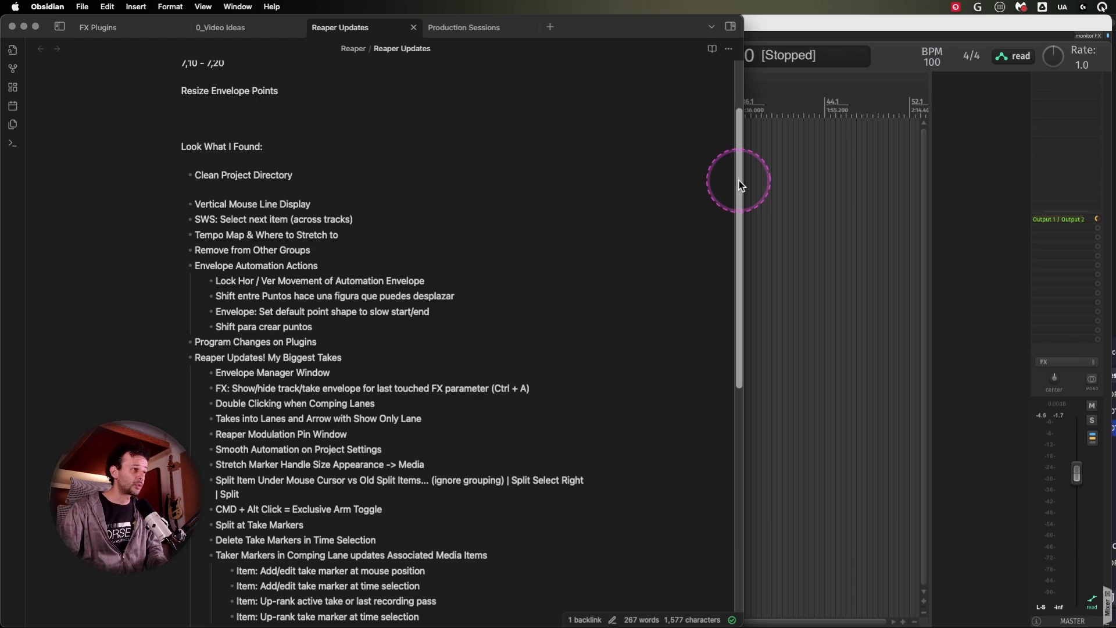
- Look through the Reaper Updates note and its grouped list of features, starting with the appearance section
mouse_move(738, 180)
left_mouse_down()
mouse_move(728, 309)
mouse_move(718, 187)
left_mouse_up()
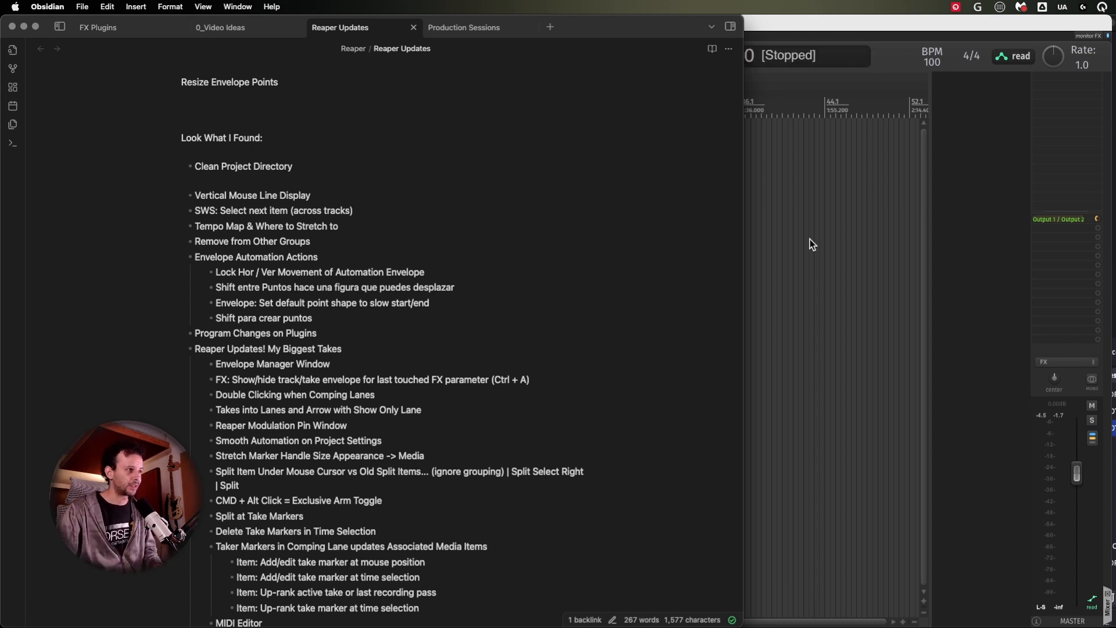
left_click(466, 317)
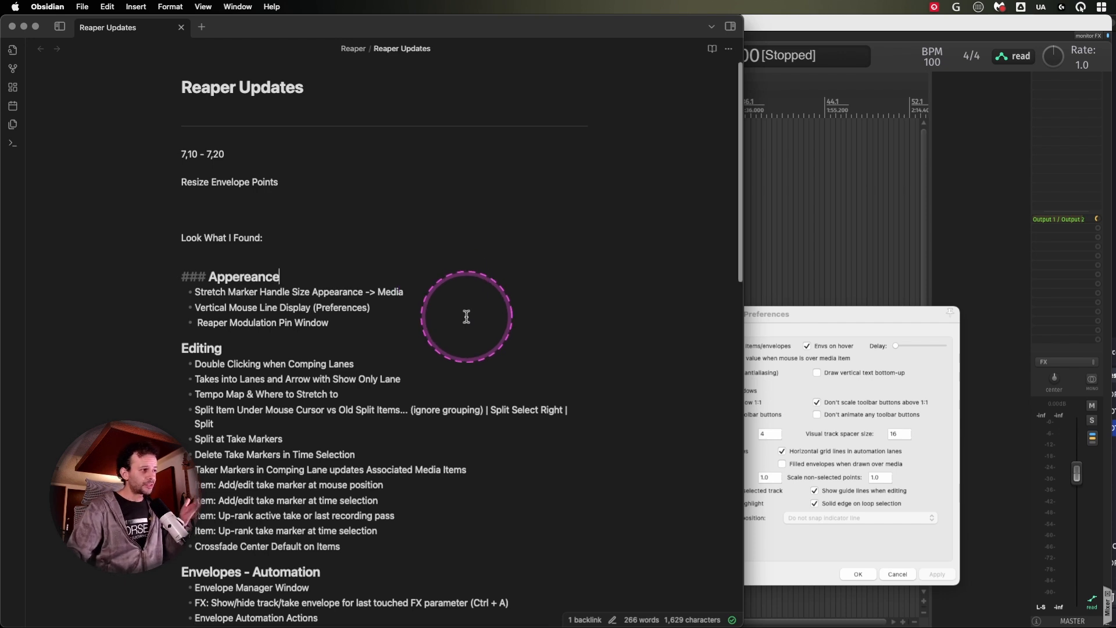
scroll(466, 317, "down", 1)
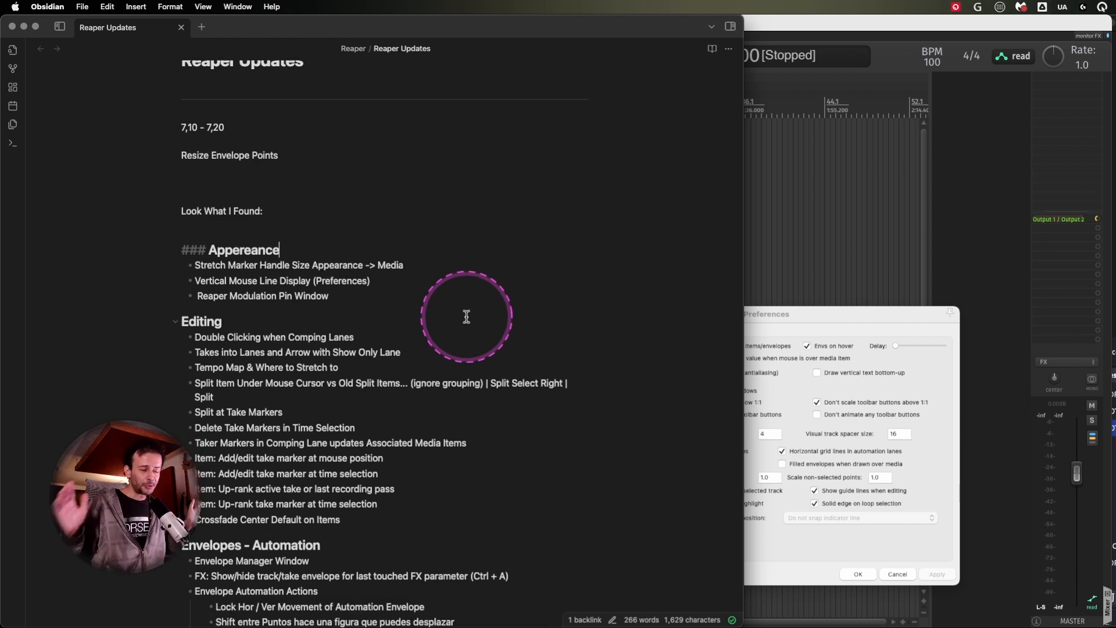
left_click_drag(816, 312, 876, 318)
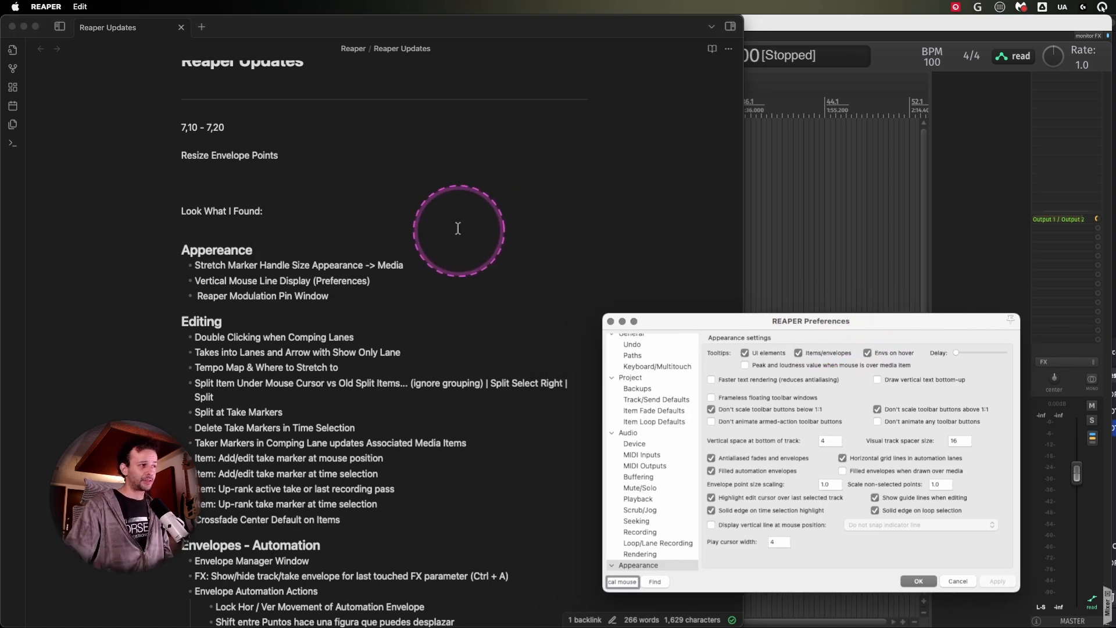
left_click(630, 281)
scroll(629, 280, "down", 5)
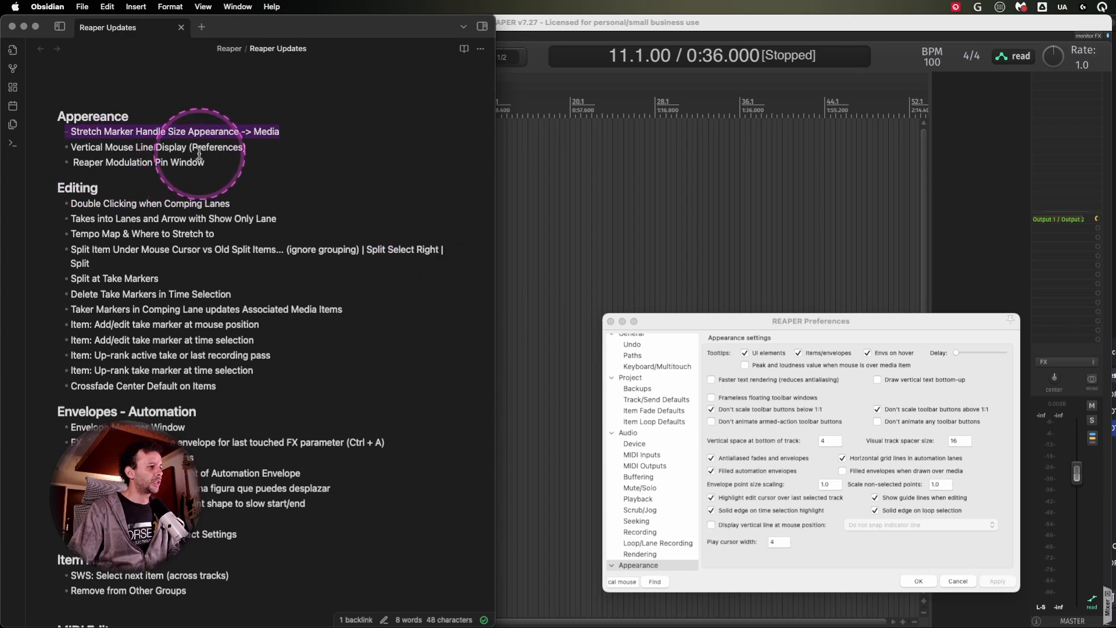
- Move the Vertical Mouse Line Display (Preferences) entry to the head of the appearance list in the note
double_click(203, 152)
left_click(203, 152)
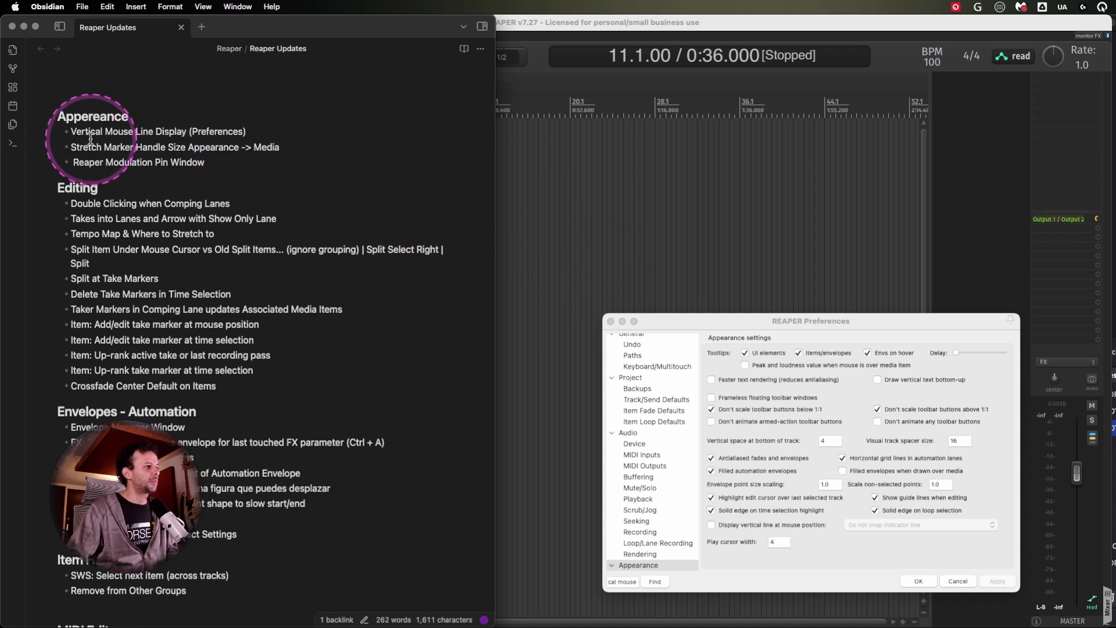
left_click_drag(187, 131, 262, 137)
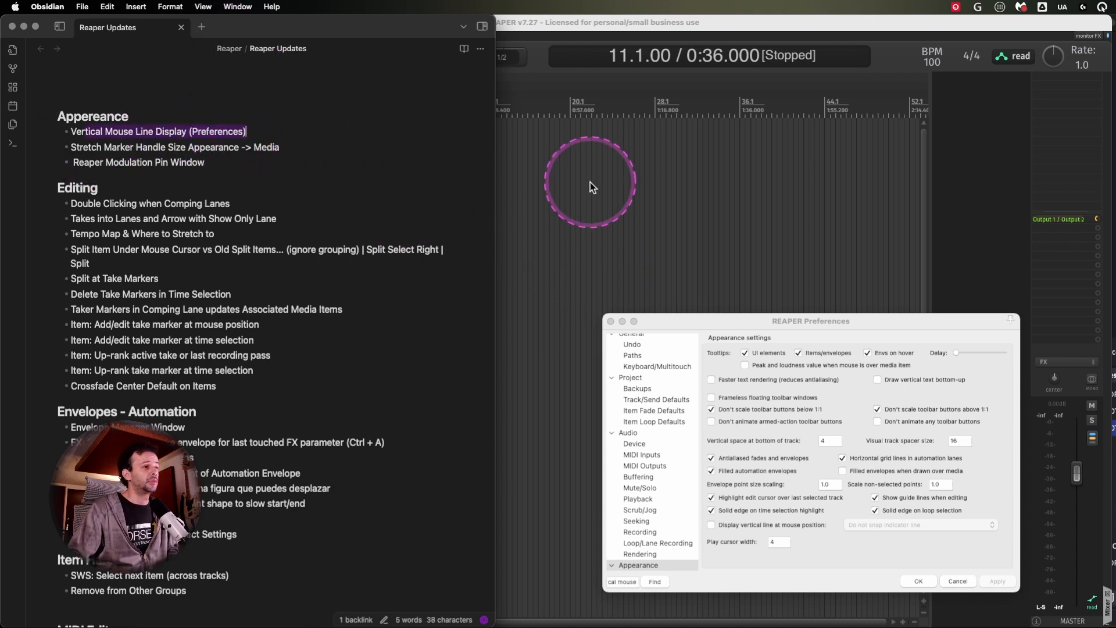
- Switch to REAPER and reposition its Preferences window nearer the middle of the arrange view
left_click(688, 230)
left_click(749, 323)
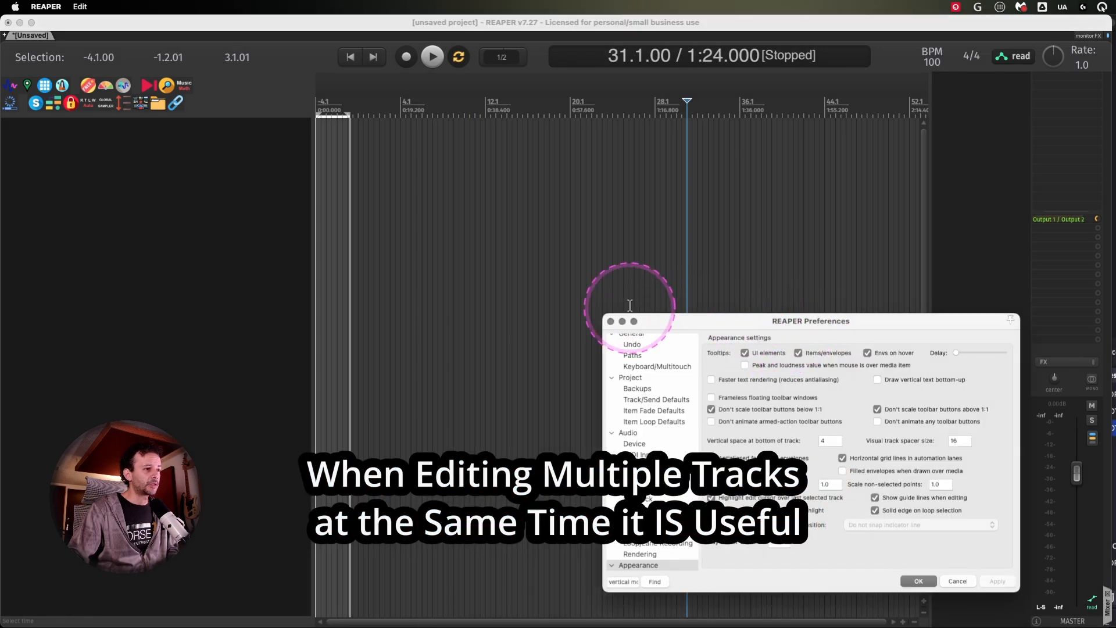
left_click_drag(794, 319, 602, 288)
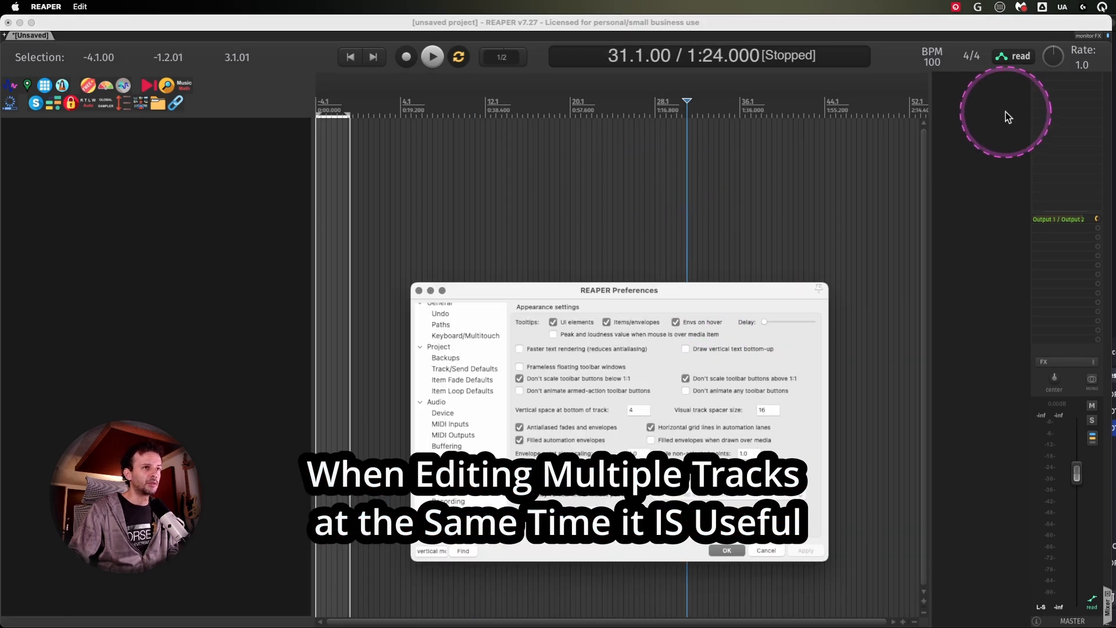
- Examine the pointer highlighter's general, drawing, Mouse Halo and Zoom settings
left_click(1102, 8)
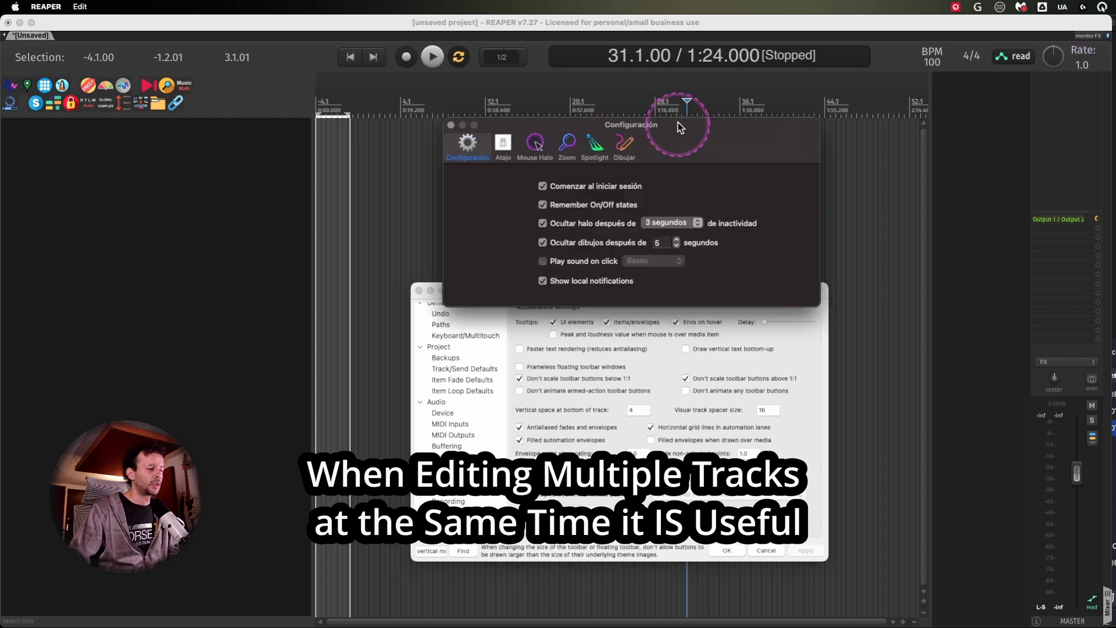
left_click_drag(677, 122, 663, 91)
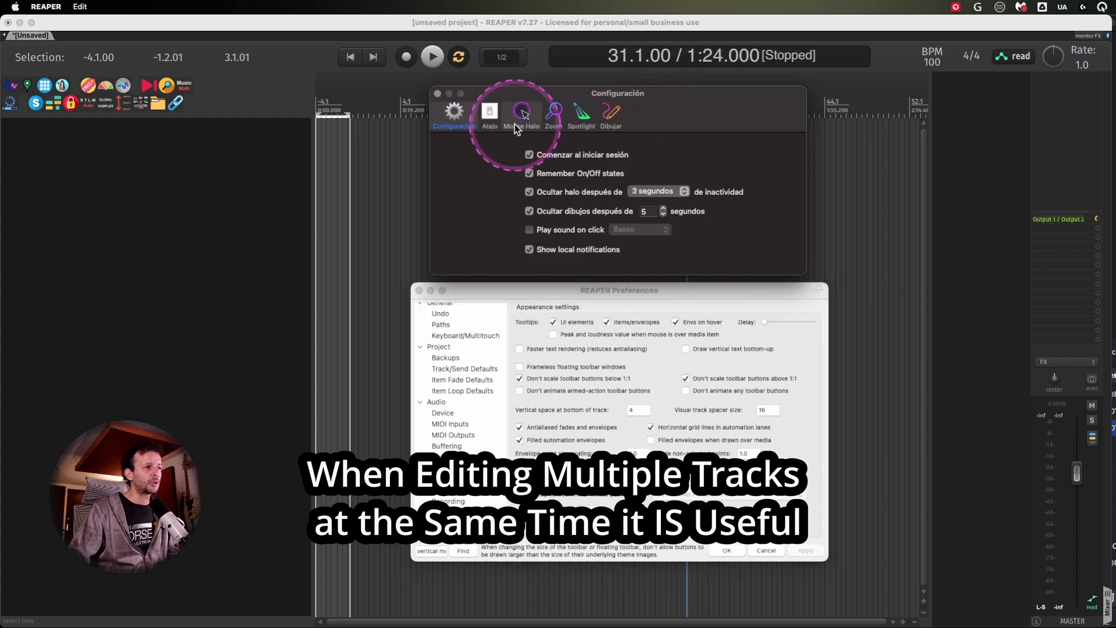
left_click(612, 113)
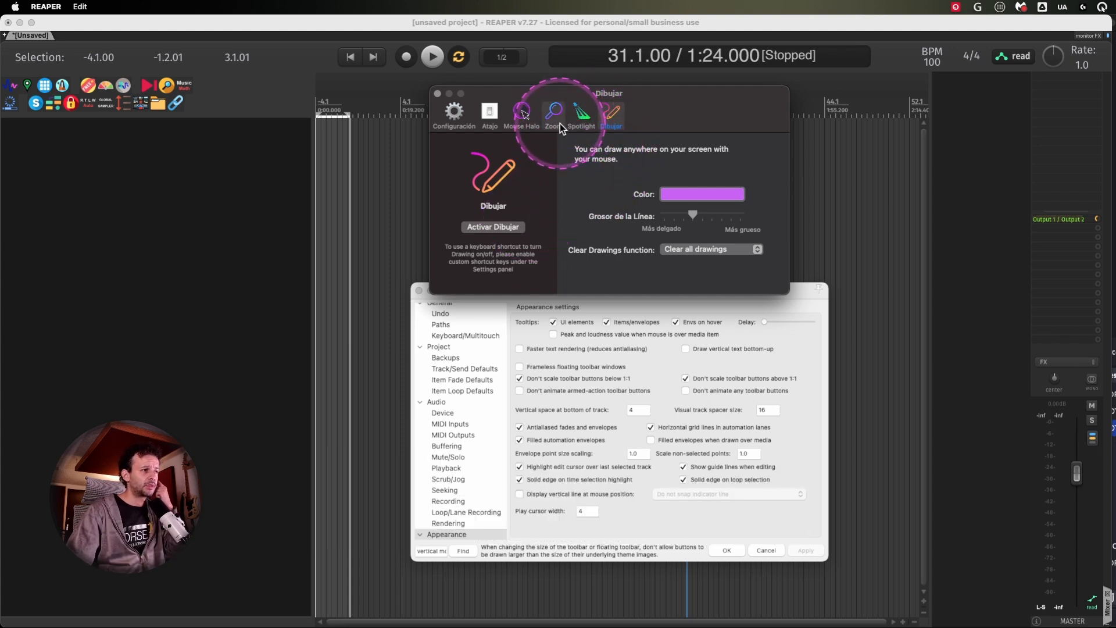
left_click(523, 116)
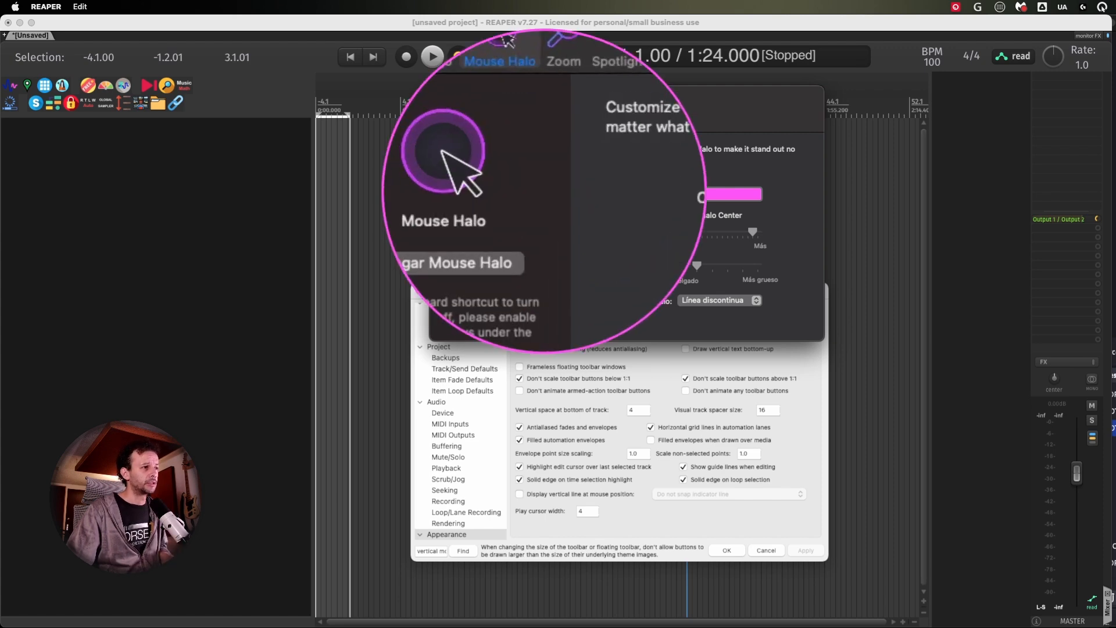
left_click(553, 112)
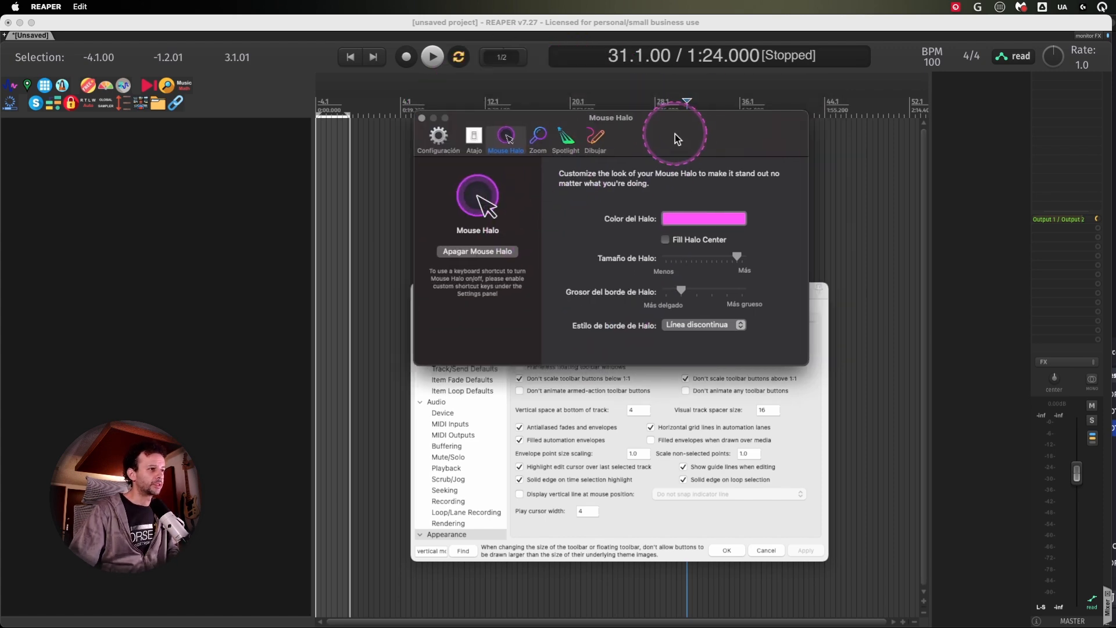
left_click(561, 146)
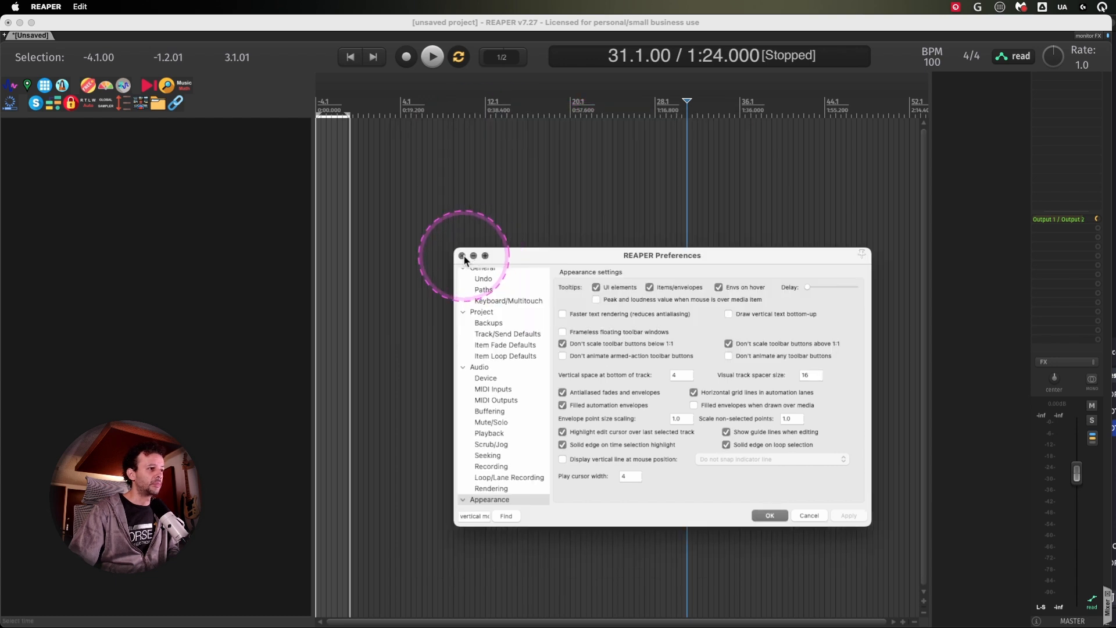
- Close the preferences and make several time selections on the empty timeline, finishing with one from 4.3.00 to 30.3.00
left_click(464, 255)
left_click(527, 216)
left_click_drag(501, 183, 649, 215)
left_click_drag(405, 224, 633, 232)
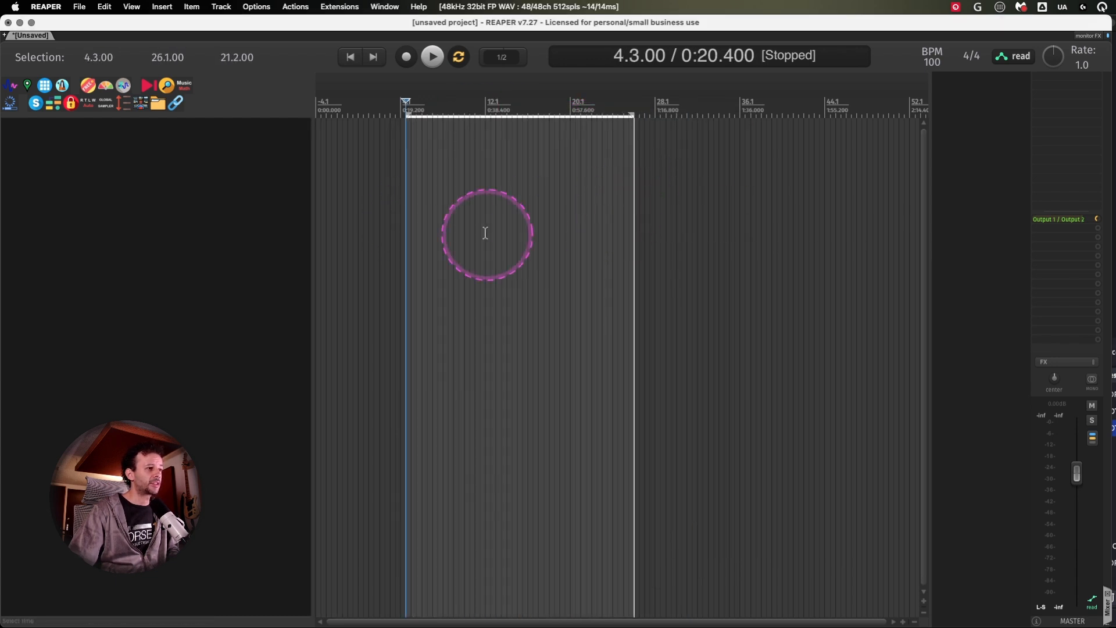
left_click_drag(486, 234, 692, 218)
left_click_drag(820, 225, 602, 231)
left_click_drag(528, 233, 485, 231)
left_click_drag(405, 228, 681, 208)
- Enable the vertical line display at the mouse position in the appearance preferences and apply it
key("super+comma")
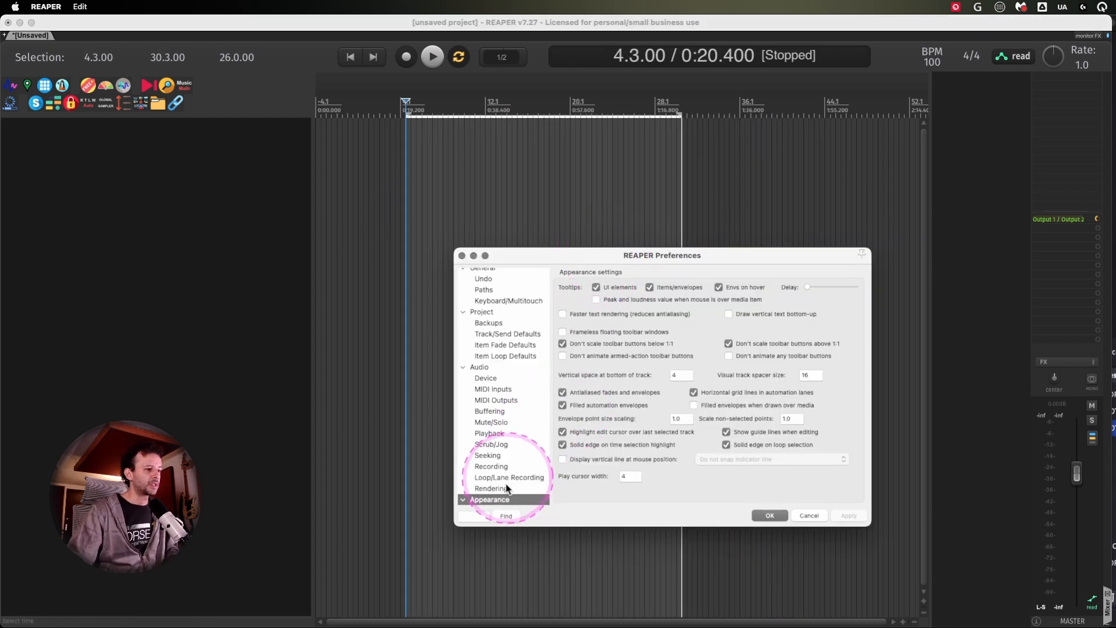
left_click(602, 462)
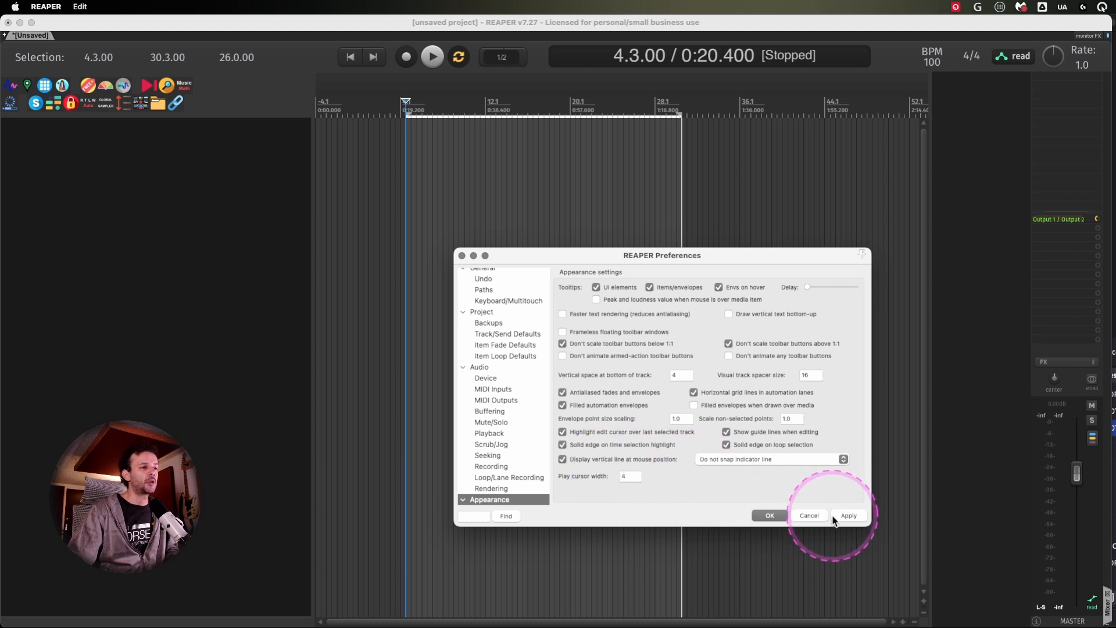
left_click(847, 516)
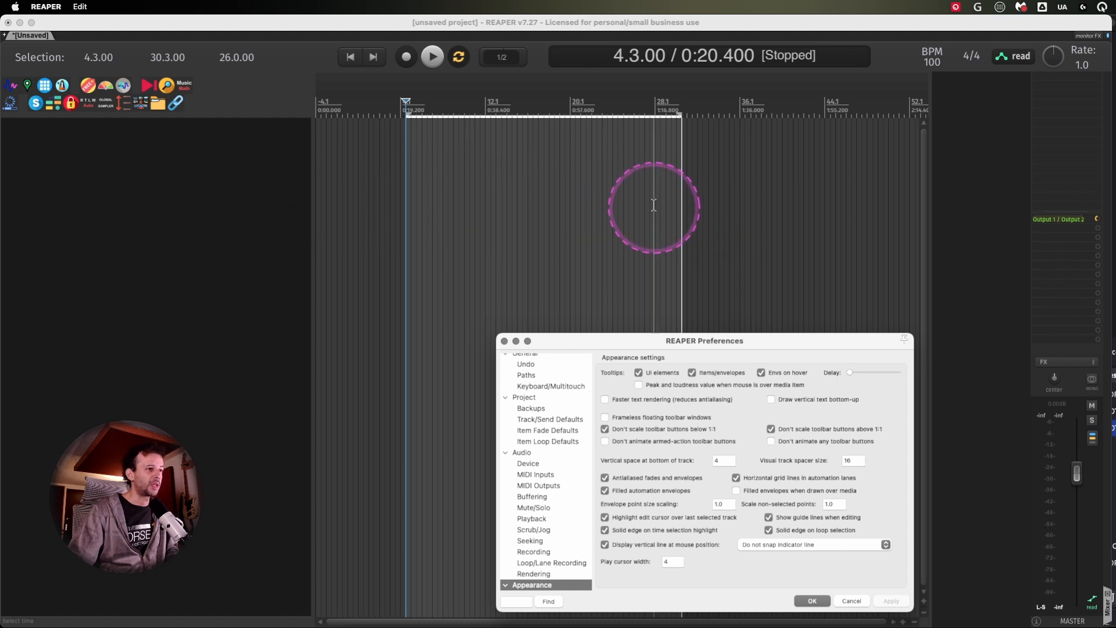
- Play the project while repositioning the edit cursor to compare the mouse line with the edit and play cursors
left_click(353, 191)
key("space")
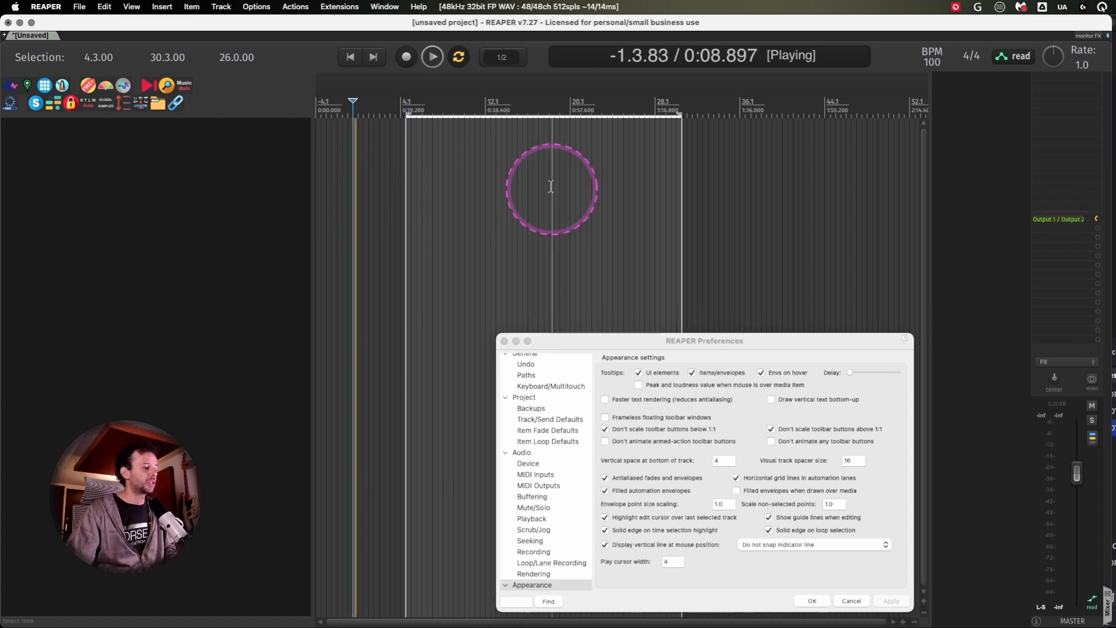
scroll(390, 181, "up", 4)
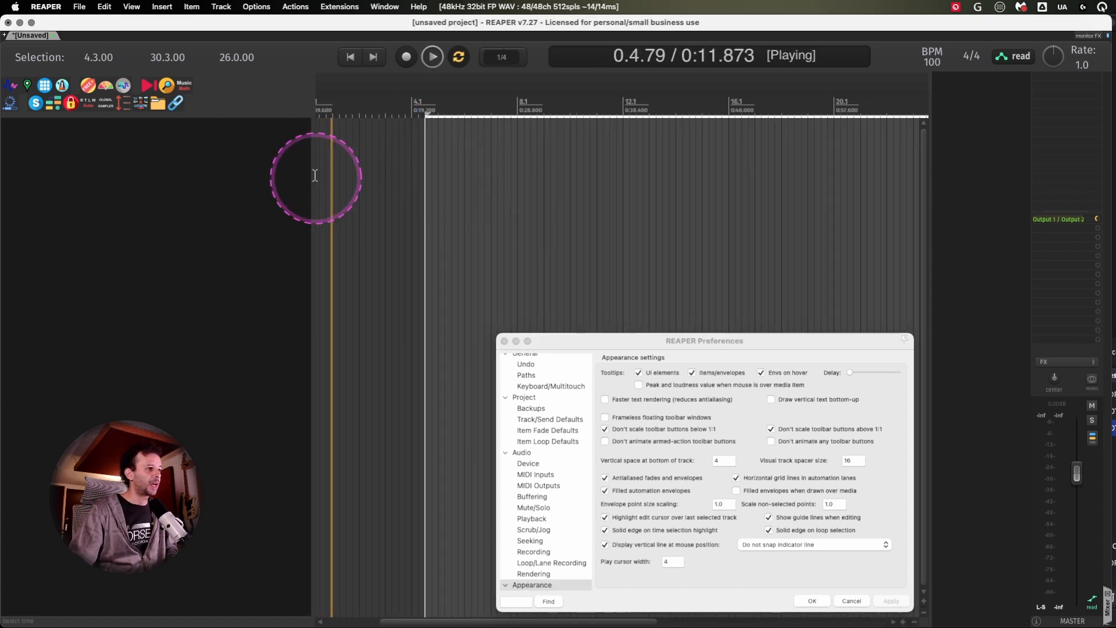
left_click(563, 188)
left_click(616, 193)
left_click(557, 191)
key("space")
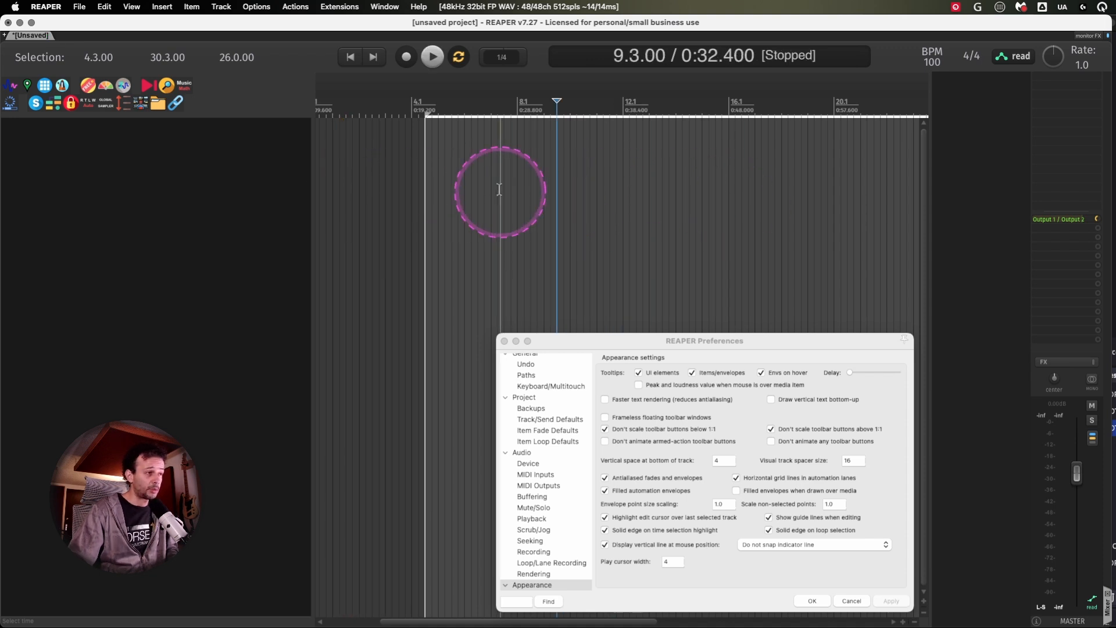
- Examine the media item appearance preferences and the left-click mouse modifiers for media items
left_click(528, 419)
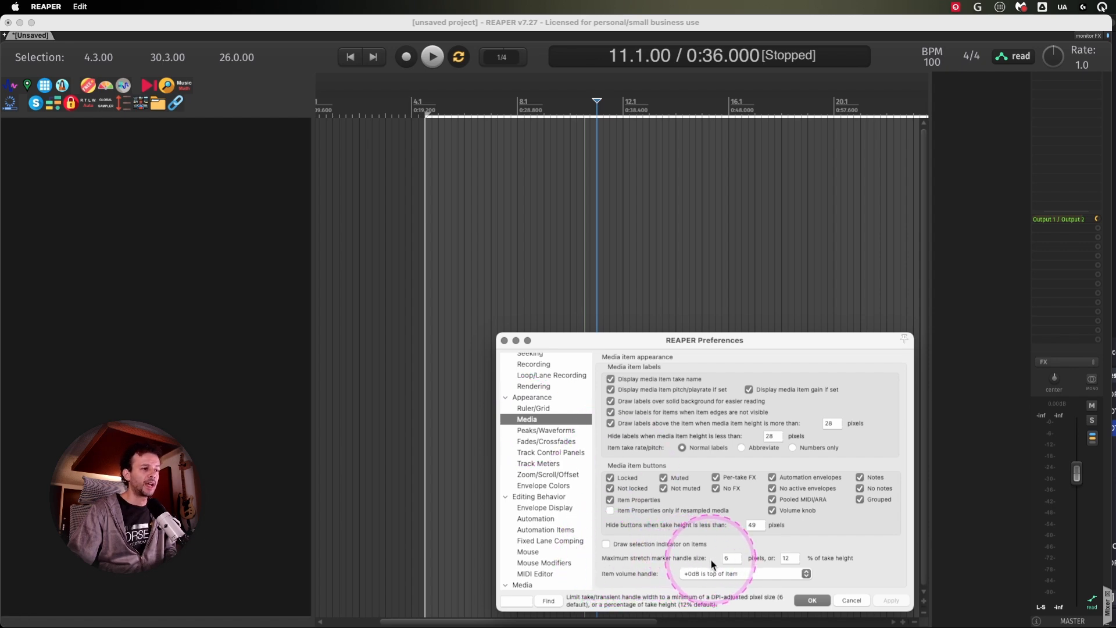
left_click(297, 343)
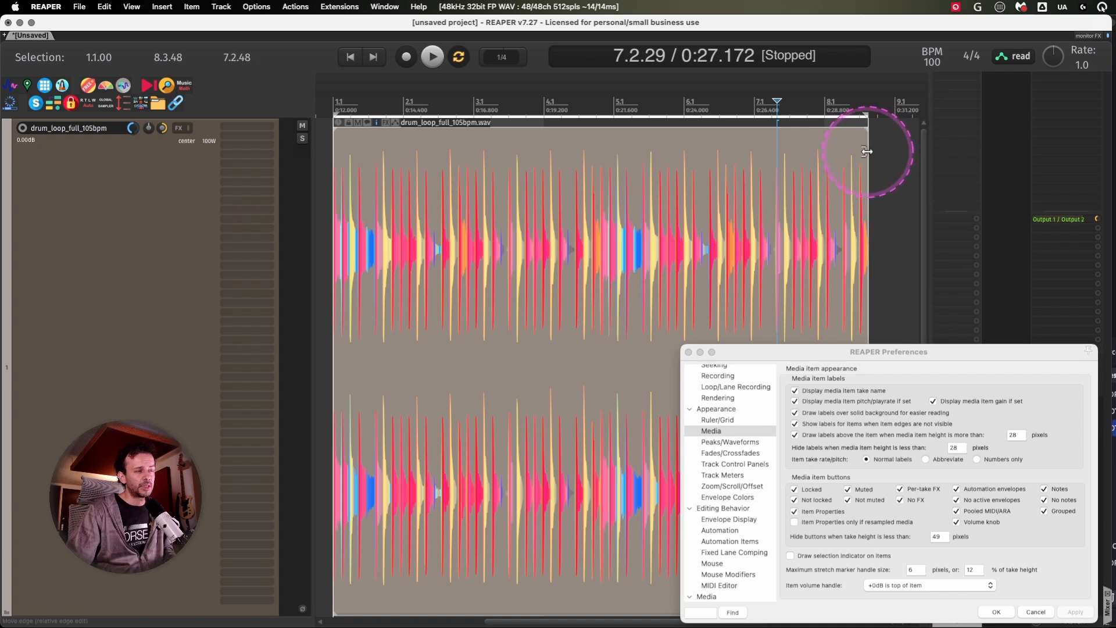
left_click(737, 478)
scroll(737, 477, "down", 4)
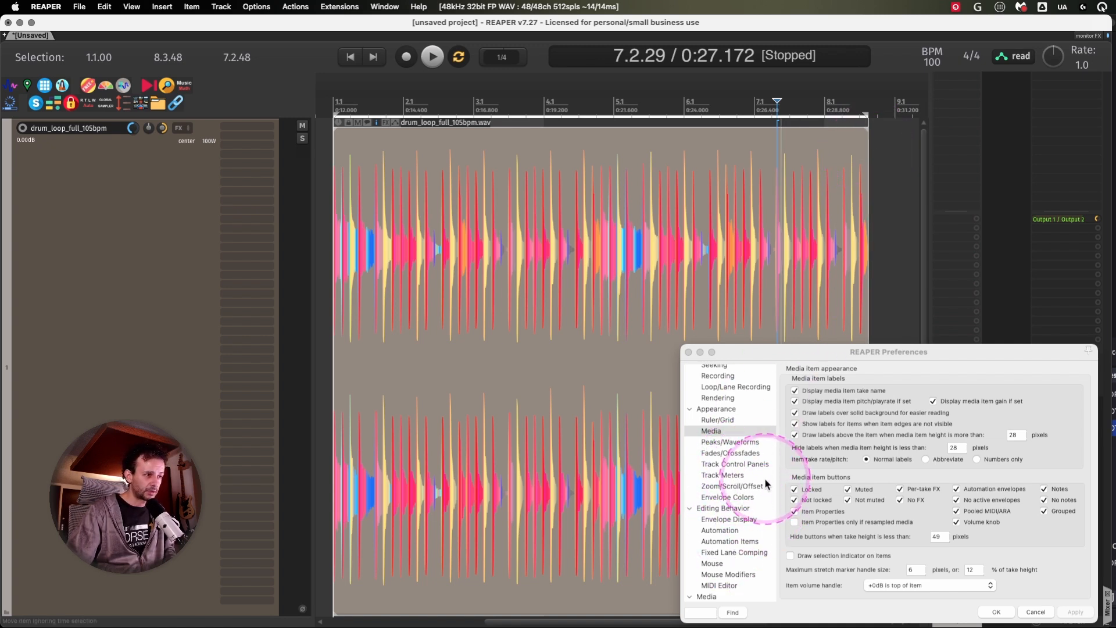
left_click(729, 507)
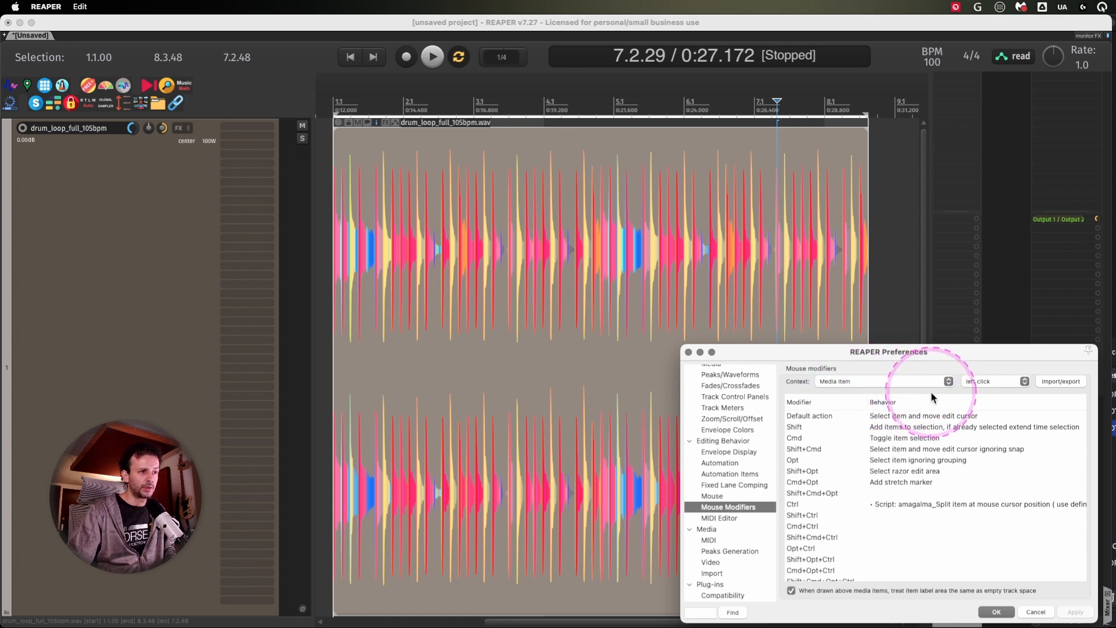
- Add stretch markers to the drum loop item at 2.3.19, 3.3.00 and 3.1.57
left_click(556, 207)
scroll(444, 184, "up", 5)
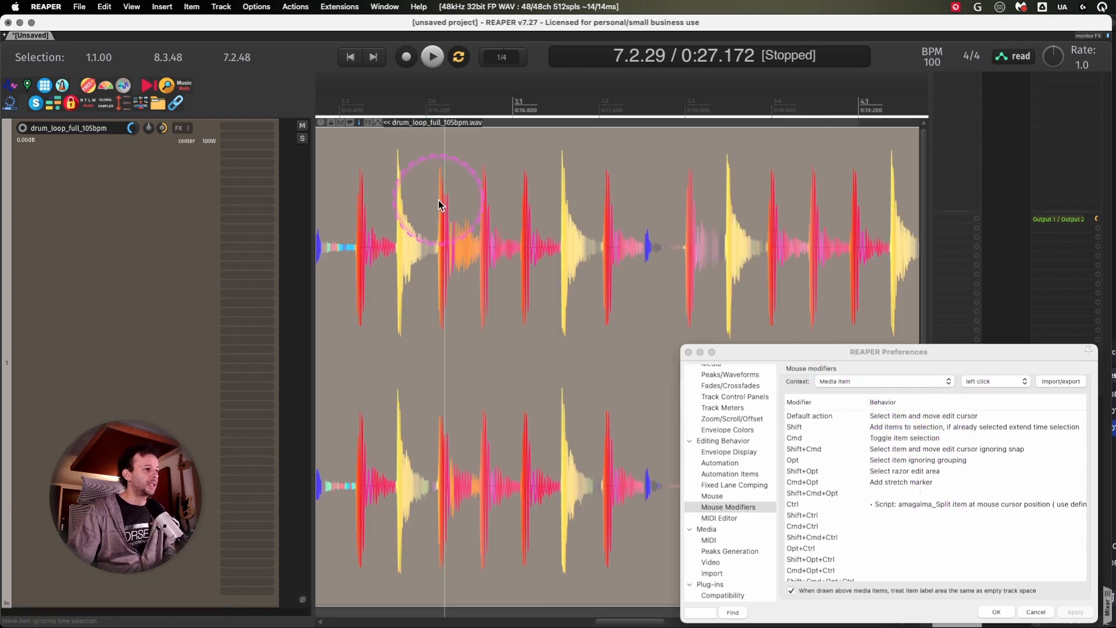
left_click(356, 200)
key("shift+w")
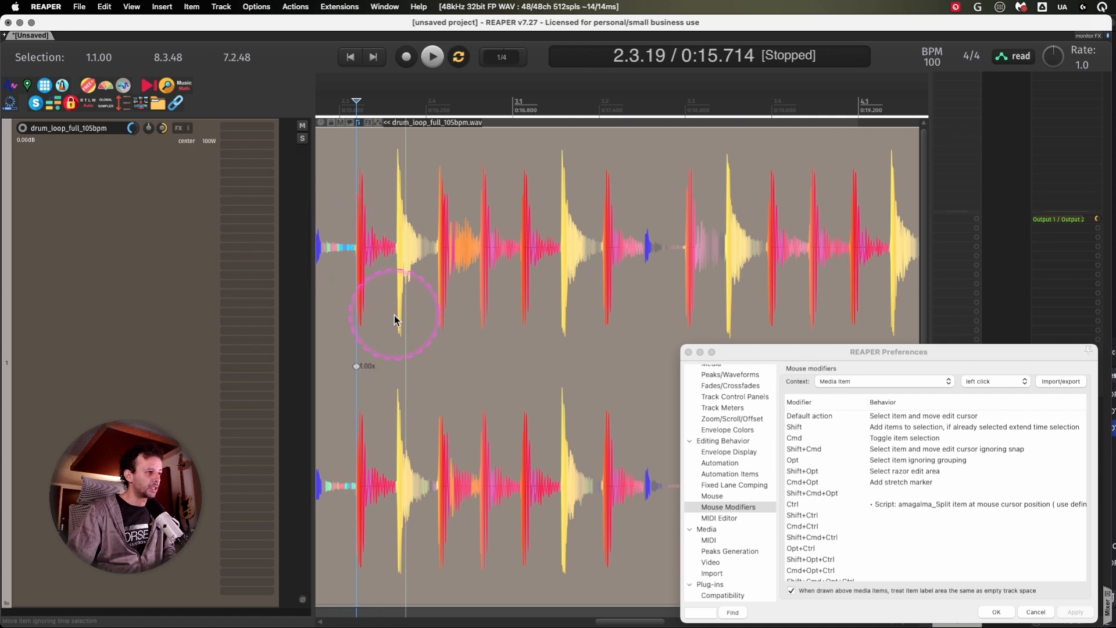
left_click(683, 275)
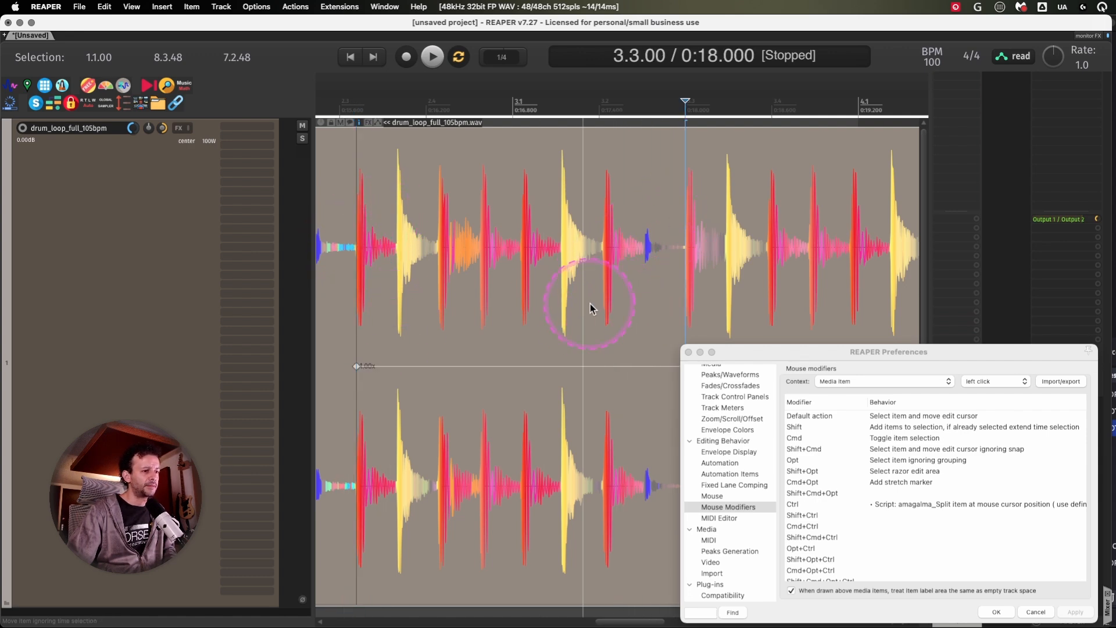
left_click(562, 316)
key("shift+w")
- Set the maximum stretch marker handle size to 50 pixels or 50% of take height in the media appearance preferences and apply it
left_click(710, 365)
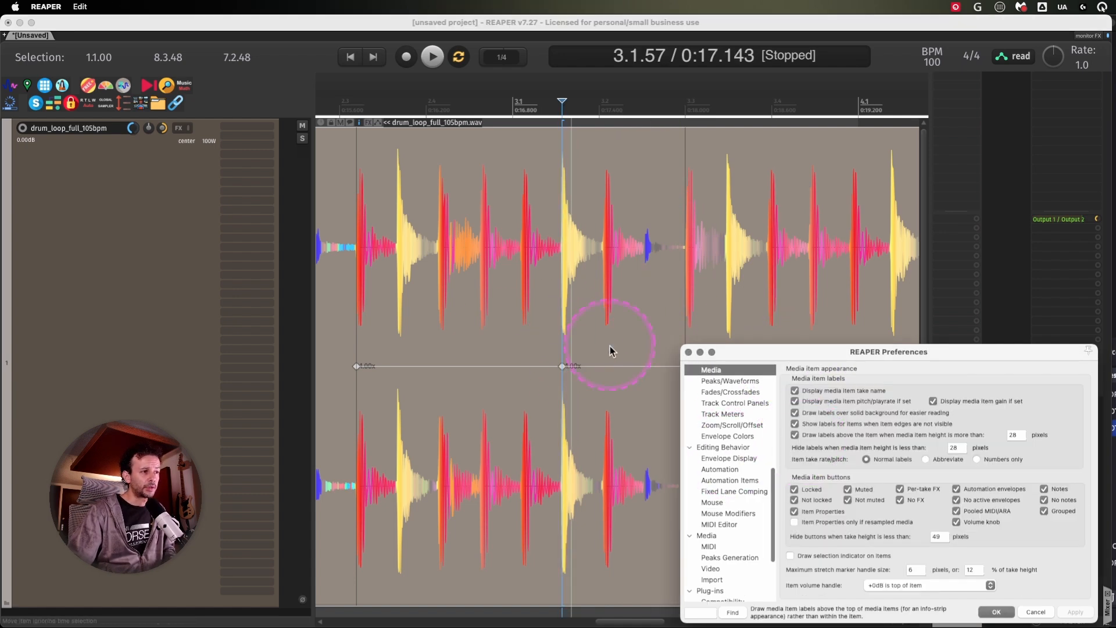
left_click(207, 308)
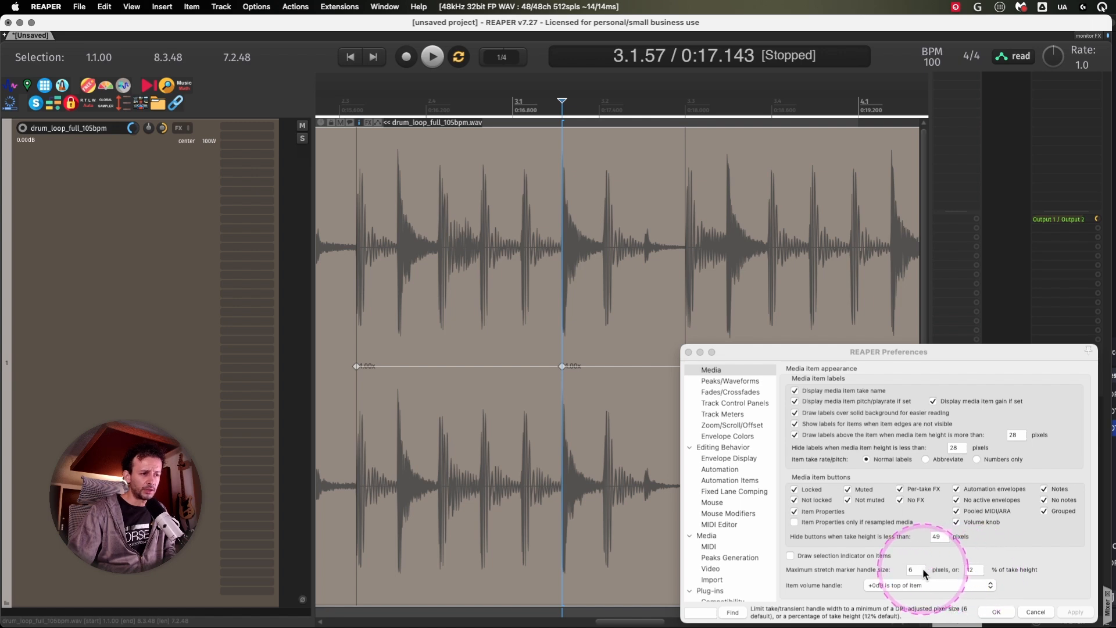
left_click(971, 570)
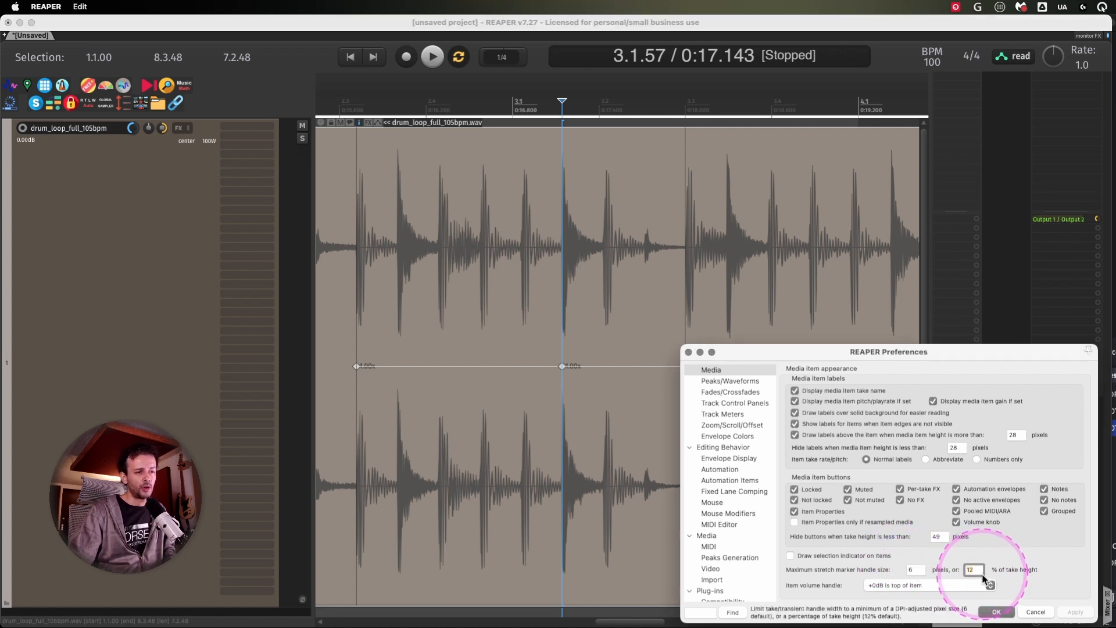
type("50")
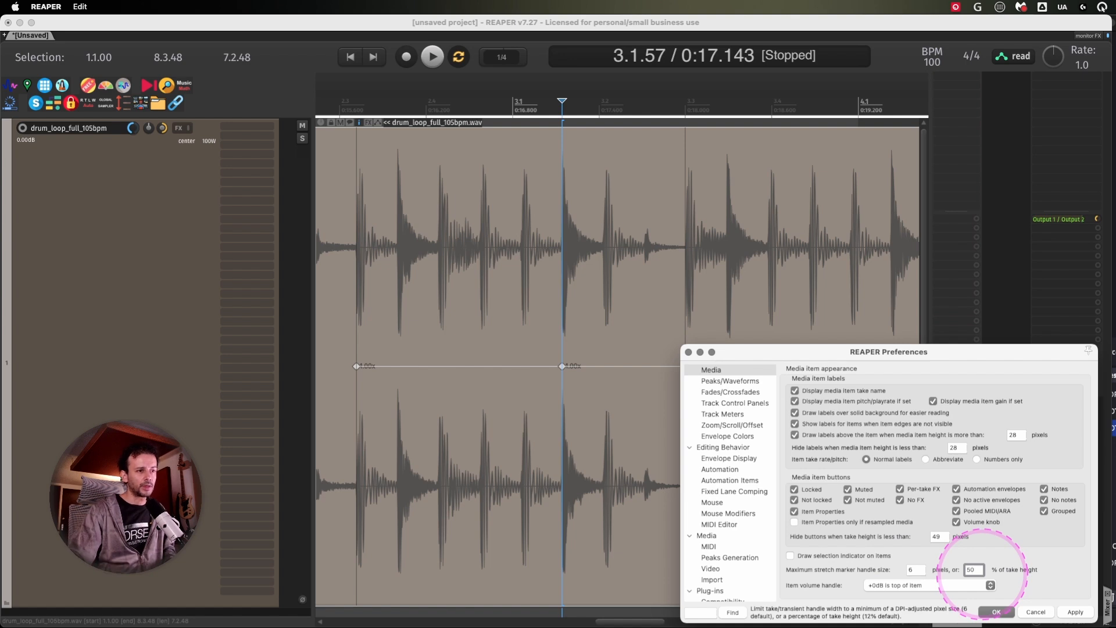
left_click(1076, 613)
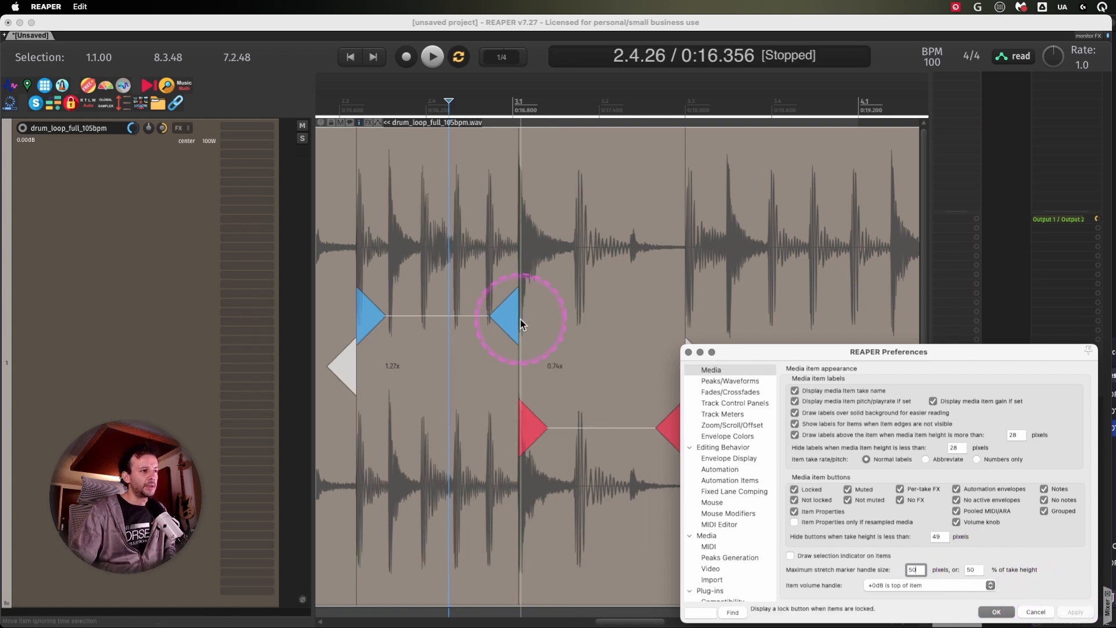
left_click_drag(978, 567, 851, 552)
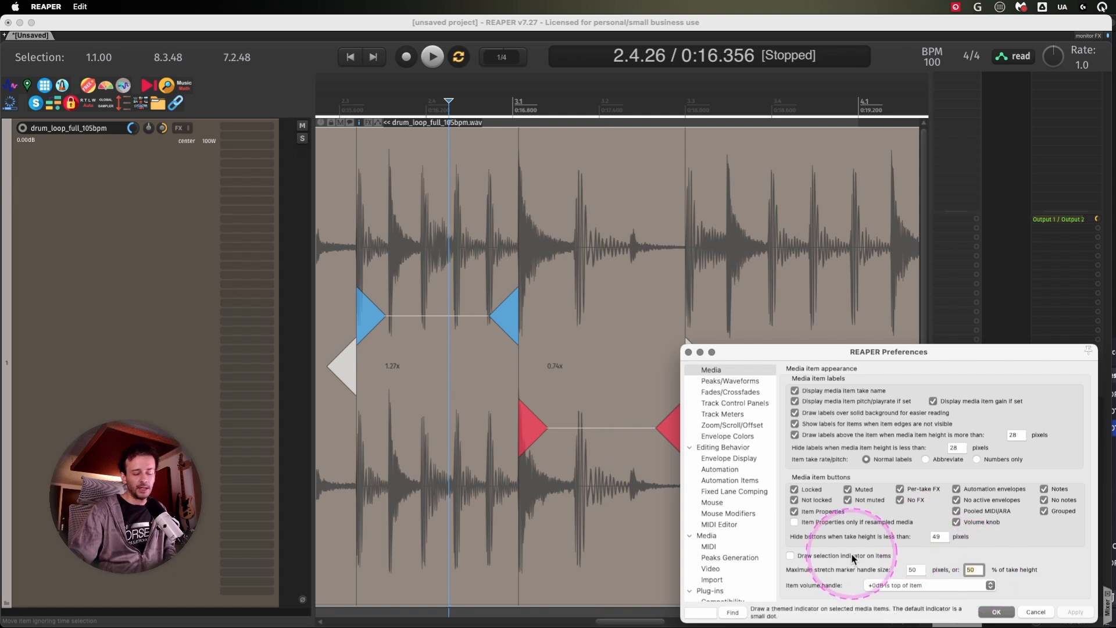
- Set the maximum stretch marker handle size to 6 pixels or 12% of take height, apply it, and reopen the preferences
type("12")
key("Return")
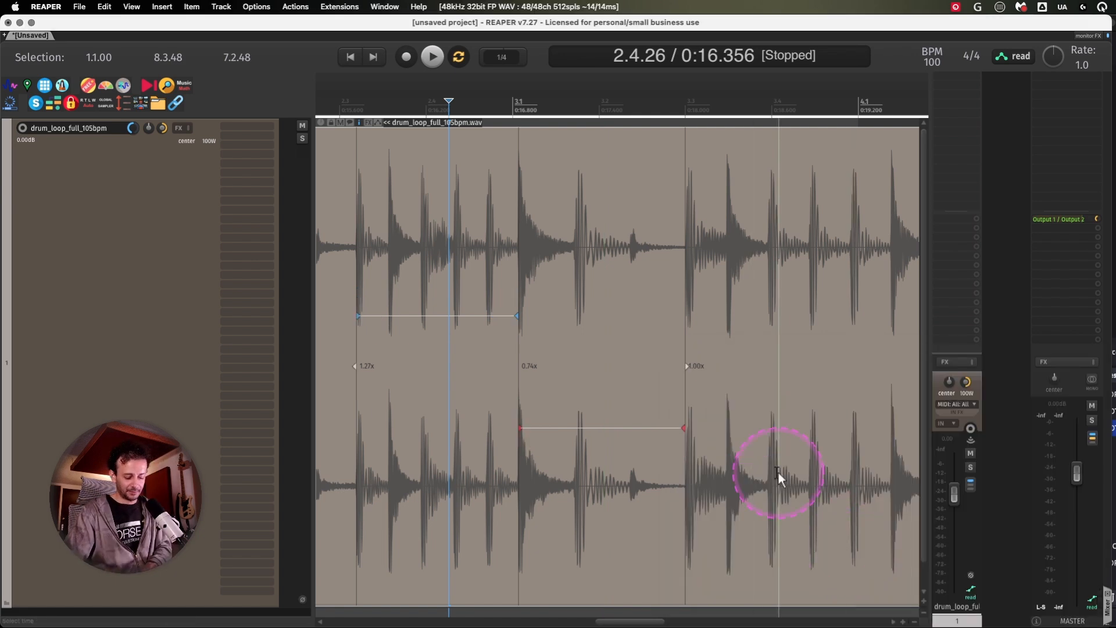
key("super+comma")
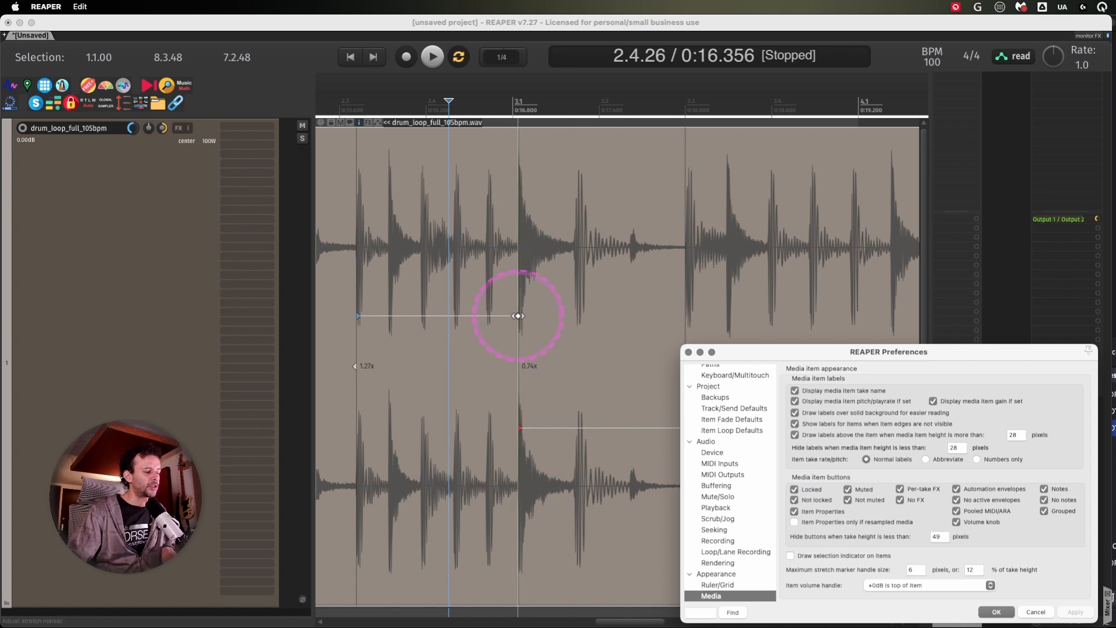
- Remove the stretch markers from inside the drum loop item
left_click(519, 430, "alt")
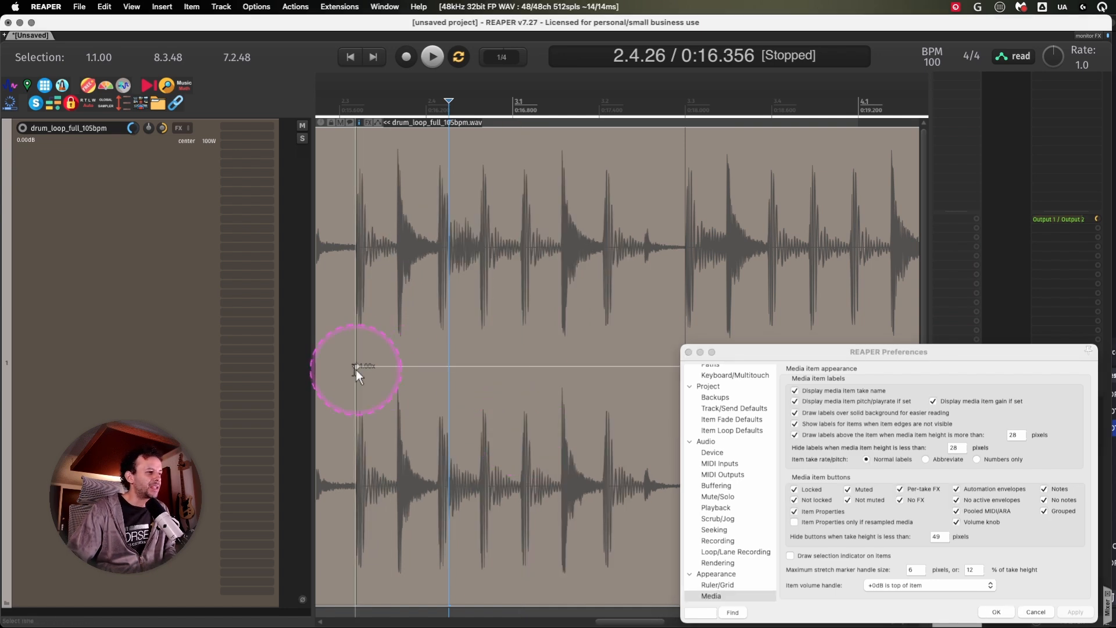
left_click(468, 294)
scroll(469, 294, "down", 5)
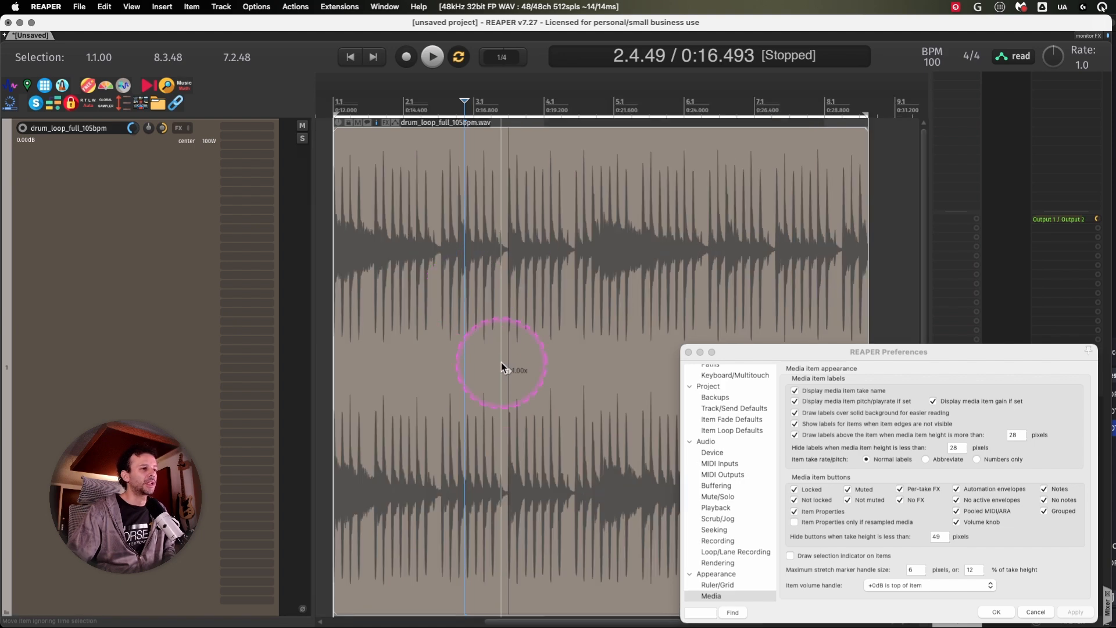
left_click(510, 371, "alt")
left_click(386, 195)
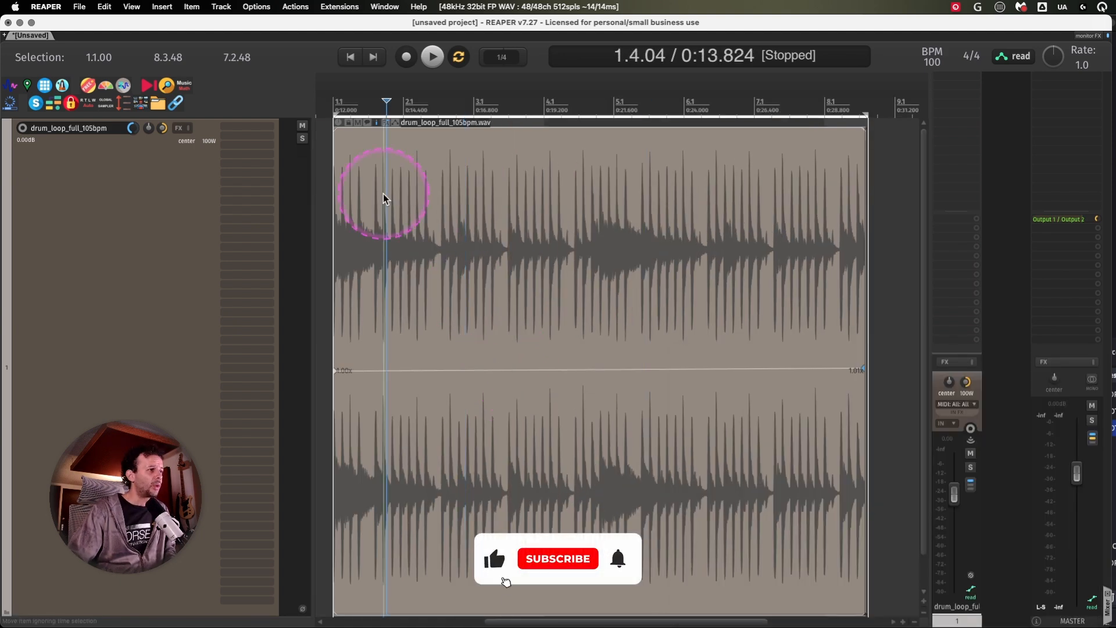
- Insert ReaEQ on the drum loop track and raise its high-pass band frequency to 660 Hz
left_click(253, 129)
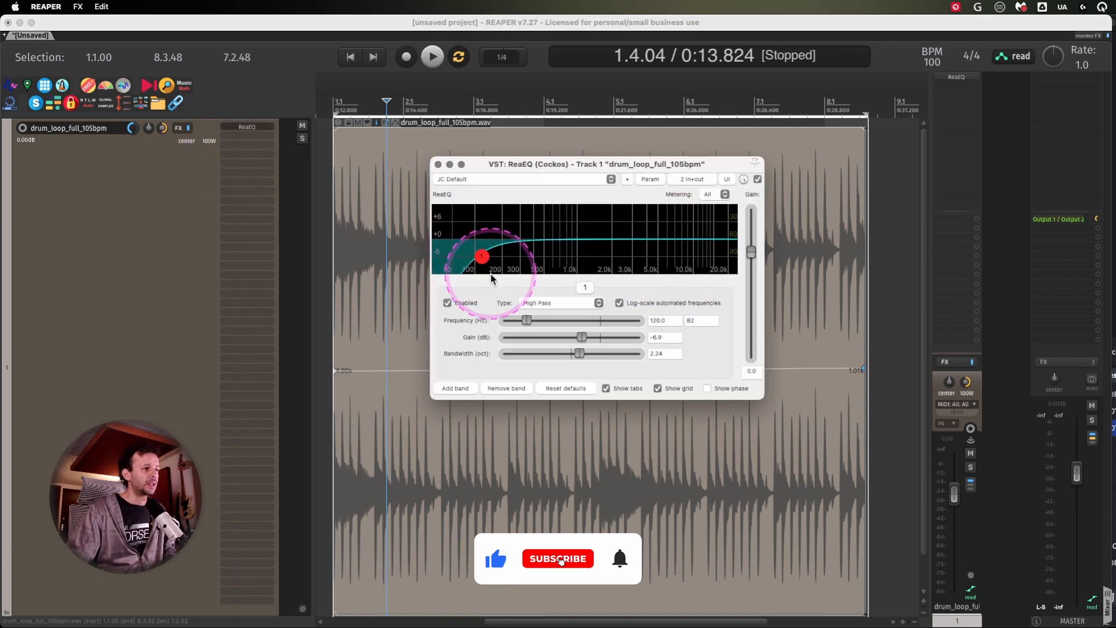
left_click_drag(482, 256, 529, 256)
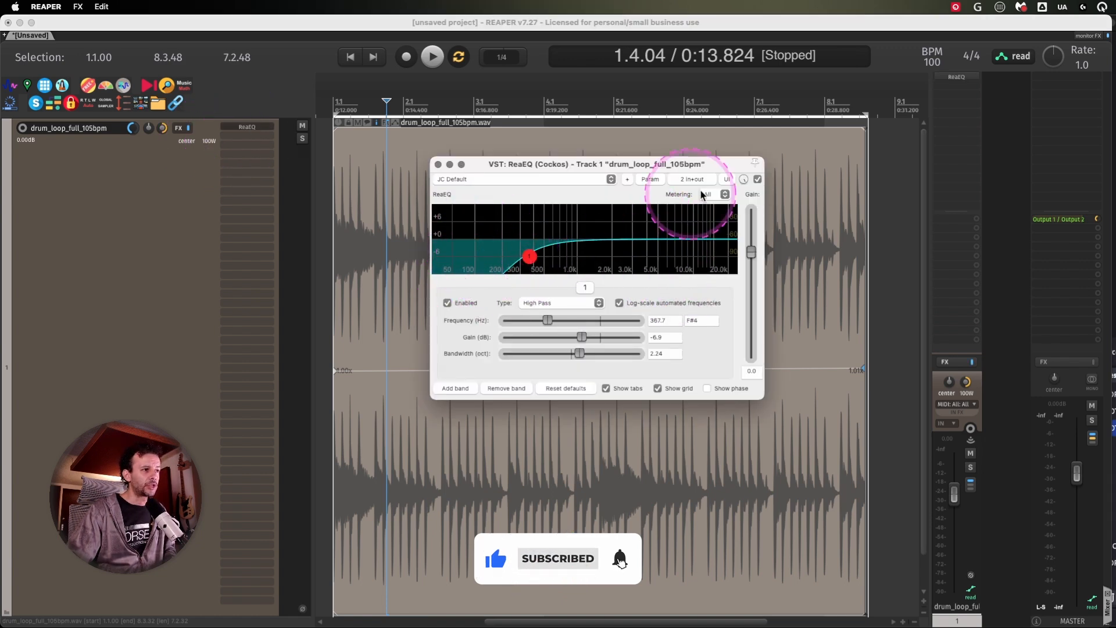
left_click(628, 180)
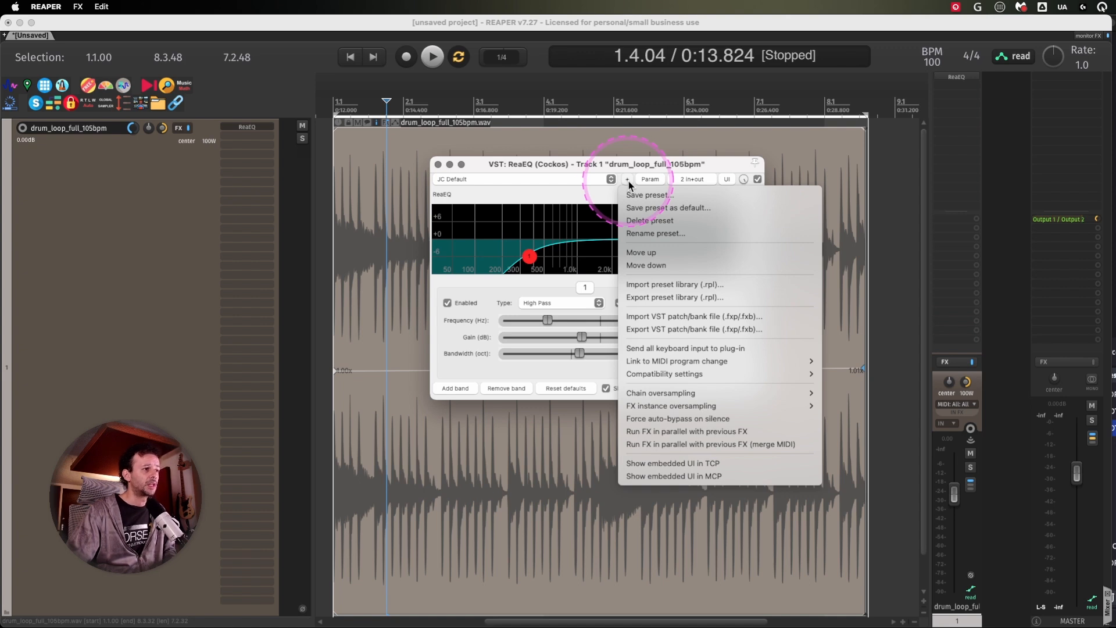
left_click(550, 319)
mouse_move(550, 320)
left_mouse_down()
mouse_move(525, 325)
mouse_move(569, 319)
mouse_move(560, 320)
left_mouse_up()
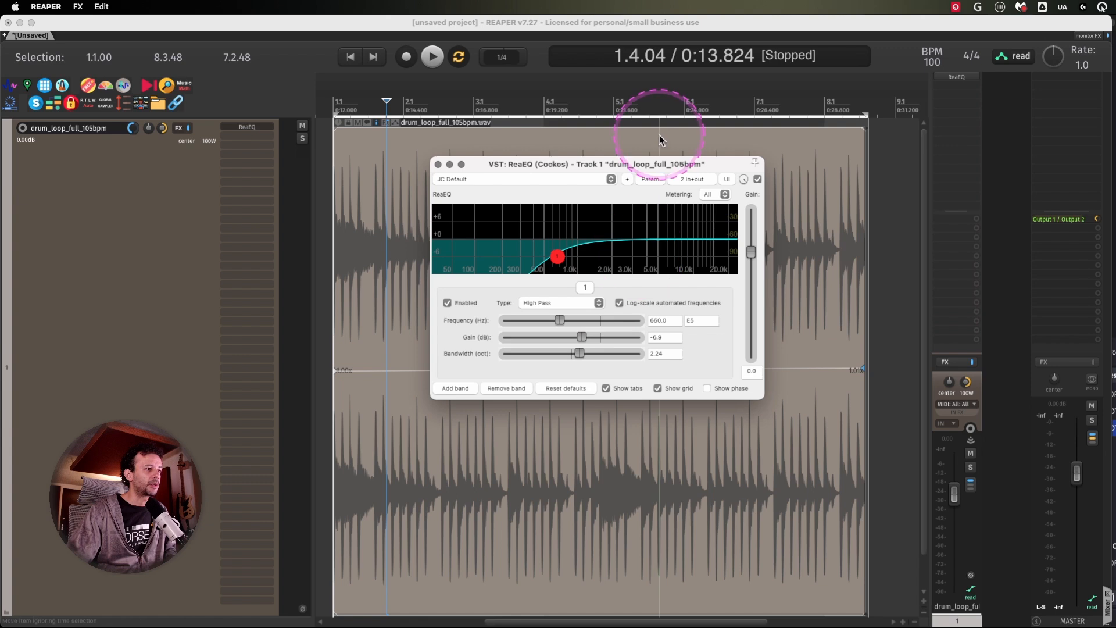
- Open parameter modulation for ReaEQ's last touched high-pass frequency and enable its LFO
left_click(626, 179)
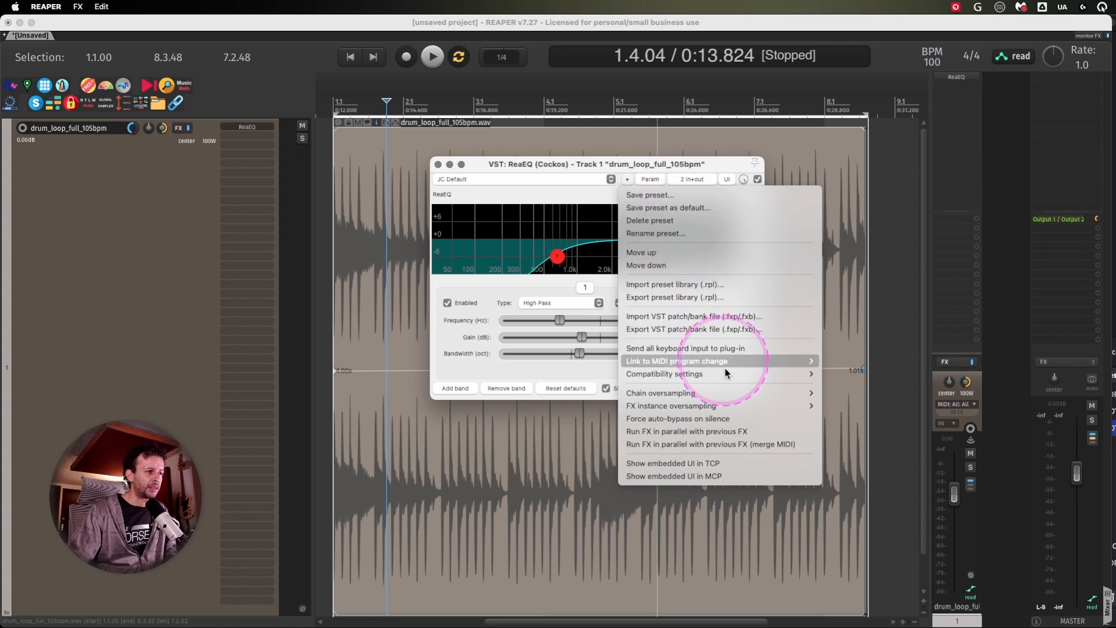
left_click(643, 178)
left_click(649, 179)
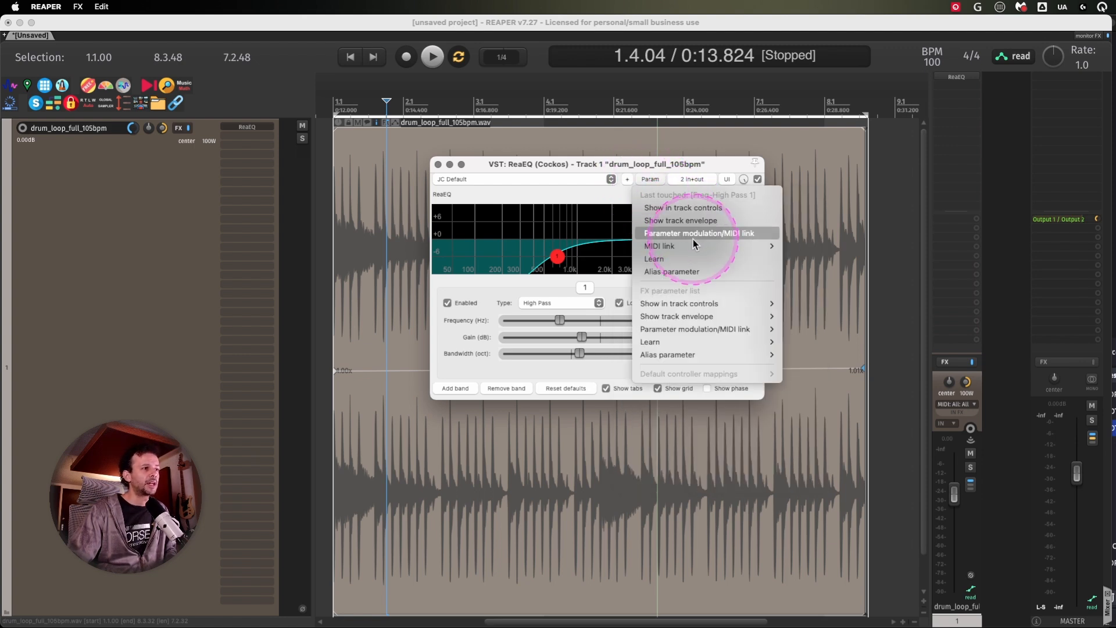
mouse_move(692, 246)
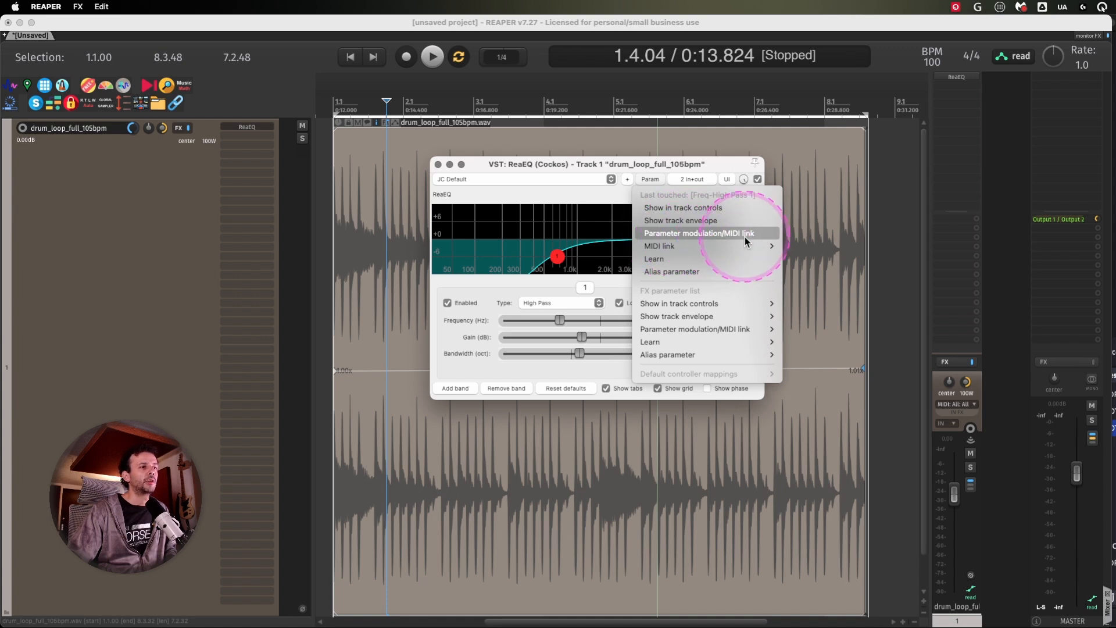
left_click(719, 235)
left_click(548, 170)
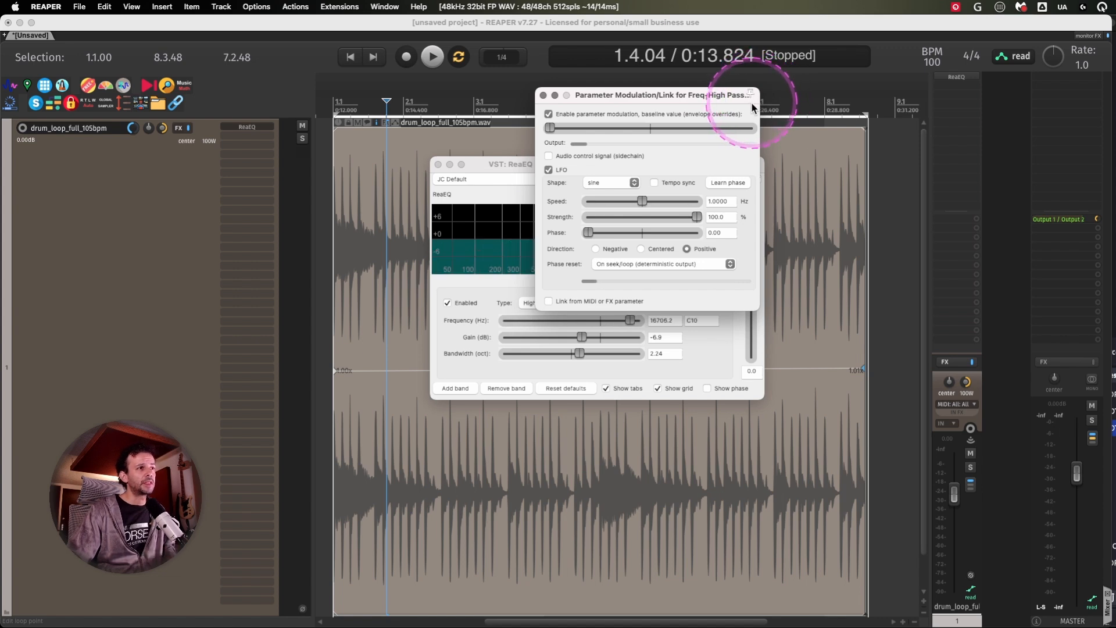
- Move the parameter modulation and ReaEQ windows apart around the arrange view to watch the modulated frequency
left_click_drag(696, 98, 994, 95)
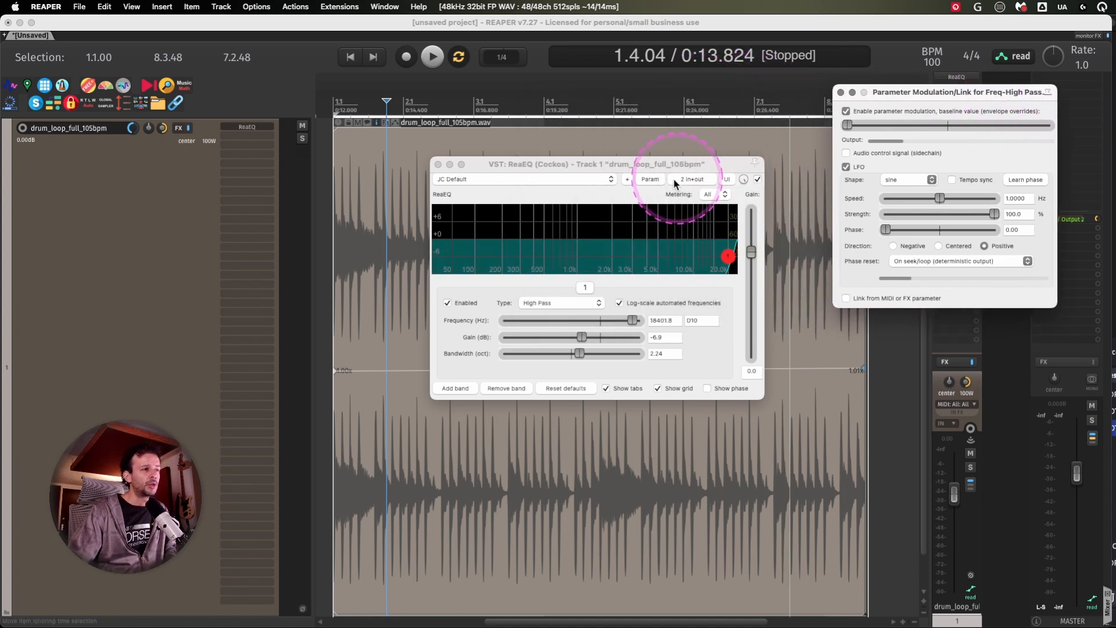
left_click_drag(633, 163, 559, 191)
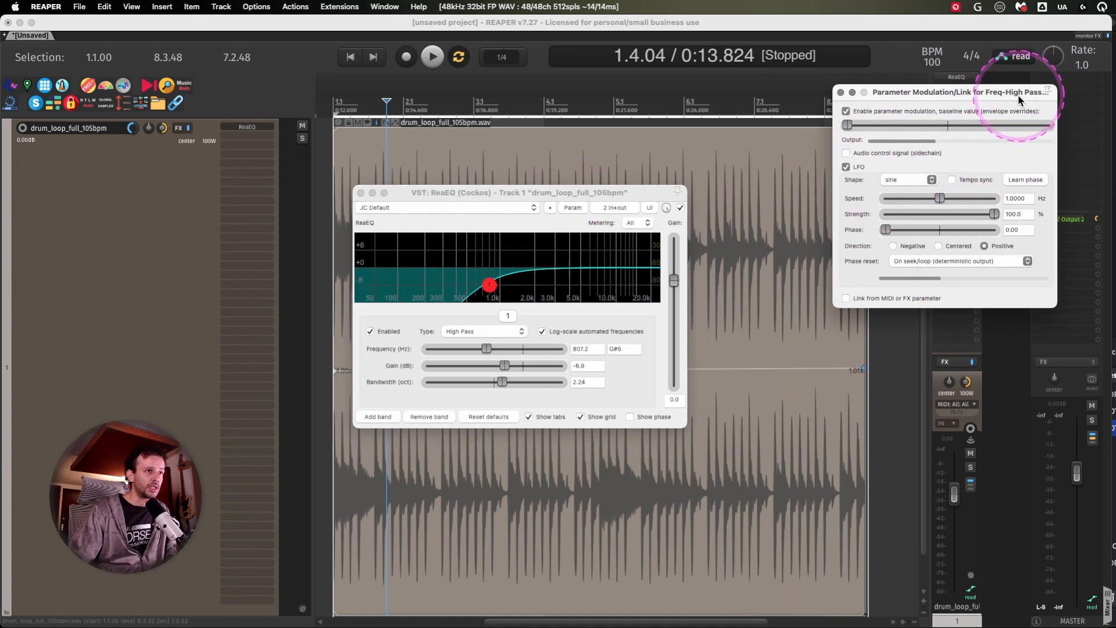
left_click_drag(1017, 96, 983, 105)
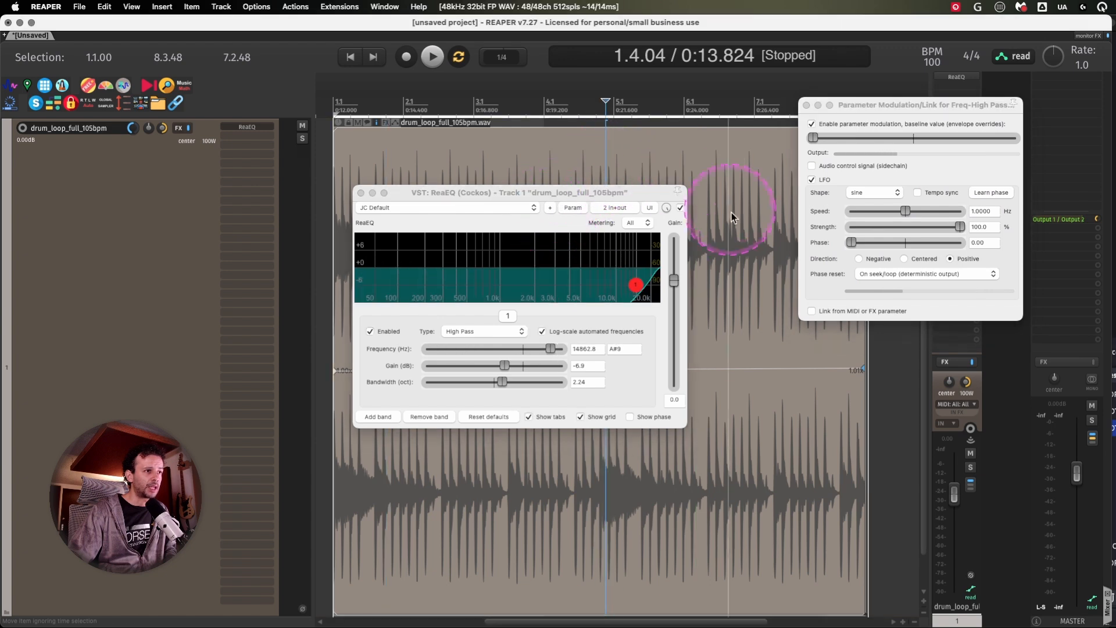
left_click(749, 198)
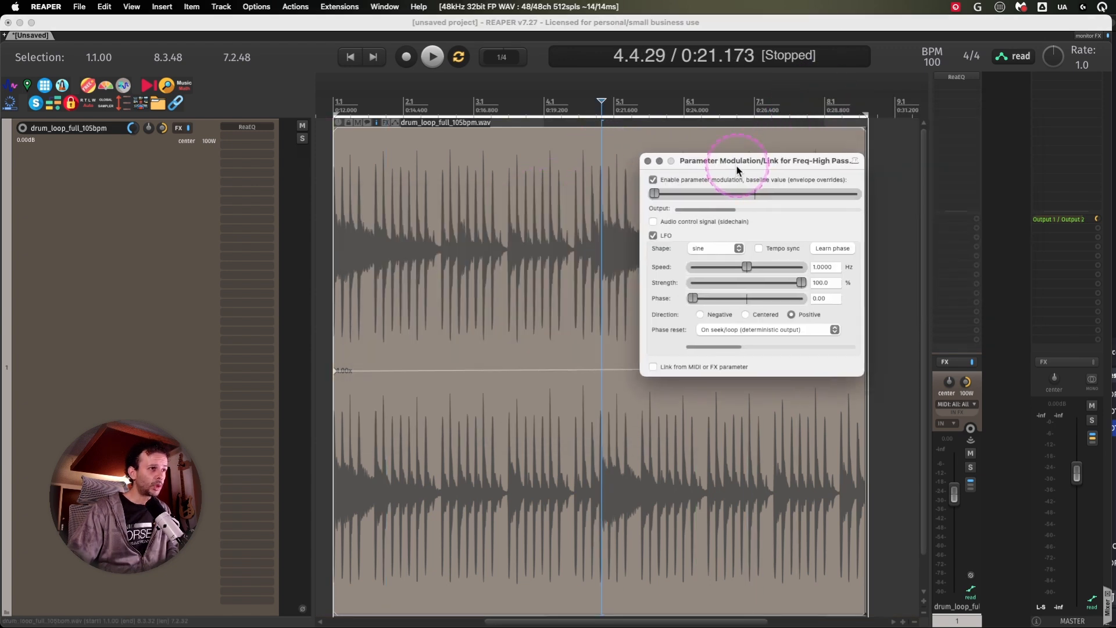
left_click_drag(736, 165, 975, 60)
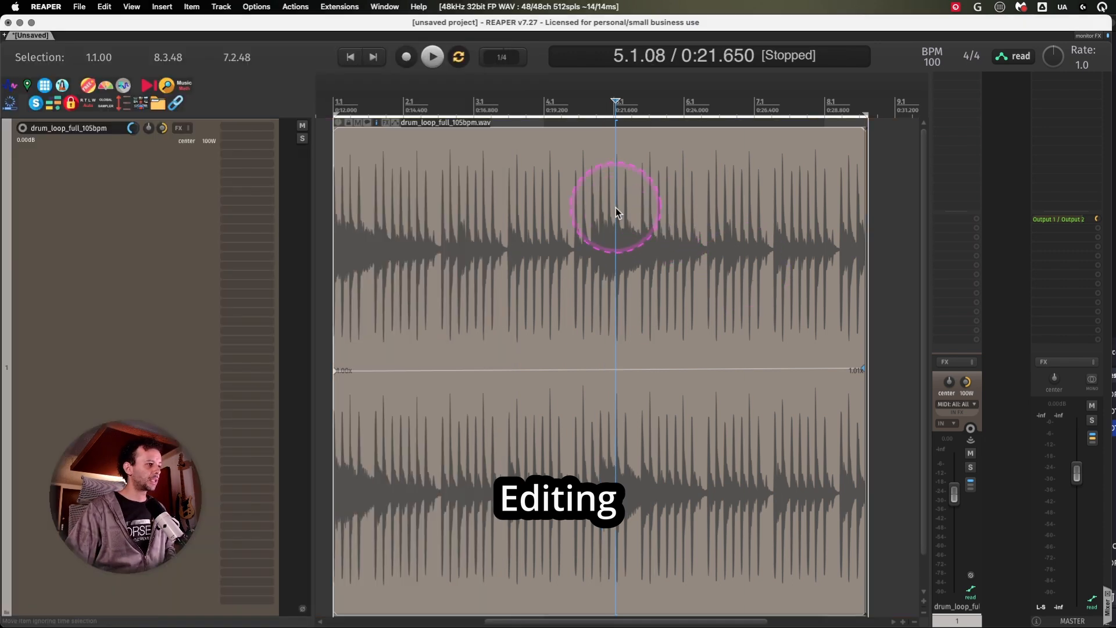
- Delete the drum loop item from the track
double_click(583, 204)
key("Escape")
left_click(538, 178)
key("Delete")
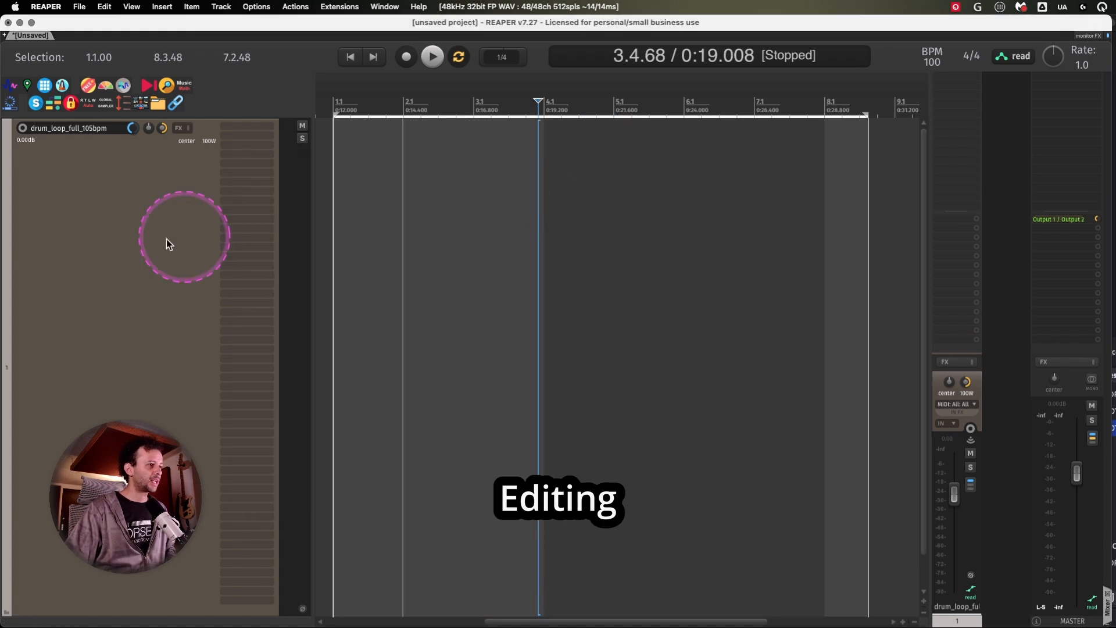
- Set the grid to 1/8 and make a time selection from 2.1.00 to 3.1.00
key("super+1")
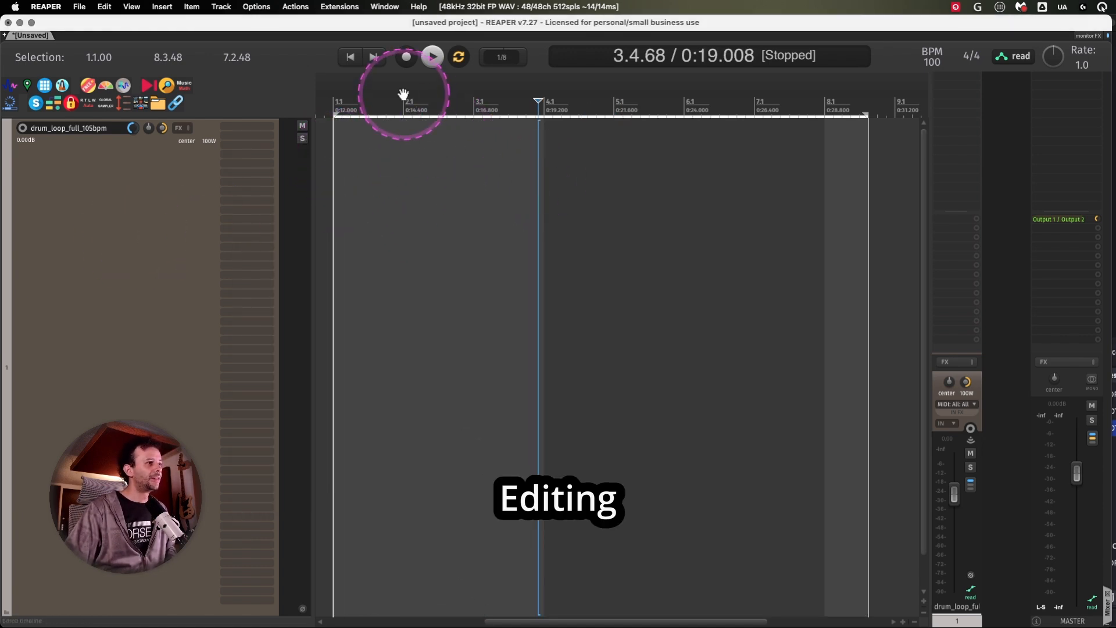
left_click_drag(404, 107, 473, 107)
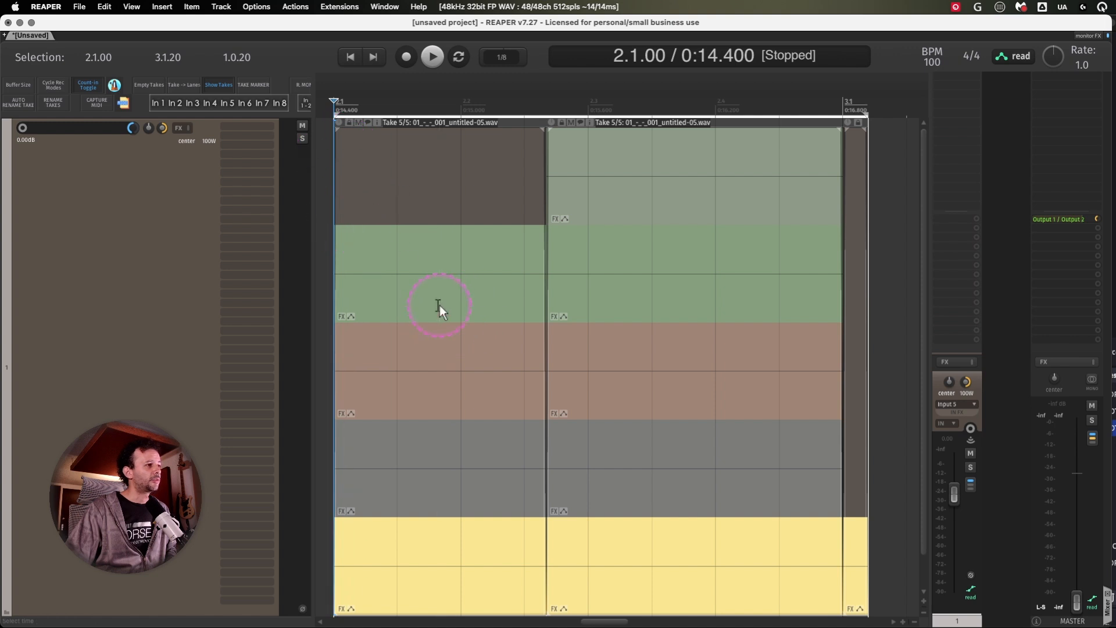
- Enlarge the docked toolbar area and convert the recorded takes on the track to fixed item lanes
left_click_drag(207, 116, 199, 152)
left_click(133, 304)
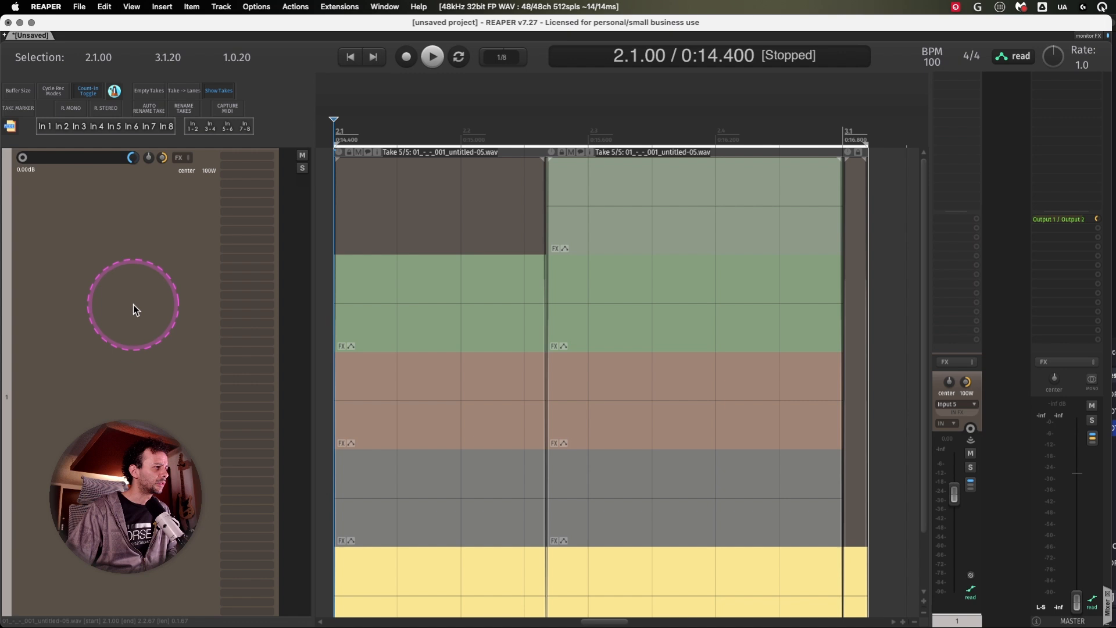
left_click(186, 92)
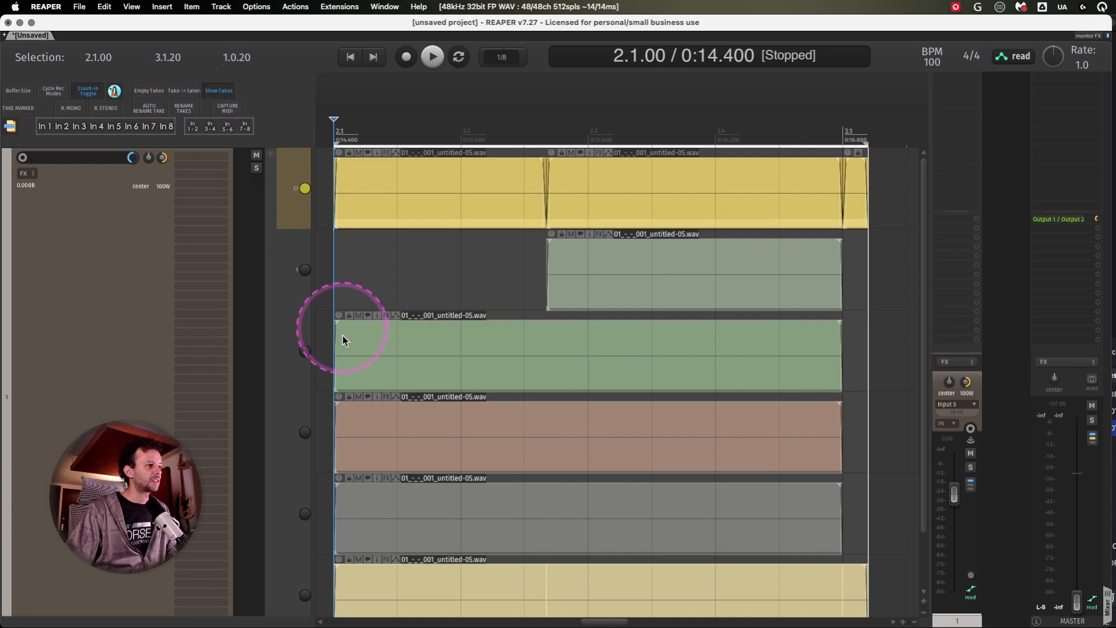
- Turn off comping on lane C1, select items in several source lanes, and turn comping on again
left_click(304, 190)
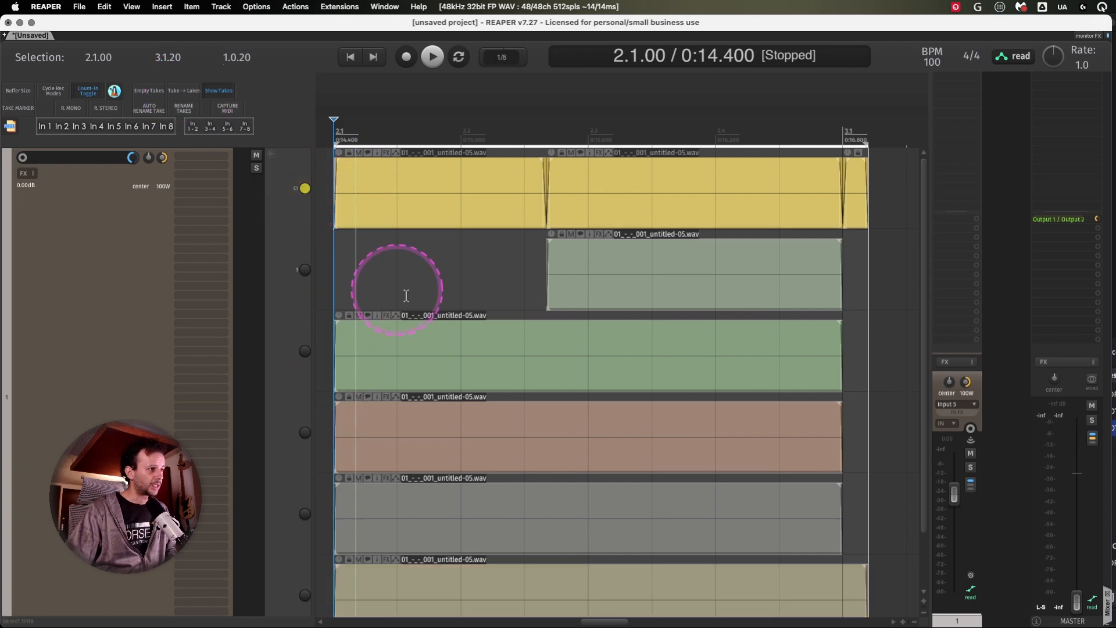
left_click(524, 348)
left_click(631, 283)
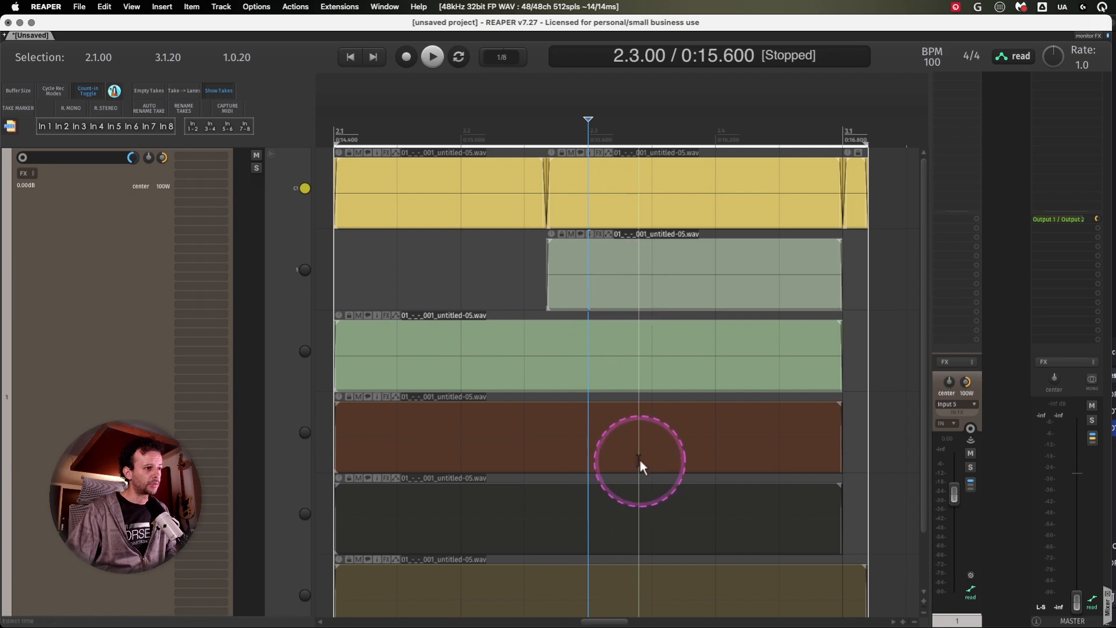
left_click(663, 510)
left_click(304, 187)
left_click(593, 239)
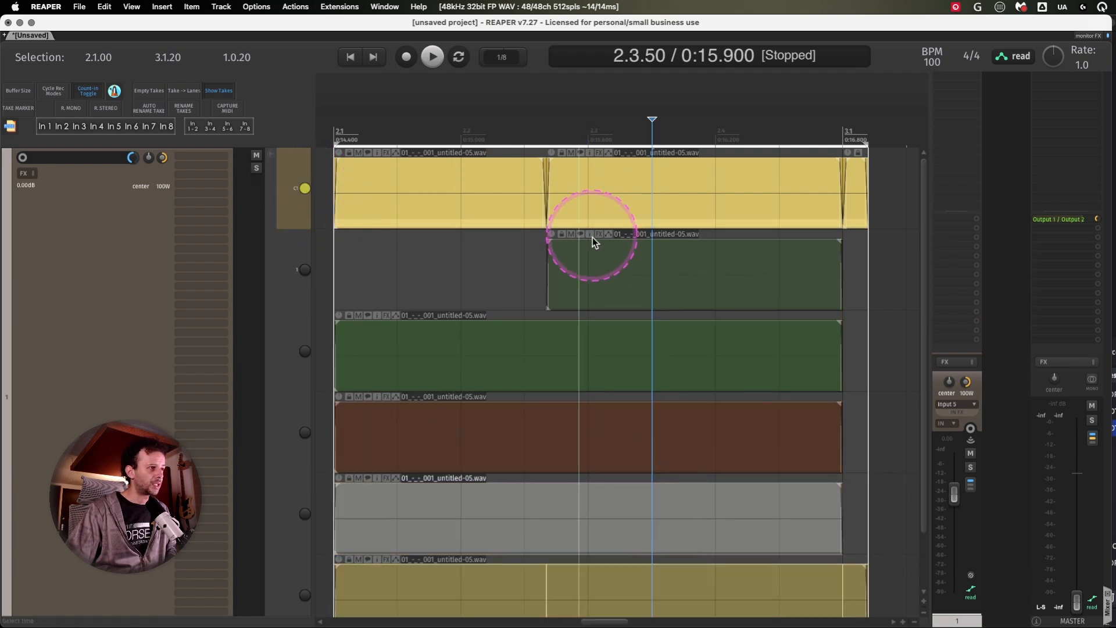
- Build a comp in lane C1 by swiping comp areas across the first four source lanes
left_click_drag(644, 275, 771, 276)
left_click_drag(409, 356, 577, 358)
left_click_drag(556, 436, 748, 443)
left_click_drag(481, 515, 555, 520)
left_click_drag(633, 525, 727, 524)
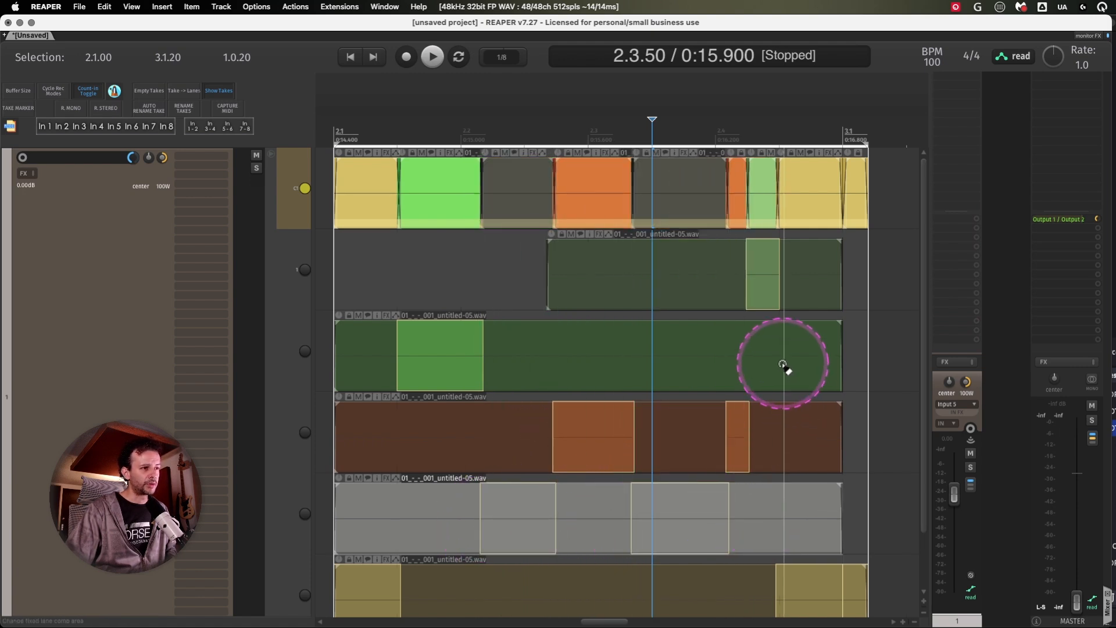
left_click_drag(782, 363, 802, 355)
- Turn off comping on lane C1 and try swiping across the first and second source lanes
left_click(306, 189)
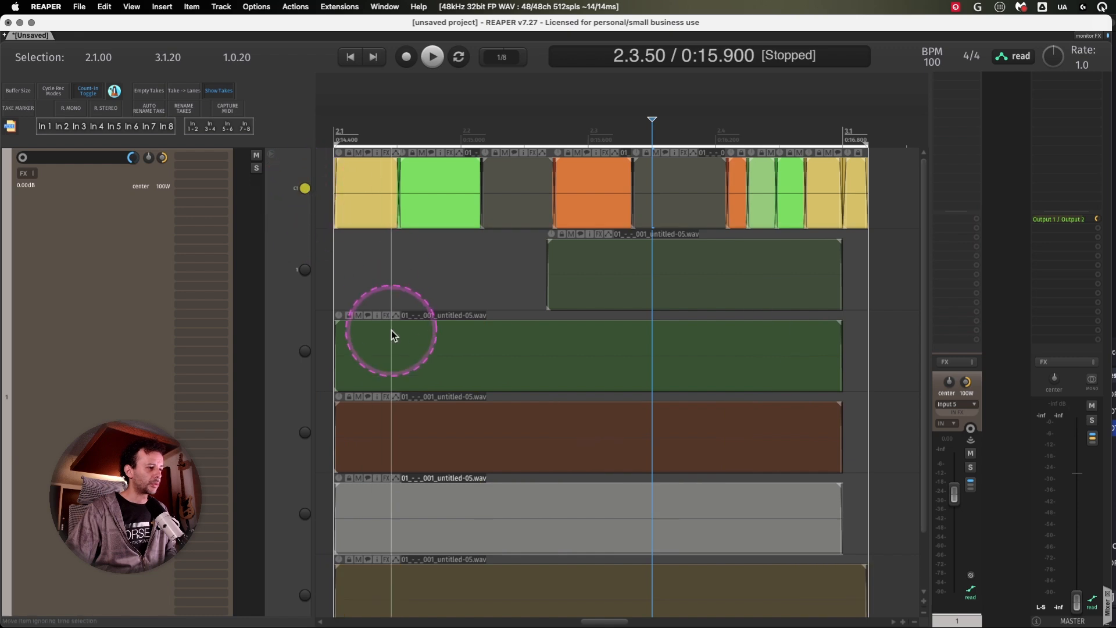
left_click_drag(392, 330, 528, 343)
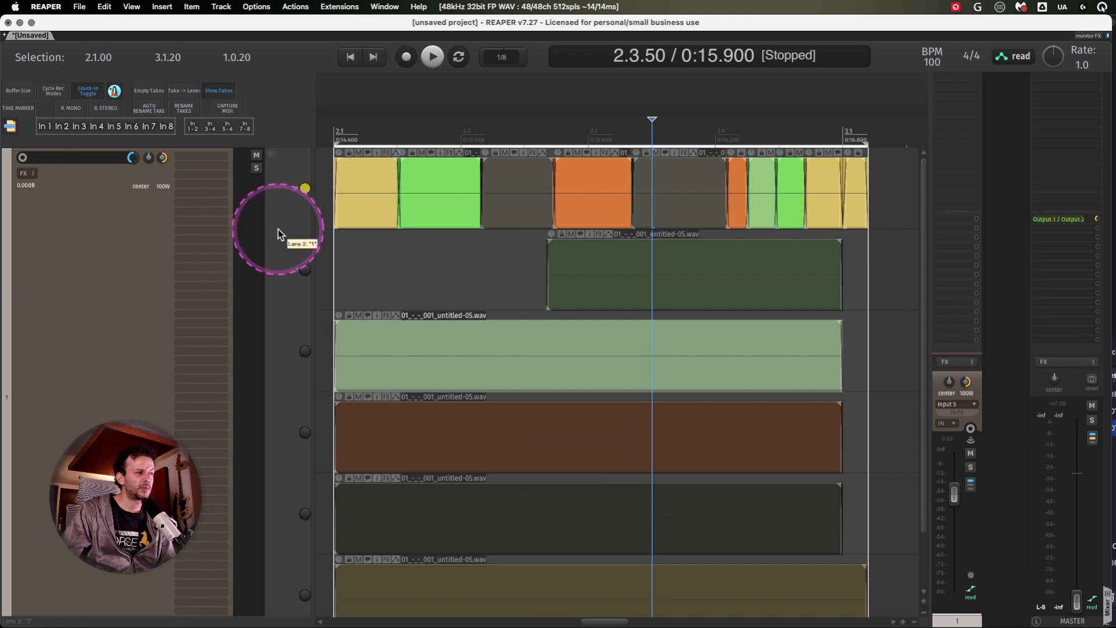
left_click_drag(794, 299, 633, 290)
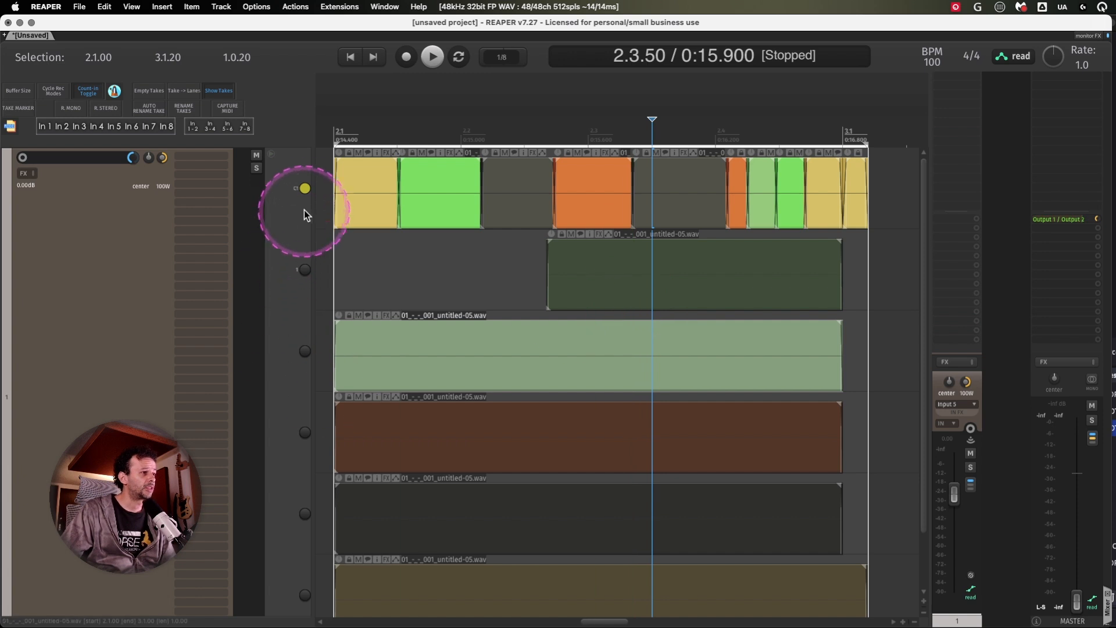
- Turn comping back on for lane C1 and swipe additional comp areas across the second and third source lanes
left_click(305, 189)
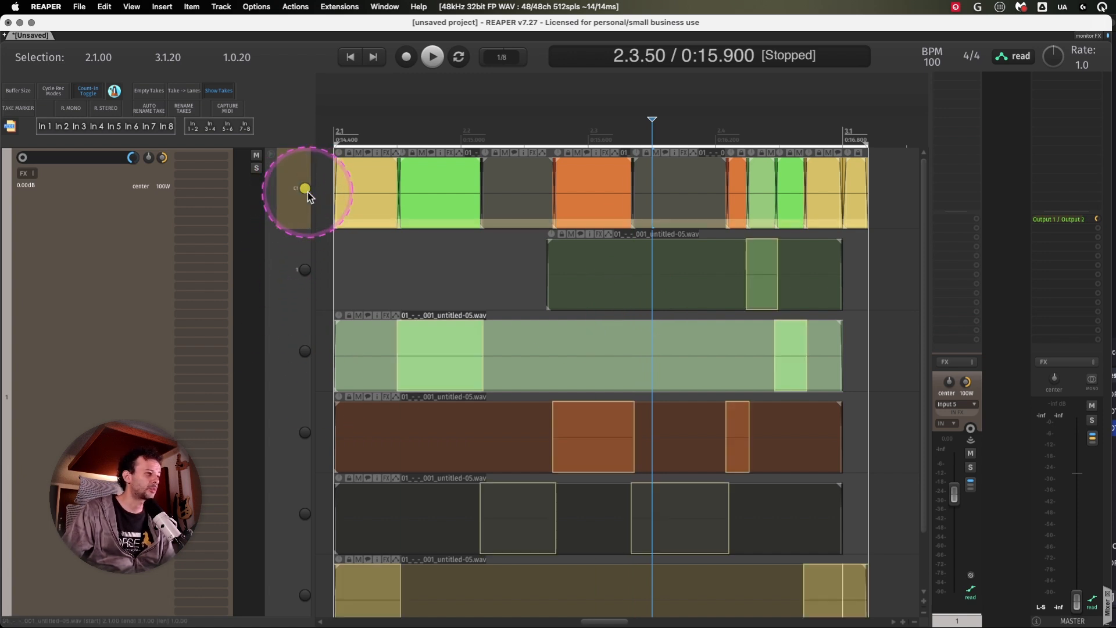
left_click_drag(544, 355, 595, 334)
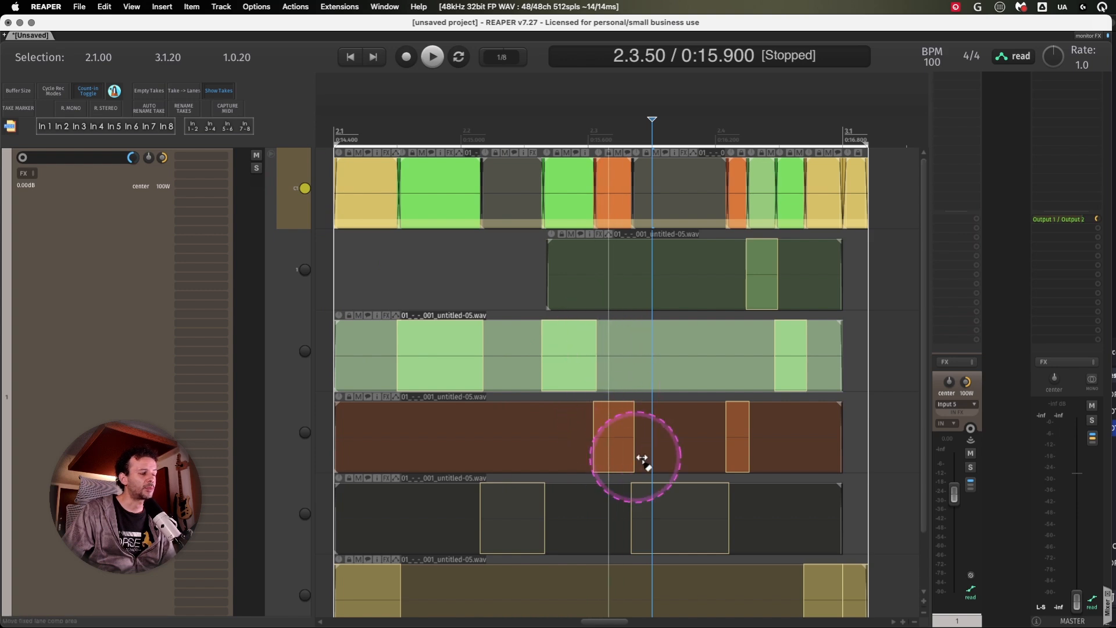
left_click_drag(696, 435, 728, 428)
left_click_drag(375, 430, 551, 429)
left_click_drag(666, 437, 816, 439)
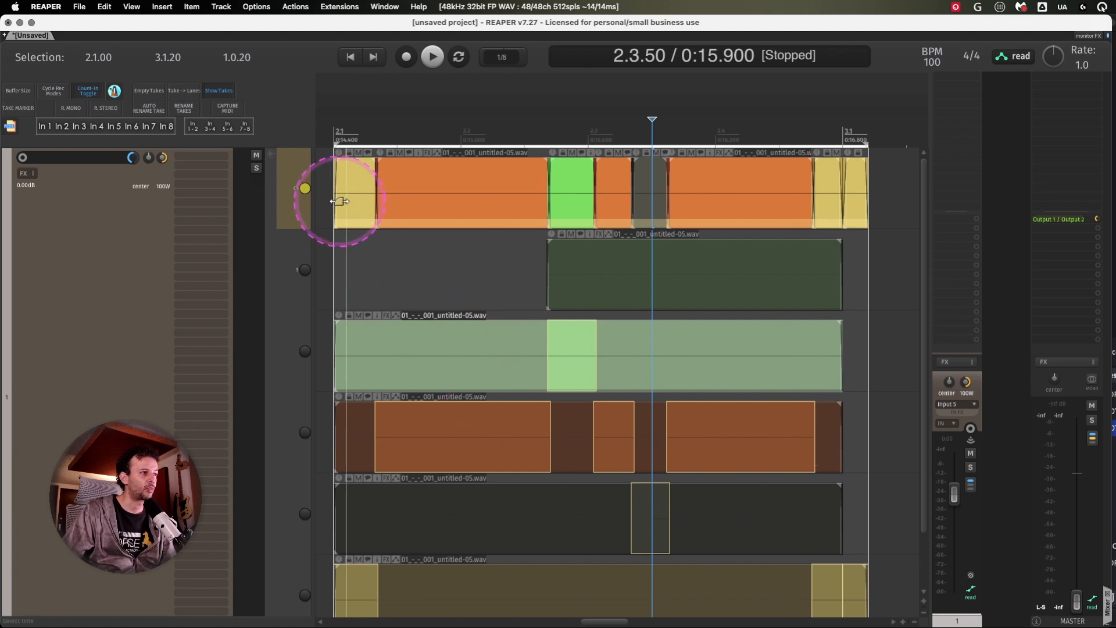
- Toggle comping on lane C1 on and off several times, leaving it off
left_click(305, 189)
left_click(305, 190)
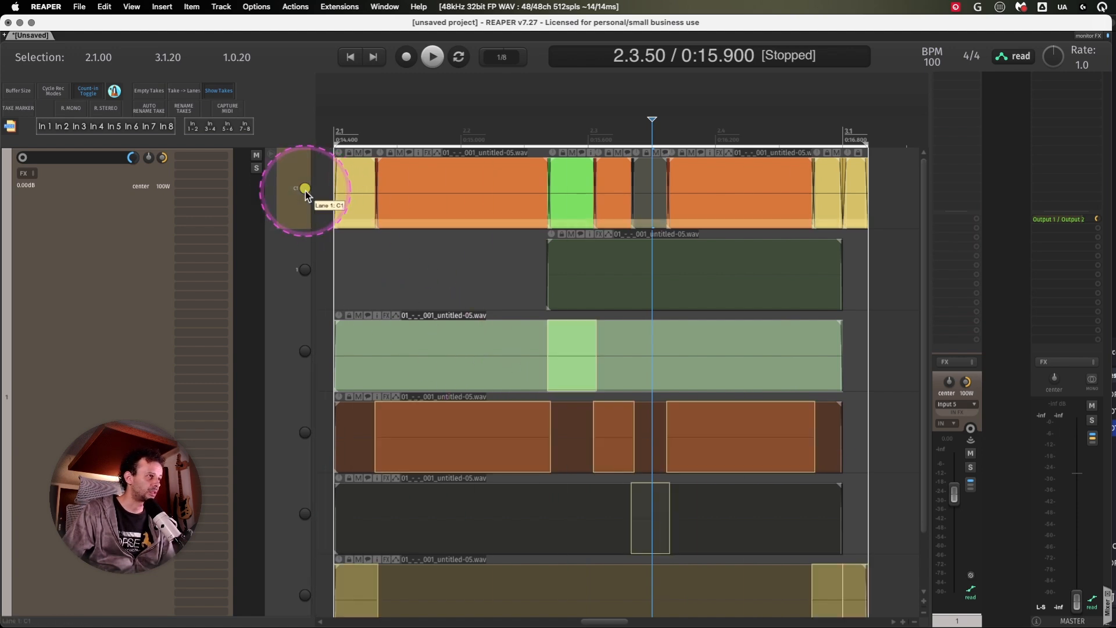
left_click(305, 190)
left_click(305, 190)
left_click(305, 189)
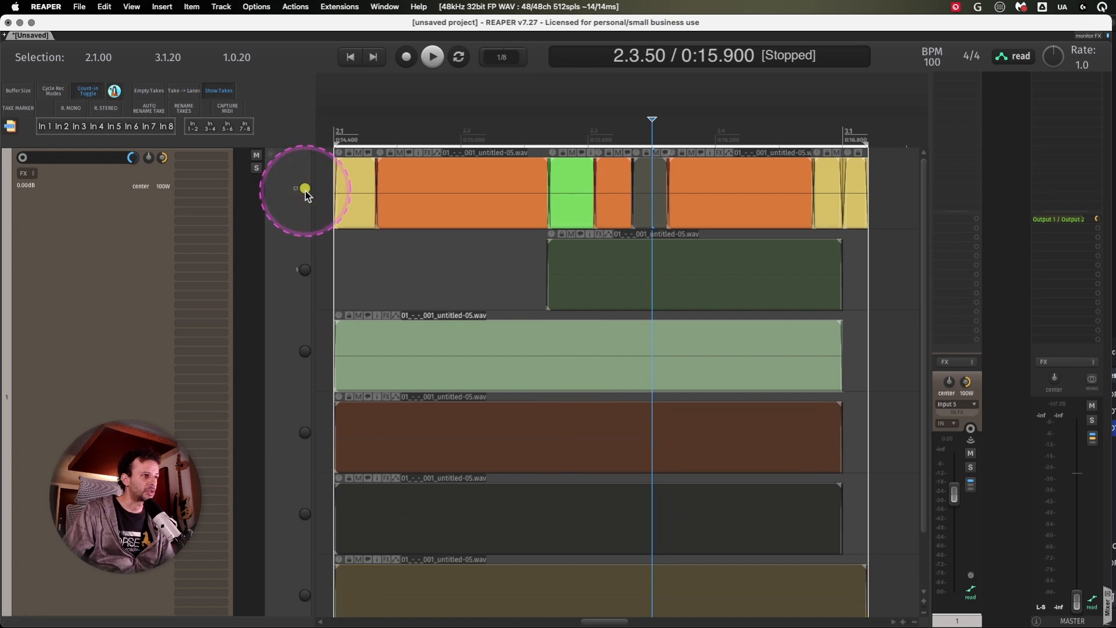
- Switch to the Reaper Updates checklist in Obsidian to check the upcoming editing topic, and return to REAPER
left_click(305, 190)
left_click(305, 189)
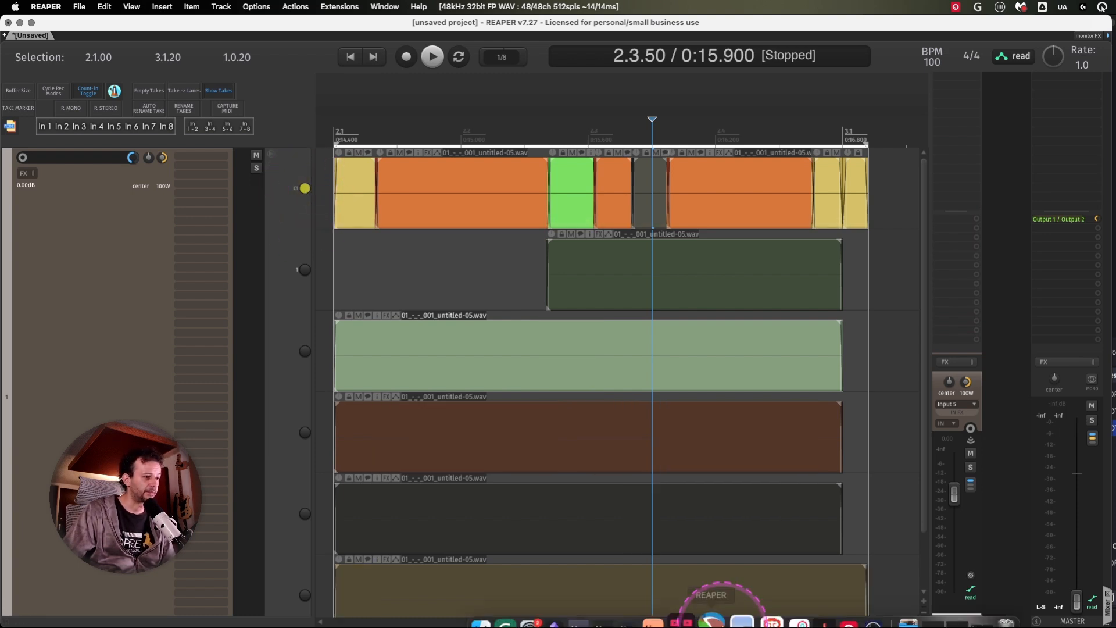
left_click(722, 611)
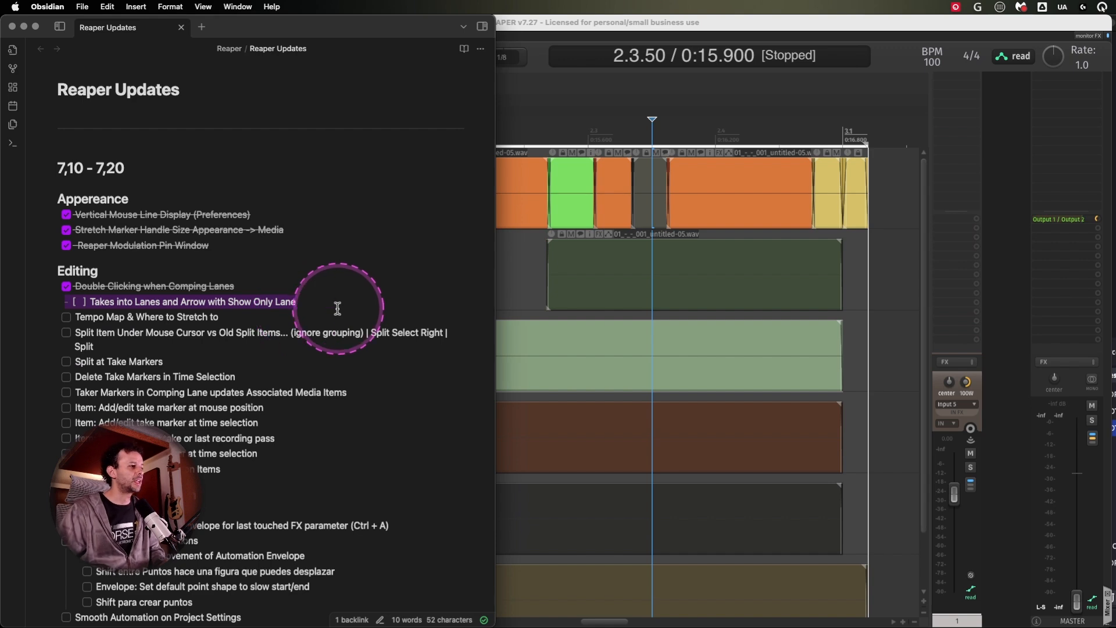
left_click(535, 19)
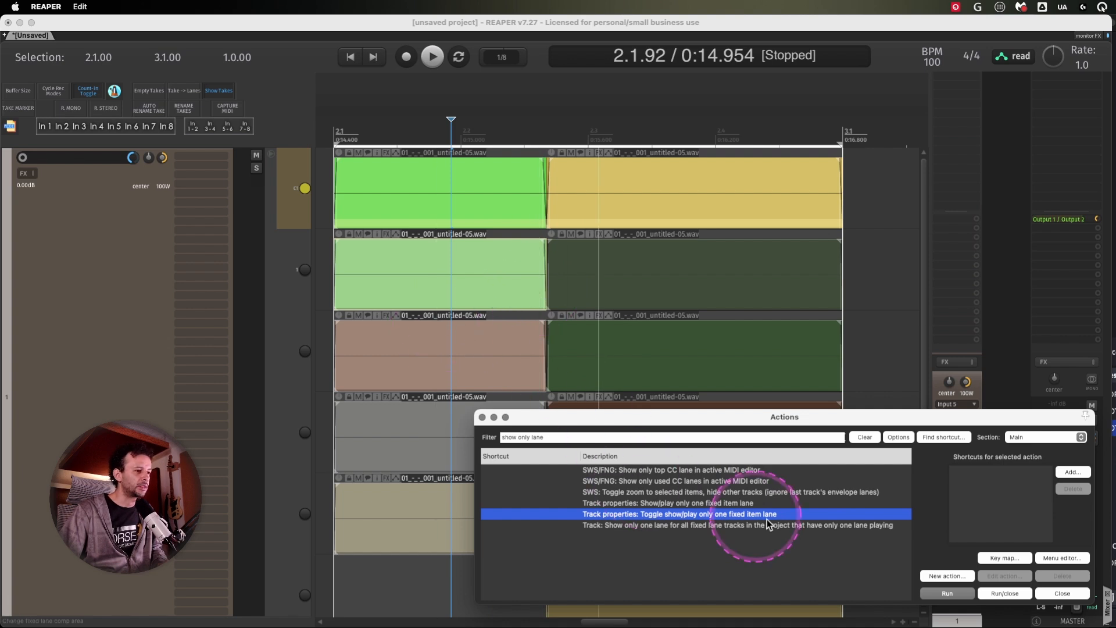
- Run the action "Track properties: Toggle show/play only one fixed item lane" and select the first item in the single-lane view
left_click(947, 594)
left_click(473, 278)
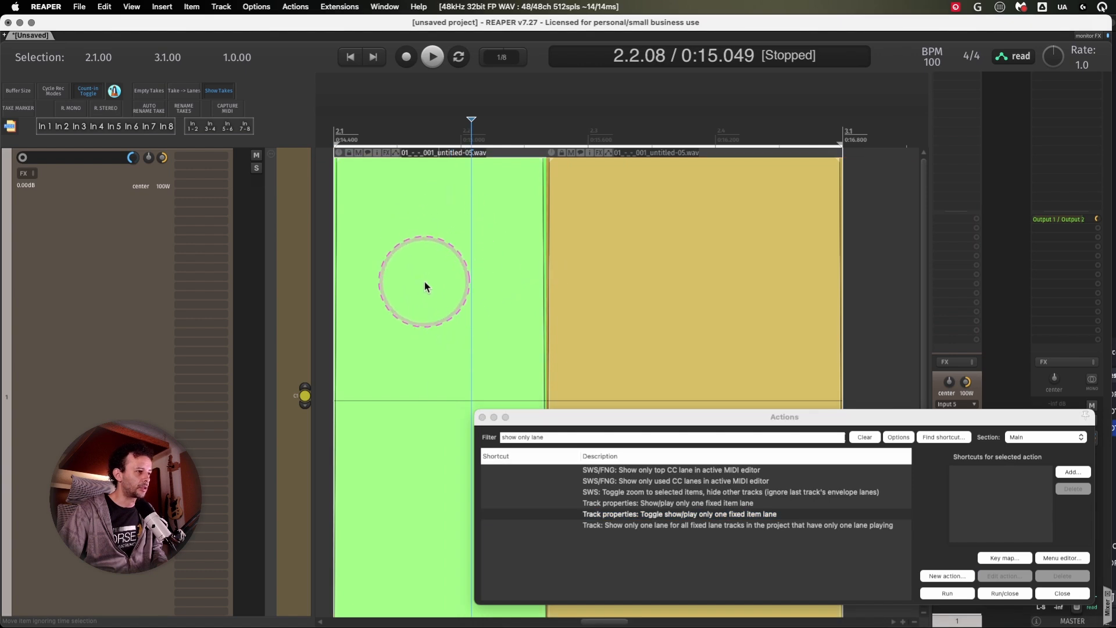
left_click(423, 281)
left_click(409, 261)
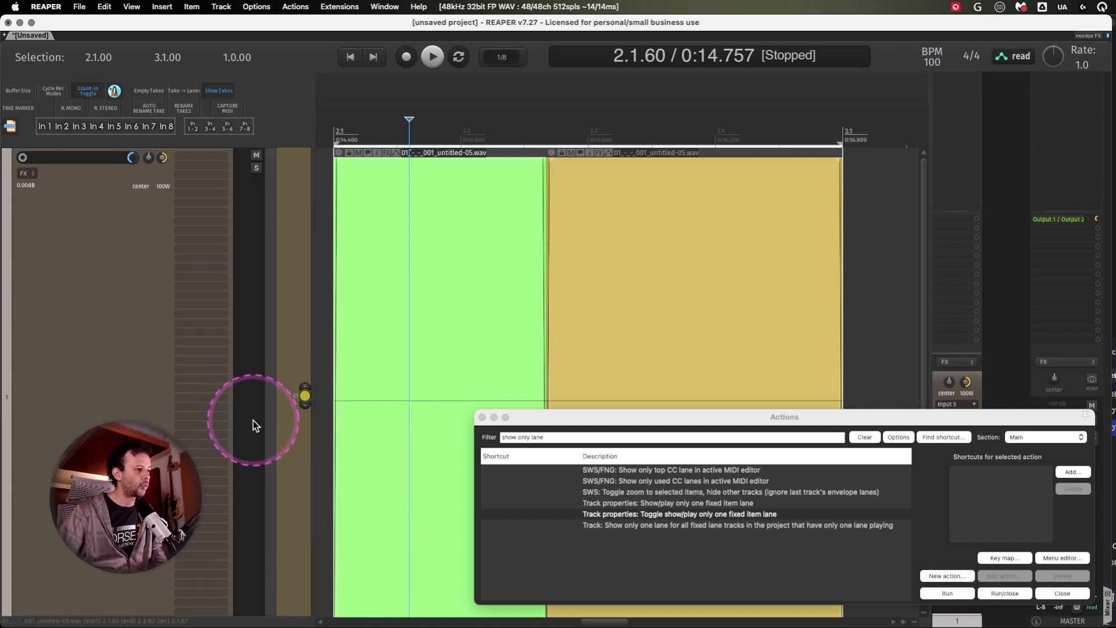
- Cycle forward and backward through the track's fixed lanes in the single-lane view
left_click(305, 404)
left_click(305, 404)
left_click(305, 405)
left_click(306, 405)
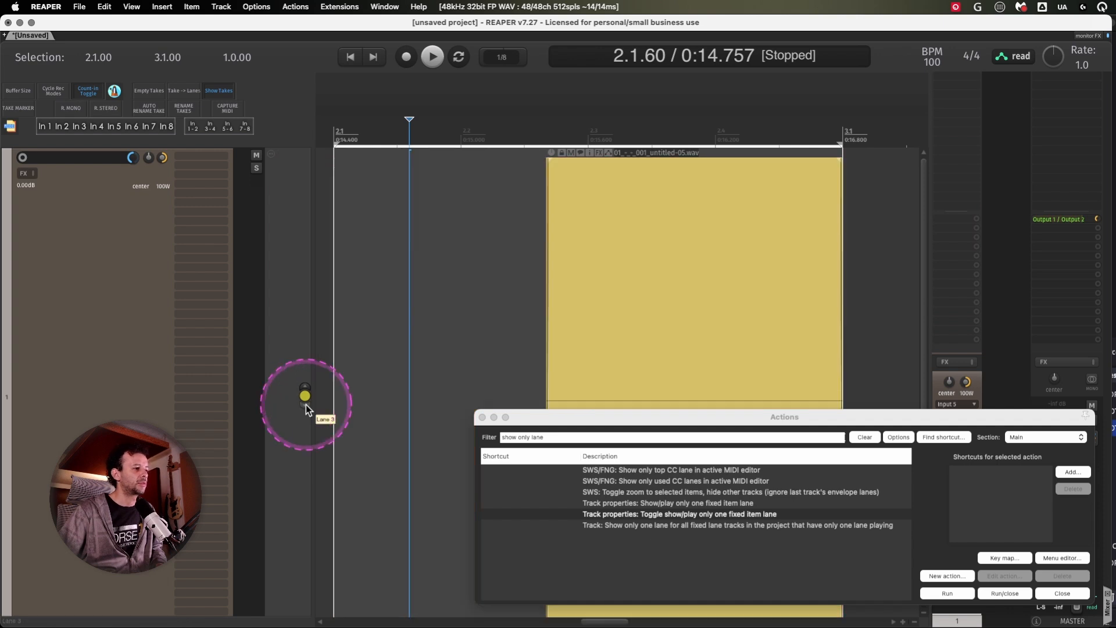
left_click(305, 404)
left_click(305, 404)
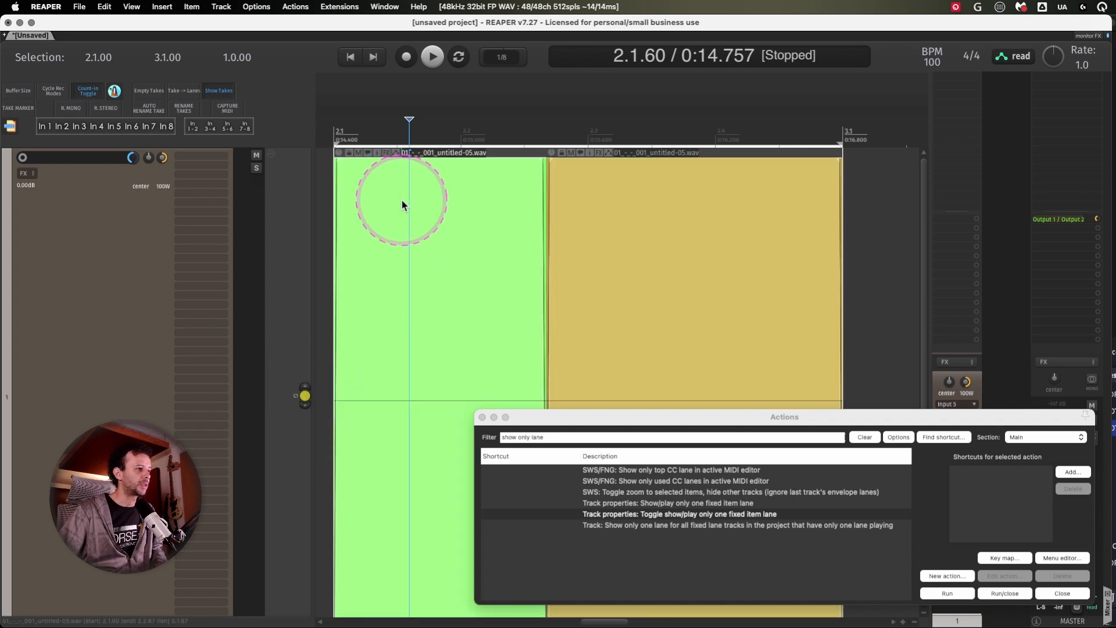
left_click(305, 383)
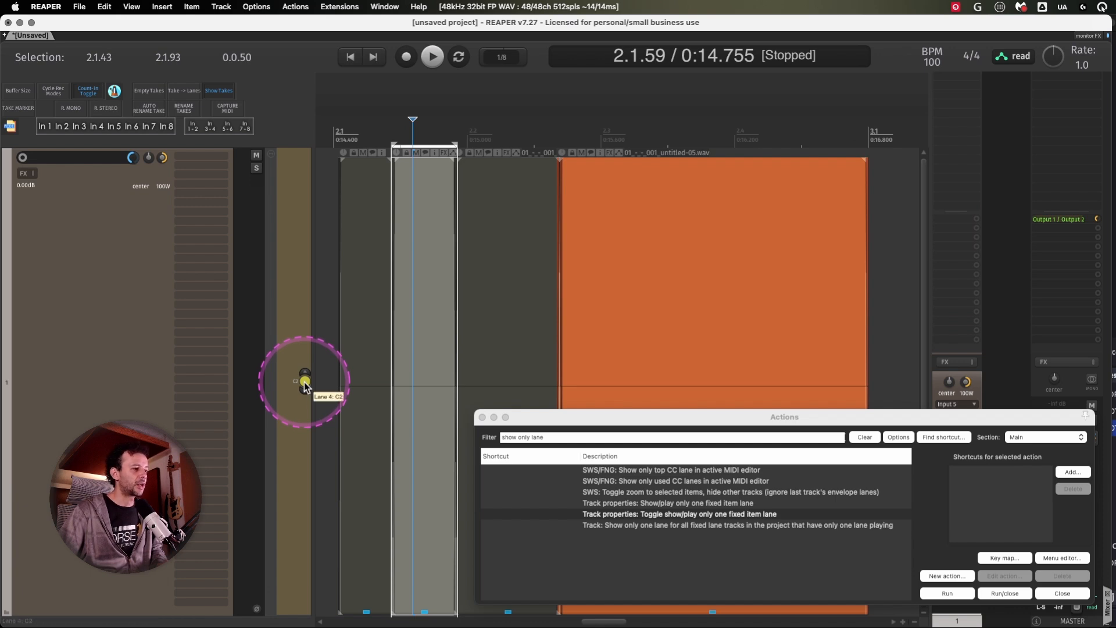
- Toggle the single-lane view off and switch playback between lanes C1, 1 and 3, finishing on lane 6
left_click(947, 592)
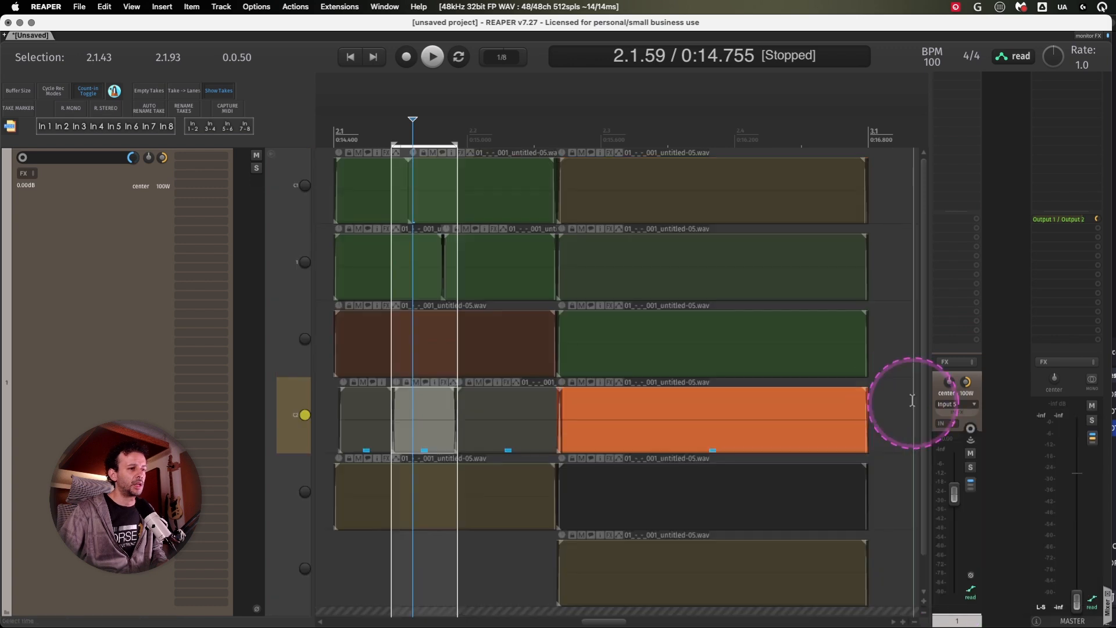
left_click(303, 192)
left_click(304, 262)
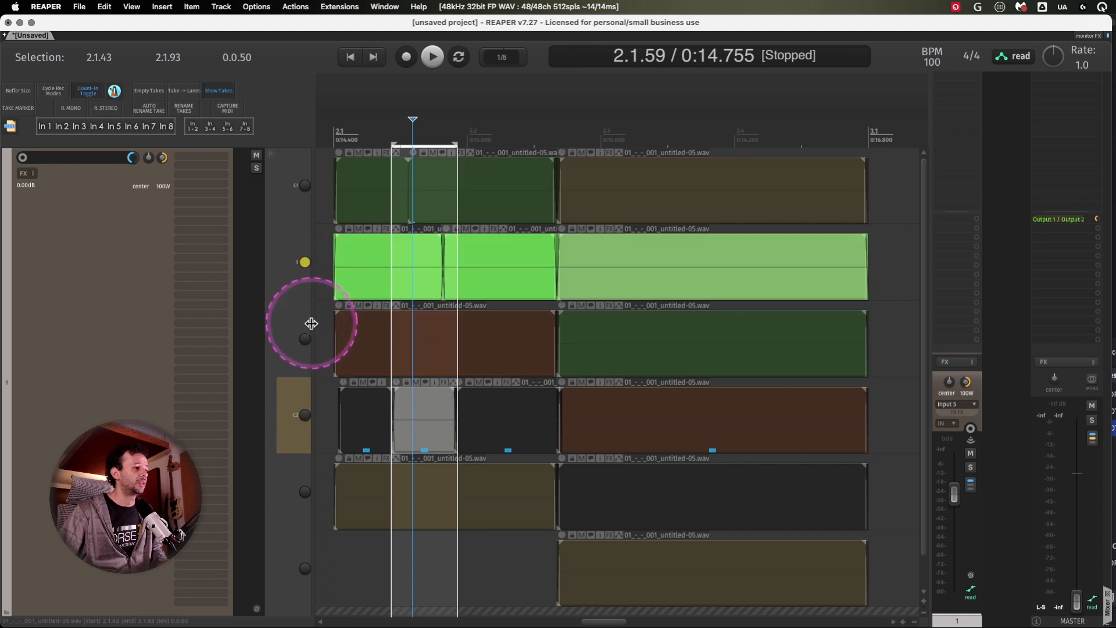
left_click(304, 339)
left_click(305, 262)
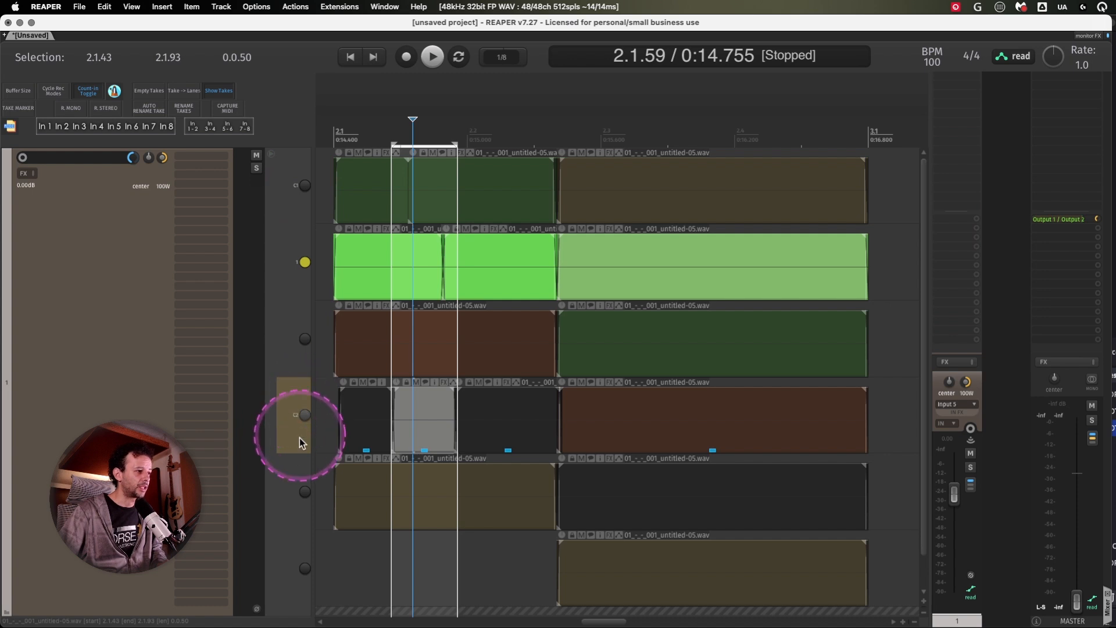
left_click(304, 569)
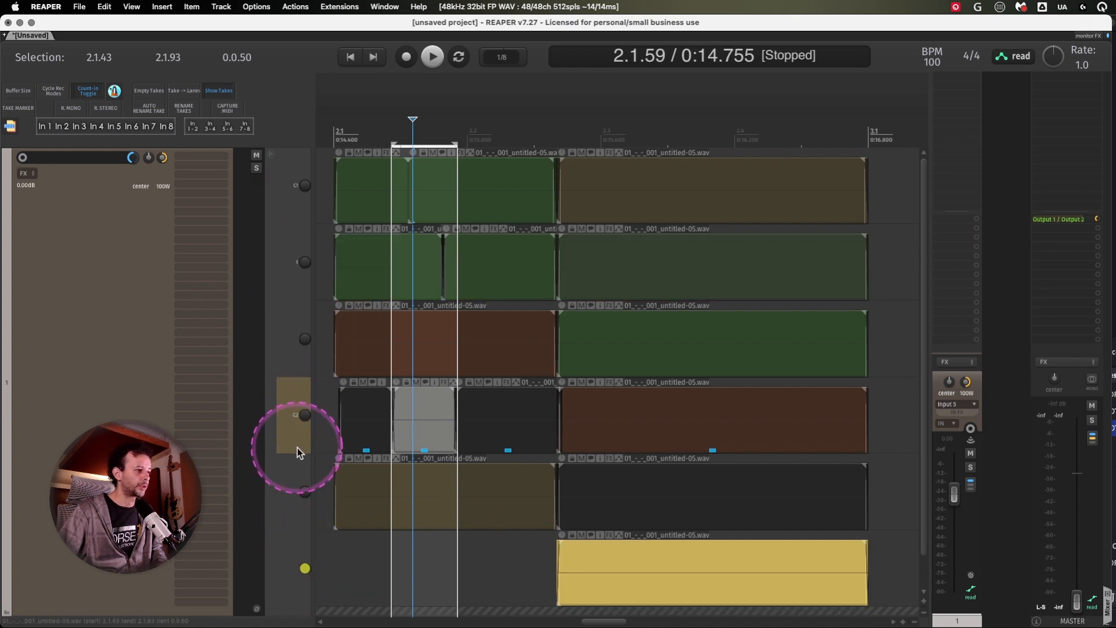
- Cycle the track's fixed lanes repeatedly between their display sizes, extend the time selection to 3.1.00, and finish with small lanes
left_click(272, 155)
left_click(273, 157)
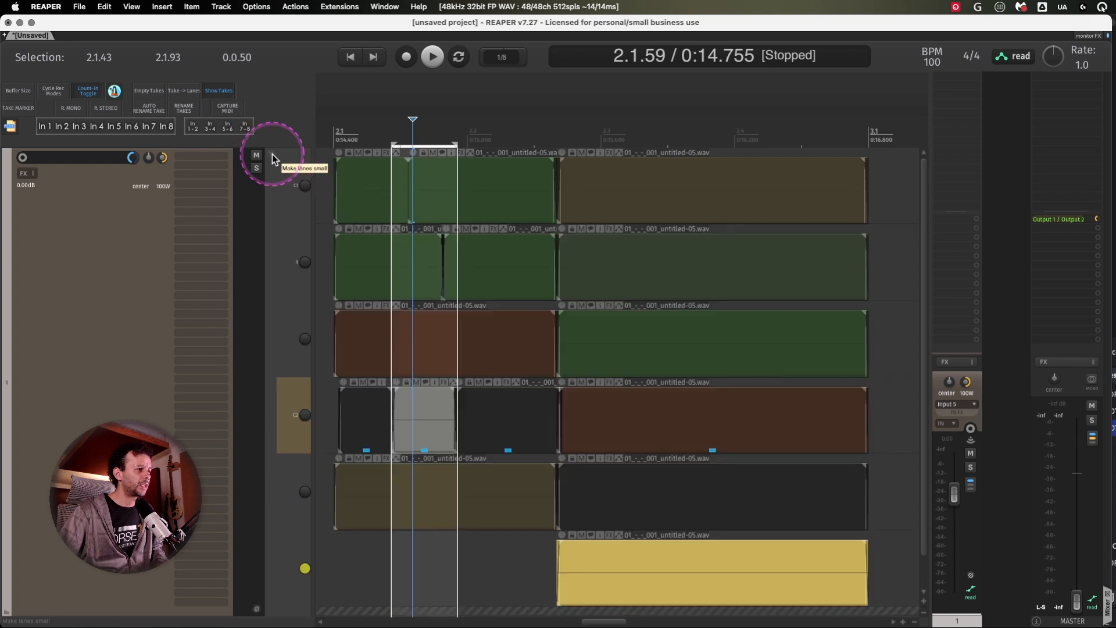
left_click(272, 156)
left_click(272, 156)
left_click(272, 156)
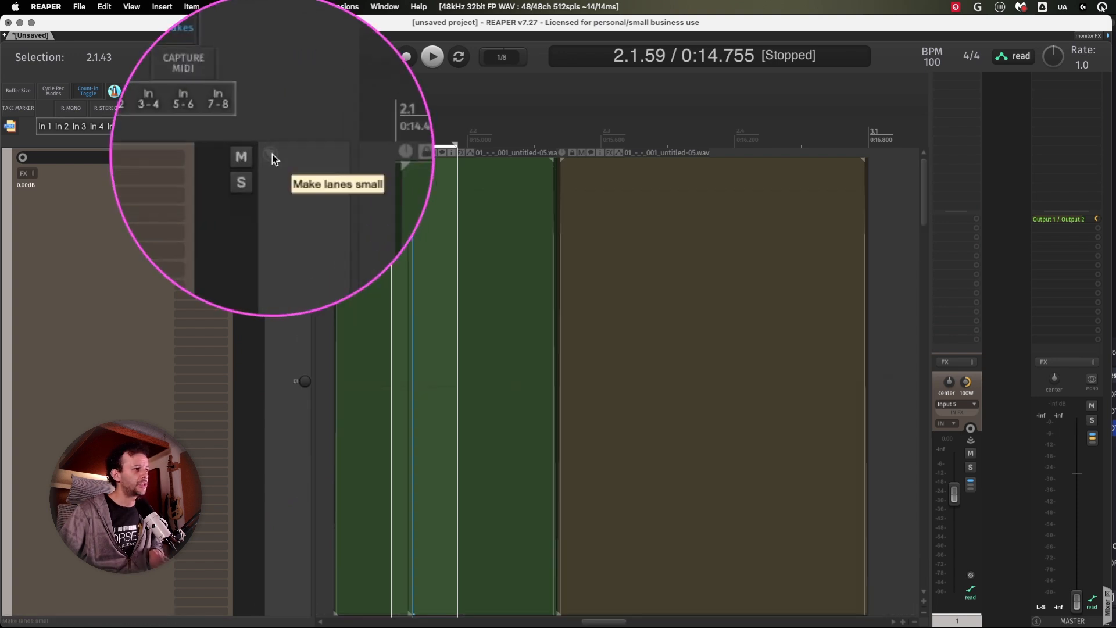
left_click(272, 156)
left_click(272, 156)
left_click(272, 156)
left_click(272, 156)
left_click(272, 156)
left_click(272, 156)
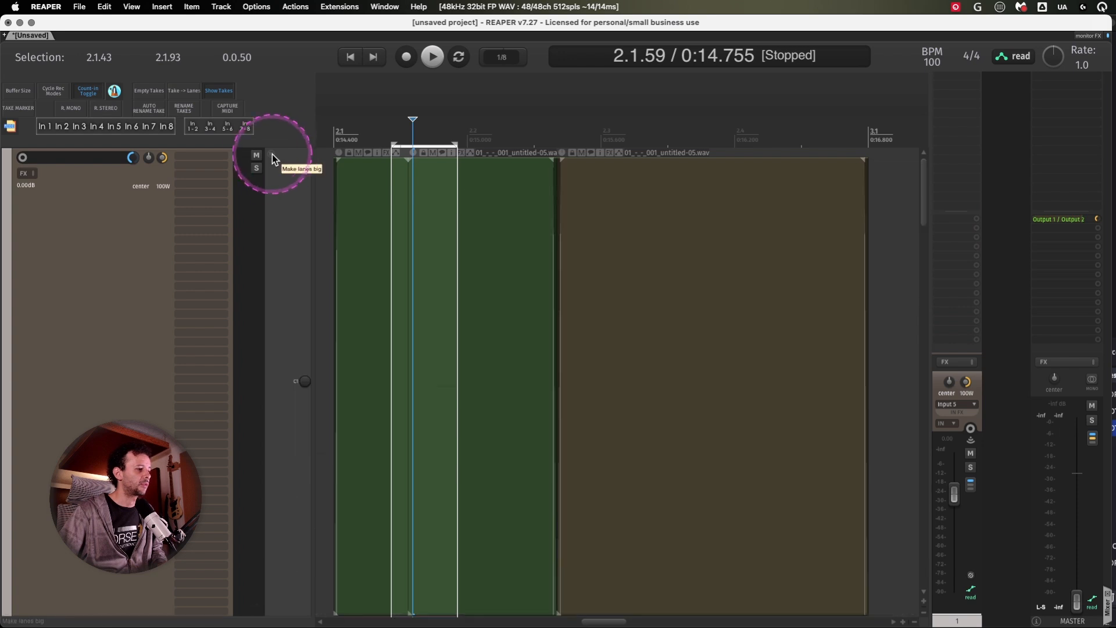
key("shift+Right")
key("shift+Right")
left_click(271, 156)
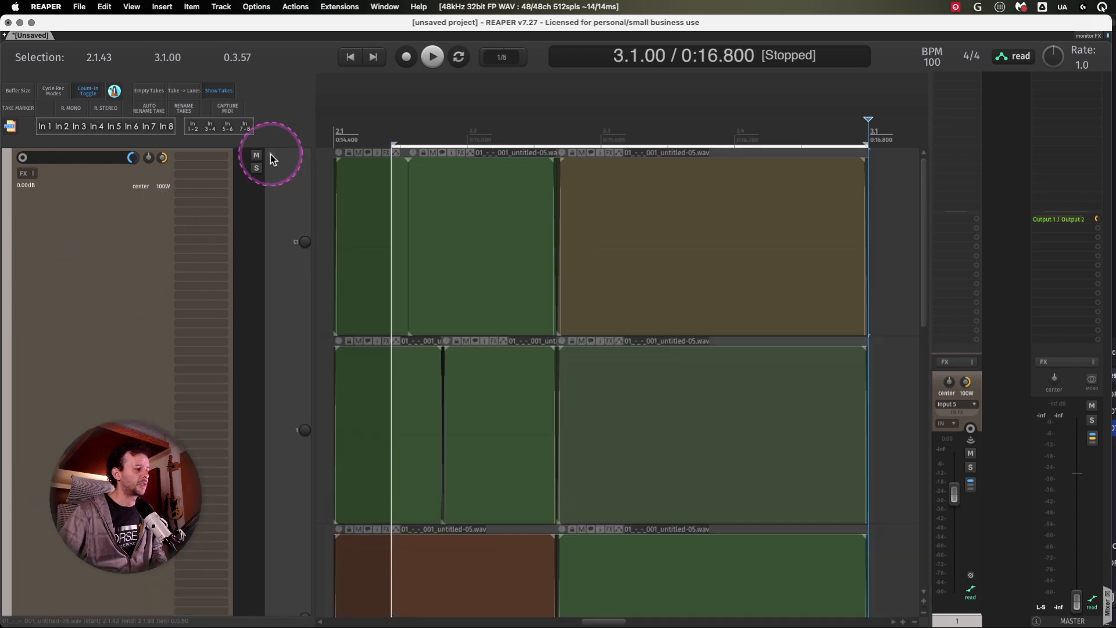
left_click(271, 155)
left_click(271, 156)
left_click(270, 156)
left_click(271, 155)
left_click(271, 155)
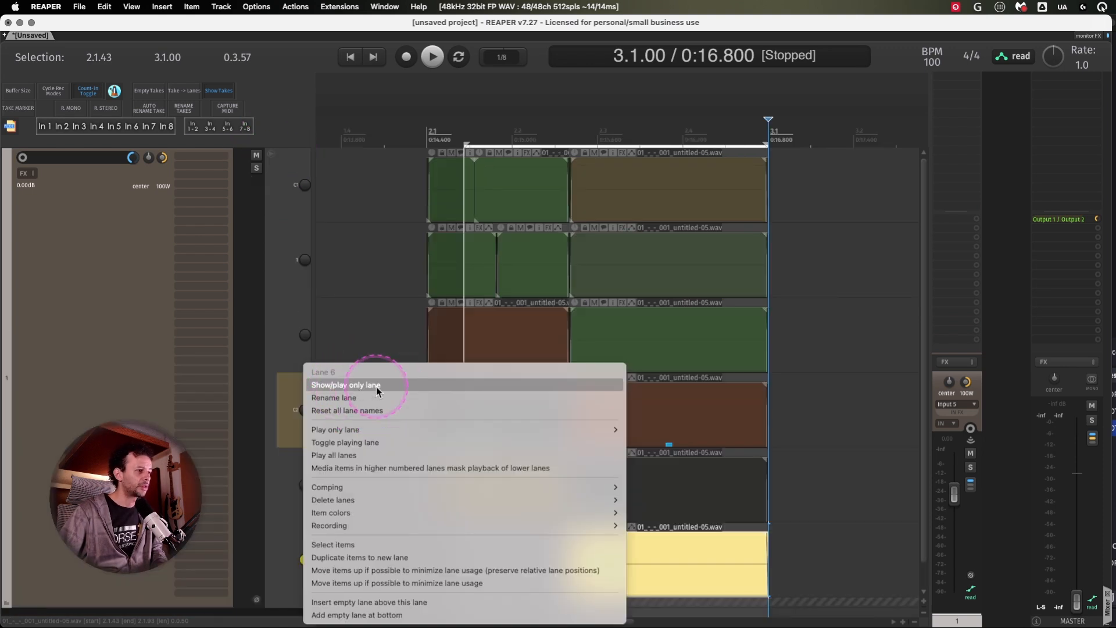
- Show and play only lane 6, examine its Play only lane and Comping options, and restore the view of all lanes
left_click(375, 386)
right_click(296, 310)
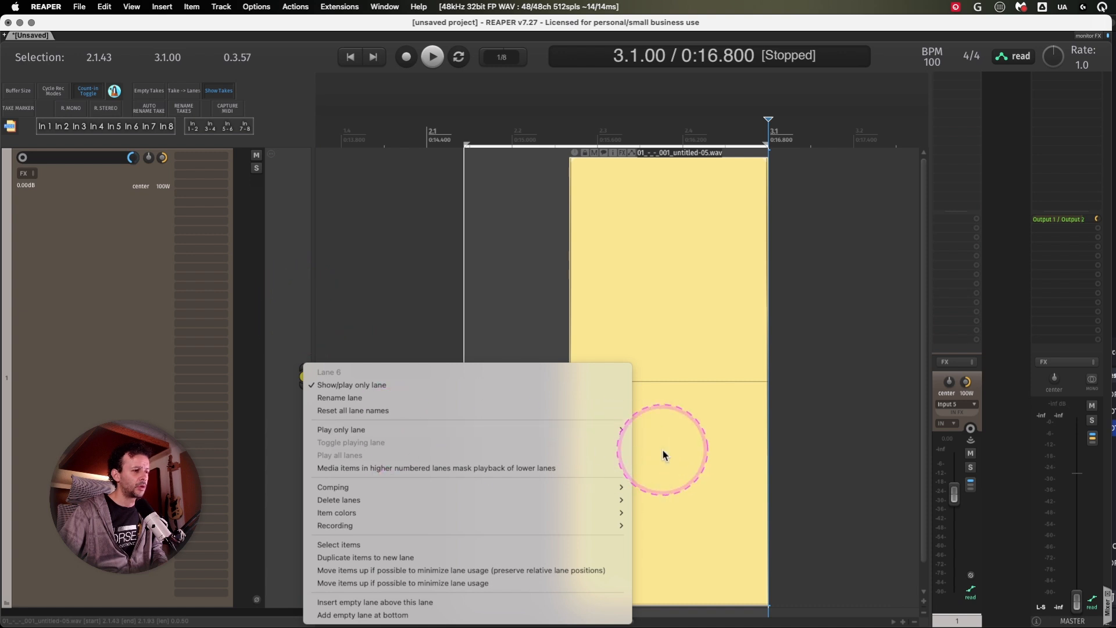
mouse_move(612, 429)
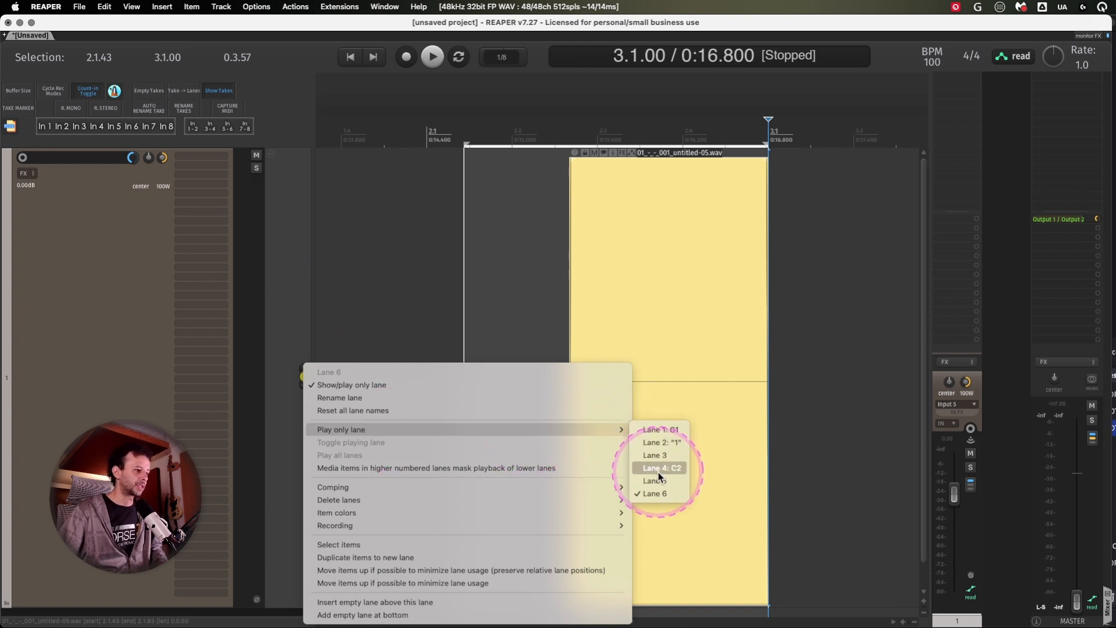
mouse_move(618, 487)
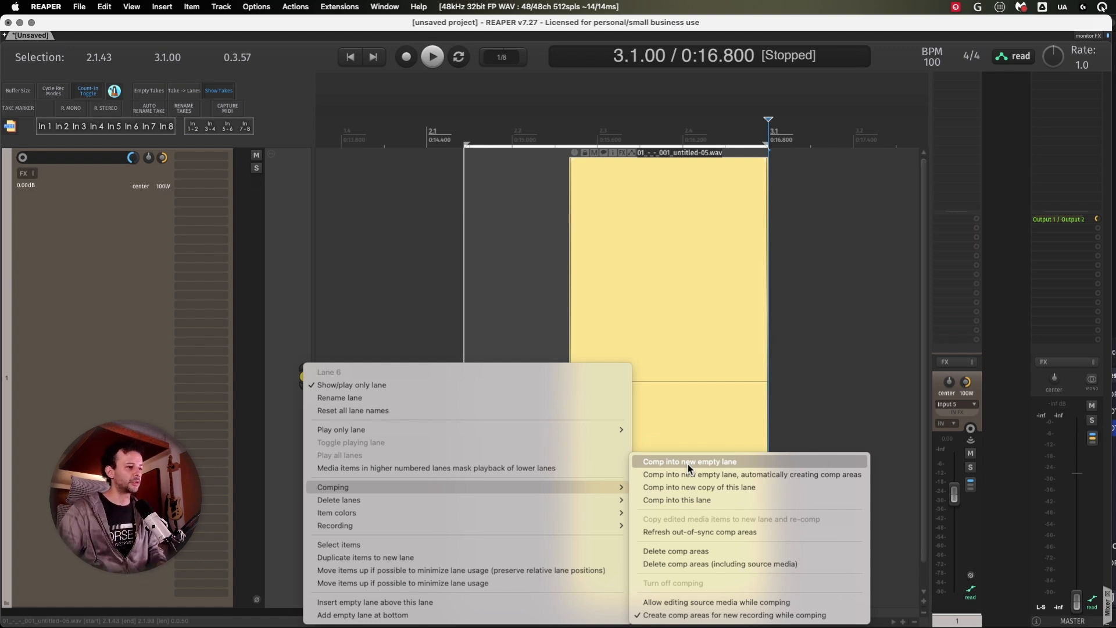
left_click(326, 385)
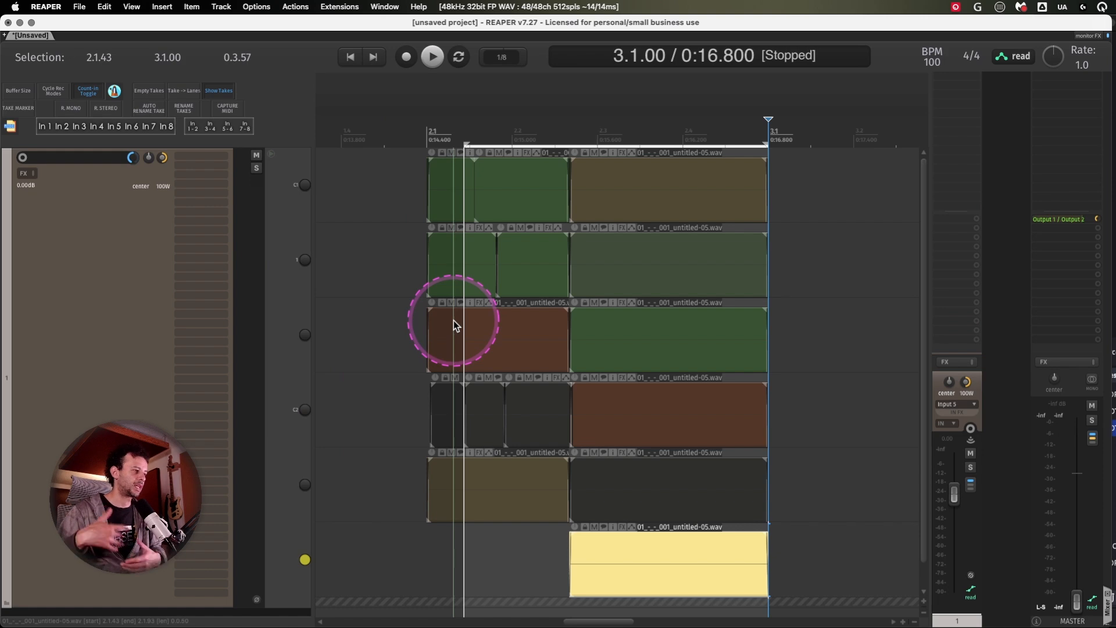
- Set the time selection from 2.1.00 to 3.1.00 and add an empty lane at the bottom of the track
left_click(405, 209)
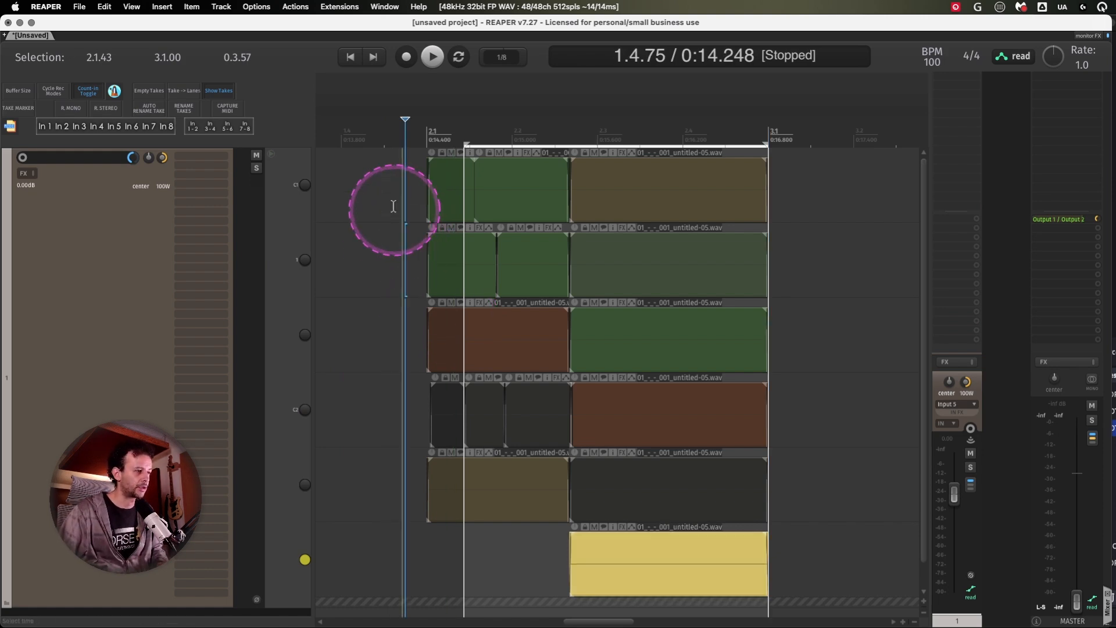
right_click(429, 133)
right_click(304, 484)
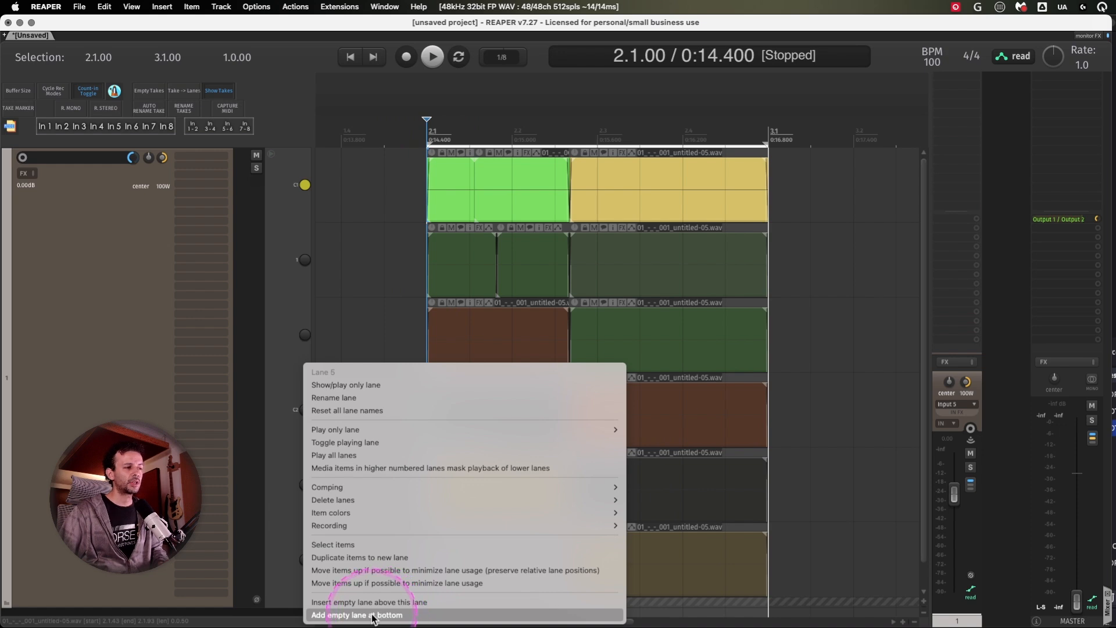
left_click(406, 615)
- Copy both items of the third lane into the new bottom lane
left_click_drag(509, 302, 489, 552)
left_click_drag(652, 301, 647, 566)
left_click(902, 413)
left_click(697, 313)
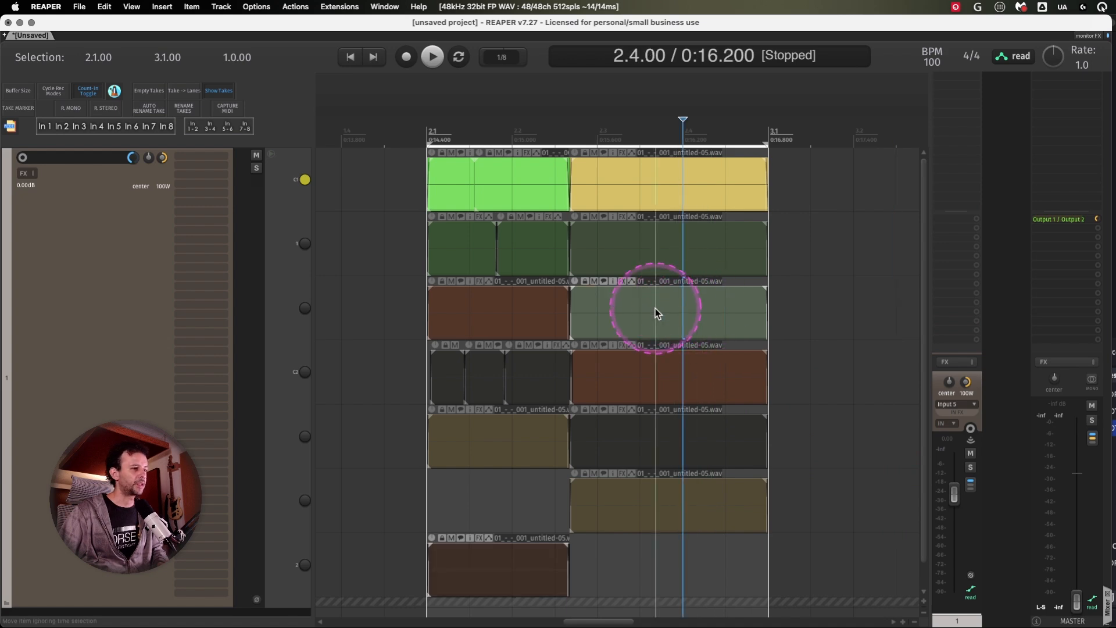
left_click_drag(654, 313, 679, 357)
left_click(948, 377)
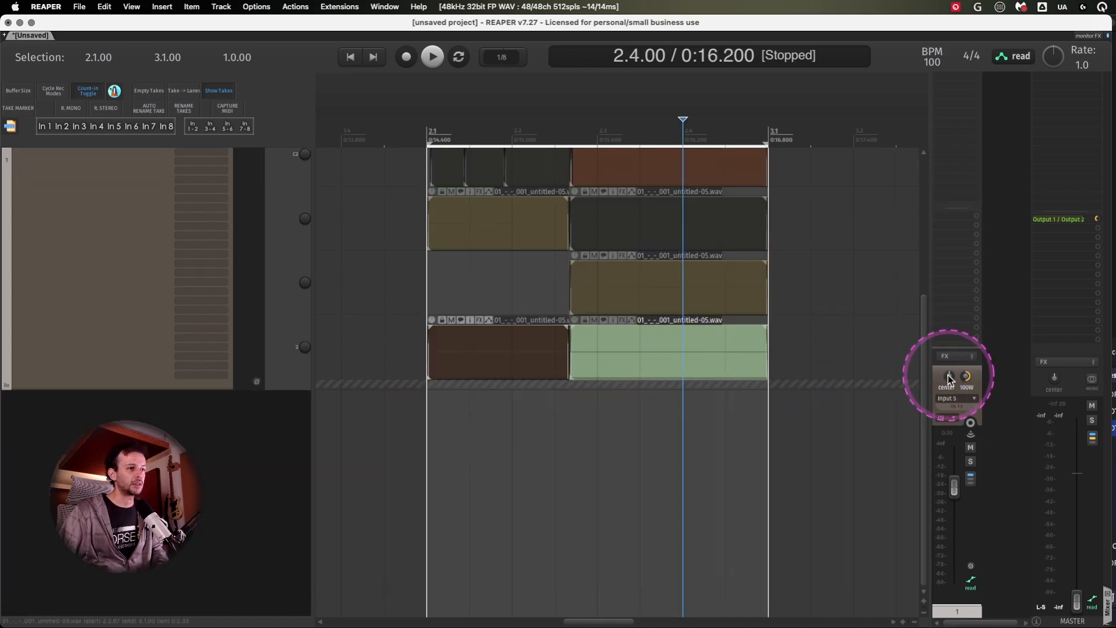
- Make the bottom lane the playing lane and rename it C3
scroll(921, 368, "up", 3)
left_click(303, 565)
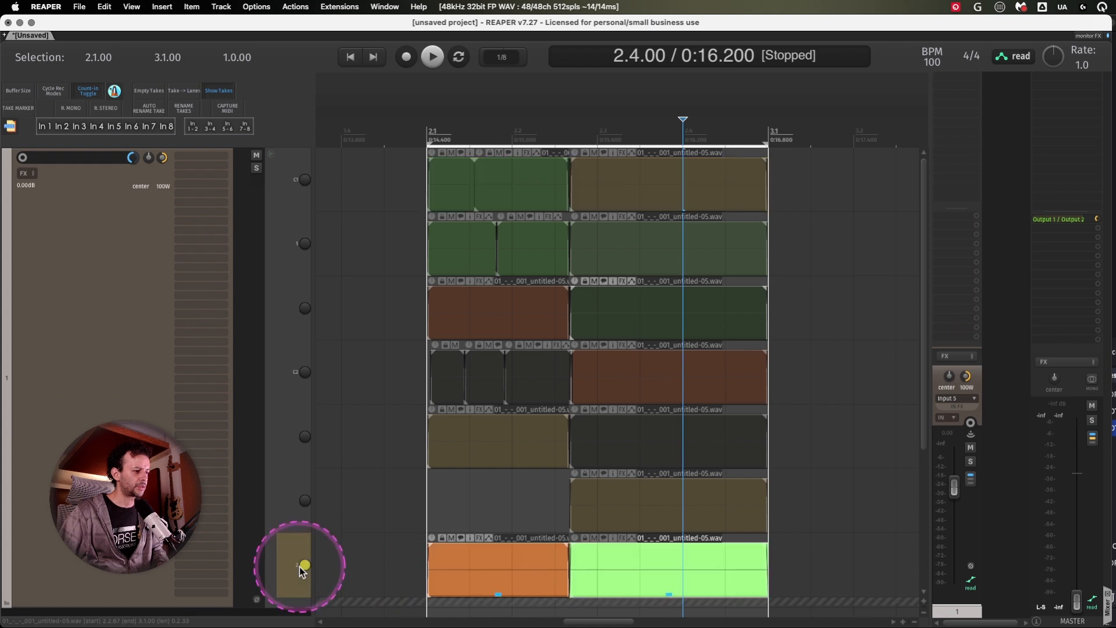
double_click(294, 566)
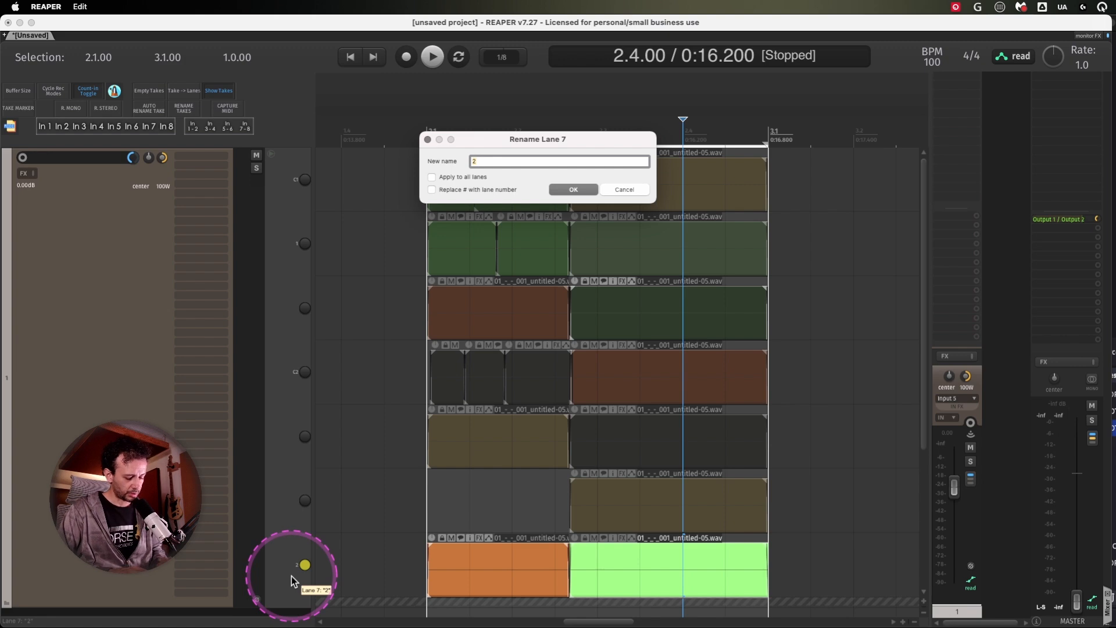
key("Return")
- Reduce the track's height and name the track RECORDING
left_click(385, 491)
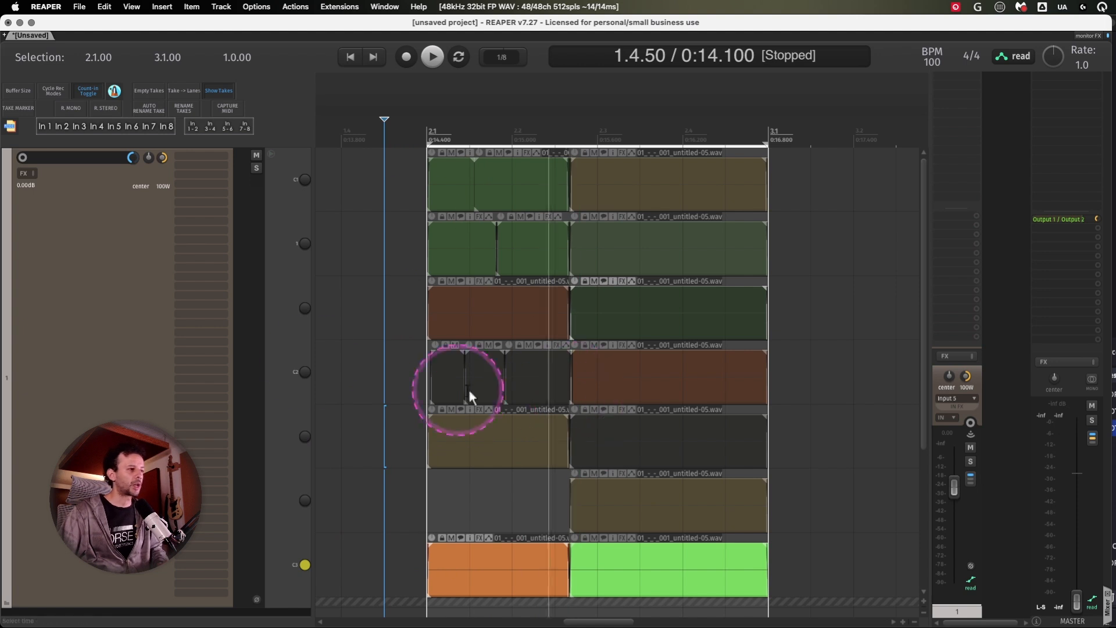
left_click(50, 330)
scroll(51, 330, "up", 1)
scroll(51, 330, "down", 3)
scroll(50, 330, "down", 5)
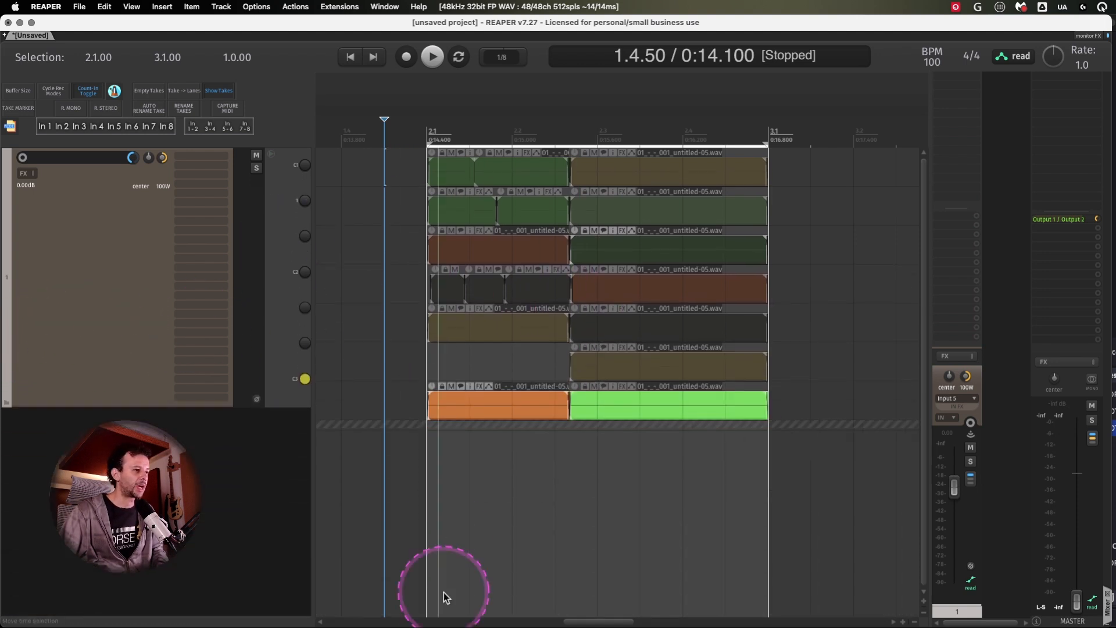
left_click(74, 464)
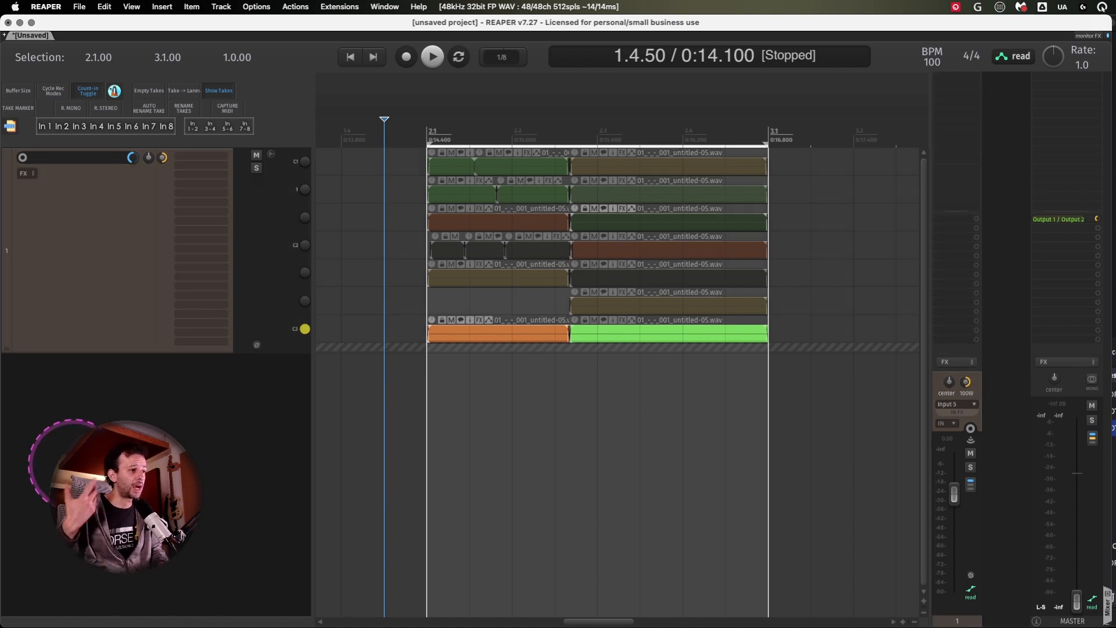
left_click(74, 246)
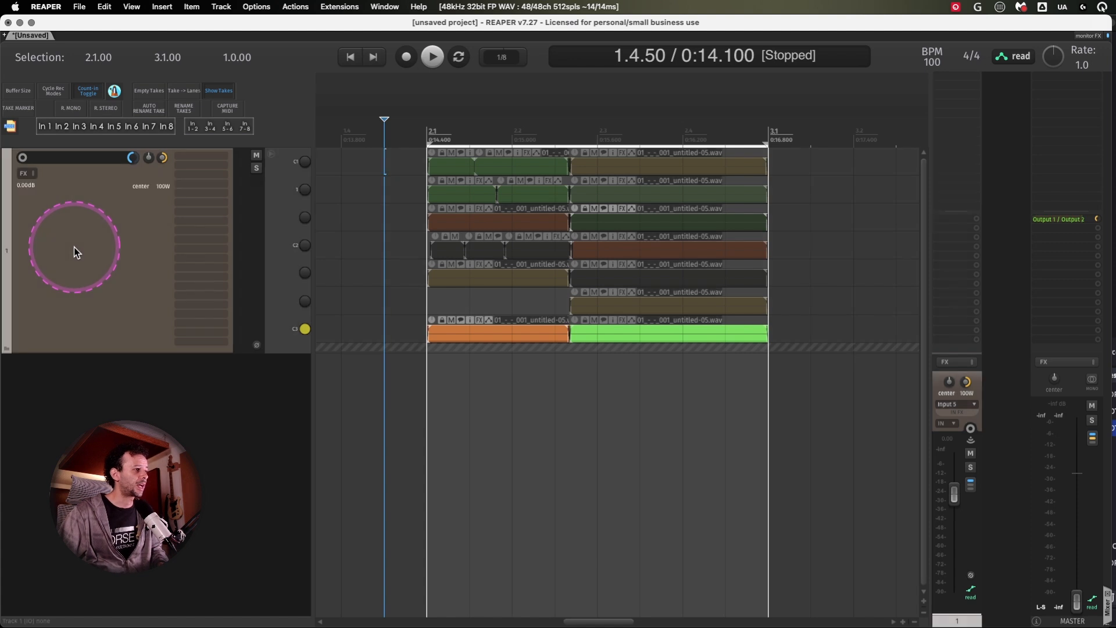
double_click(79, 159)
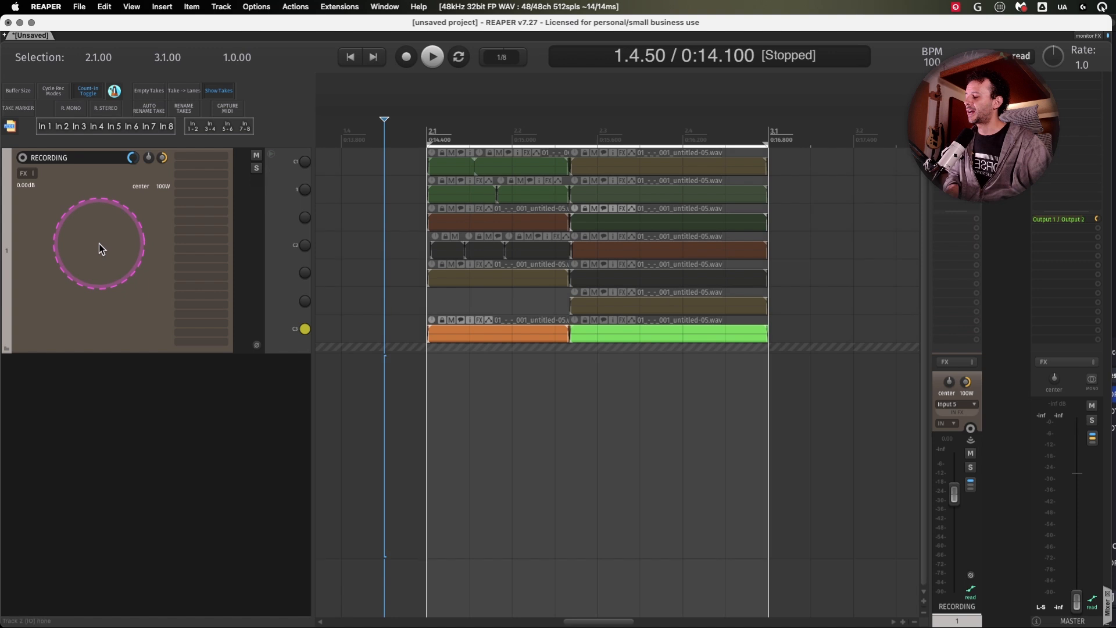
- Insert three new empty tracks below the RECORDING track and shrink the height of all tracks
key("super+t")
key("super+t")
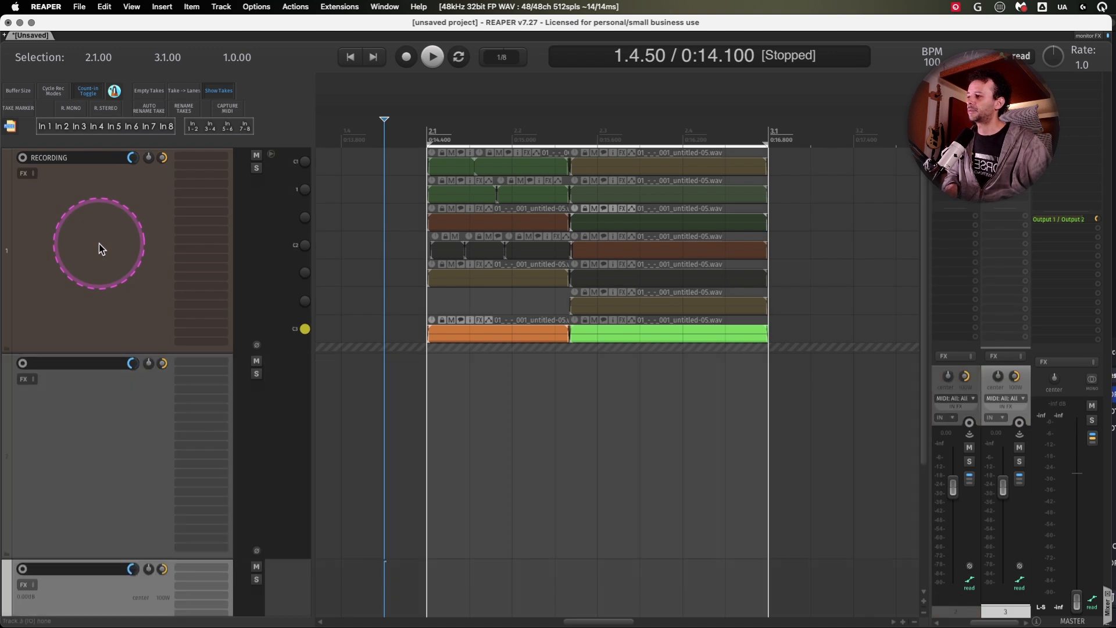
key("super+t")
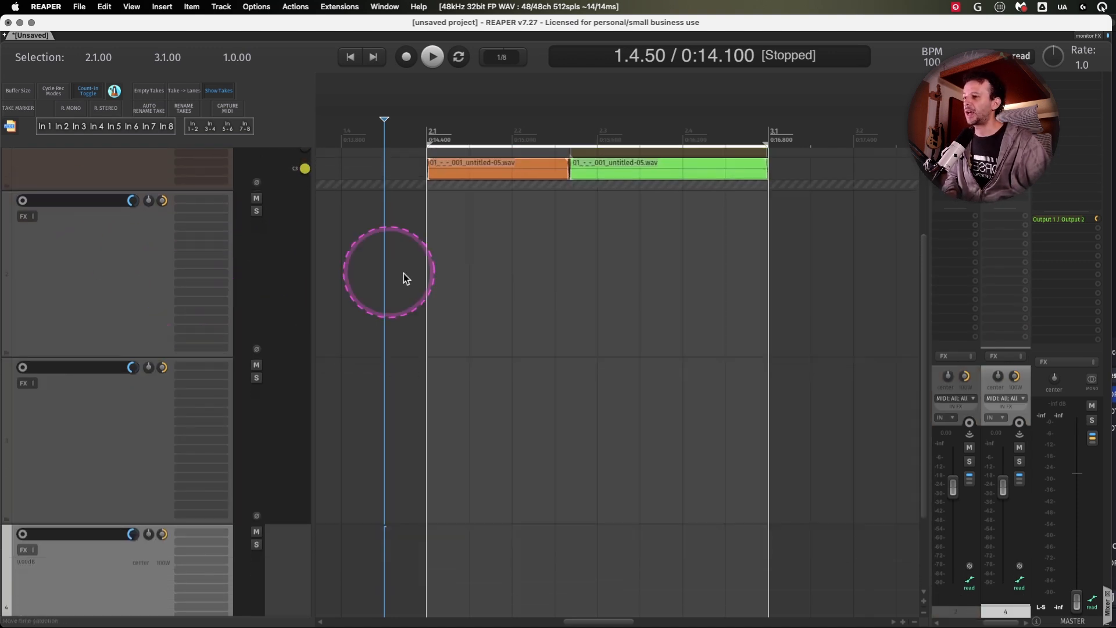
scroll(806, 298, "down", 6)
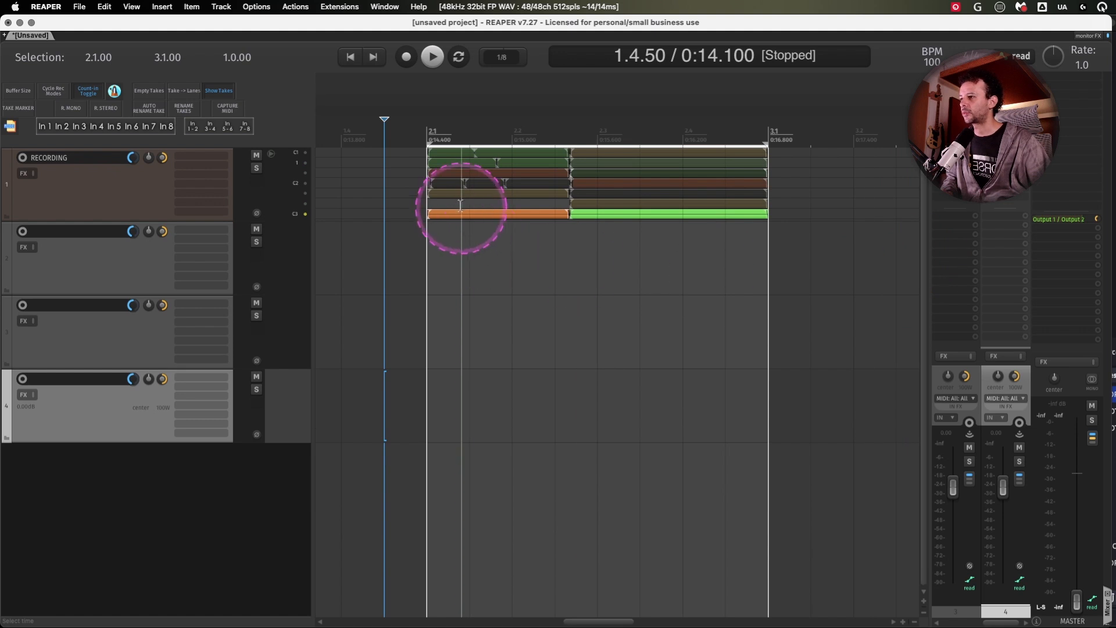
- Show and play only a single lane of the RECORDING track and copy both of its items to the second track
right_click(301, 175)
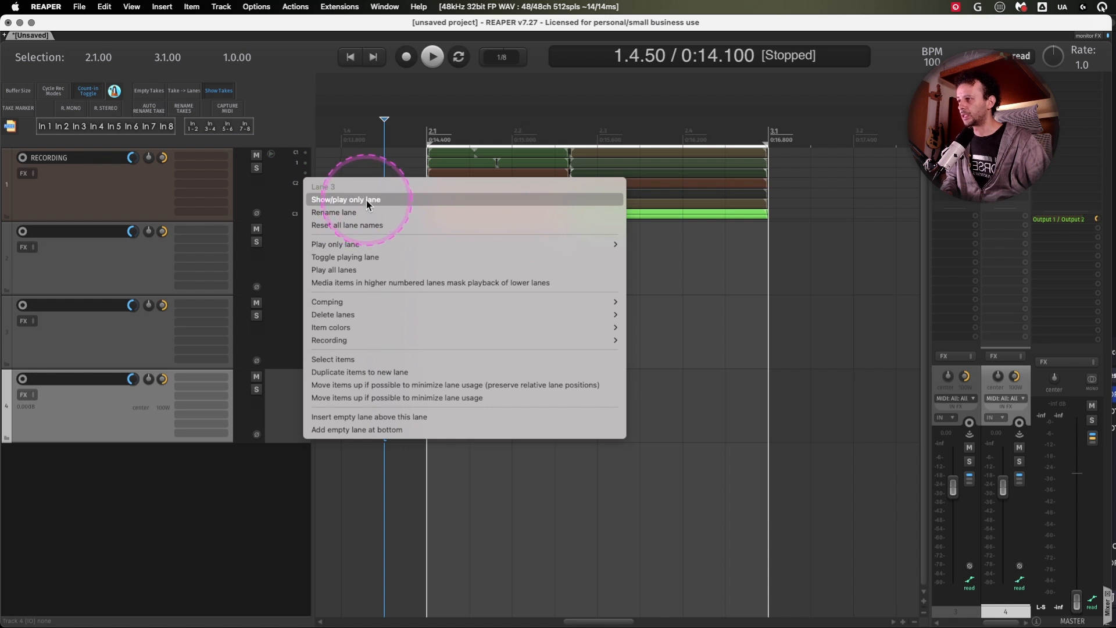
left_click(366, 200)
left_click(305, 181)
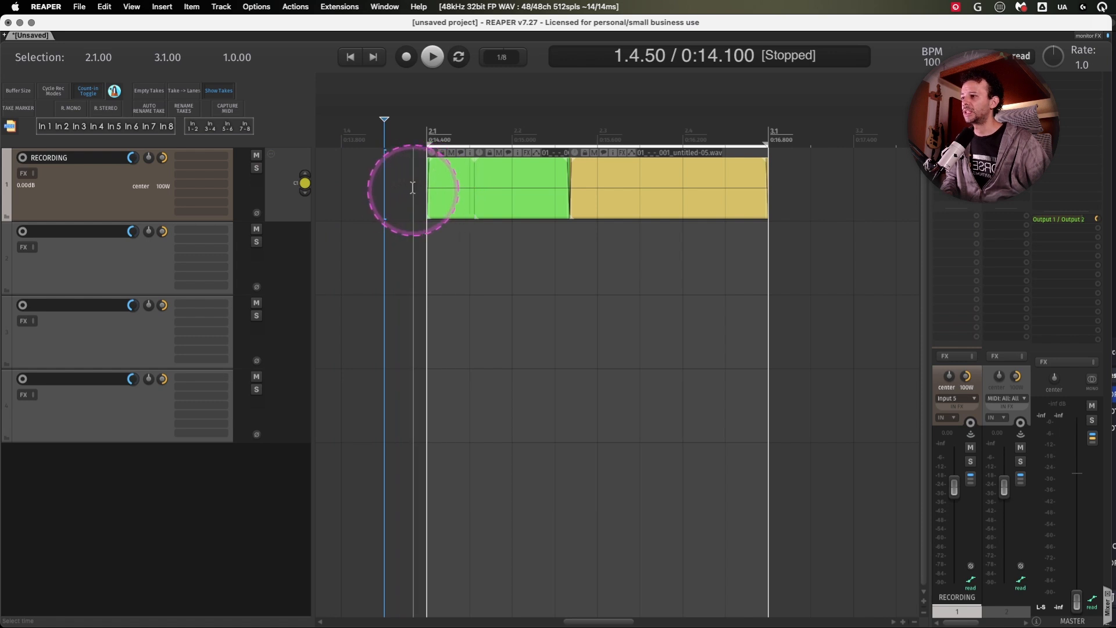
left_click_drag(410, 190, 842, 193)
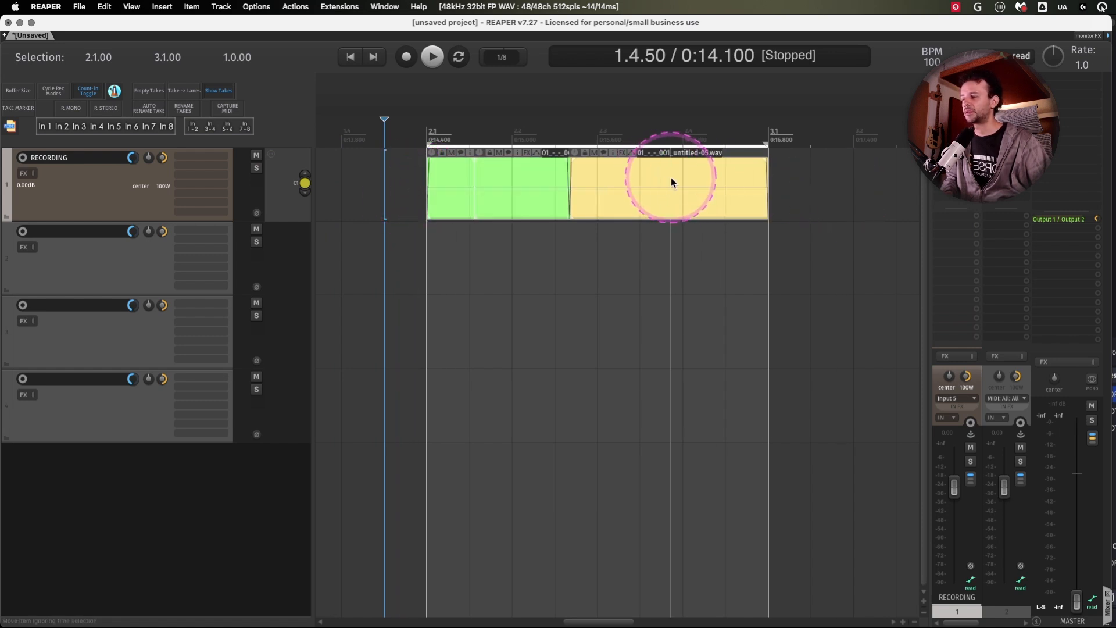
left_click_drag(658, 175, 648, 274)
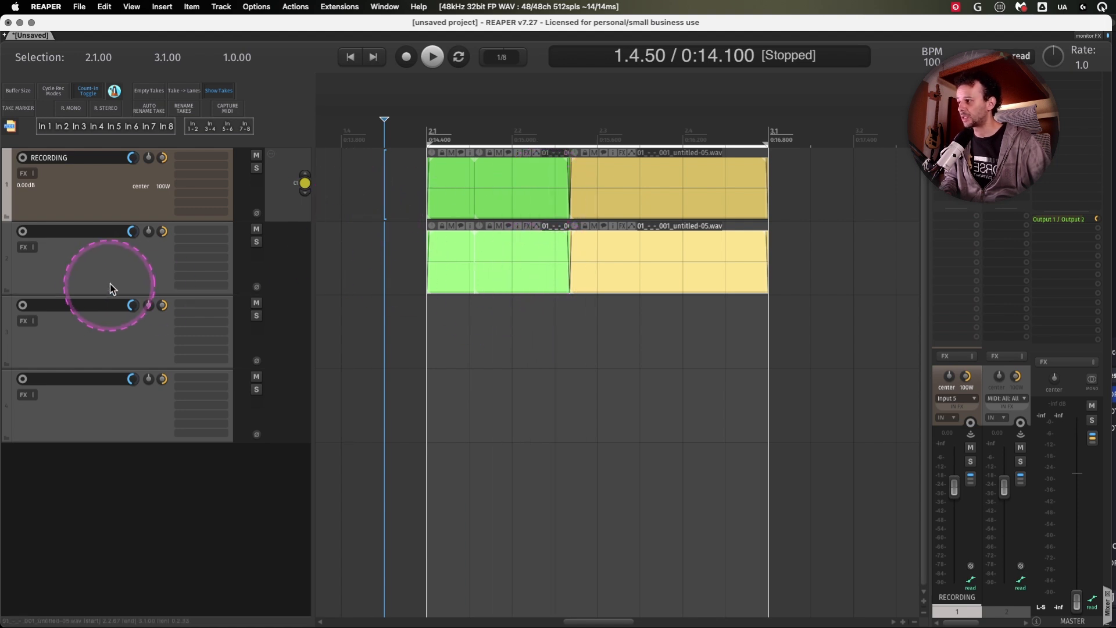
- Name the three empty-named tracks below RECORDING as VERSE, PCC and CHORUS
double_click(83, 233)
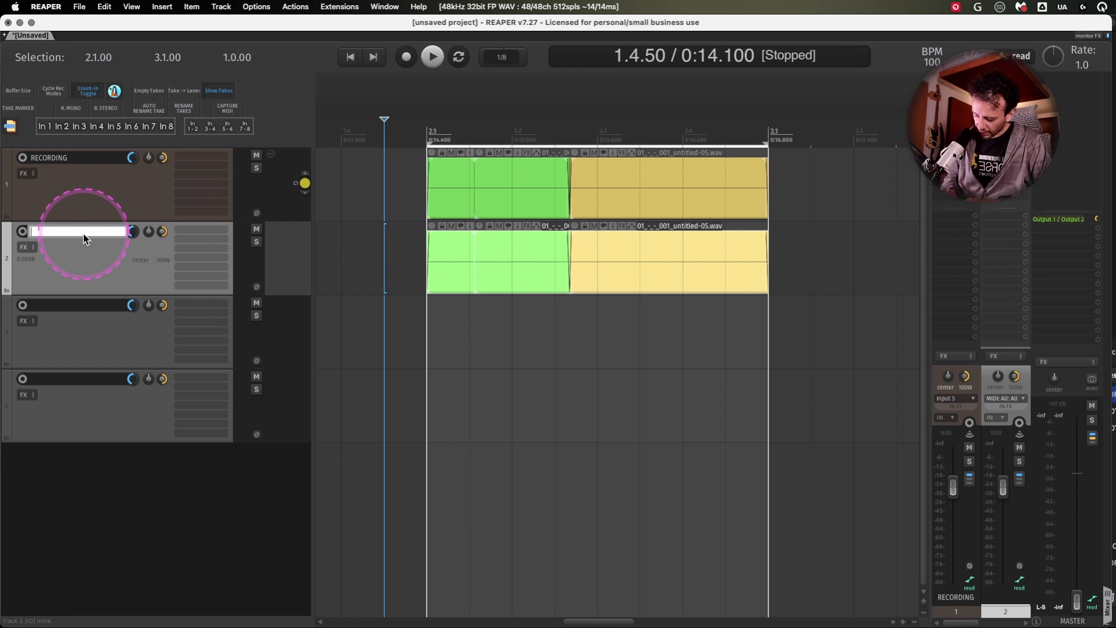
type("VERSE")
key("Tab")
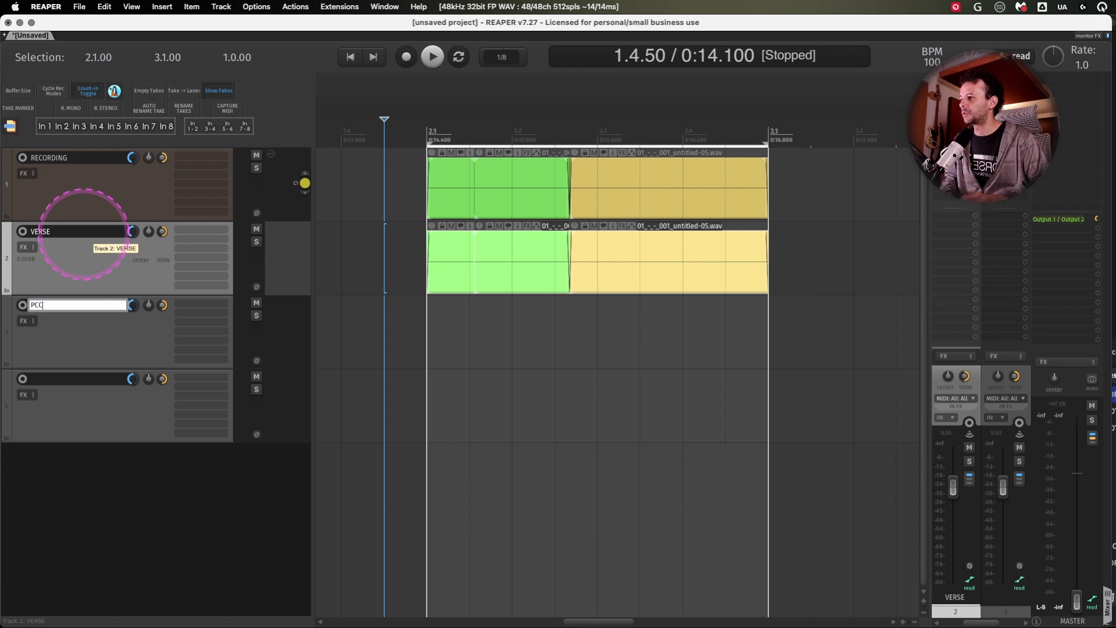
type("PCC")
key("Tab")
key("Return")
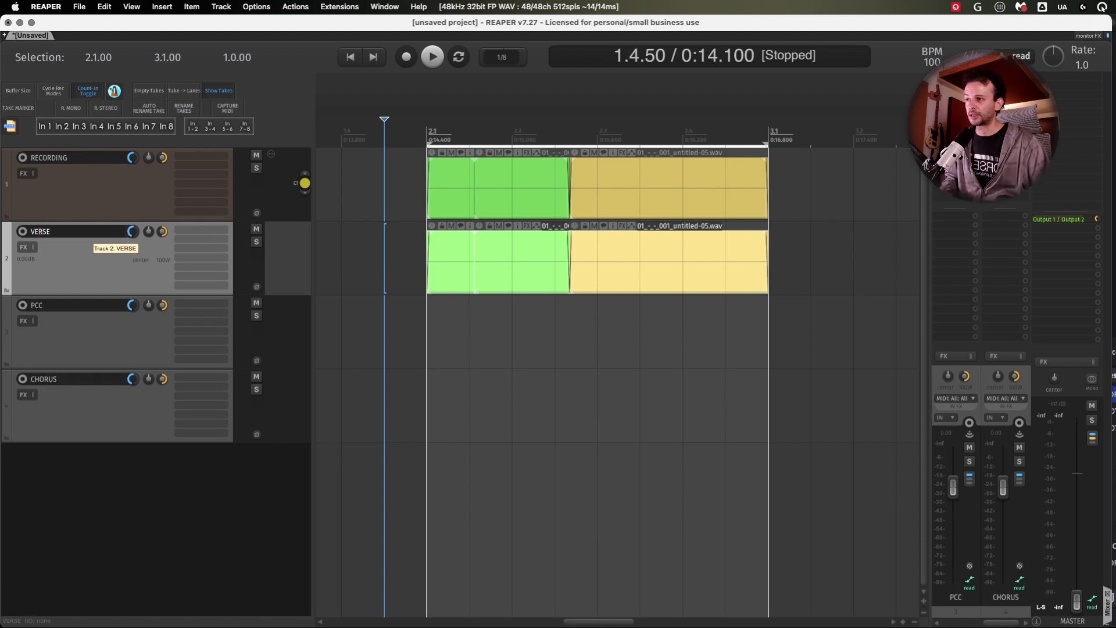
- Switch the RECORDING track to its next lane and copy both items of that lane to the PCC track
left_click(616, 180)
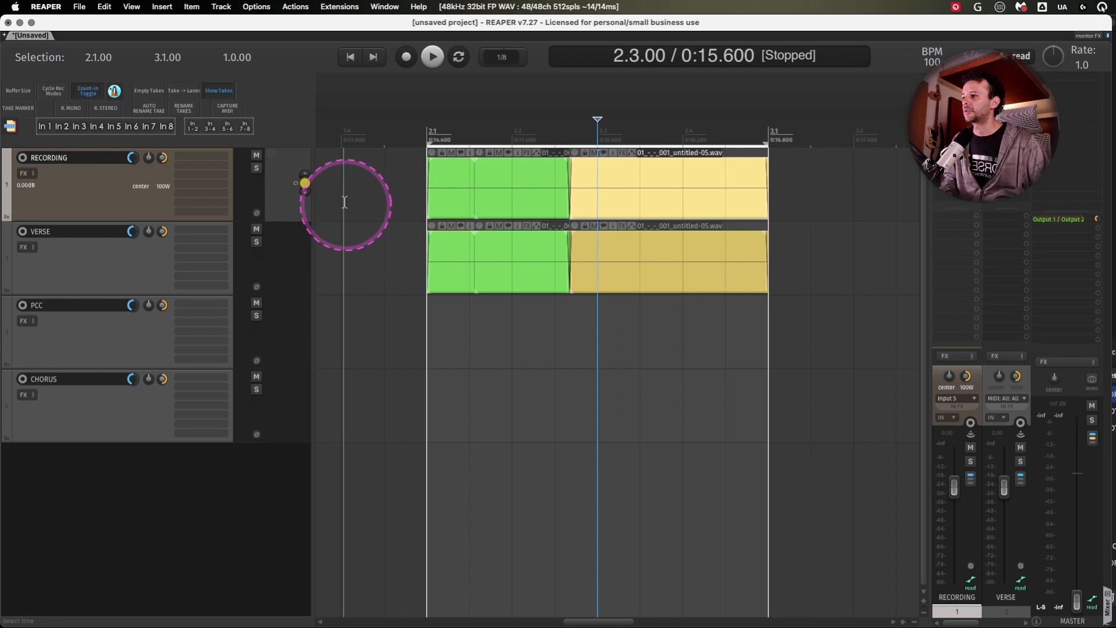
left_click(305, 193)
left_click_drag(398, 182, 813, 181)
left_click_drag(662, 185, 690, 346)
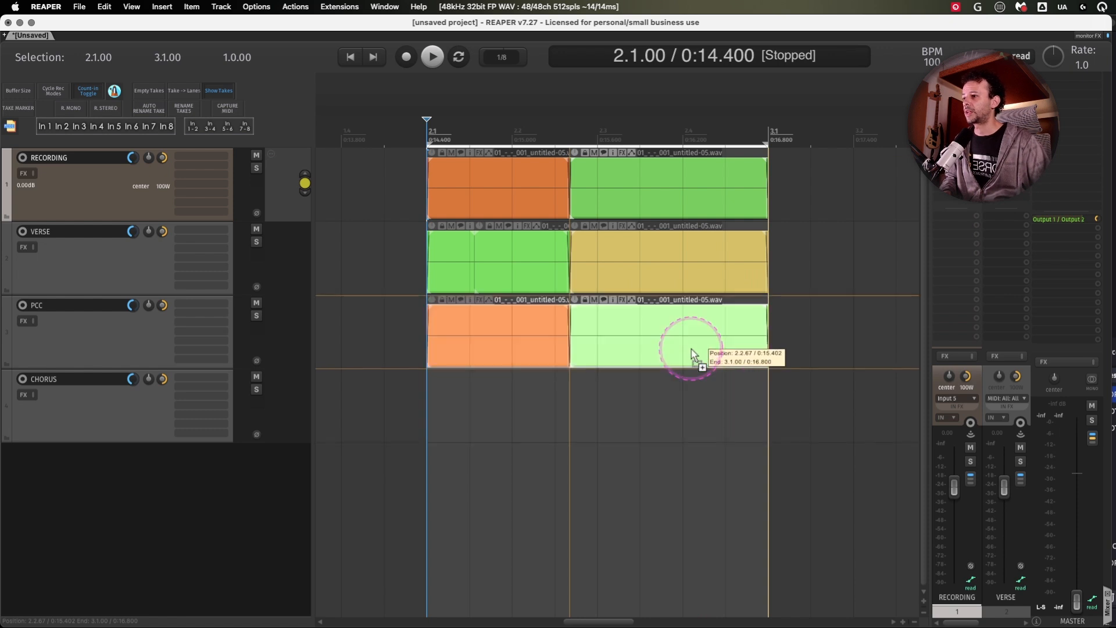
- Switch the RECORDING track to the following lane and copy its second item to the CHORUS track
left_click(305, 193)
left_click_drag(602, 181, 663, 388)
left_click(406, 271)
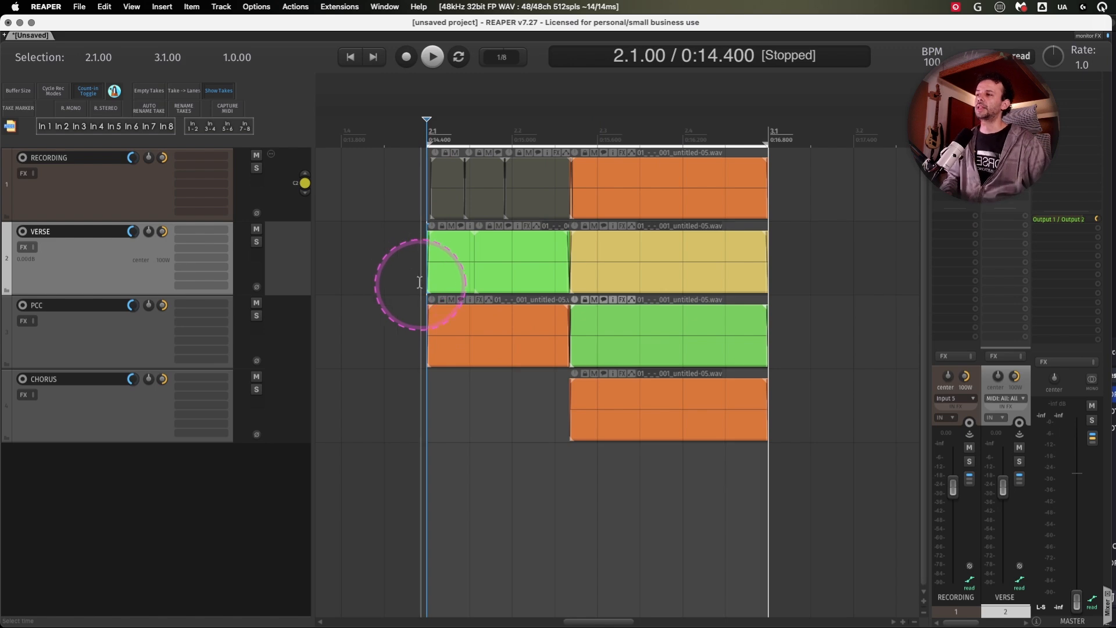
left_click(616, 277)
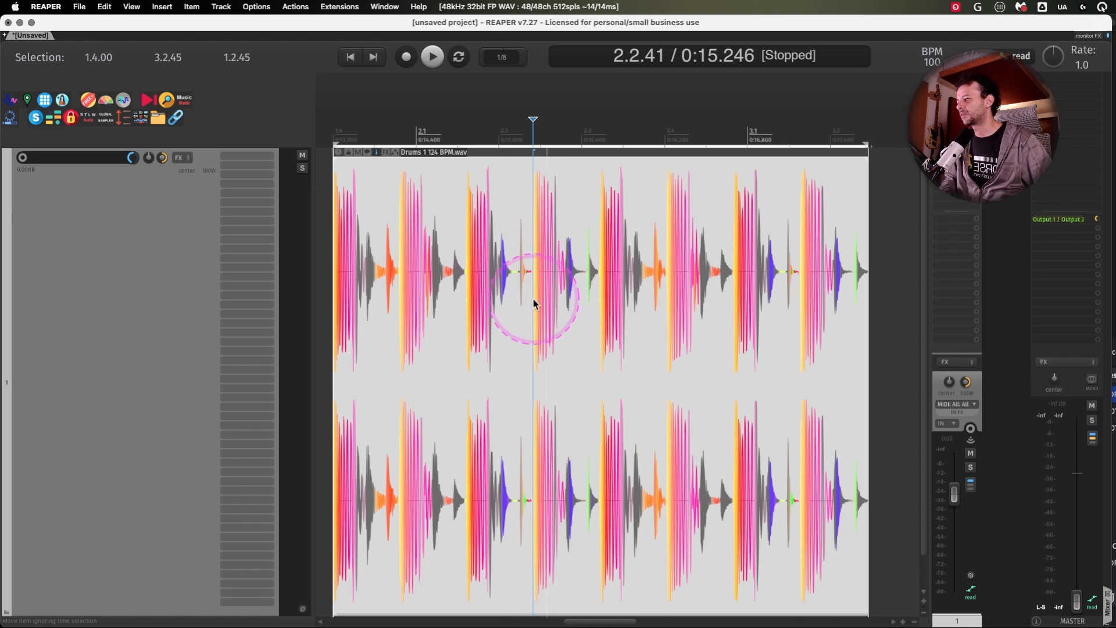
- Filter the Actions list for SPLIT ITEM
scroll(598, 276, "up", 4)
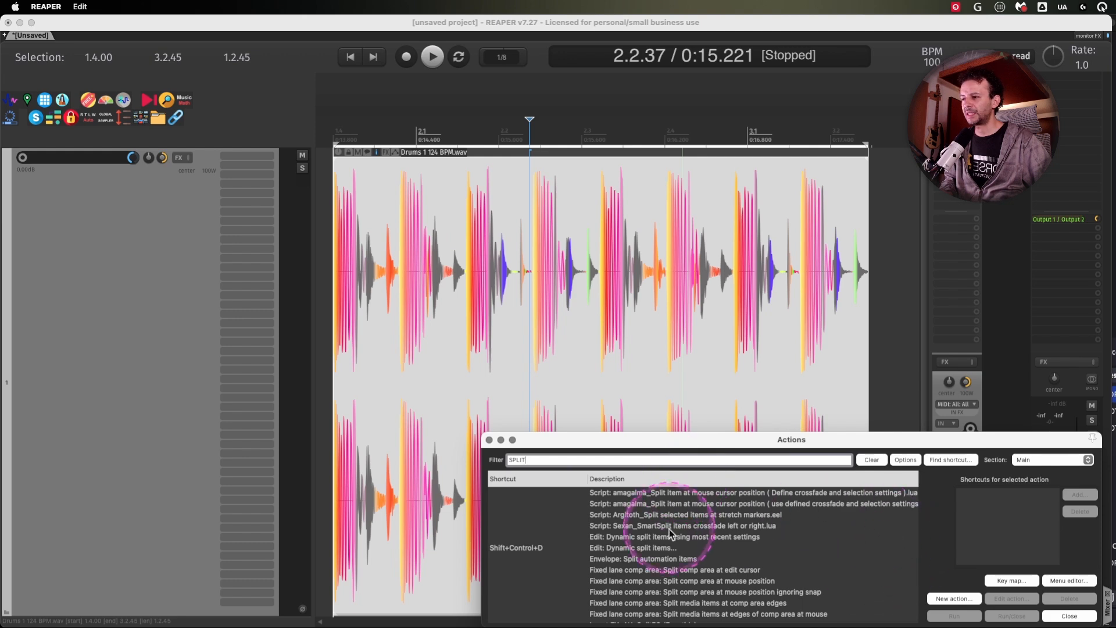
type("ITEM")
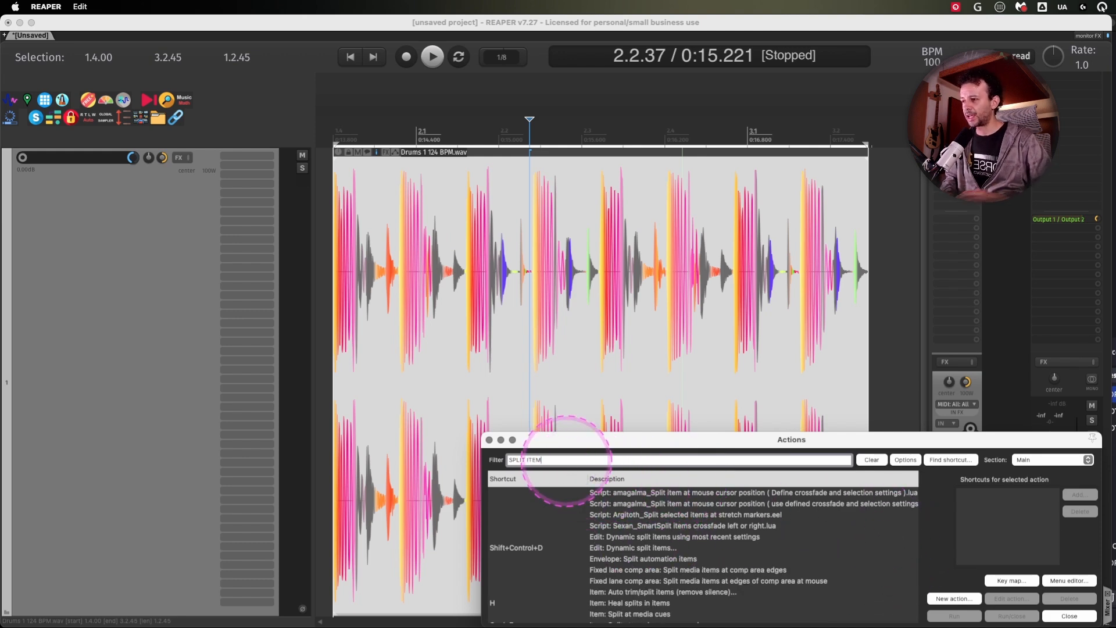
- Split the Drums 1 124 BPM item at several points between its start and 3.1
left_click(510, 204)
left_click(416, 203)
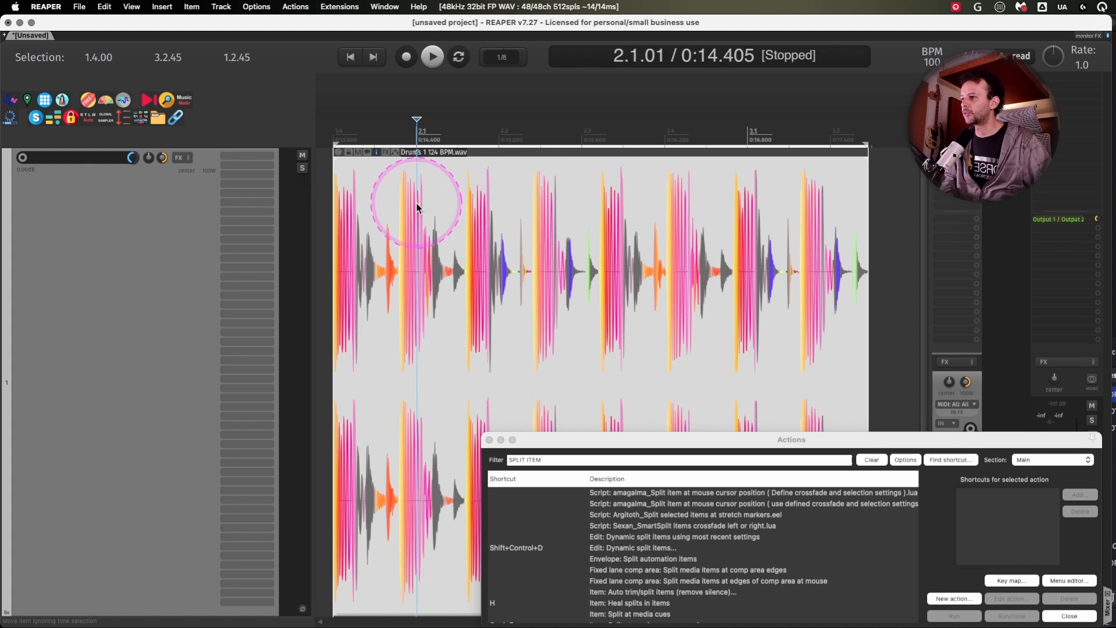
key("s")
left_click(602, 211)
key("s")
key("s")
key("s")
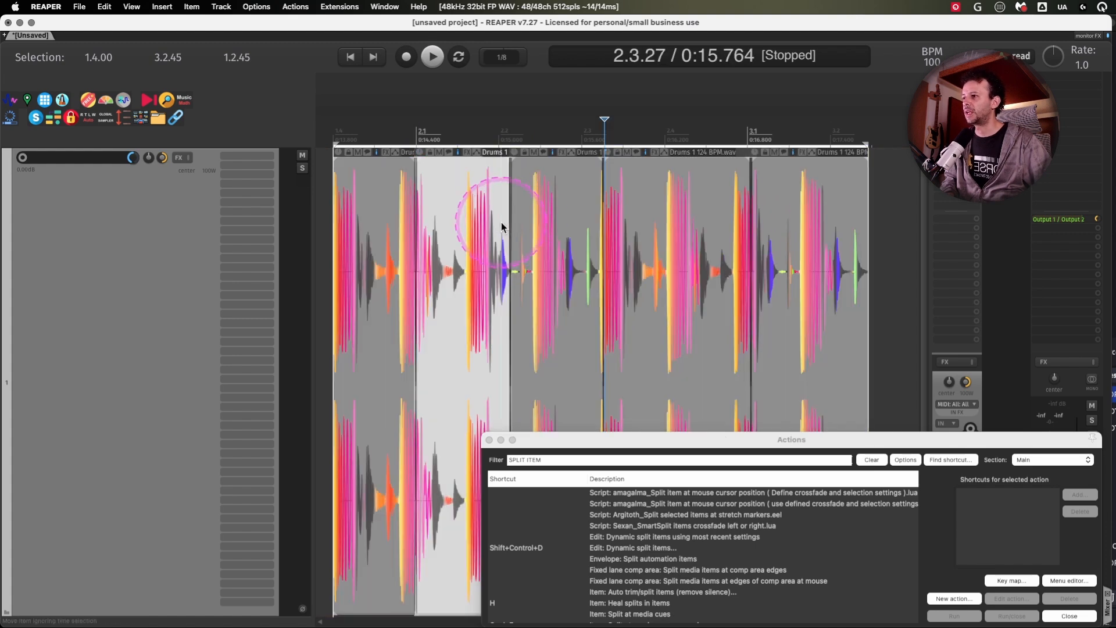
key("s")
key("s")
- Undo all the splits so the drums item is one piece again
key("super+z")
key("super+z")
key("super+z")
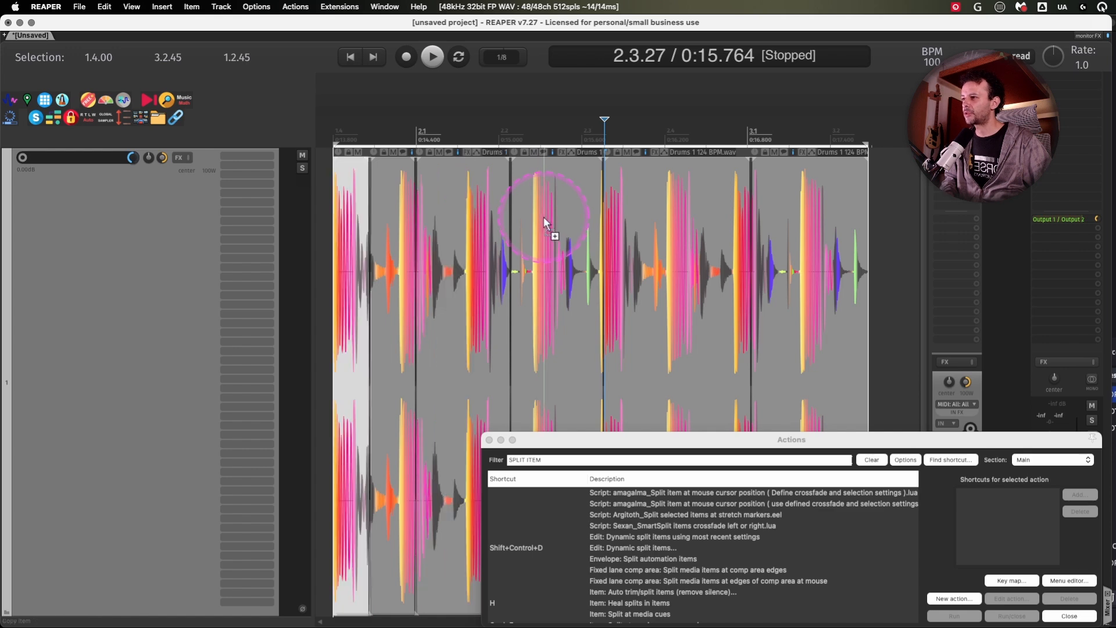
key("super+z")
key("super+z")
key("super+z")
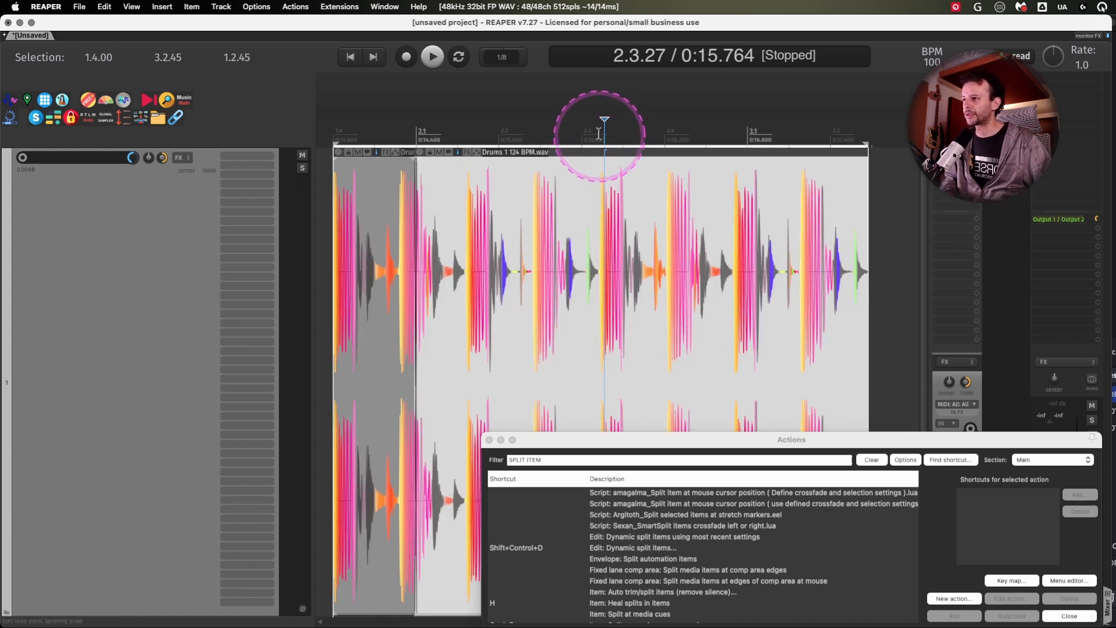
key("super+z")
- Split the drums item at three points, at about 2.2, 2.3.90 and 3.1.10
left_click(459, 203)
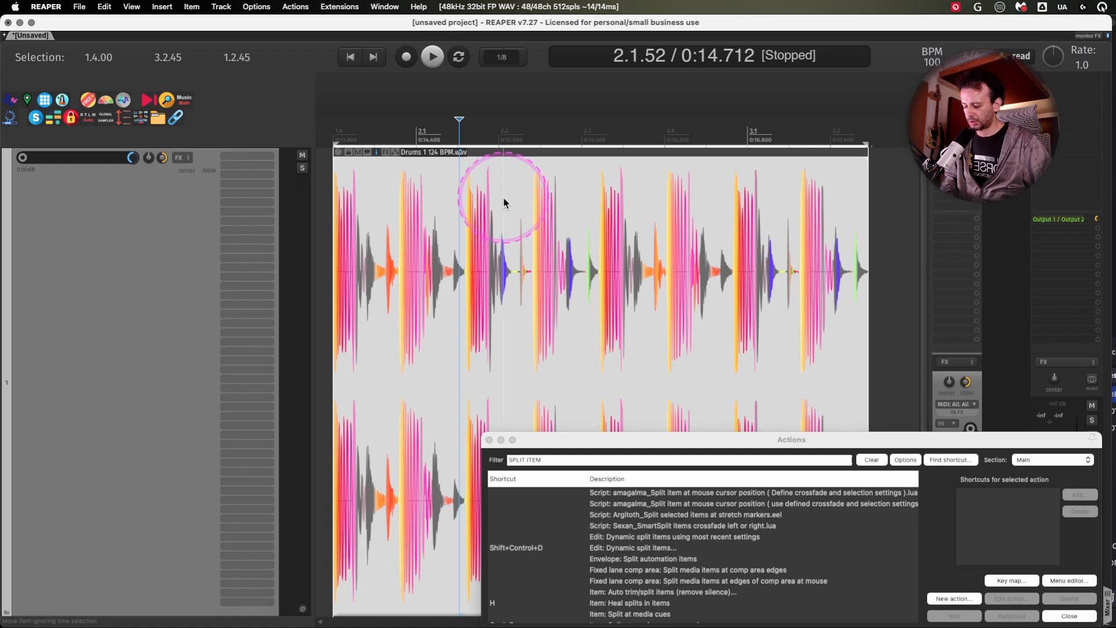
key("s")
left_click(756, 199)
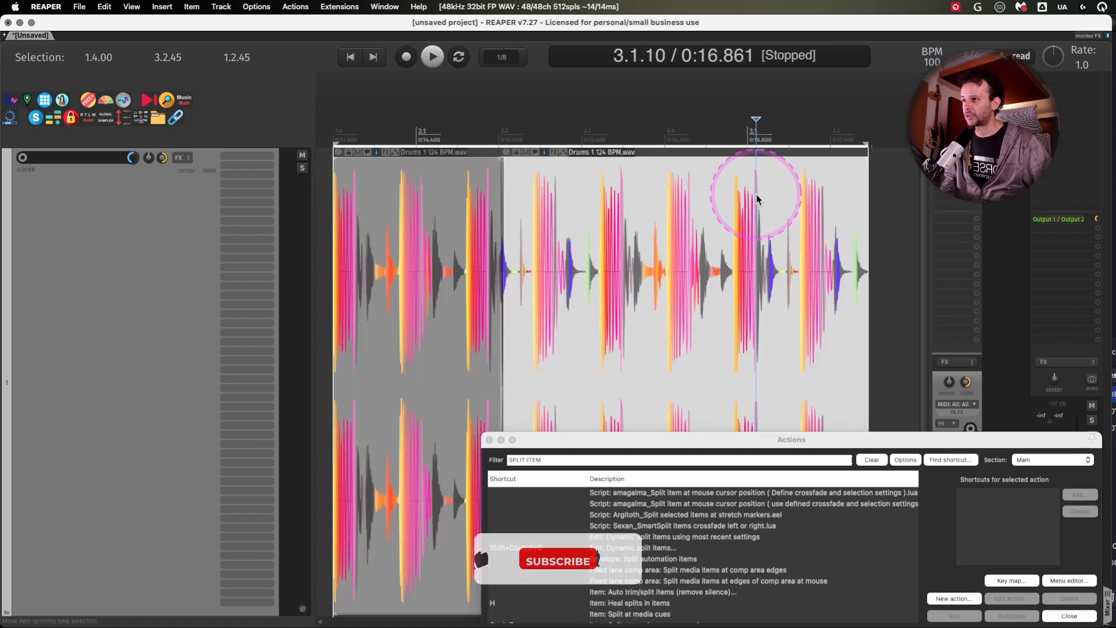
key("s")
left_click(656, 199)
key("s")
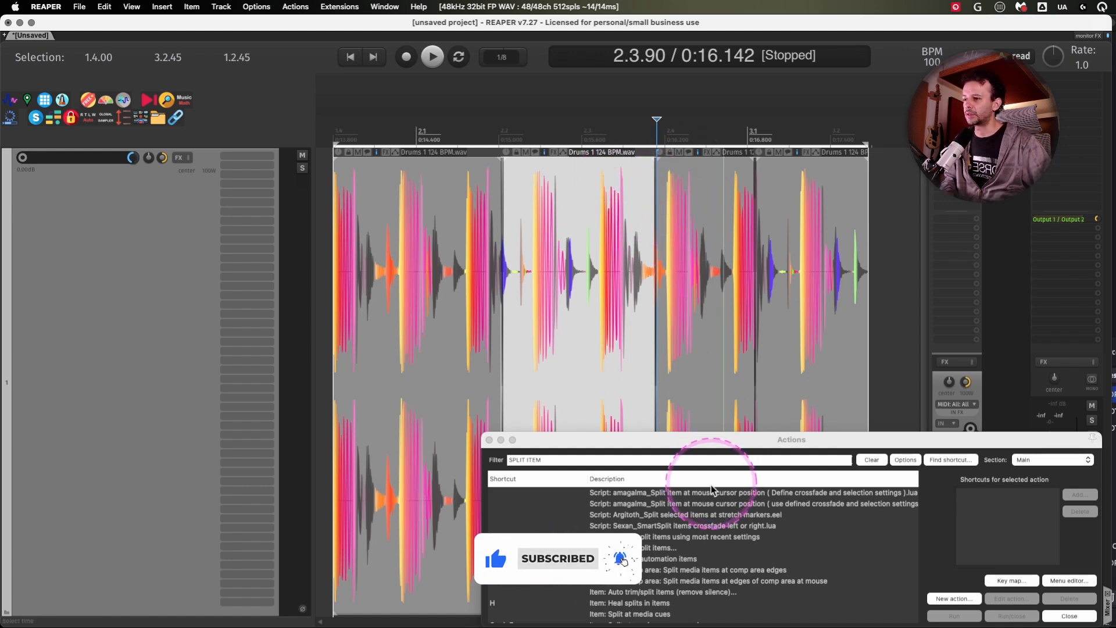
- Filter the Actions list for SPLIT ITEM RIGHT and select "Item: Split item under mouse cursor (select right)"
double_click(684, 465)
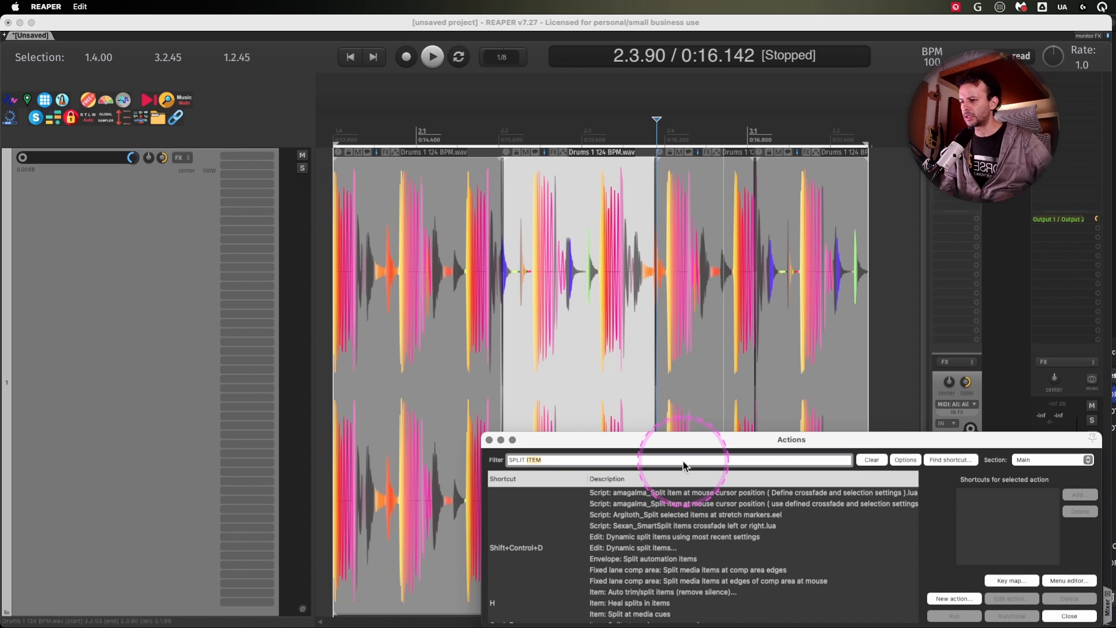
type("RIGHT")
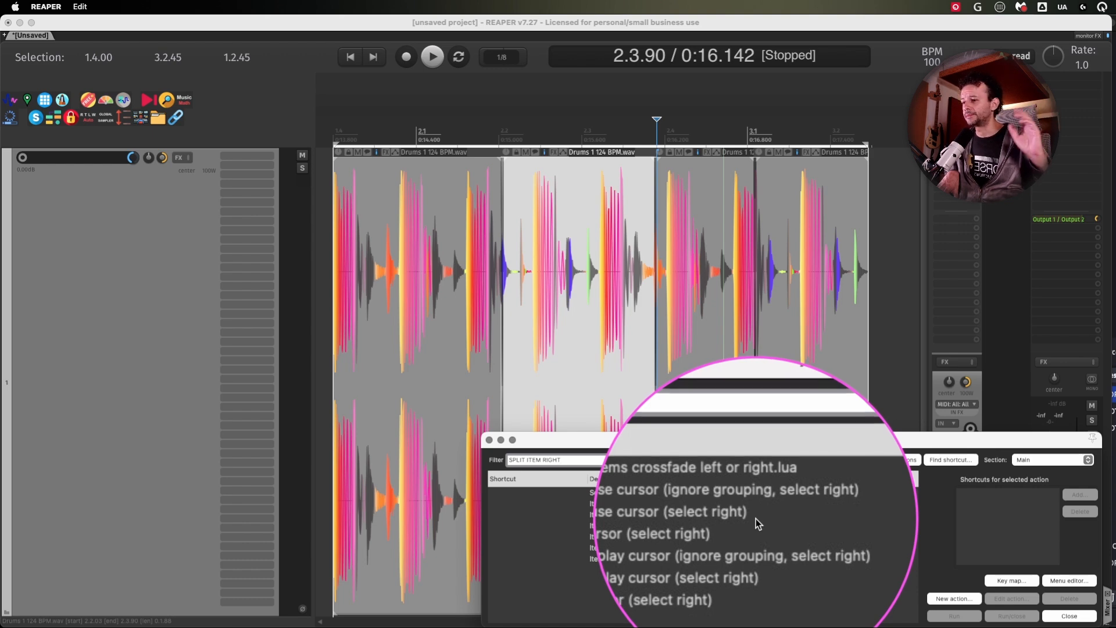
key("ctrl+alt+m")
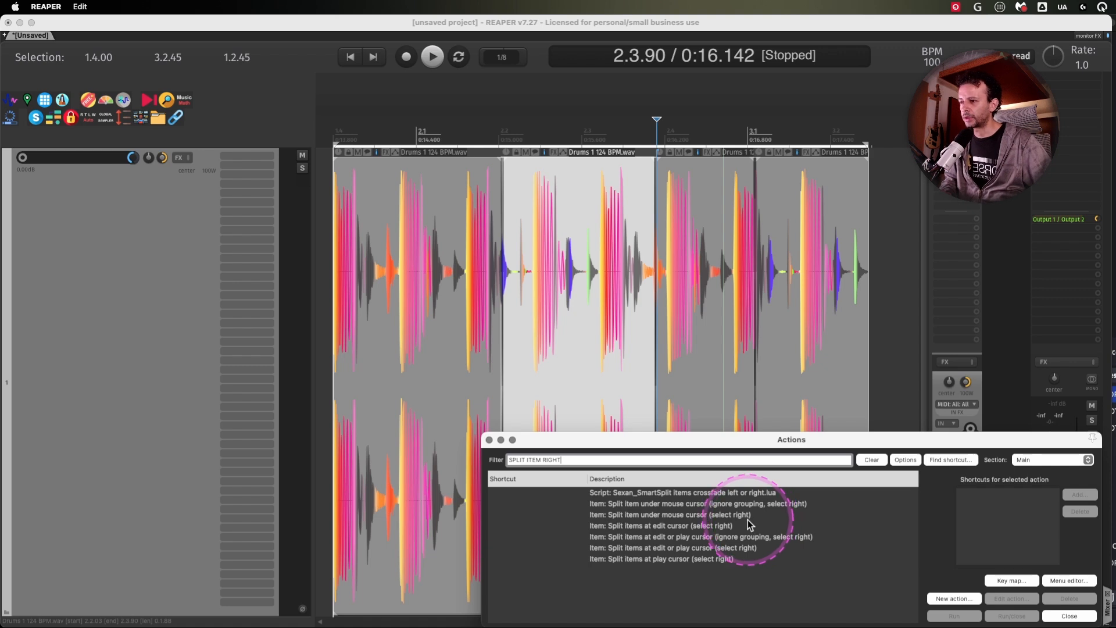
left_click(744, 517)
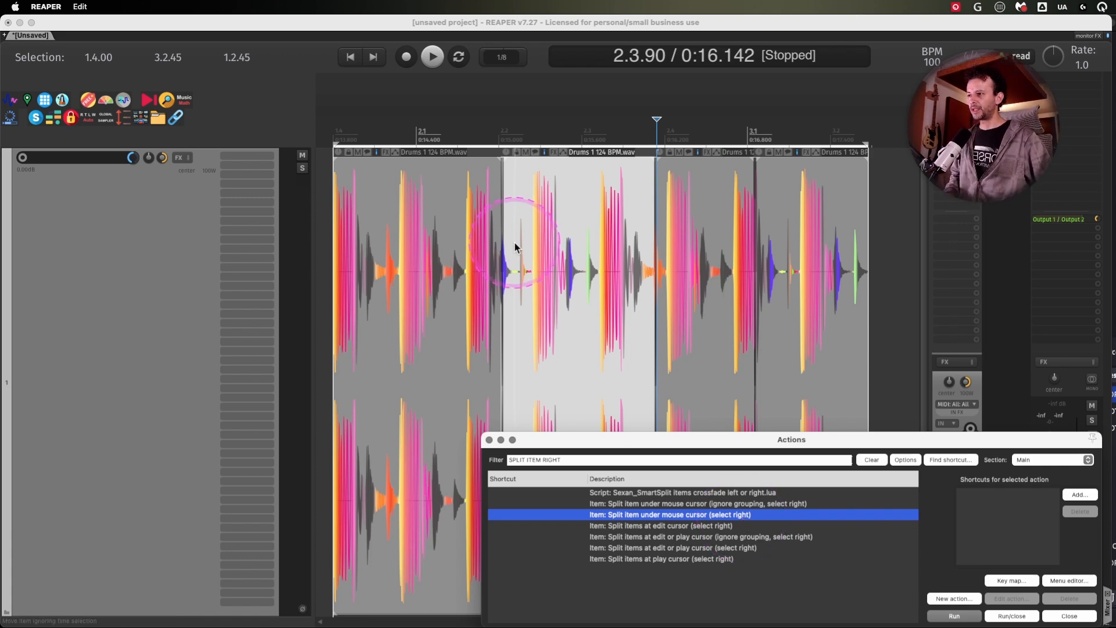
- Look through the actions matching SPLIT ITEM SELECT in an enlarged Actions window and restore the SPLIT ITEM RIGHT filter
left_click(559, 213)
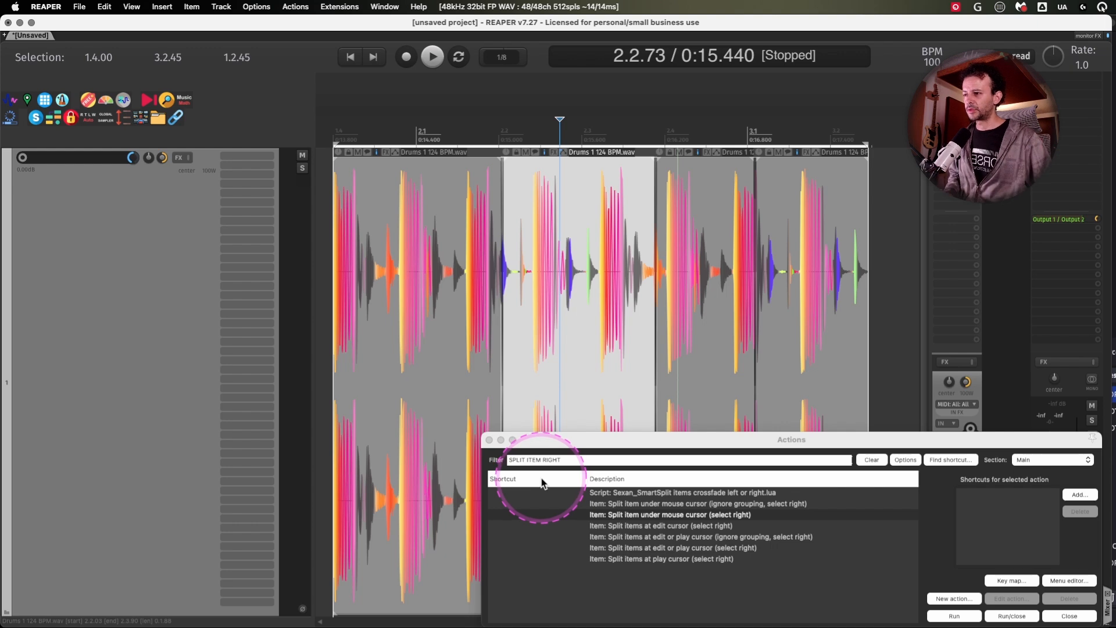
double_click(553, 460)
type("SELECT")
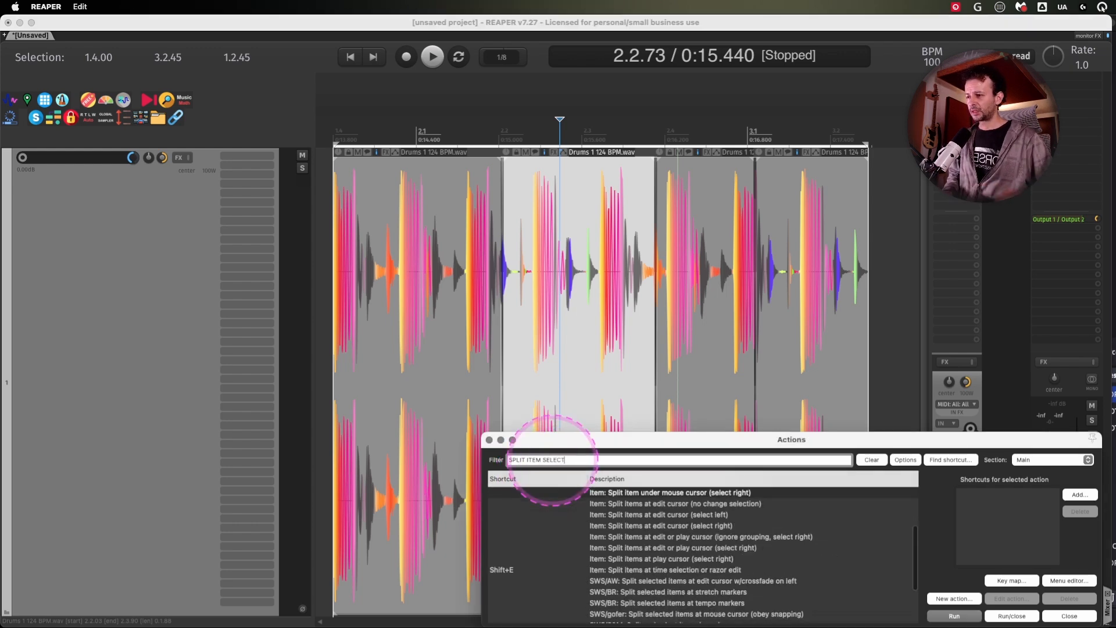
left_click_drag(597, 432, 597, 356)
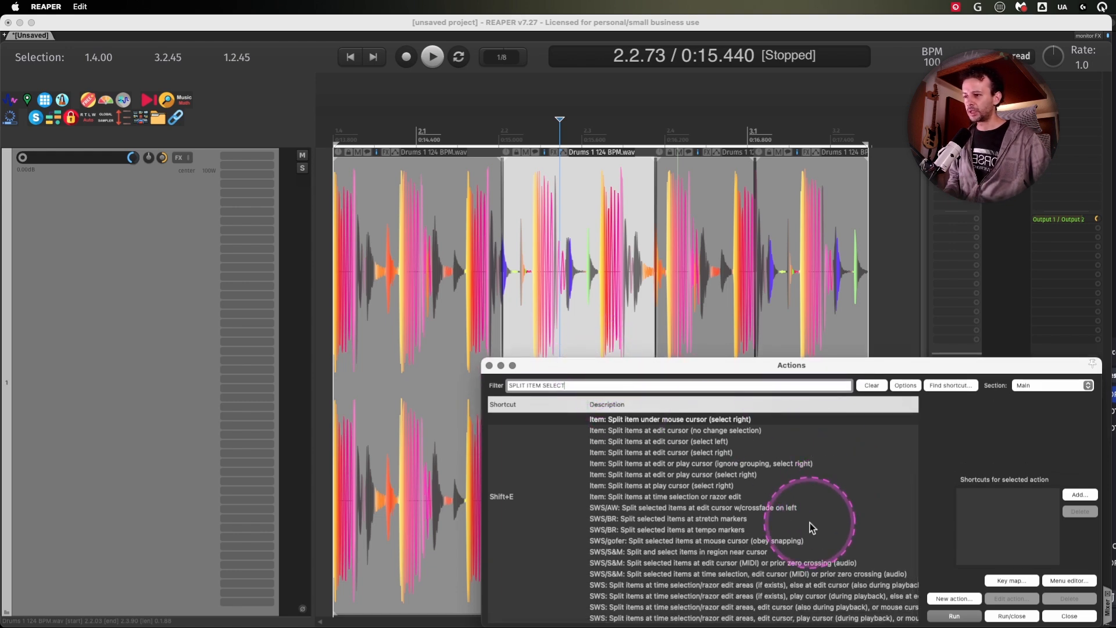
key("super+z")
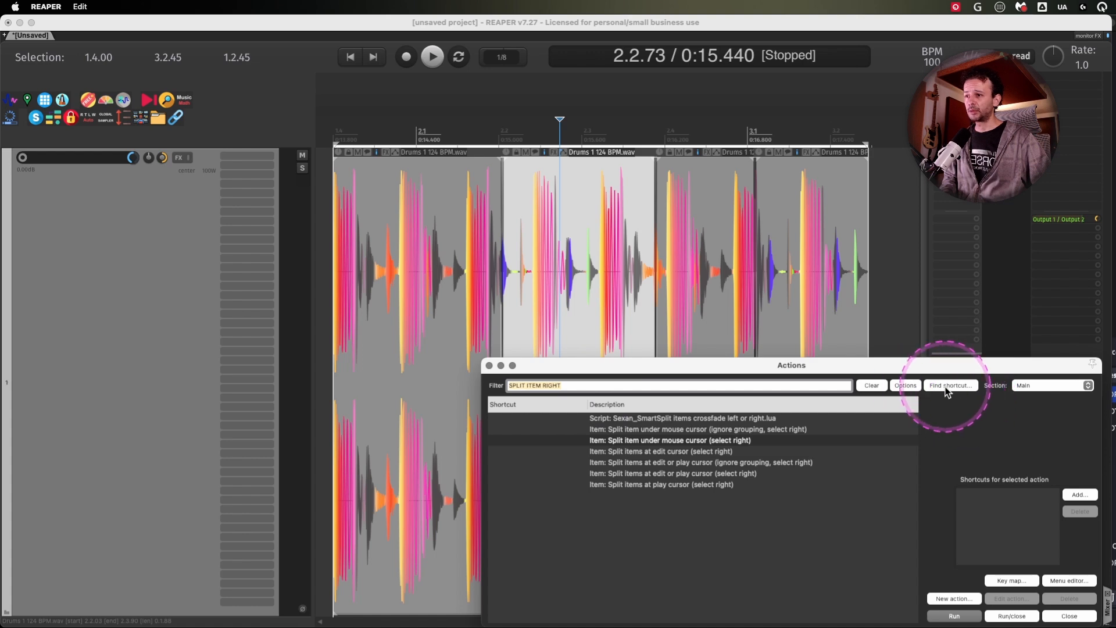
- Find the action that is assigned to the Cmd+E shortcut in the Actions list
left_click(949, 385)
key("super+e")
left_click(784, 402)
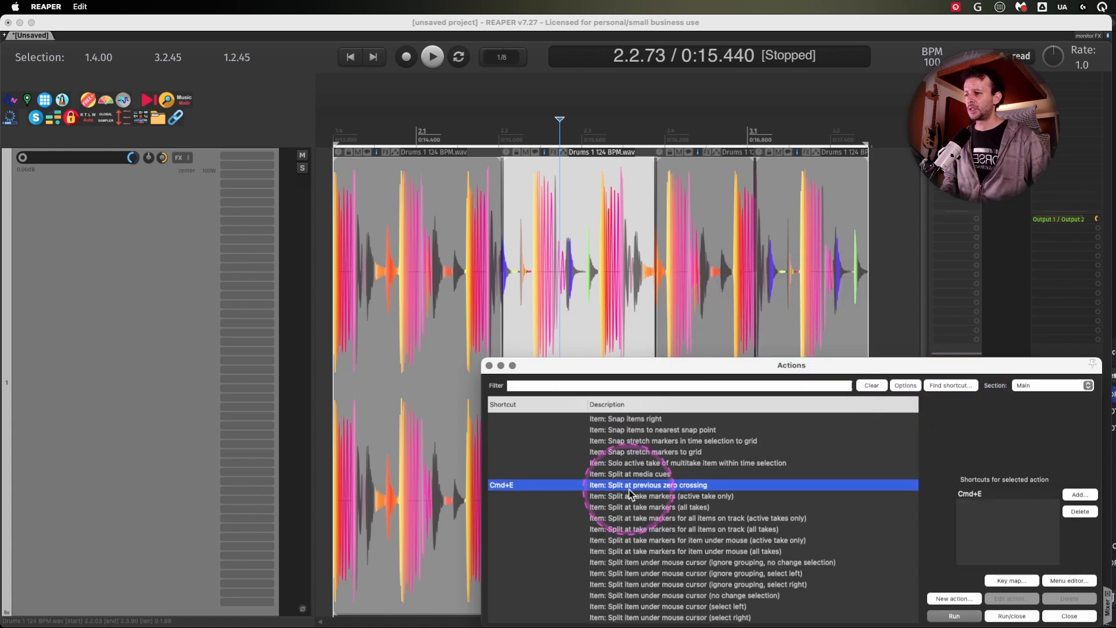
- Split the drums item at the zero crossing preceding 1.4.82 and place the edit cursor at 1.4.83 on the next wave peak
scroll(399, 270, "up", 5)
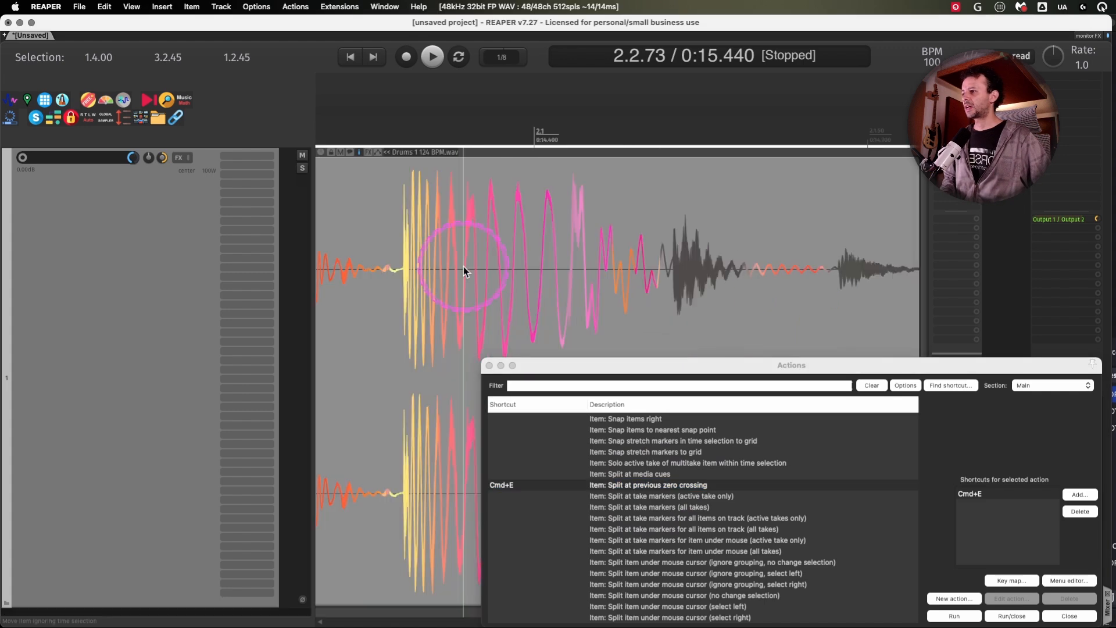
scroll(379, 274, "up", 5)
left_click(589, 259)
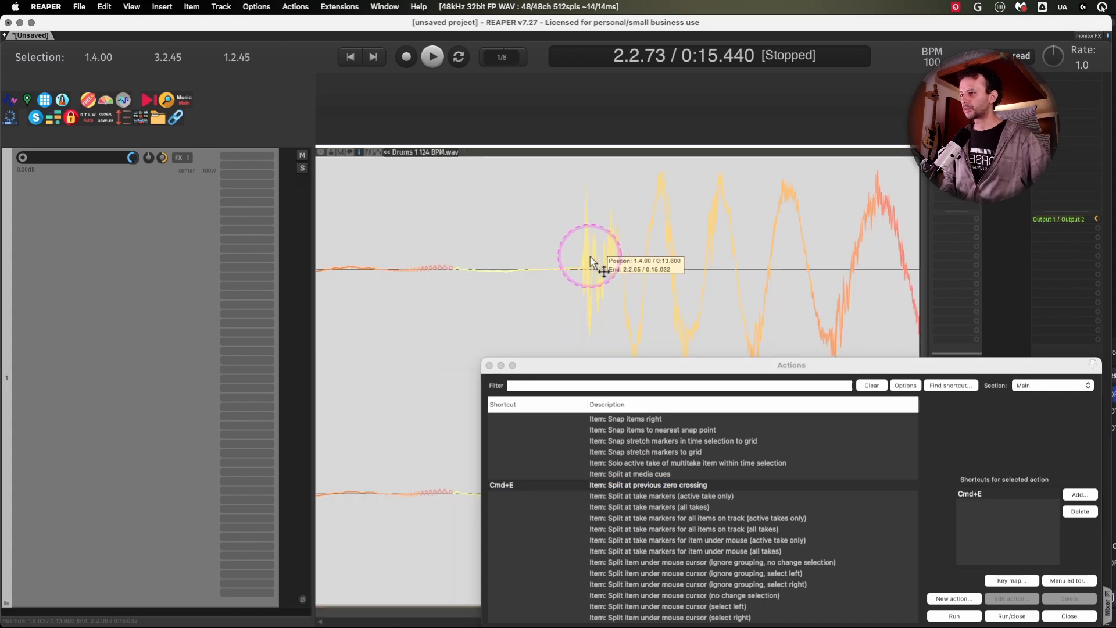
left_click(703, 258)
left_click(659, 244)
scroll(659, 244, "up", 1)
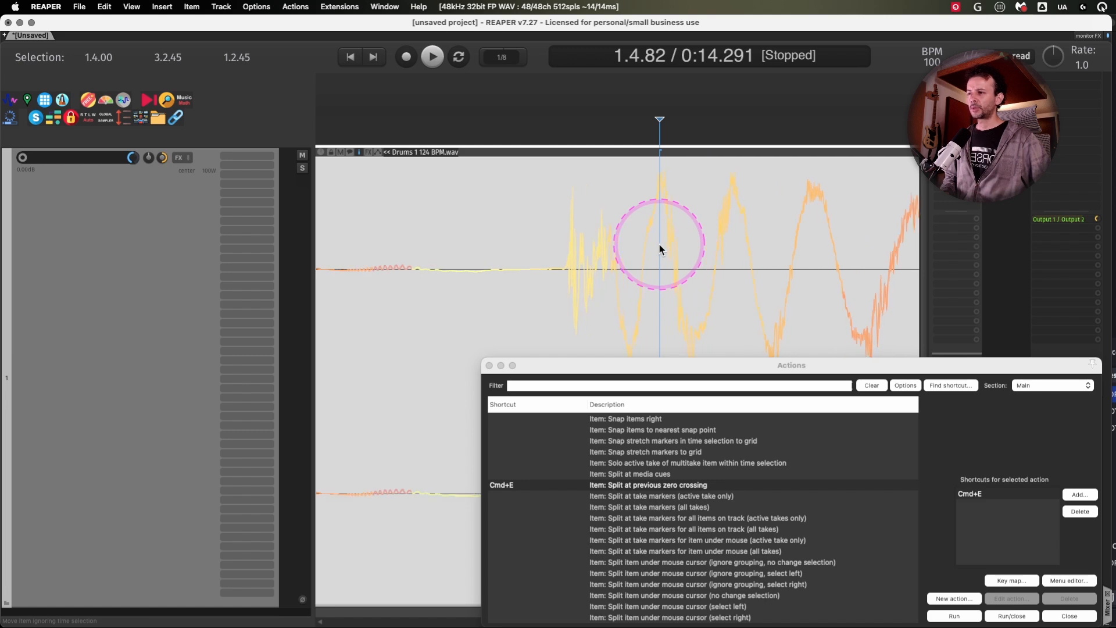
scroll(659, 244, "up", 2)
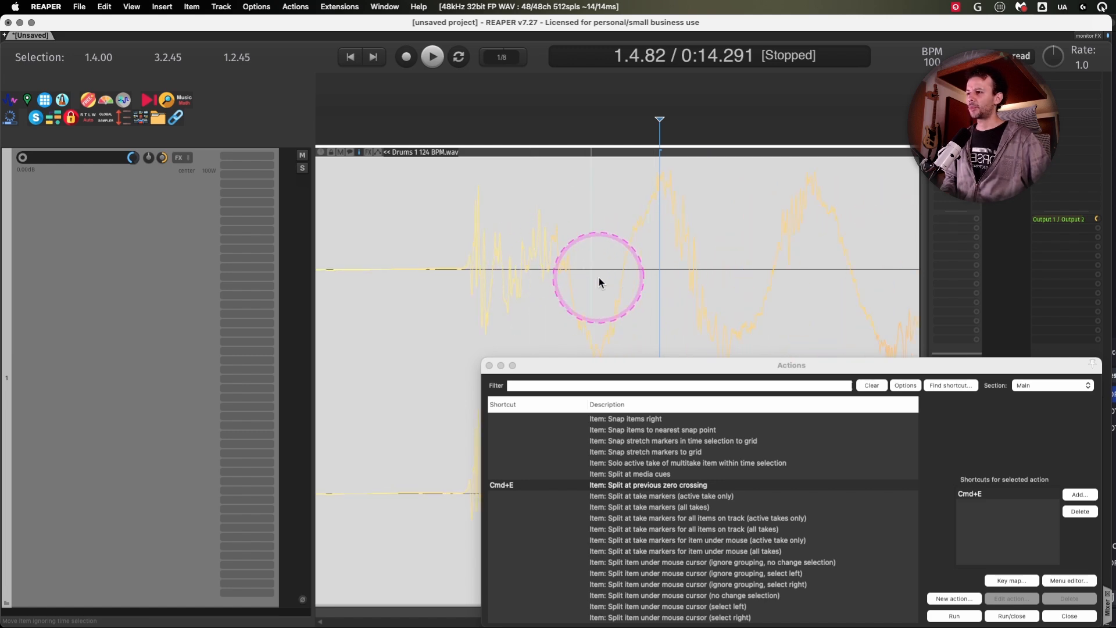
key("super+e")
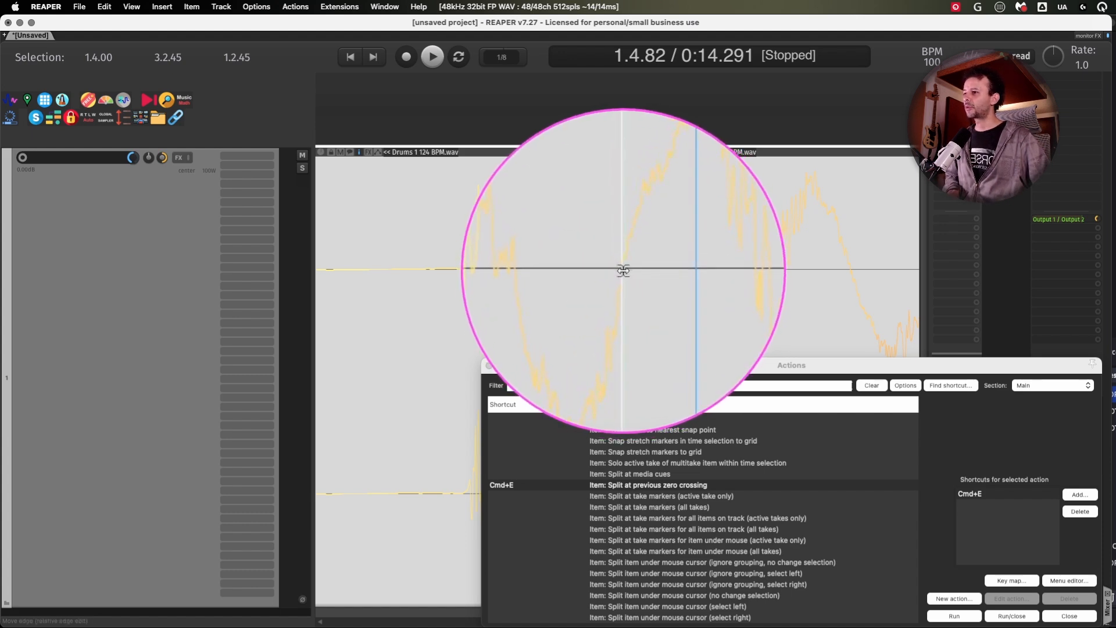
left_click(808, 211)
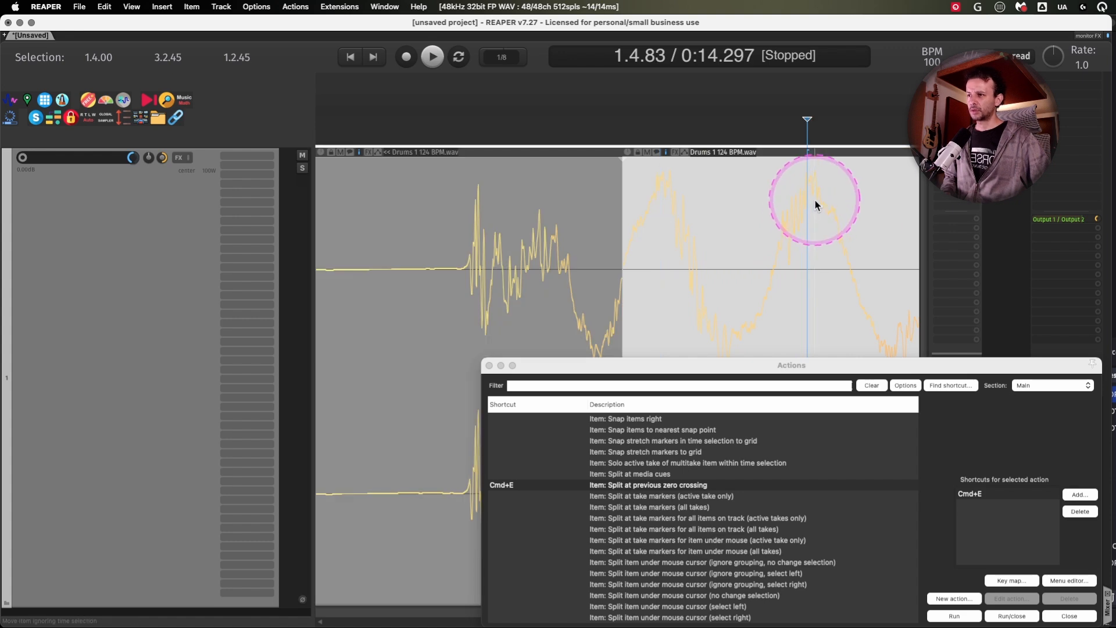
- Split the drums item at the edit cursor position 1.4.83 on the wave peak and undo the split
key("super+e")
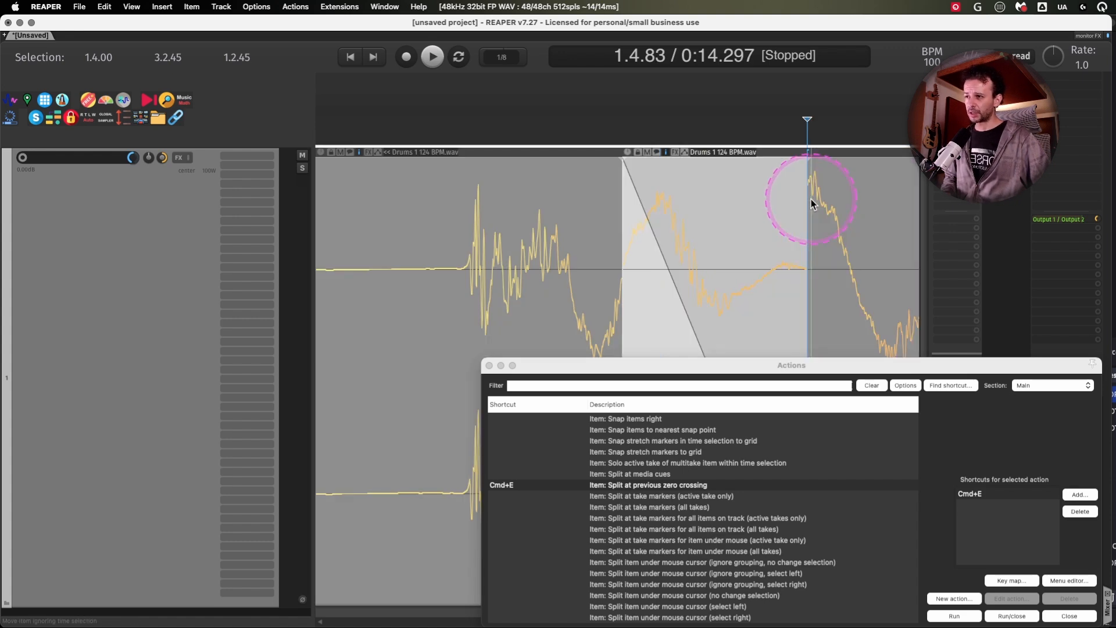
key("super+z")
key("super+z")
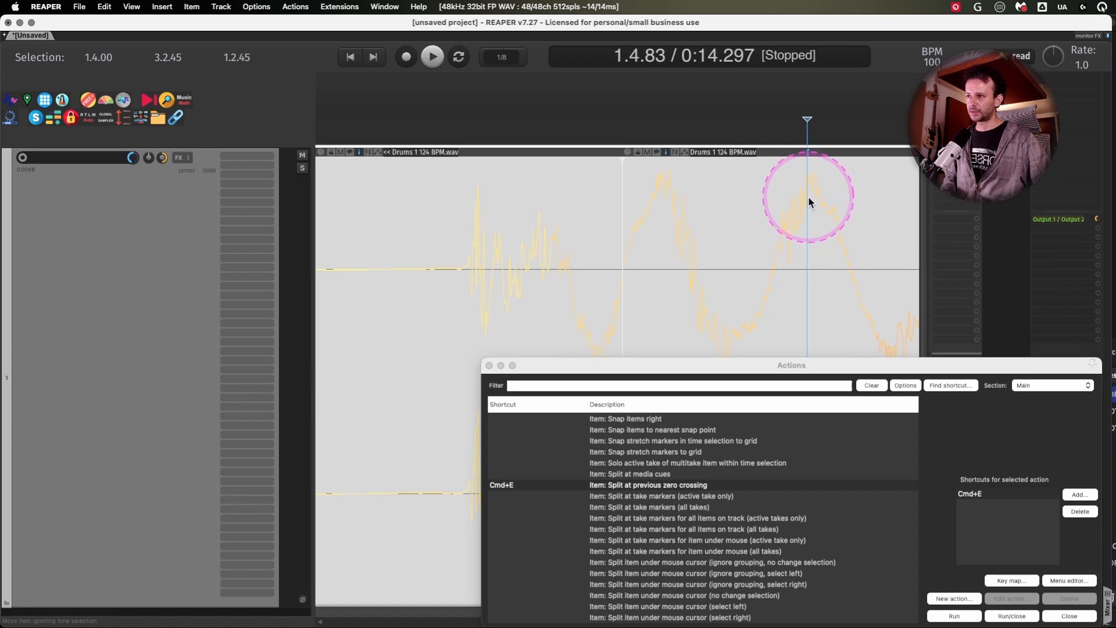
- Split the drums item at 1.4.86 just after the wave peak and move the following part away to leave a gap
scroll(813, 194, "up", 8)
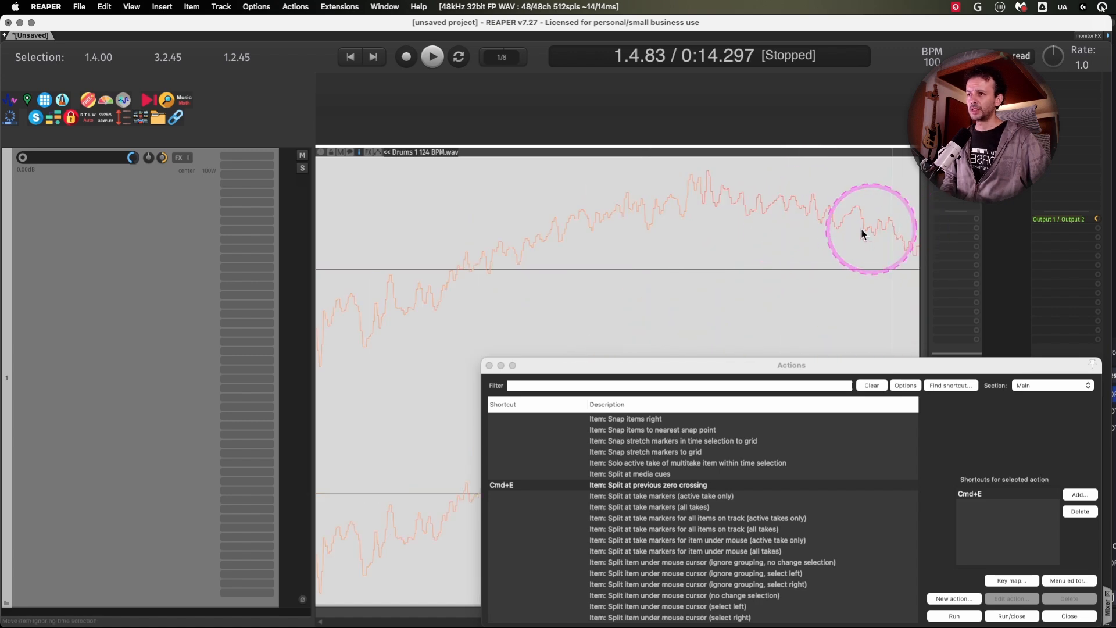
left_click(724, 203)
key("super+e")
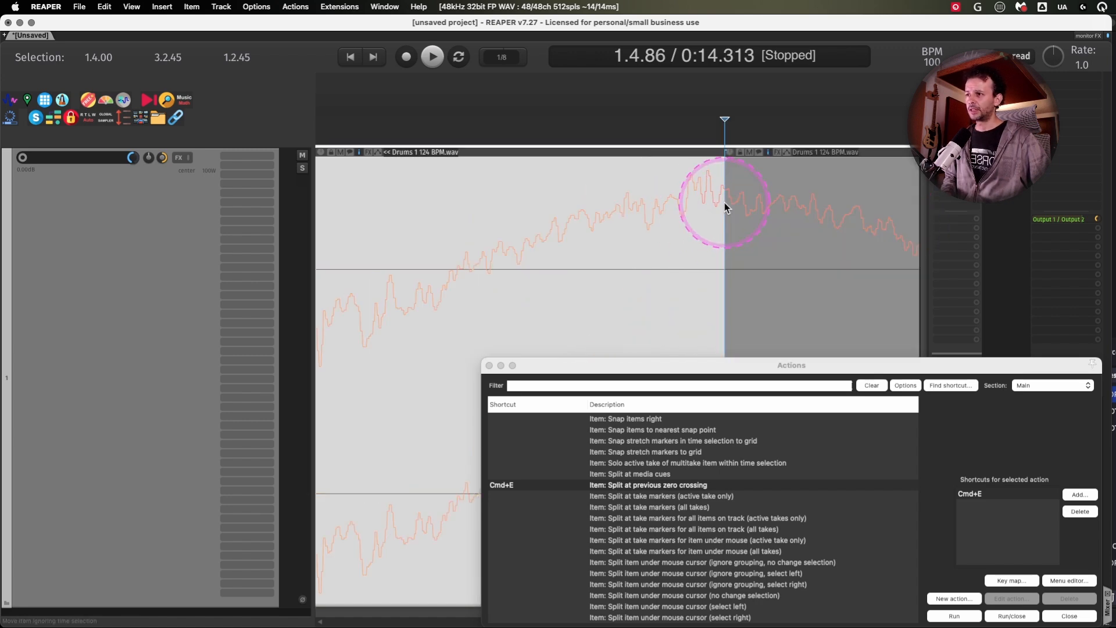
left_click(733, 252)
left_click_drag(725, 256, 772, 260)
key("super+z")
left_click(747, 266)
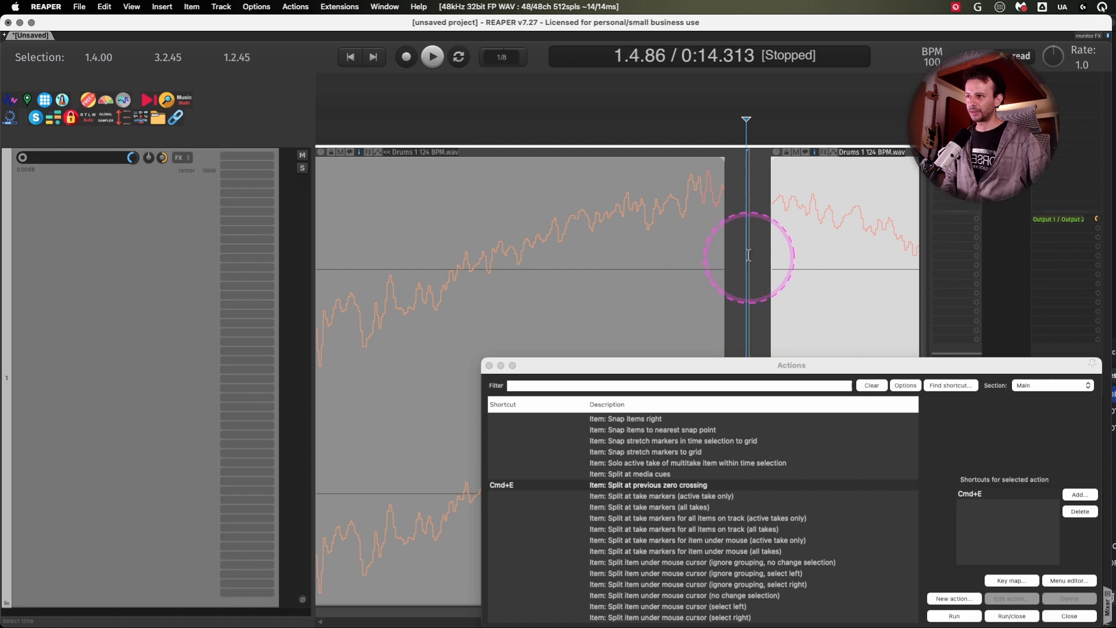
- Check the Reaper Updates notes in Obsidian and find "Item: Add/edit take marker at play position or edit cursor" in REAPER's Actions list
key("super+Tab")
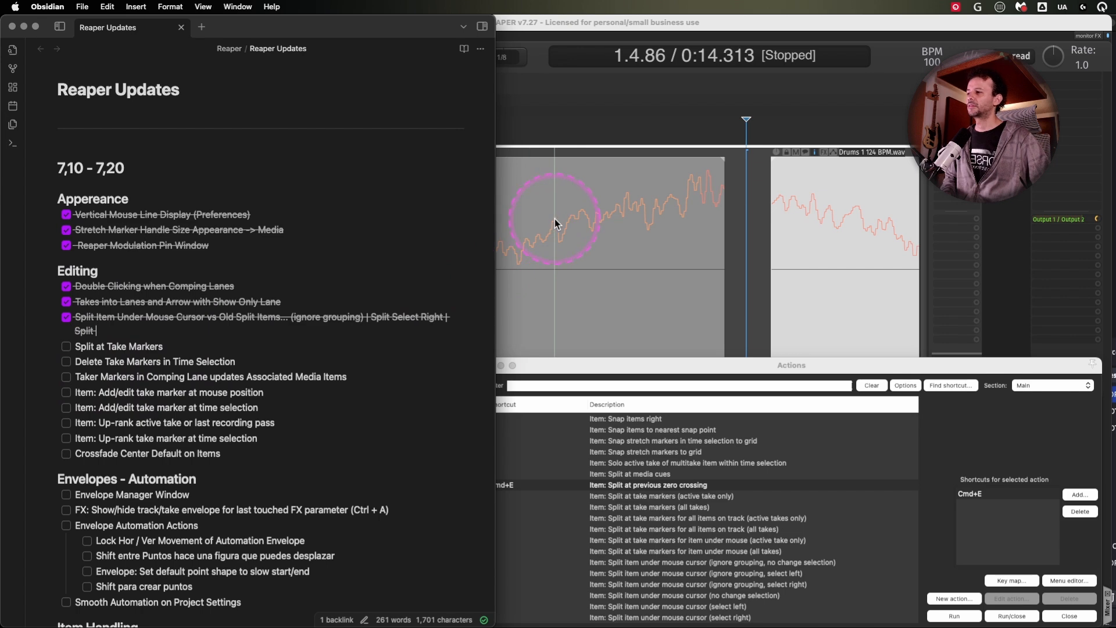
left_click(451, 199)
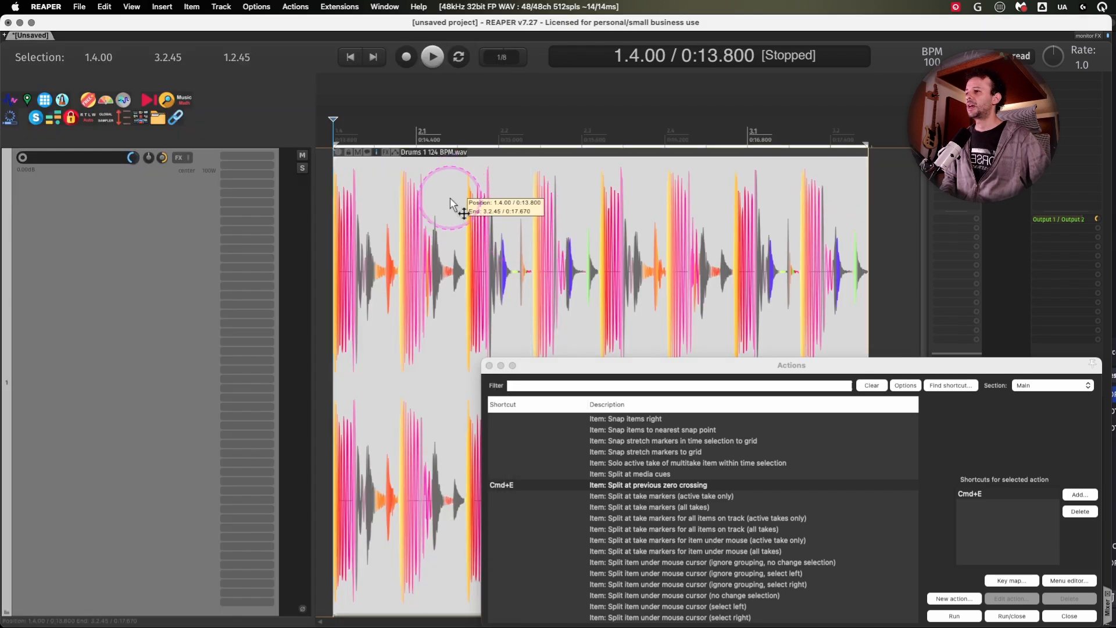
left_click(670, 402)
key("i")
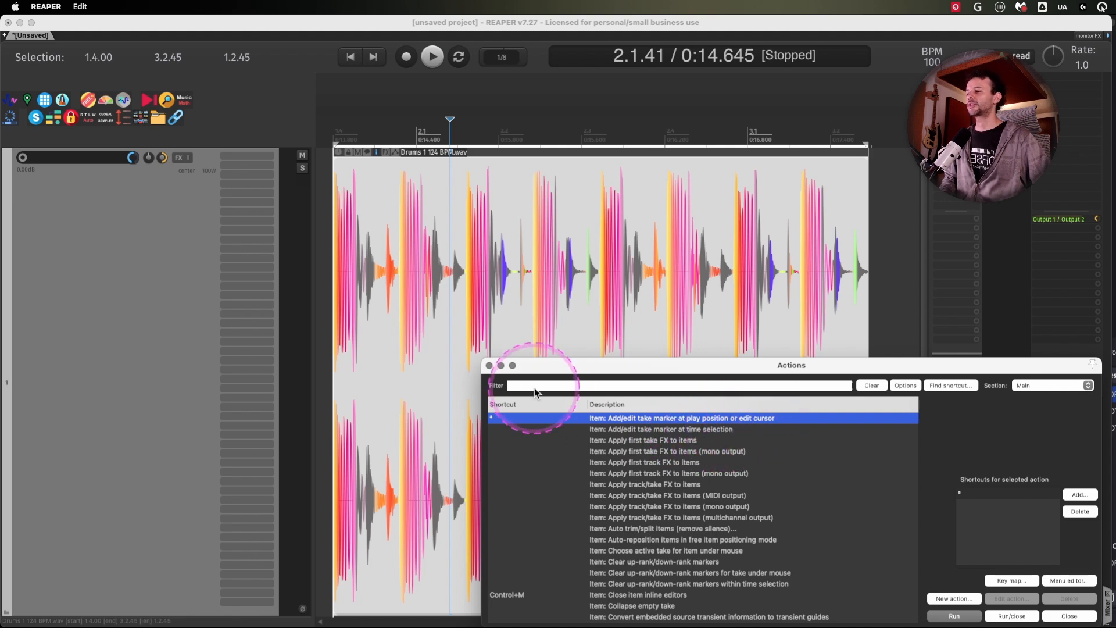
left_click(489, 365)
- Add a take marker named CLIC at 2.2.25 in the drums item
left_click(522, 202)
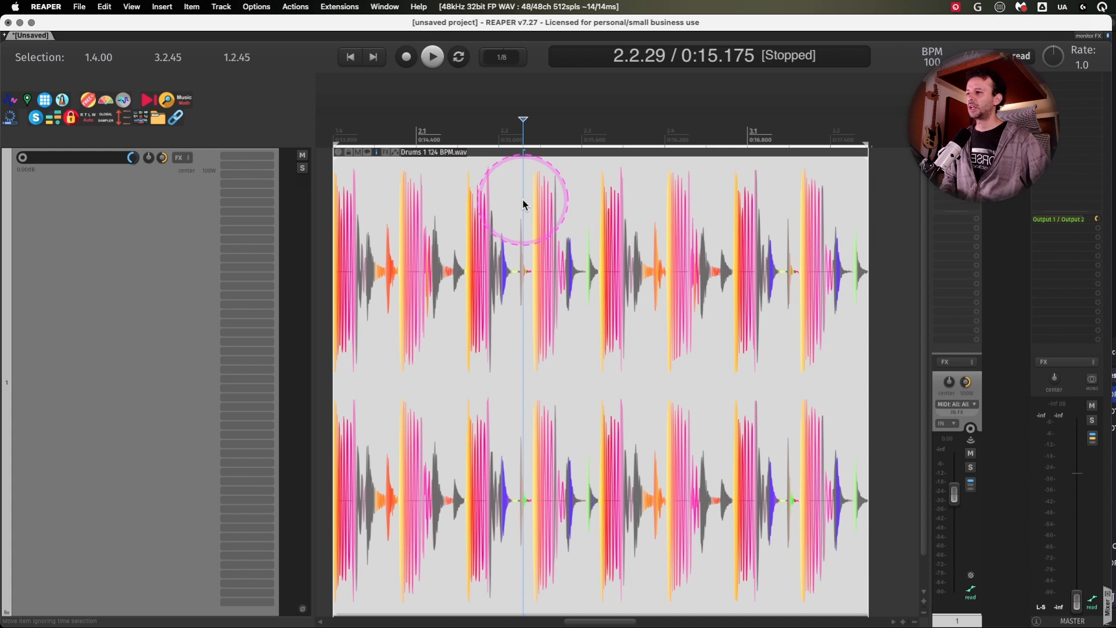
left_click(520, 234)
key("shift+m")
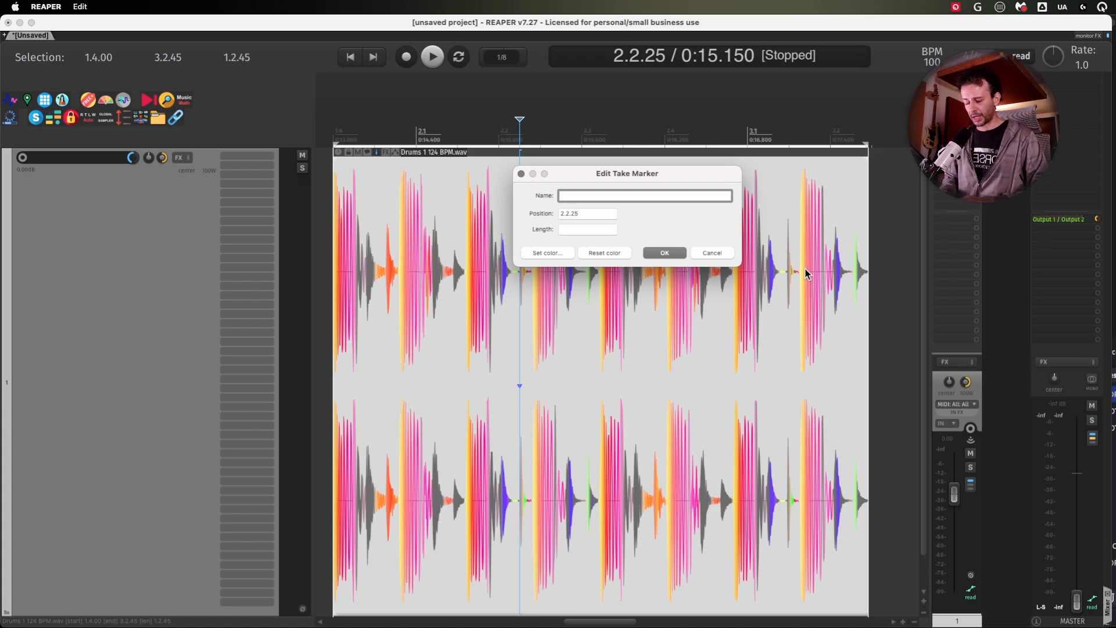
type("LIC")
key("Return")
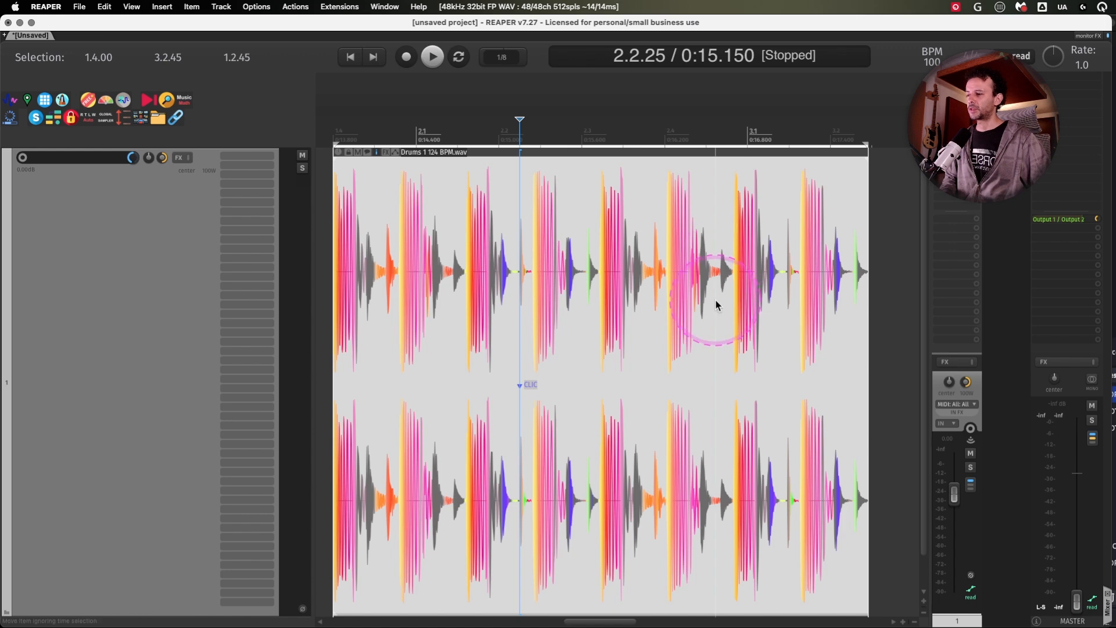
- Run "Item: Split at take markers (all takes)" on the drums item, finding it with the filter SPLIT AT TAKE
left_click(714, 302)
key("ctrl+alt")
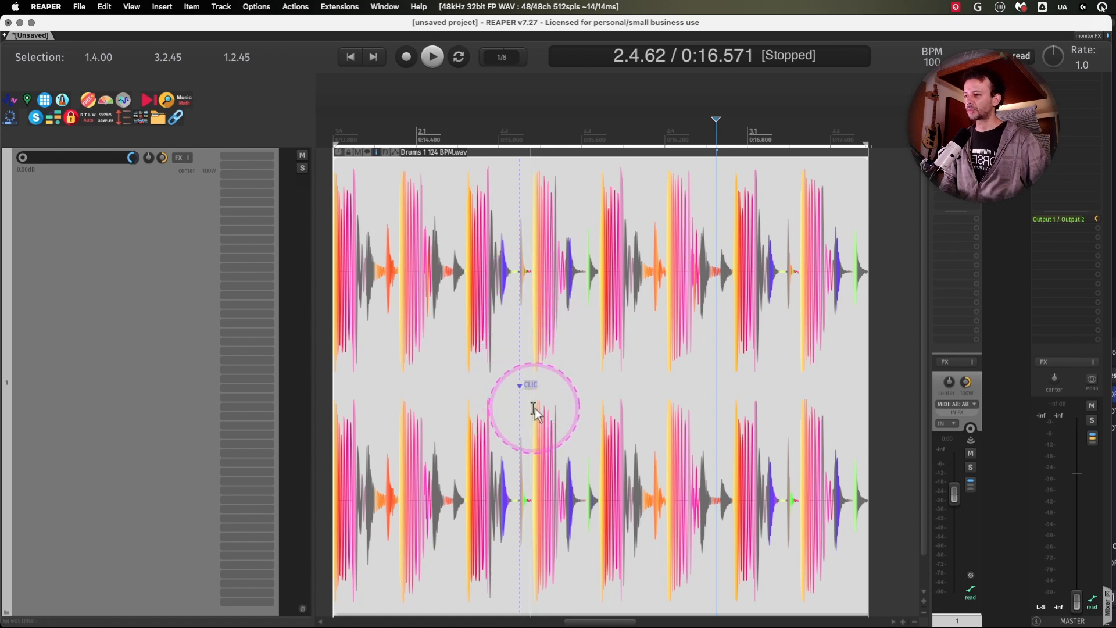
key("question")
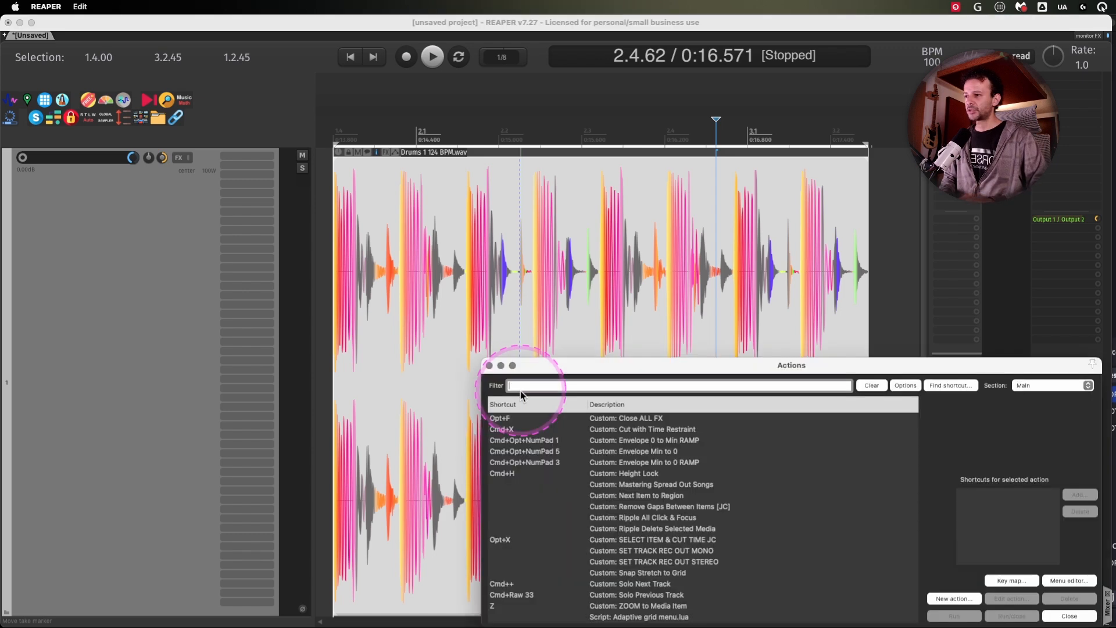
type("SPLIT A")
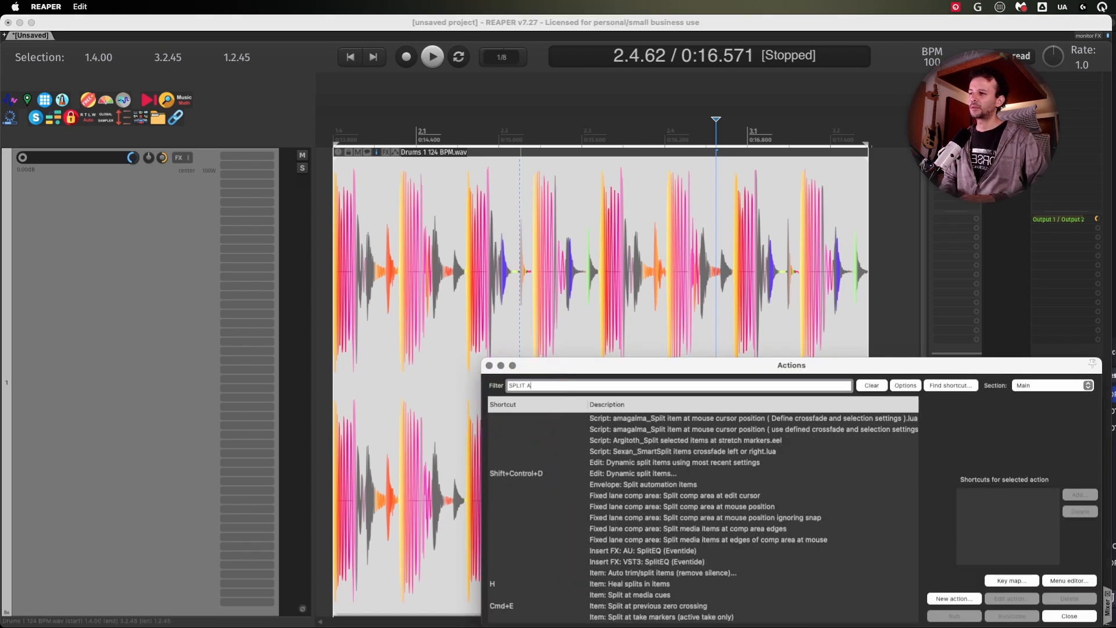
type("T TAKE")
left_click(727, 430)
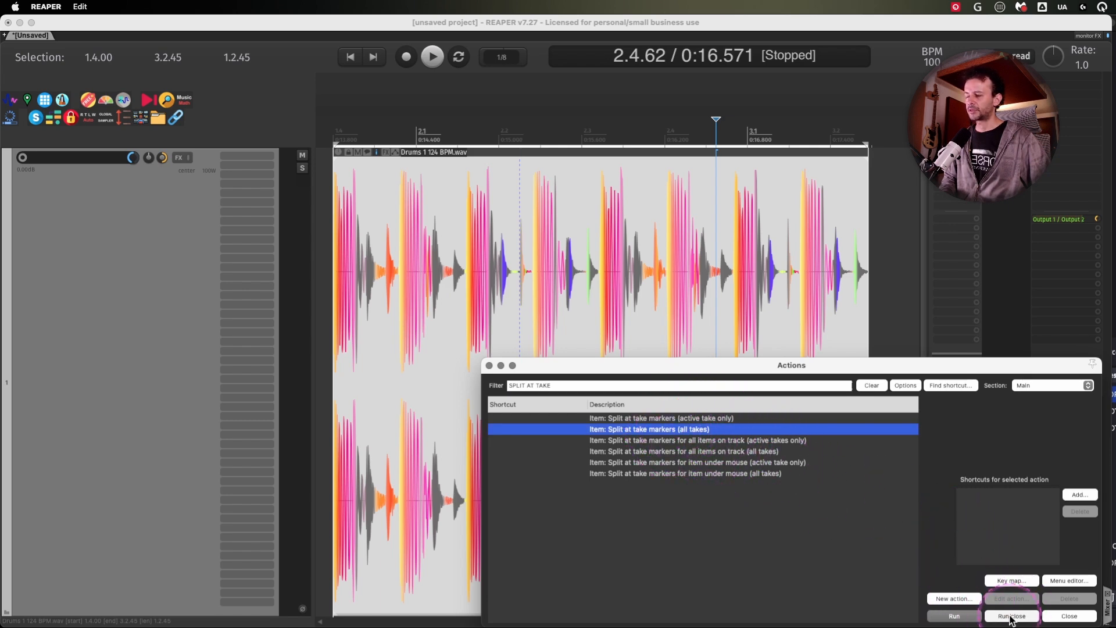
left_click(1010, 617)
left_click_drag(483, 391, 608, 396)
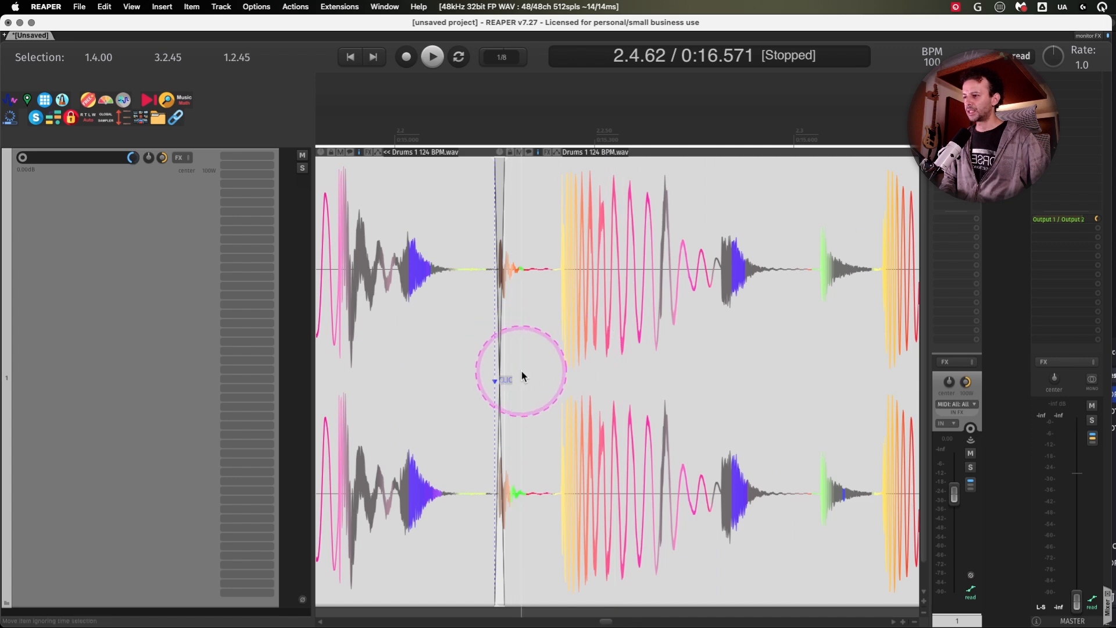
- Undo the take marker split and the take marker, and fit the whole drums item in view
key("super+z")
key("super+z")
key("z")
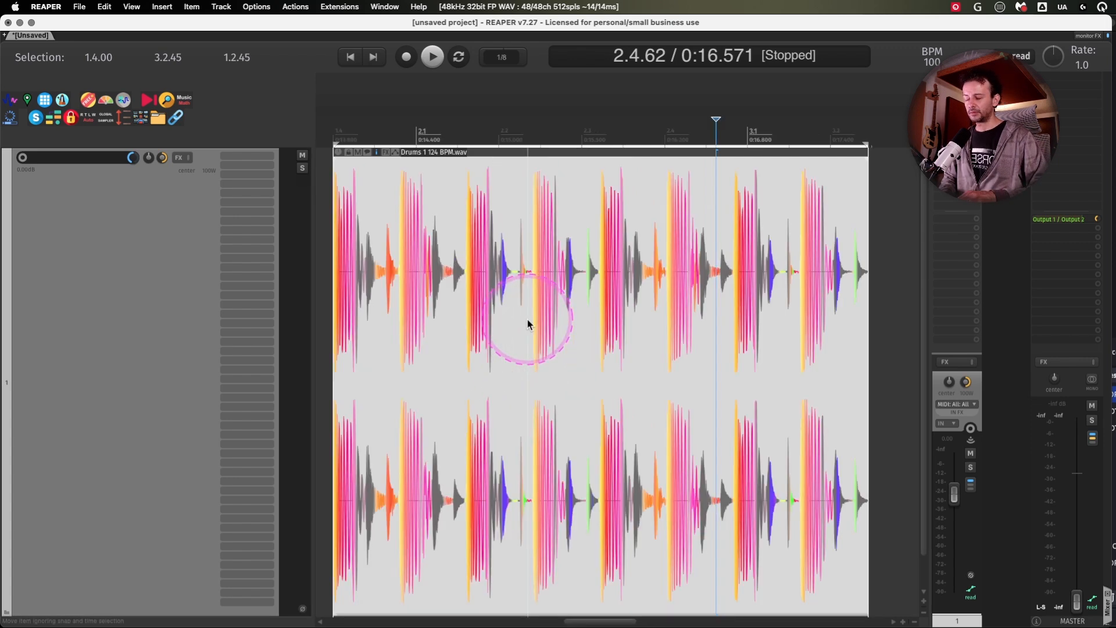
- Filter the Actions list for SPLIT and add a project marker at 2.1.85 above the drums item
key("question")
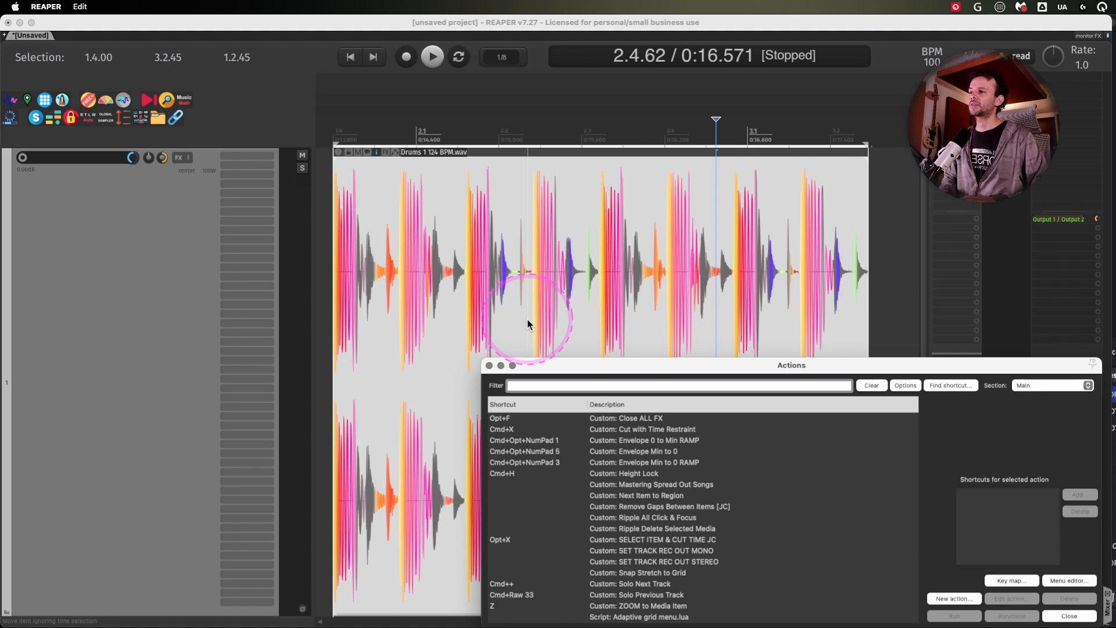
type("SPLIT")
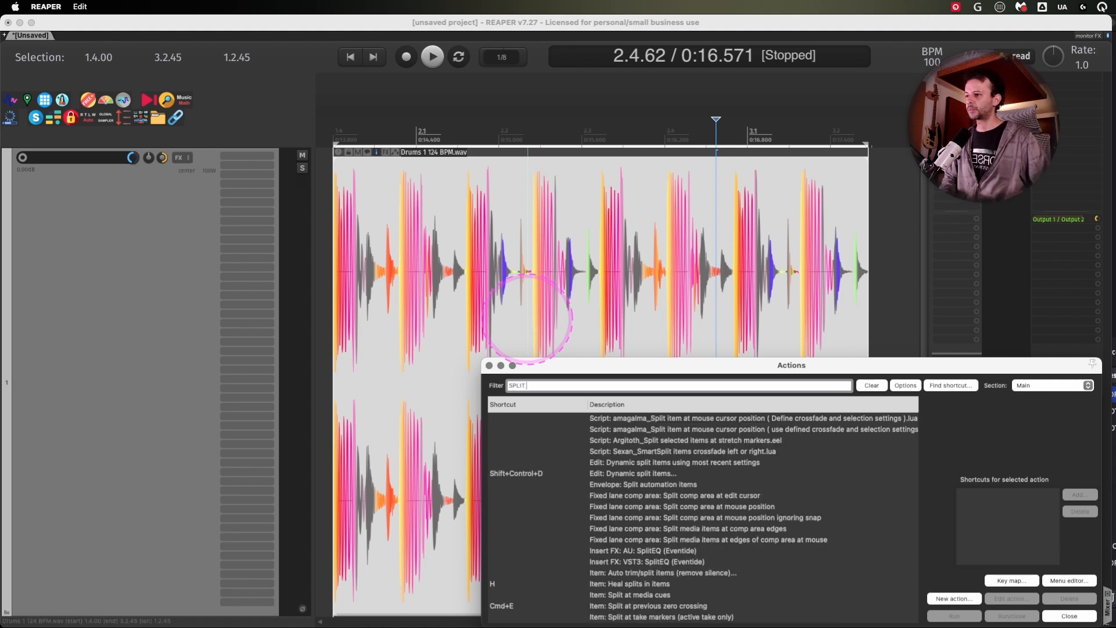
left_click(487, 181)
key("shift+m")
key("Return")
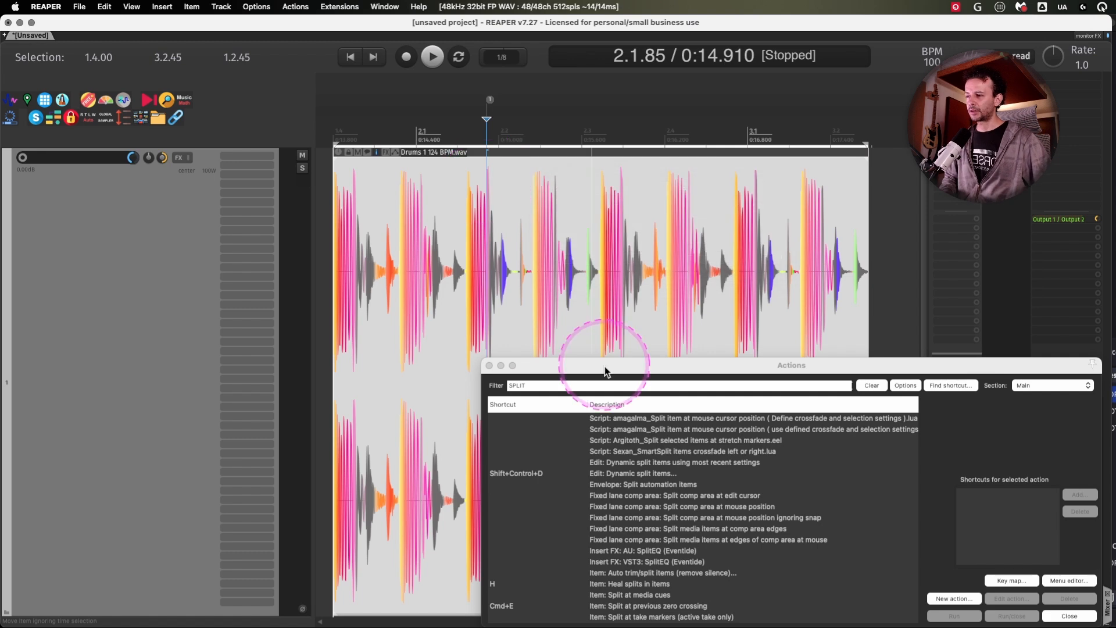
- Find "Item: Split at take markers (all takes)" with the filter SPLIT MARKER, close the Actions list, and delete the project marker at 2.1.85
left_click(619, 384)
type("MARKER")
left_click(711, 449)
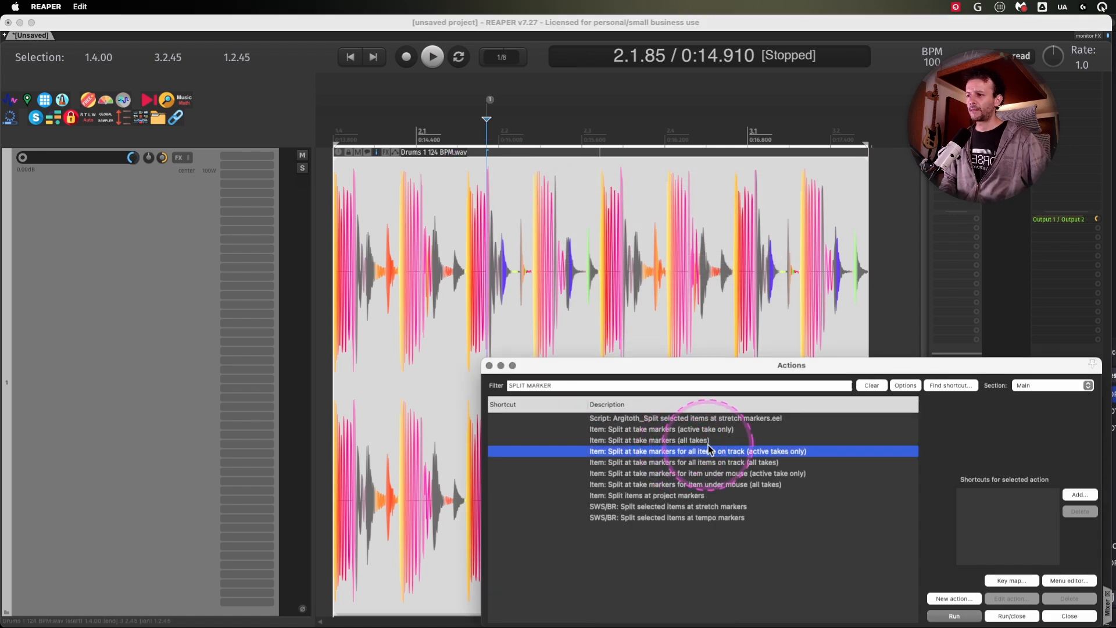
left_click(695, 441)
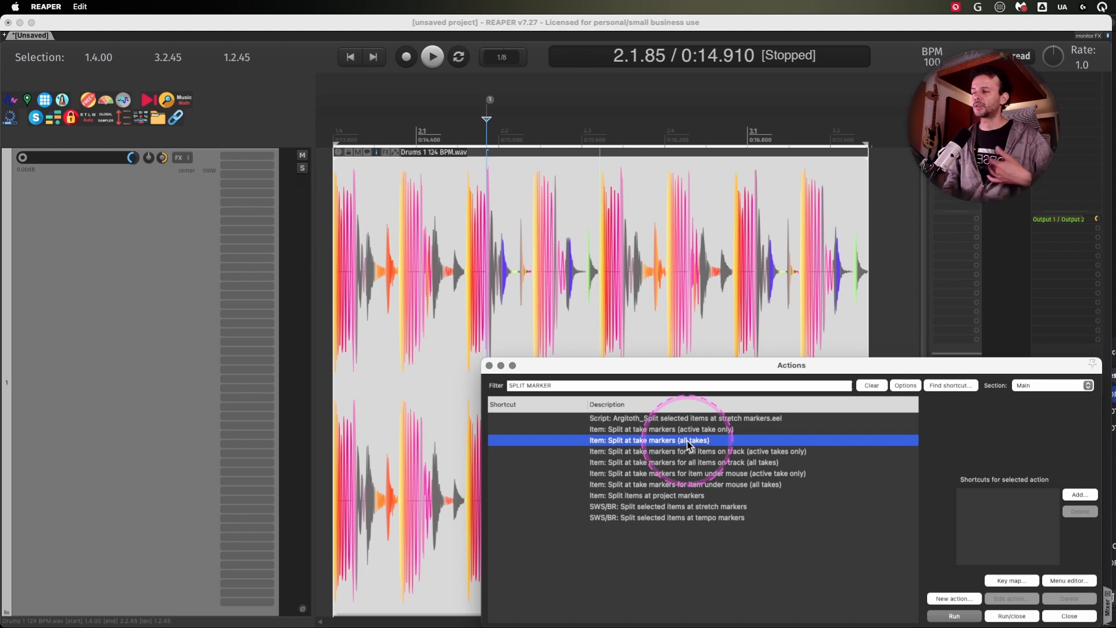
left_click(488, 365)
left_click(488, 108, "alt")
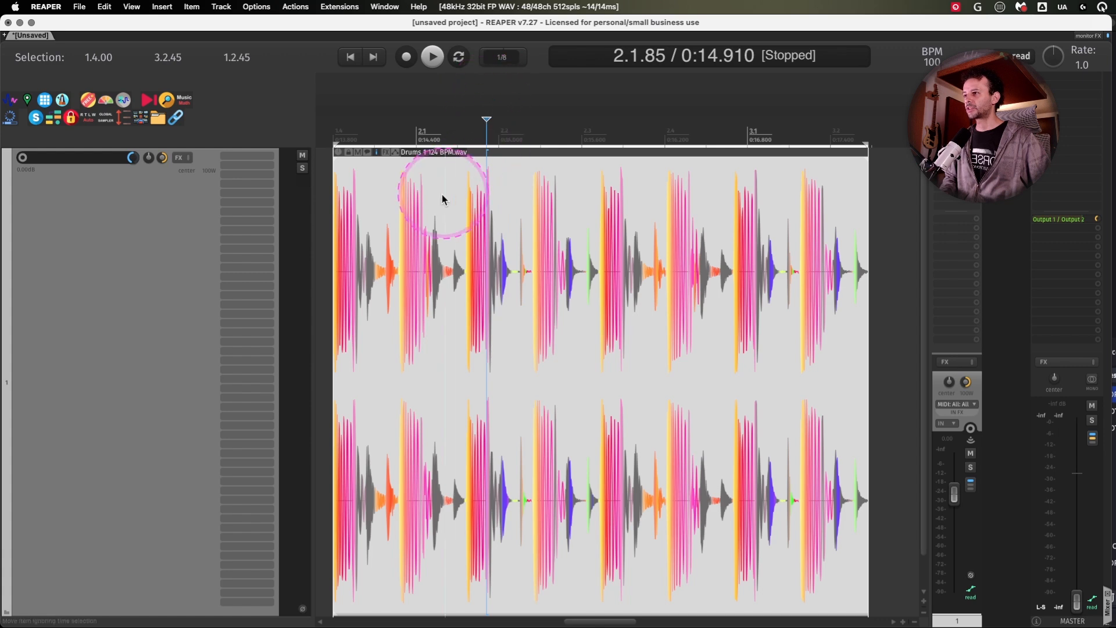
- Split the drums item at 2.1.78 on the wave peak and move the following part away to expose the crossfade
left_click_drag(438, 195, 541, 214)
left_click_drag(477, 262, 641, 266)
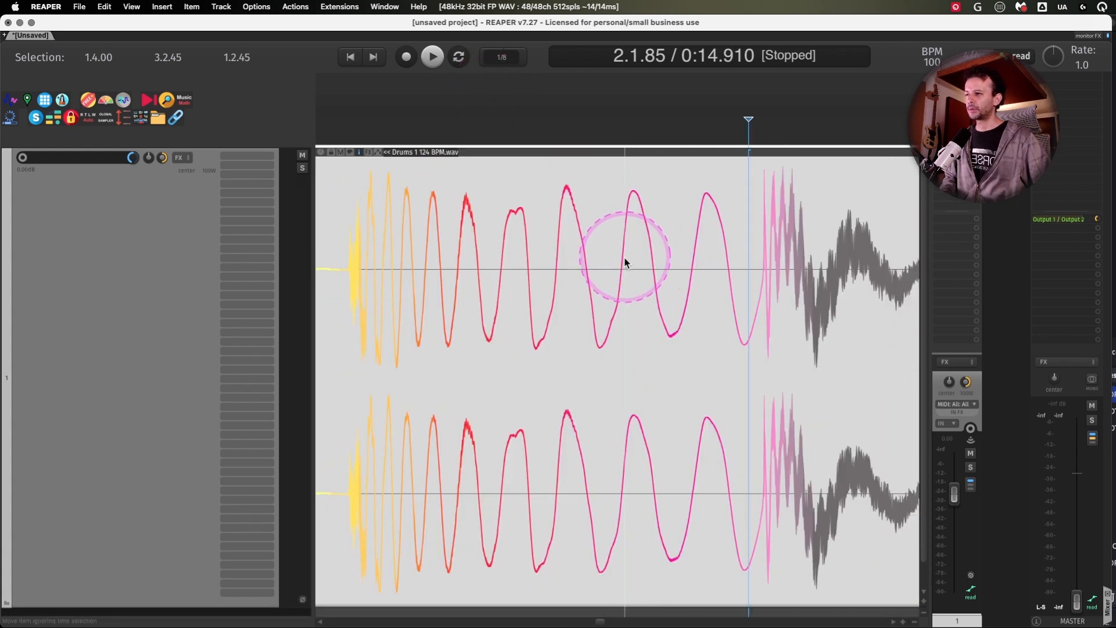
left_click(627, 256)
left_click(633, 239)
key("s")
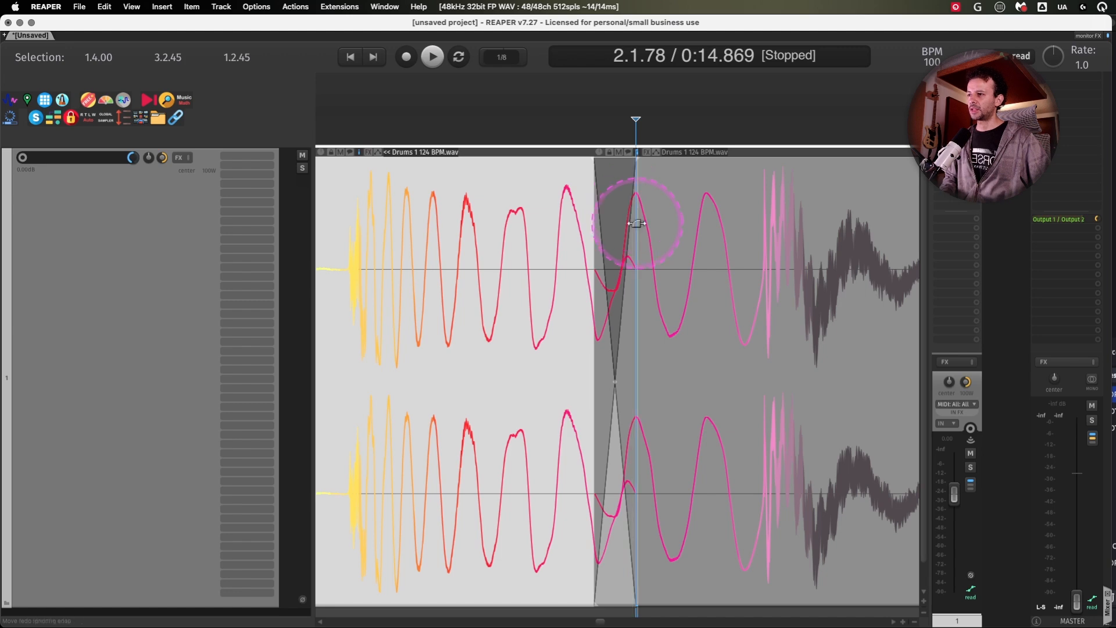
key("super+z")
key("s")
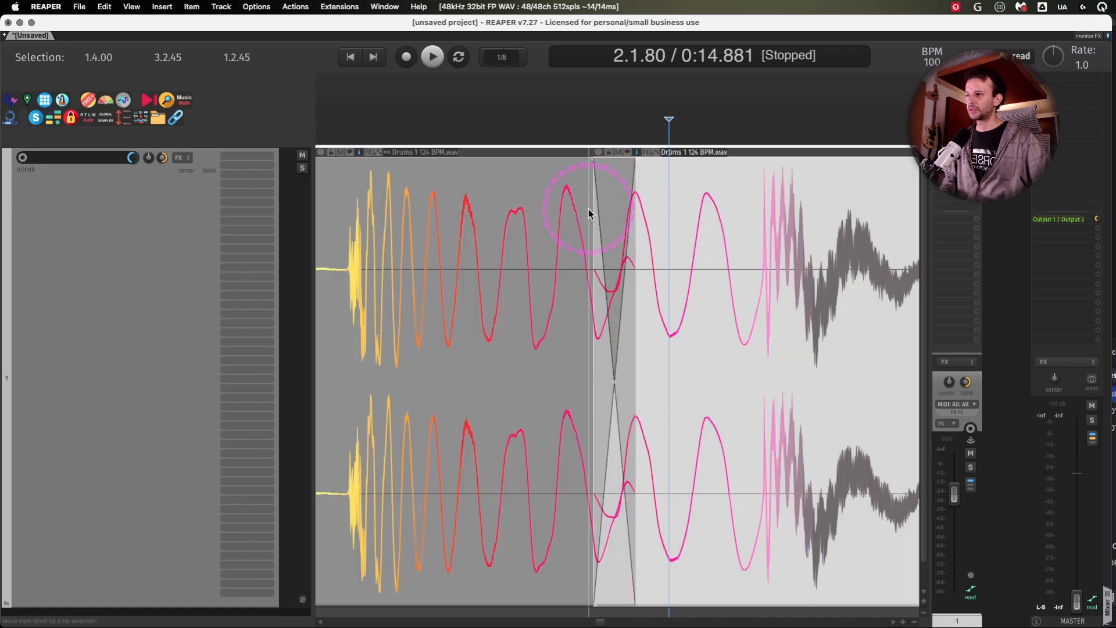
left_click_drag(594, 207, 681, 211)
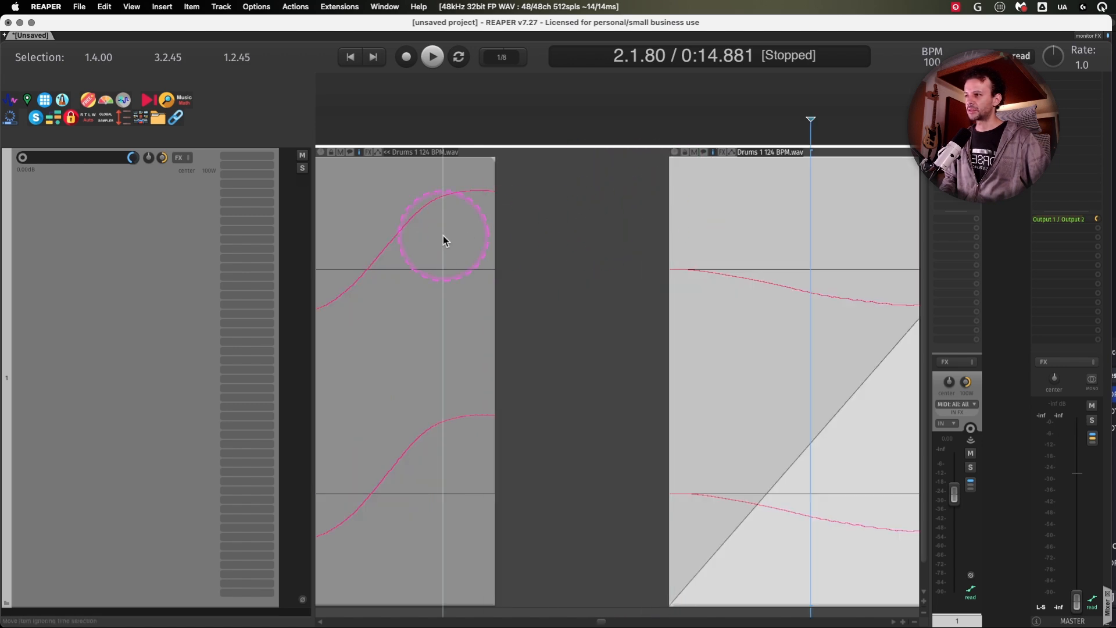
key("z")
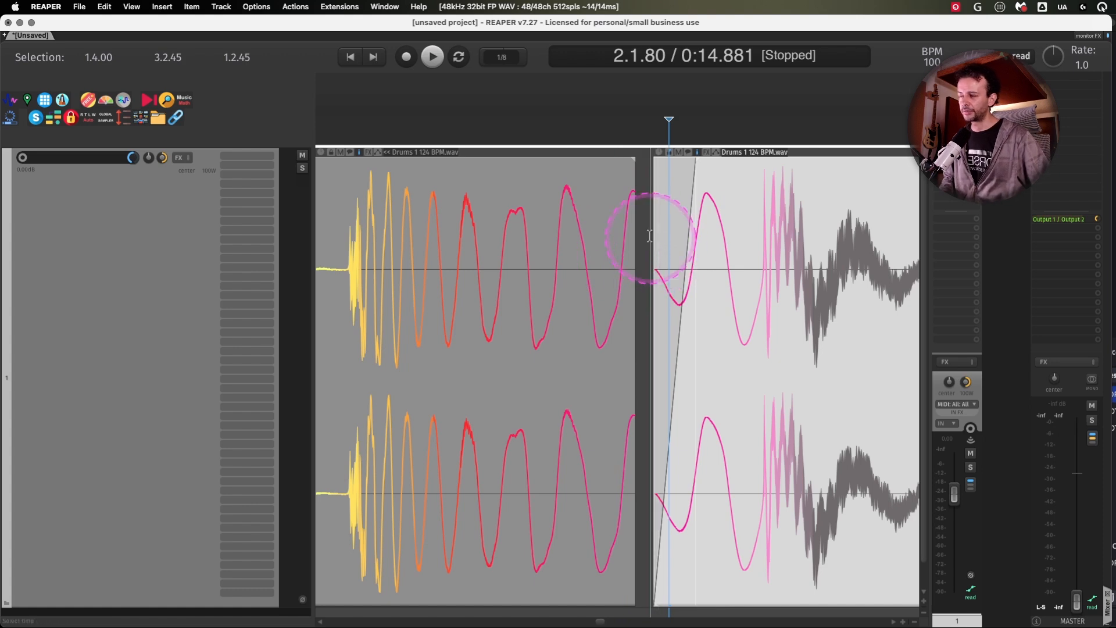
- Undo the move and the split so that the drums item is one piece again
key("super+z")
key("super+z")
key("super+z")
key("super+z")
- Split the drums item at the zero crossing preceding 2.1.78
left_click(583, 240)
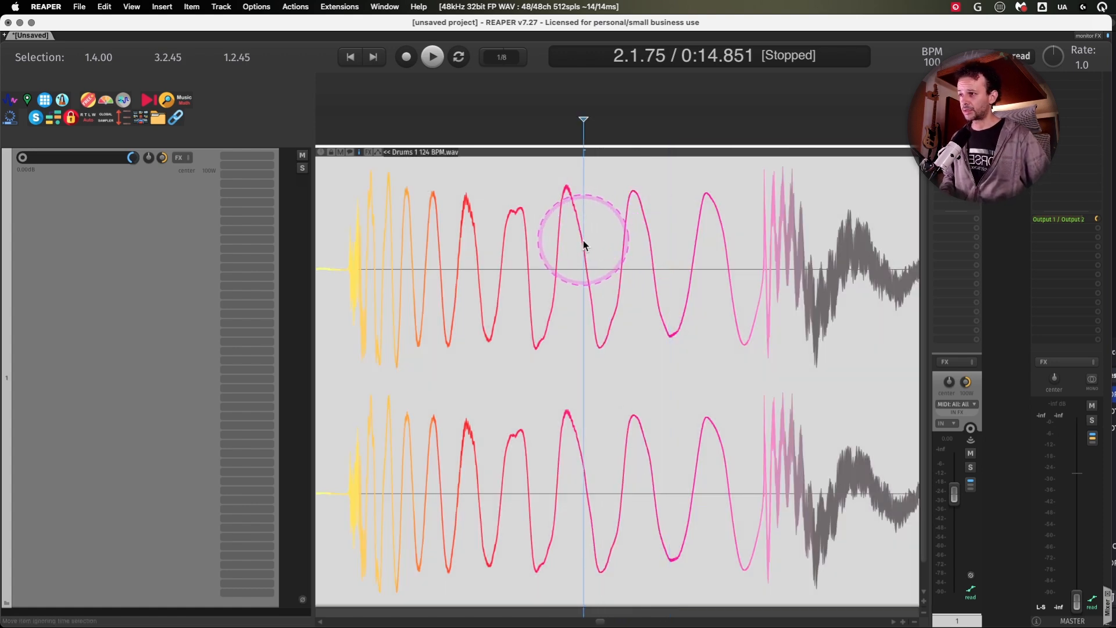
key("super+shift+z")
left_click(637, 255)
left_click_drag(340, 276, 462, 276)
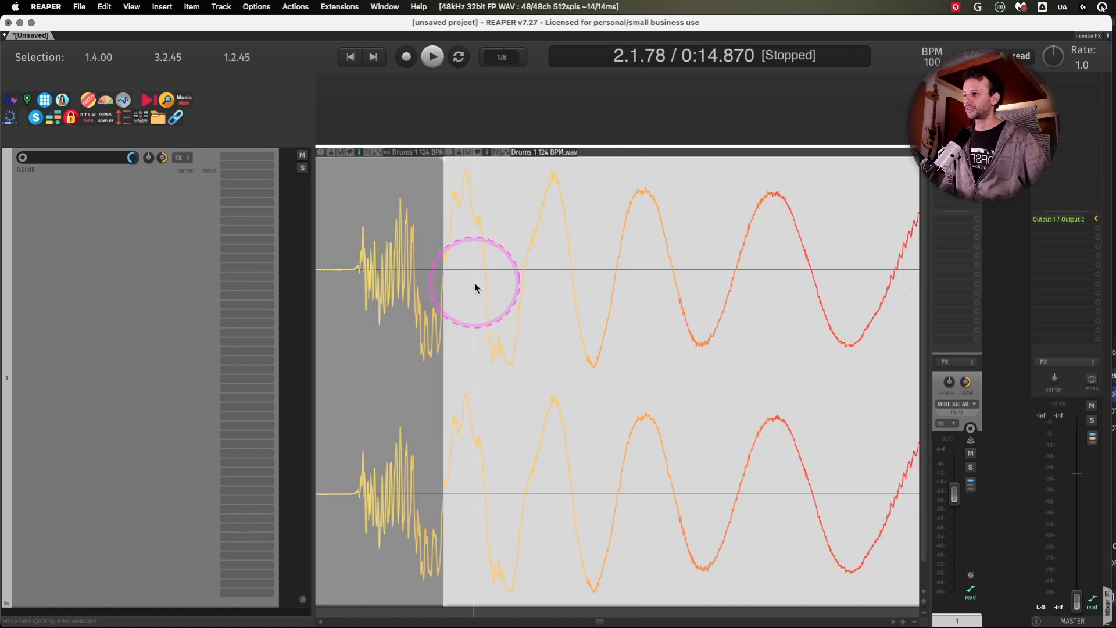
key("z")
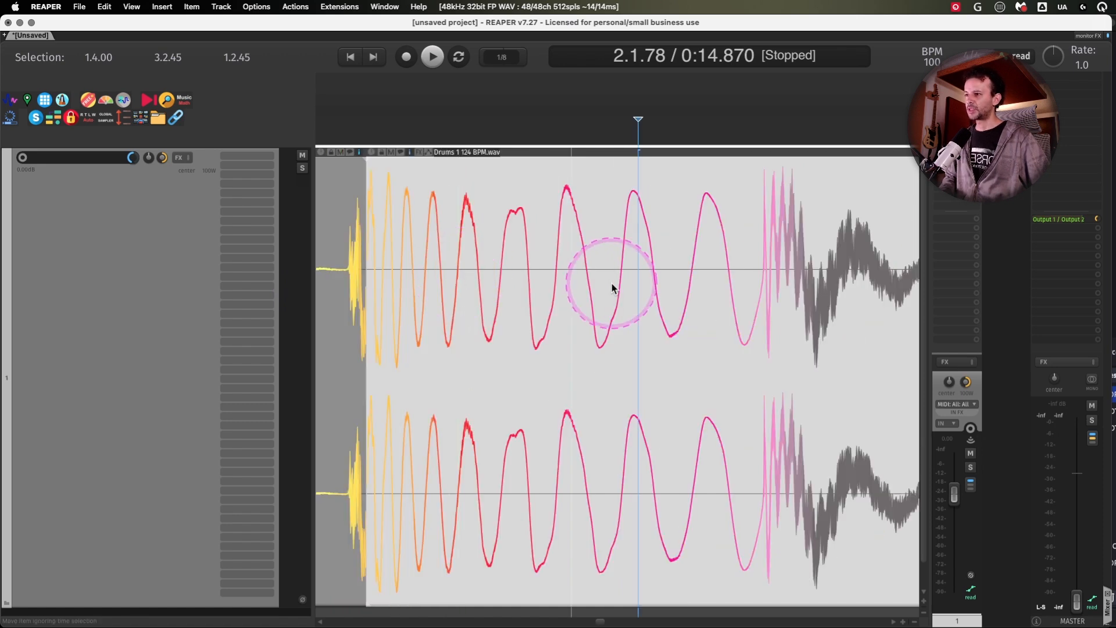
- Split the drums item with a crossfade on the wave peak just before 2.1.81 and pull the crossfade's end edge back toward its start
left_click(777, 237)
left_click(672, 246)
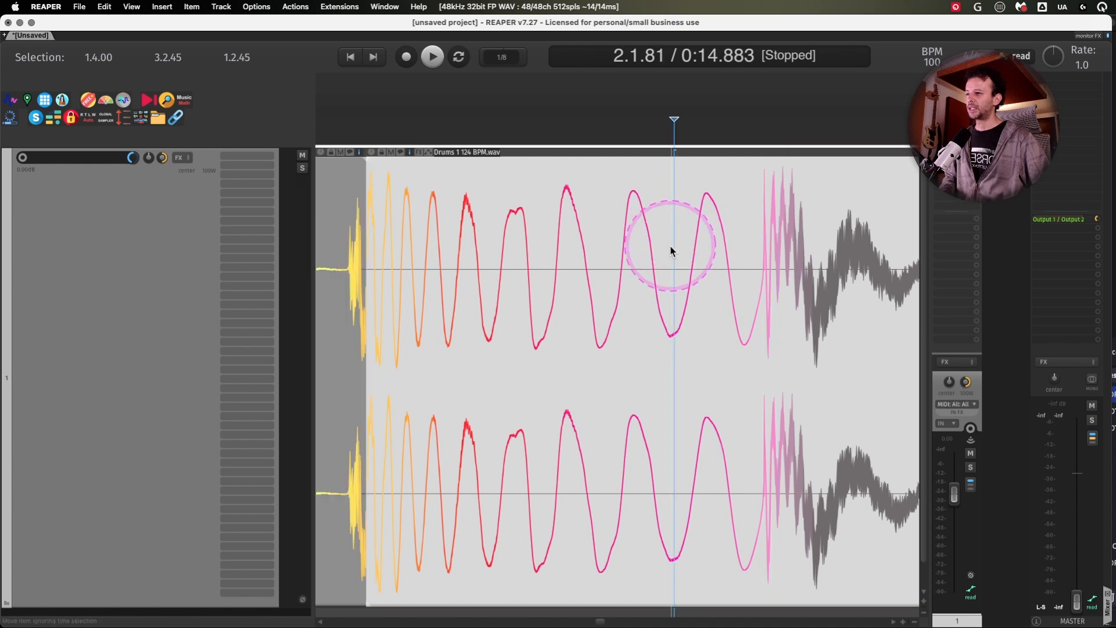
left_click(642, 223)
key("s")
left_click(711, 314)
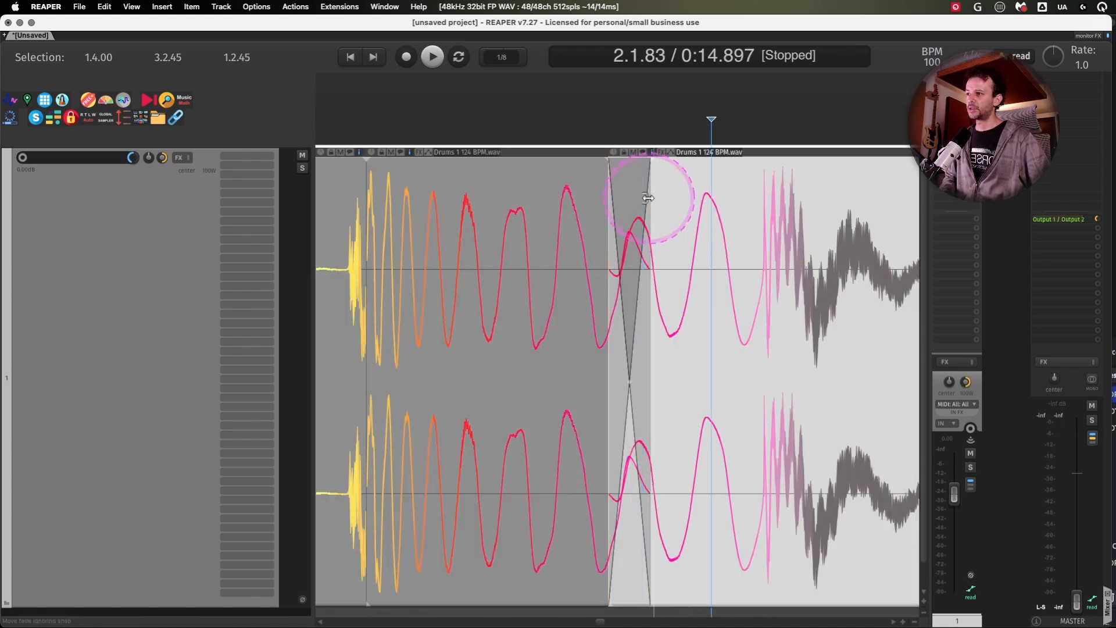
left_click_drag(648, 198, 610, 186)
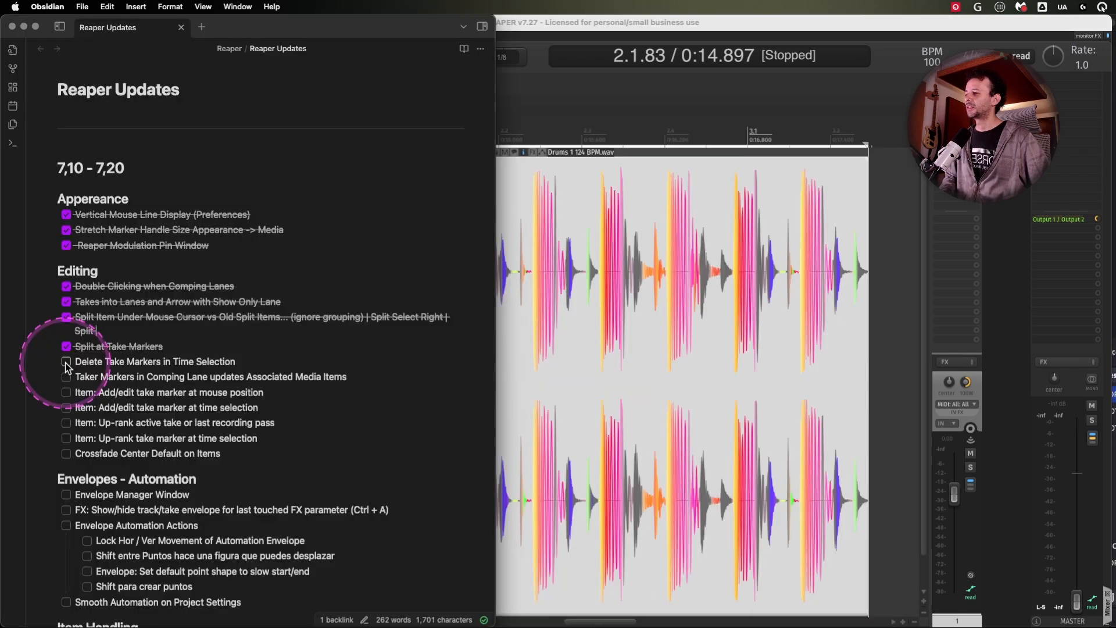
- Check off "Delete Take Markers in Time Selection" in the Obsidian notes
left_click(66, 362)
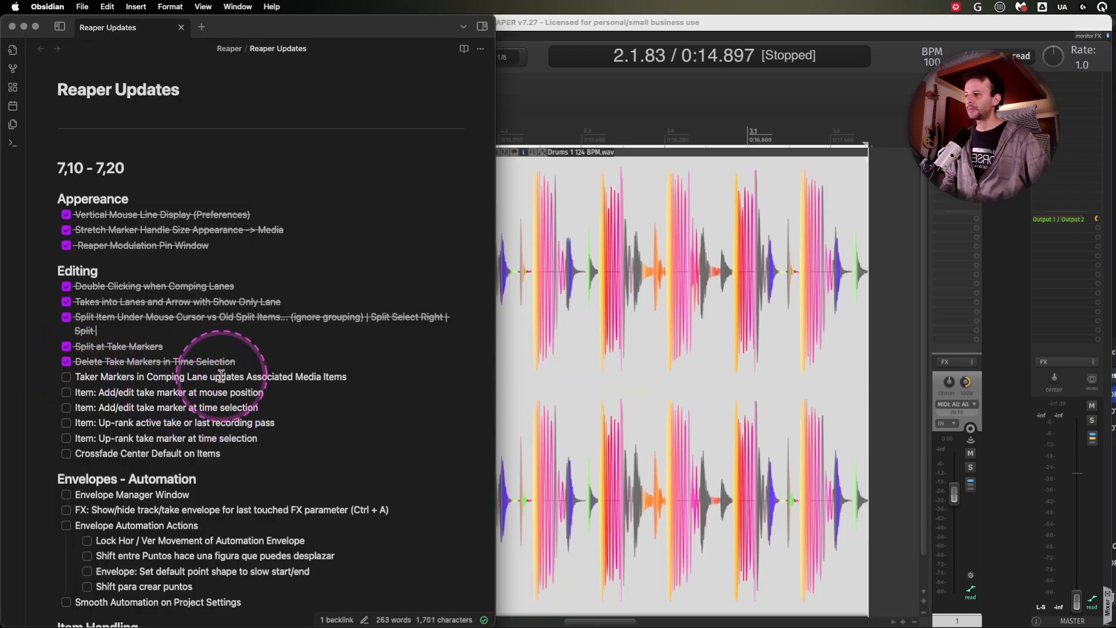
- Switch to REAPER, restore the split drums item to one piece, and add a project marker named 1 at 2.1.30
left_click(726, 256)
left_click(406, 314)
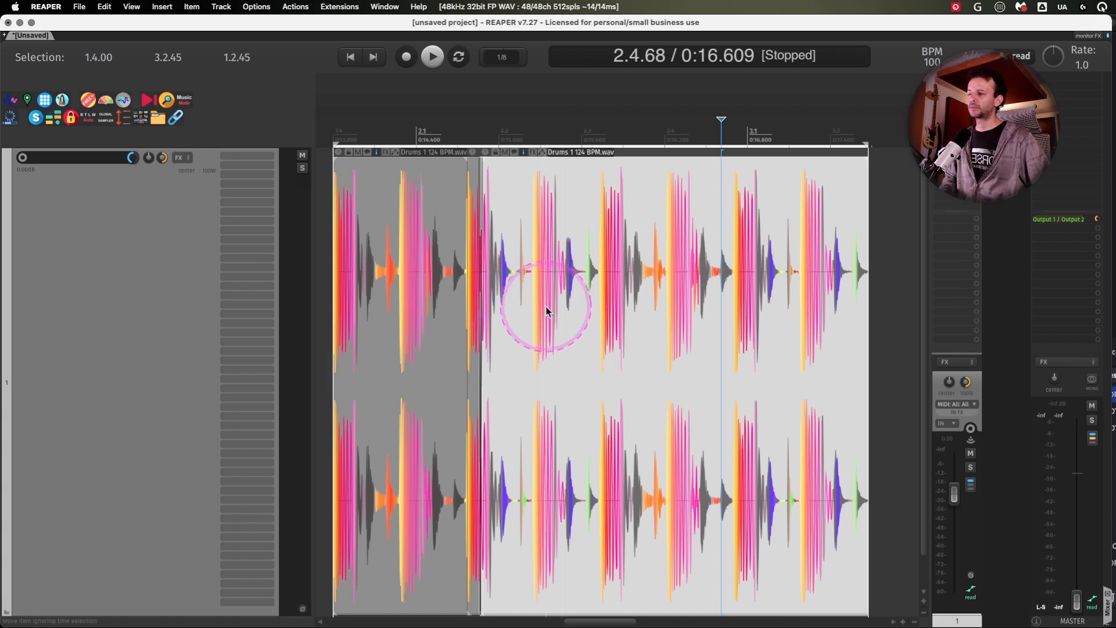
left_click(391, 267)
left_click(441, 279)
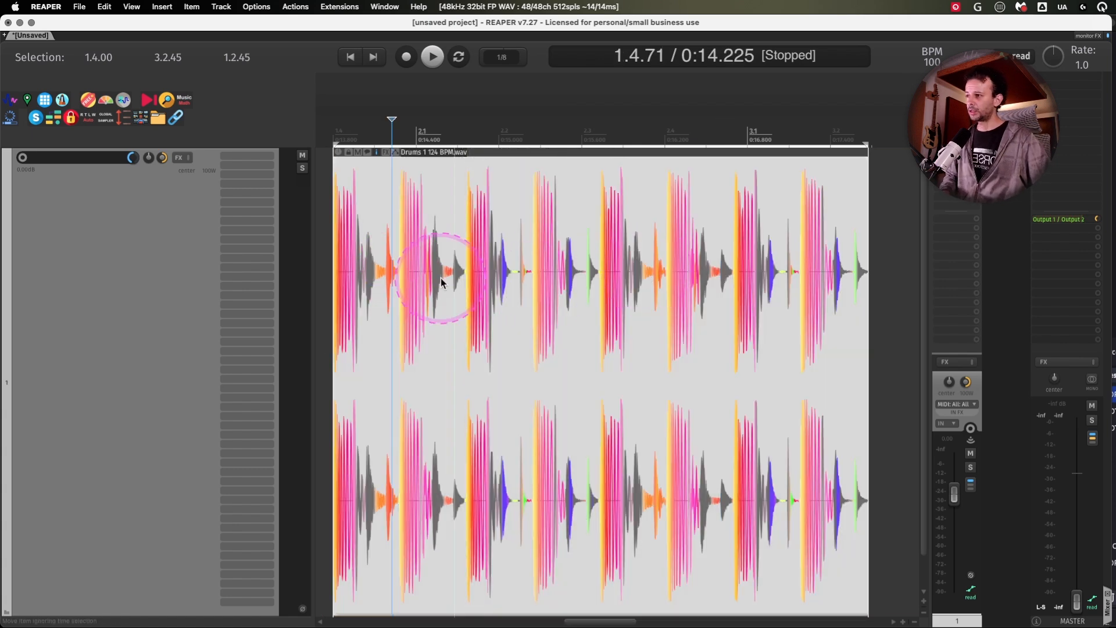
key("shift+m")
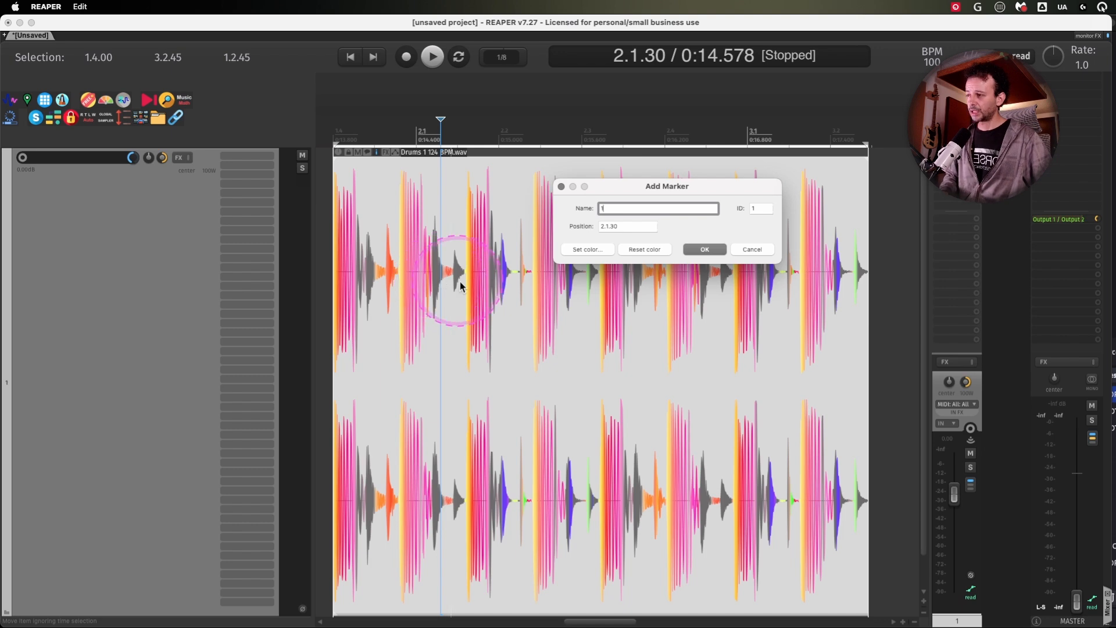
key("Return")
- Add take markers to the drums item at 2.3.35, named 1, and at 3.1.07, named 4
left_click(610, 291)
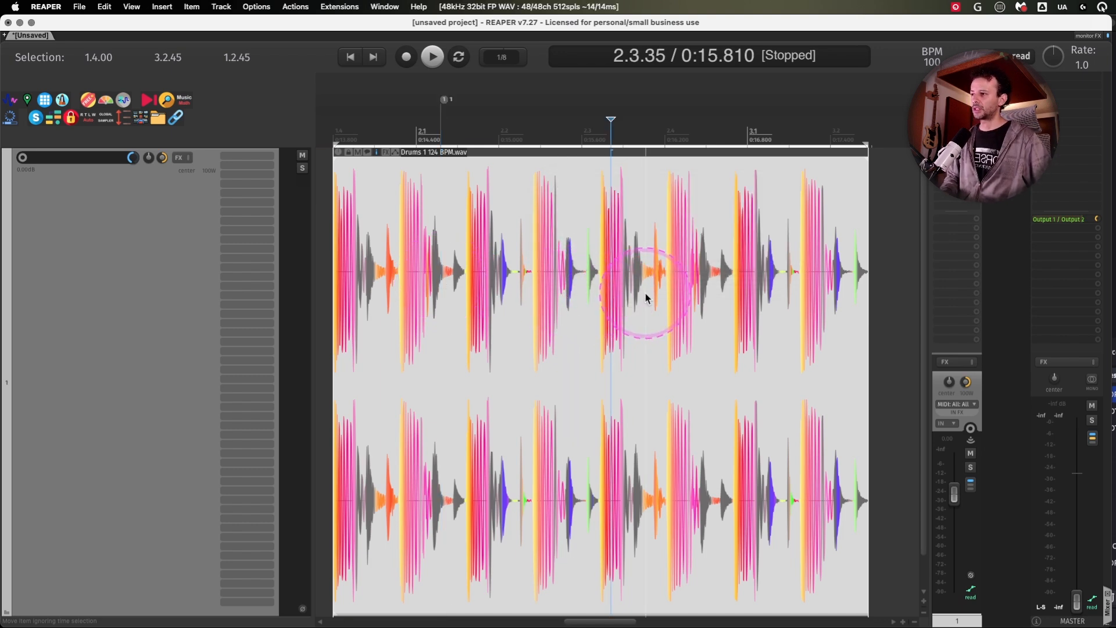
key("alt+m")
type("1")
key("Return")
left_click(754, 342)
key("alt+m")
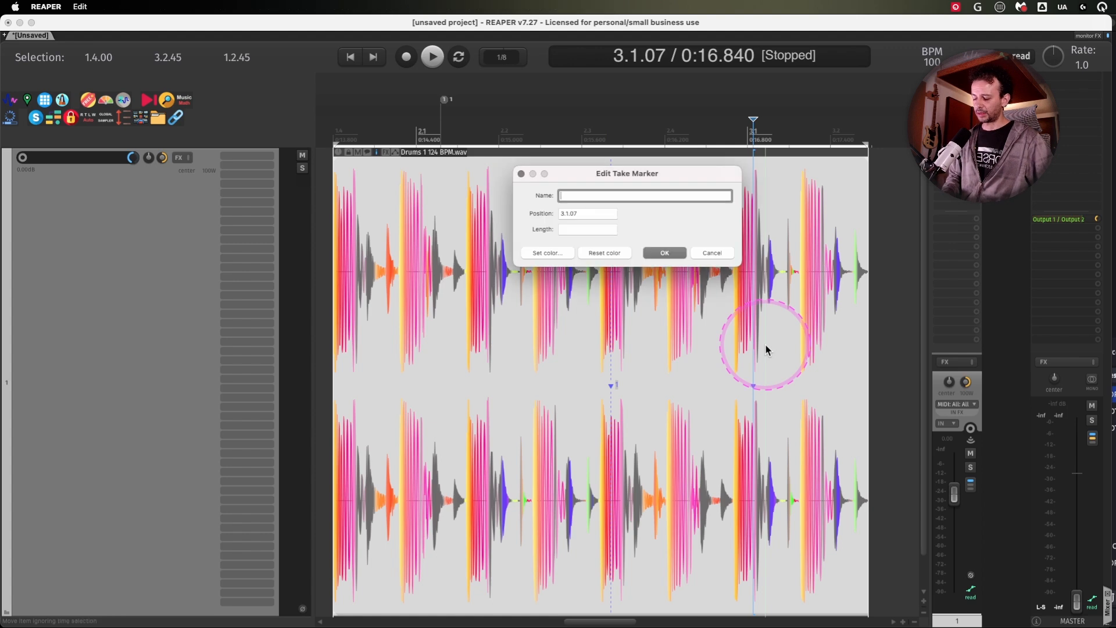
type("4")
key("Return")
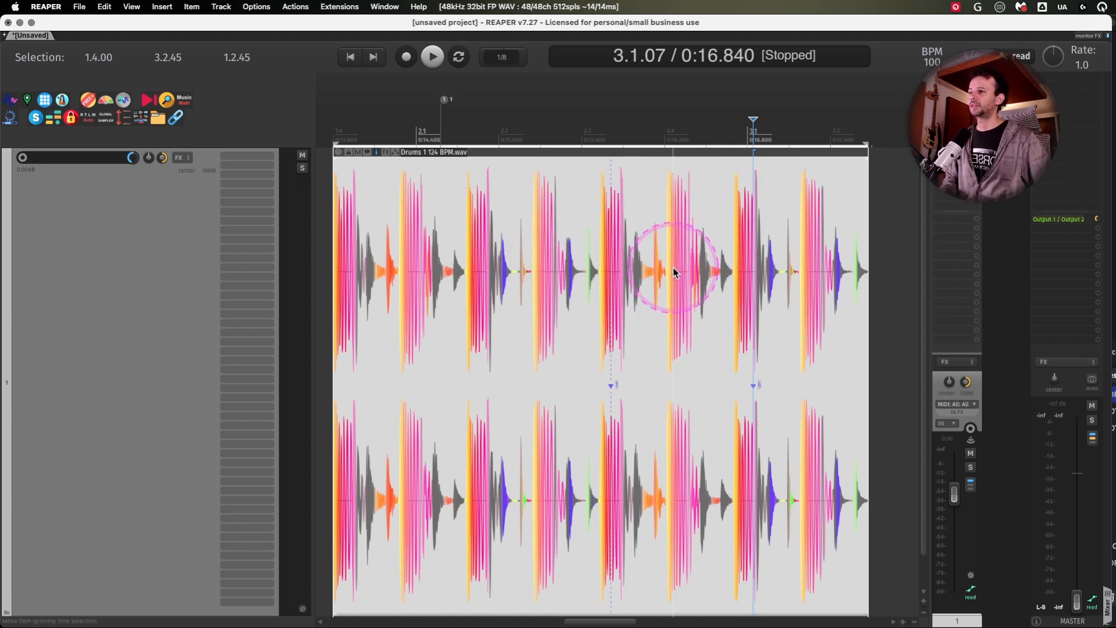
- Run the action "Item: Delete take markers in time selection" on the drums item
key("question")
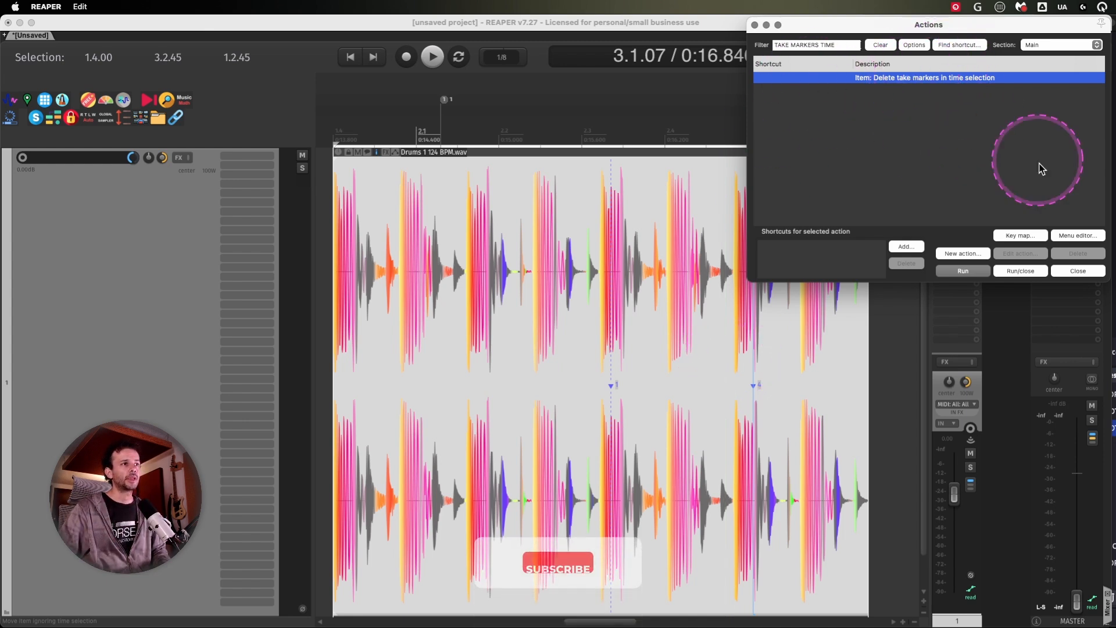
left_click(986, 271)
left_click(680, 359)
- Switch to the Obsidian notes and check off "Taker Markers in Comping Lane updates Associated Media Items"
key("super+Tab")
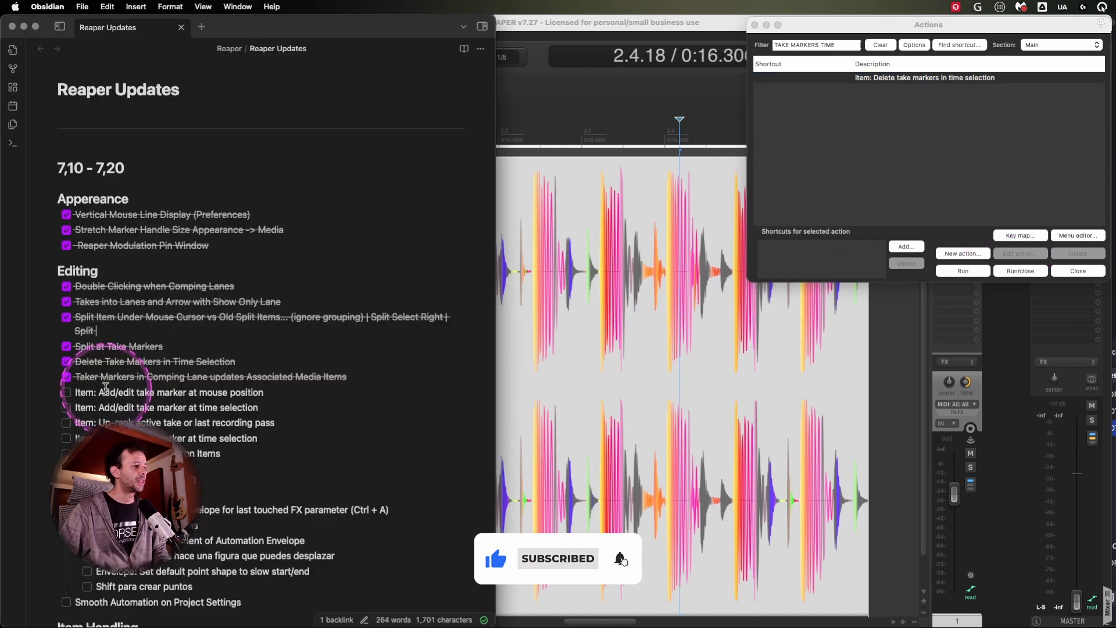
left_click(66, 381)
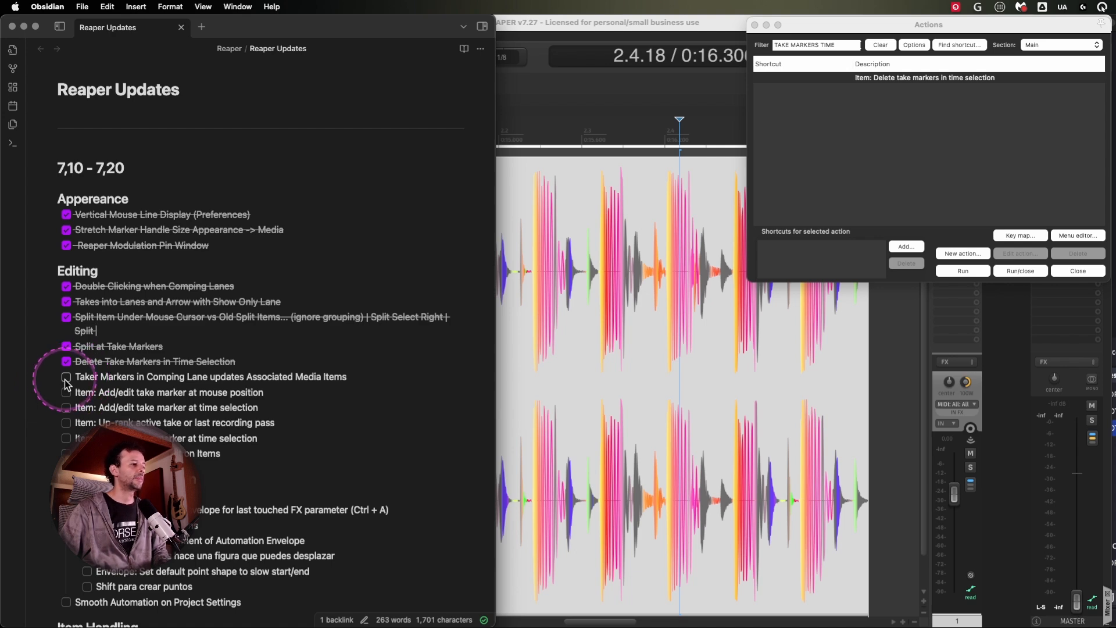
left_click(67, 377)
- Back in REAPER, add a second track below the drums and set a time selection from 2.1.30 to 2.2.00
left_click(574, 253)
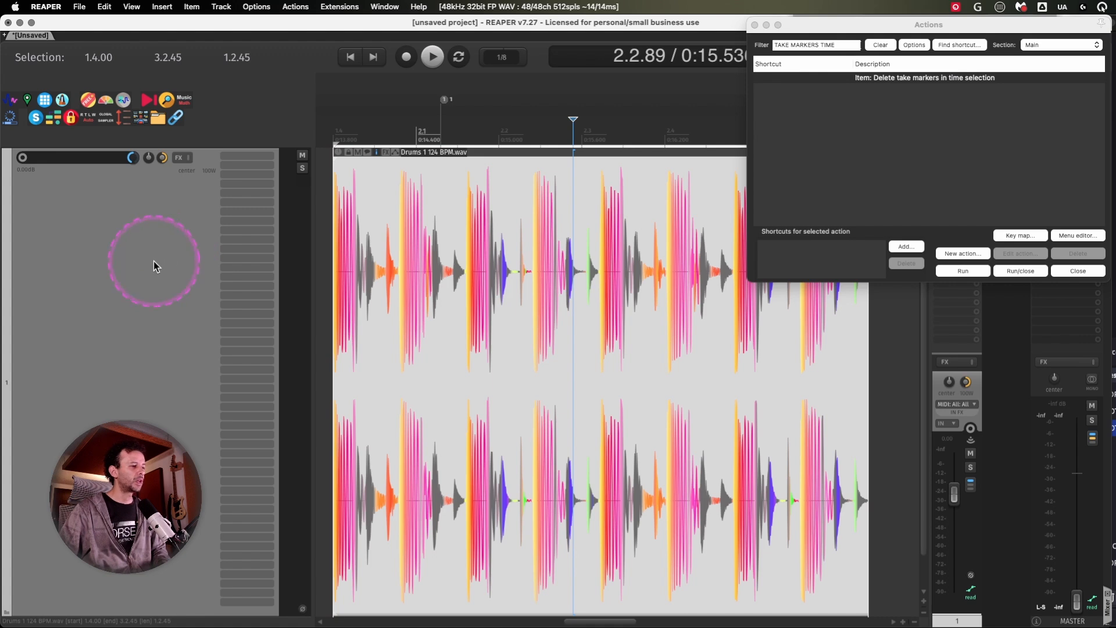
double_click(154, 260)
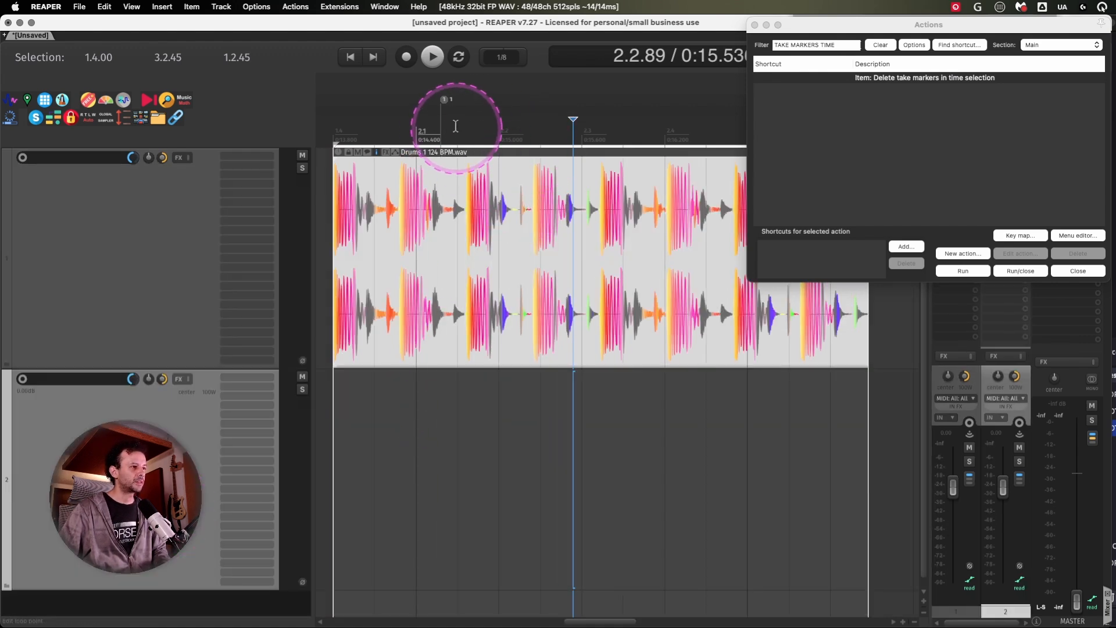
left_click_drag(443, 126, 498, 120)
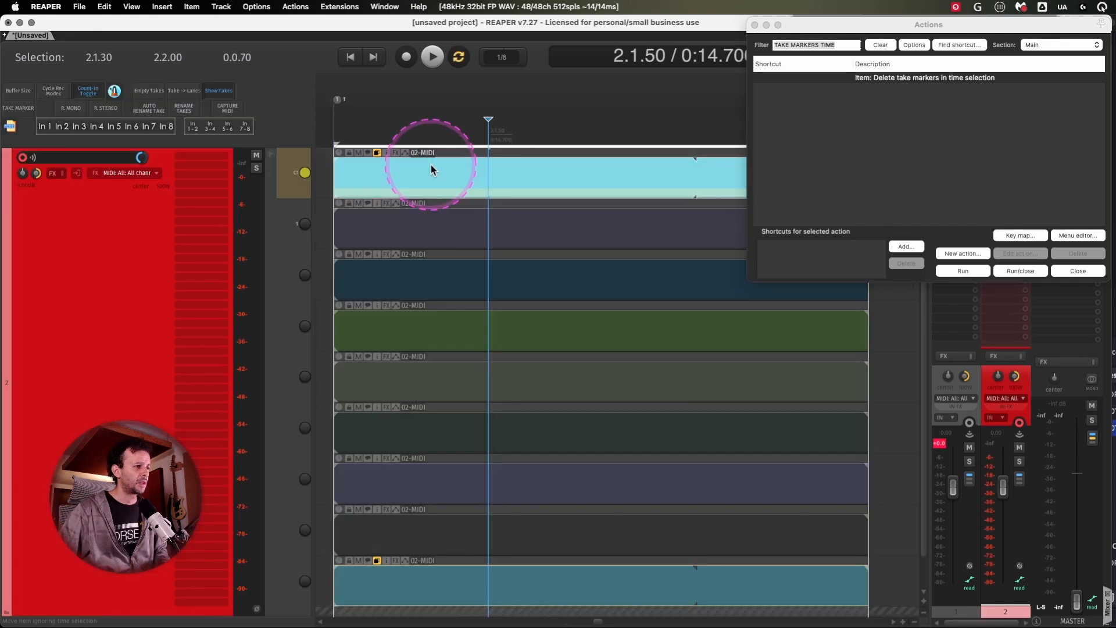
- Make the green MIDI lane the active take and add a take marker named 1 on it at 2.1.38
left_click(401, 381)
double_click(408, 331)
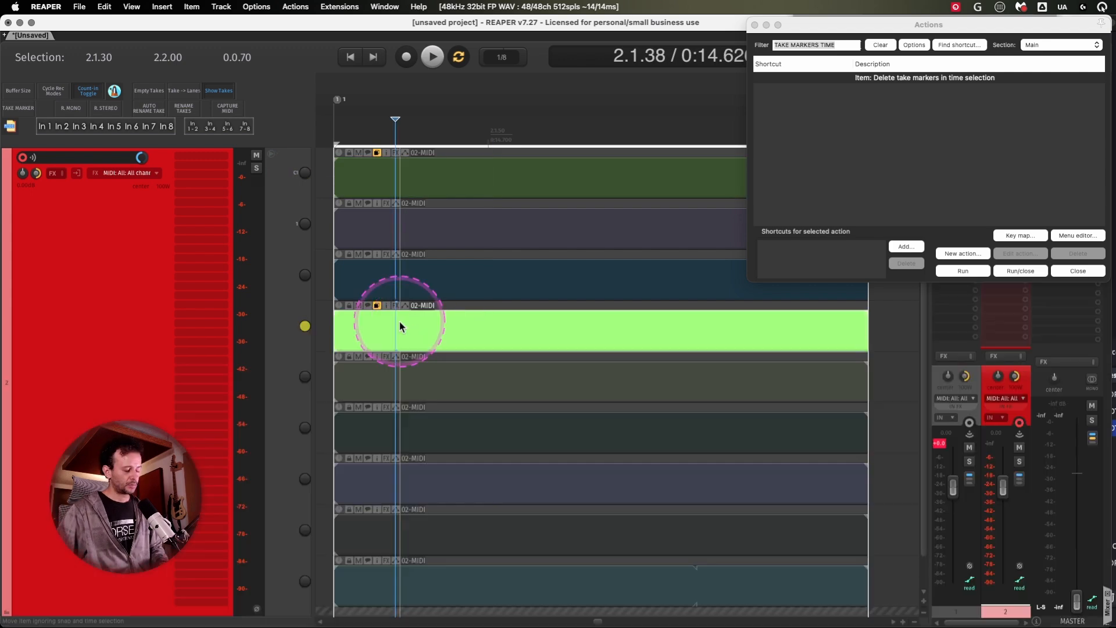
key("shift+m")
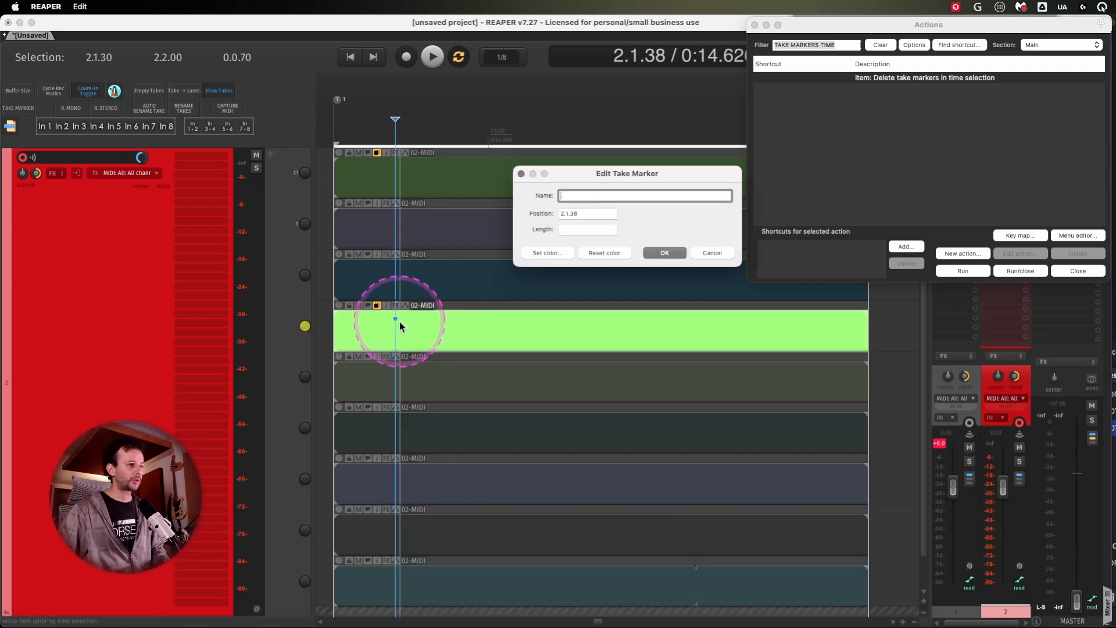
type("1")
key("Return")
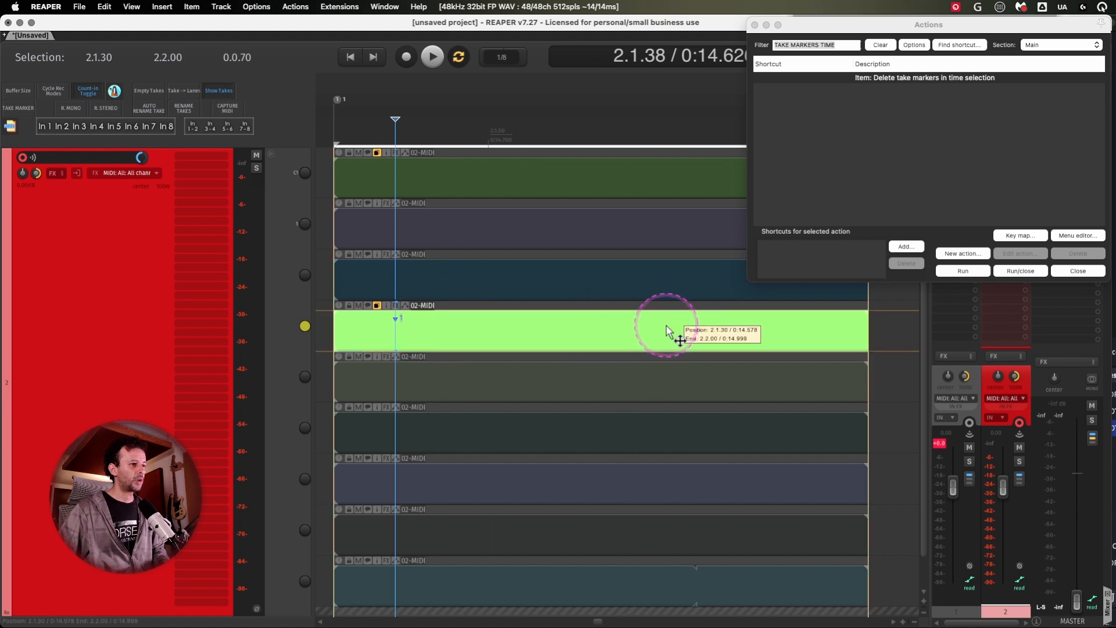
- Add a take marker at 2.1.73 on the green lane and one named 5 at 2.1.55 on the gray lane beneath it
left_click(666, 327)
key("shift+m")
type("1")
key("Return")
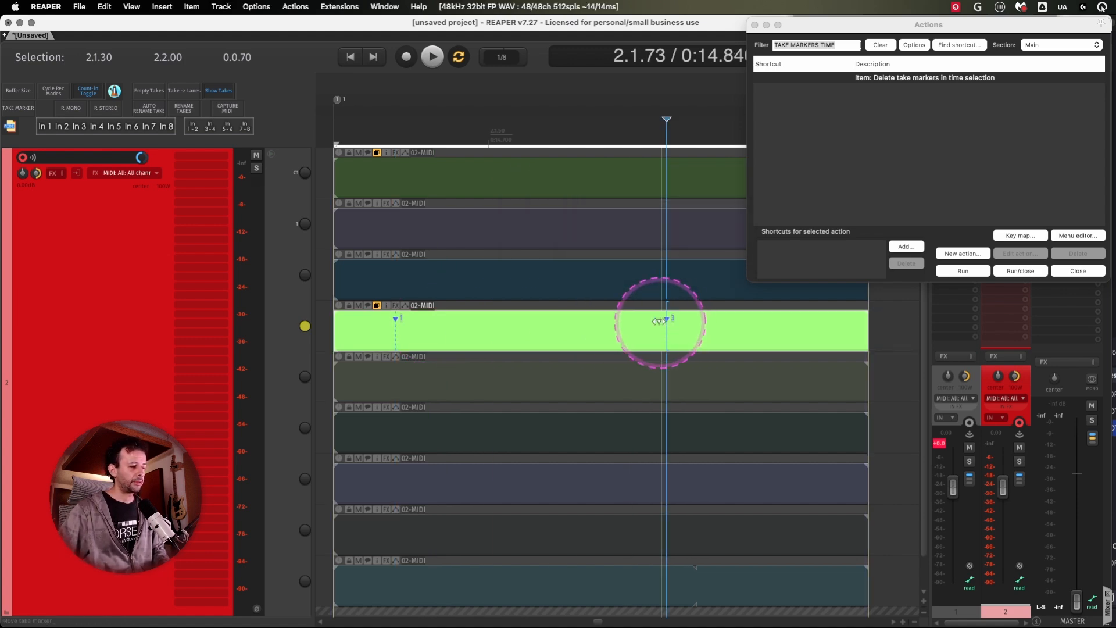
left_click(528, 376)
key("shift+m")
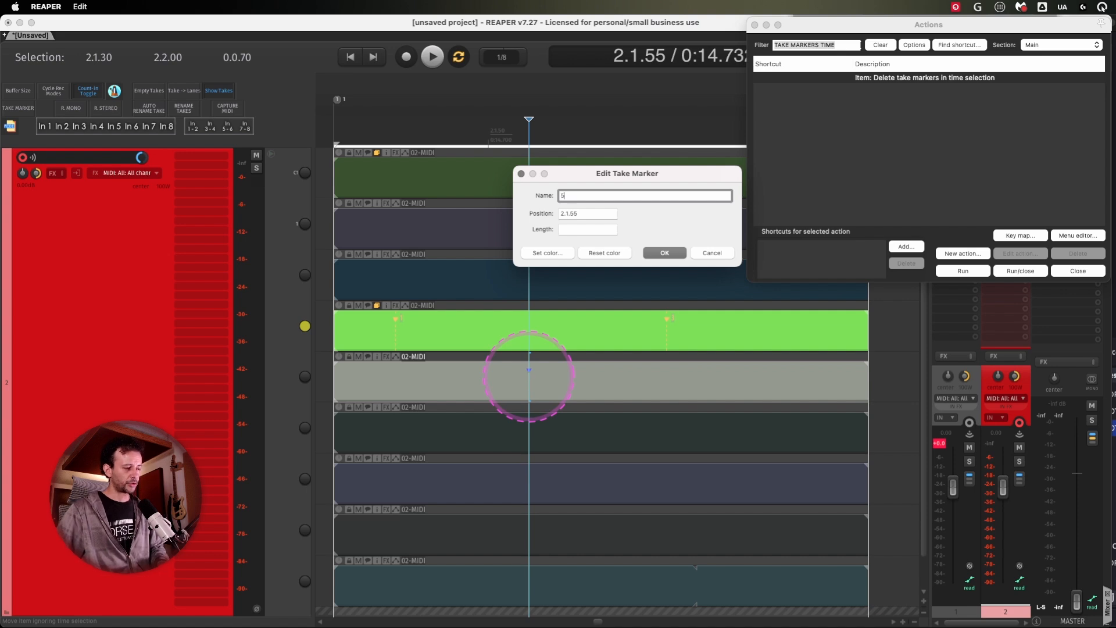
key("Return")
- Activate the comp lane and comp in three short areas from the gray lane, the last one spanning the 2.1.55 take marker
left_click(305, 173)
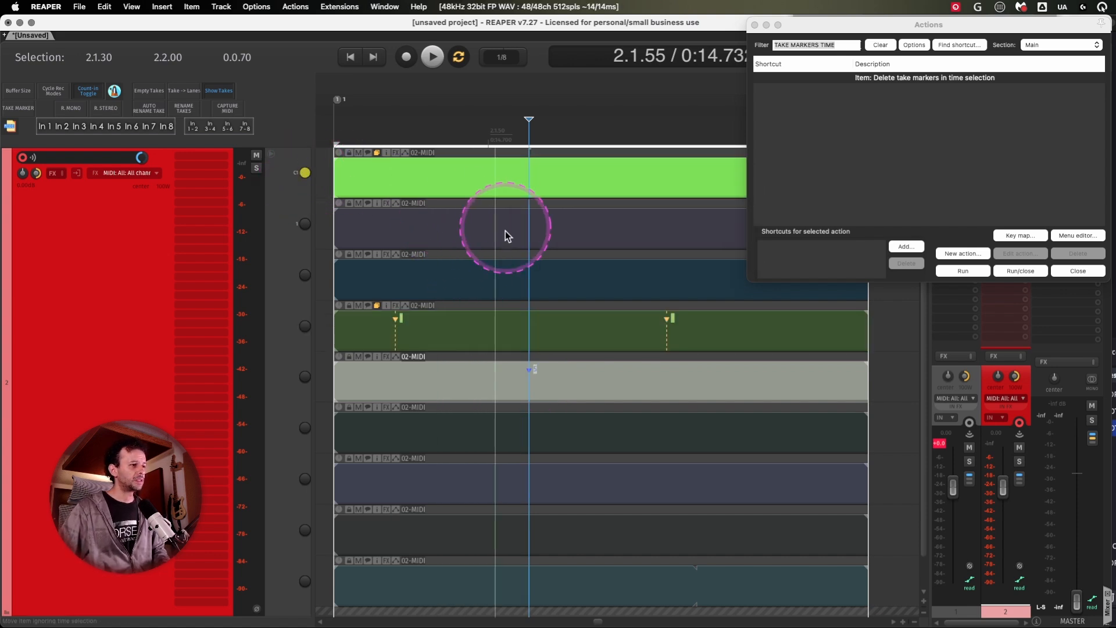
left_click(305, 173)
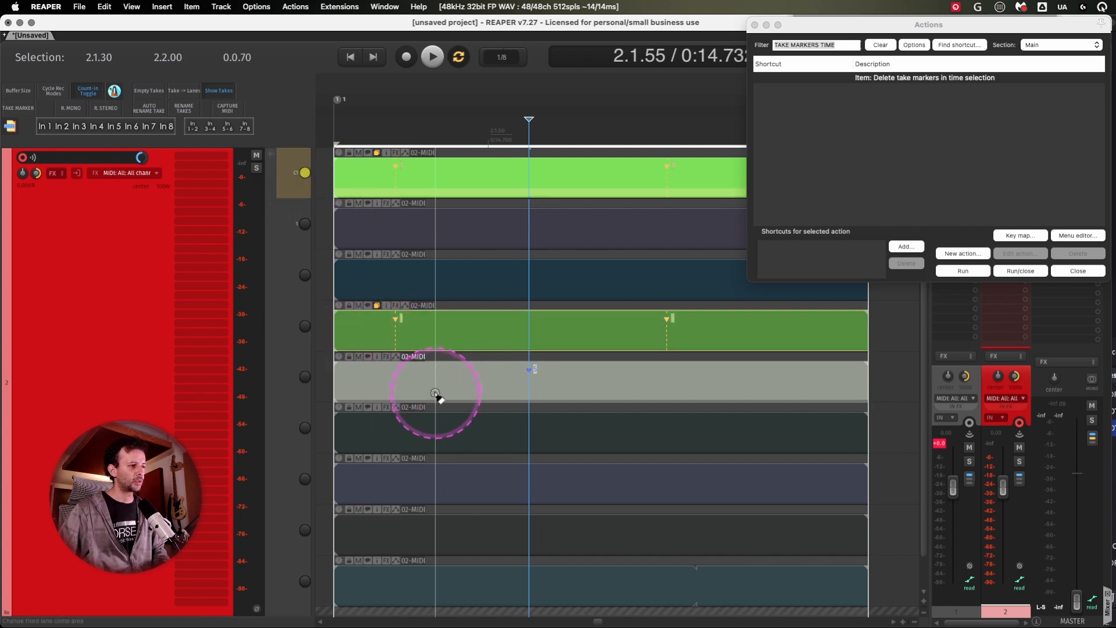
left_click_drag(434, 387, 486, 384)
left_click_drag(385, 382, 418, 379)
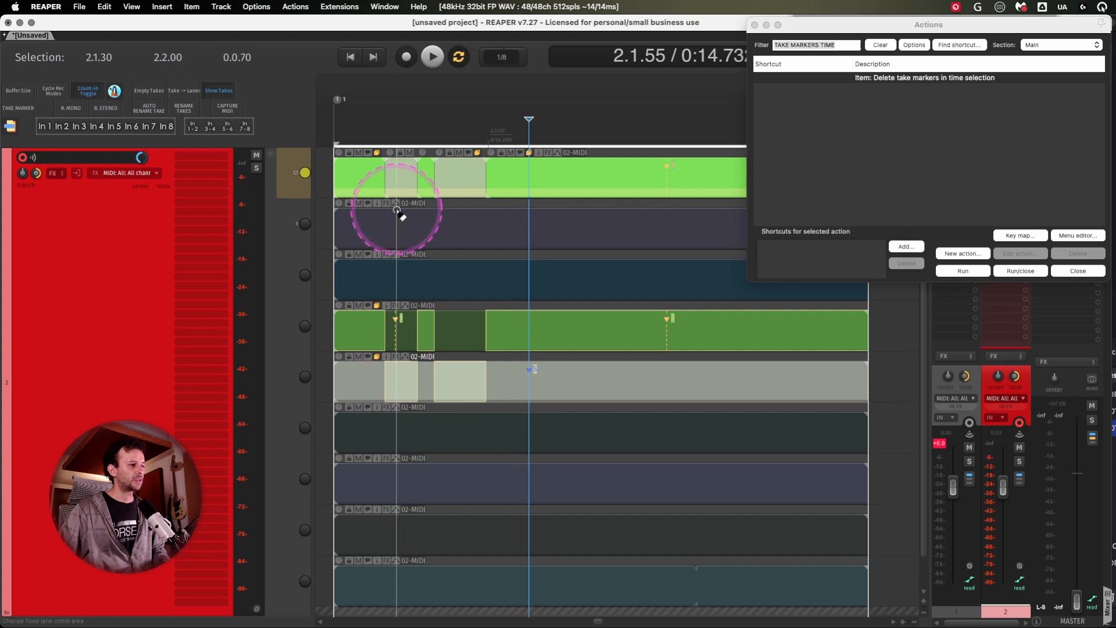
left_click_drag(513, 378, 557, 381)
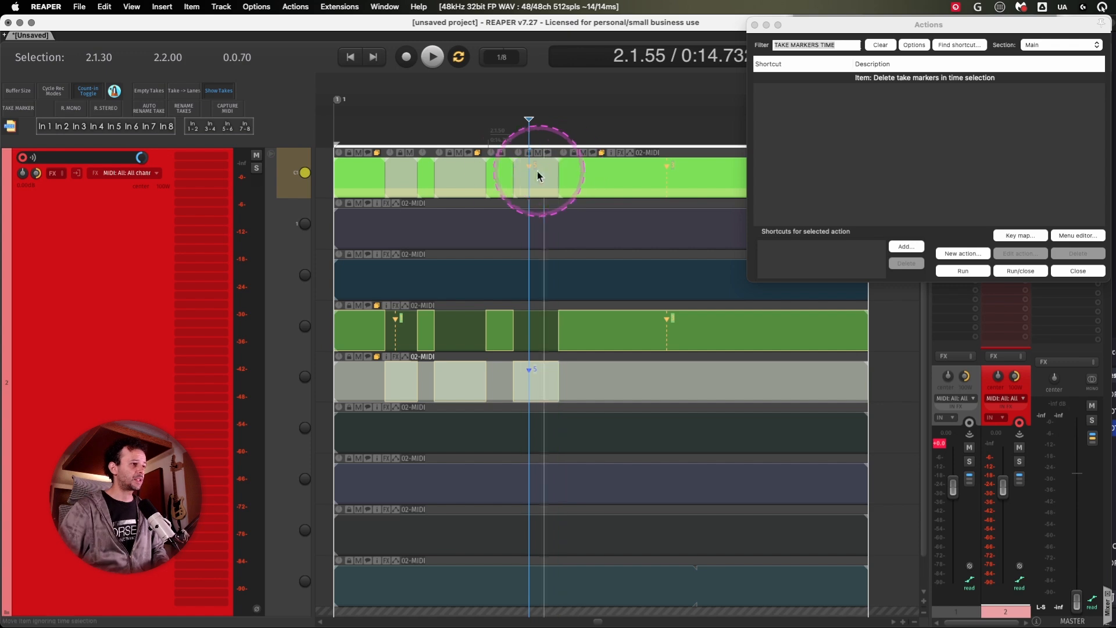
- Add a take marker named 7979 at 2.1.46 on the gray segment in the comp lane
left_click(455, 170)
key("shift+m")
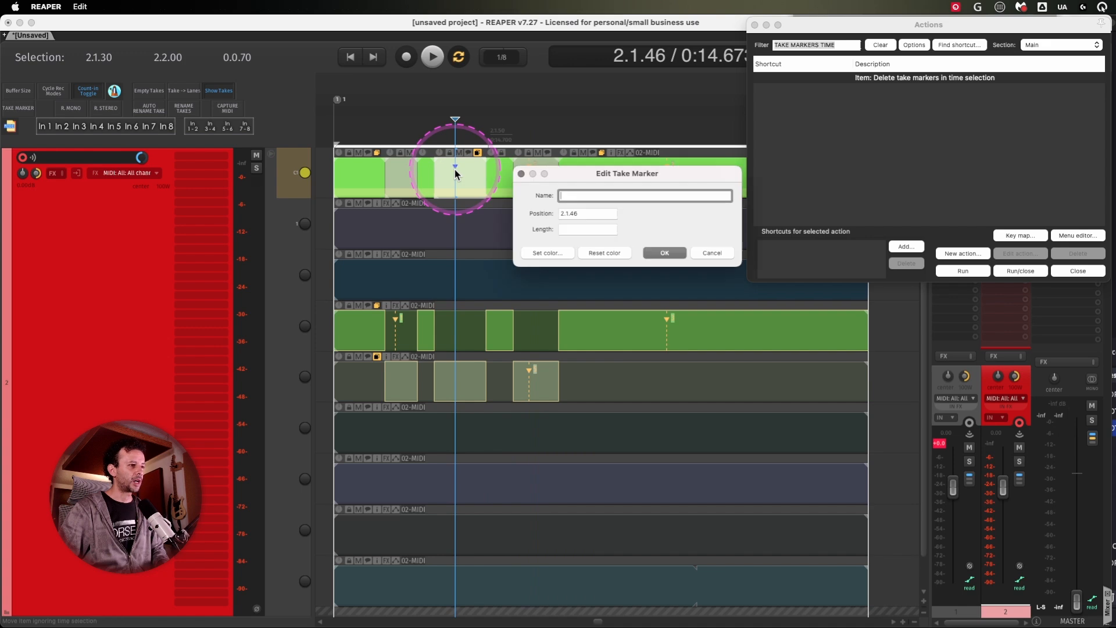
type("7979")
key("Return")
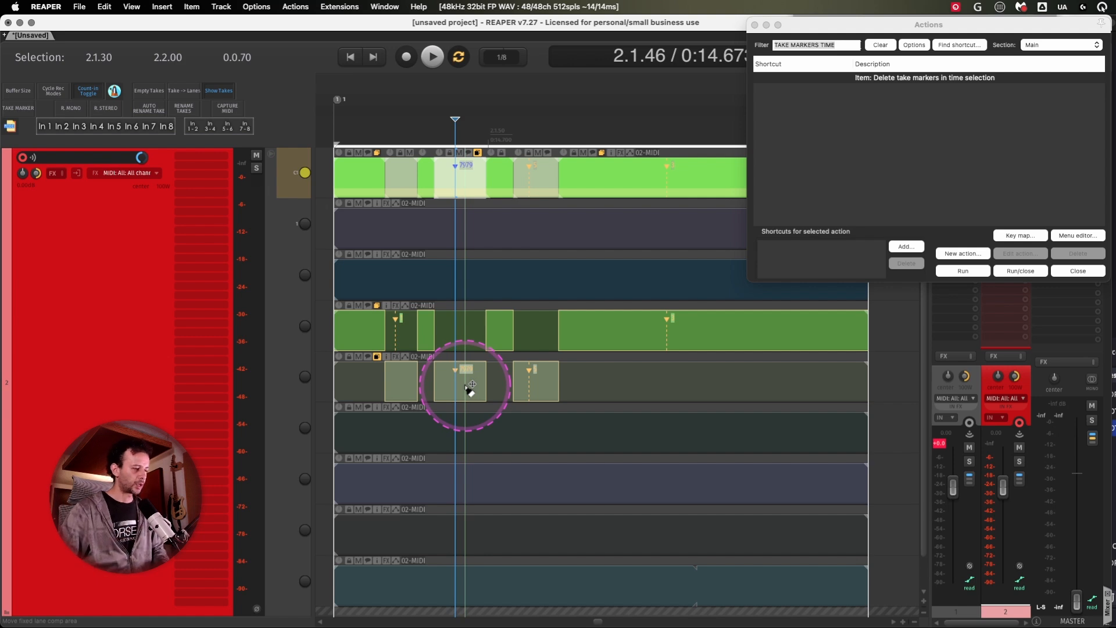
- Comp the gray lane over the 2.1.73 marker, the blue lane over the middle markers, and the gray lane again over marker 7979
left_click_drag(656, 381, 733, 380)
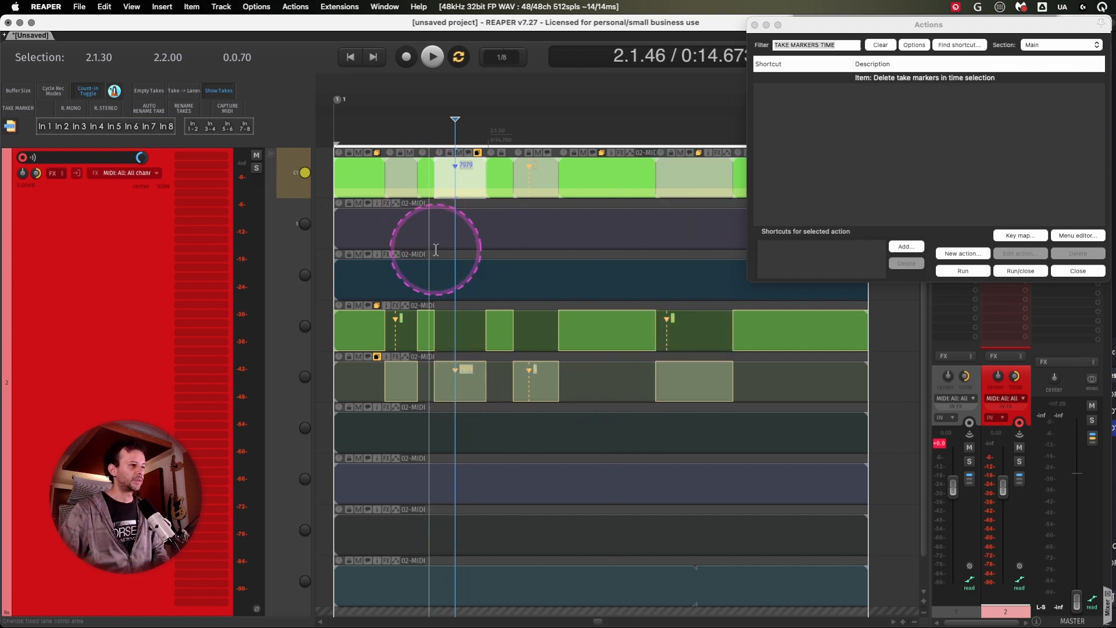
left_click_drag(412, 277, 566, 281)
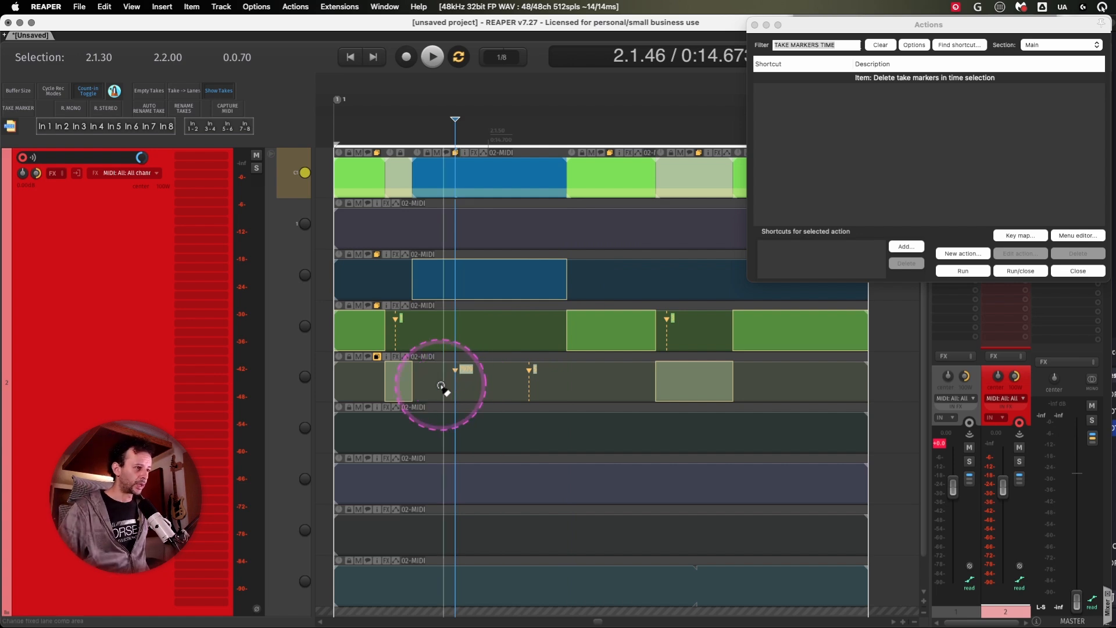
left_click_drag(442, 380, 505, 383)
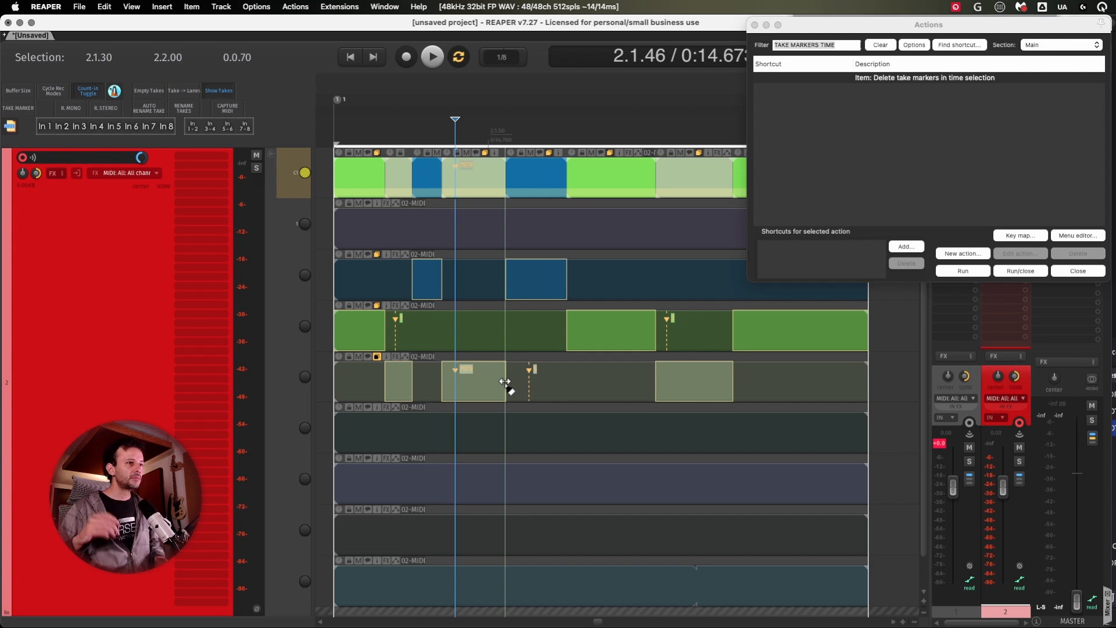
- Consult the Obsidian checklist and set the length of take marker 5 in the blue comp segment to 4
key("super+Tab")
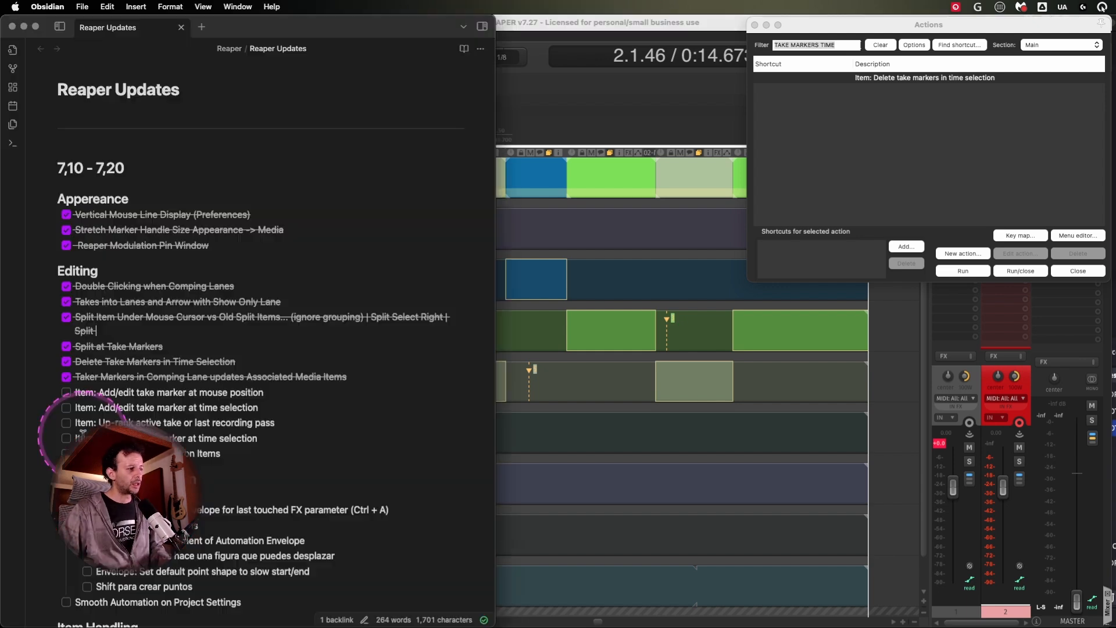
scroll(88, 330, "down", 5)
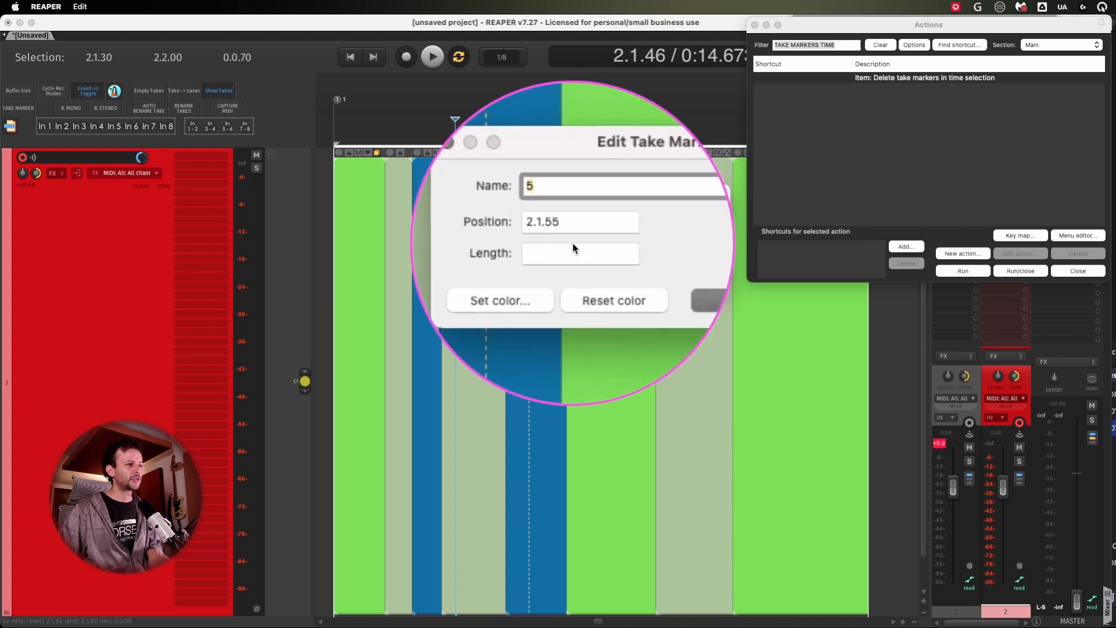
left_click(575, 247)
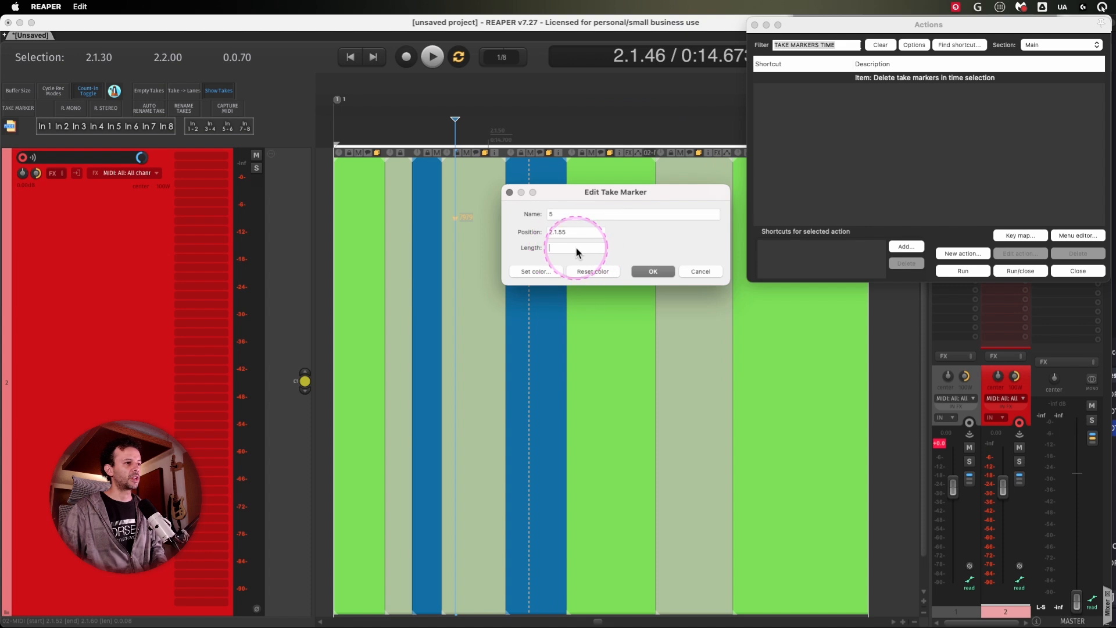
type("4")
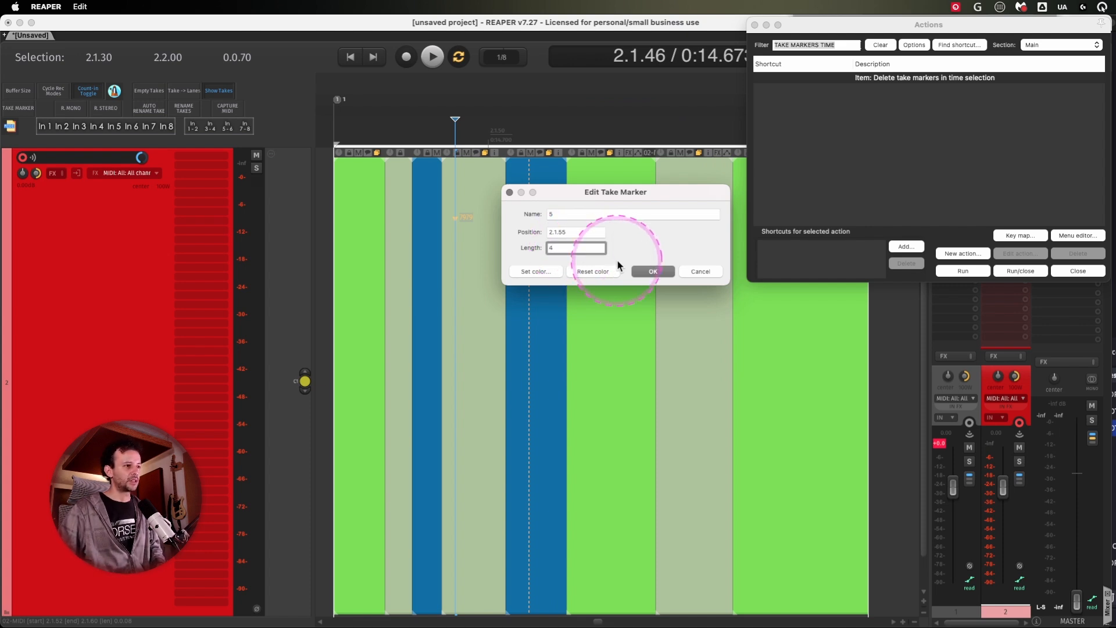
left_click(654, 271)
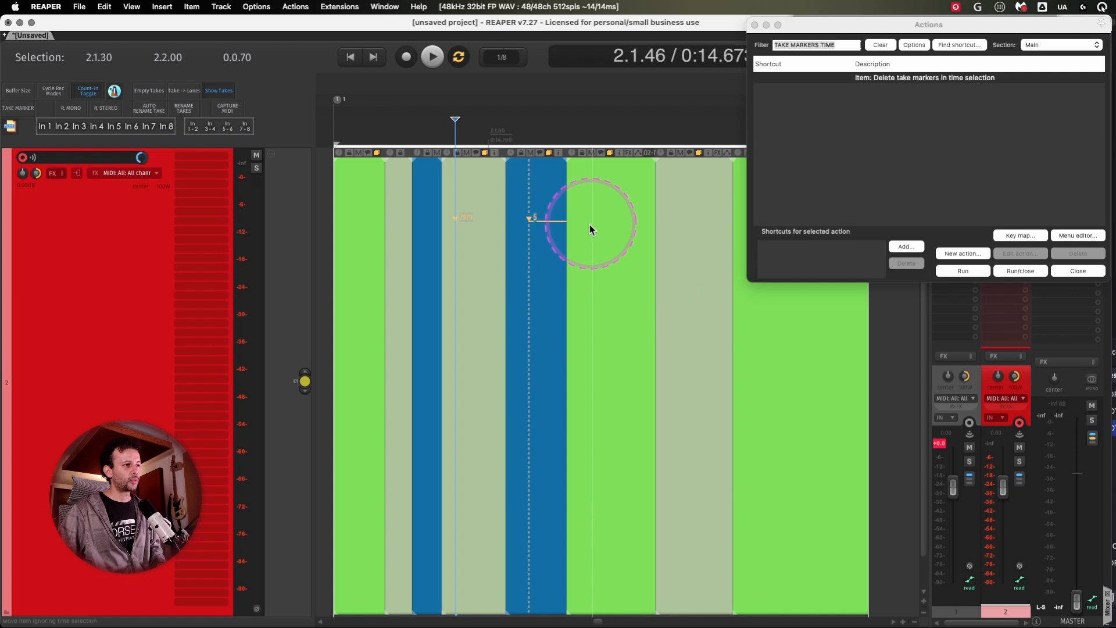
- Extend the blue comp segment over the neighbouring green segment and lengthen its take marker 5 to span the enlarged area
left_click_drag(566, 232, 660, 233)
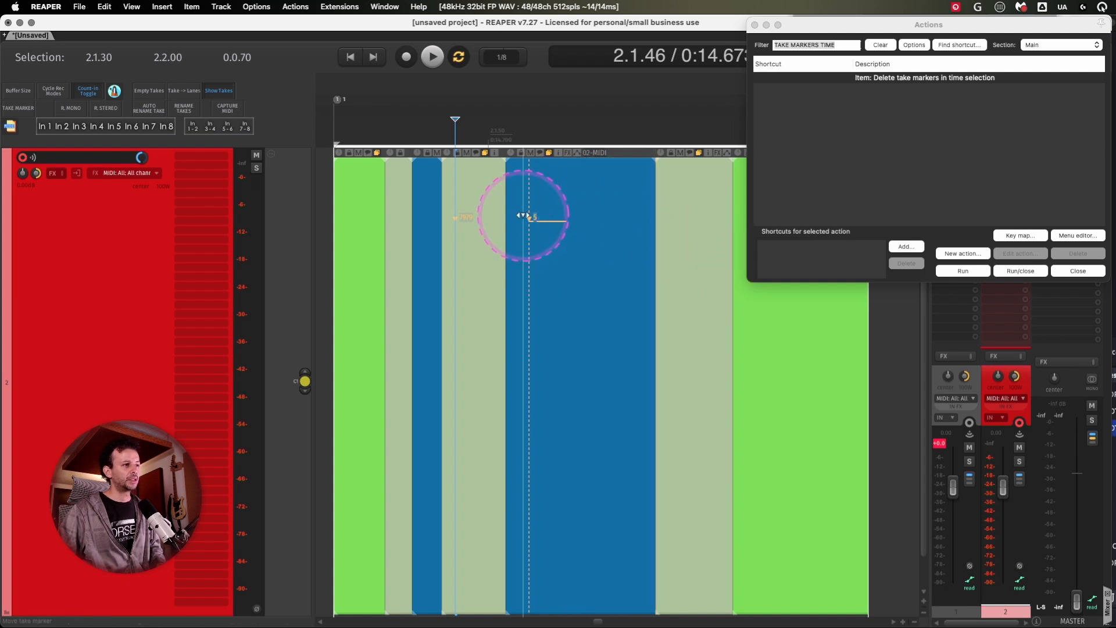
double_click(548, 203)
double_click(595, 248)
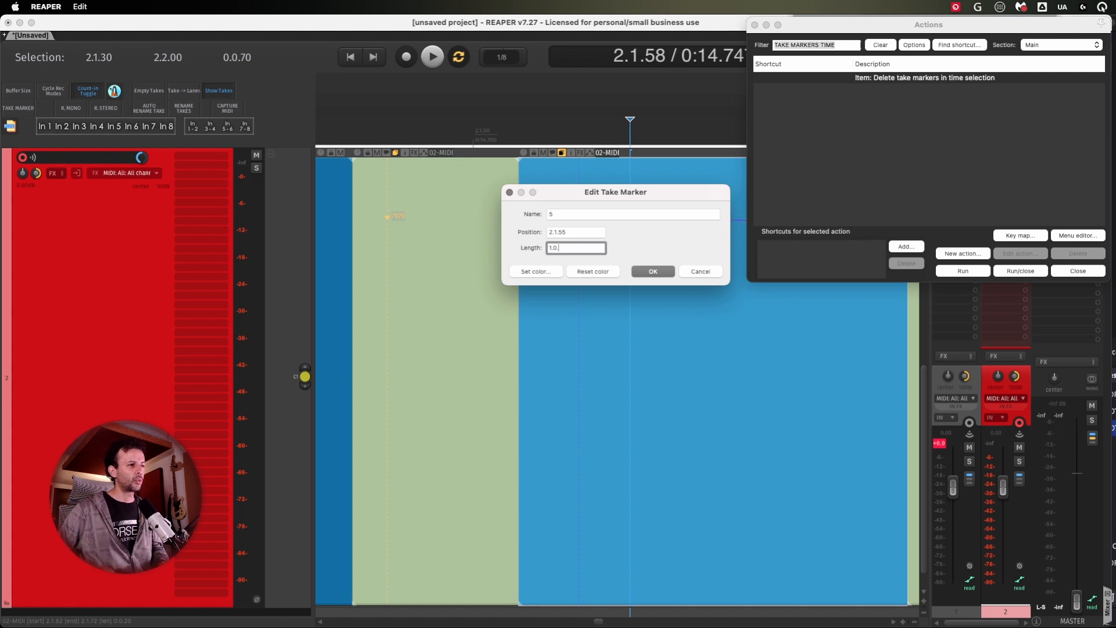
left_click(663, 273)
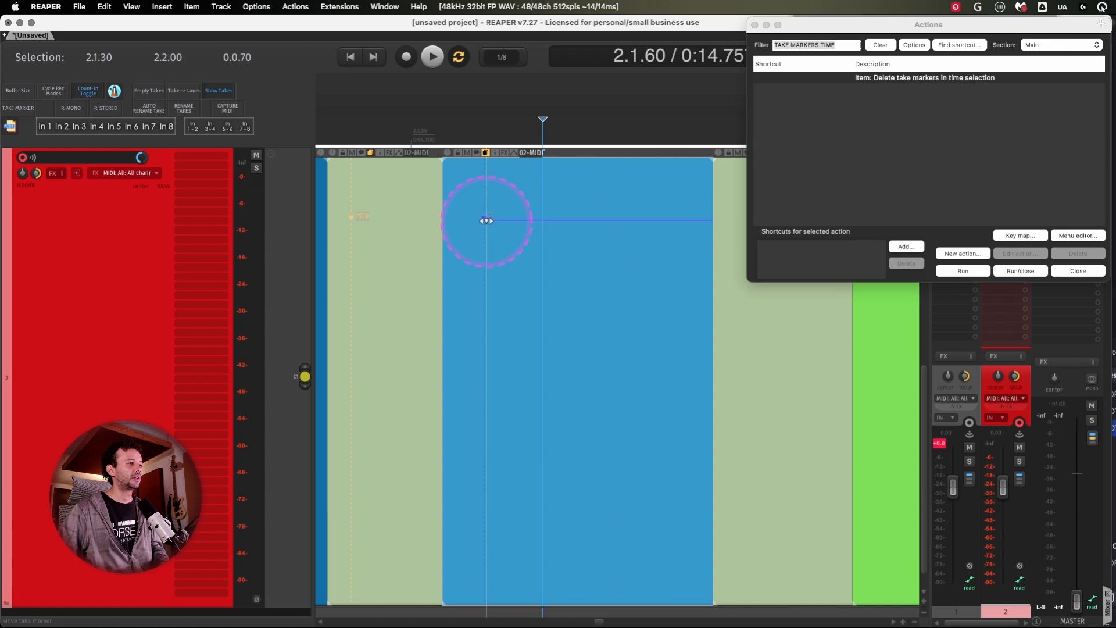
- Look at the colour choices in take marker 5's settings, leaving its colour as it is
double_click(486, 221)
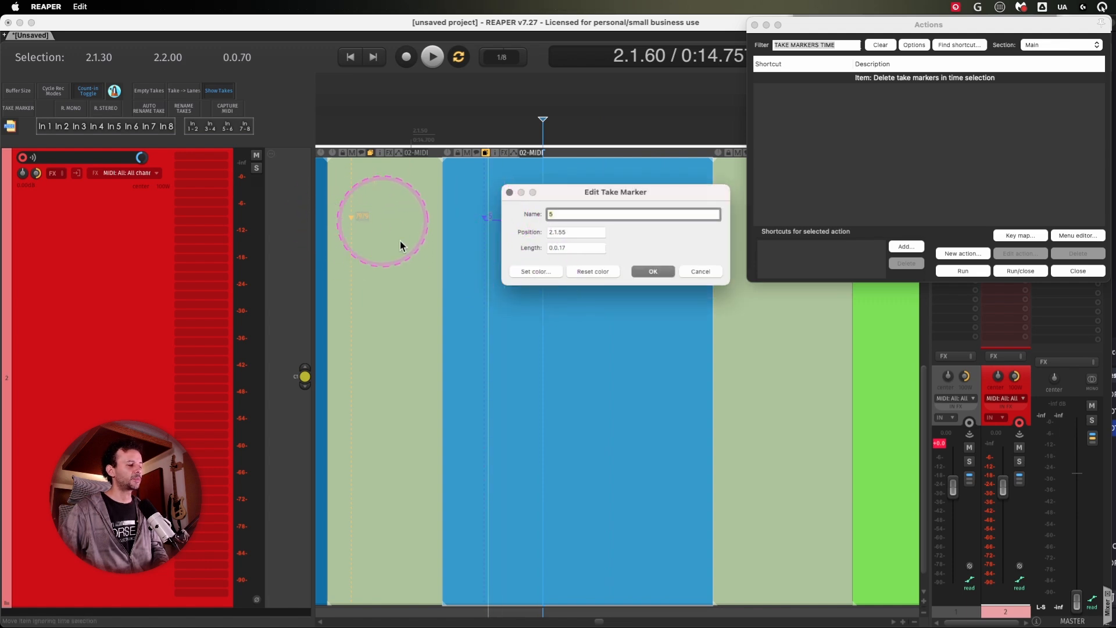
left_click(535, 272)
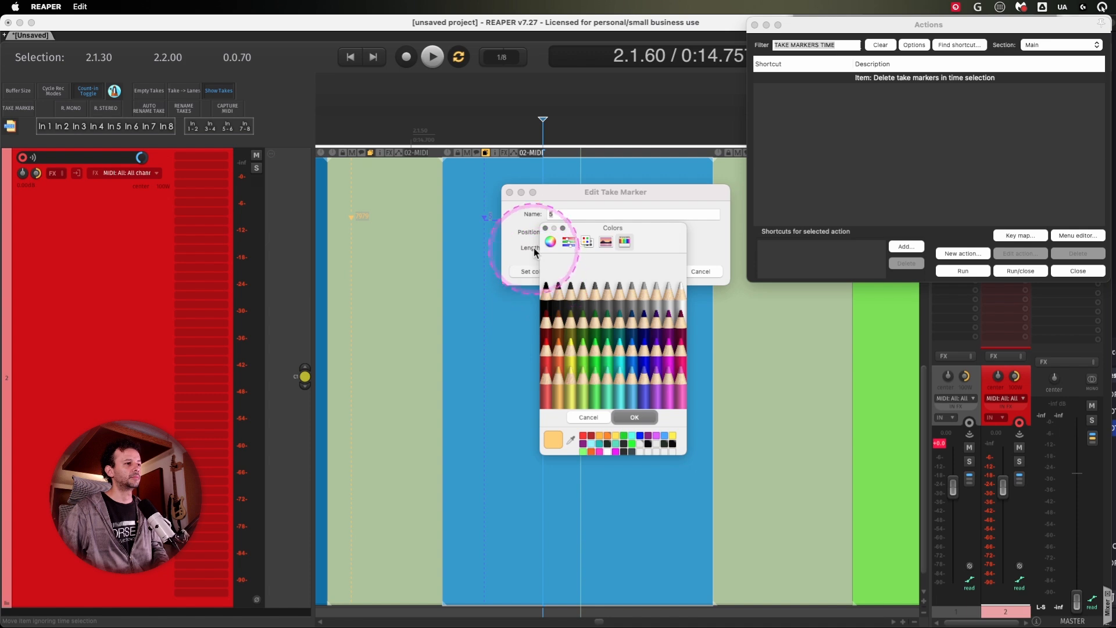
left_click(546, 229)
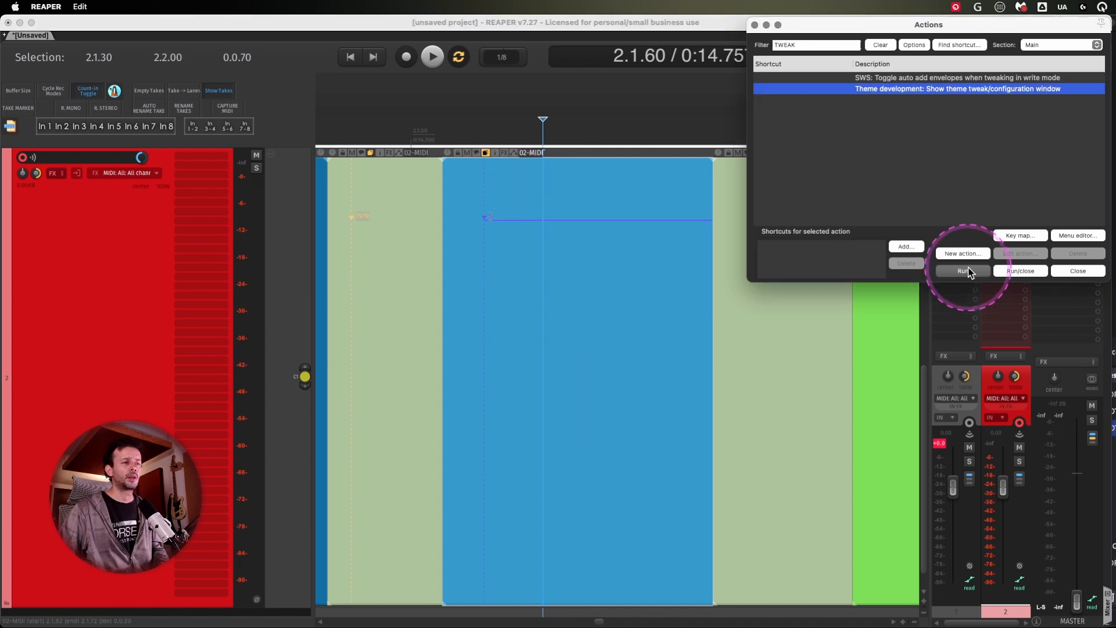
- Run the action Theme development: Show theme tweak/configuration window and filter the theme settings for TAKE MARKER
left_click(963, 270)
left_click(198, 87)
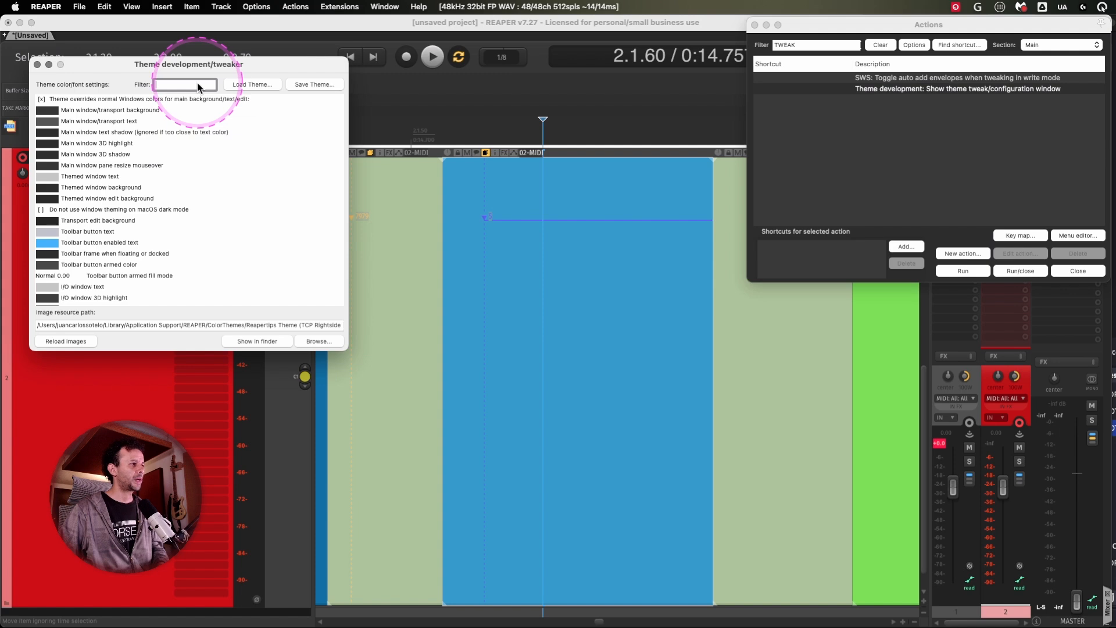
type("TAKE MARKER")
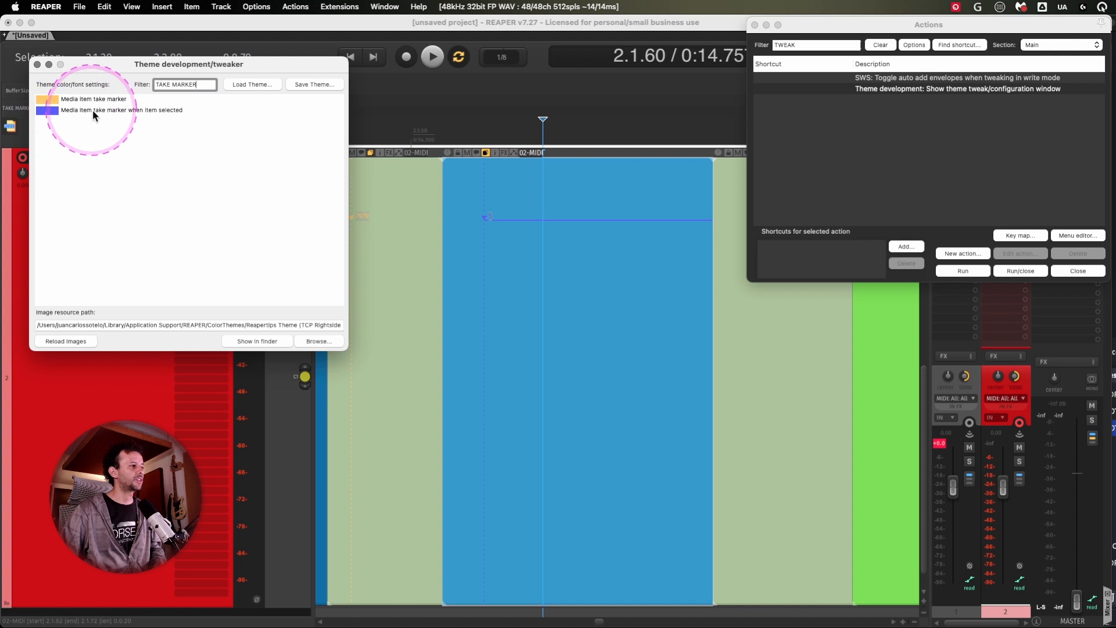
- Compare the take marker colours by alternately selecting the gray and blue comp segments, and close the theme tweaker
left_click(406, 216)
left_click(519, 200)
left_click(403, 197)
left_click(536, 195)
left_click(394, 201)
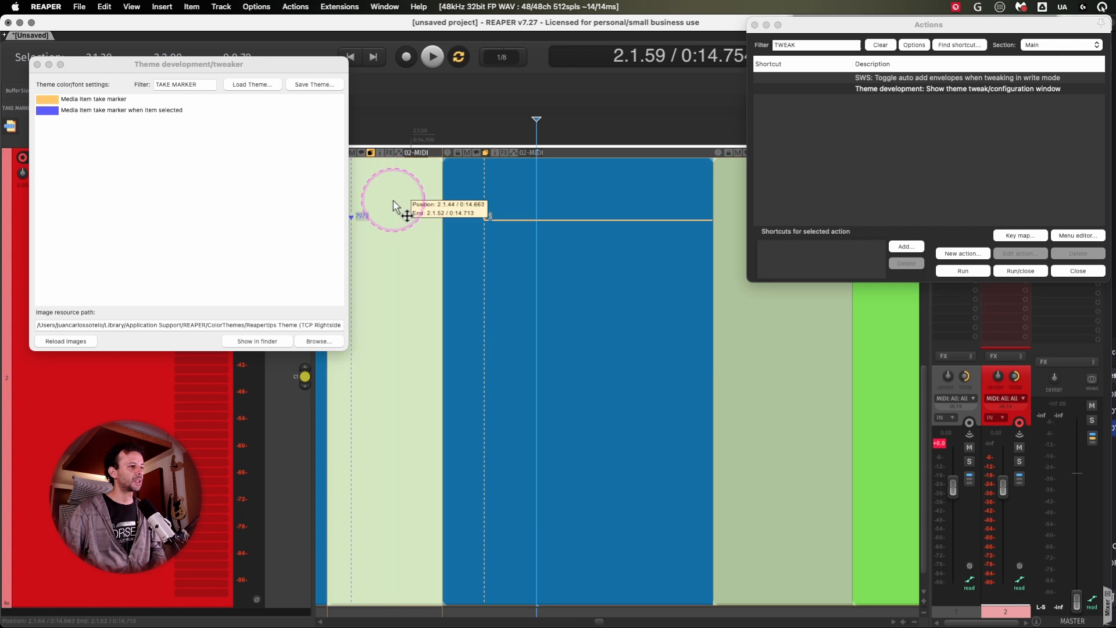
left_click(559, 196)
left_click(399, 196)
left_click(537, 195)
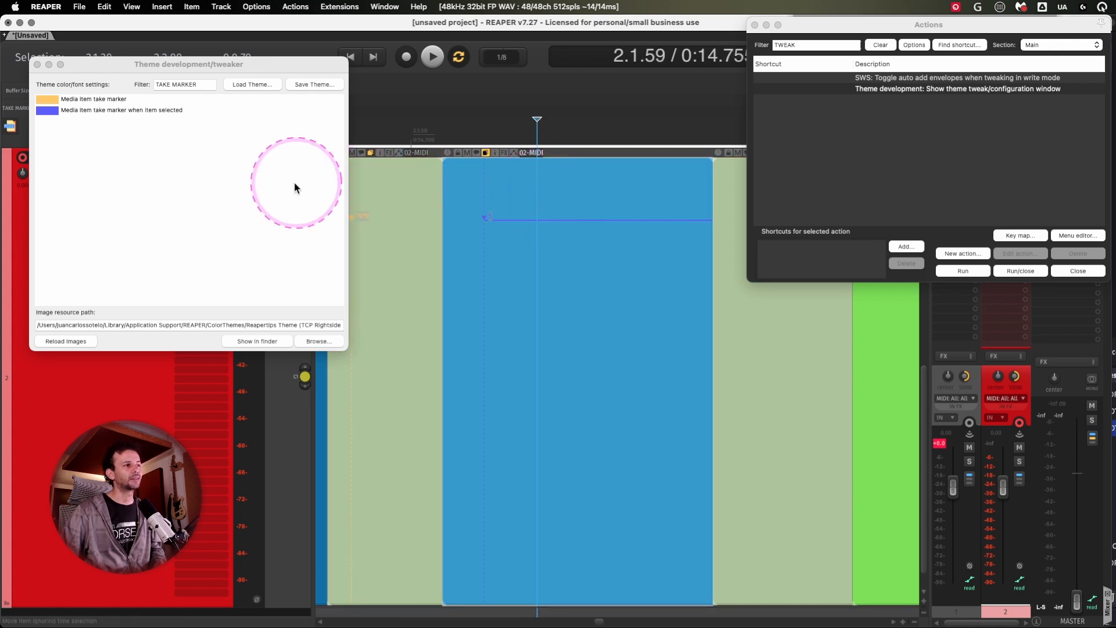
left_click(424, 207)
left_click(38, 64)
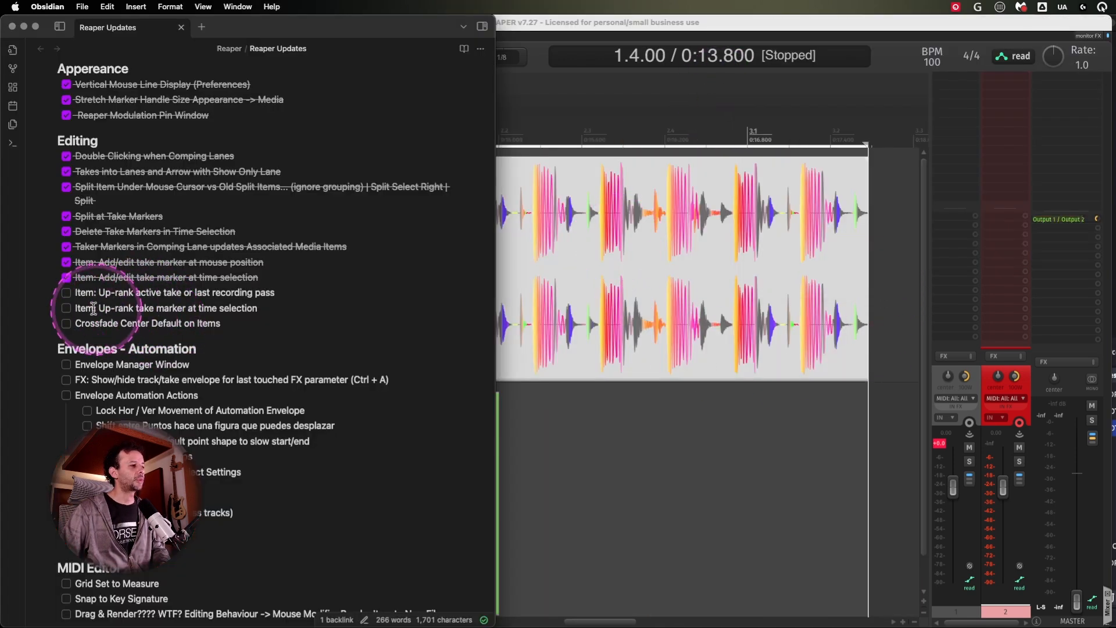
- In the Obsidian checklist, check off the two Up-rank items and return to REAPER
left_click(66, 308)
left_click(66, 293)
left_click(549, 200)
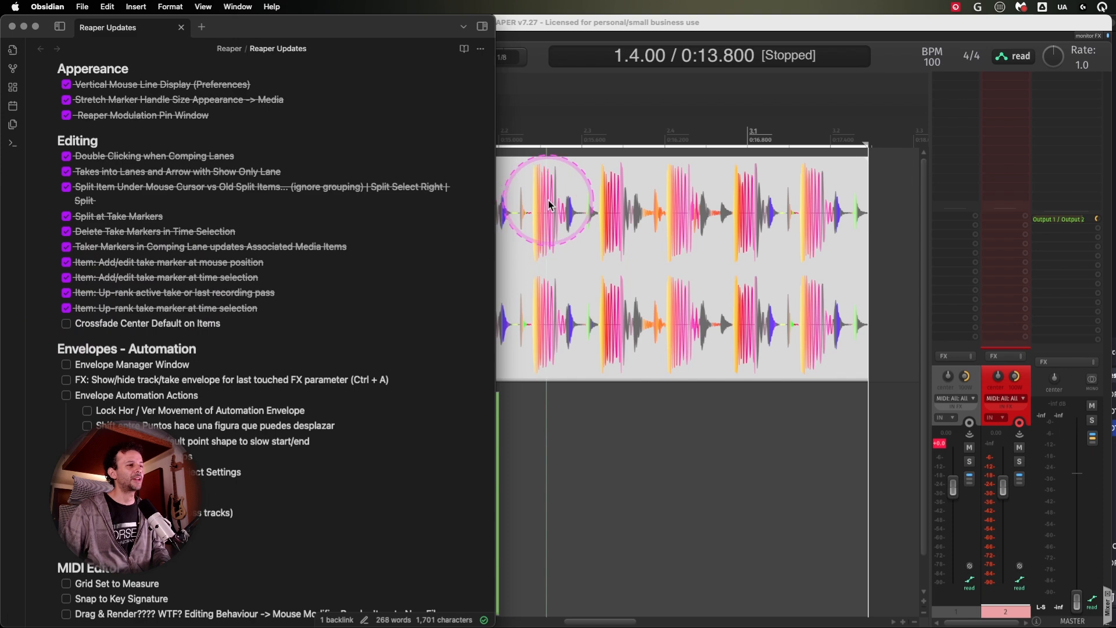
- Delete the second track, which holds the comping lanes, from the project
left_click(391, 413)
double_click(45, 442)
key("Delete")
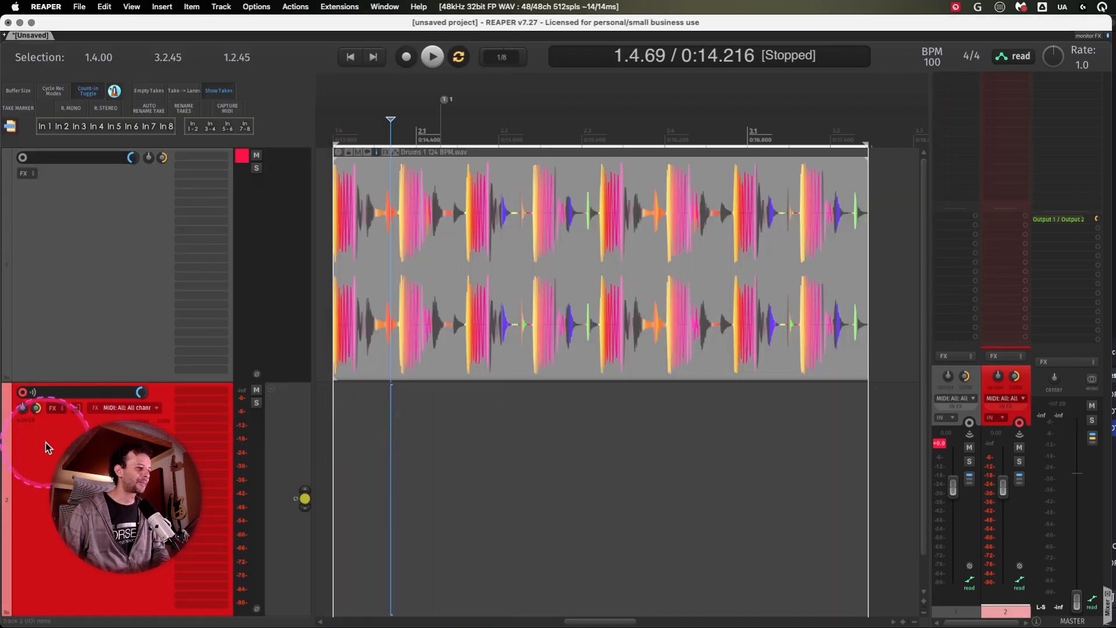
right_click(291, 463)
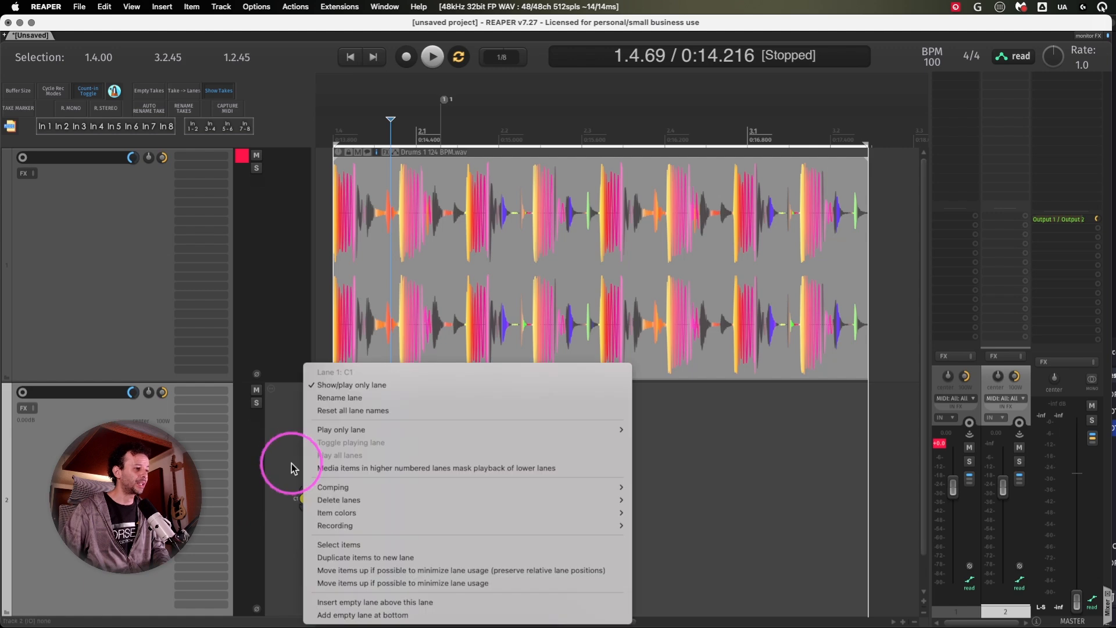
left_click(79, 472)
key("Delete")
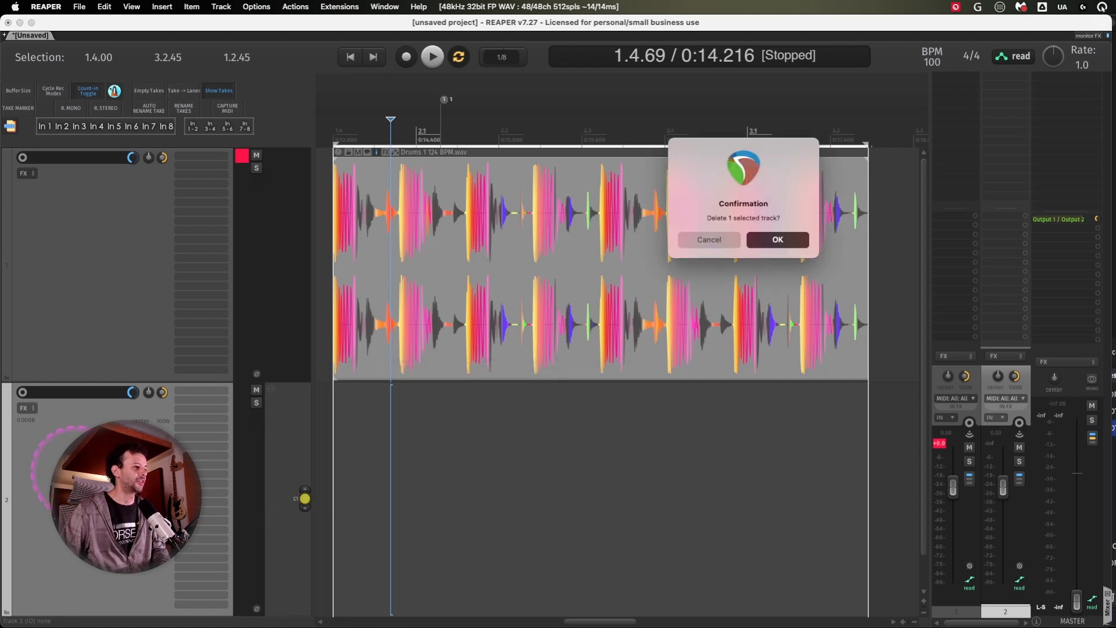
left_click(772, 241)
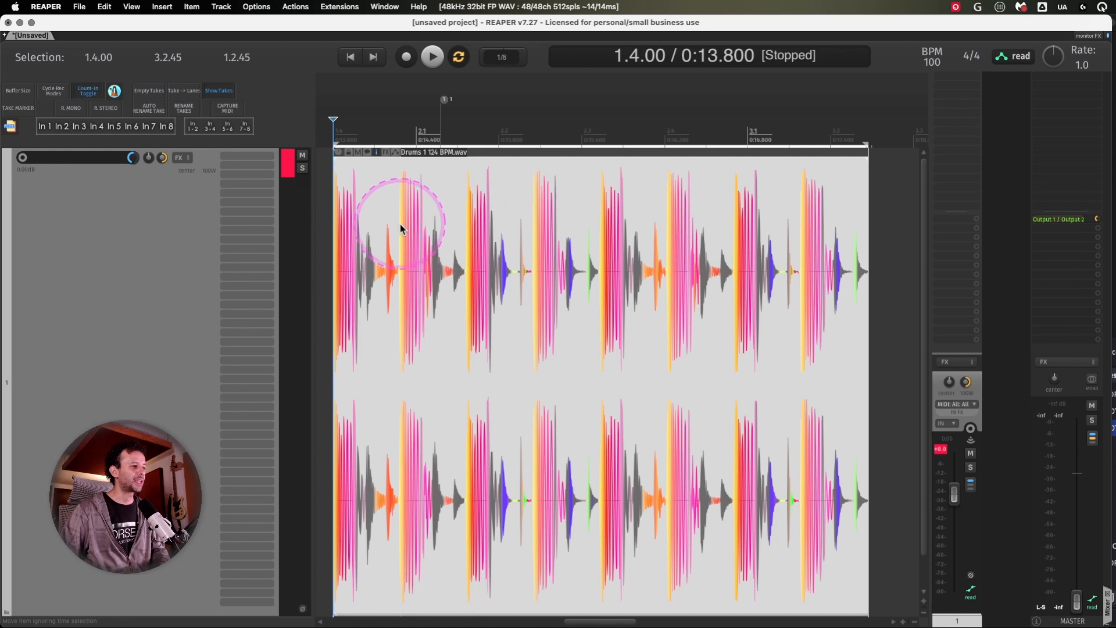
- Run Item: Cycle through up-rank/down-rank levels for active take or last recording pass repeatedly on the Drums 1 124 BPM.wav item
left_click(287, 163)
left_click(529, 195)
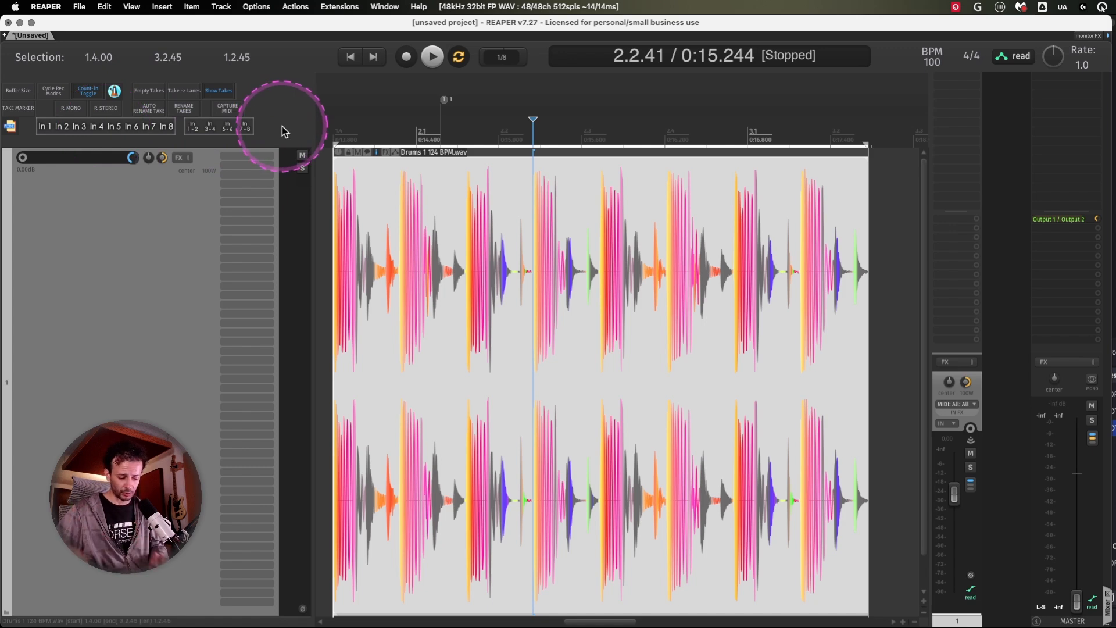
key("shift+slash")
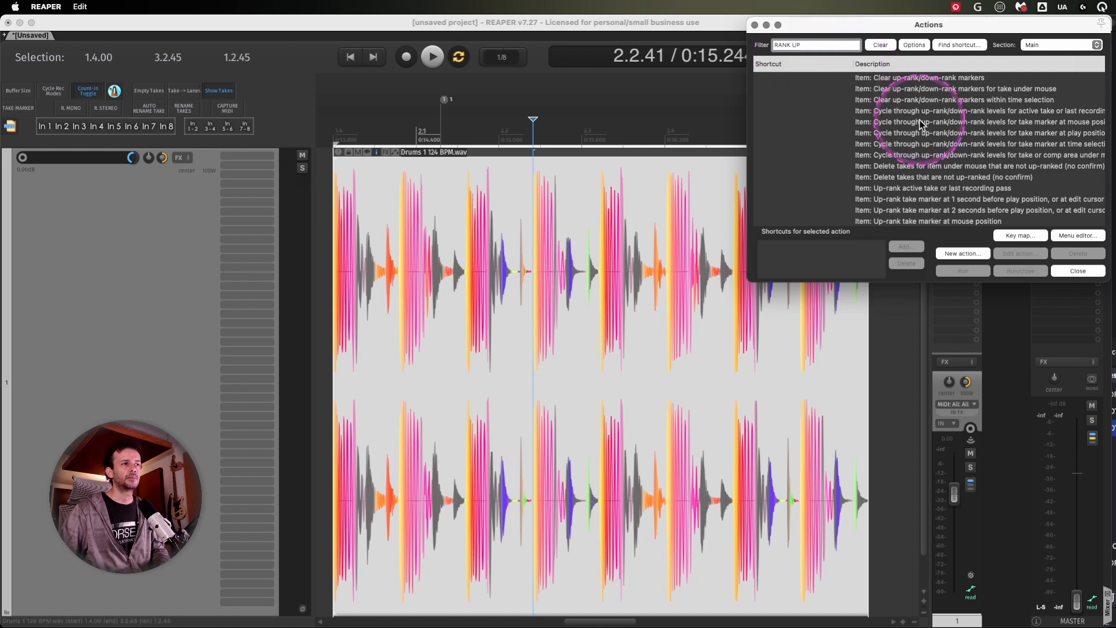
left_click(950, 112)
left_click(968, 272)
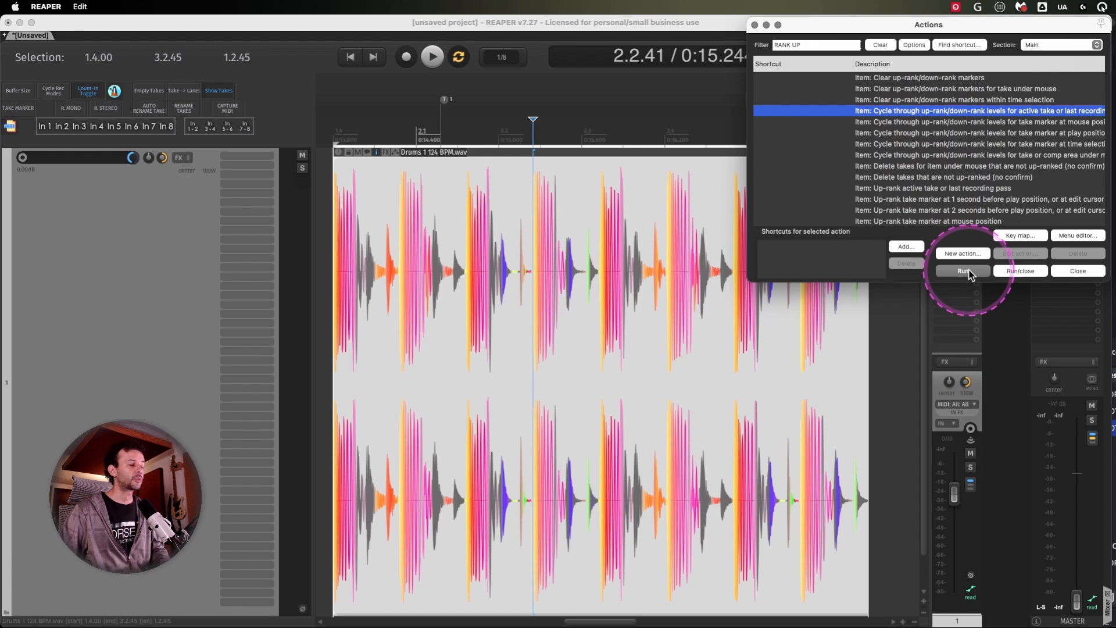
left_click(969, 270)
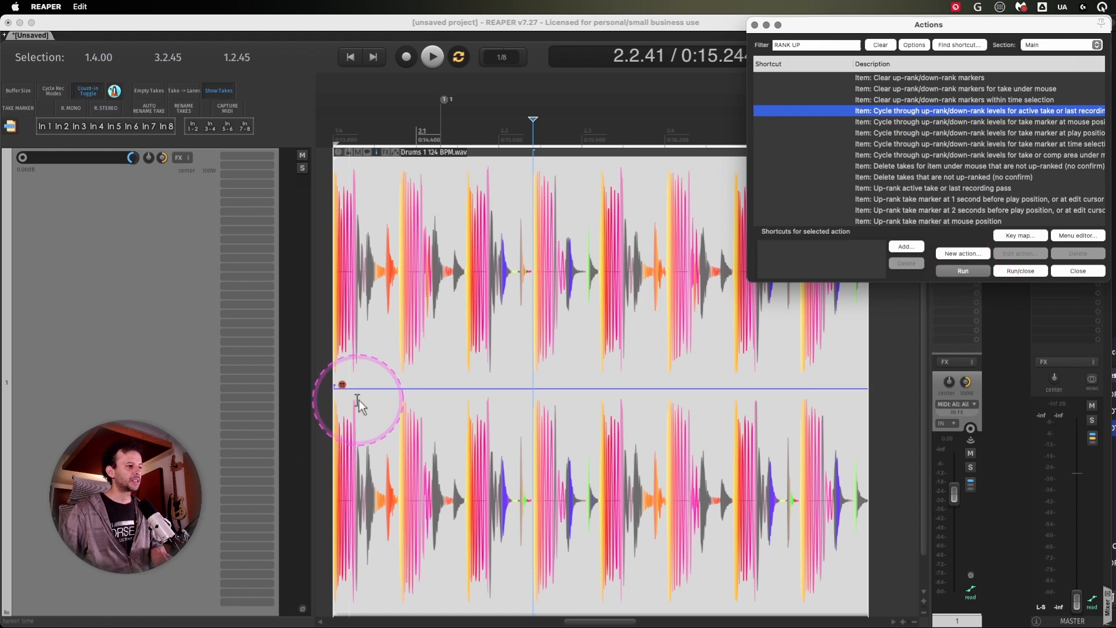
left_click(969, 267)
left_click(966, 271)
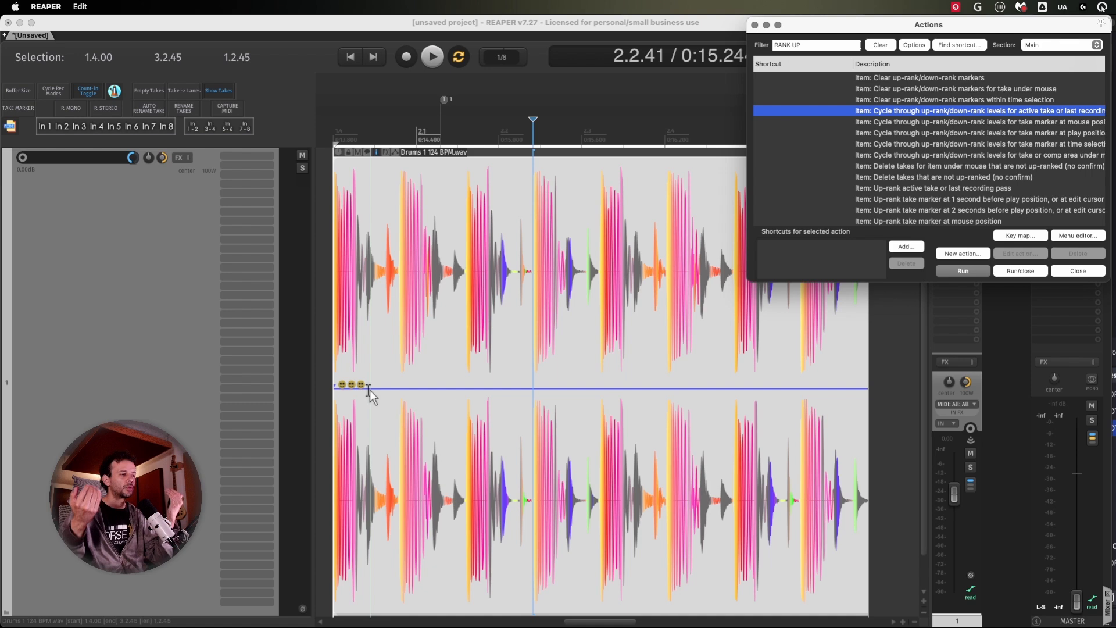
left_click(978, 272)
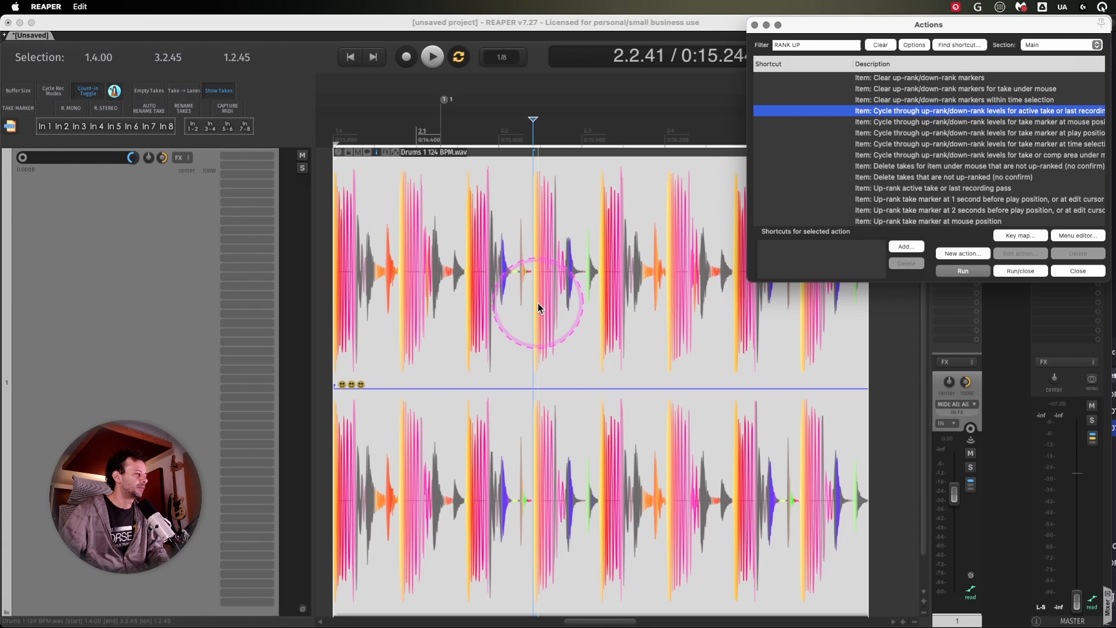
left_click(754, 25)
- Assign the action cycling up-rank/down-rank levels for take marker at mouse position to Shift left click for Media item bottom half
left_click(599, 261)
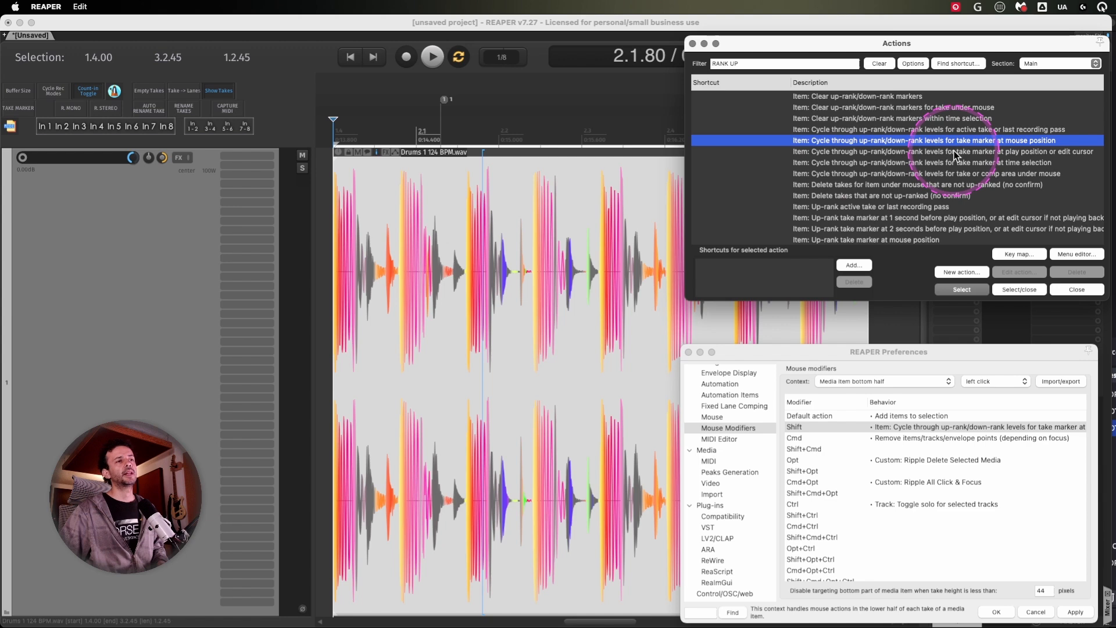
left_click(1074, 611)
- Add four up-rank take markers at different positions along the drum item using the Shift mouse modifier
left_click(441, 241)
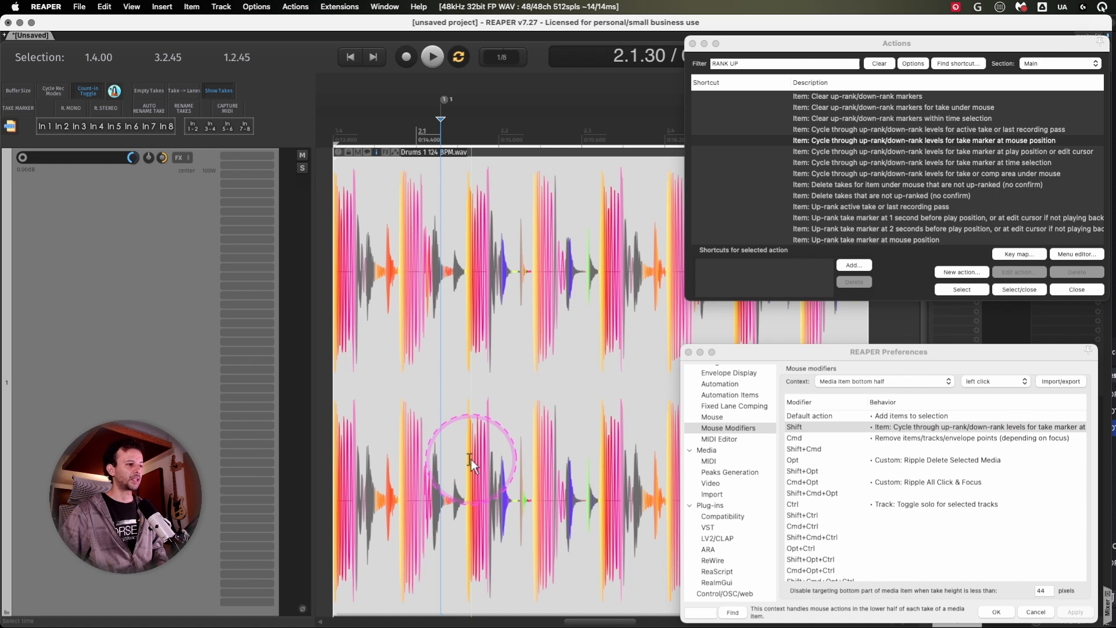
left_click(430, 525, "shift")
left_click(561, 525, "shift")
left_click(577, 524, "shift")
left_click(508, 525, "shift")
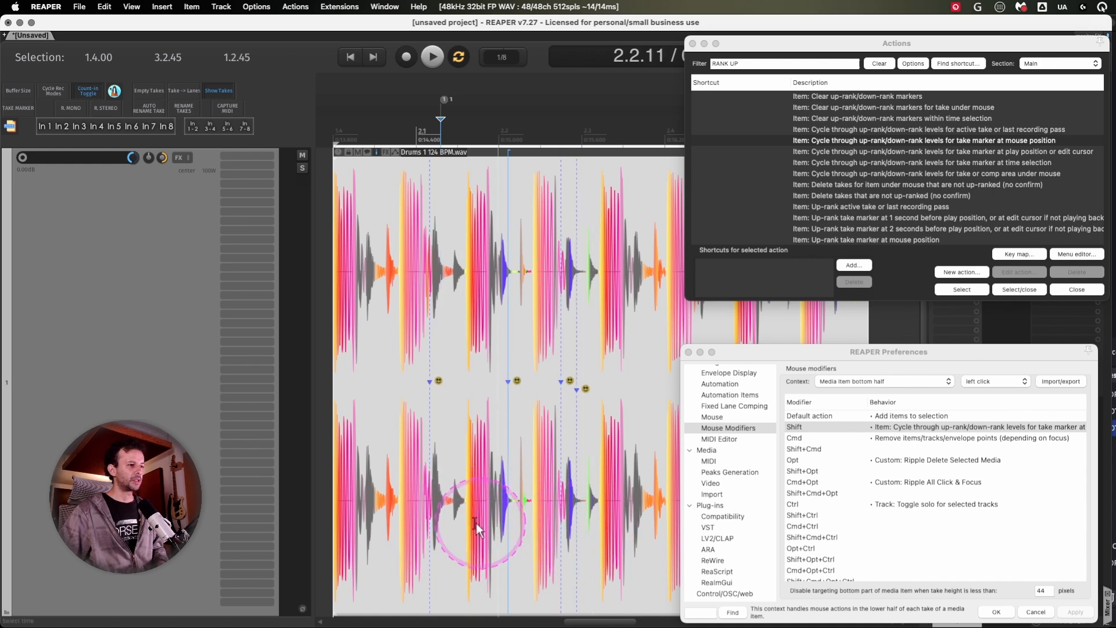
- Try further up-rank marker changes between the existing markers on the drum item and undo them
double_click(466, 518, "shift")
left_click(497, 511, "shift")
key("super+z")
key("super+z")
key("super+z")
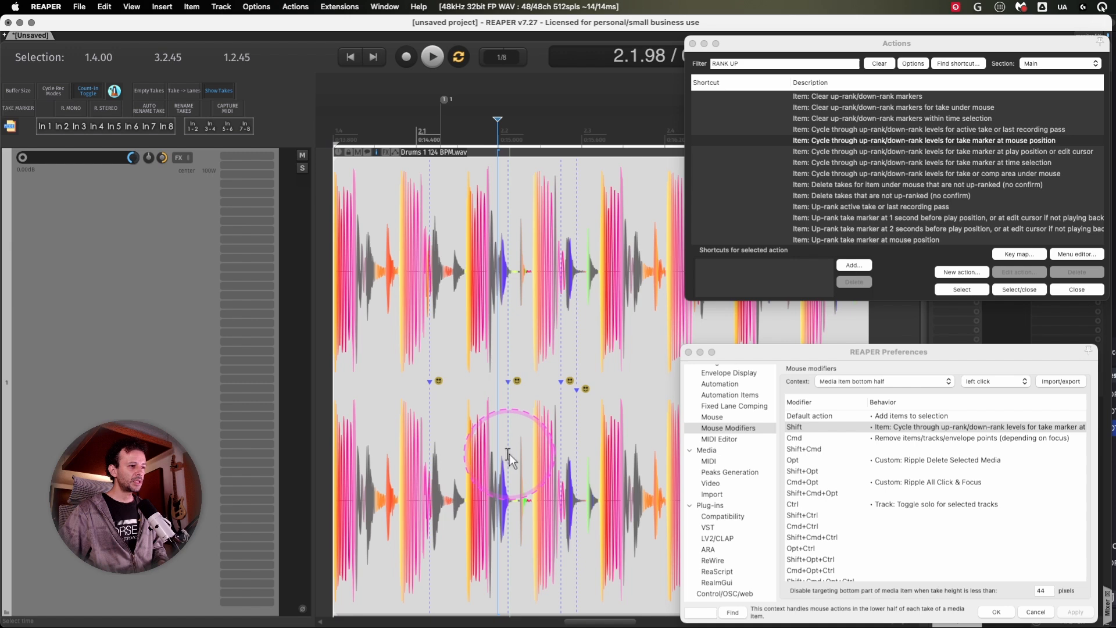
- Delete the up-rank take markers from the drum item
left_click(561, 382, "alt")
left_click(575, 385, "alt")
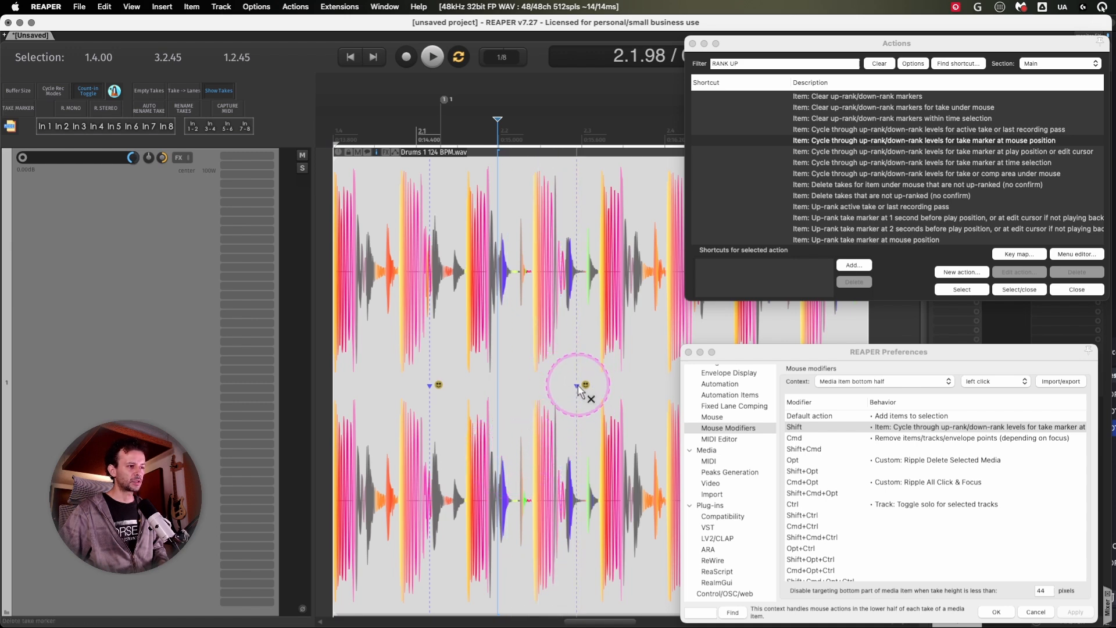
left_click(429, 384, "alt")
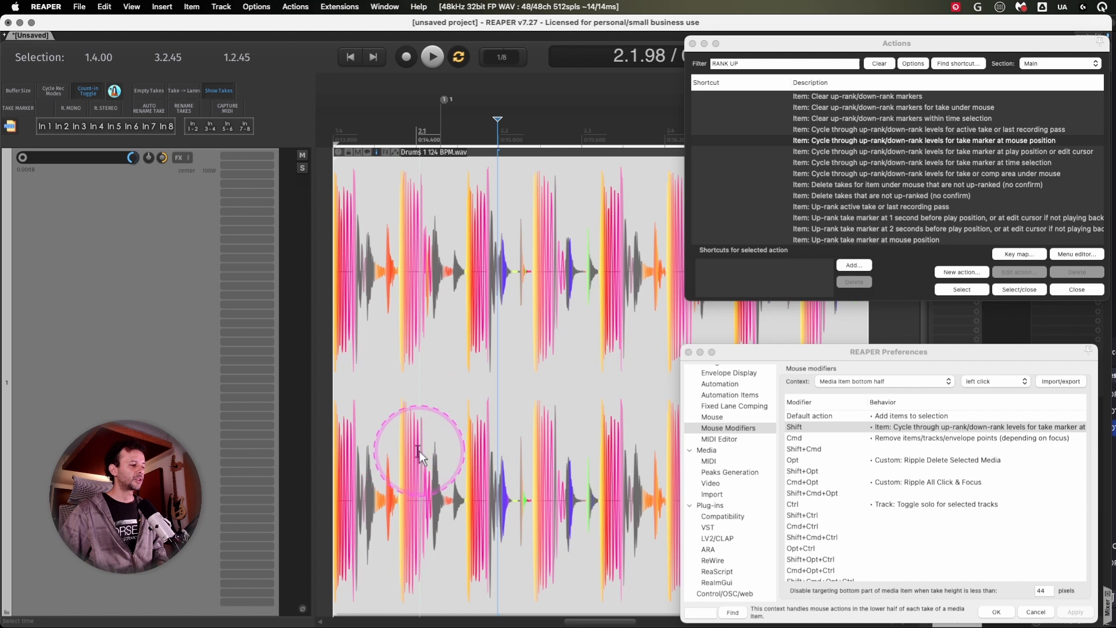
- Add three up-rank markers across the drum item using the Shift mouse modifier, and undo them
left_click(381, 471, "shift")
left_click(589, 465, "shift")
left_click(447, 474)
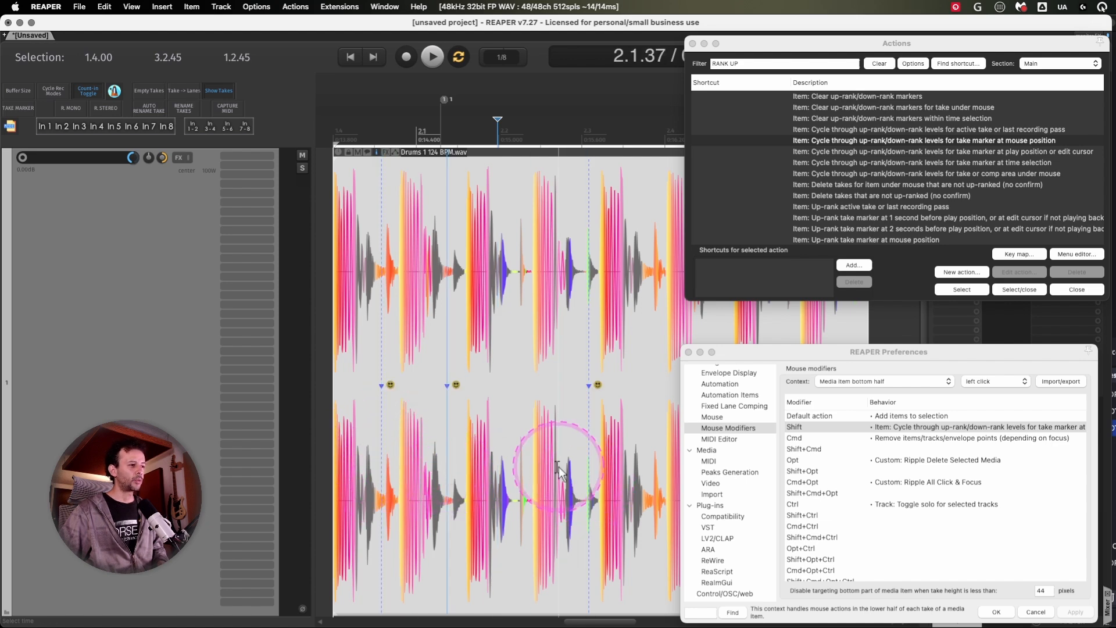
key("super+z")
key("super+z")
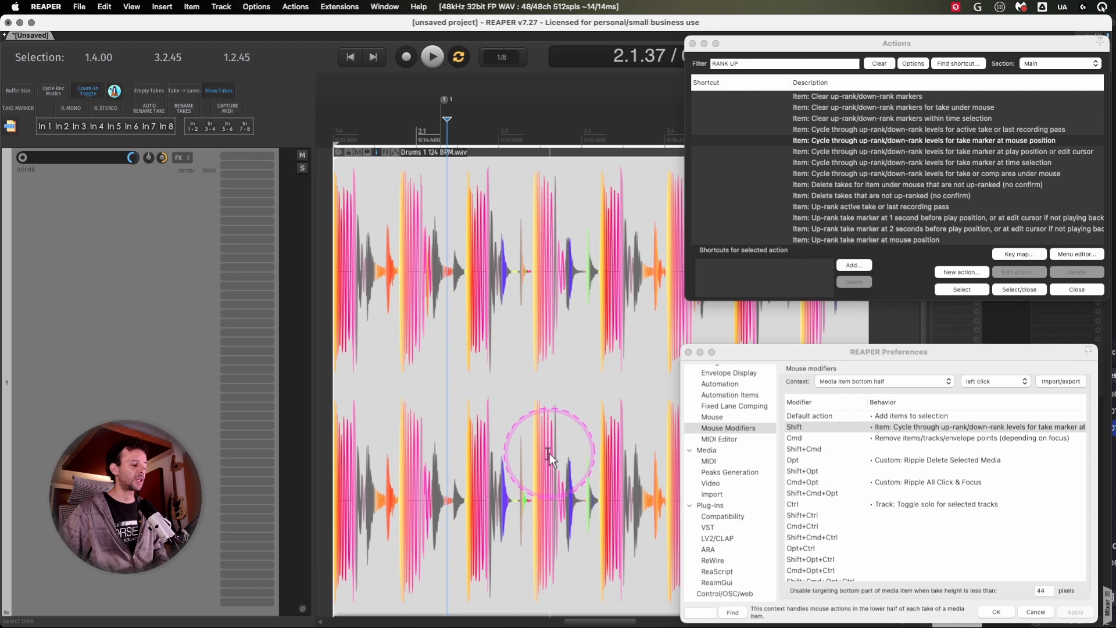
- Assign cycling up-rank/down-rank levels for take or comp area under mouse to the Opt modifier and up-rank the drum take
left_click(516, 326)
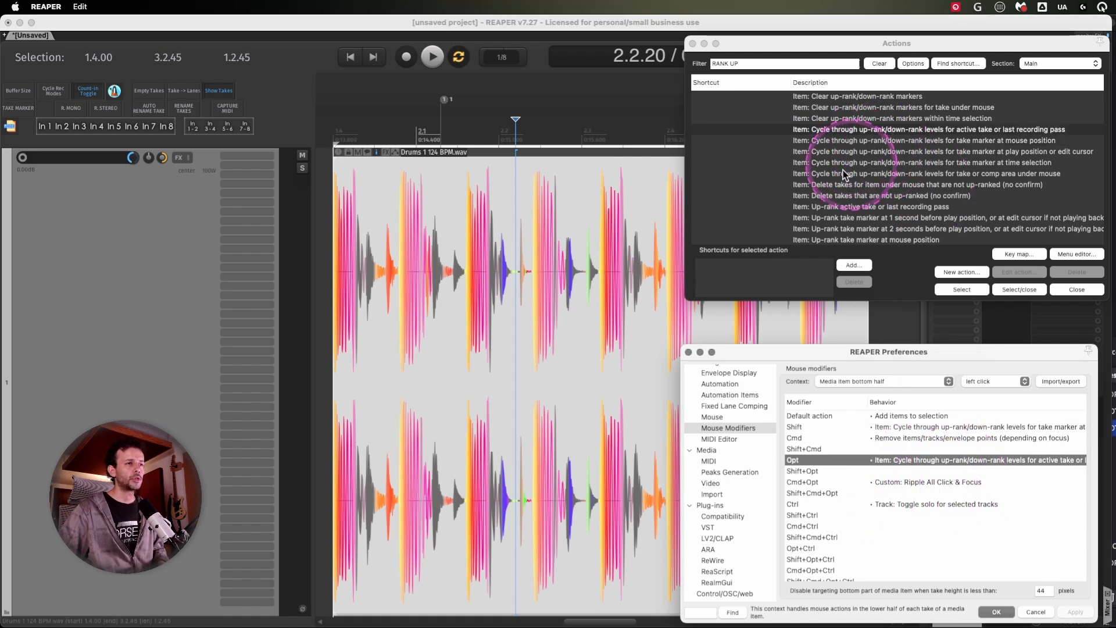
left_click(418, 349)
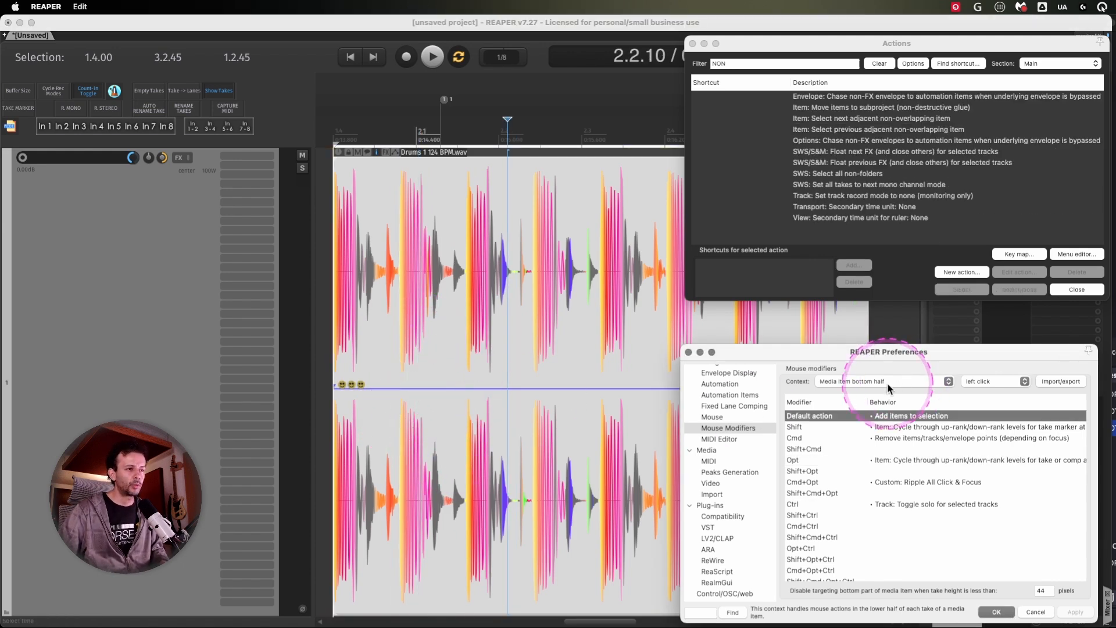
- Check the double click behaviours for Media item bottom half, return to left click, and cycle the drum take to a down-rank level
left_click(971, 377)
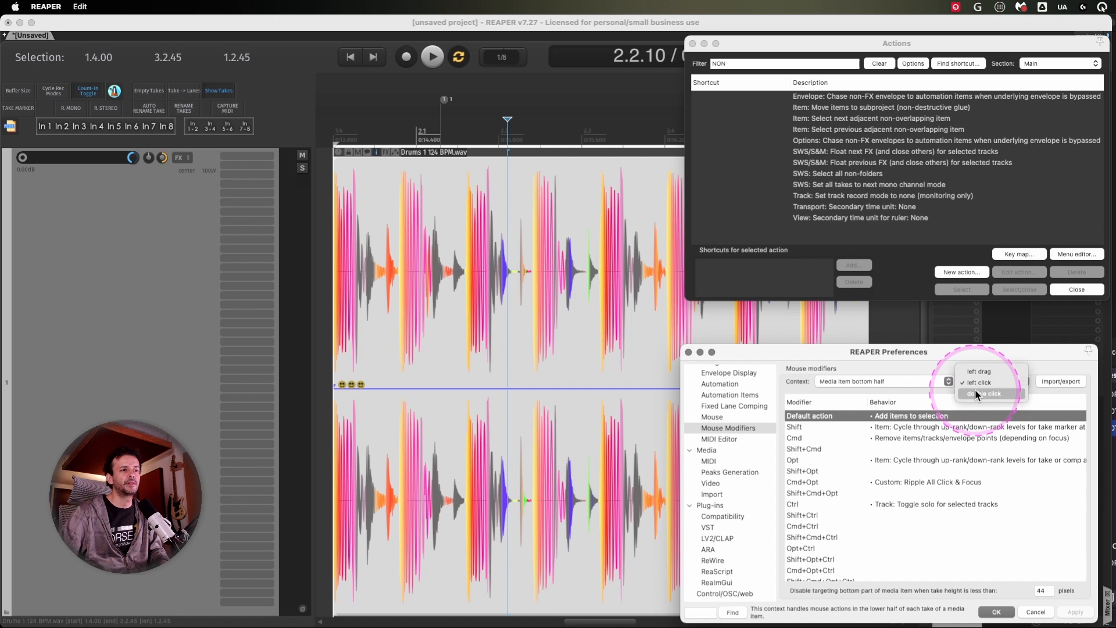
left_click(975, 389)
left_click(992, 383)
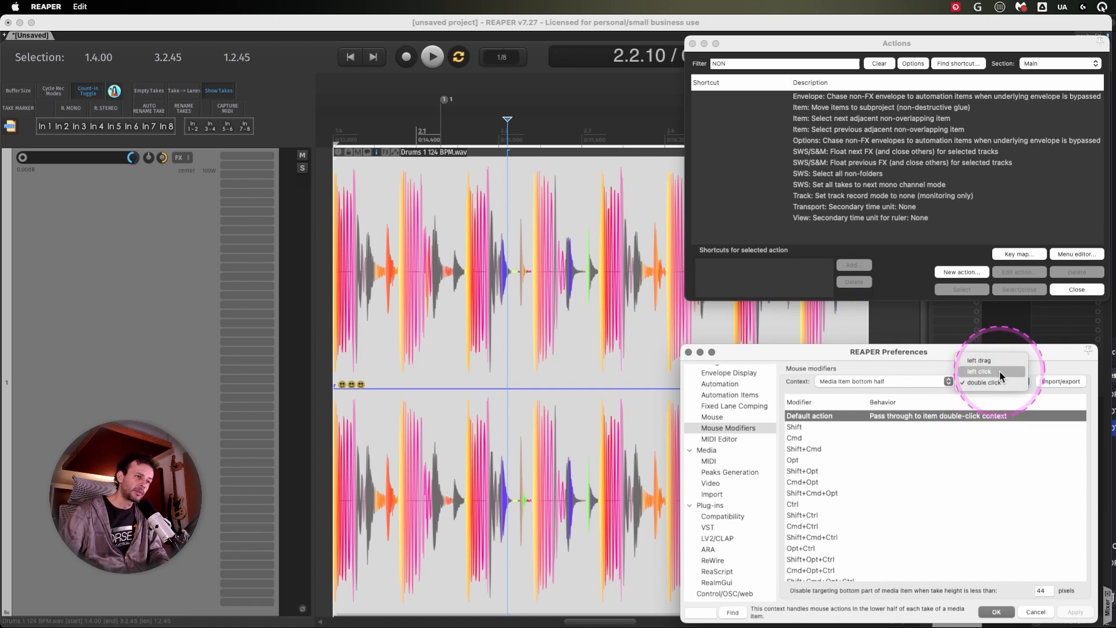
double_click(413, 440)
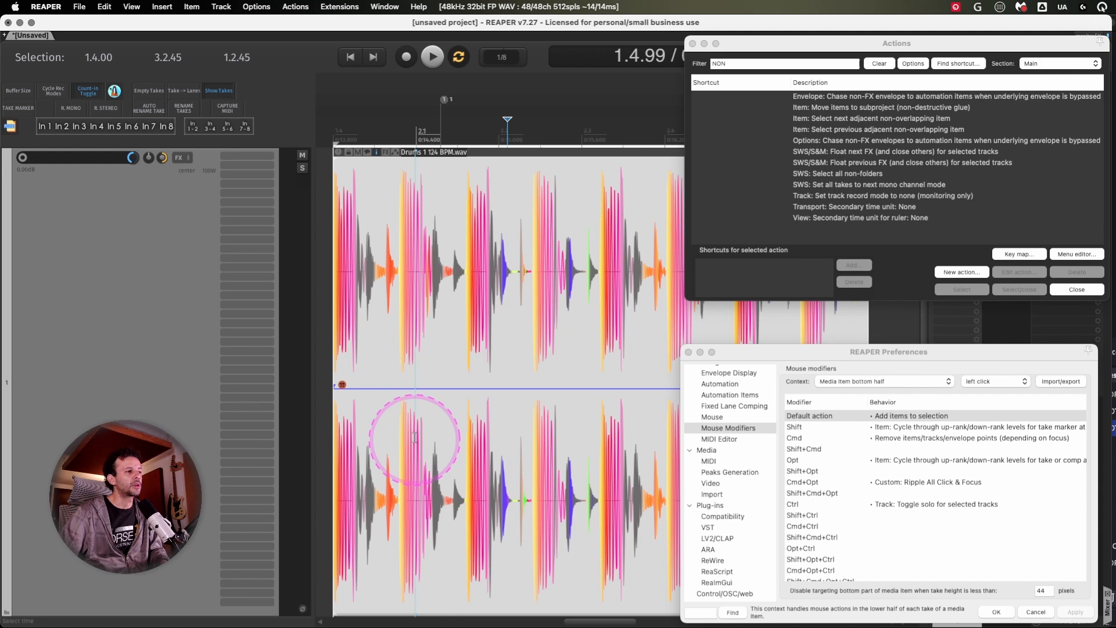
- Check the drum item's default double click behaviour, and return the Media item bottom half mouse modifiers to left click
key("Return")
double_click(414, 440)
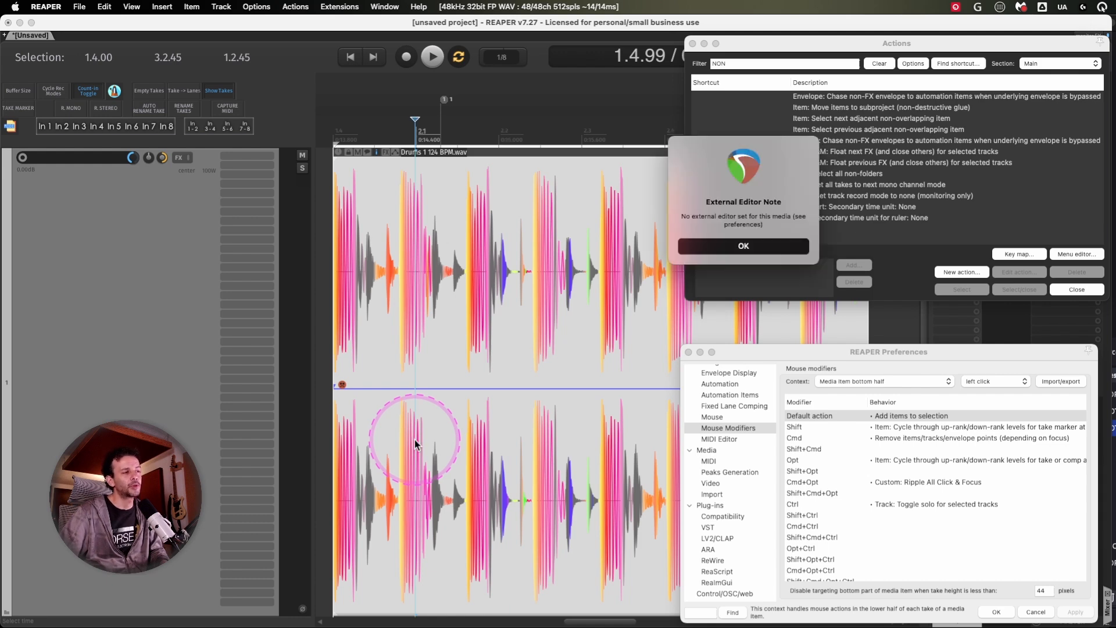
key("Return")
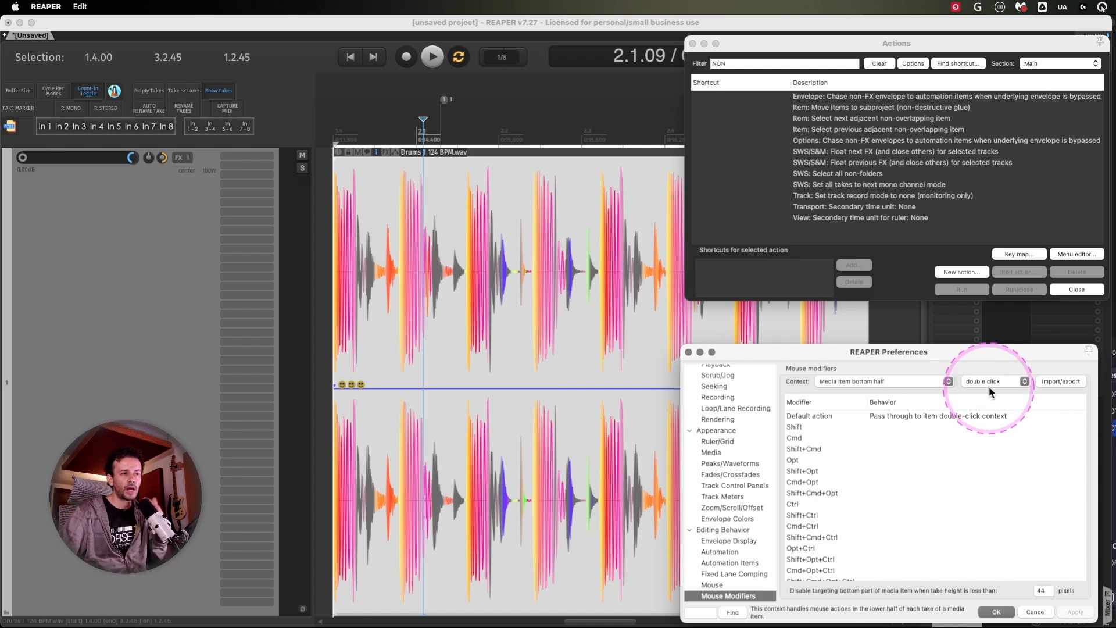
left_click(992, 382)
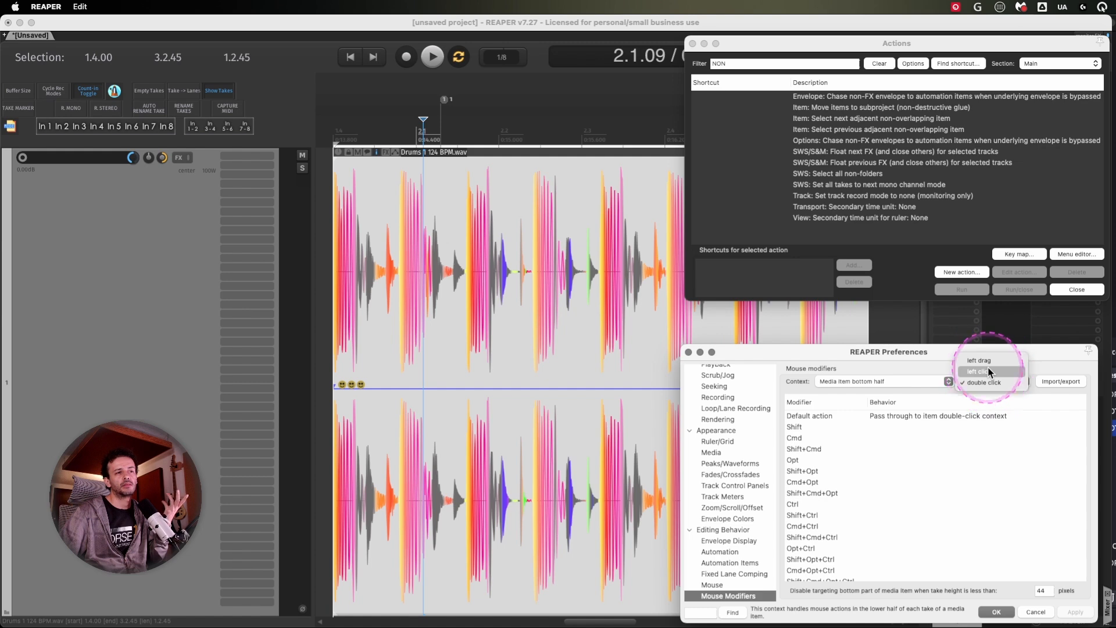
left_click(987, 367)
- Cycle the drum take repeatedly through its up-rank and down-rank levels using the Opt mouse modifier
left_click(441, 511)
left_click(464, 540, "alt")
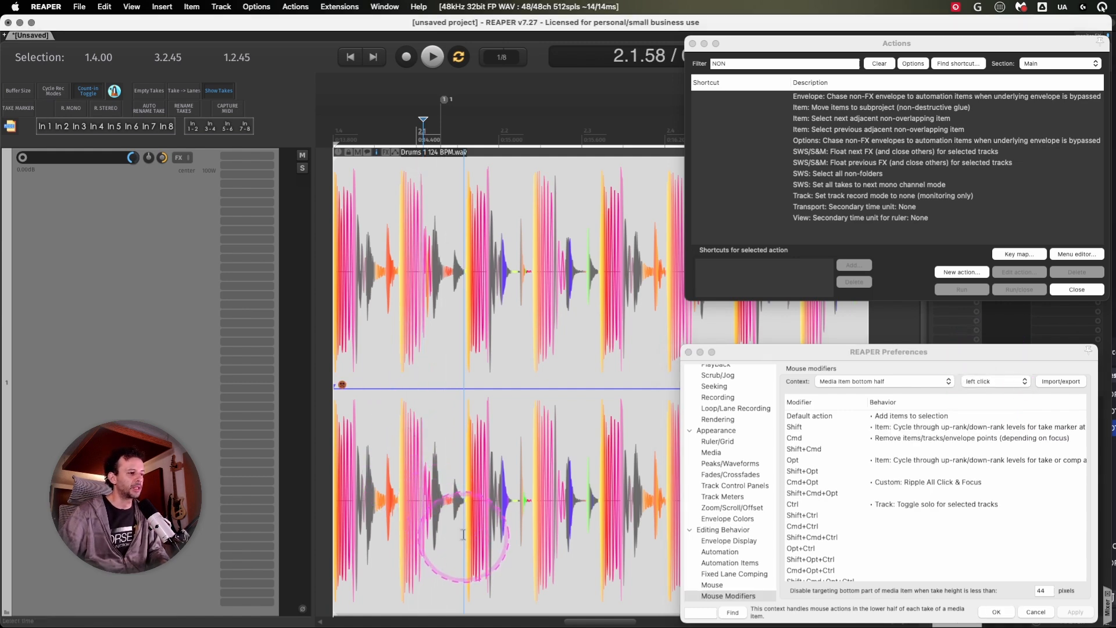
left_click(456, 532, "alt")
left_click(377, 528)
left_click(444, 539)
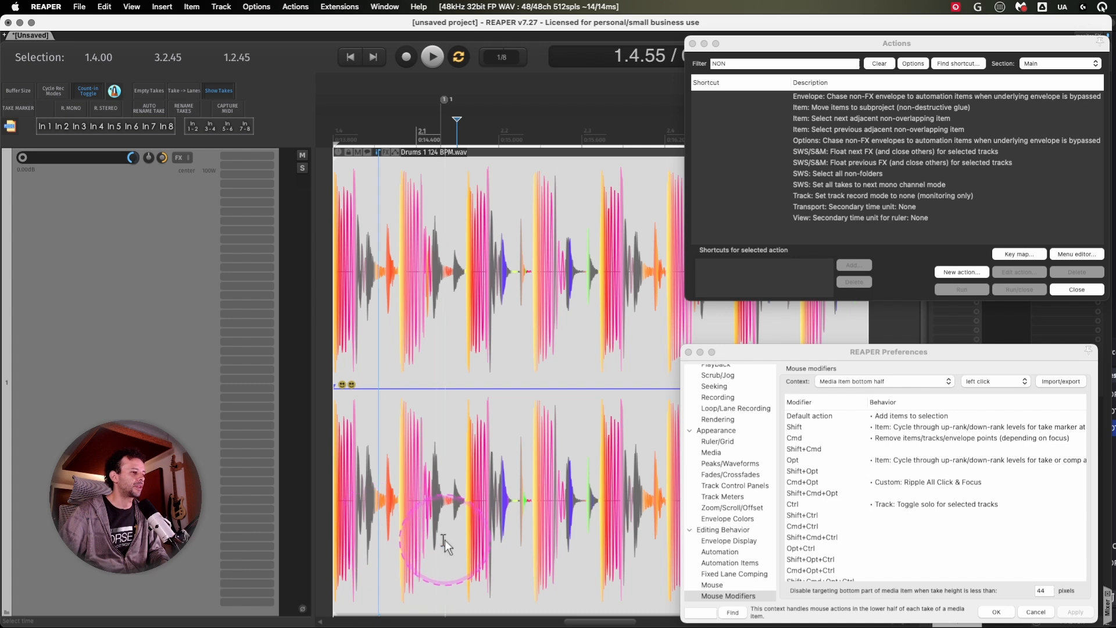
left_click(527, 529)
left_click(413, 520)
left_click(493, 529)
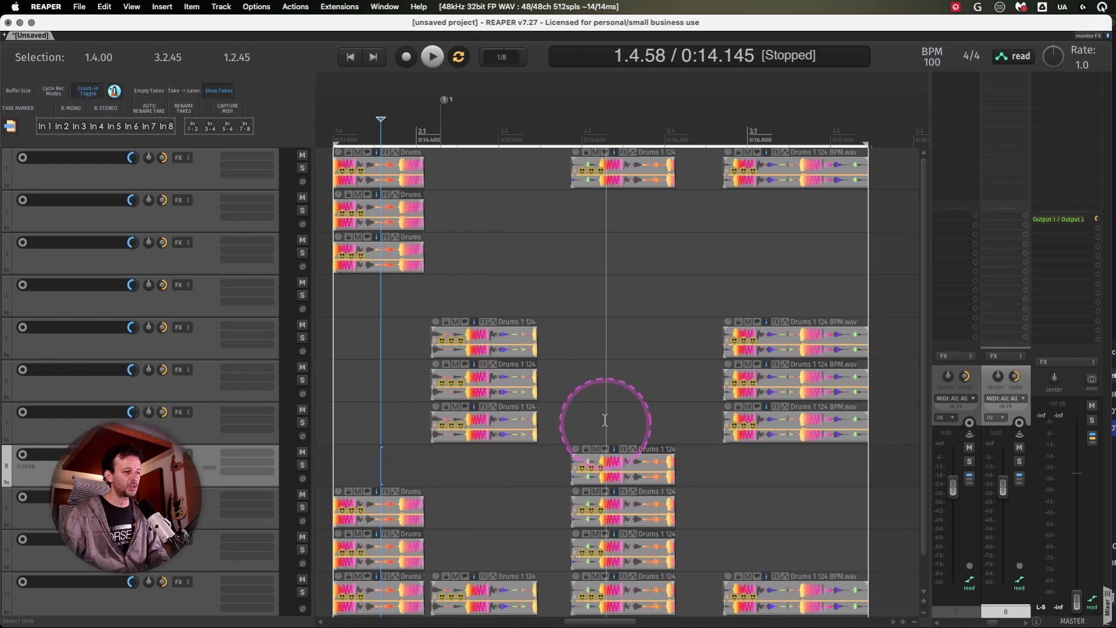
- Delete the third-column drum items on tracks 8 and 9
left_click(627, 385)
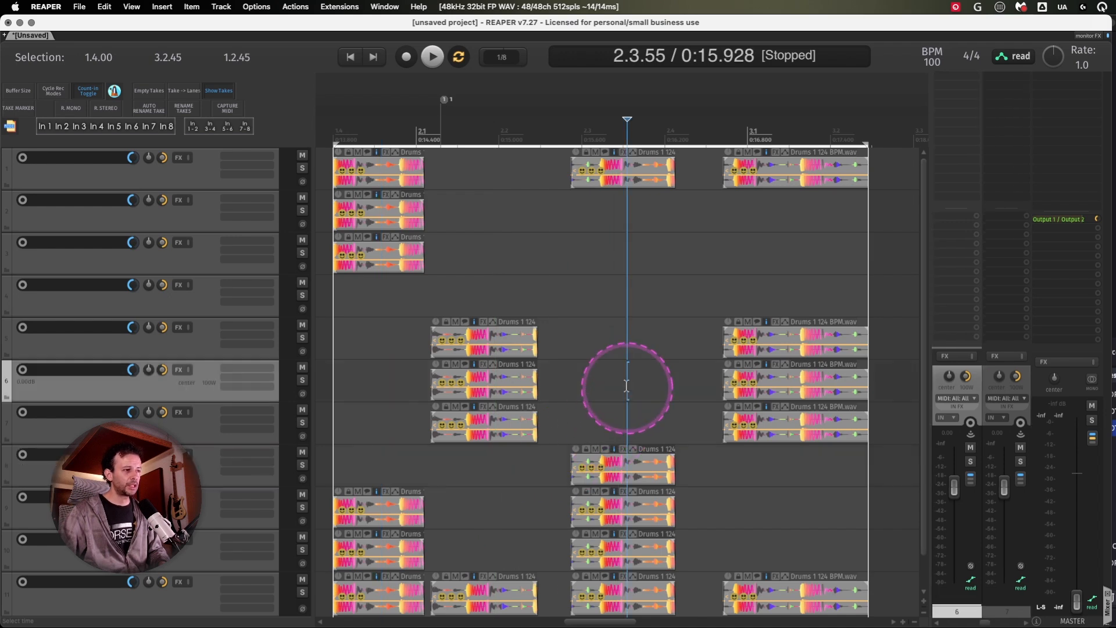
left_click_drag(624, 409, 605, 516)
key("Delete")
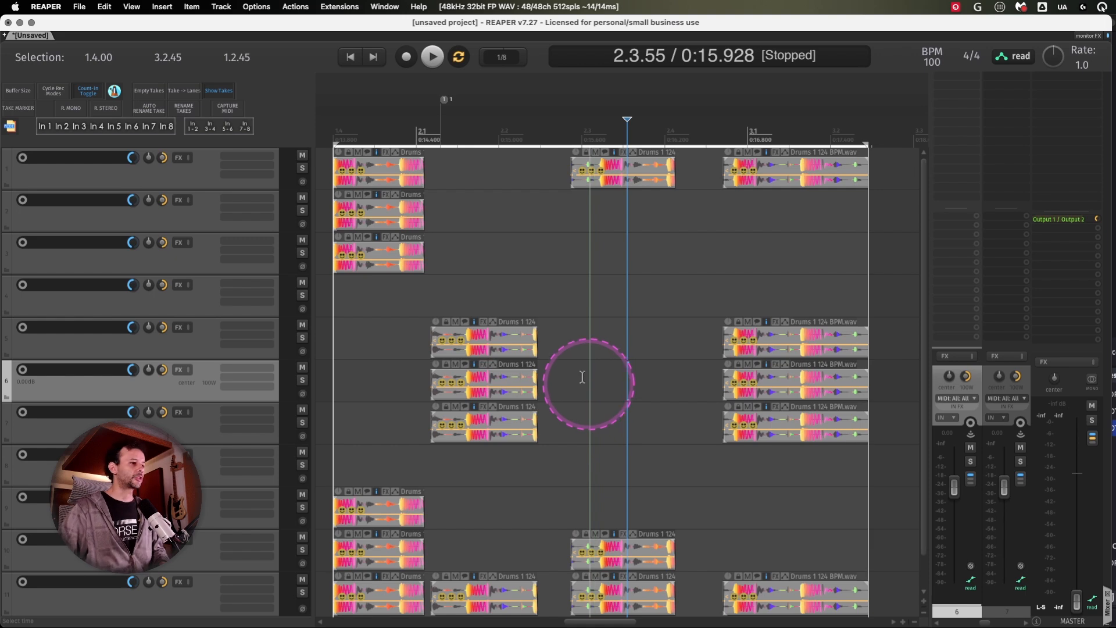
- Run the Item: Clear up-rank/down-rank markers action on all drum items, and close the action list
left_click(565, 215)
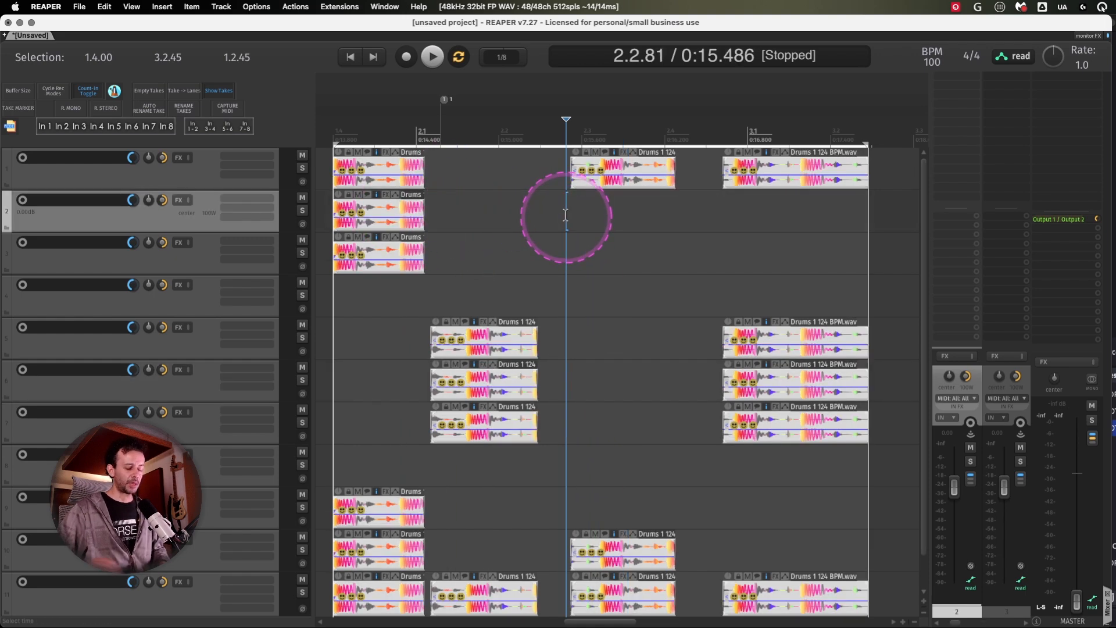
key("shift+slash")
key("Down")
key("Return")
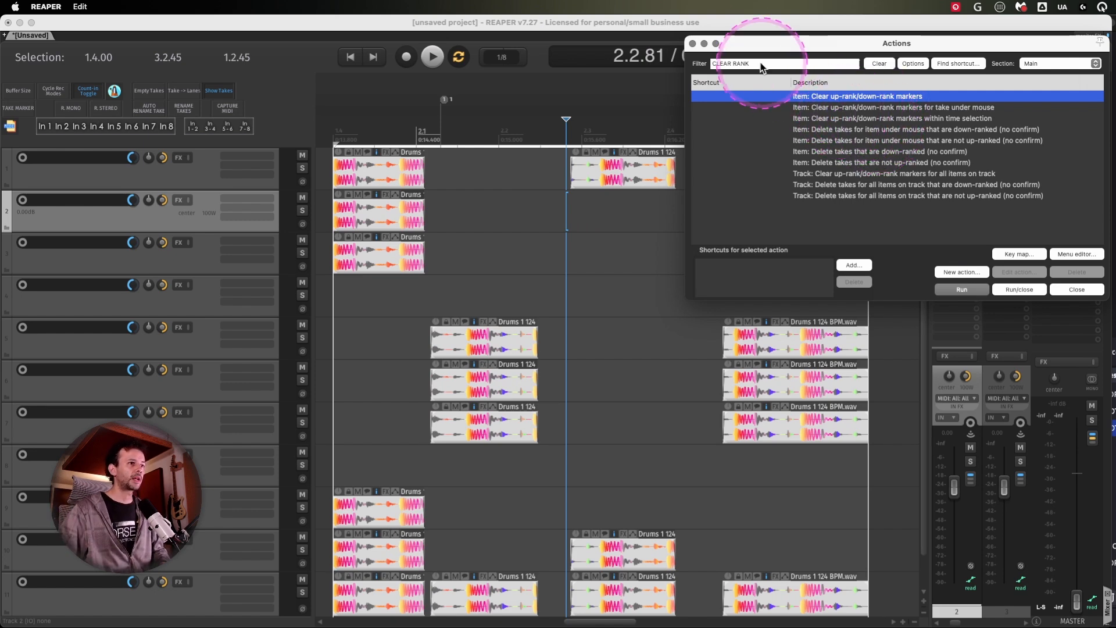
left_click(692, 43)
left_click(462, 210)
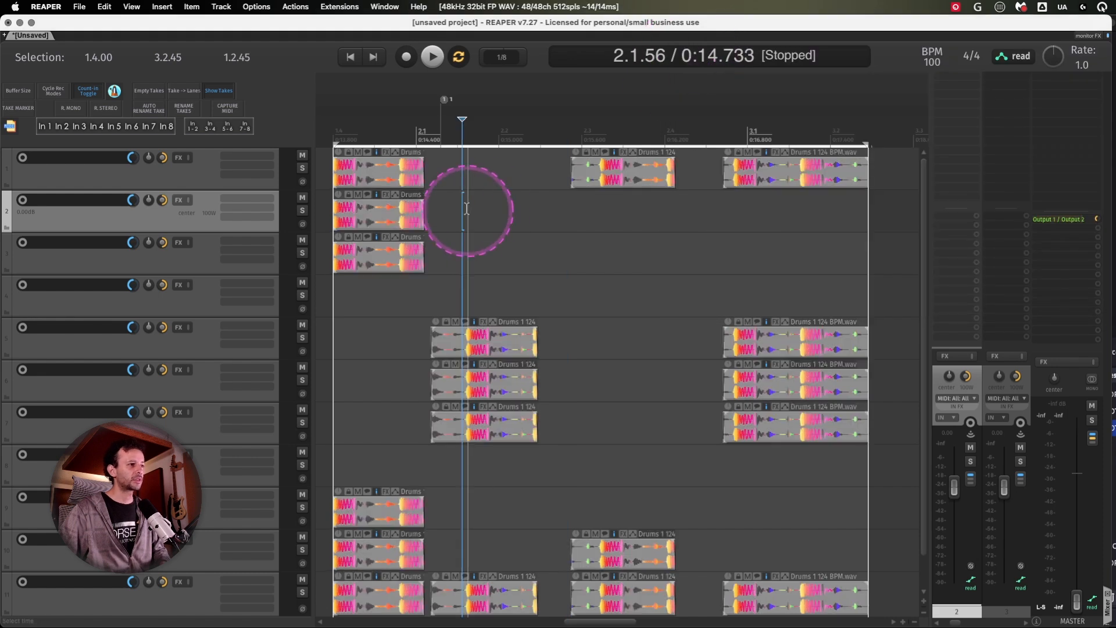
- Up-rank the first drum items on tracks 1 and 3 by one level each
left_click(377, 179)
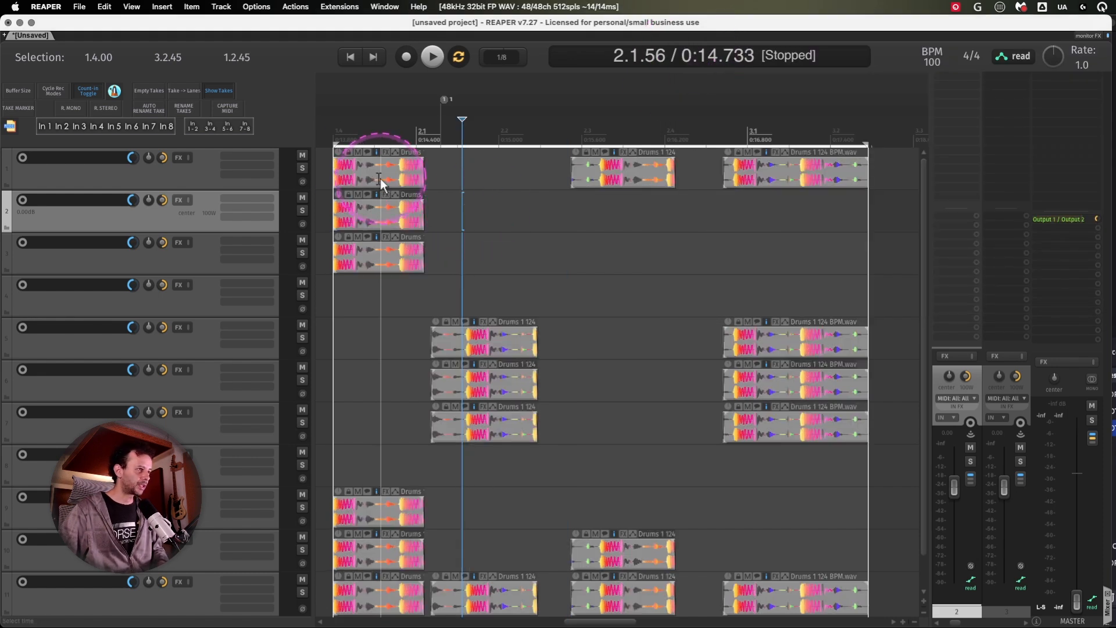
left_click(380, 179)
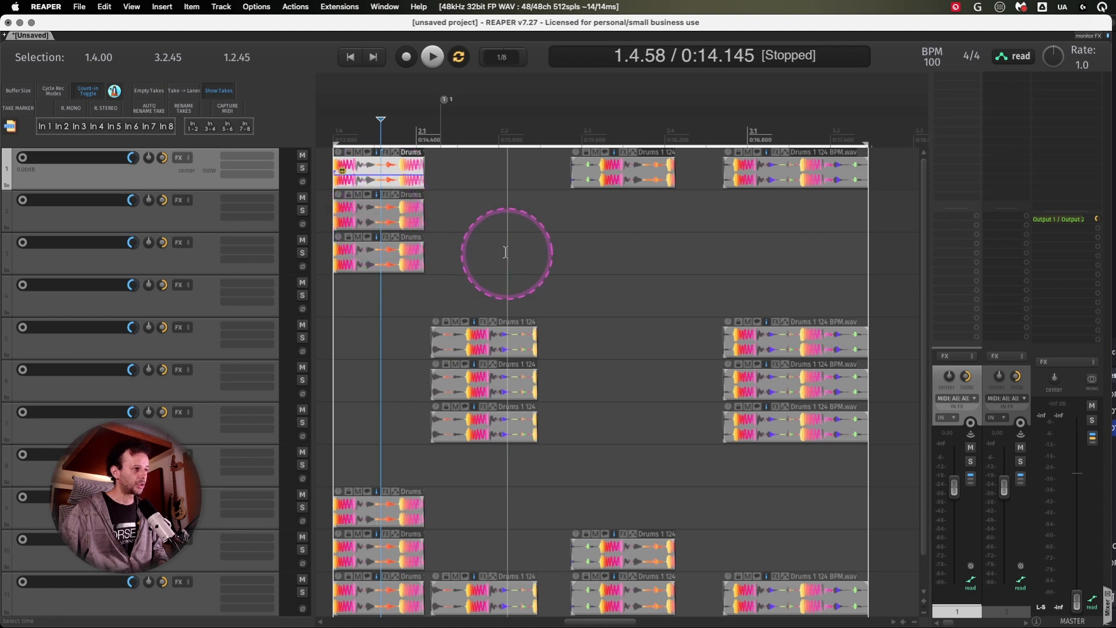
left_click(387, 267)
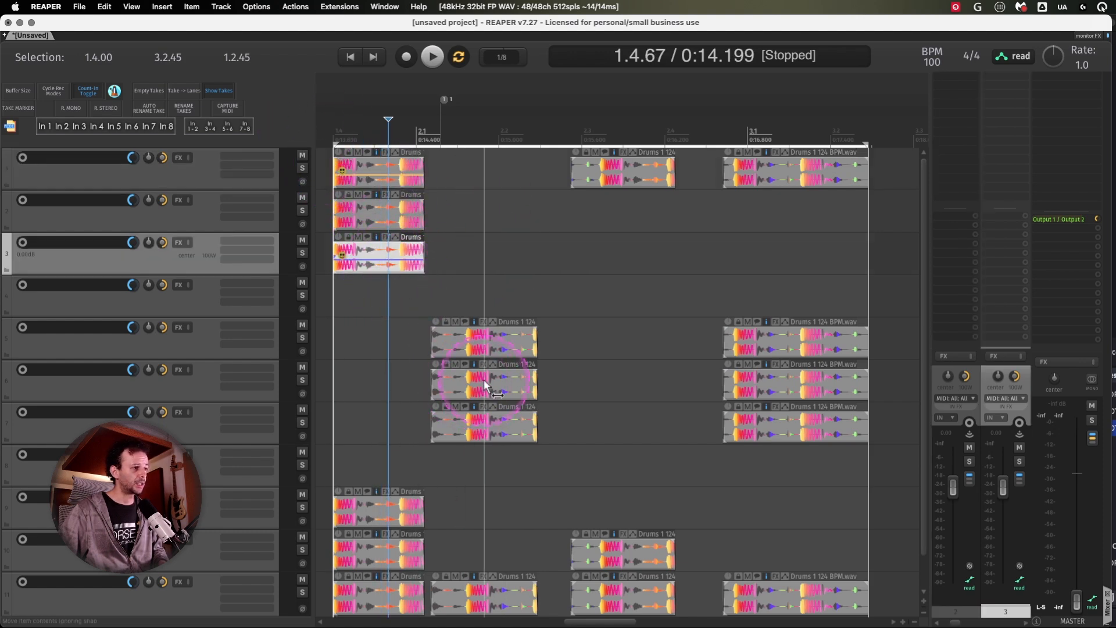
- Undo muting the first items on tracks 2 and 3, and mute only the track 2 item
left_click(382, 219, "alt")
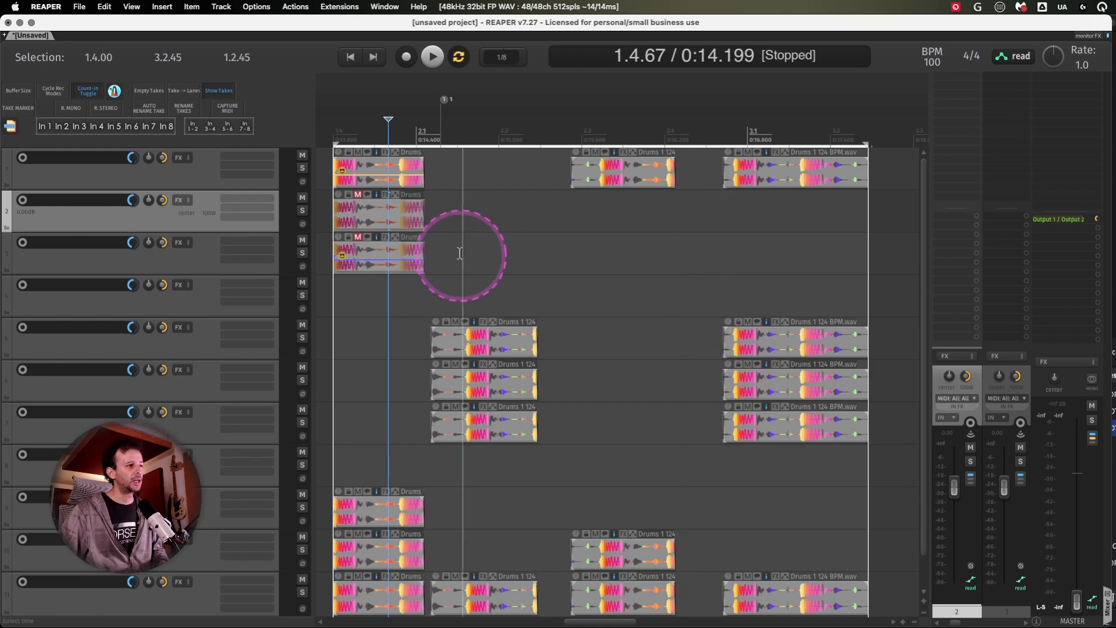
key("super+z")
left_click(480, 237)
left_click(376, 217)
key("m")
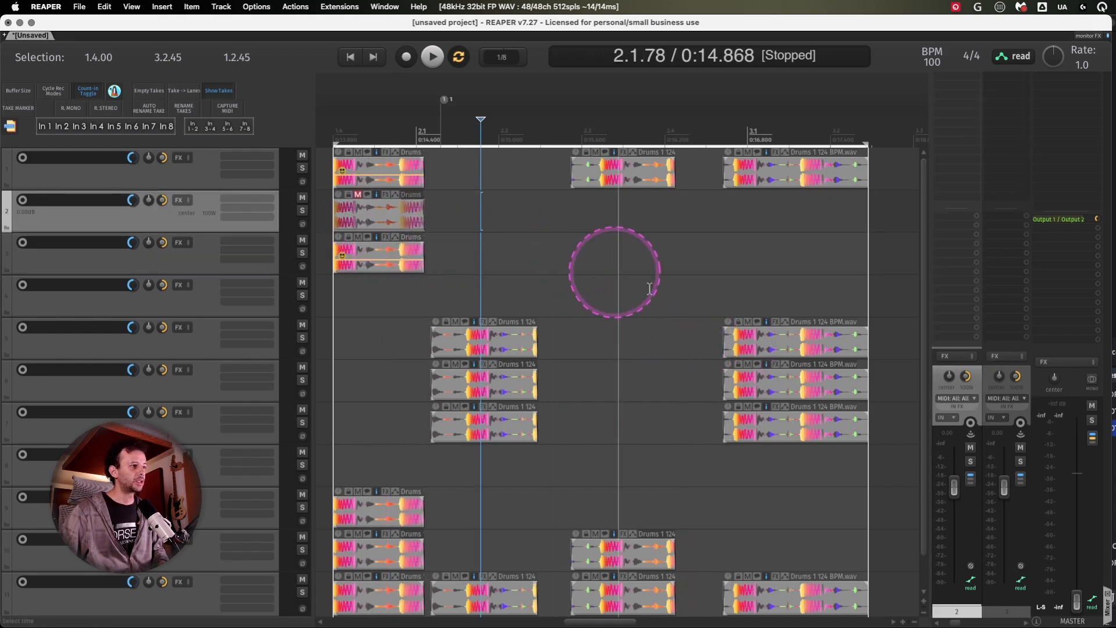
- Up-rank the last drum items on tracks 5 and 6 and the second-column item on track 6
left_click(762, 350)
left_click(775, 383)
left_click(779, 386)
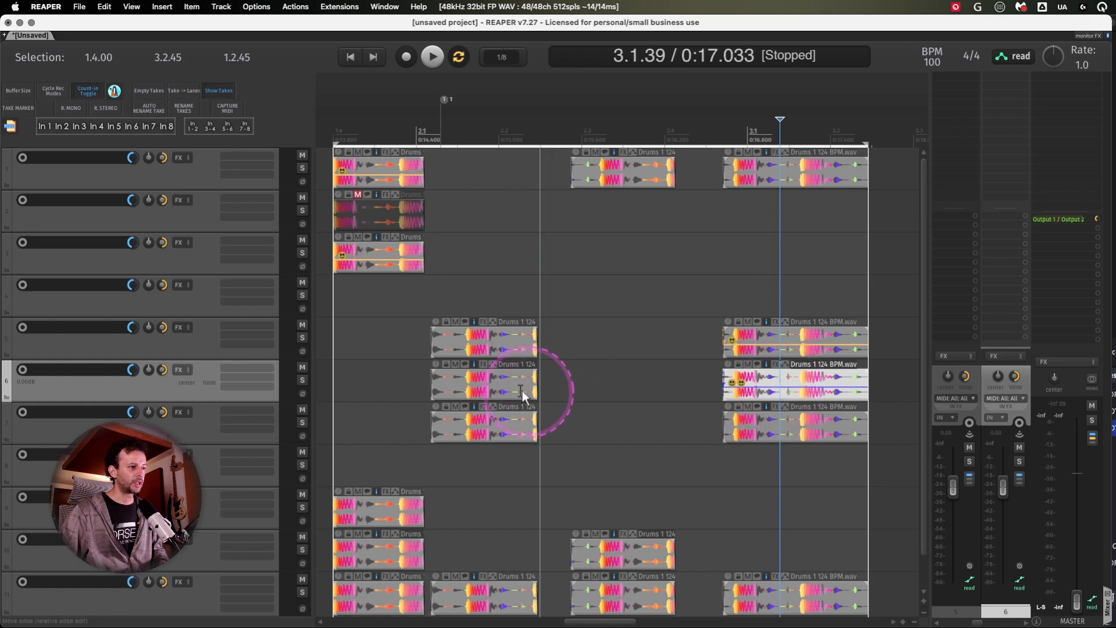
left_click(488, 395)
left_click(498, 394)
left_click(614, 383)
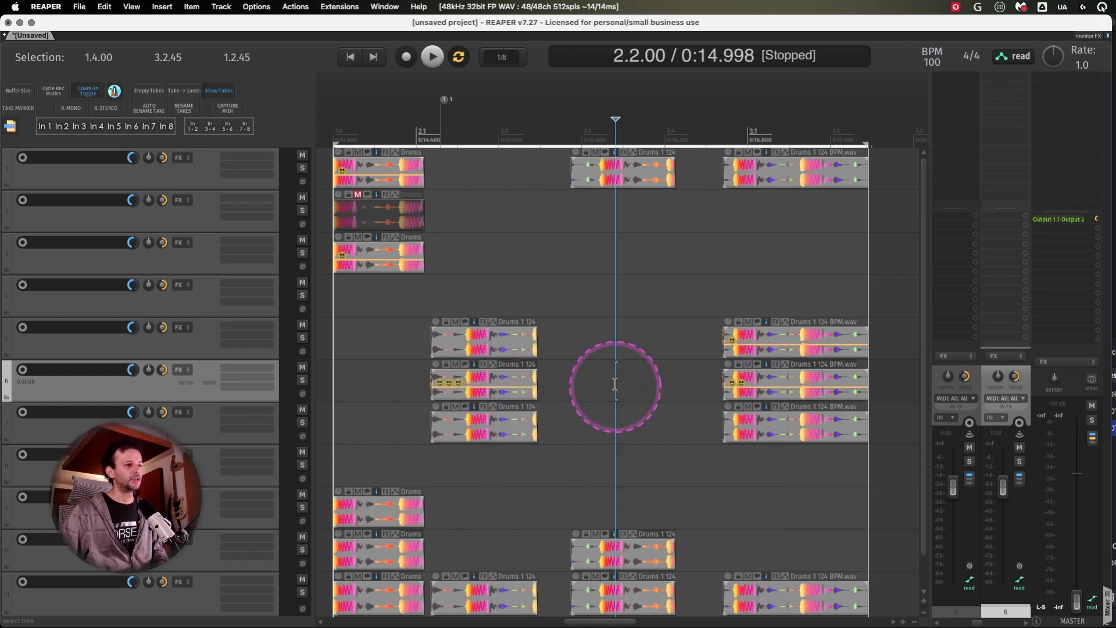
- Cycle the muted drum item on track 2 through its up-rank and down-rank levels
left_click(493, 348)
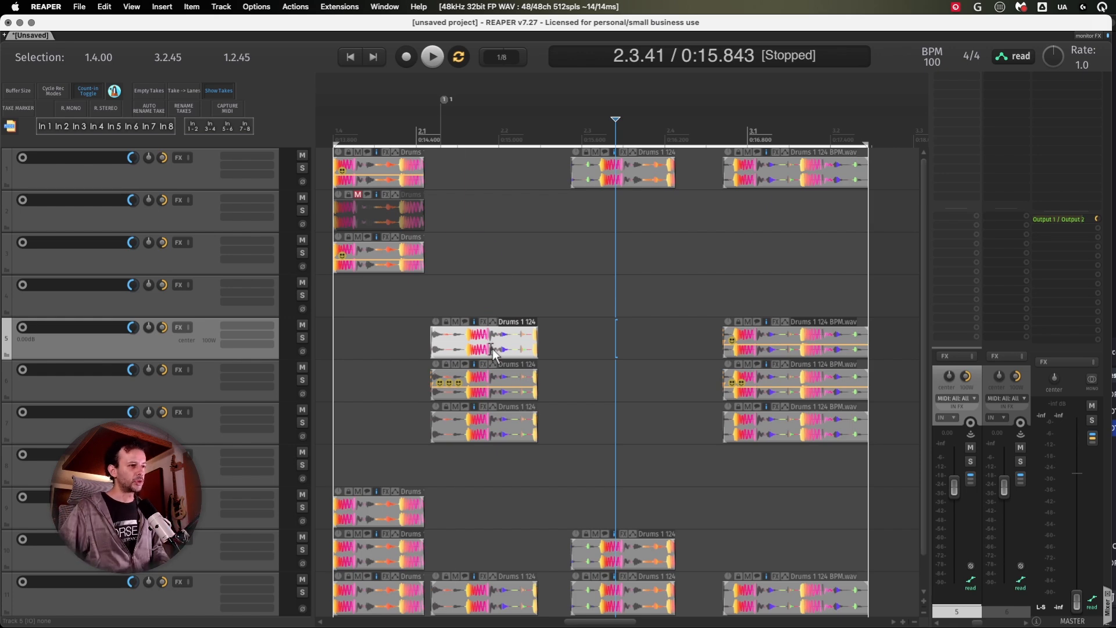
left_click(440, 219)
left_click(391, 221)
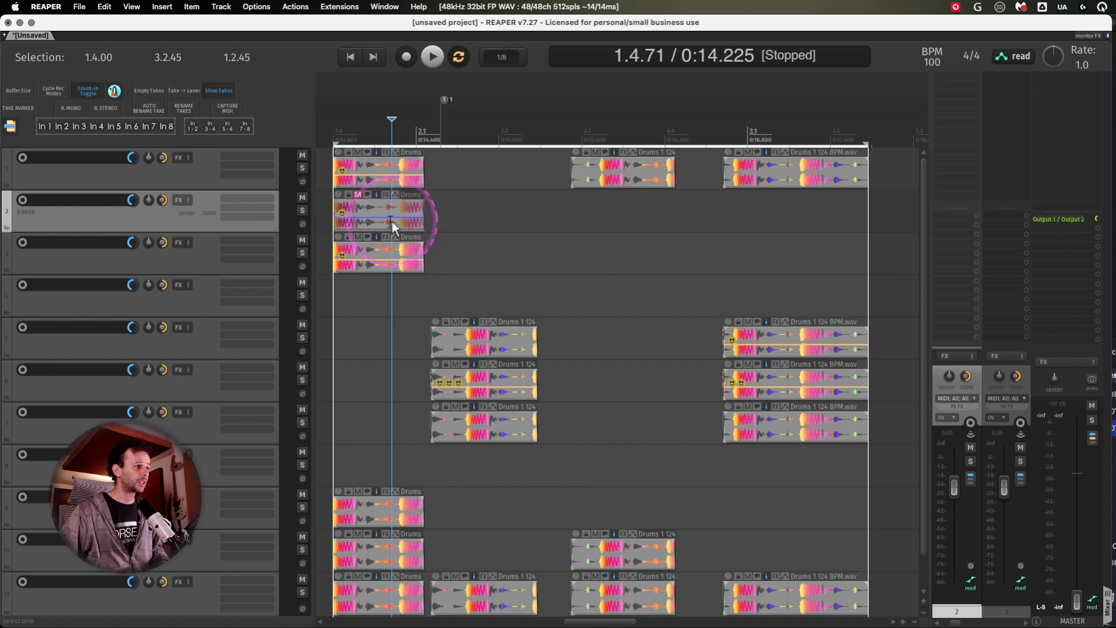
left_click(397, 226)
left_click(395, 226)
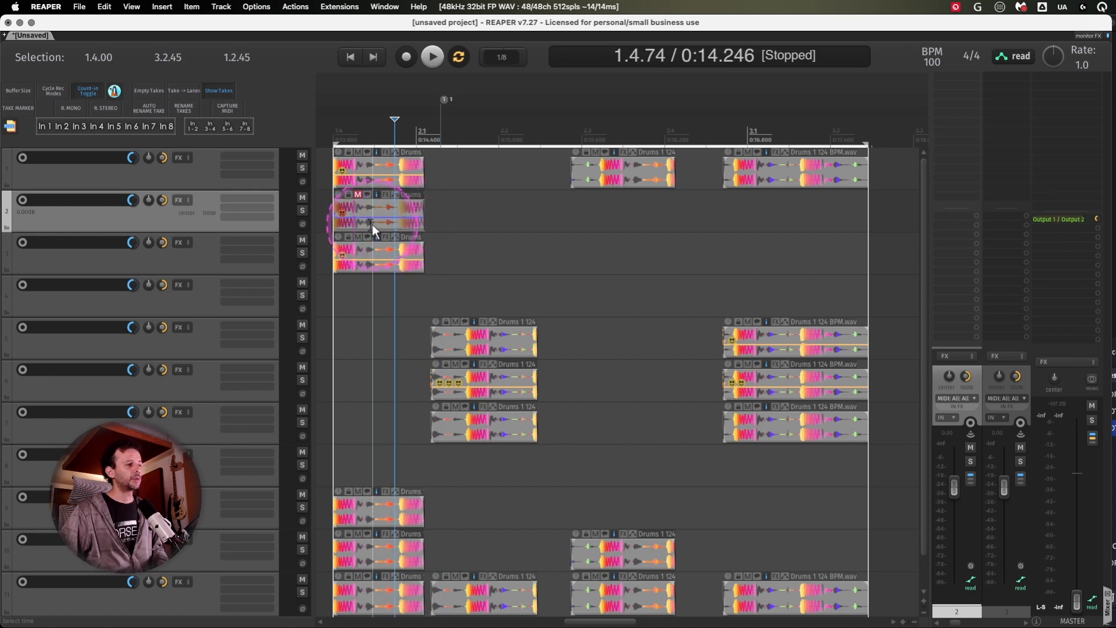
- Delete the muted drum item on track 2, undo the deletion, and delete the item again
key("Delete")
key("super+z")
left_click(510, 221)
left_click(402, 208)
key("Delete")
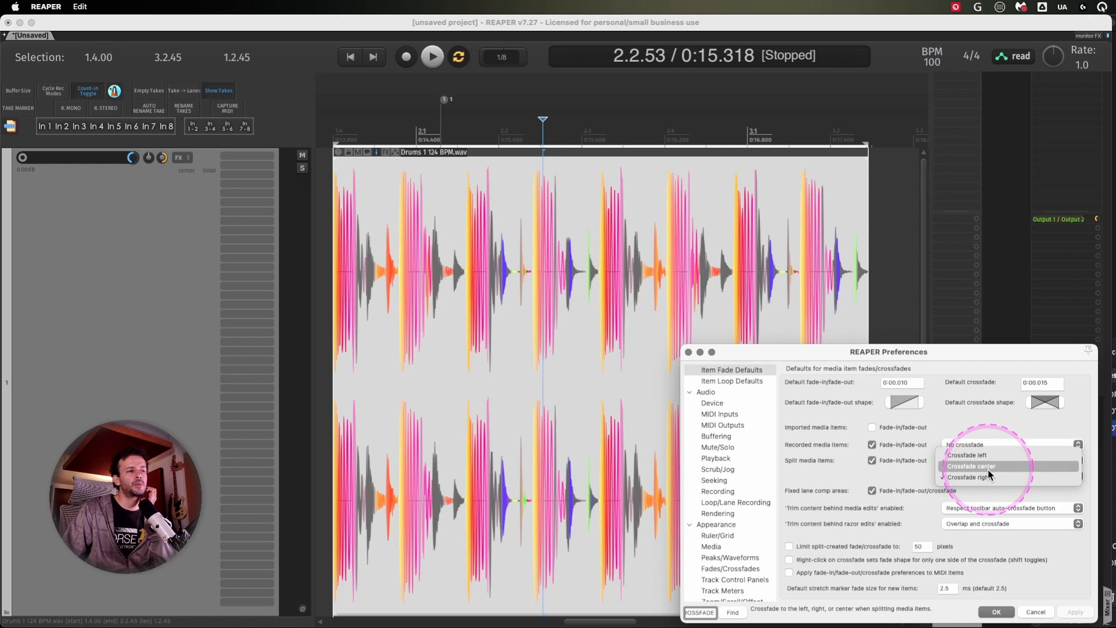
- Set the crossfade position for split media items to Crossfade center in the Item Fade Defaults
left_click(815, 477)
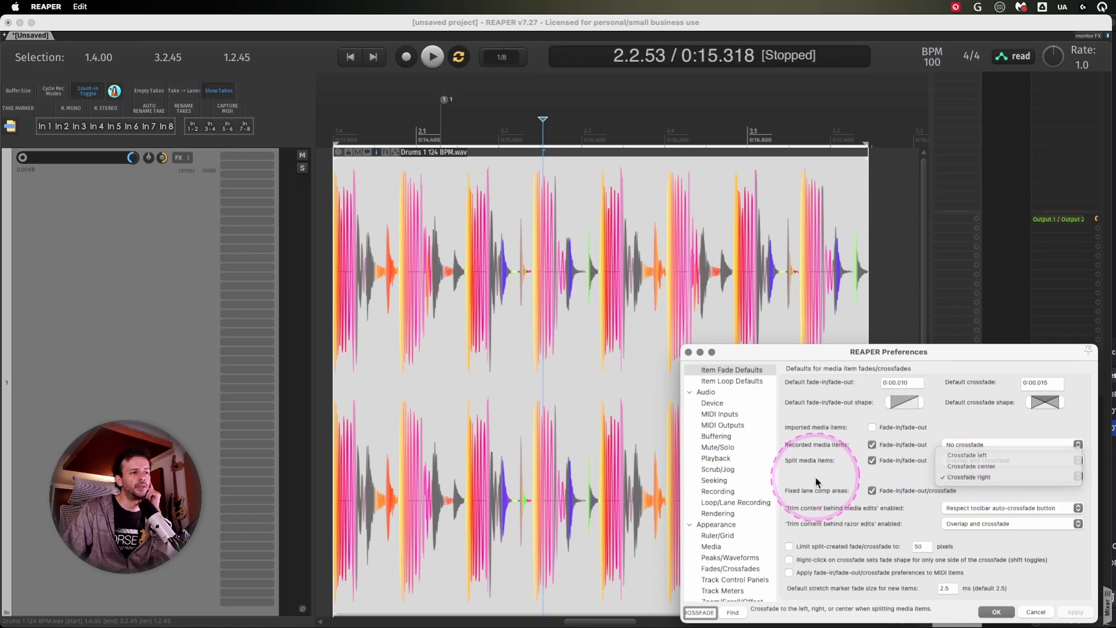
scroll(761, 456, "up", 3)
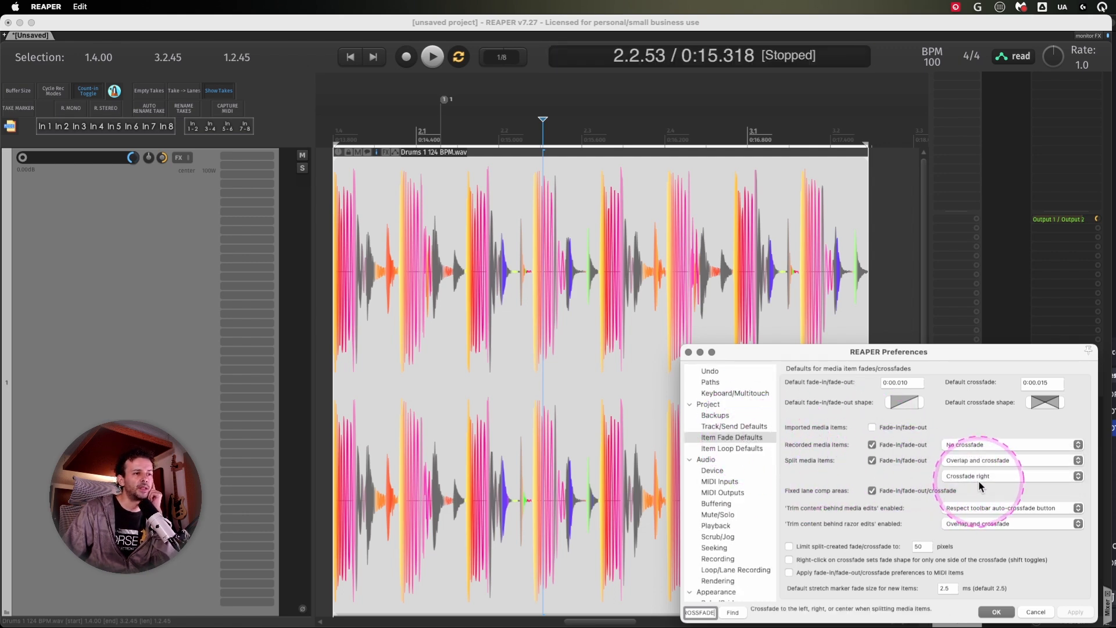
left_click(977, 476)
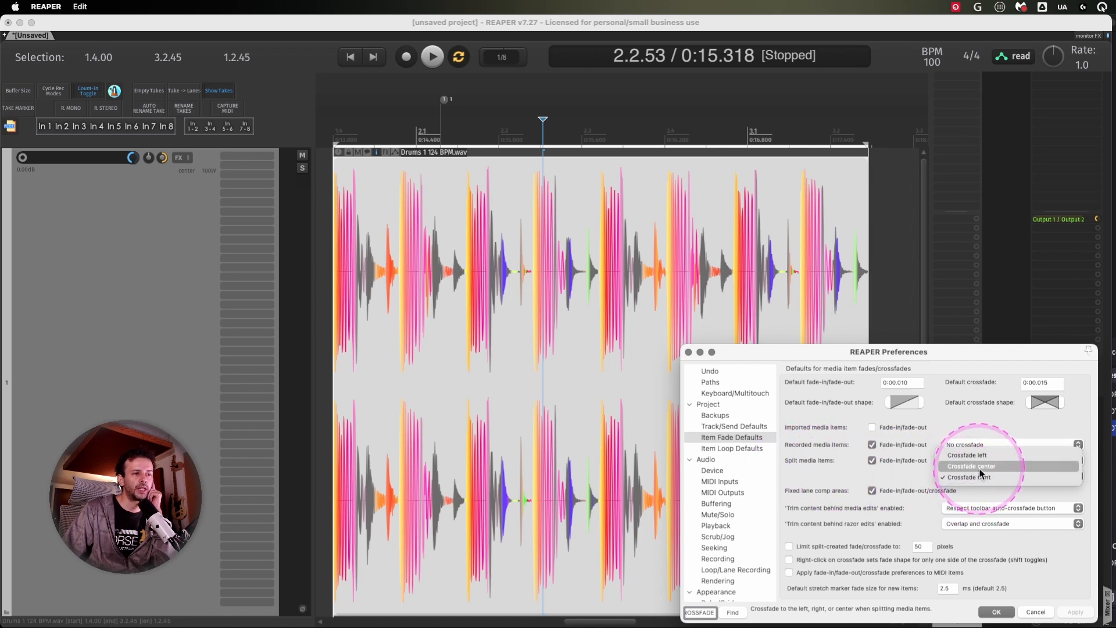
left_click(981, 468)
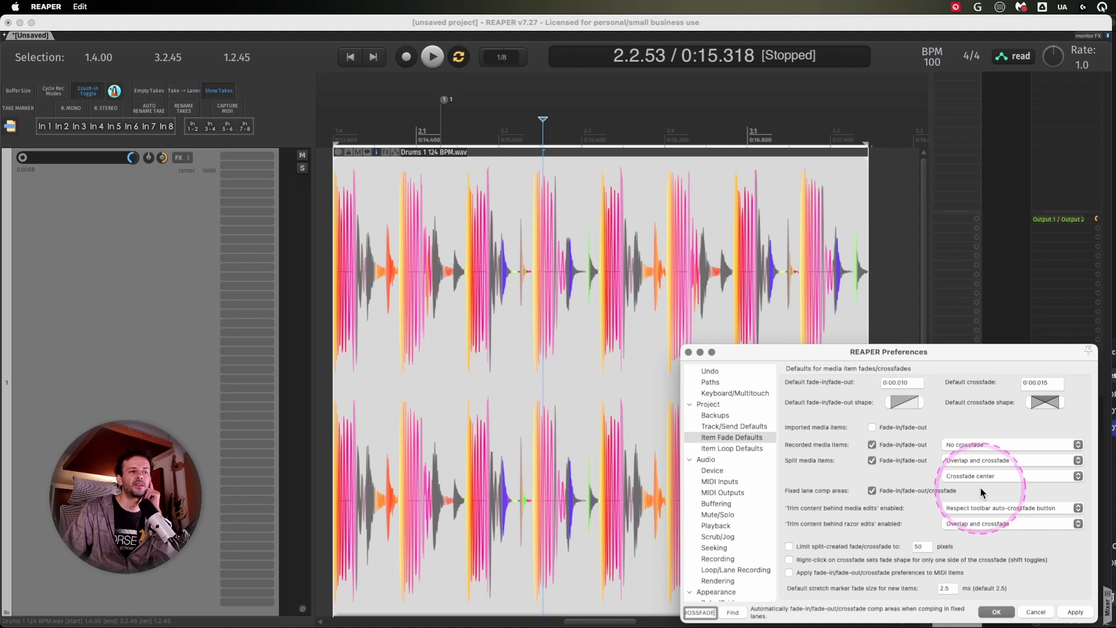
left_click(991, 476)
left_click(992, 487)
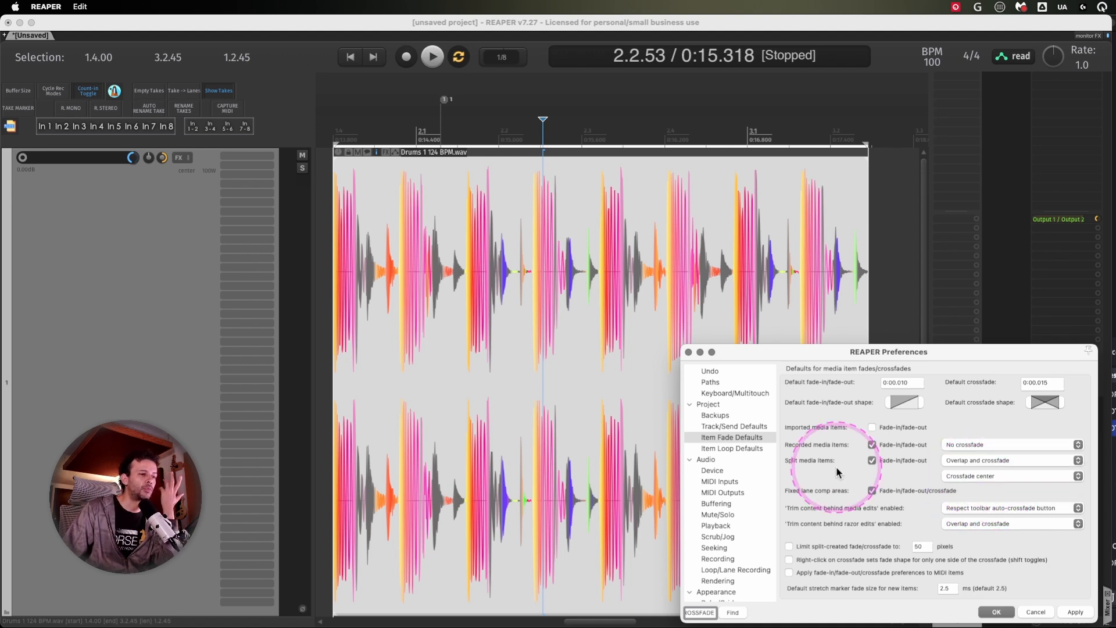
- Accept the item fade defaults in the preferences
left_click(996, 612)
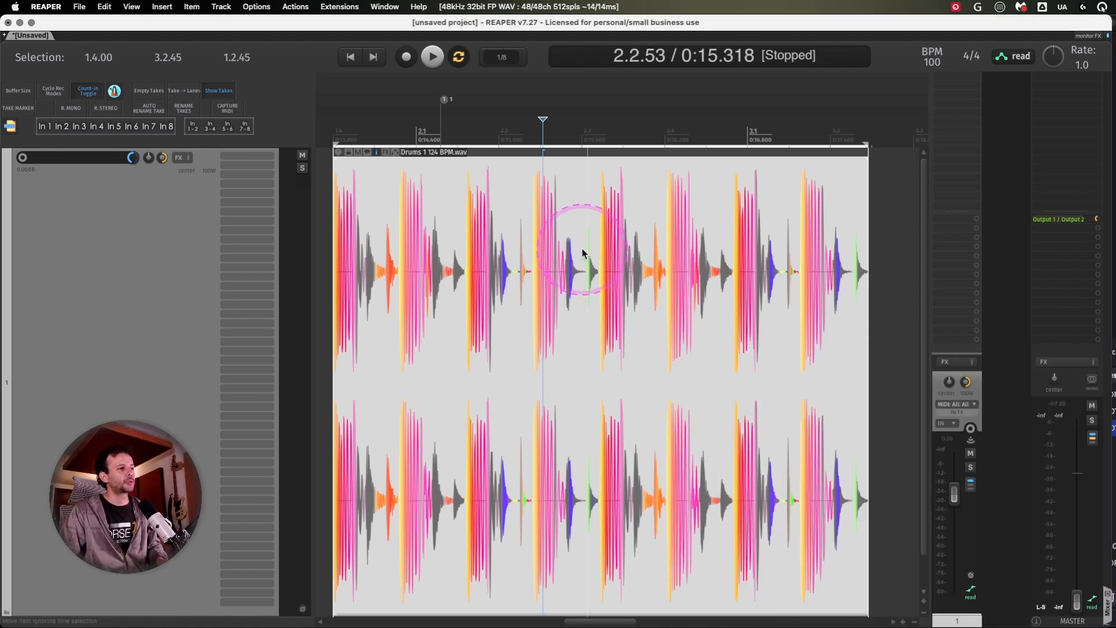
- Split the Drums 1 124 BPM item at four different points along its length
left_click(589, 204)
left_click(695, 209)
left_click(775, 226)
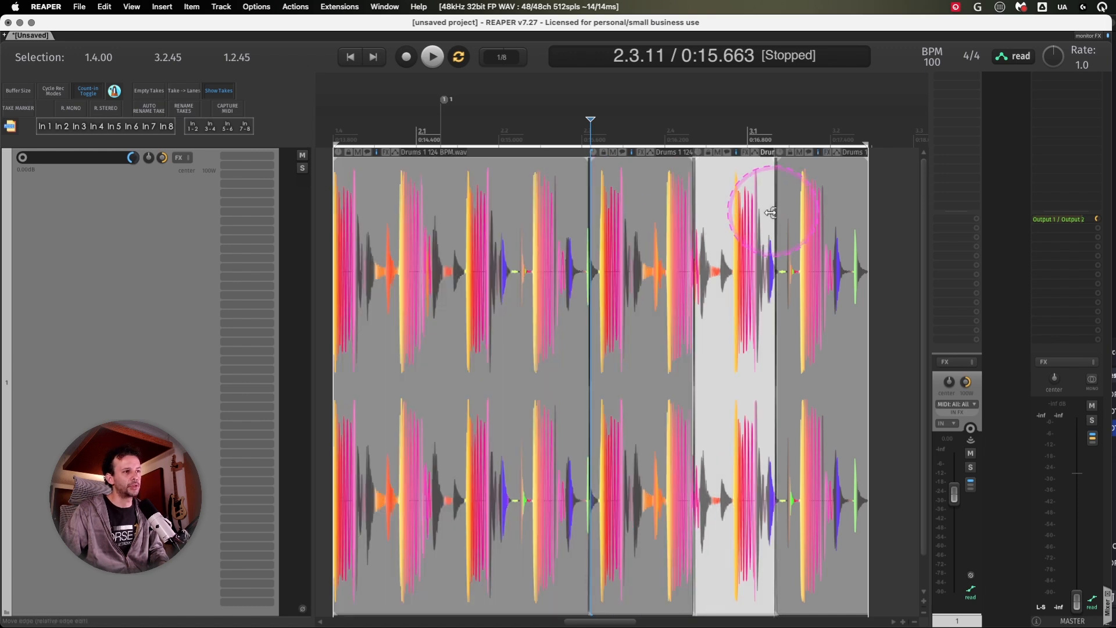
left_click(534, 235)
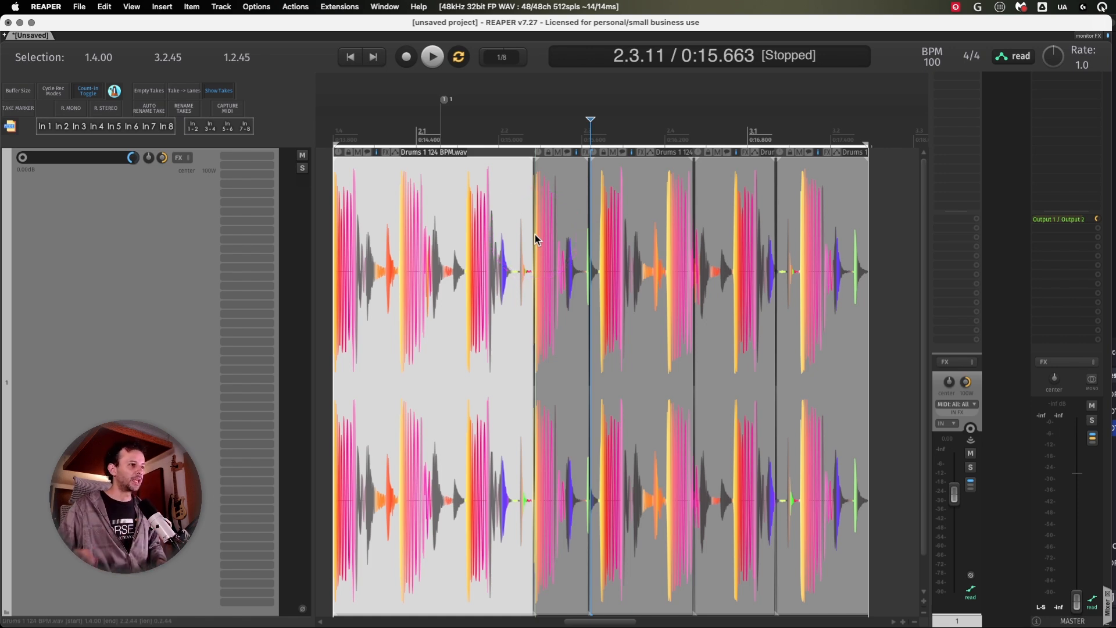
- Select the action "View: Show crossfade editor window" and split the drum item at three points
left_click(834, 129)
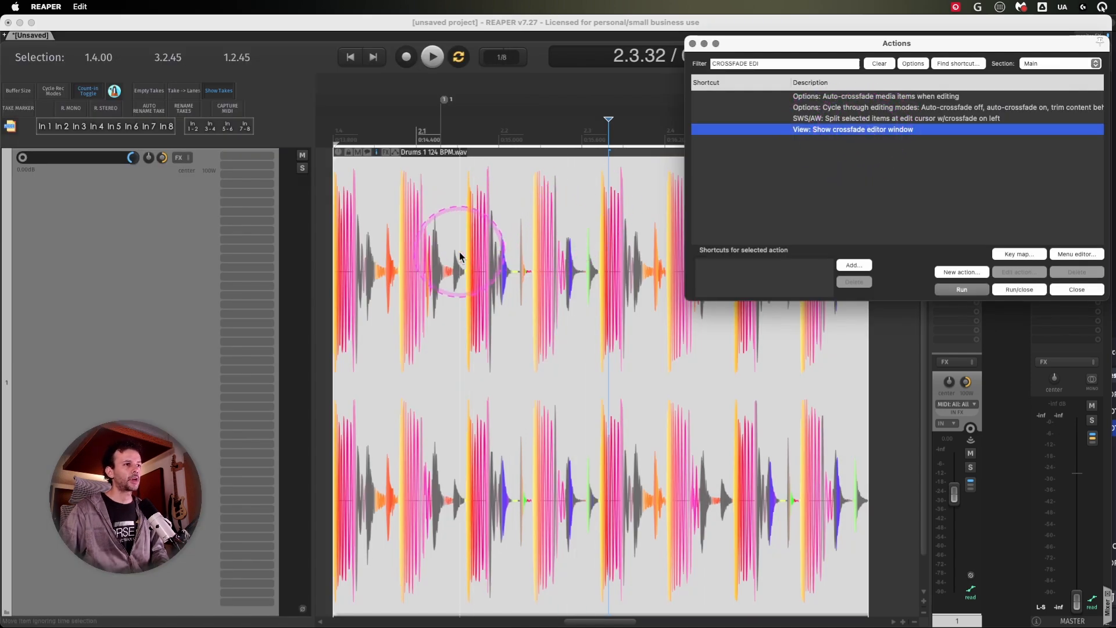
left_click(458, 233)
key("s")
key("s")
key("s")
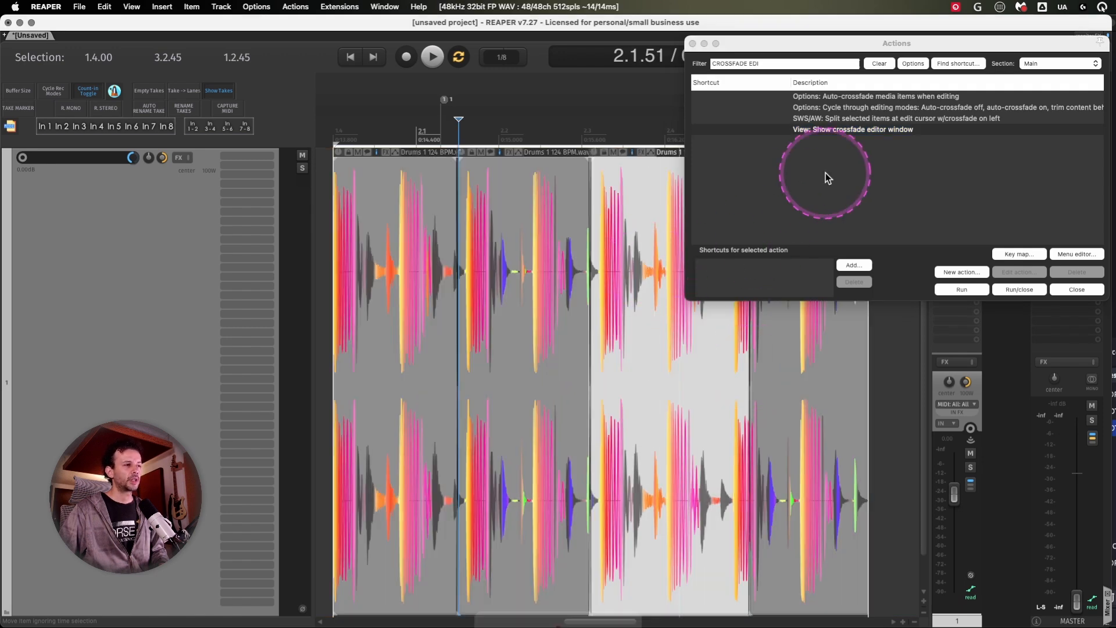
- Show the crossfade editor window and load one of the drum item's crossfades into it
left_click(850, 130)
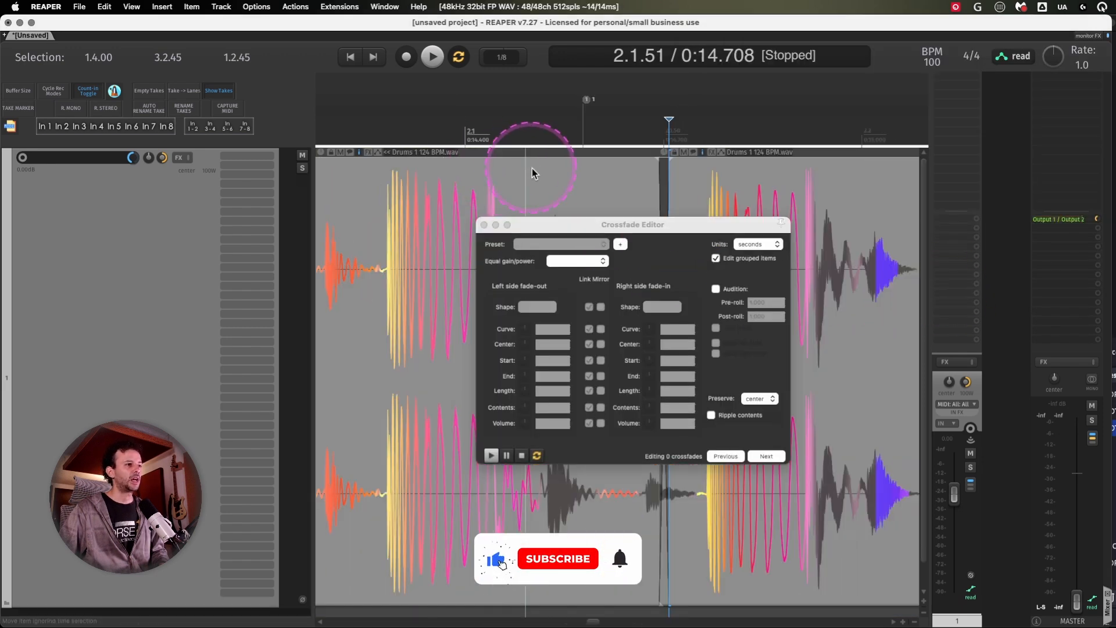
scroll(712, 189, "up", 5)
left_click_drag(707, 226, 599, 164)
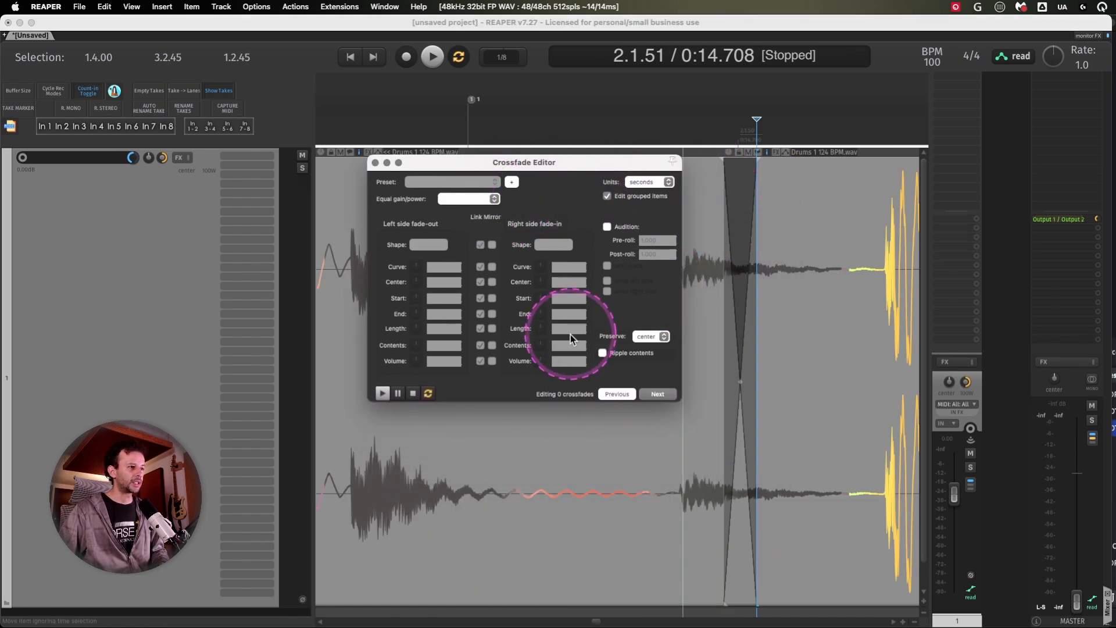
left_click(608, 395)
left_click(669, 395)
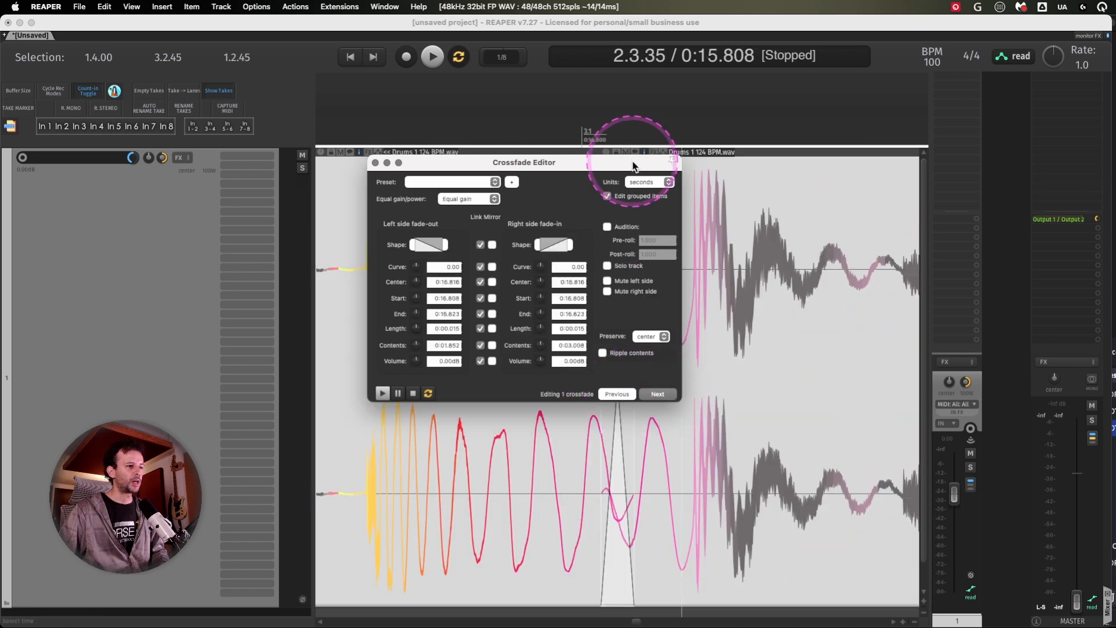
- Move the crossfade editor clear of the waveform and step back and forth between the drum item's crossfades
left_click_drag(607, 165, 1013, 41)
left_click(1022, 271)
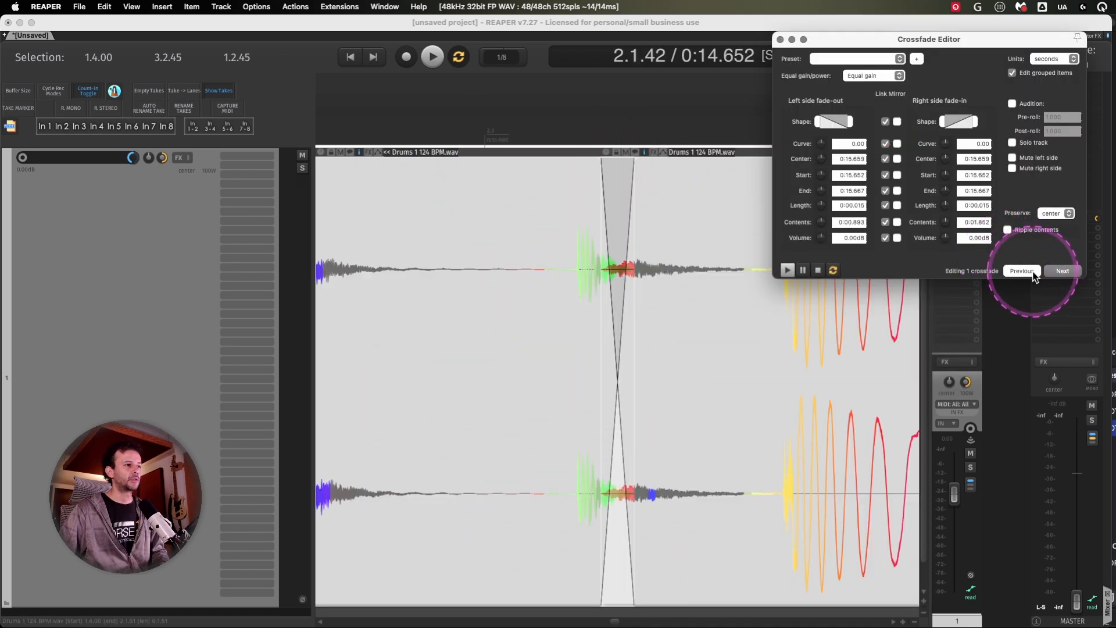
left_click(1022, 271)
left_click(1063, 271)
- Turn on Audition for the loaded crossfade in the crossfade editor
left_click(849, 122)
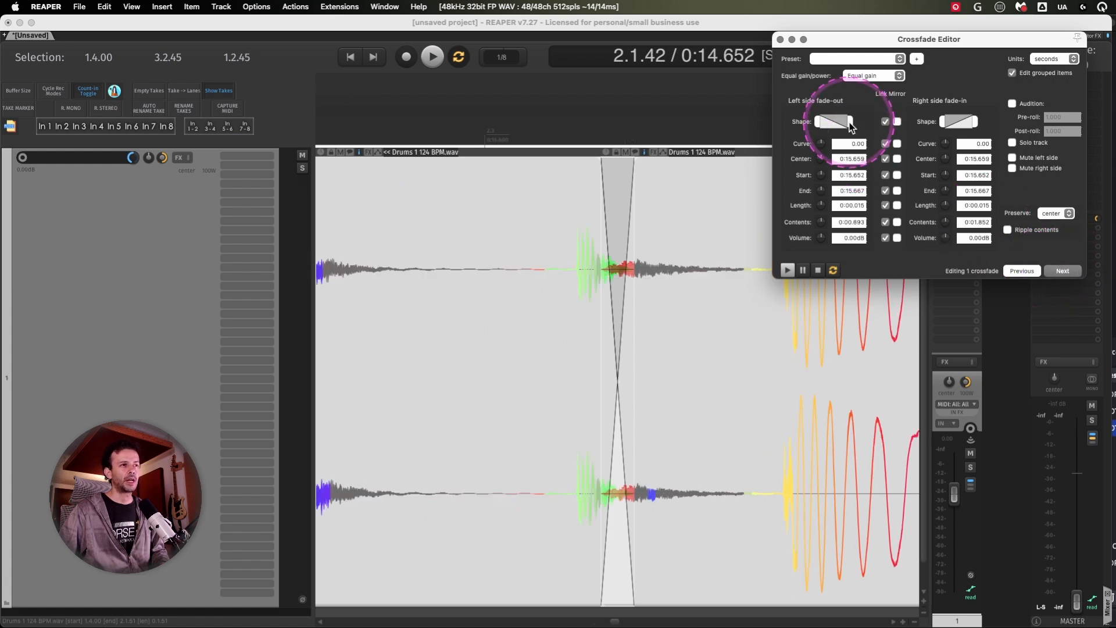
left_click(832, 123)
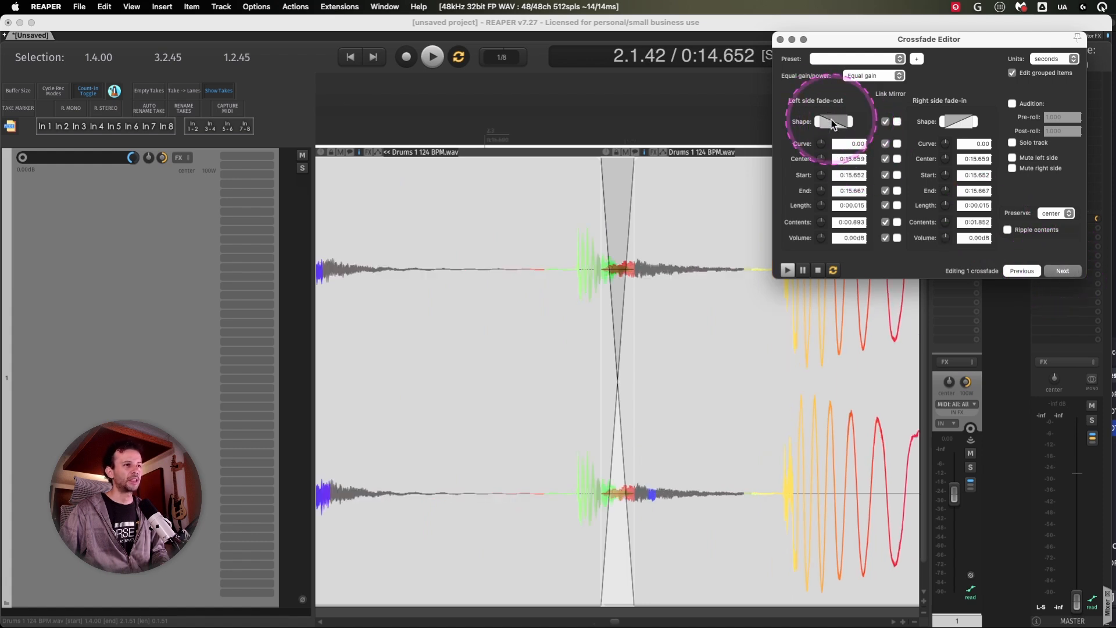
left_click(914, 97)
left_click(1012, 104)
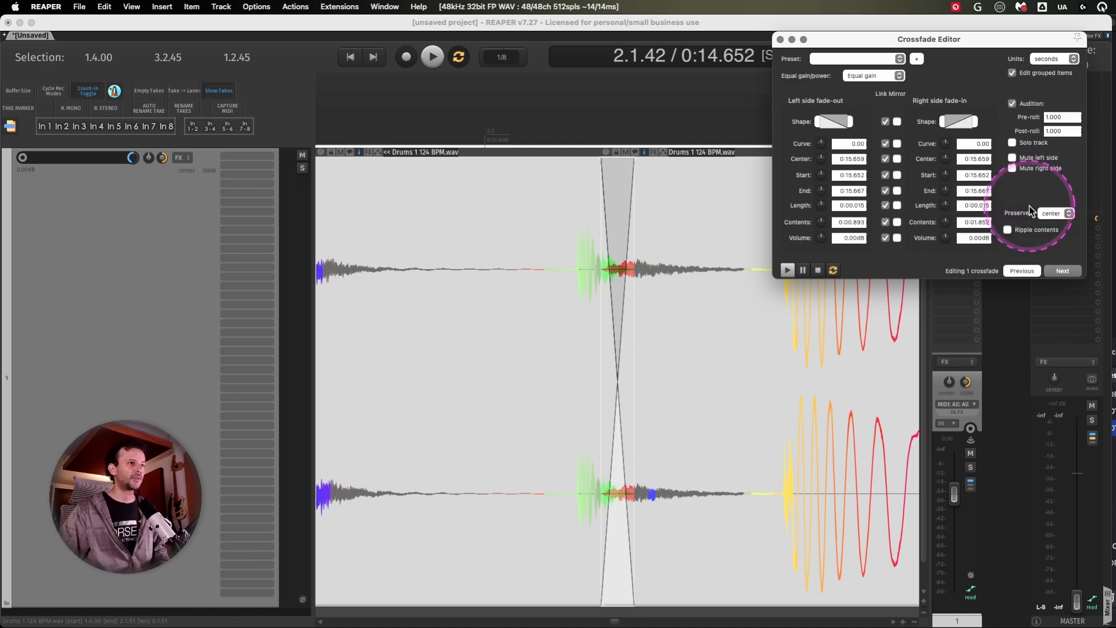
- Close the crossfade editor and select all items on track 1
left_click(780, 38)
left_click(771, 124)
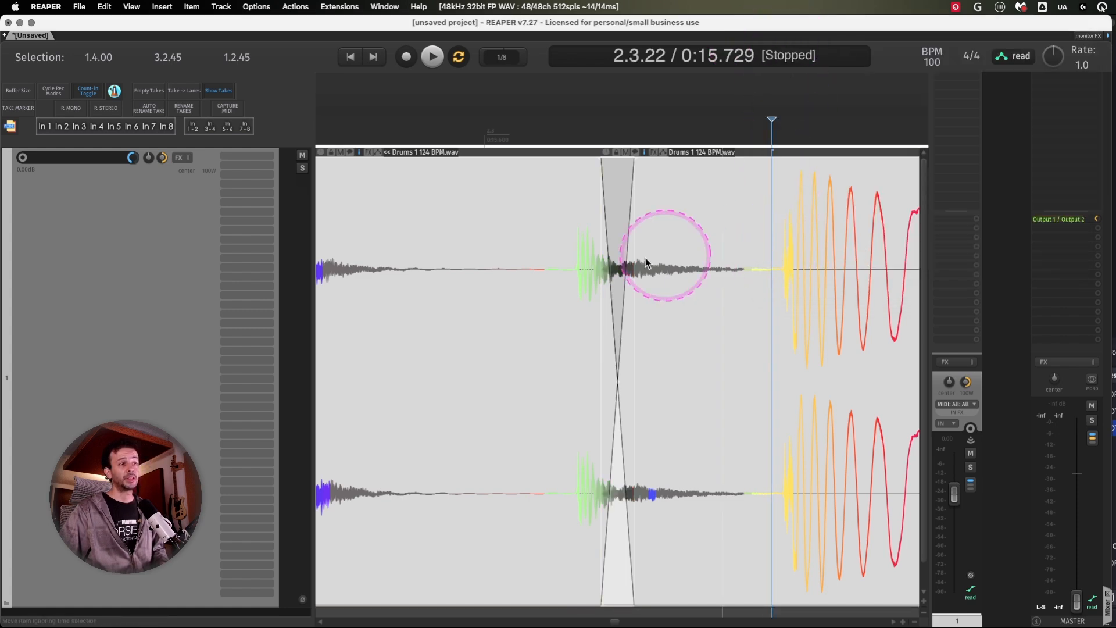
double_click(131, 304)
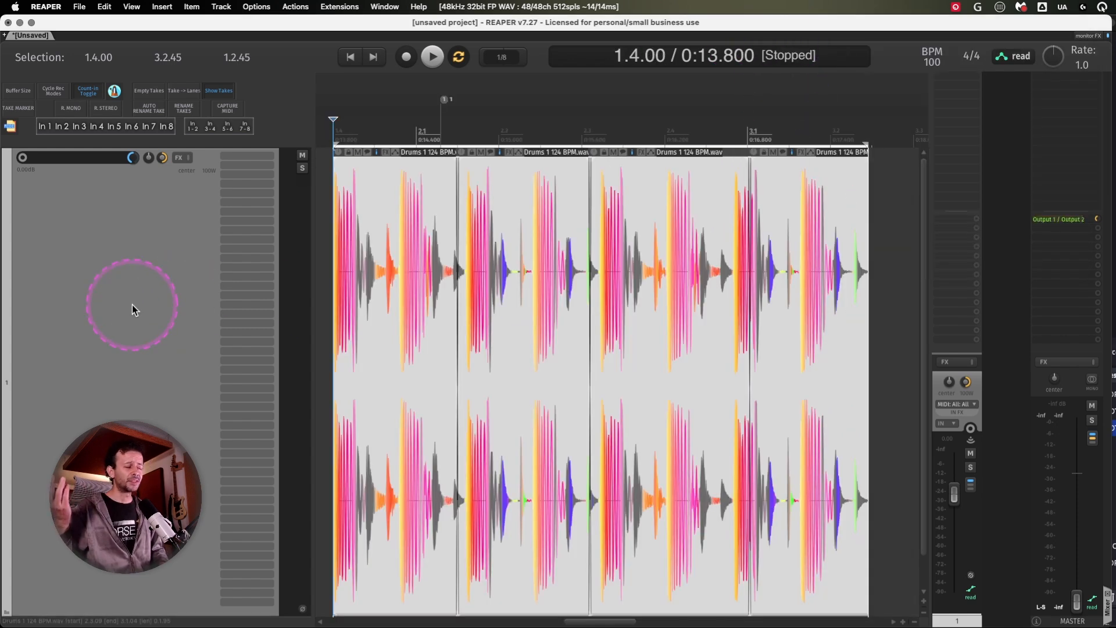
- Set the frequency of ReaEQ's high-pass band on track 1 to 116.4 Hz
key("super+Tab")
scroll(225, 410, "down", 5)
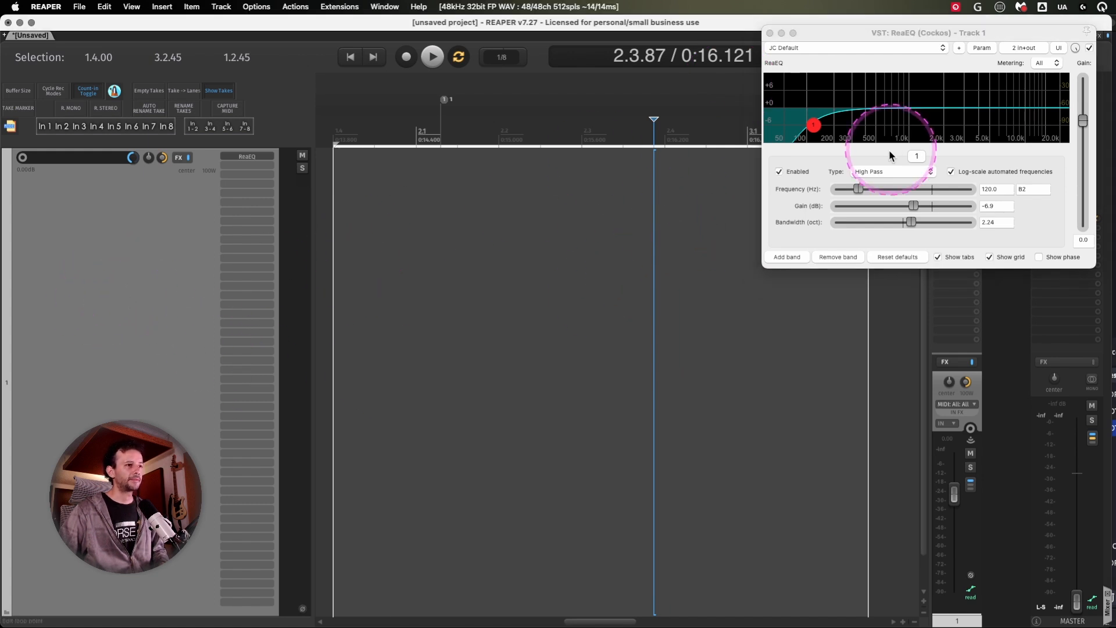
mouse_move(813, 124)
left_mouse_down()
mouse_move(868, 119)
mouse_move(812, 123)
left_mouse_up()
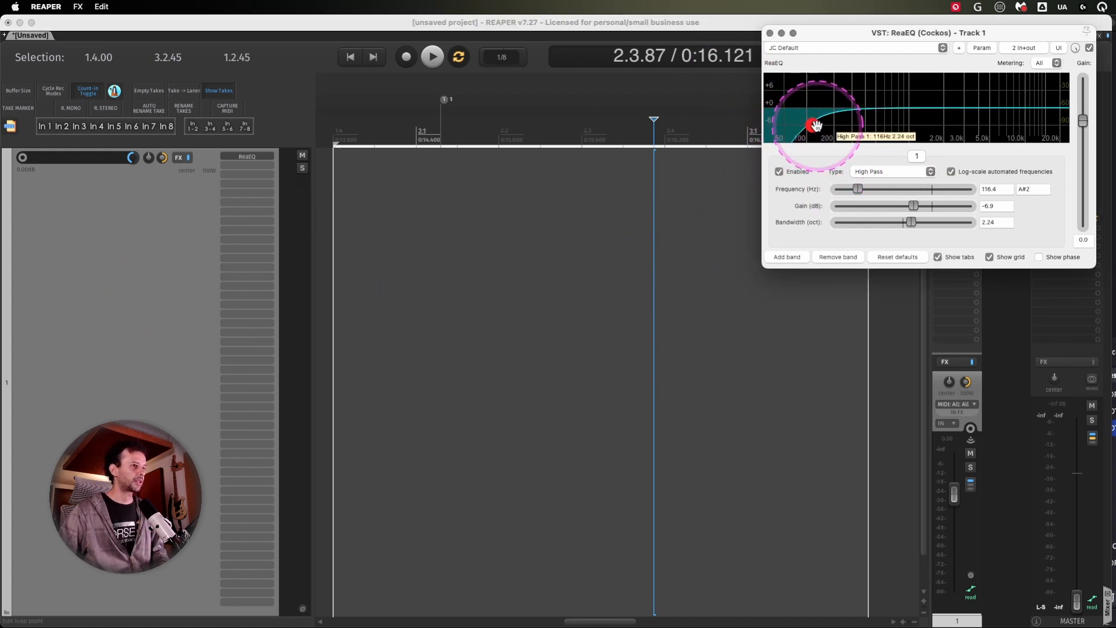
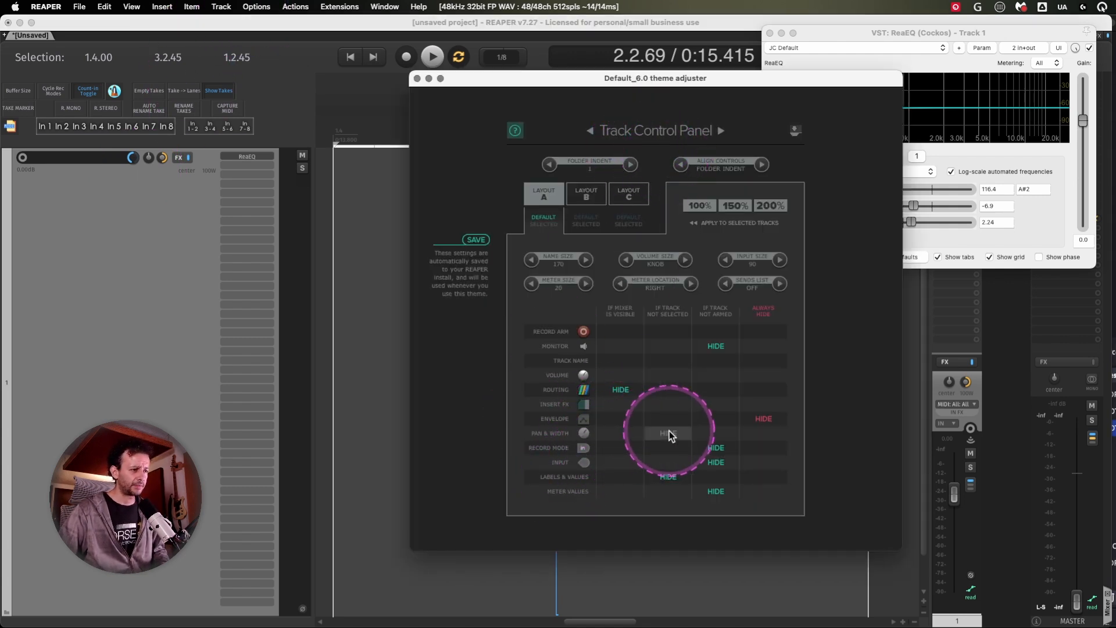
- Stop hiding the Envelope control in the theme's track control panel layout A and check track 1's envelope list
left_click(628, 422)
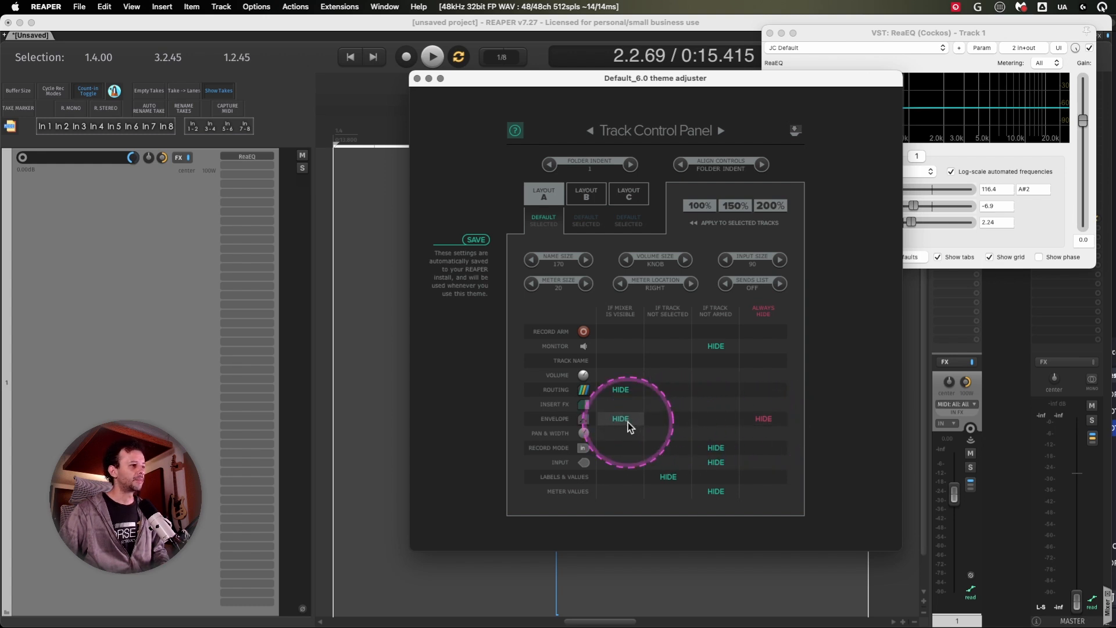
left_click(745, 421)
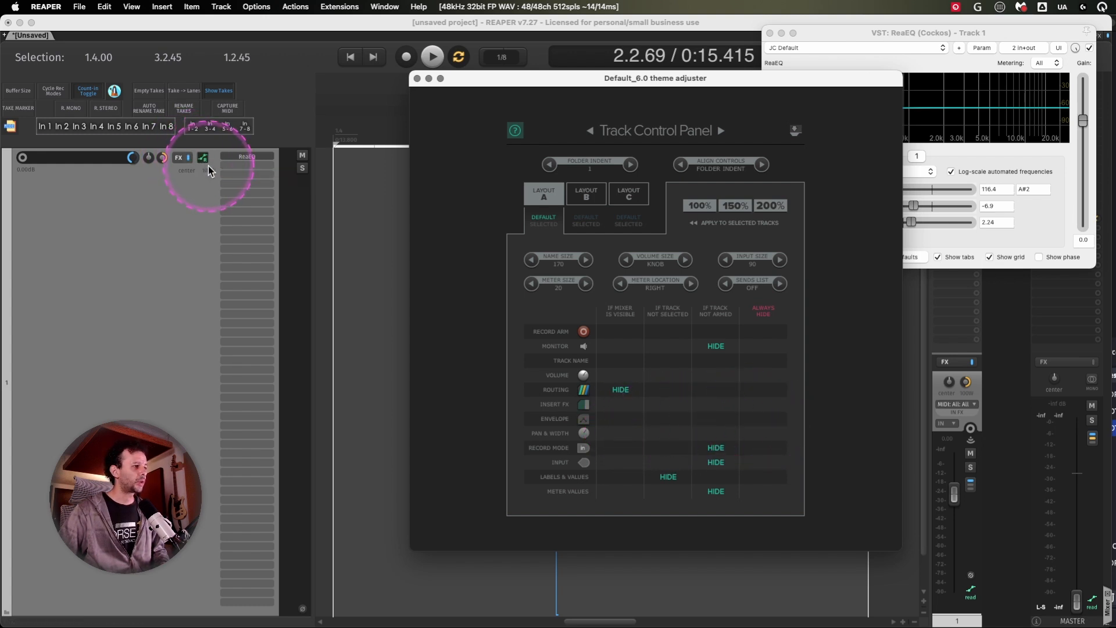
left_click(204, 158)
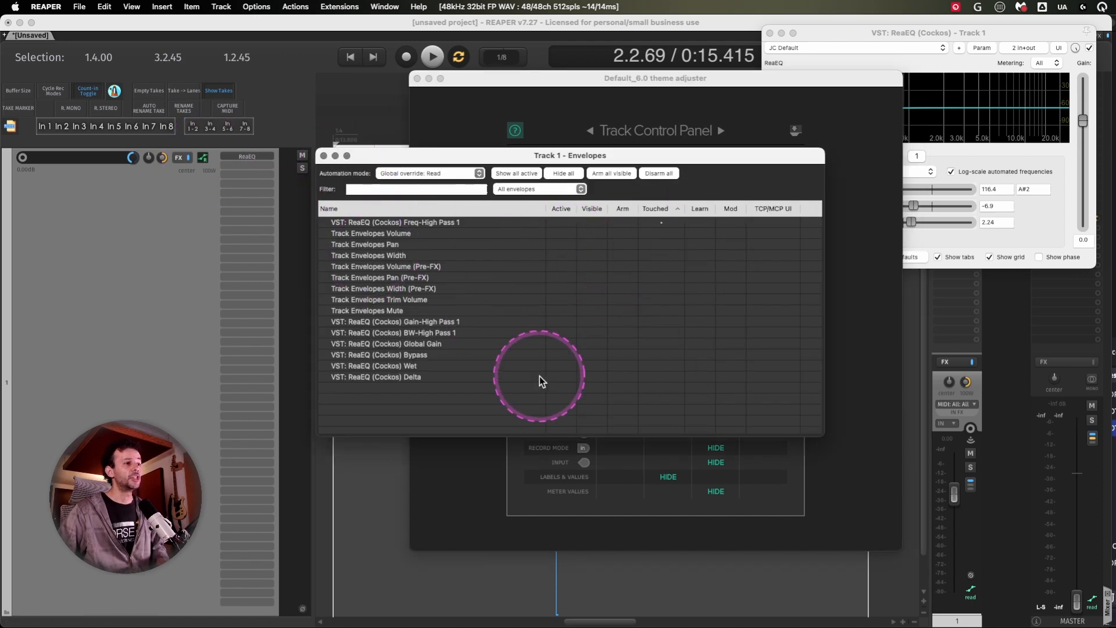
left_click(324, 156)
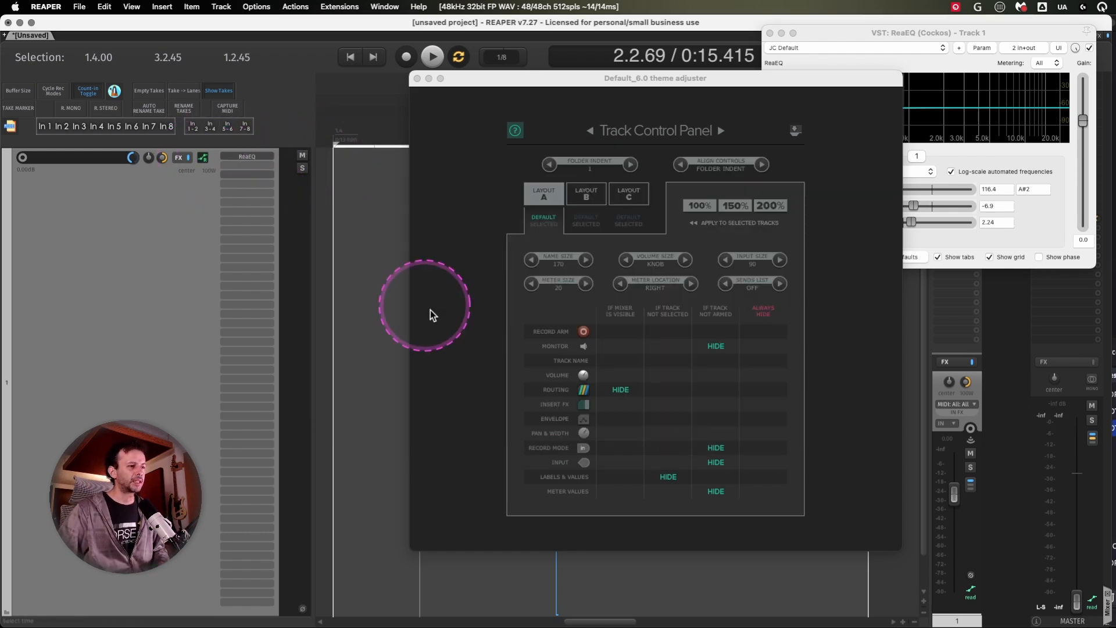
left_click(626, 390)
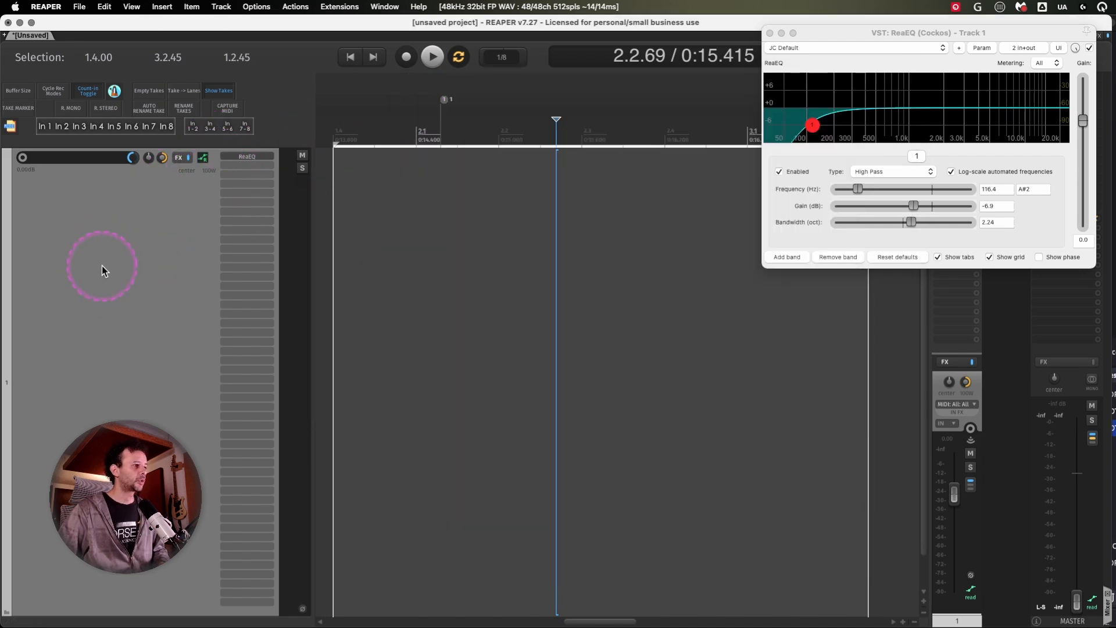
- Select tracks 1 and 2 alternately to check which track panel shows the envelope control
scroll(114, 302, "down", 5)
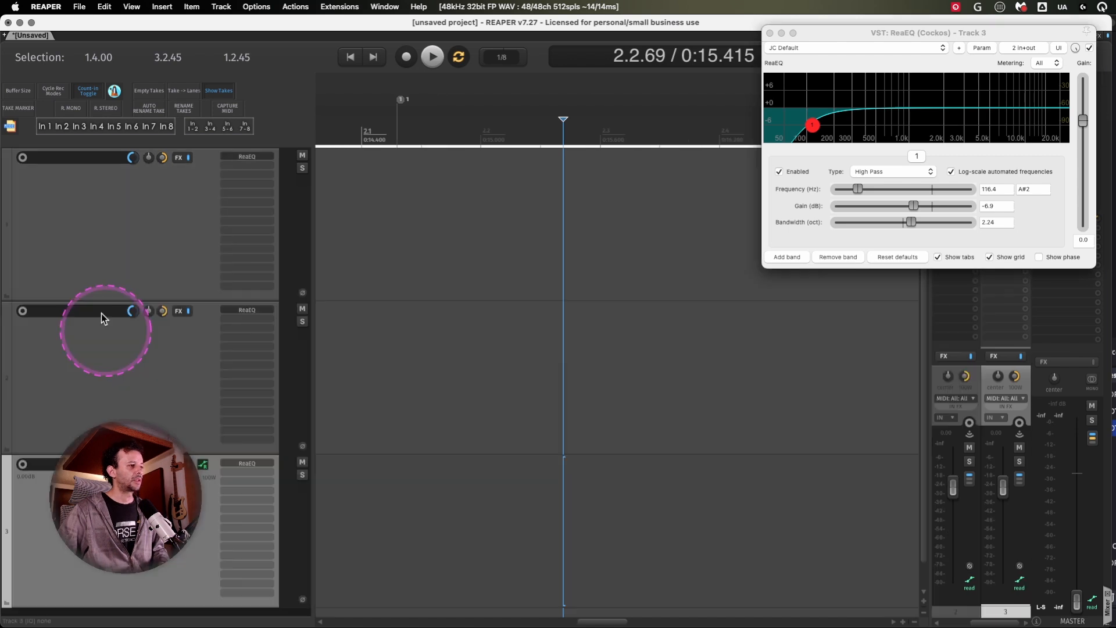
left_click(97, 257)
left_click(95, 353)
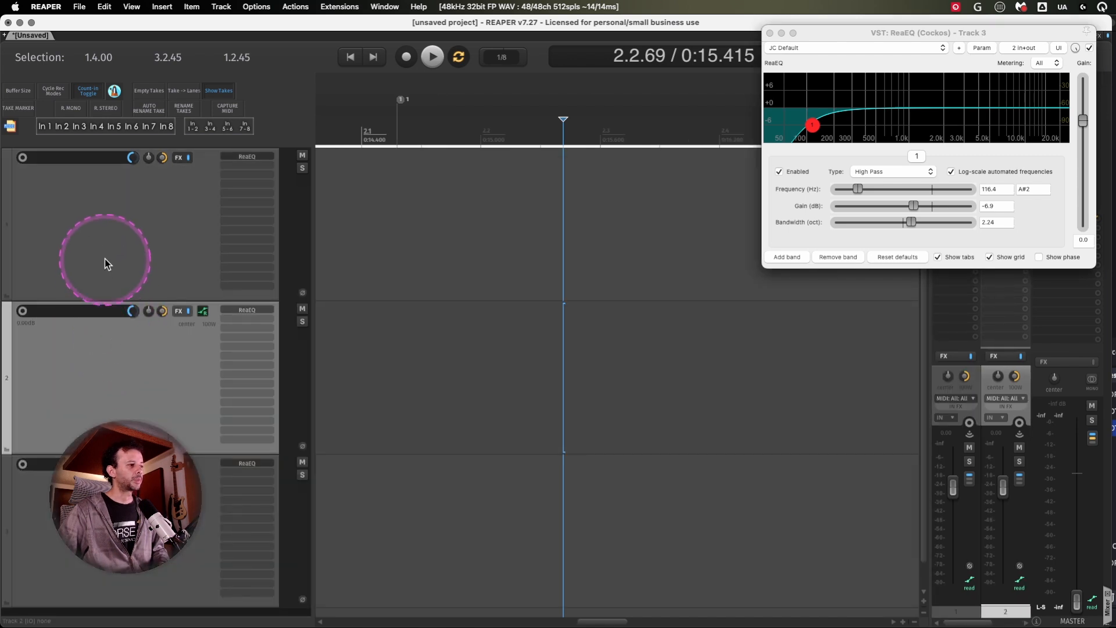
left_click(104, 258)
left_click(104, 343)
left_click(108, 209)
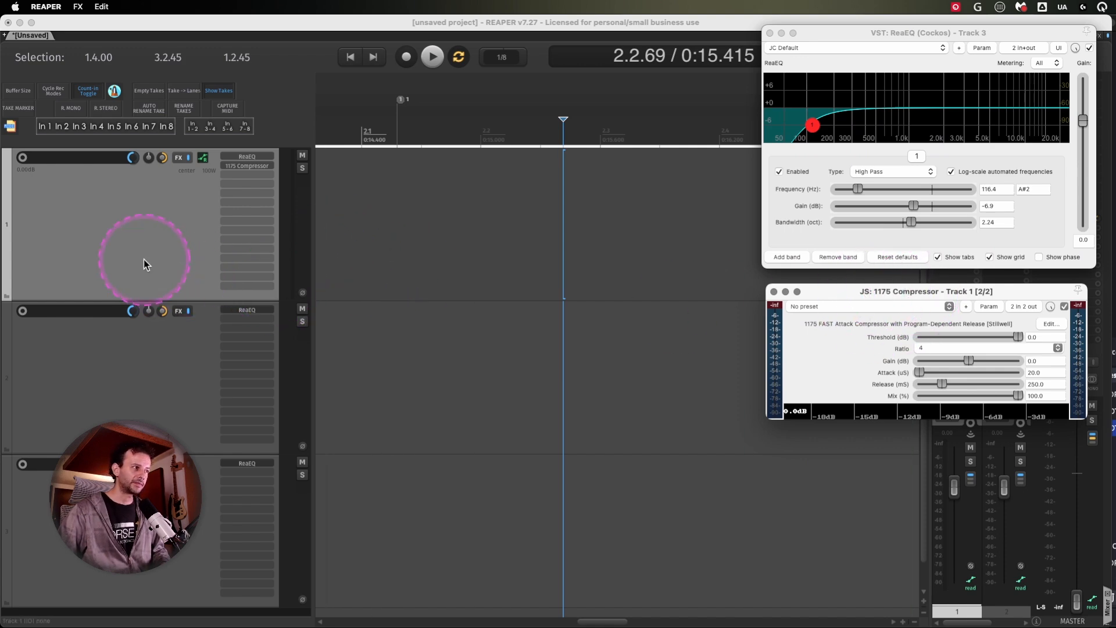
- Open the envelopes window for track 1 and filter its envelope list by THRESHO
left_click(153, 223)
left_click(202, 157)
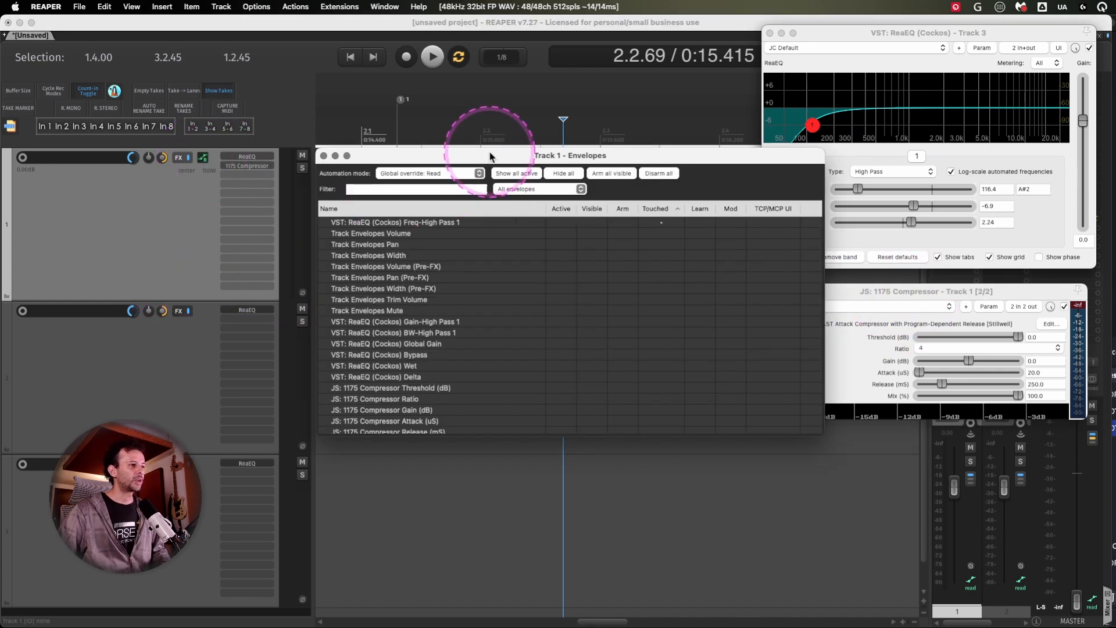
mouse_move(490, 152)
left_mouse_down()
mouse_move(482, 189)
mouse_move(497, 172)
left_mouse_up()
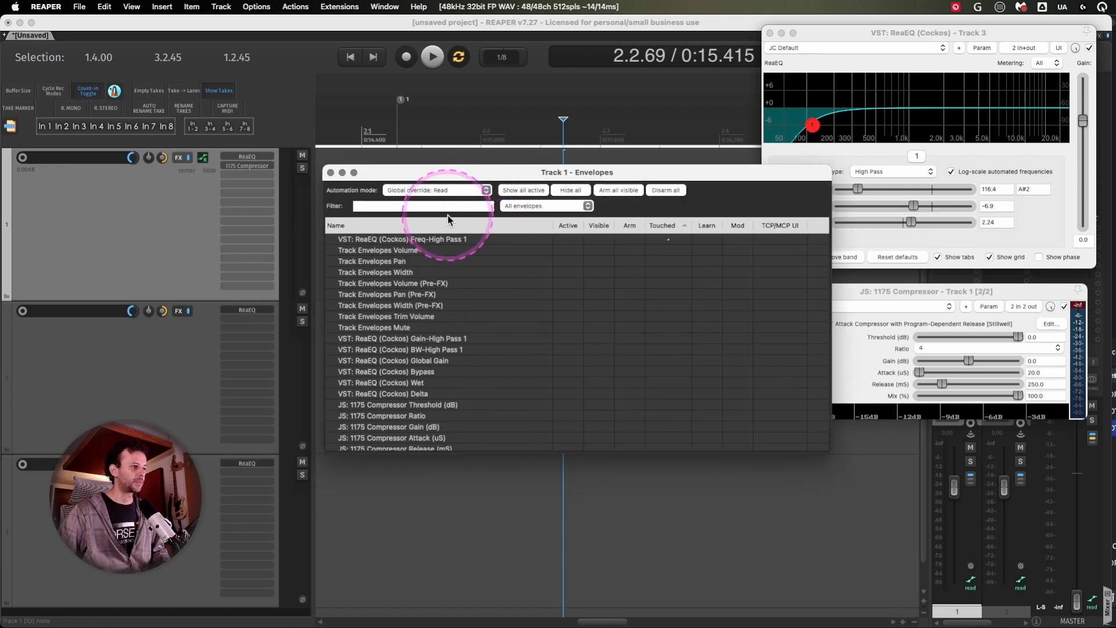
left_click(399, 207)
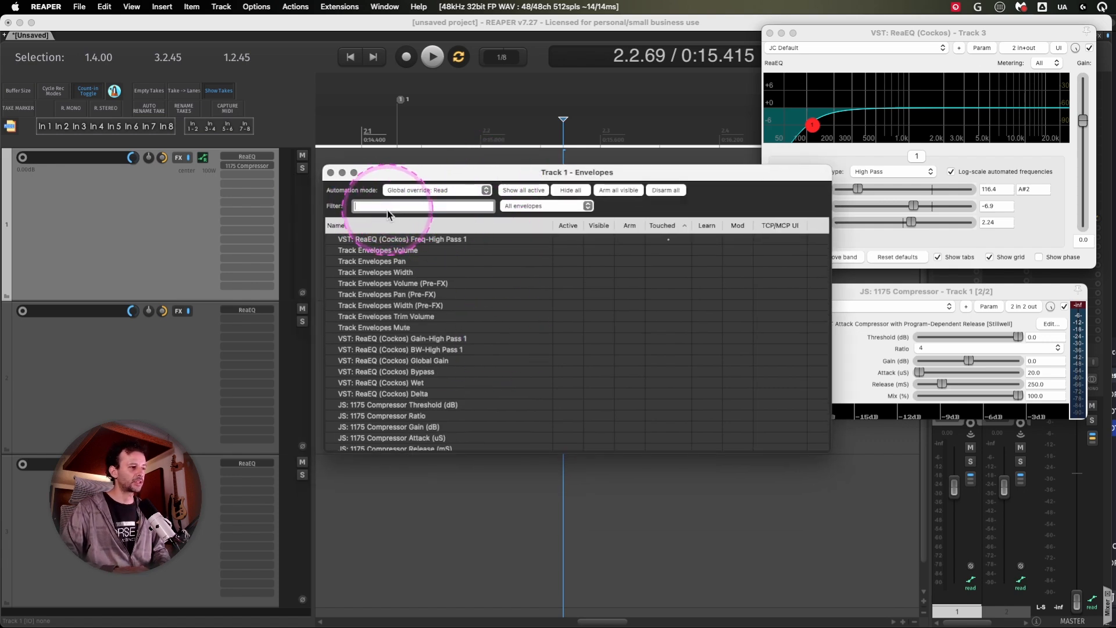
type("THRESHO")
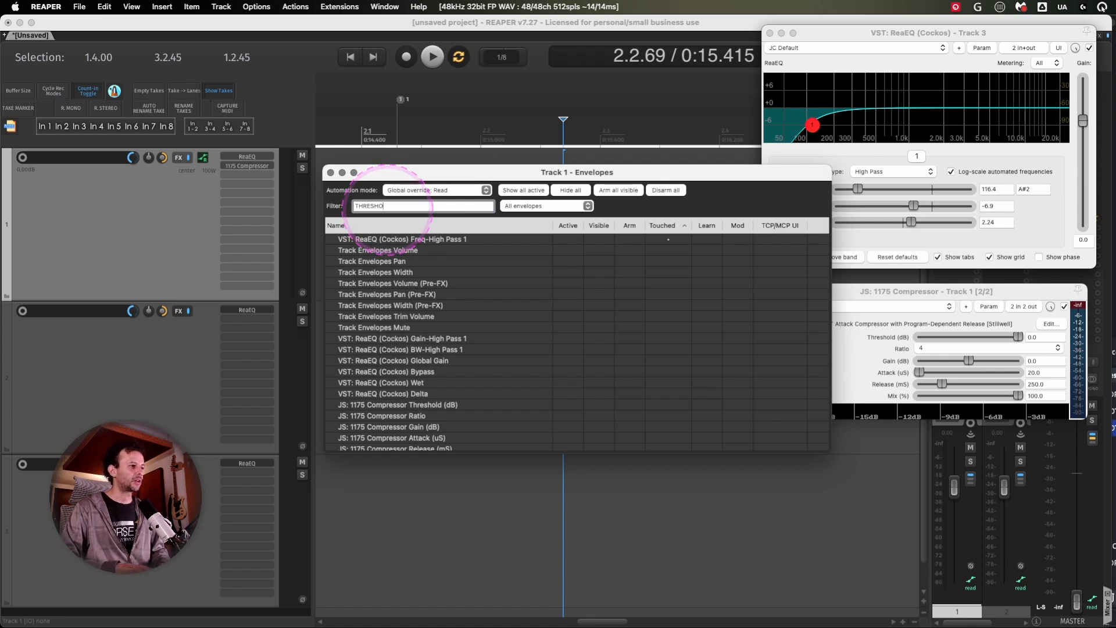
- Activate the 1175 Compressor Threshold envelope on track 1 and look at its MIDI/OSC Learn settings without assigning a controller
left_click(567, 240)
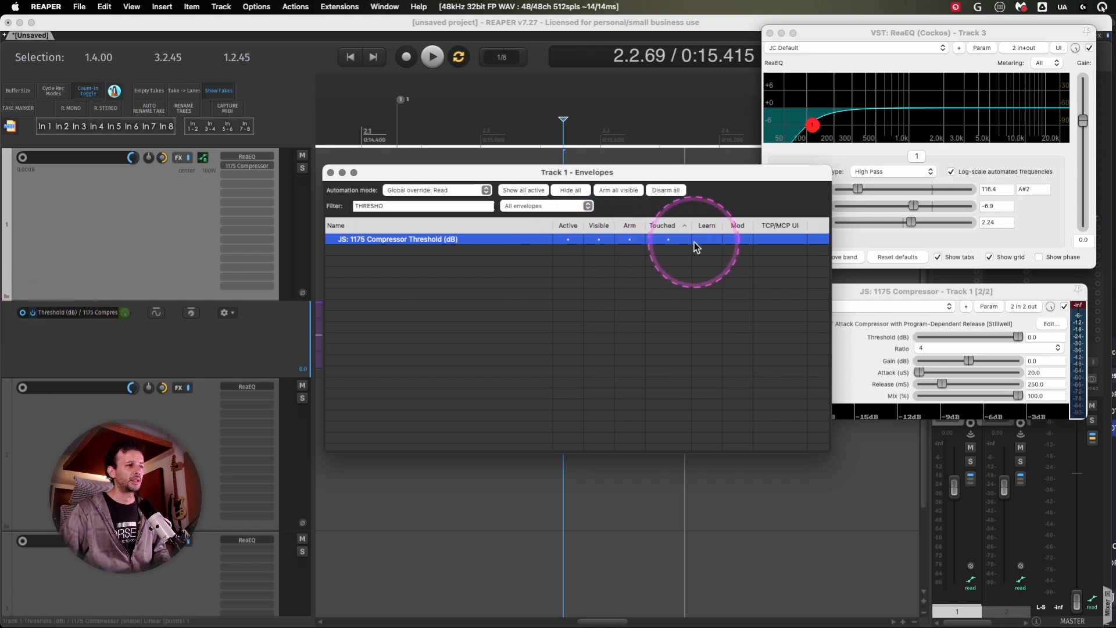
left_click(710, 239)
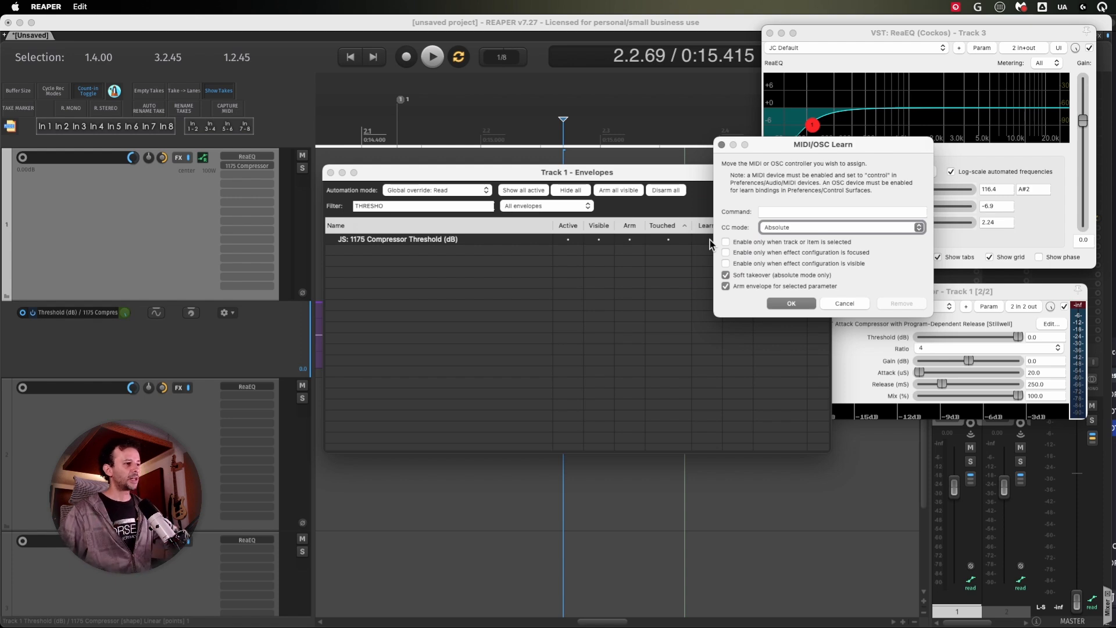
left_click(840, 302)
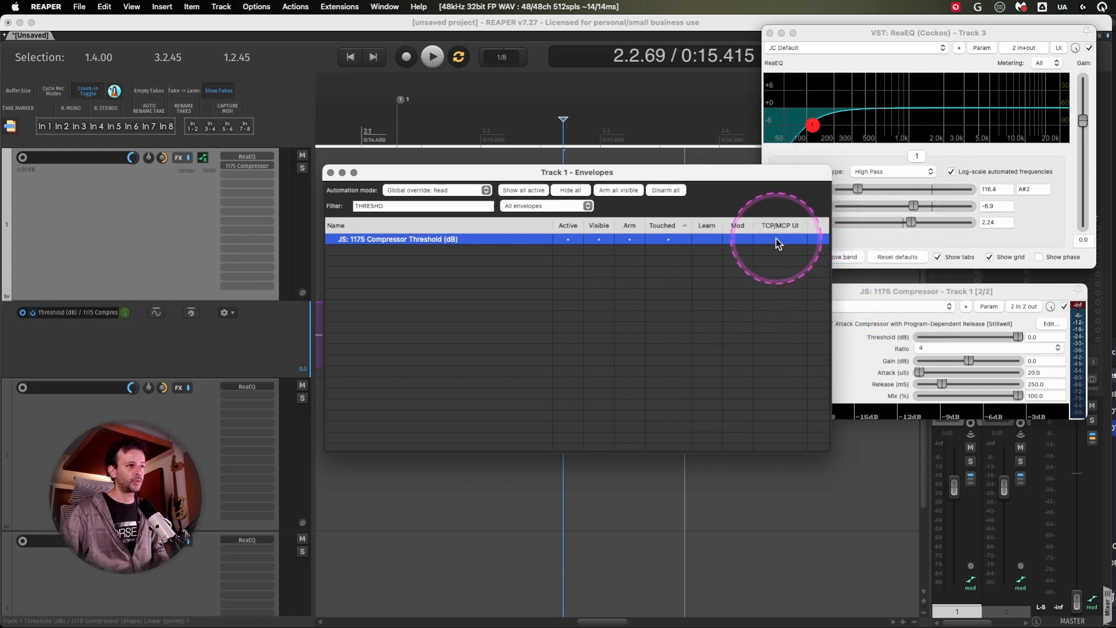
- Add the 1175 Compressor Threshold control to track 1's panel and reopen the track's envelopes window
left_click(779, 237)
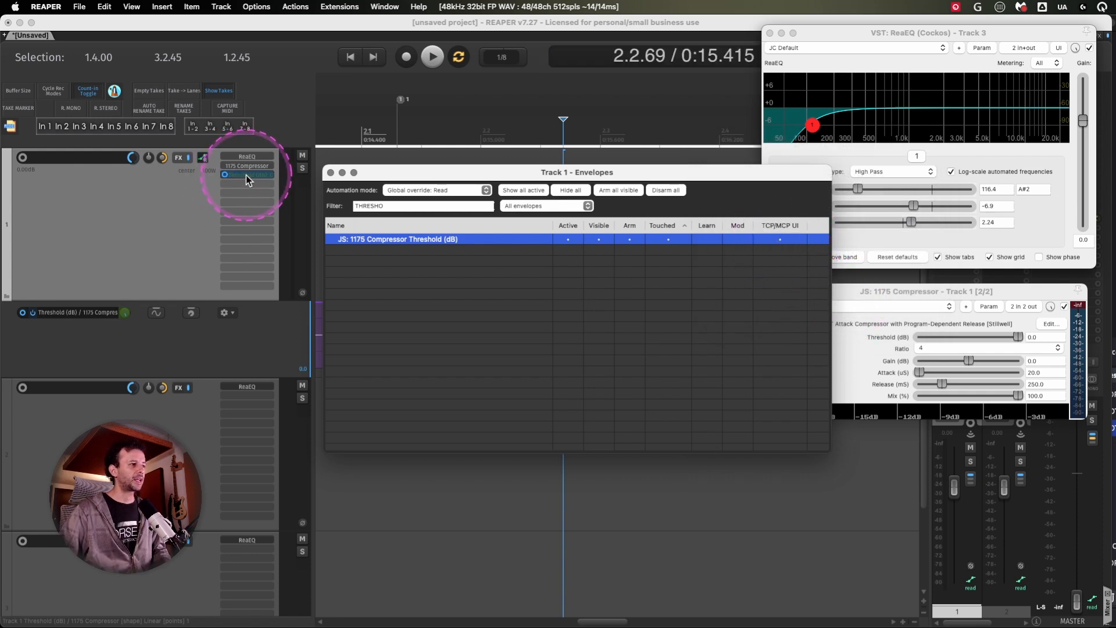
left_click(225, 176)
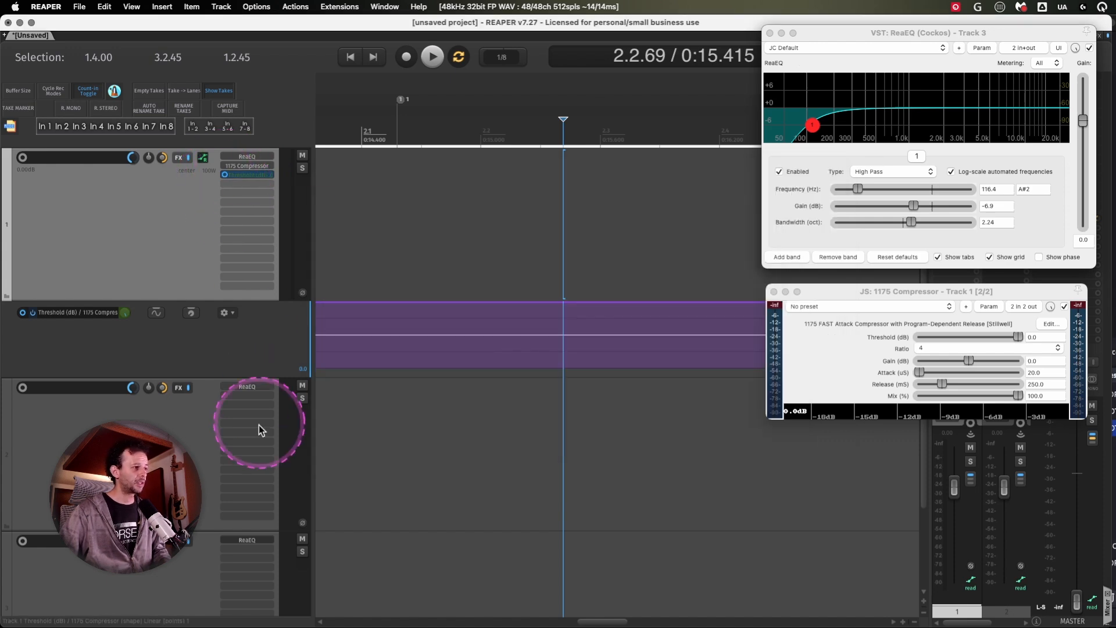
key("e")
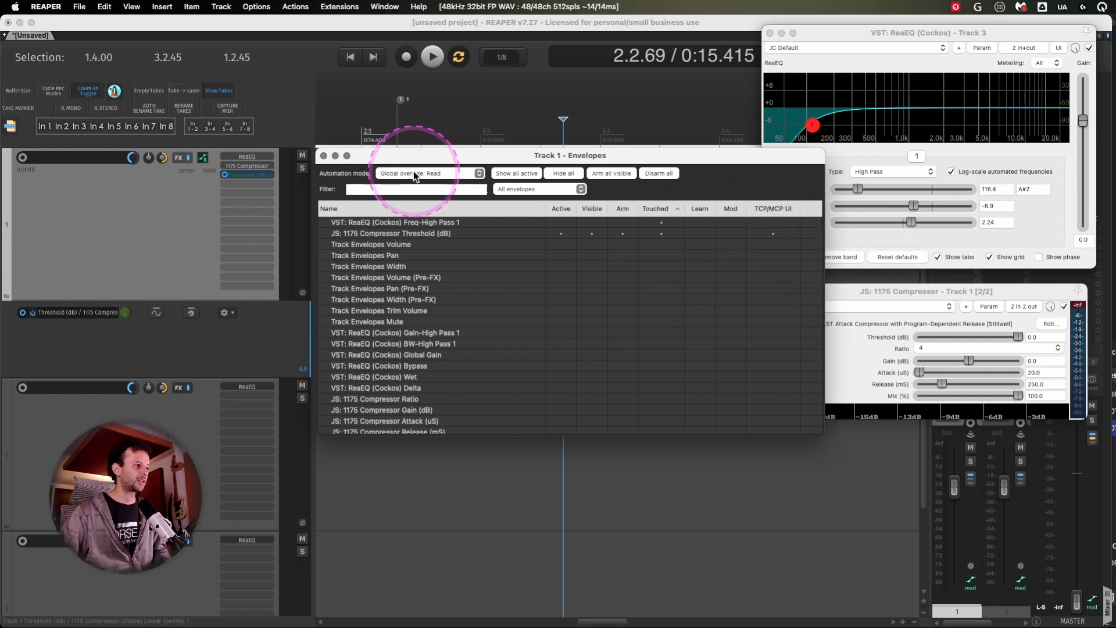
- Record 1175 Compressor Threshold automation on track 1 in touch mode, playing from just before bar 2
left_click(324, 155)
left_click(342, 122)
key("space")
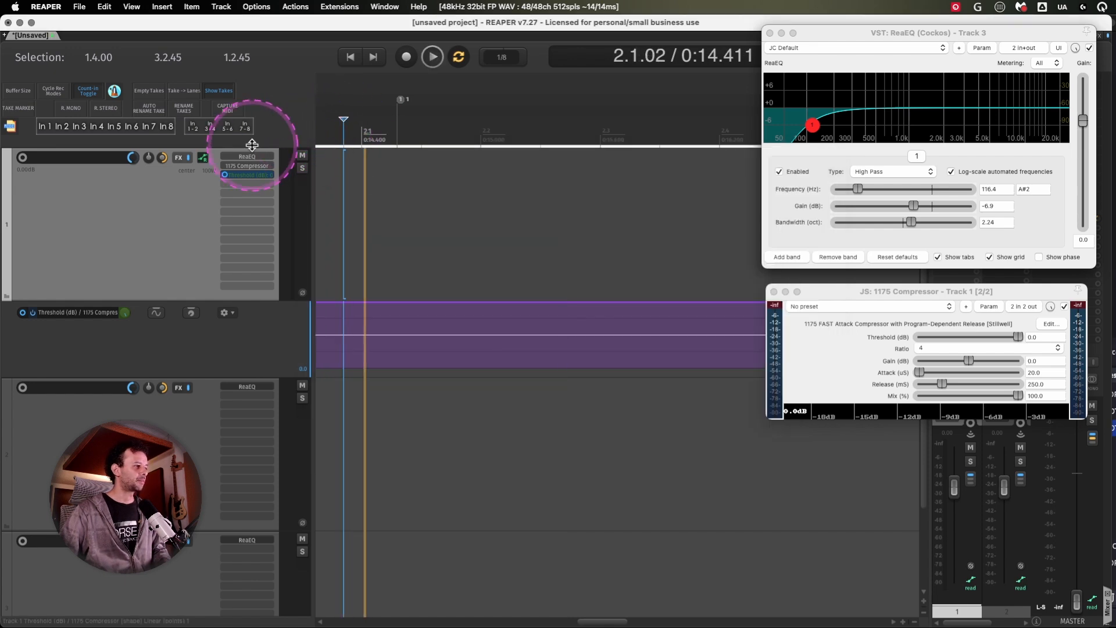
key("space")
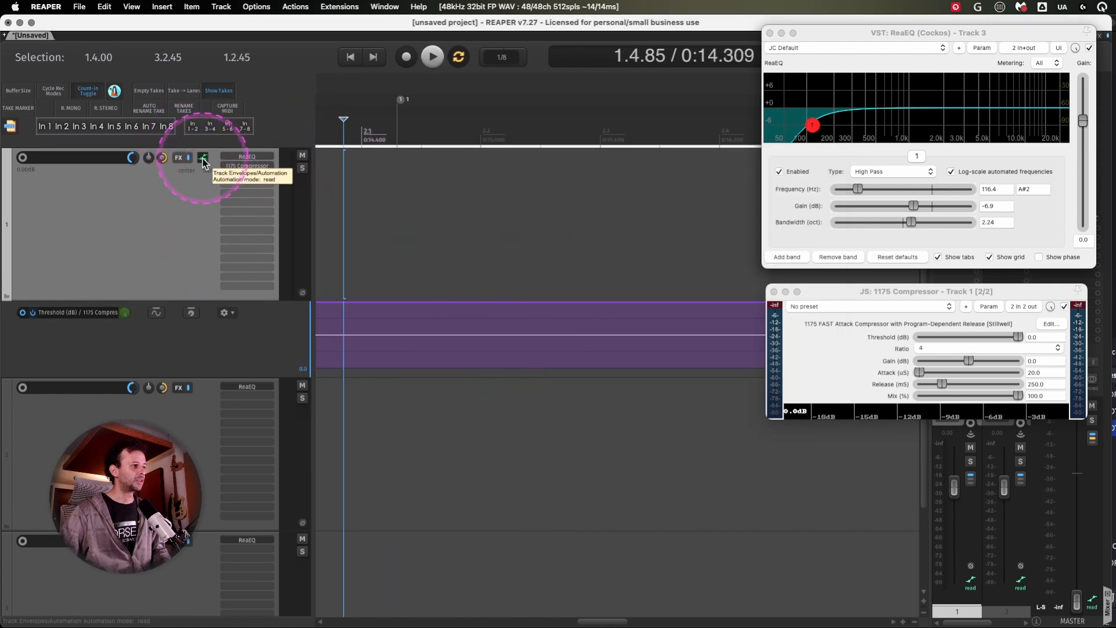
left_click(203, 157)
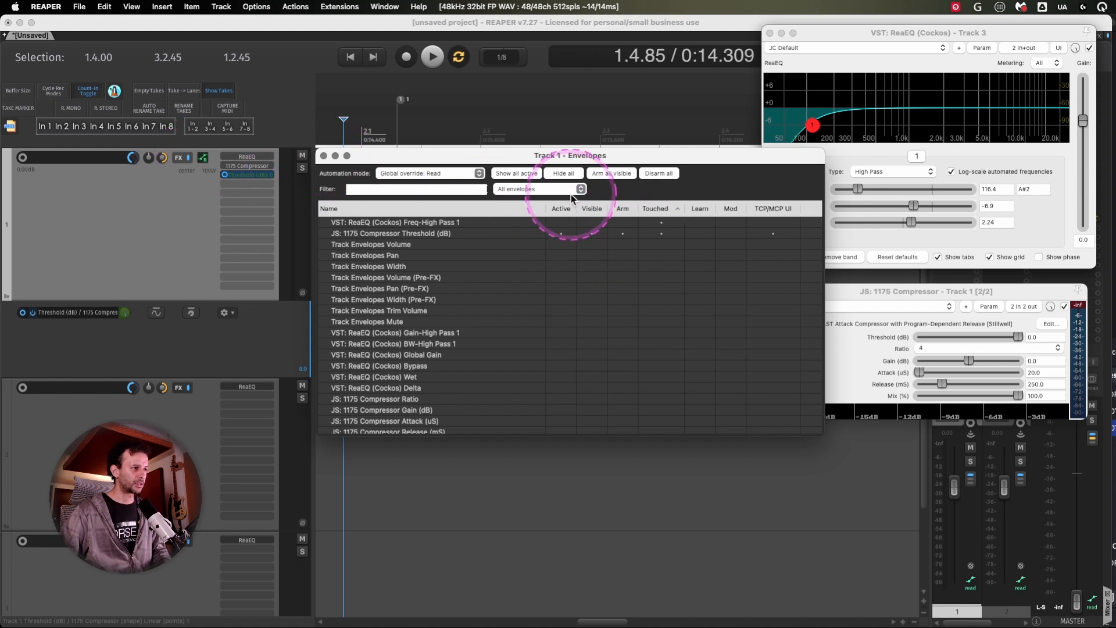
left_click(323, 155)
key("space")
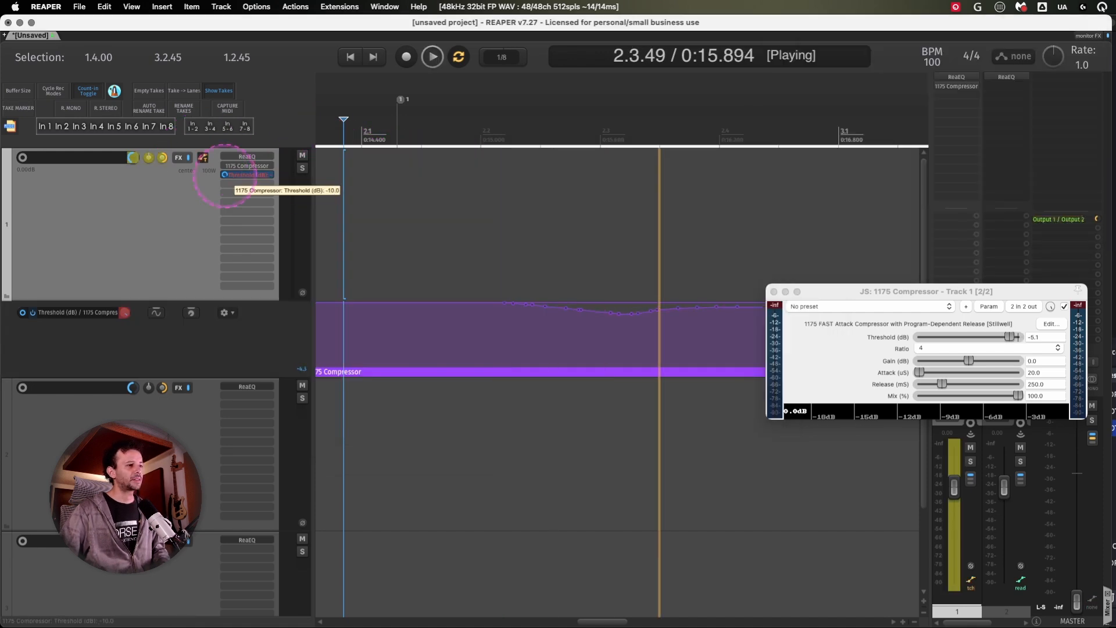
key("space")
- Return track 1 to Trim/Read mode and hide its Threshold envelope lane
left_click(128, 350)
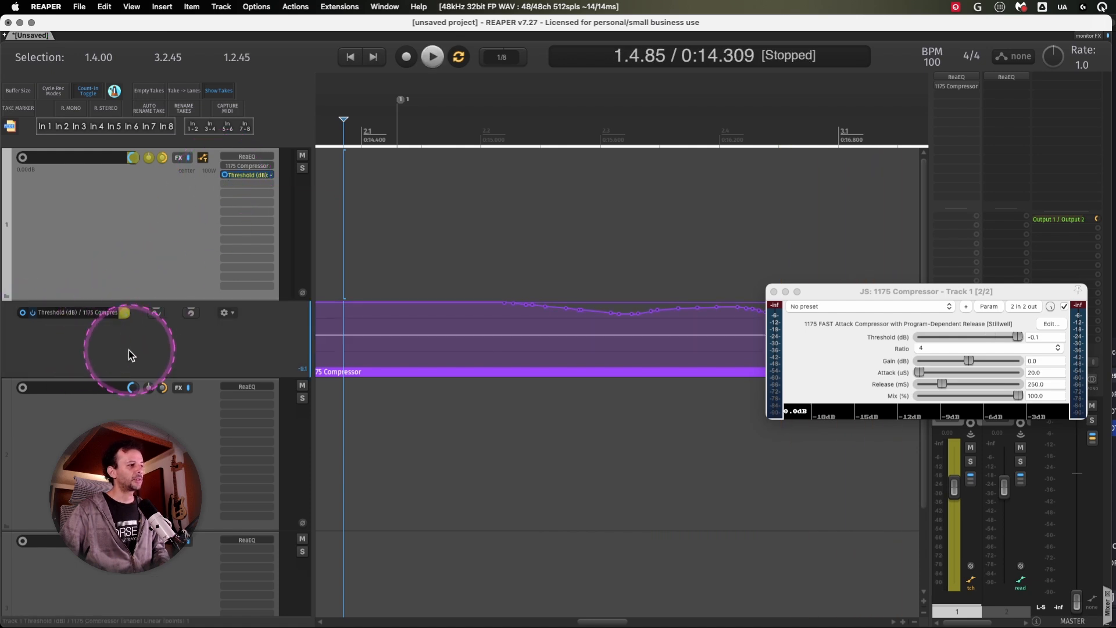
key("t")
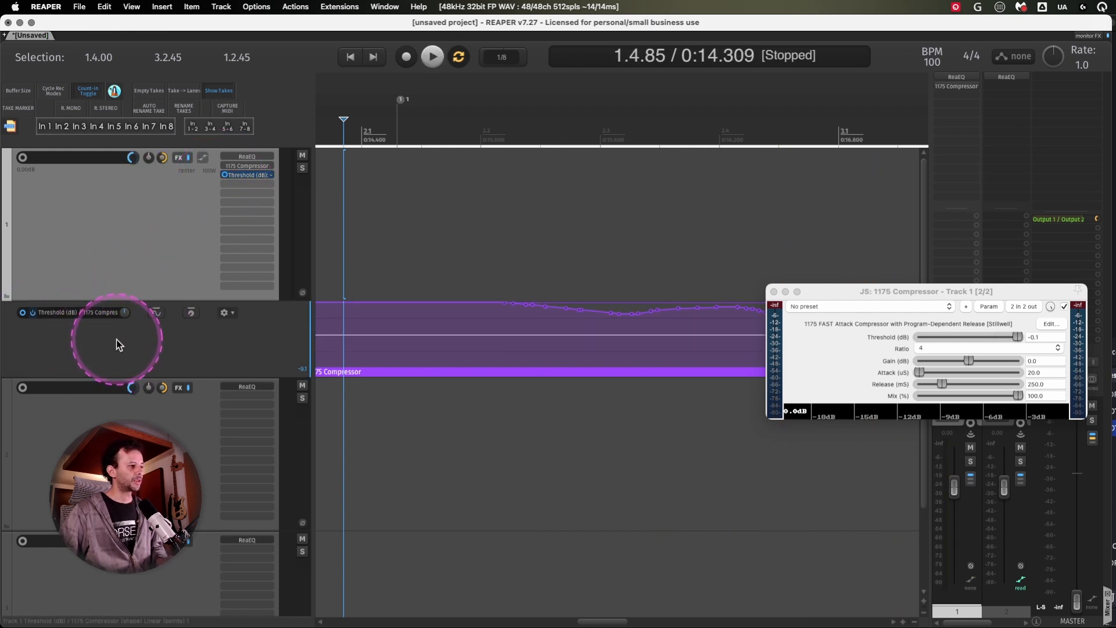
key("ctrl+h")
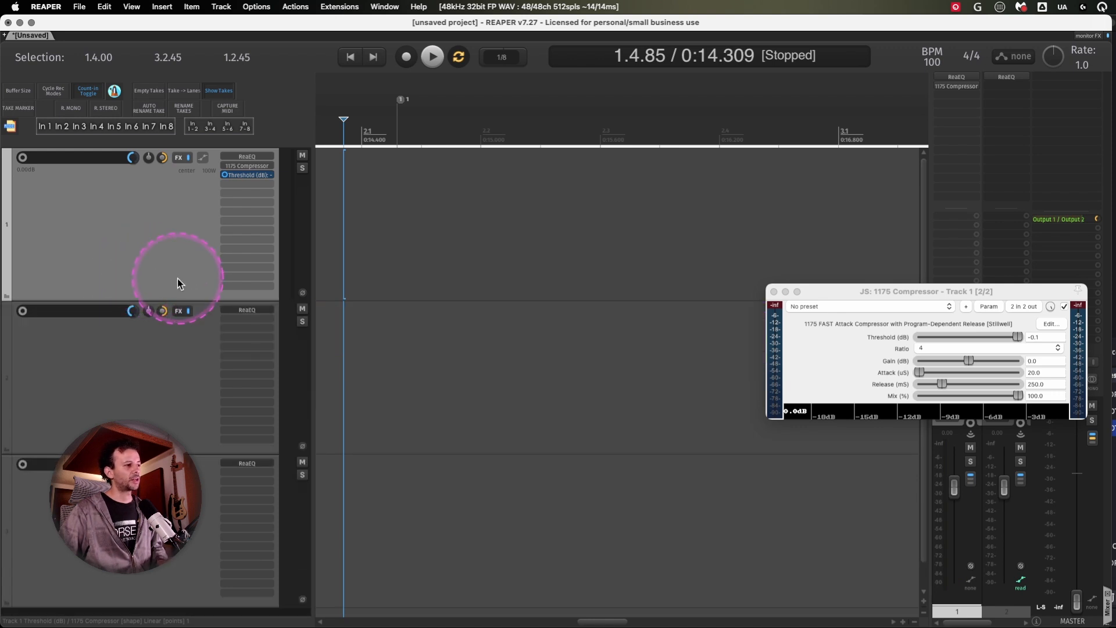
- Record more Threshold automation in touch mode with the envelope lane hidden, finishing at about -24.6 dB
key("t")
key("space")
left_click_drag(224, 175, 225, 177)
key("space")
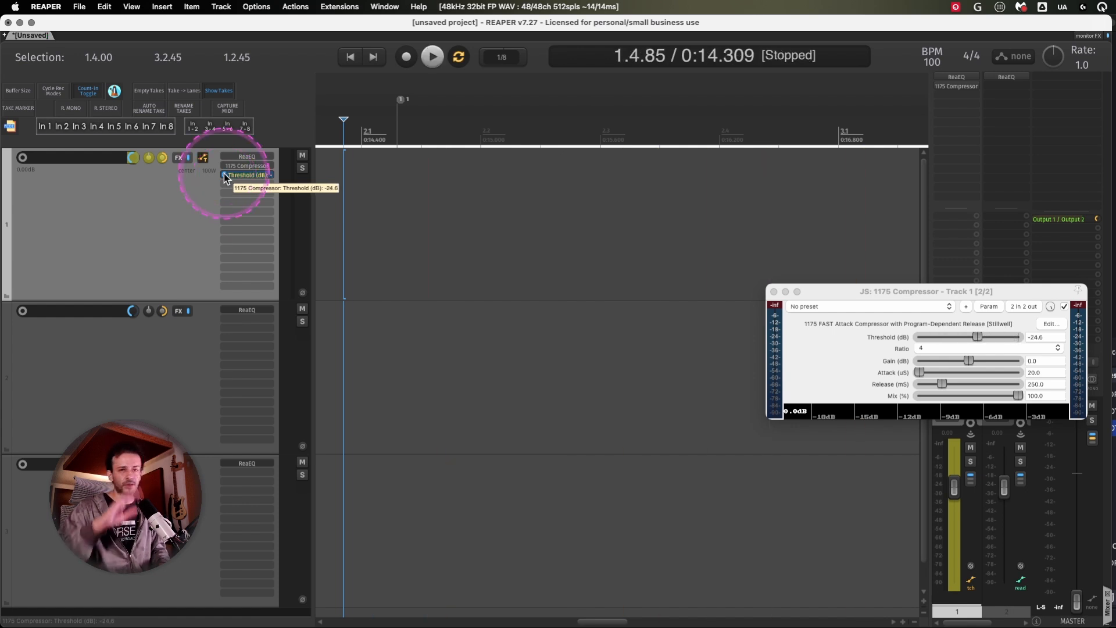
- Play back the recorded Threshold automation in Trim/Read mode, and show its envelope lane with the compressor window closed
key("t")
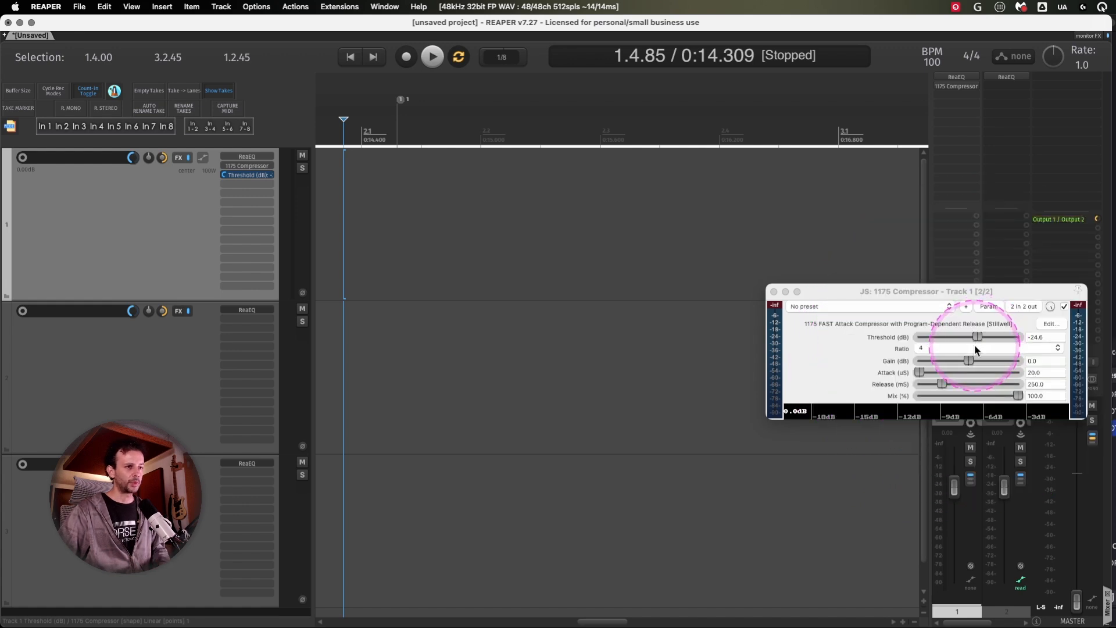
key("space")
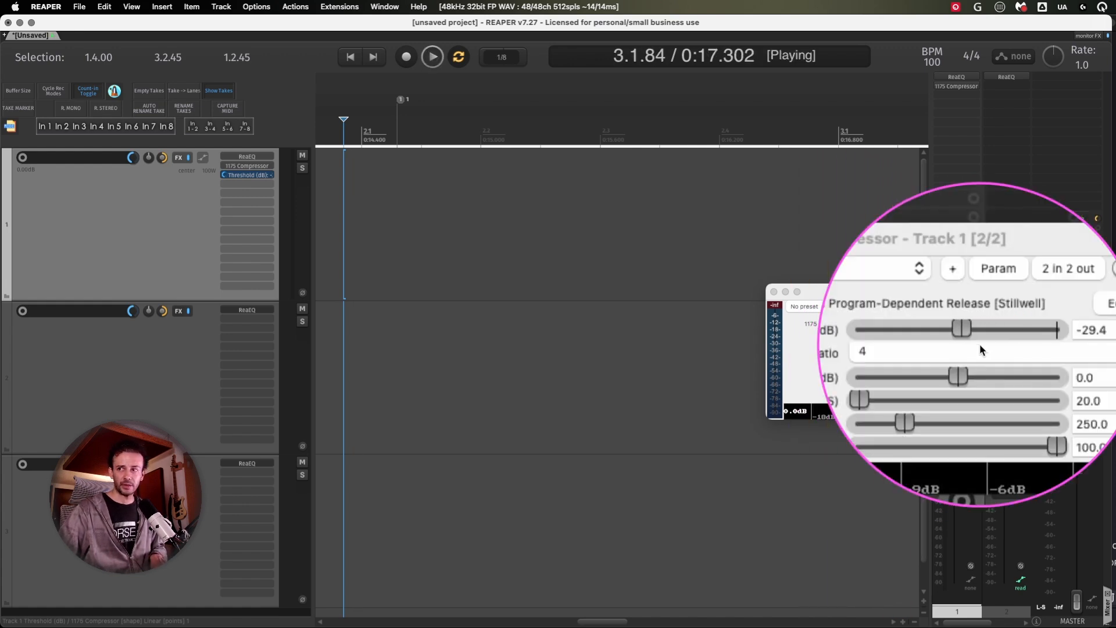
key("space")
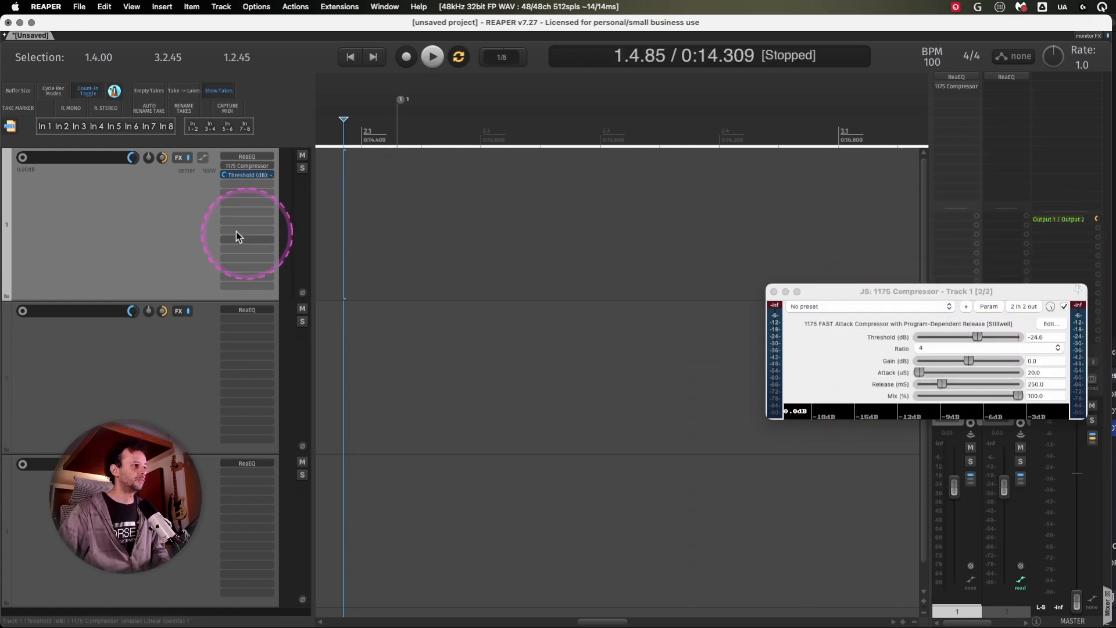
key("v")
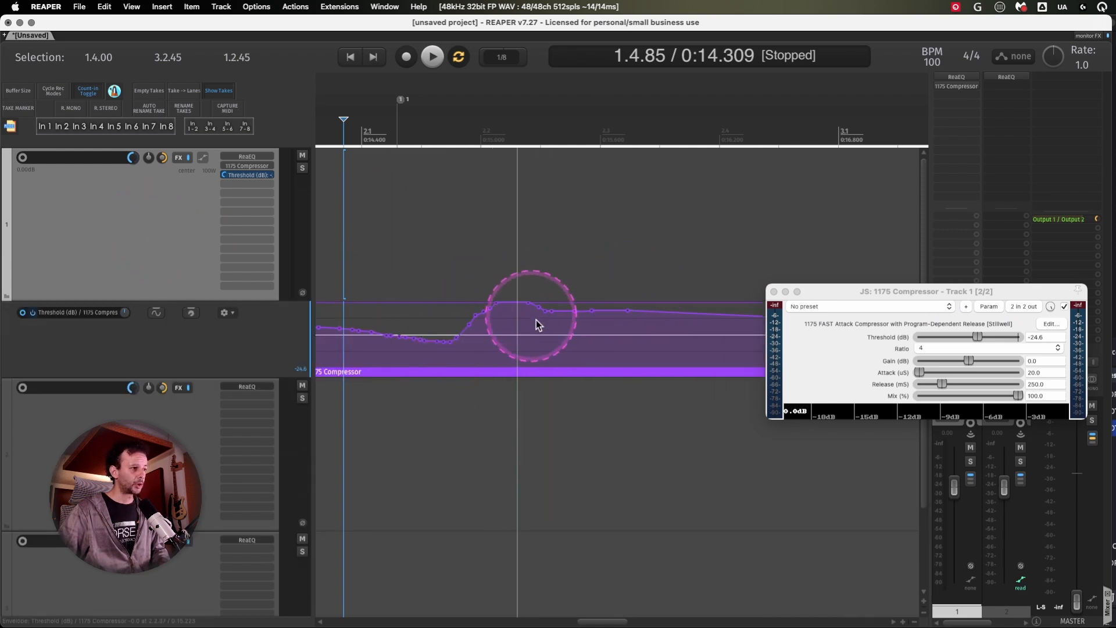
left_click(773, 291)
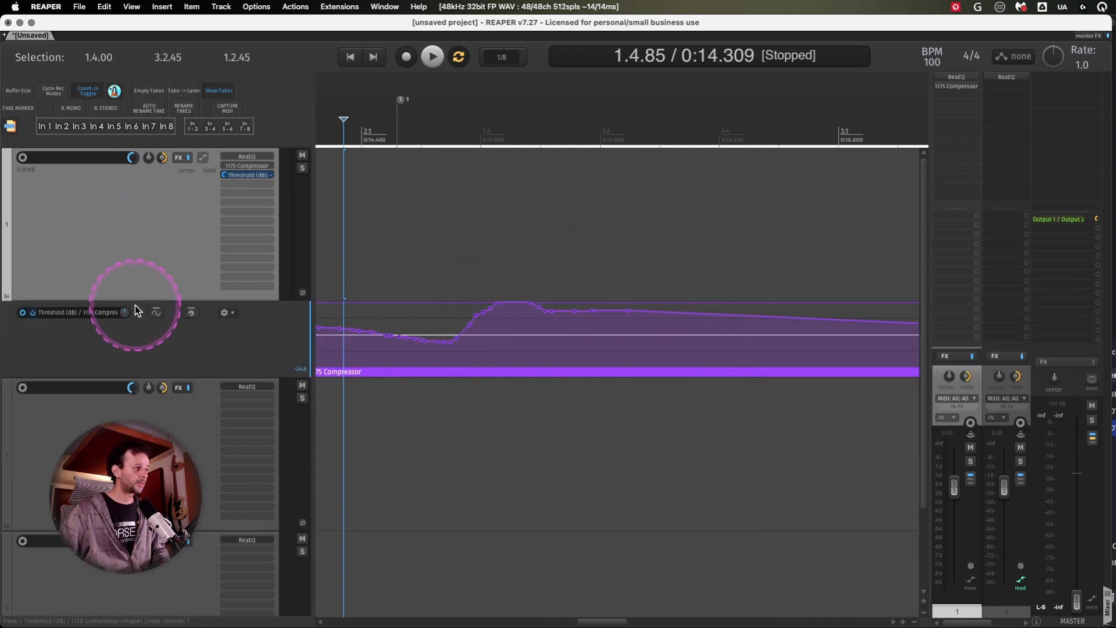
- Check track 1's automation mode in its envelopes window and clear the 1175 Compressor Threshold envelope
left_click(204, 156)
left_click(205, 158)
left_click(206, 159)
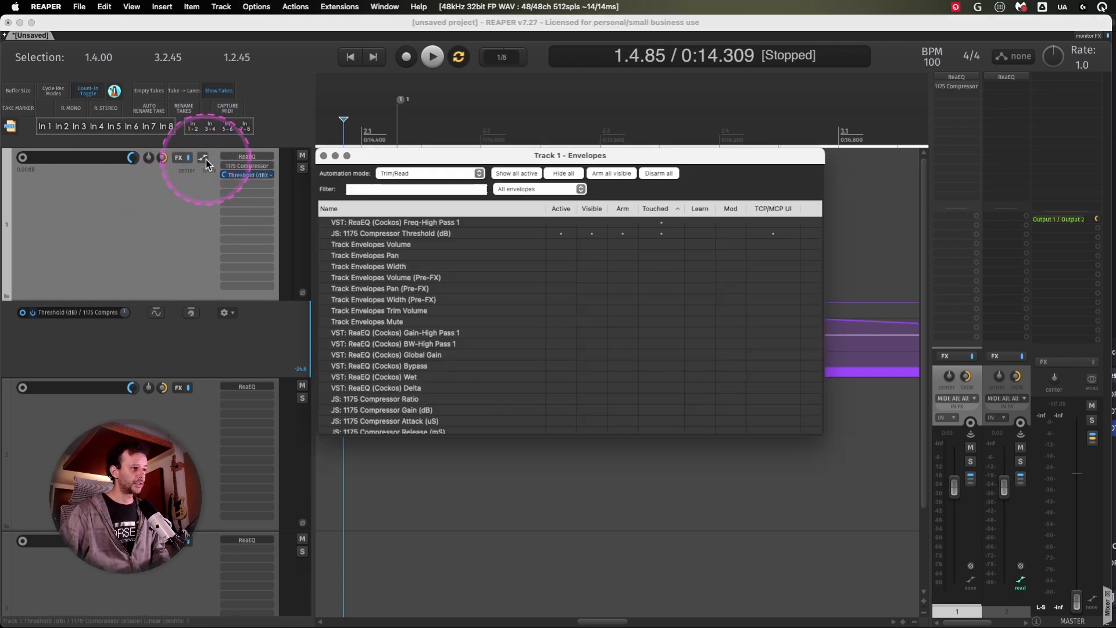
left_click(227, 312)
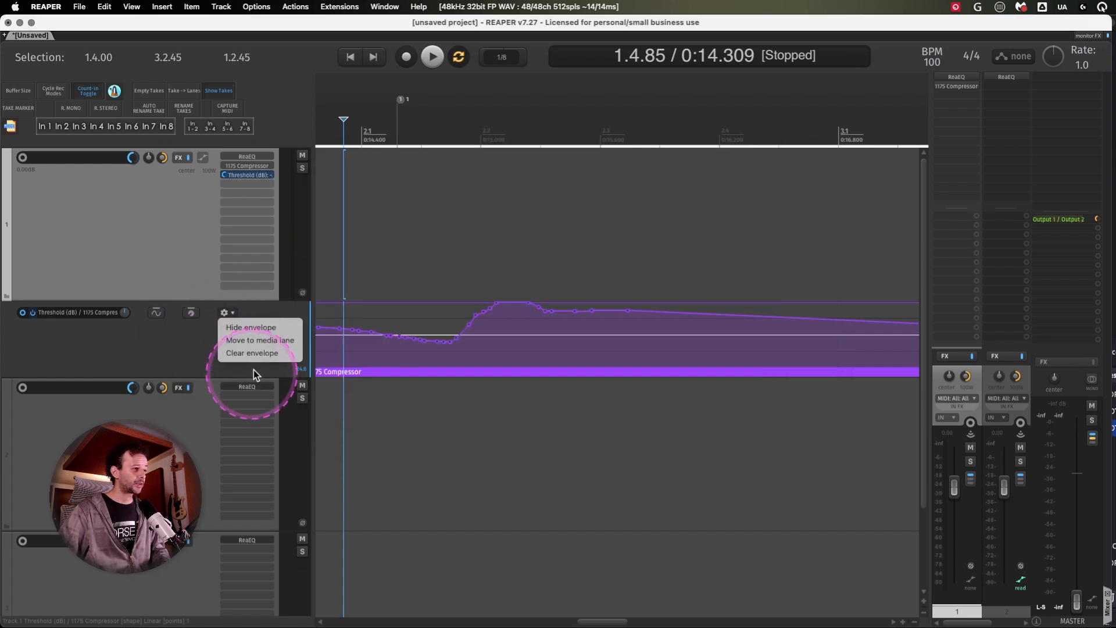
left_click(161, 208)
key("Return")
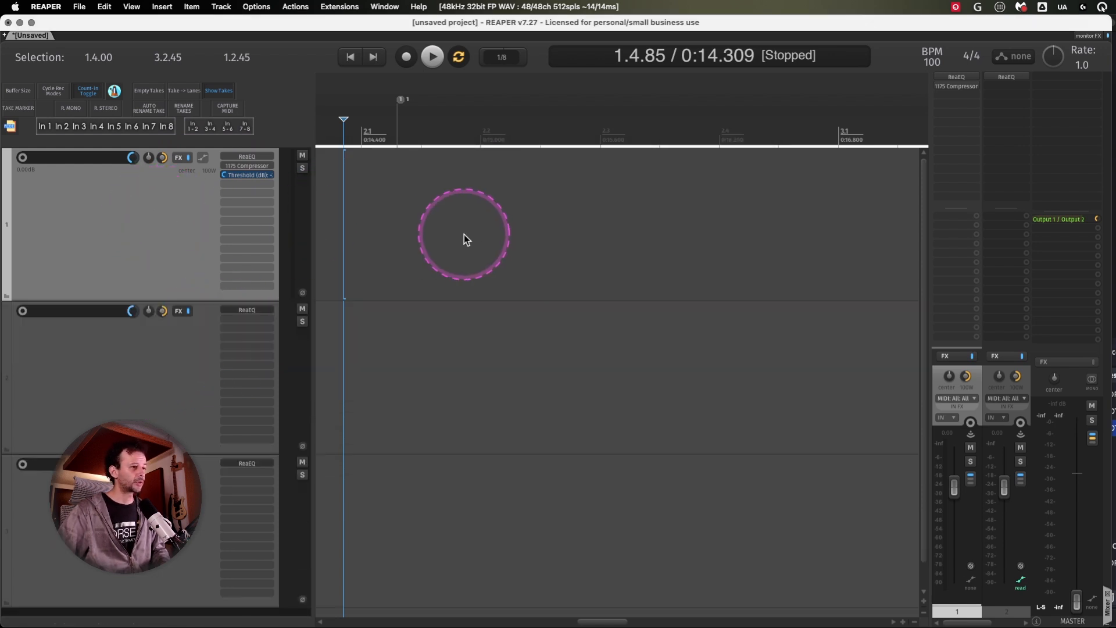
- Examine track 1's envelope list sorted by active, by armed and by touched parameters
left_click(202, 159)
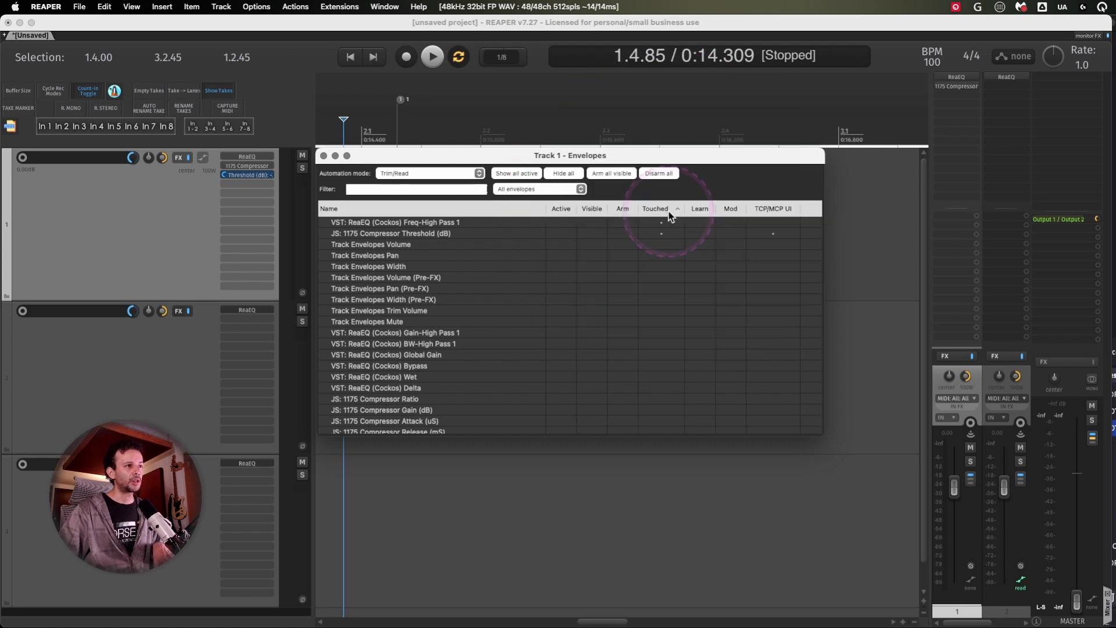
left_click(563, 209)
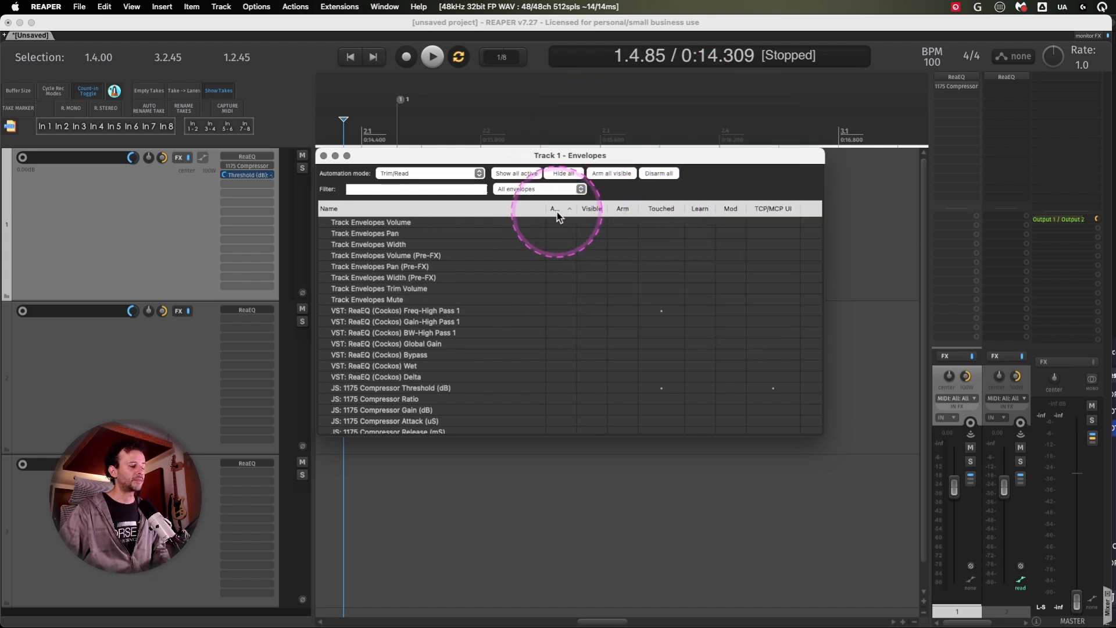
left_click(619, 209)
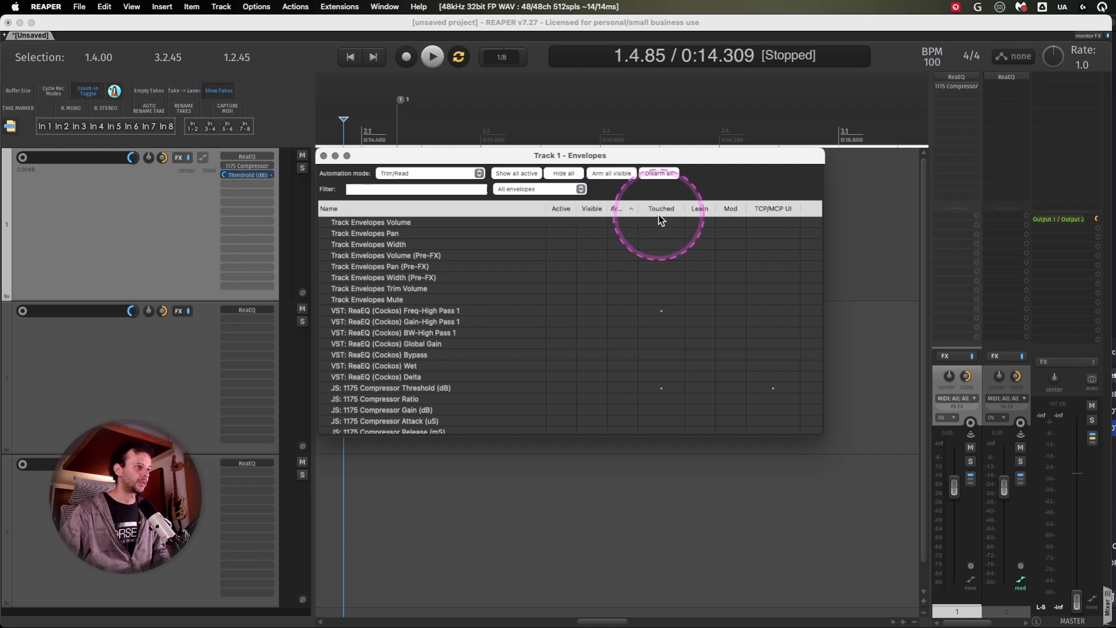
left_click(669, 209)
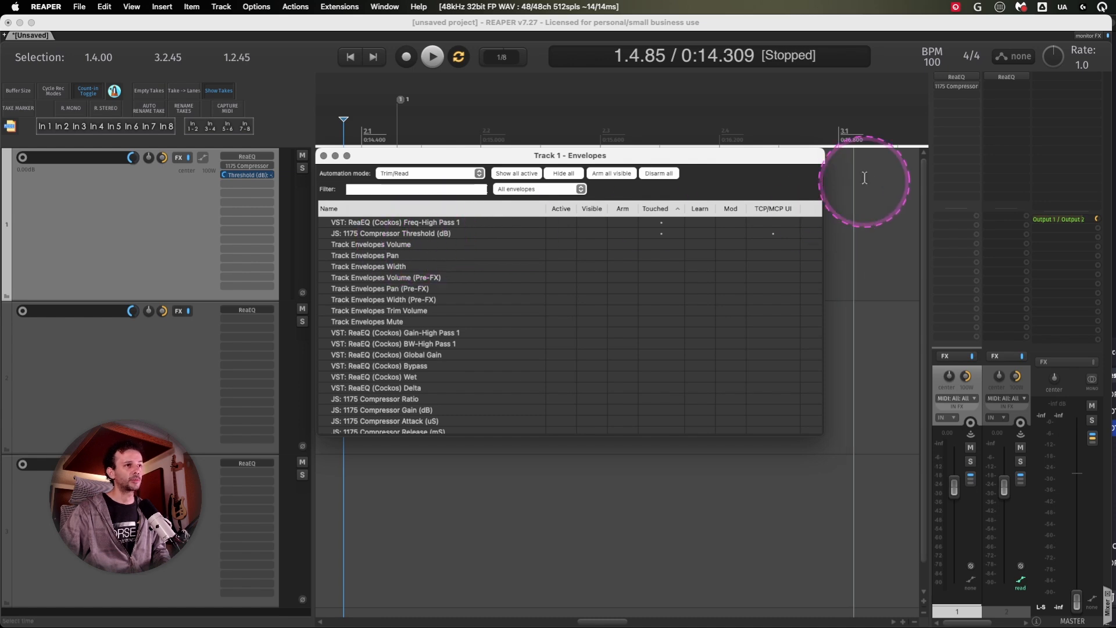
- Add a second band to track 1's ReaEQ at about 1050.9 Hz and -6.6 dB, with a 1.43 oct bandwidth
left_click(958, 84)
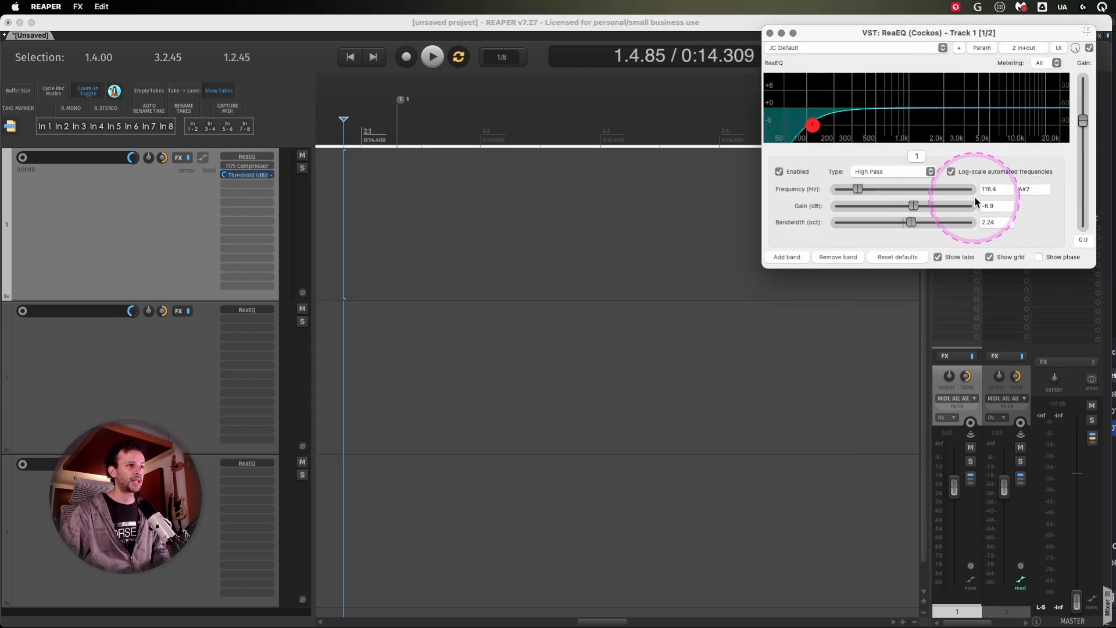
double_click(985, 118)
left_click_drag(984, 119, 900, 133)
mouse_move(902, 222)
left_mouse_down()
mouse_move(921, 219)
mouse_move(872, 221)
mouse_move(884, 221)
left_mouse_up()
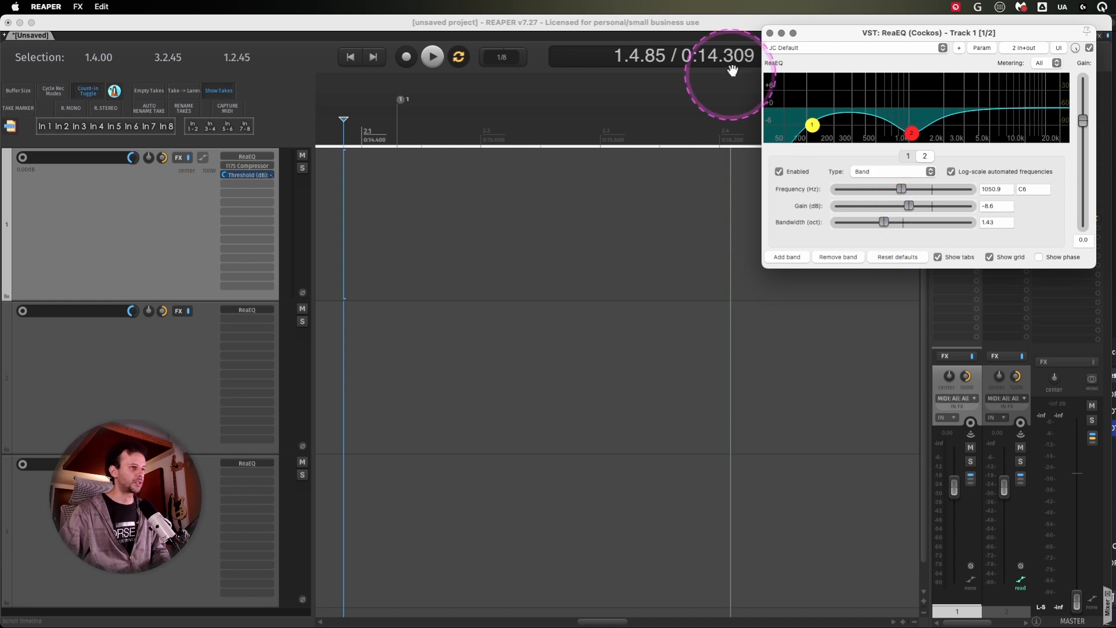
- Activate the ReaEQ BW-Band 2 envelope from track 1's list of touched parameters
left_click(769, 33)
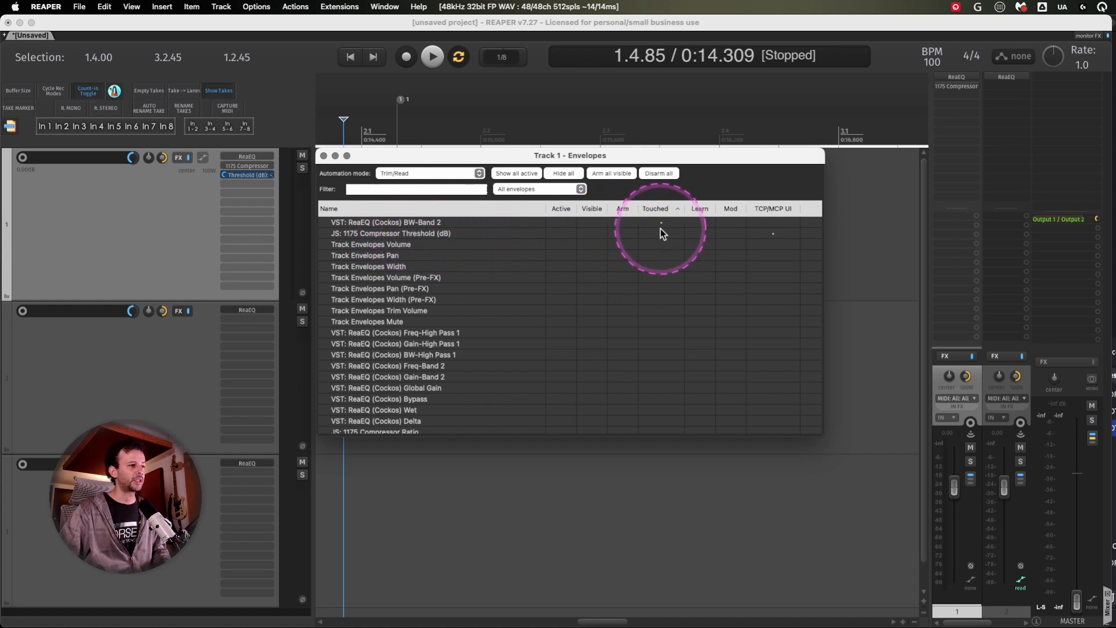
left_click(569, 225)
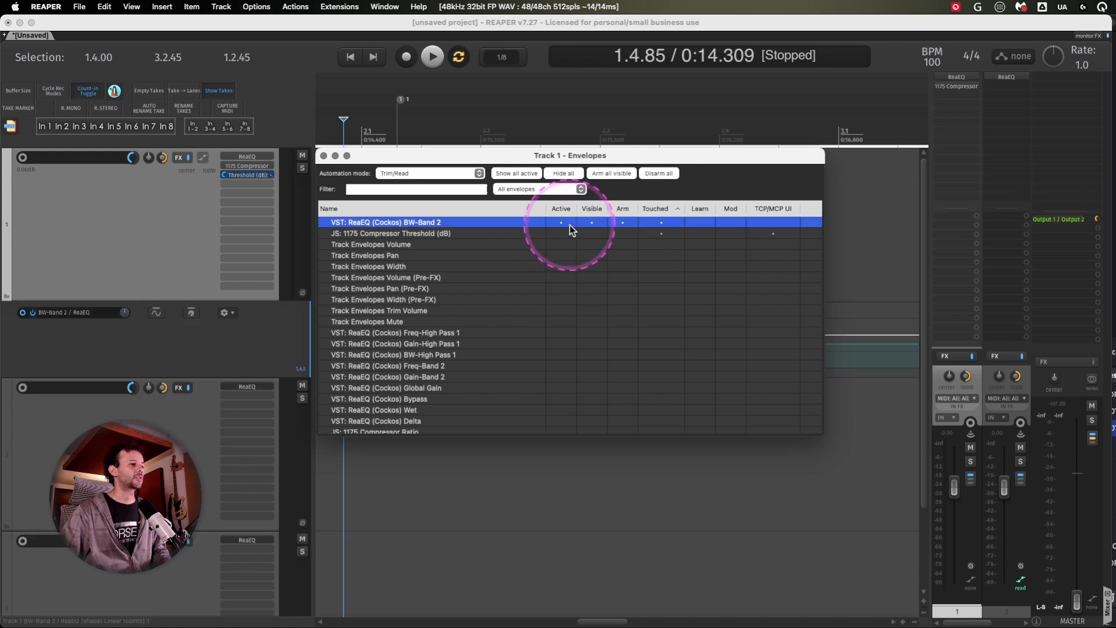
left_click(324, 156)
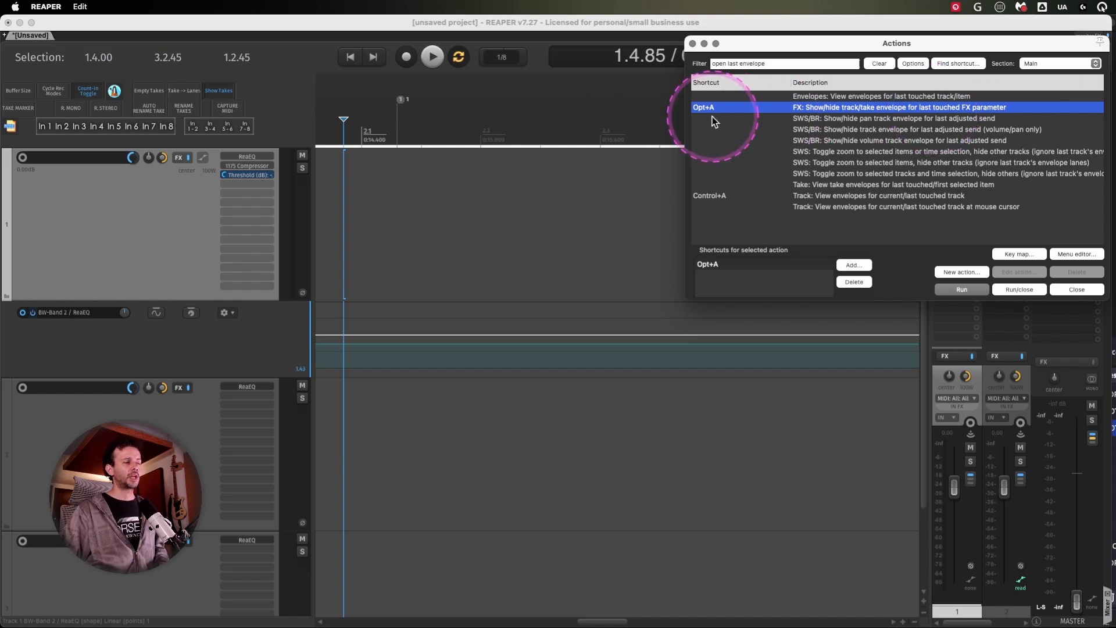
- Review the action that shows or hides the last touched FX parameter's envelope, and remove the BW-Band 2 envelope
left_click(693, 44)
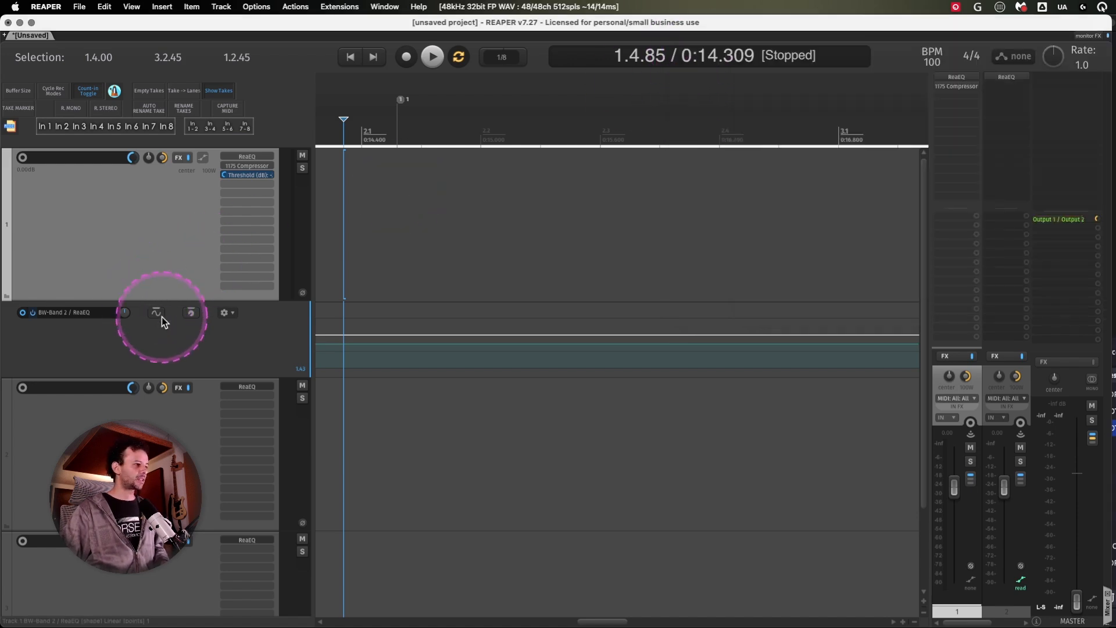
left_click(226, 312)
left_click(225, 246)
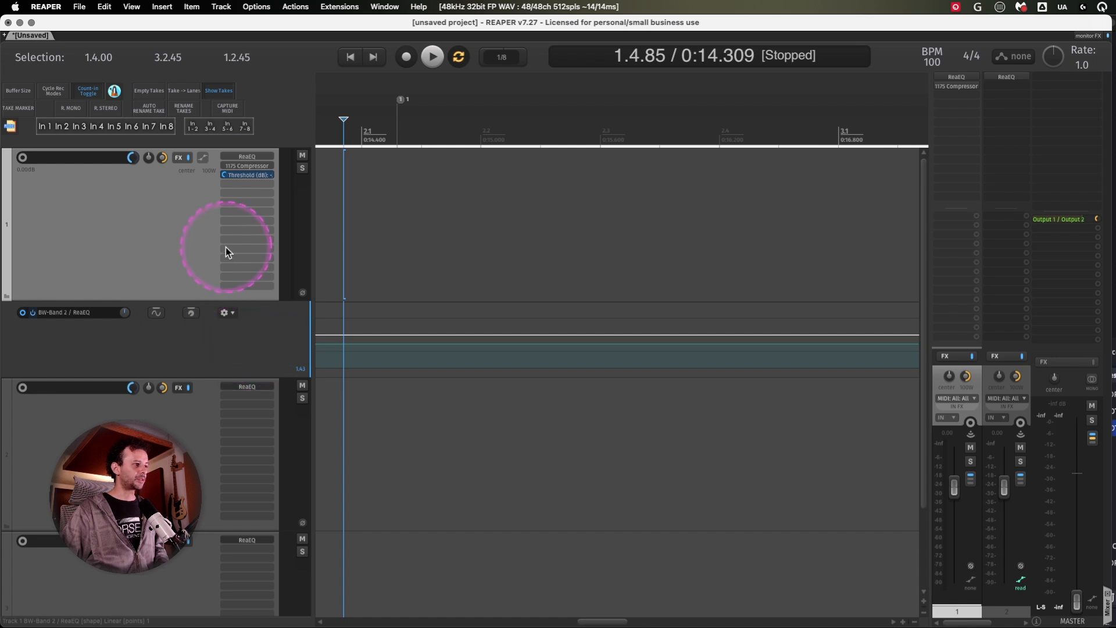
- Set track 1's 1175 Compressor Gain to -4.8 dB, Release to 613.0 ms and Mix to 43.5%, showing each parameter's envelope
left_click(247, 166)
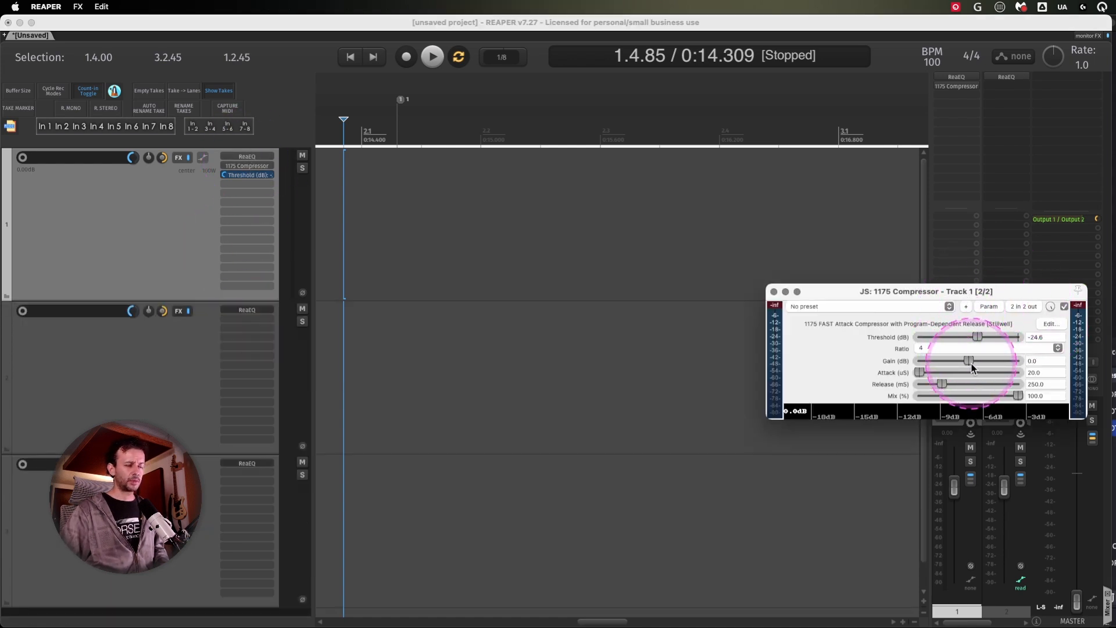
mouse_move(967, 360)
left_mouse_down()
mouse_move(934, 368)
mouse_move(959, 366)
left_mouse_up()
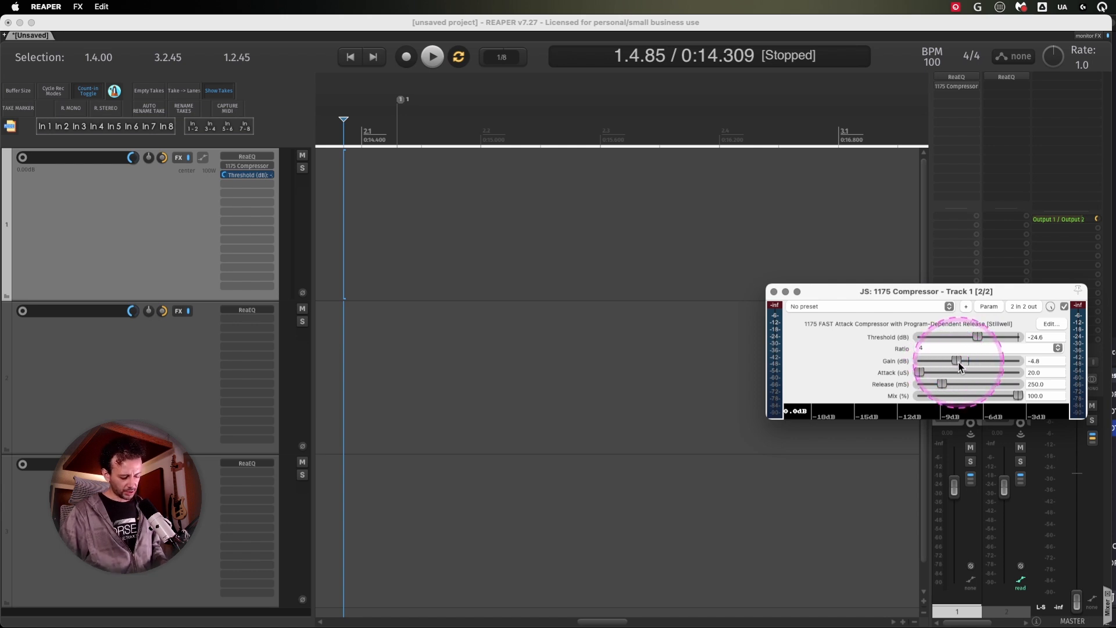
key("e")
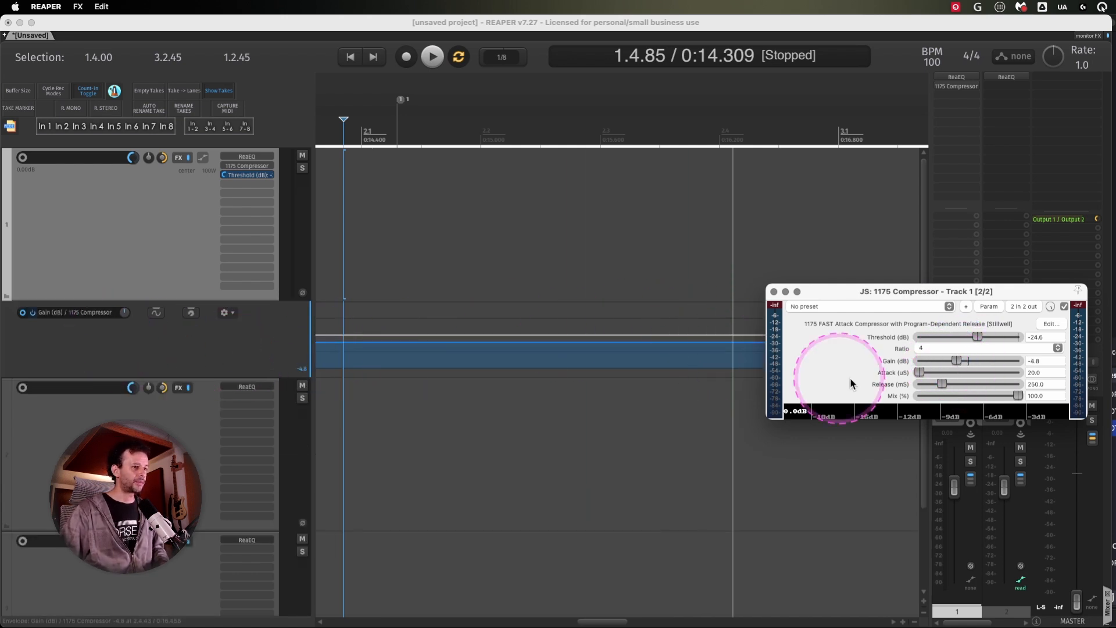
mouse_move(969, 386)
left_mouse_down()
mouse_move(981, 385)
mouse_move(959, 399)
left_mouse_up()
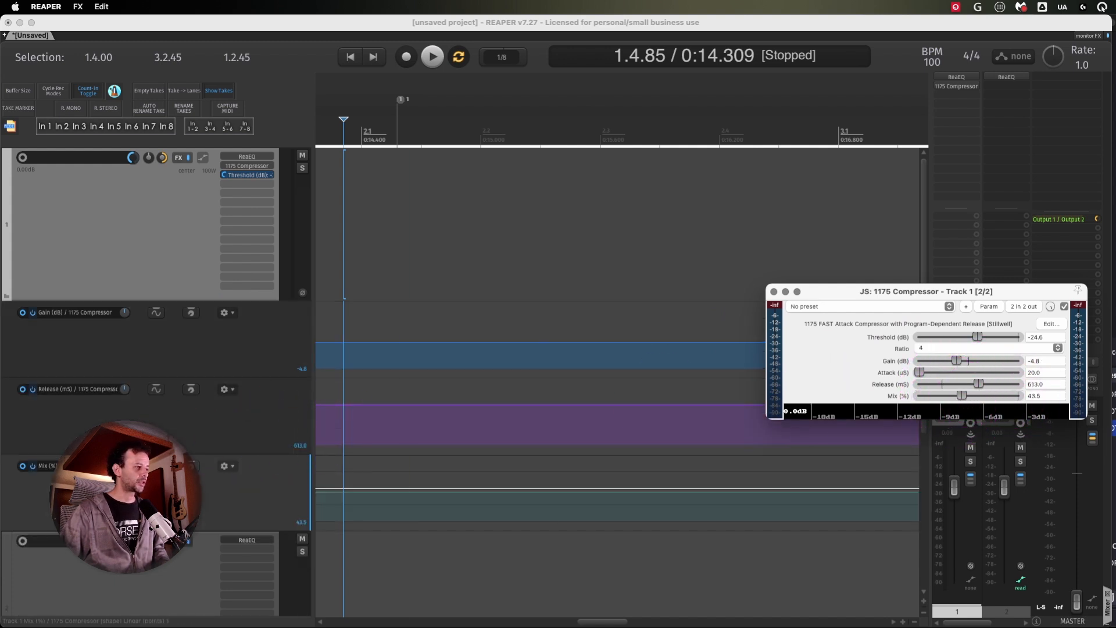
- Close the compressor window and toggle the visibility of track 1's Gain, Release and Mix envelopes
left_click(774, 292)
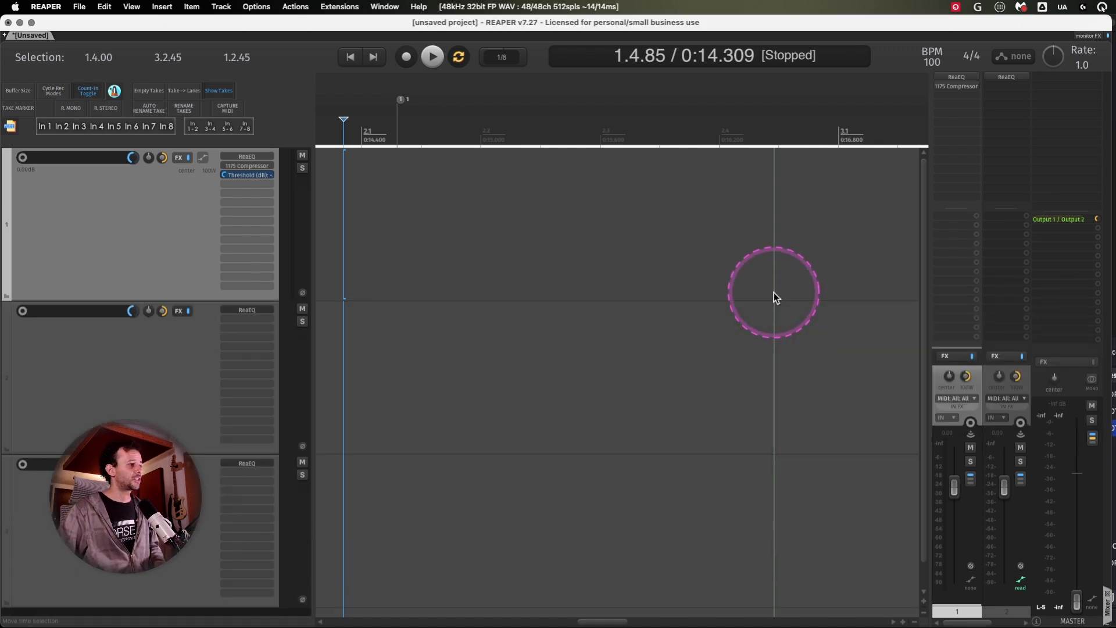
left_click(222, 375)
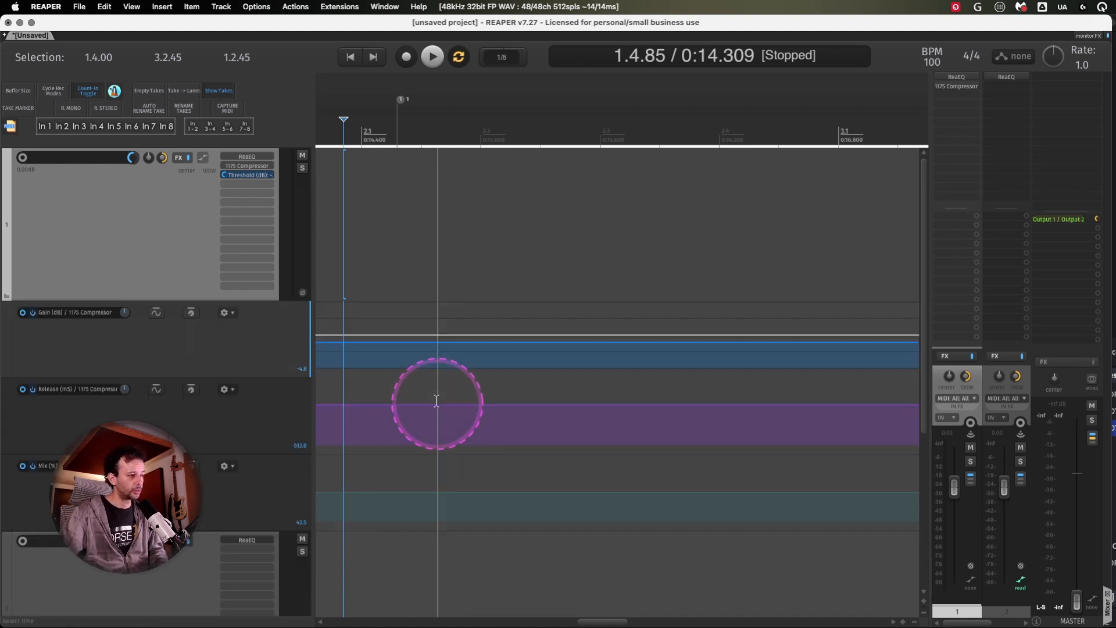
key("super+h")
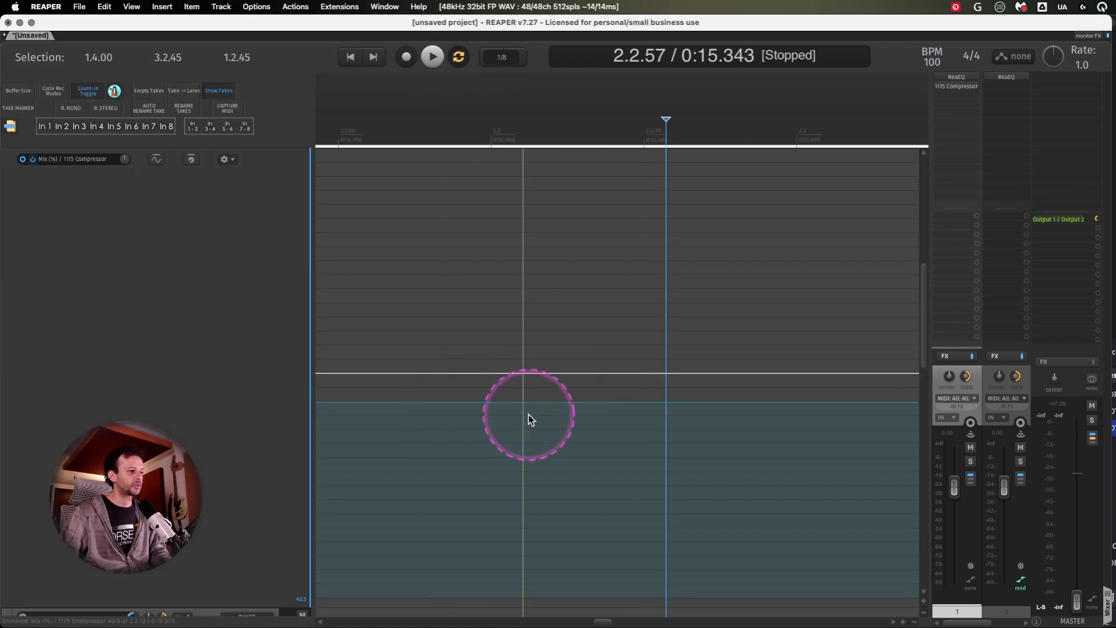
- Raise the 1175 Compressor Mix envelope across a short time selection around beat 2.2
left_click_drag(448, 443, 714, 407)
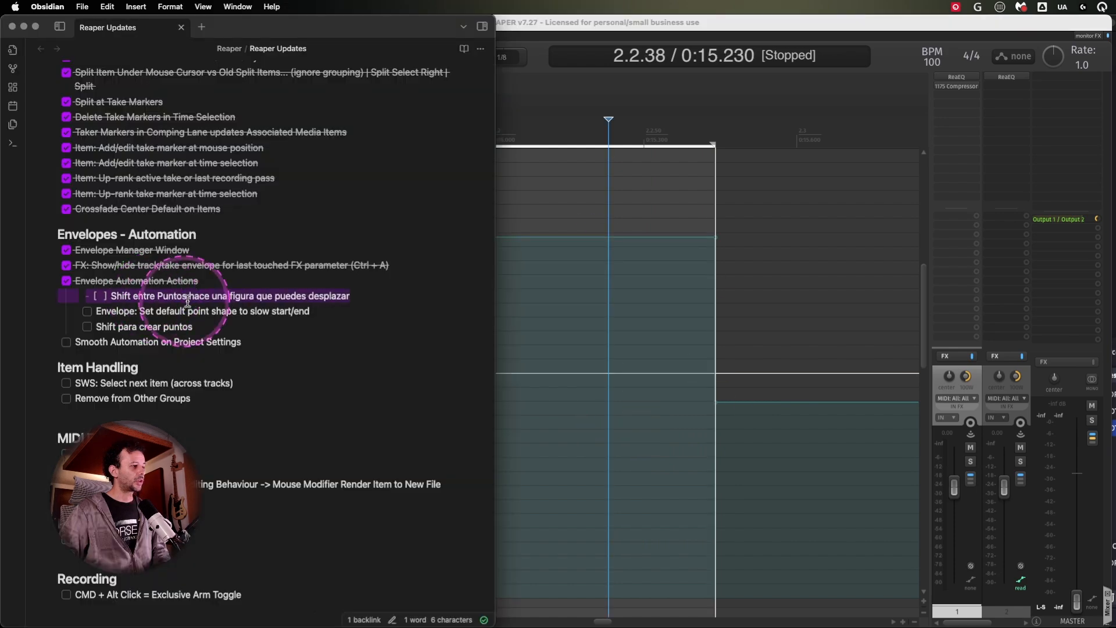
- Reword the first sub-item under Envelope Automation Actions in the Obsidian notes as "Shift between Points changes Shape"
triple_click(188, 300)
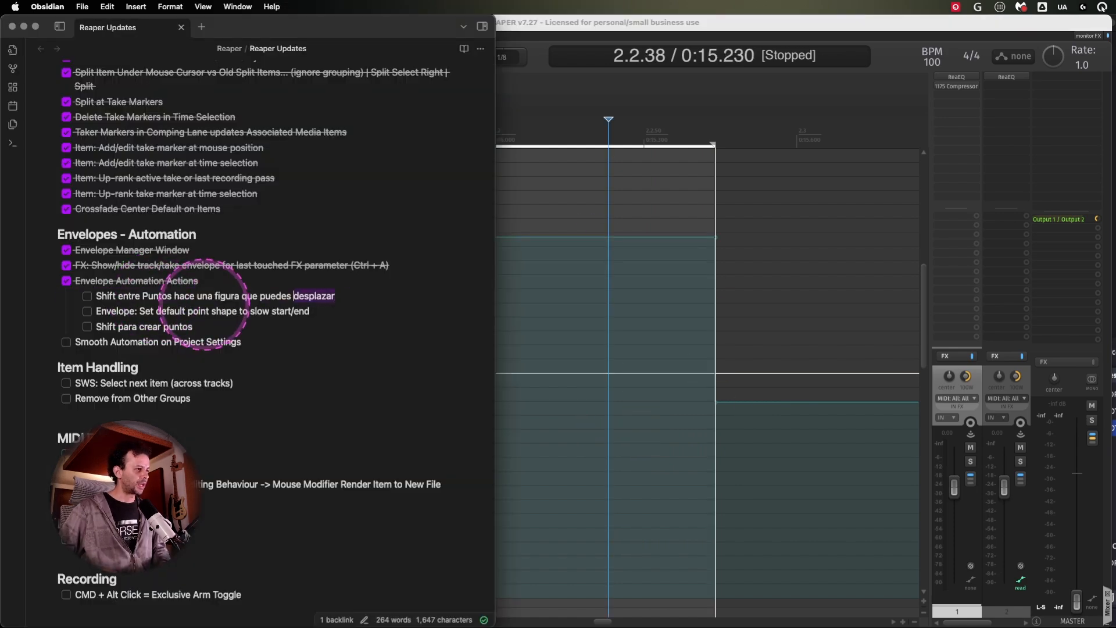
key("alt+shift+Left")
key("alt+shift+Left")
key("alt+shift+Left")
key("alt+shift+Left")
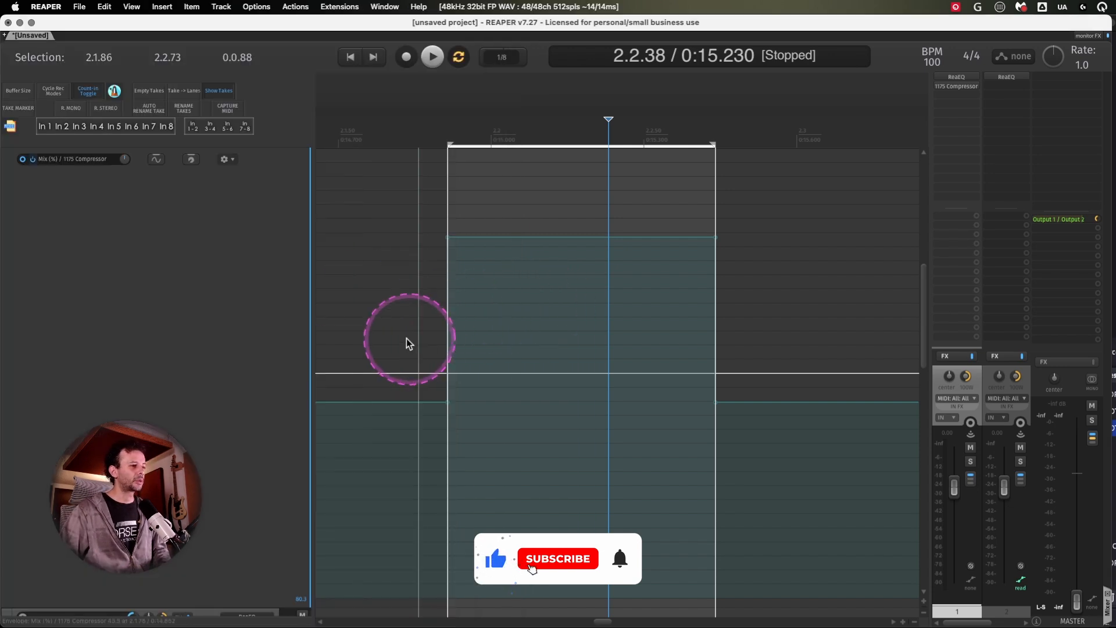
- In REAPER, delete the lower Mix envelope point at the raised section's start, leaving a ramp from about 2.1.65
left_click(388, 334)
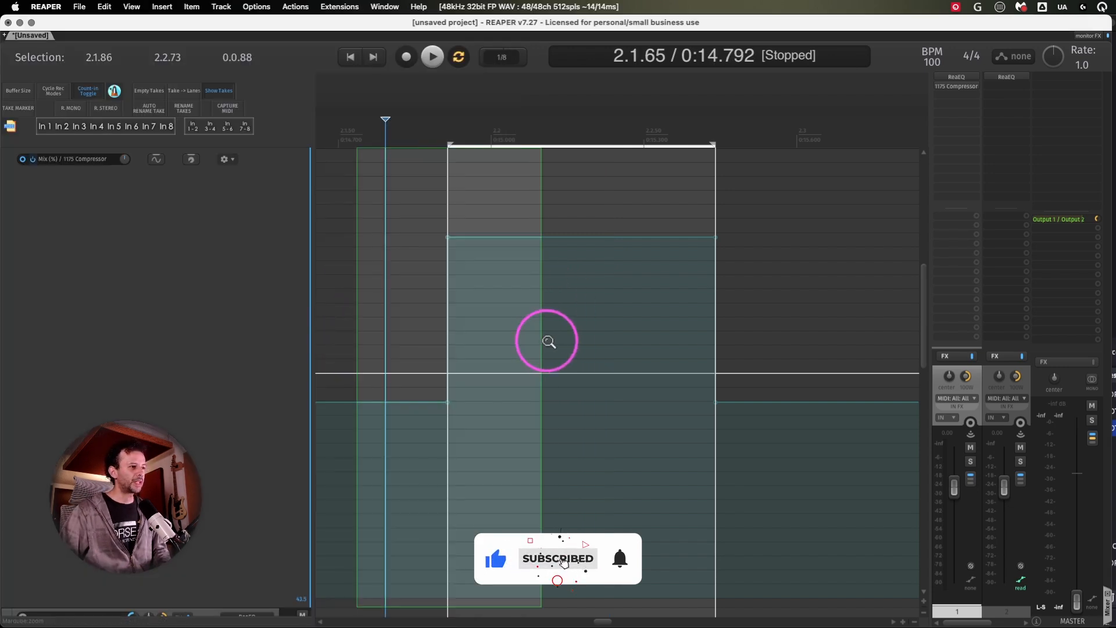
scroll(573, 397, "up", 3)
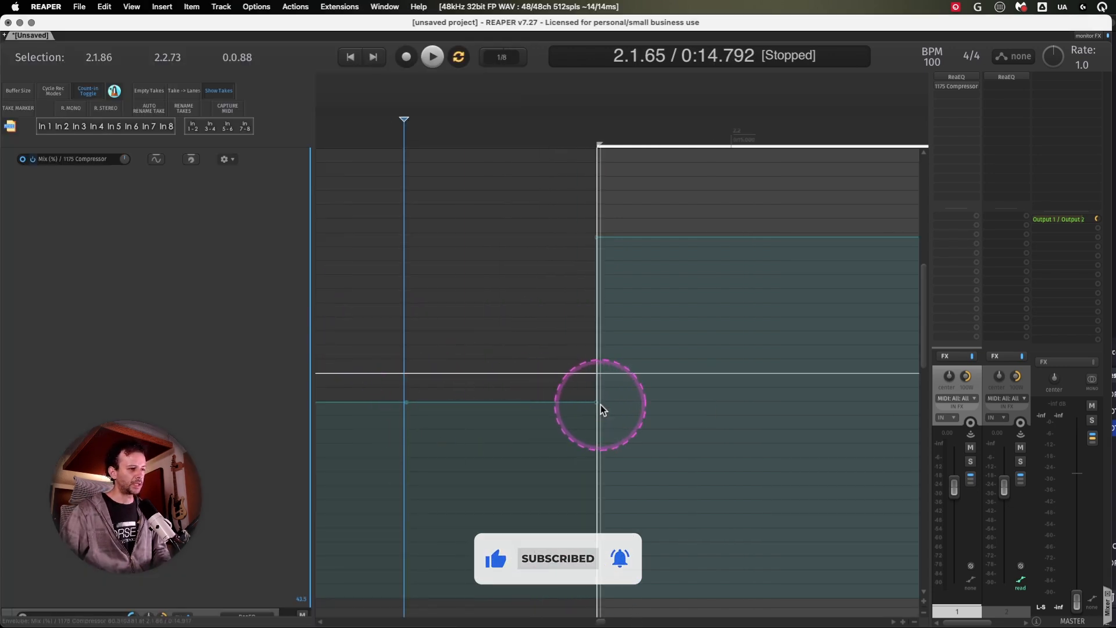
left_click(597, 402, "alt")
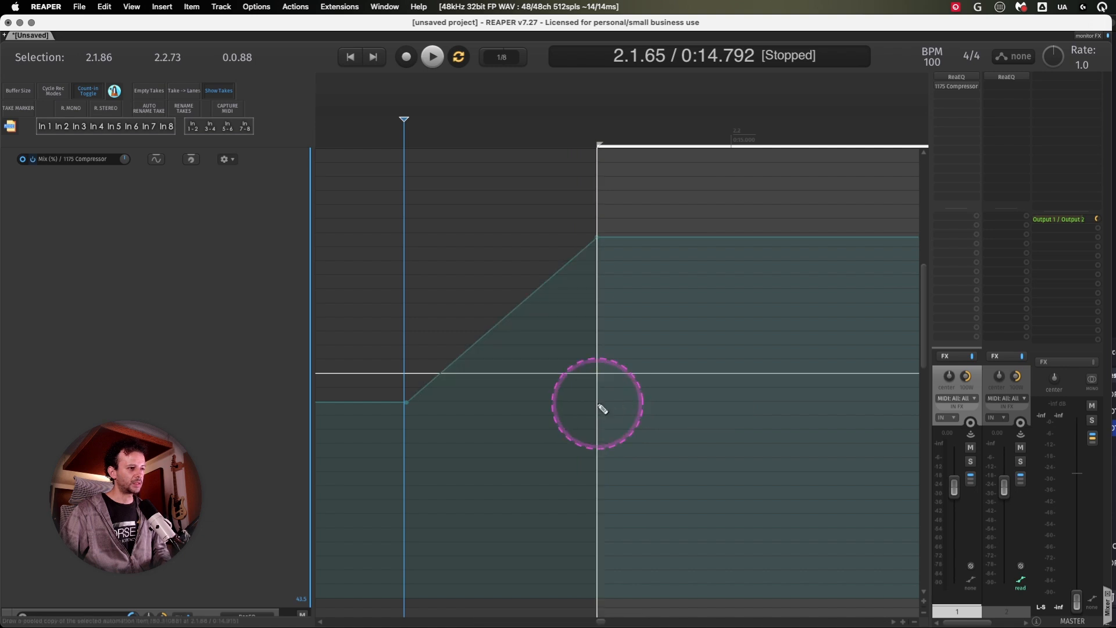
- Add a point to the rising Mix envelope ramp, shift it below the straight line, and undo the surplus edits
left_click(507, 315)
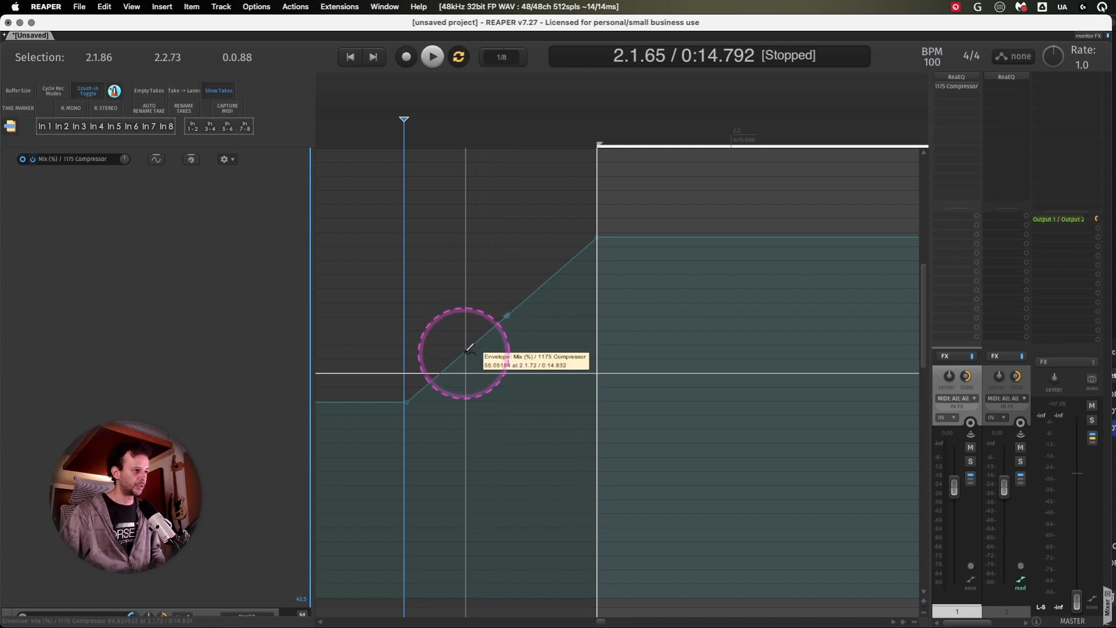
left_click_drag(461, 351, 495, 336)
key("super+z")
key("super+z")
key("super+z")
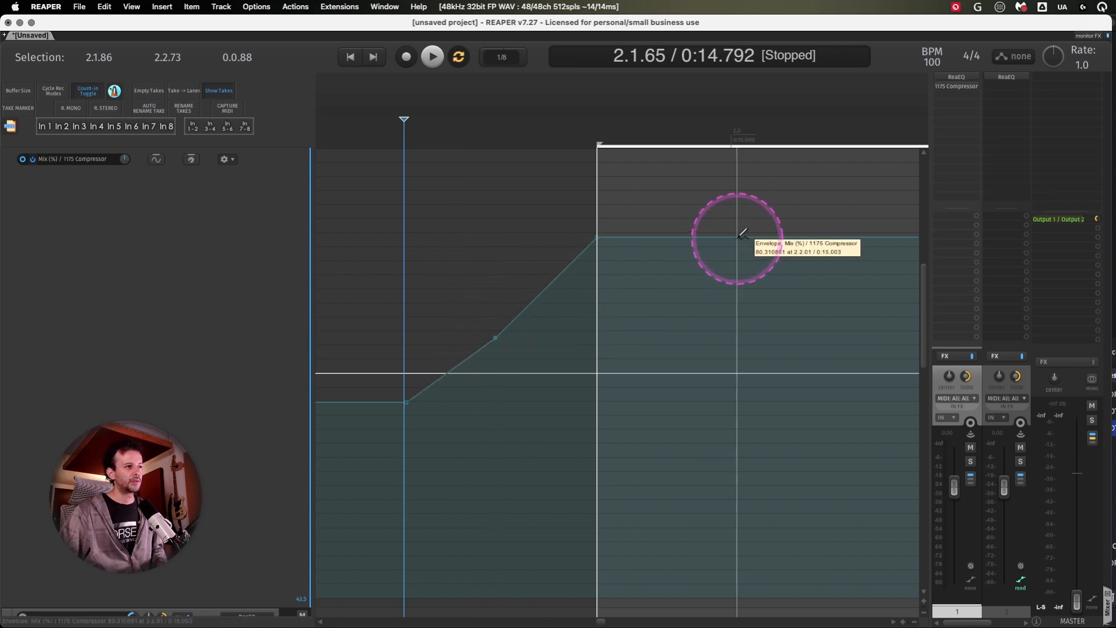
- Pull a new Mix envelope point down into a dip just after the first peak, and curve the segment following it
left_click_drag(739, 238, 672, 354)
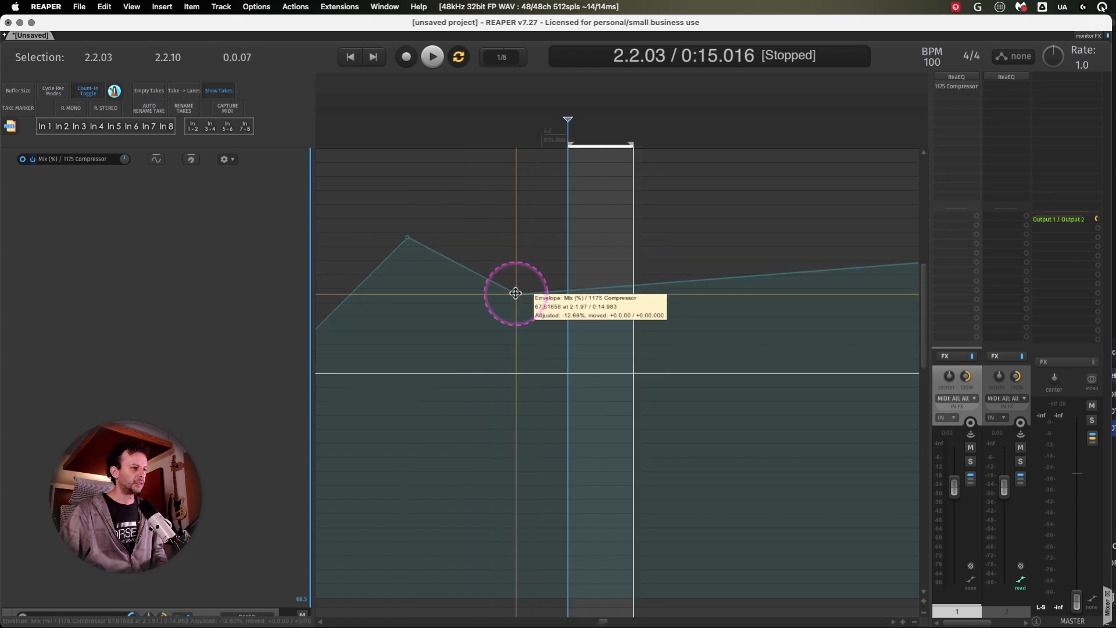
left_click_drag(516, 293, 516, 295)
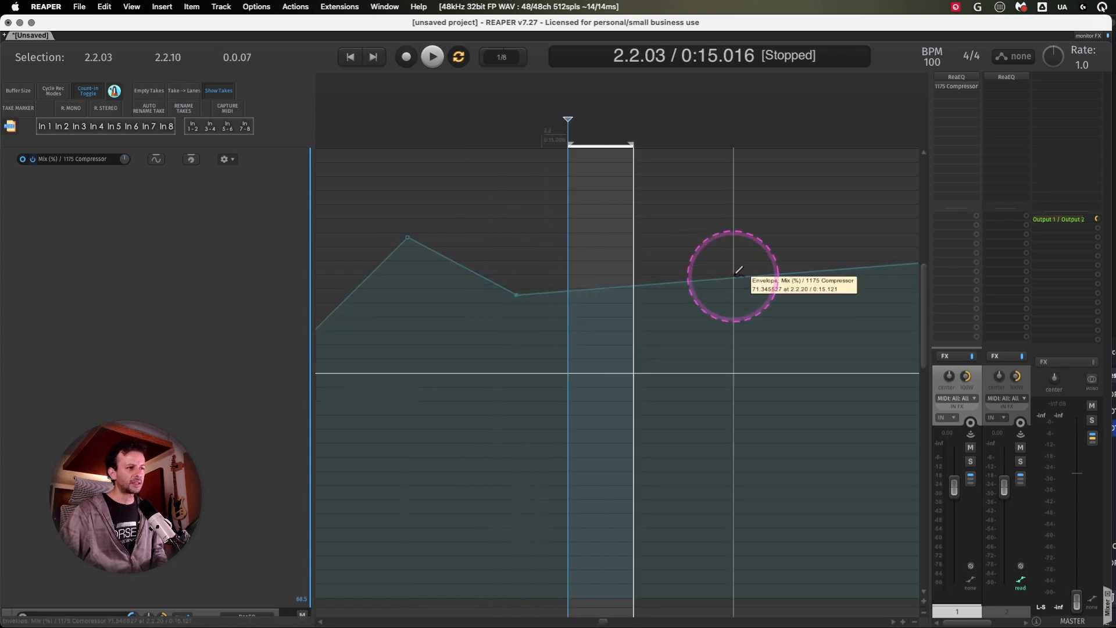
key("super+z")
left_click_drag(601, 237, 508, 312)
left_click_drag(619, 301, 652, 331)
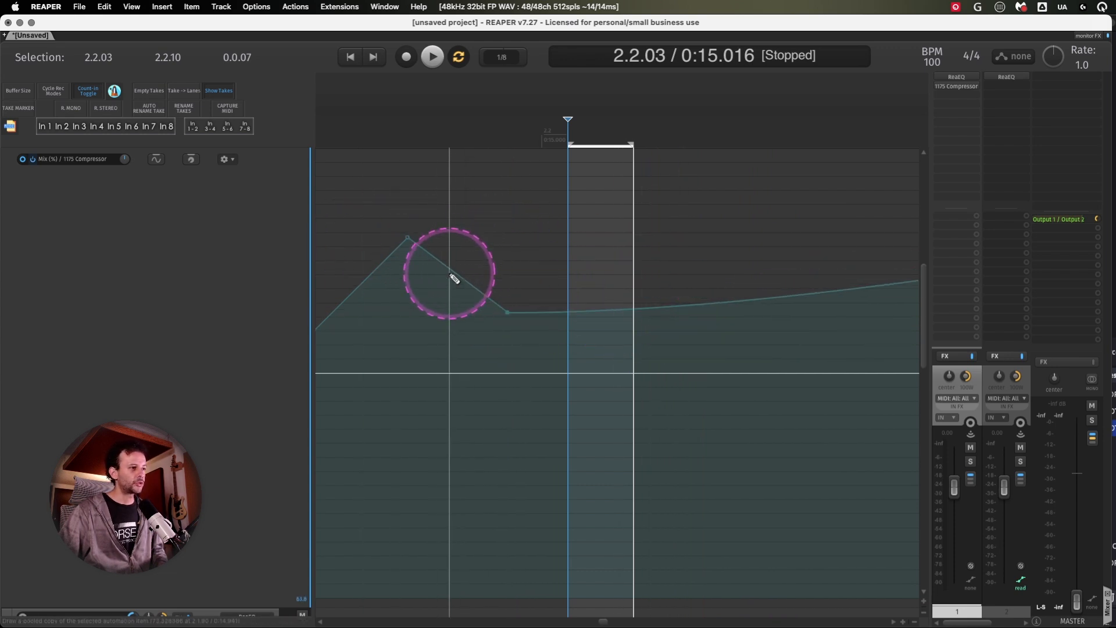
- Bow the segment between the first peak and the dip, and add a second peak on the Mix envelope near 2.2
left_click_drag(458, 275, 467, 255)
left_click_drag(669, 305, 568, 229)
scroll(995, 374, "right", 3)
scroll(1030, 374, "down", 8)
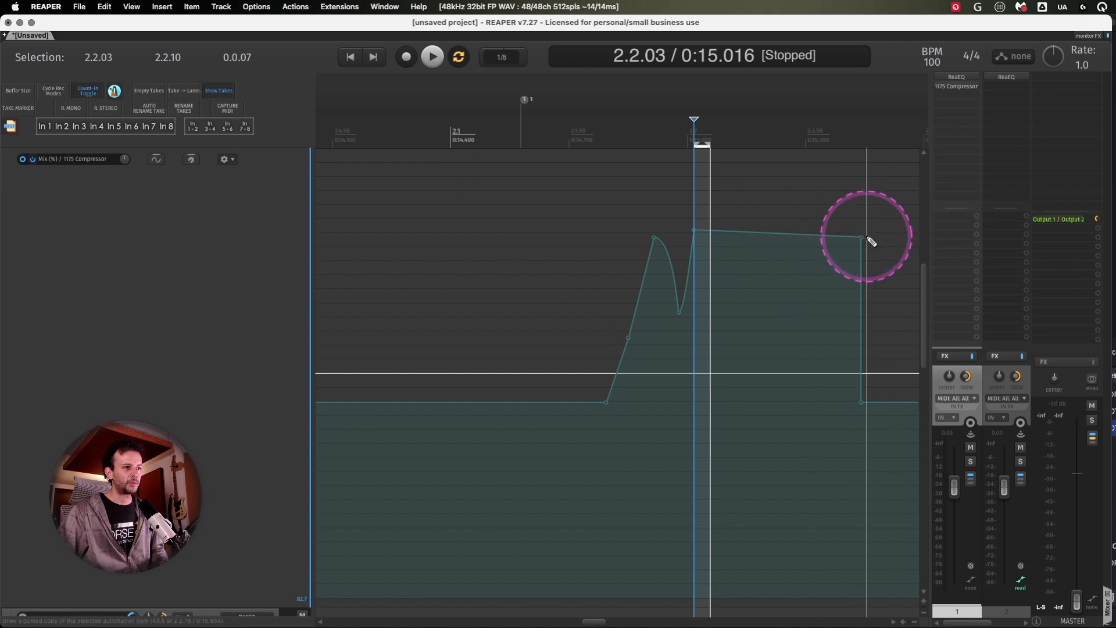
- Delete the upper point at the plateau's end so the Mix envelope falls in a straight ramp from the second peak
left_click(861, 237, "alt")
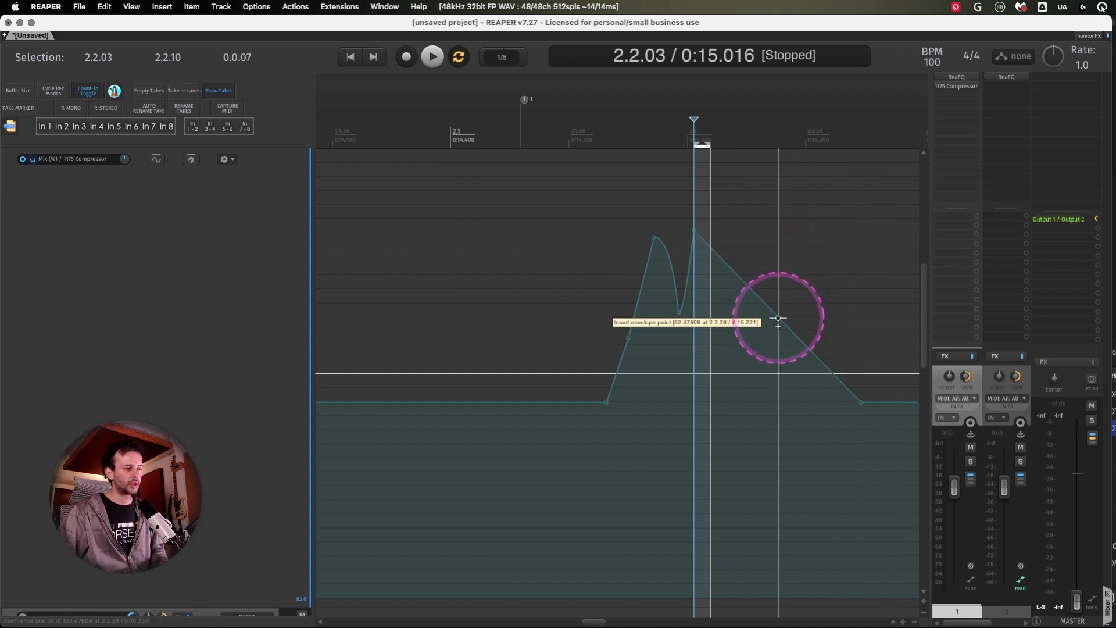
left_click_drag(777, 318, 722, 249)
left_click(802, 360, "alt")
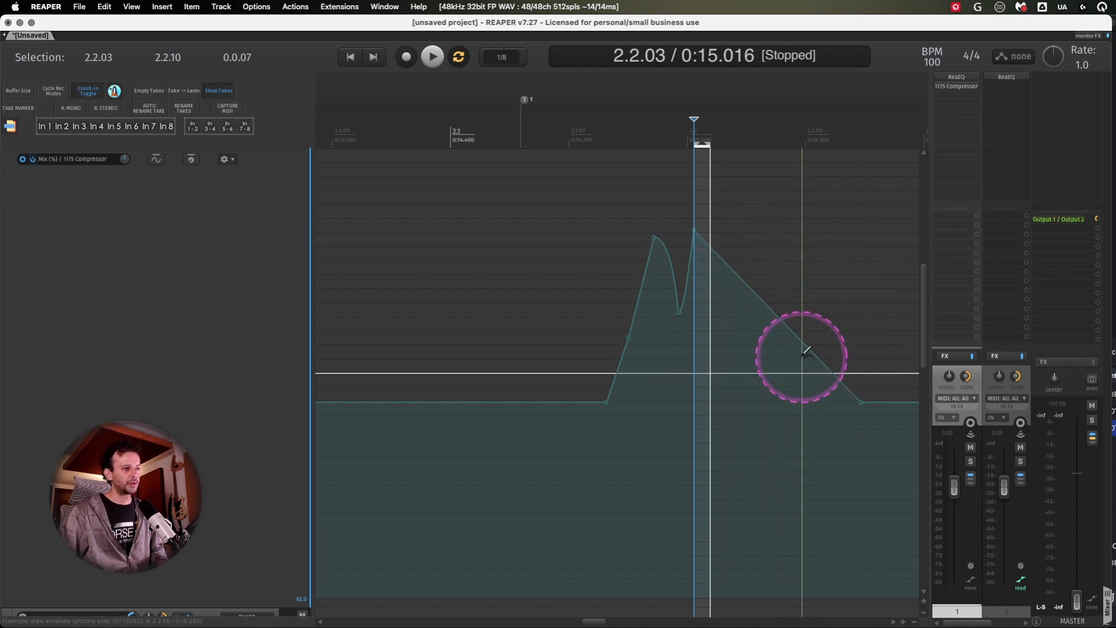
- Bend the falling Mix envelope ramp into a concave curve, and redraw the envelope freehand around beats 2.1 to 2.3
mouse_move(803, 348)
left_mouse_down()
mouse_move(774, 374)
mouse_move(783, 356)
left_mouse_up()
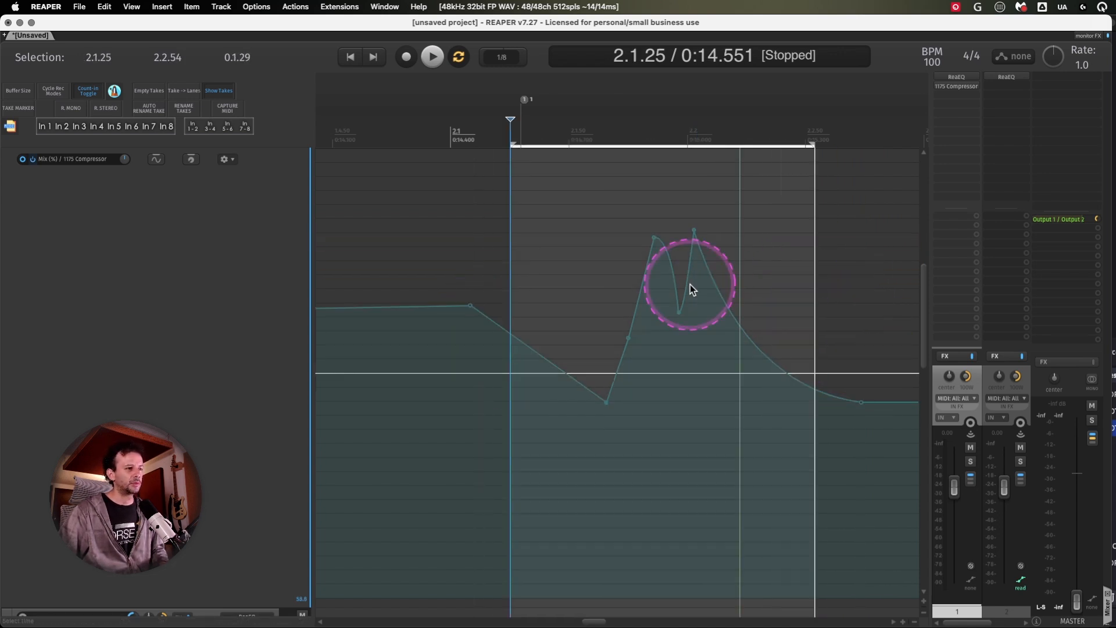
mouse_move(650, 232)
left_mouse_down()
mouse_move(555, 214)
mouse_move(640, 190)
mouse_move(735, 299)
mouse_move(741, 405)
mouse_move(802, 259)
mouse_move(881, 398)
mouse_move(588, 279)
mouse_move(370, 335)
mouse_move(921, 424)
mouse_move(523, 374)
mouse_move(577, 392)
left_mouse_up()
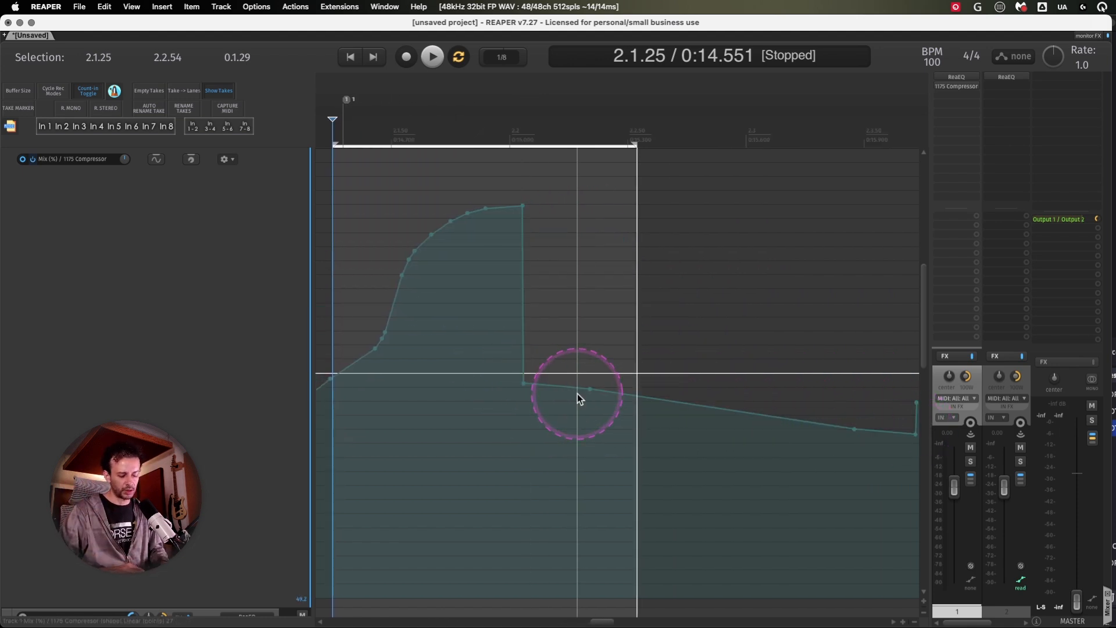
- Examine the Shift left-drag mouse modifiers for the Envelope point and Envelope lane contexts without changing them
key("super+comma")
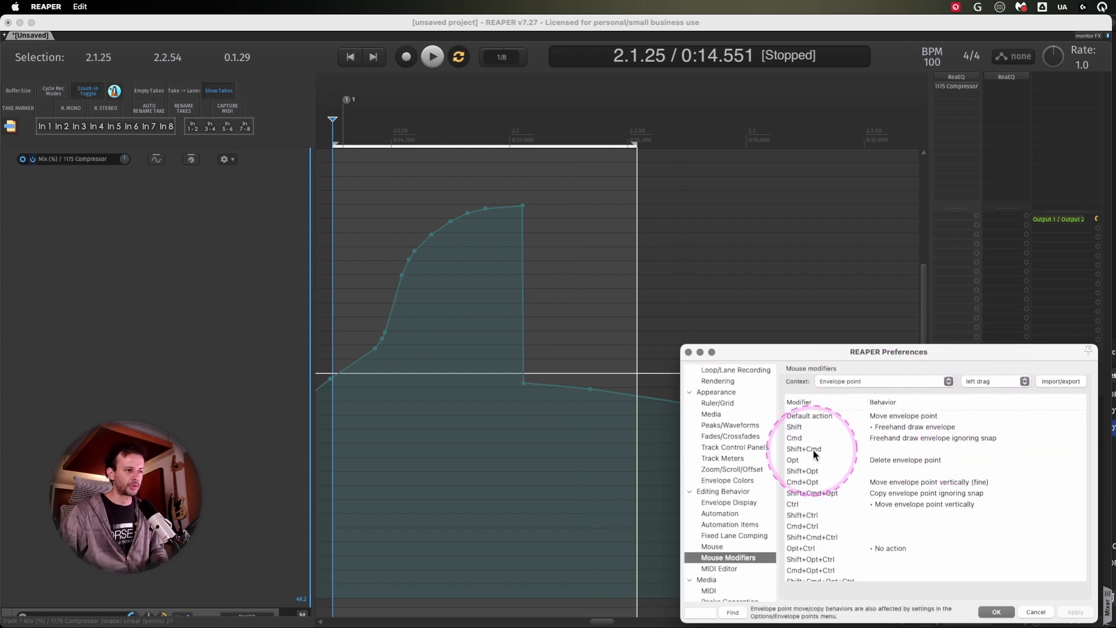
left_click(892, 430)
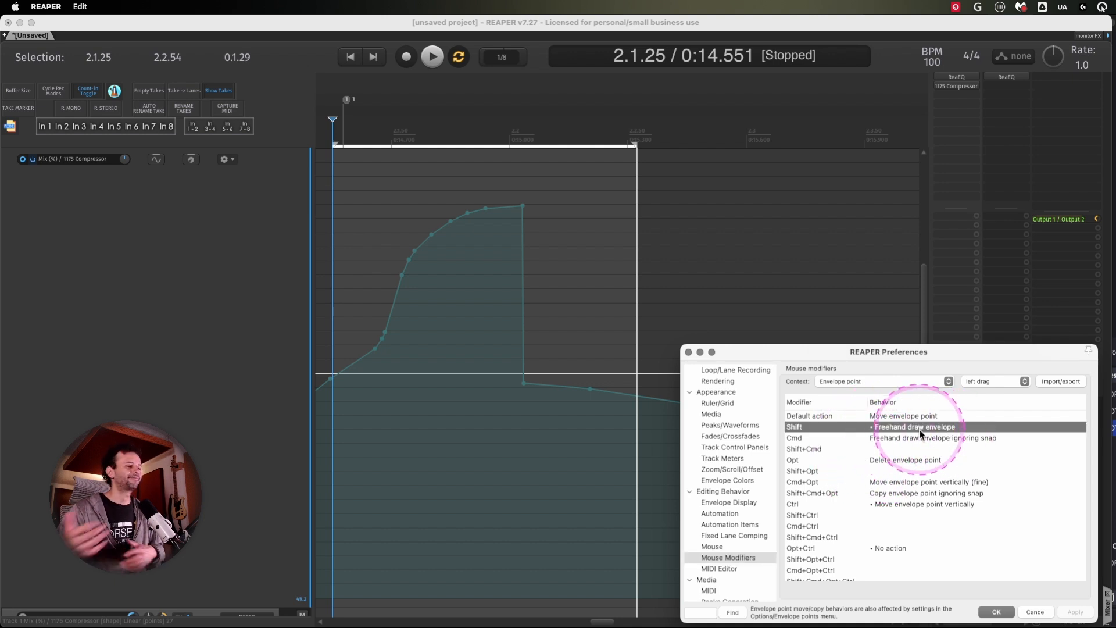
left_click(925, 382)
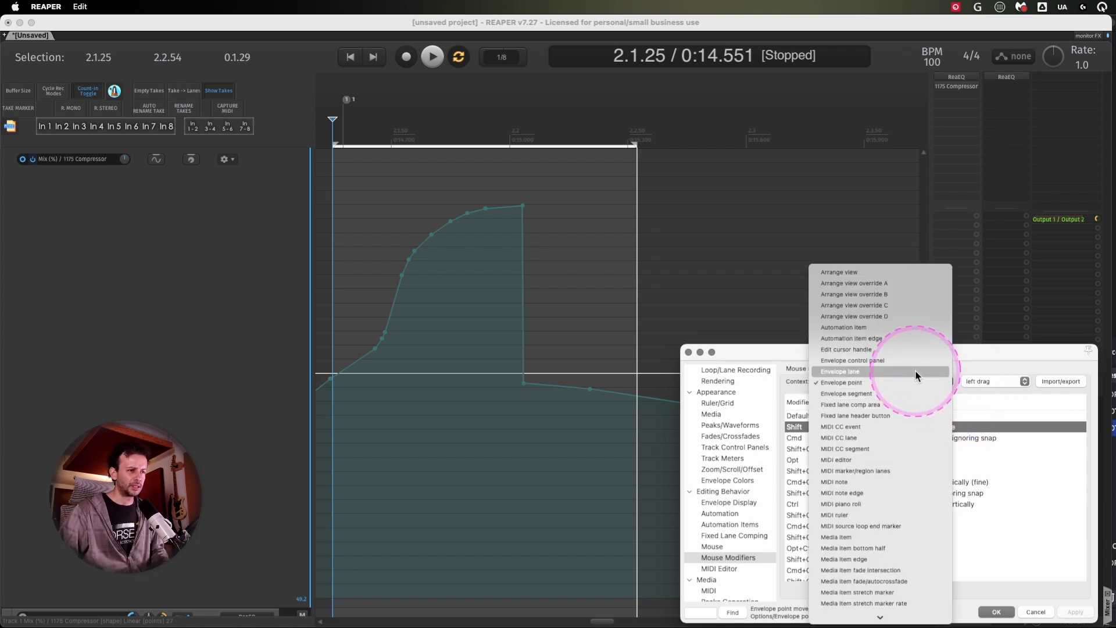
left_click(915, 371)
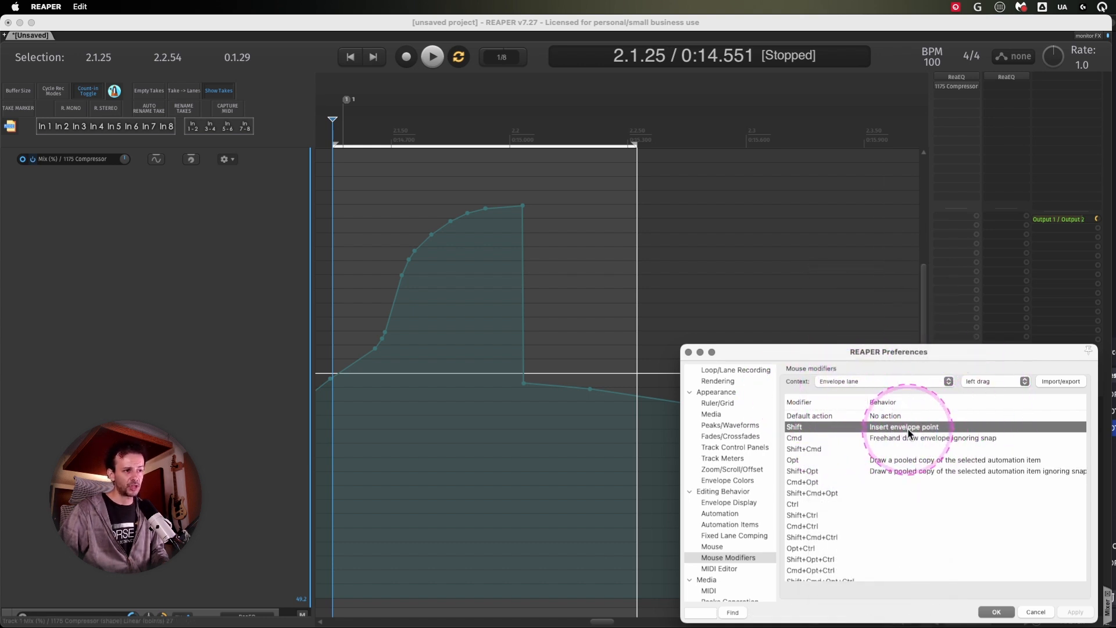
left_click(912, 427)
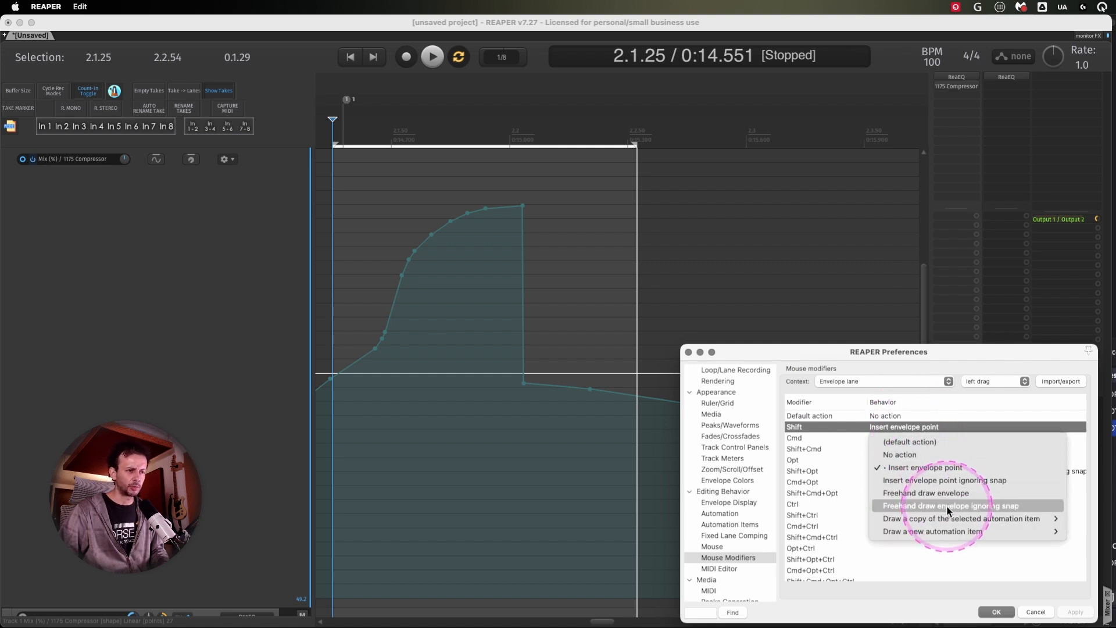
left_click(795, 302)
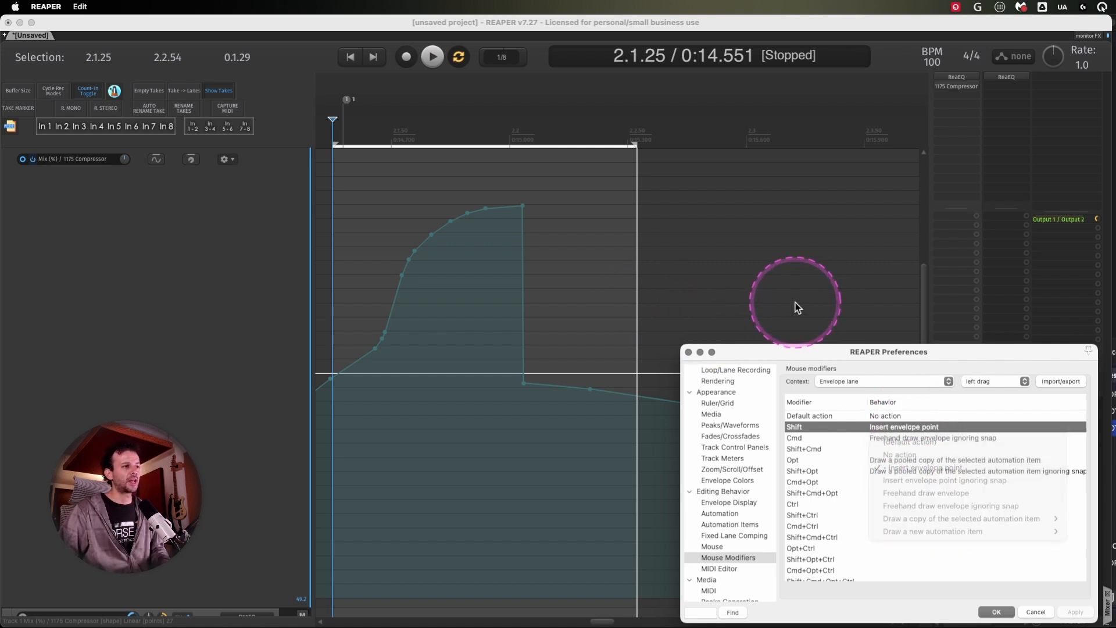
- Insert a raised Mix envelope point near 2.2.50, close Preferences, and place the edit cursor at 2.3.00
left_click(695, 310)
left_click_drag(660, 358, 627, 260)
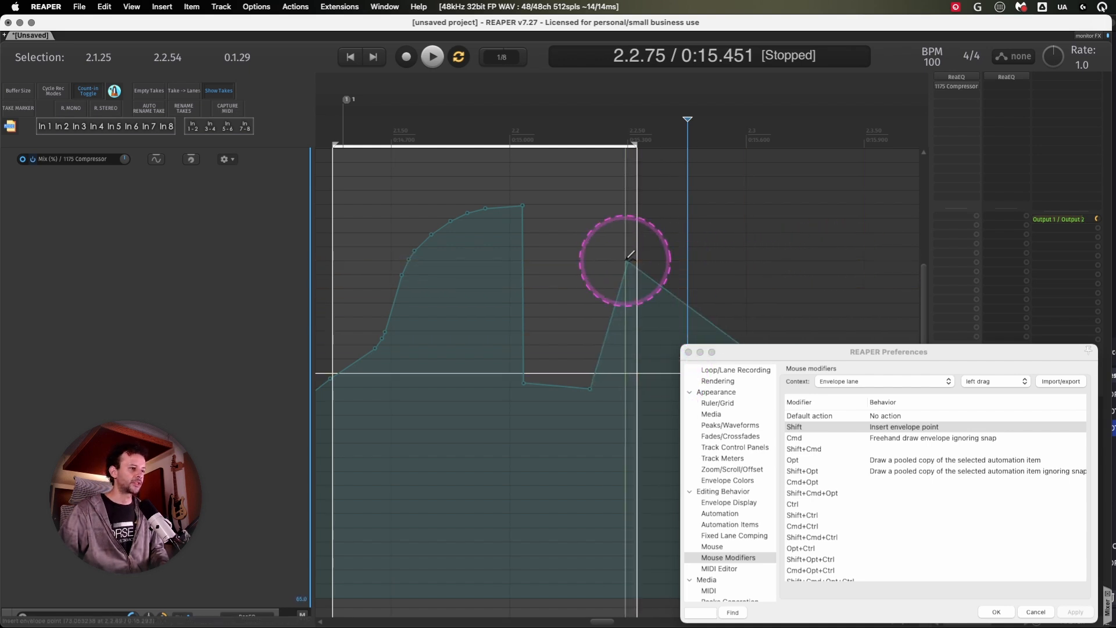
left_click(688, 352)
left_click(762, 281)
- Select the time range from 1.4.50 to 2.3.50 and delete the Mix envelope points within it
left_click(180, 295)
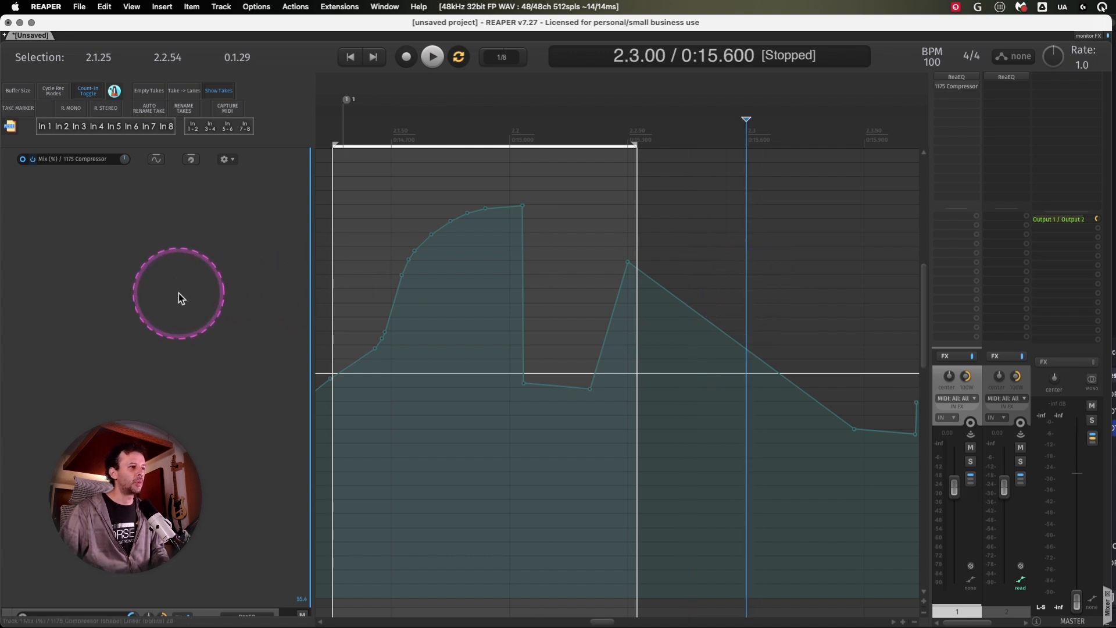
left_click_drag(861, 285, 280, 261)
key("Delete")
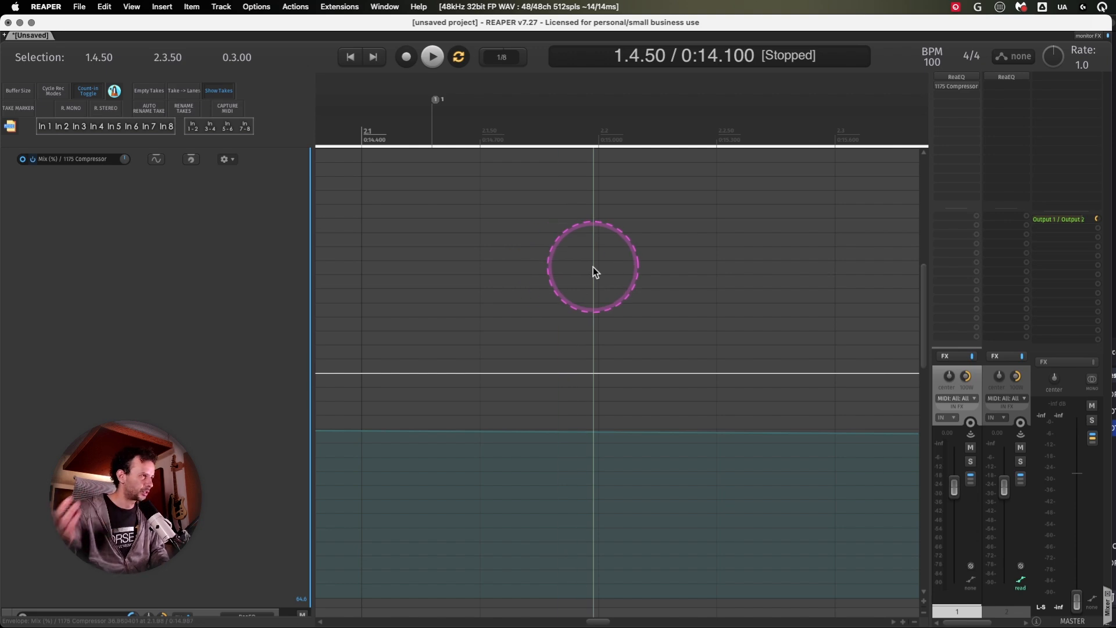
- Tick the default point shape item in the Obsidian notes, and open the Mix envelope's default point shape options in REAPER
key("super+Tab")
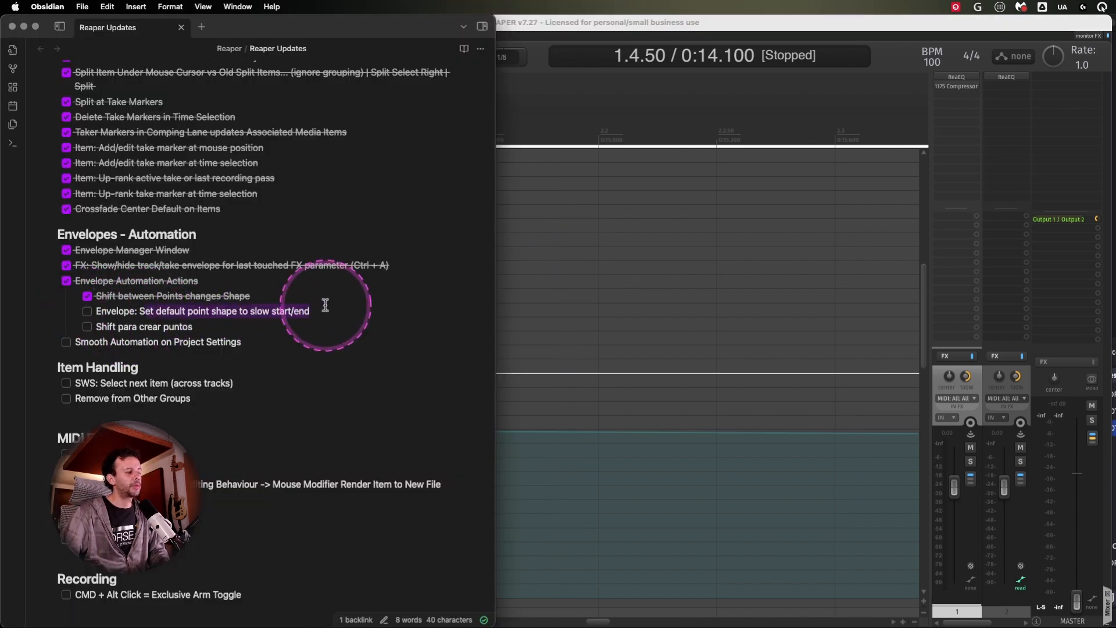
left_click(88, 311)
left_click(612, 319)
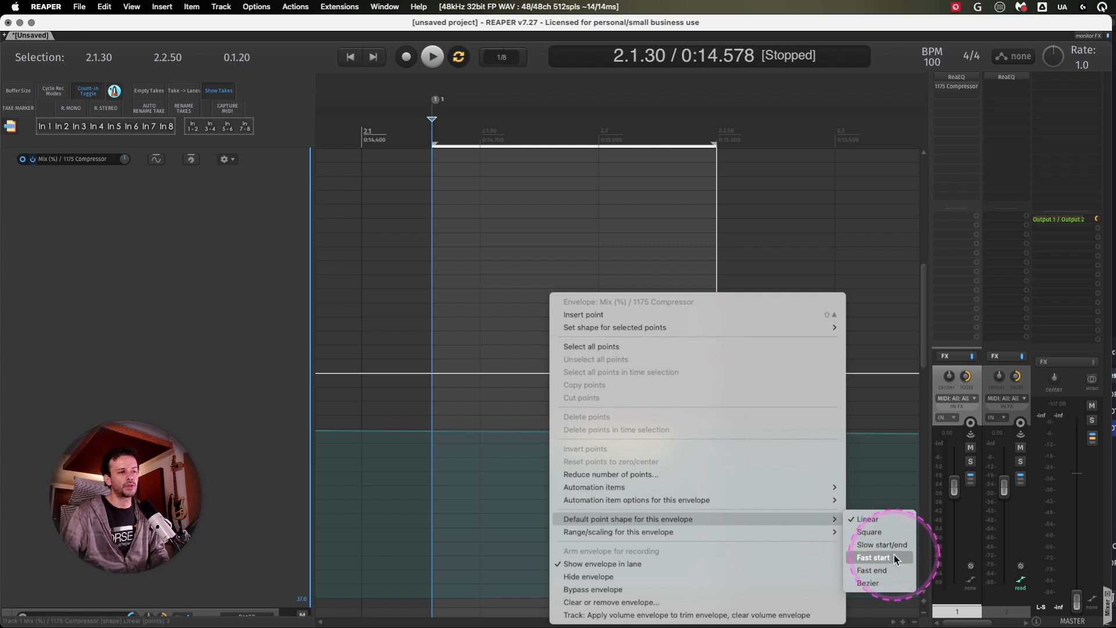
mouse_move(787, 533)
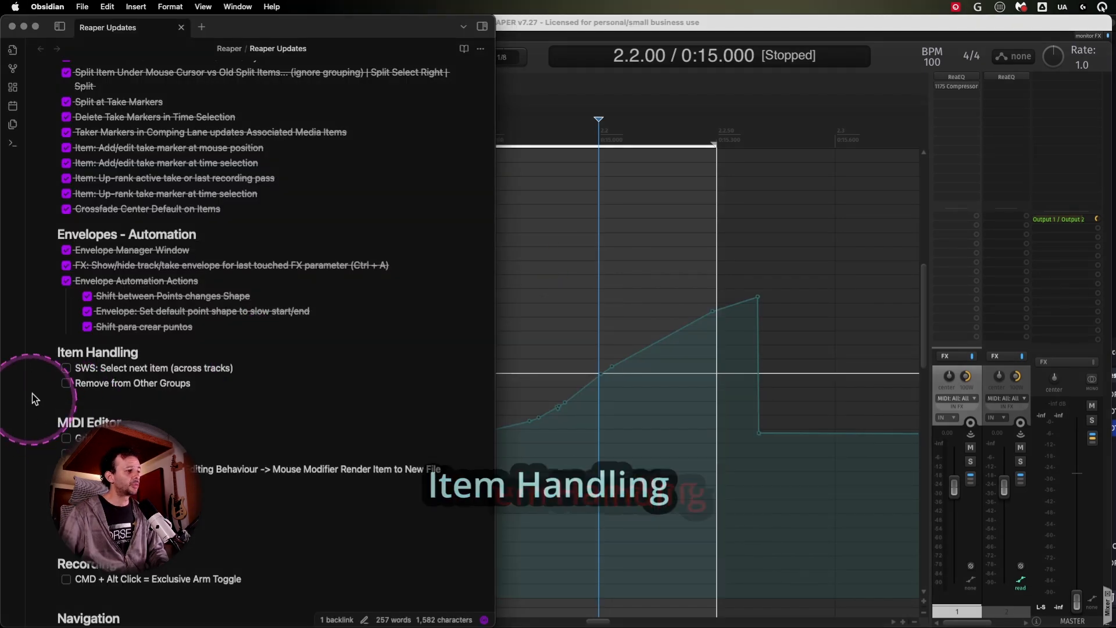
- Highlight "SWS: Select next item (across tracks)" under Item Handling in the Obsidian notes
left_click(127, 408)
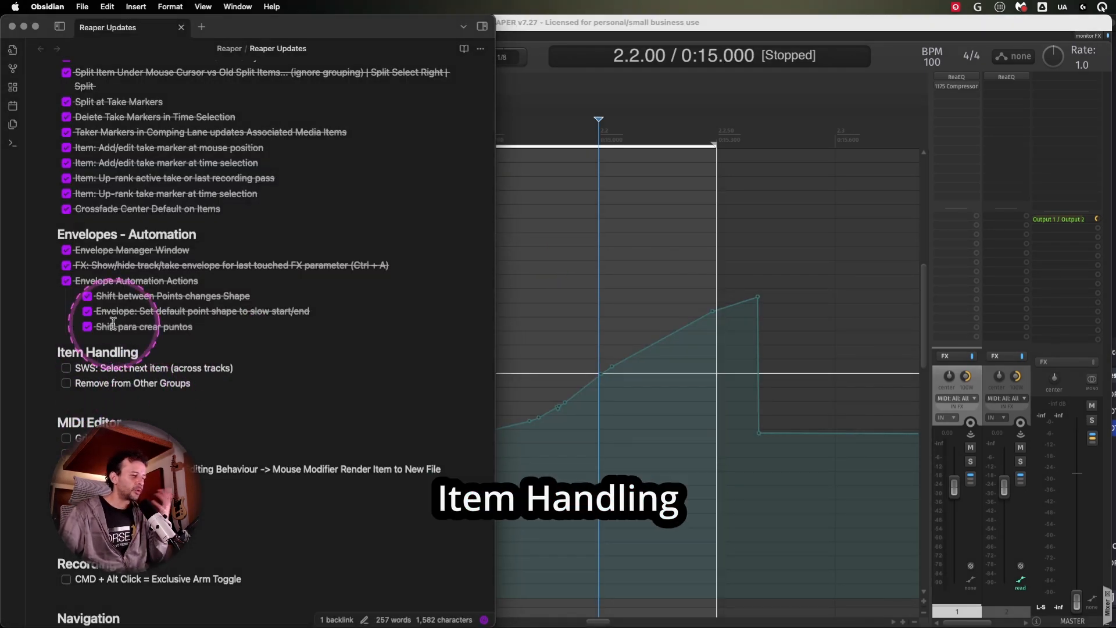
triple_click(247, 367)
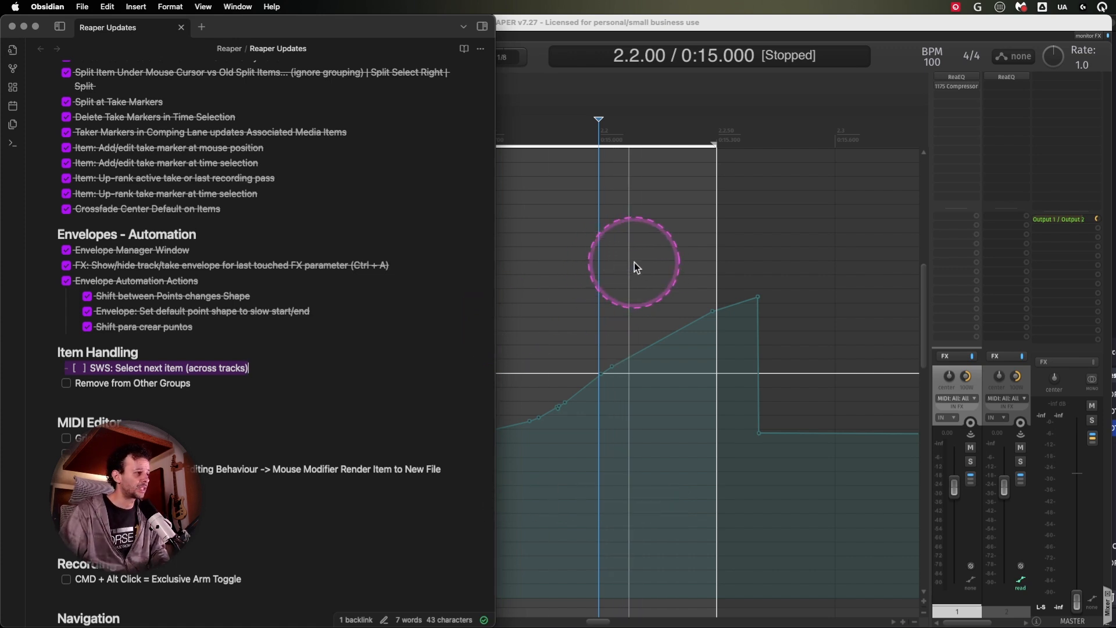
- Return to REAPER, enlarge the view of the GHOST TOP OPEN_110bpm track's items, and select only the first item
left_click(573, 249)
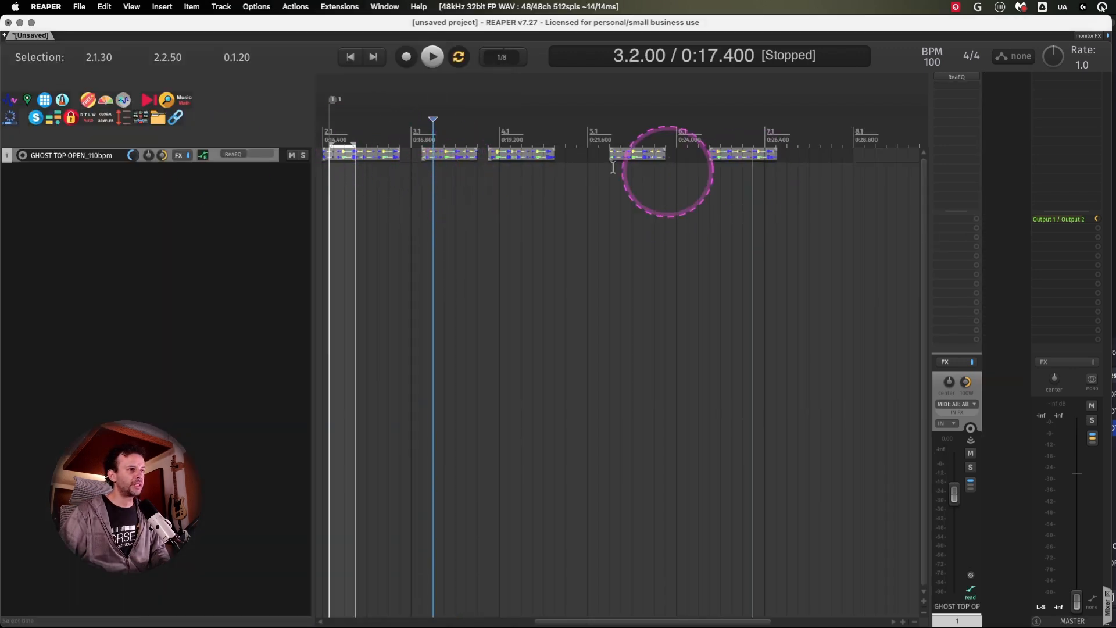
double_click(214, 155)
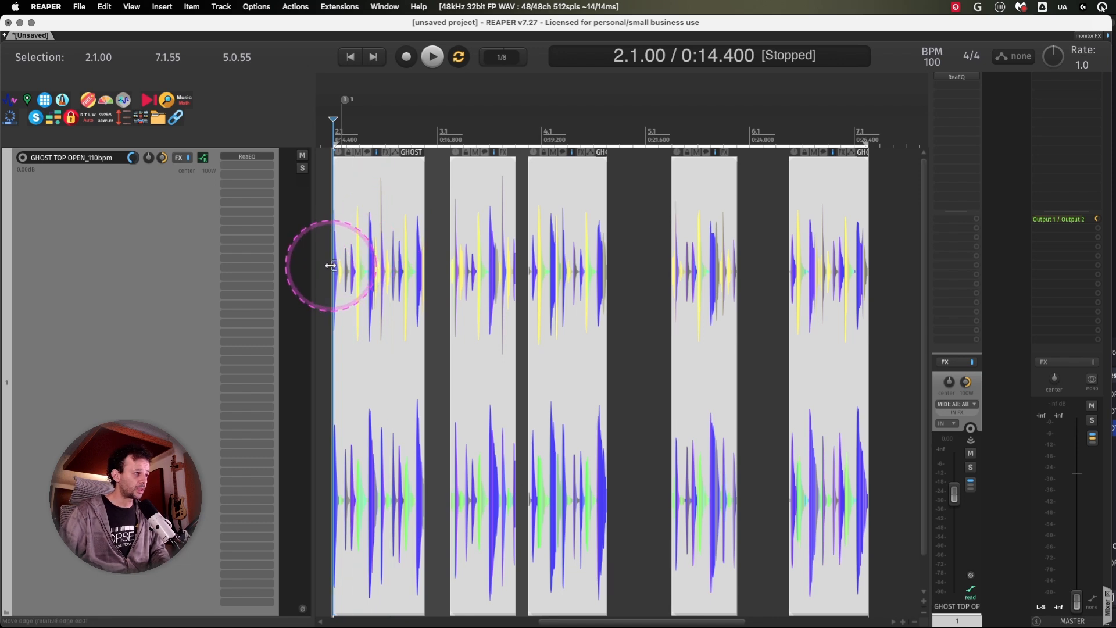
left_click(350, 256)
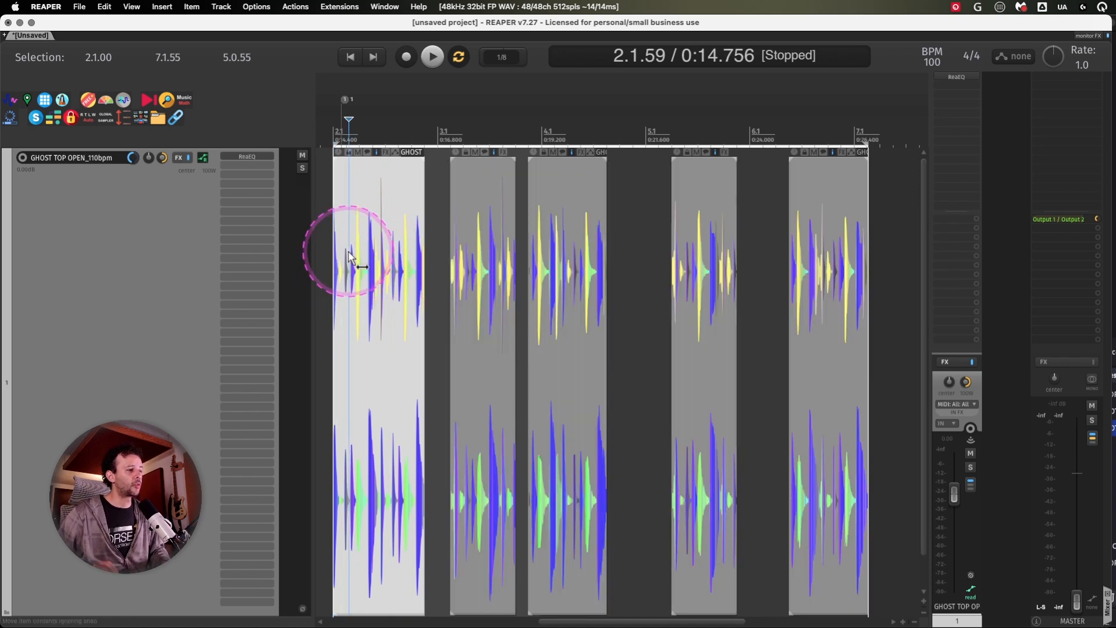
- Inspect "Item navigation: Move cursor left to edge of item" in the action list and try that action
key("shift+slash")
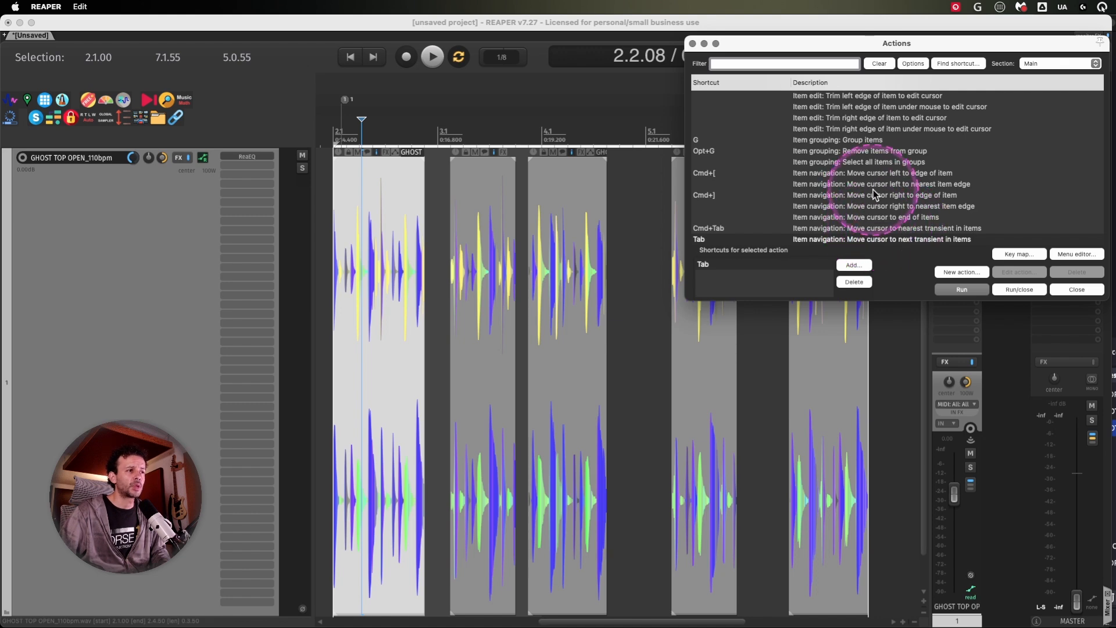
left_click(898, 174)
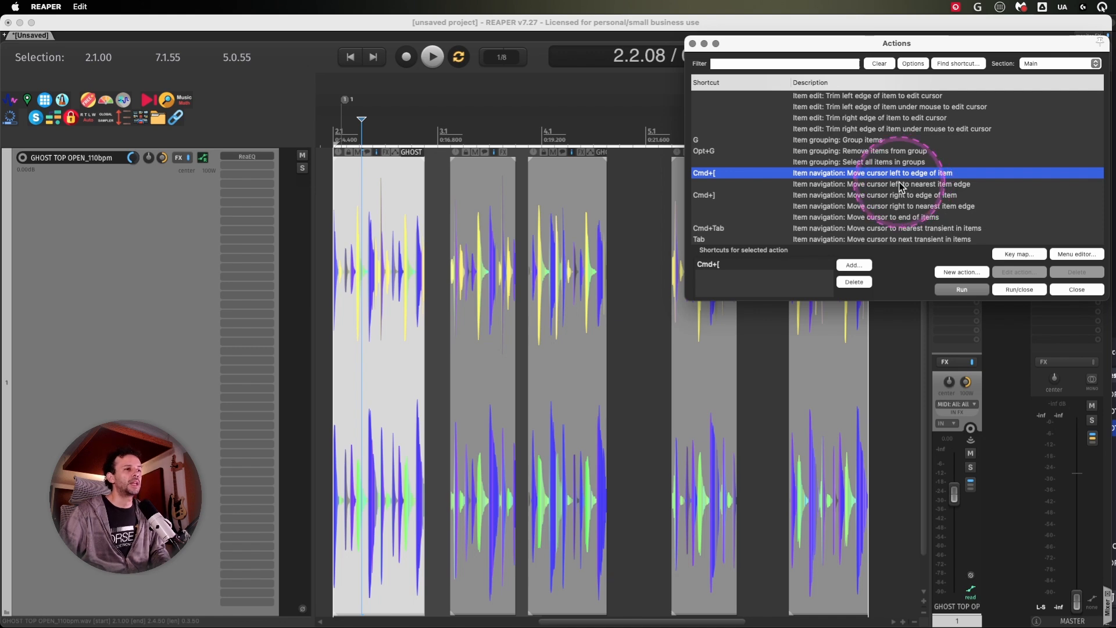
key("super+bracketleft")
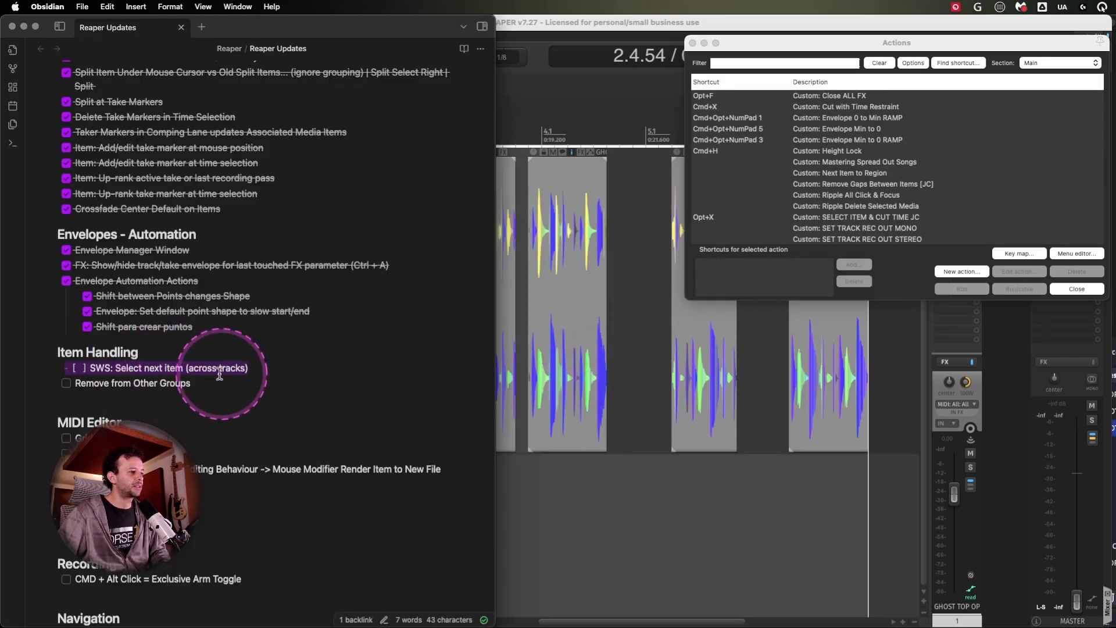
- Return to REAPER and choose the action "Item navigation: Move cursor right to edge of item"
left_click(621, 298)
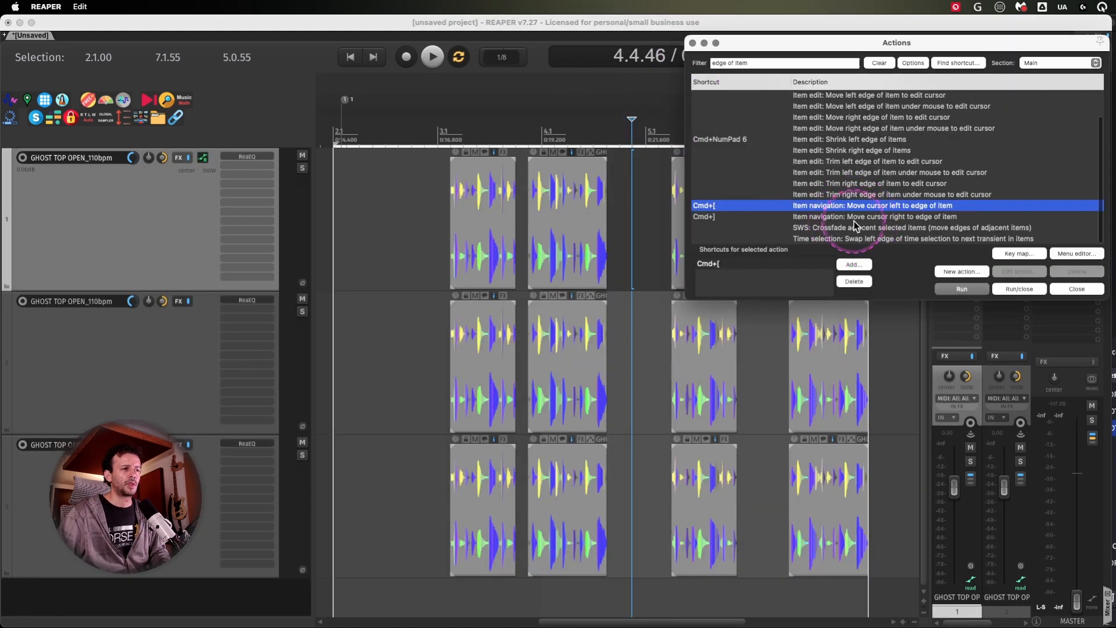
left_click(833, 217)
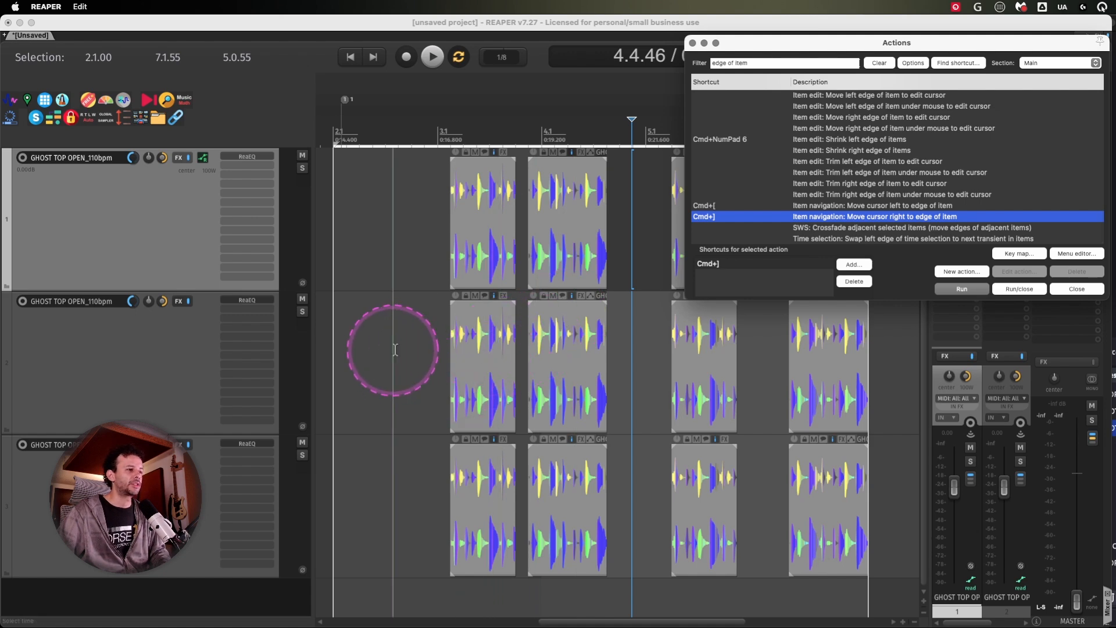
left_click(428, 411)
left_click(477, 399)
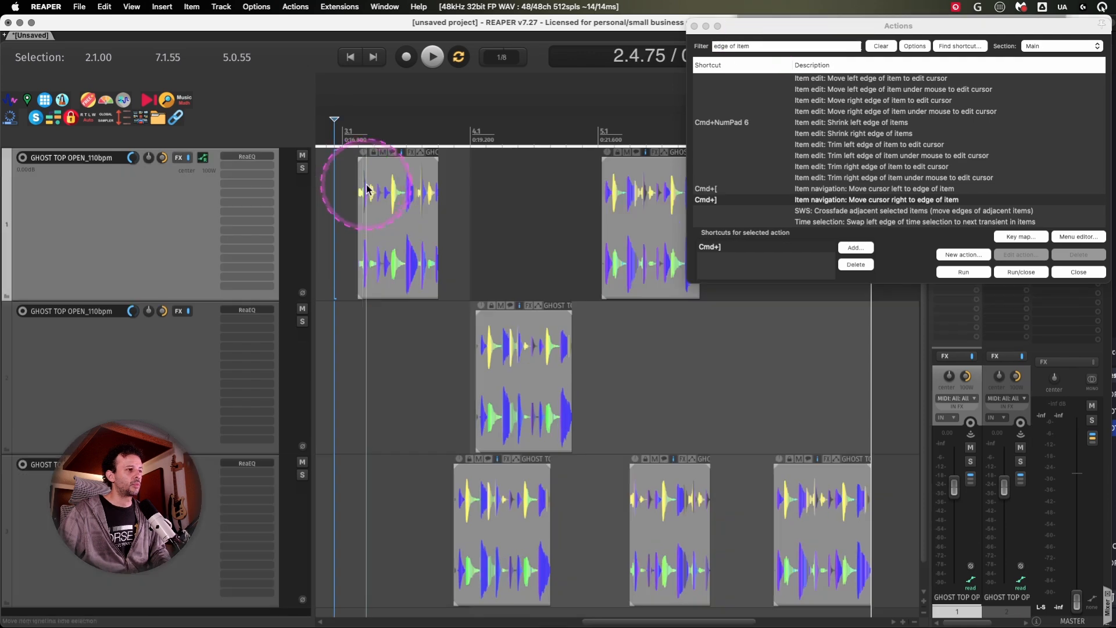
- Select the first item on the top track and try the actions that move the cursor right and left to the item's edges
left_click(367, 189)
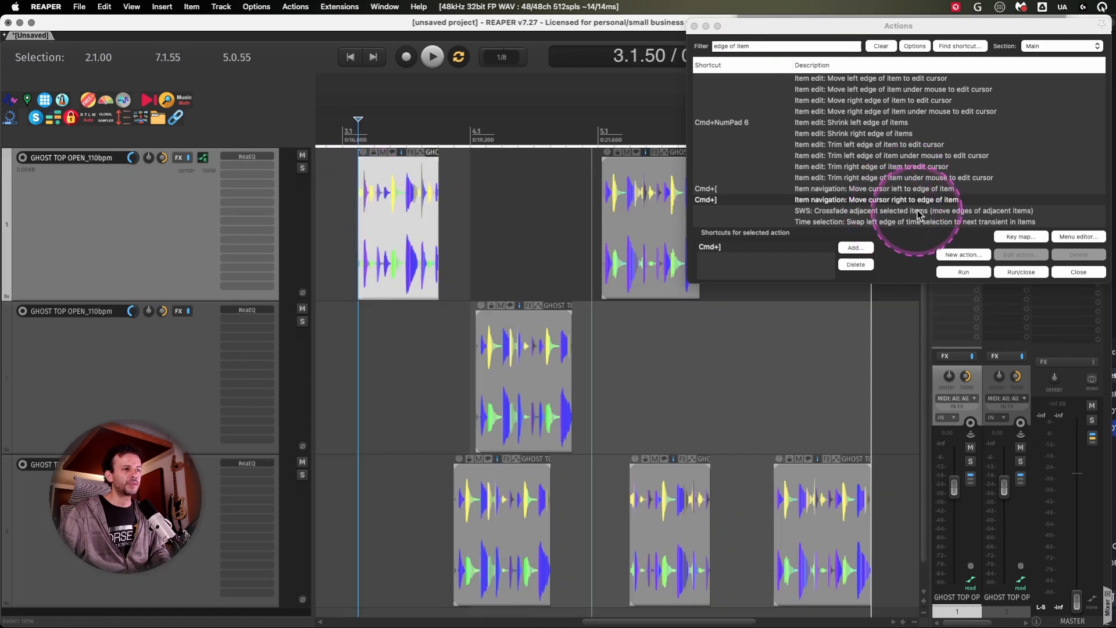
left_click(950, 256)
left_click(963, 272)
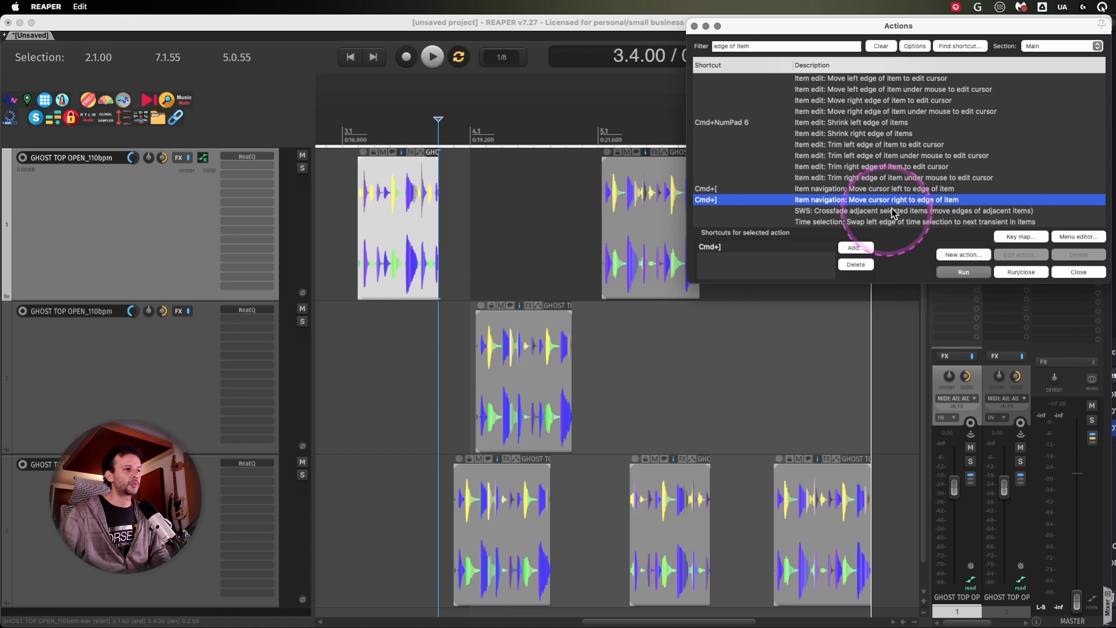
left_click(904, 192)
left_click(974, 274)
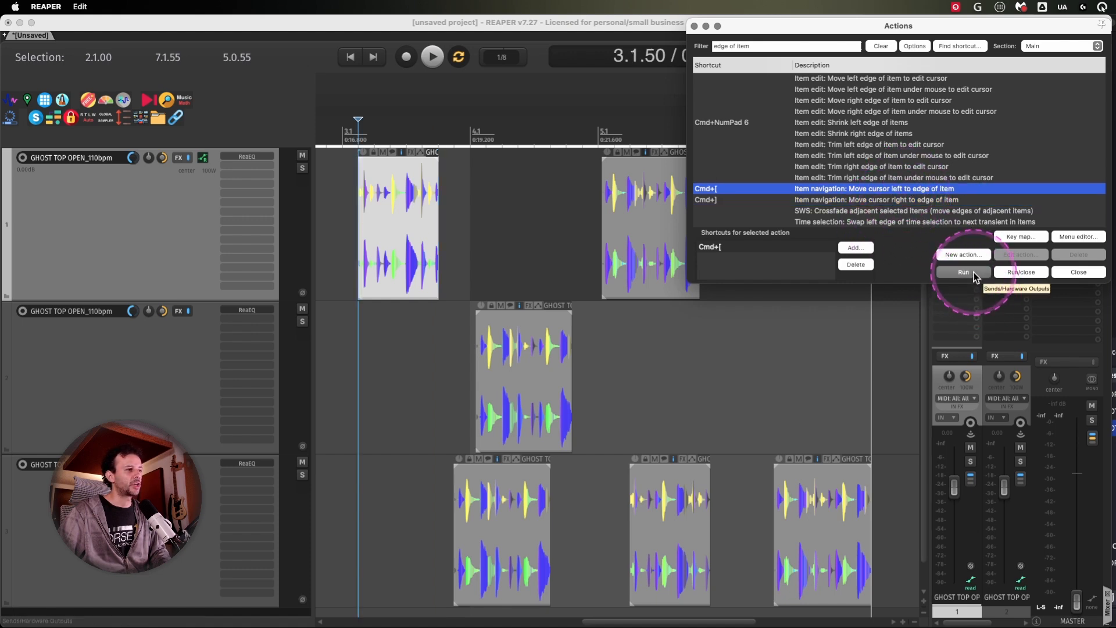
left_click(946, 201)
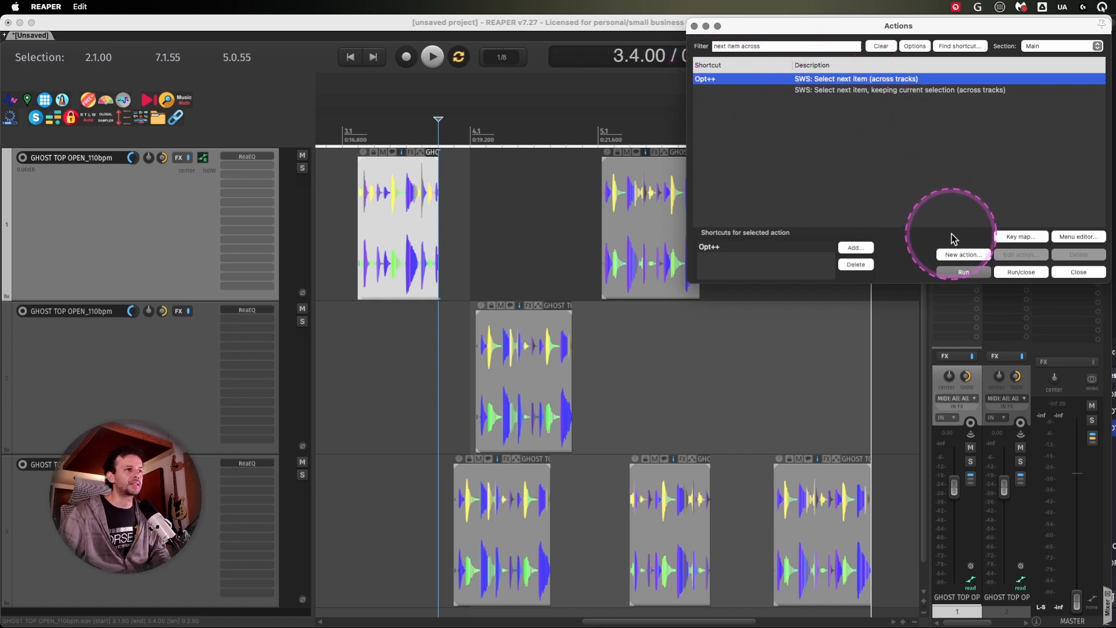
- Run "SWS: Select next item (across tracks)" repeatedly until the last visible item on the third track is selected
left_click(963, 272)
left_click(964, 272)
left_click(966, 273)
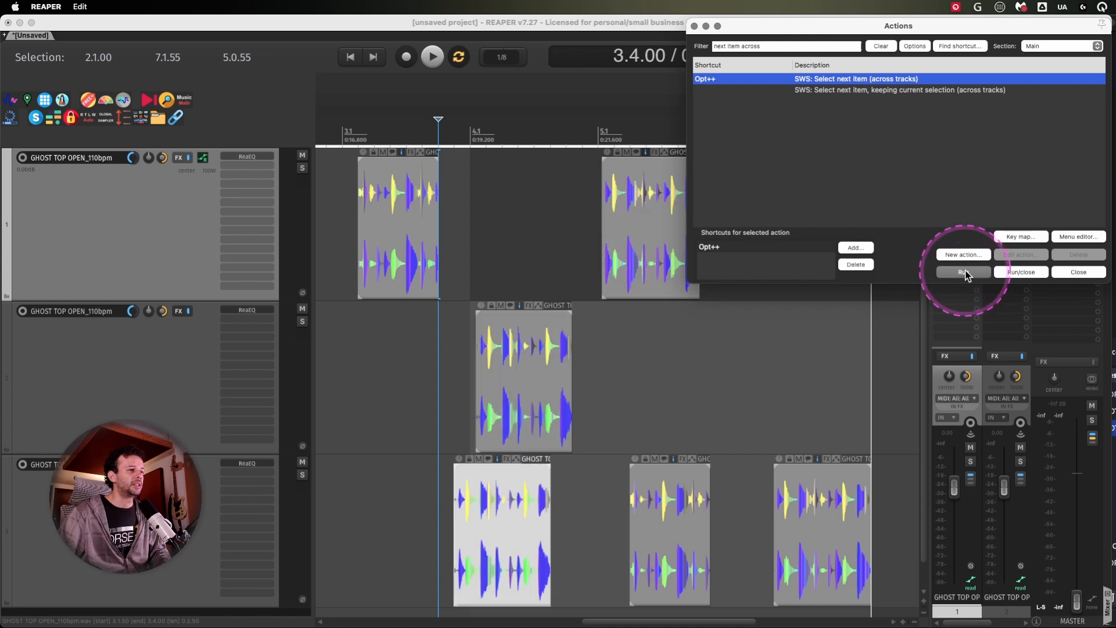
left_click(965, 272)
left_click(965, 272)
left_click(965, 272)
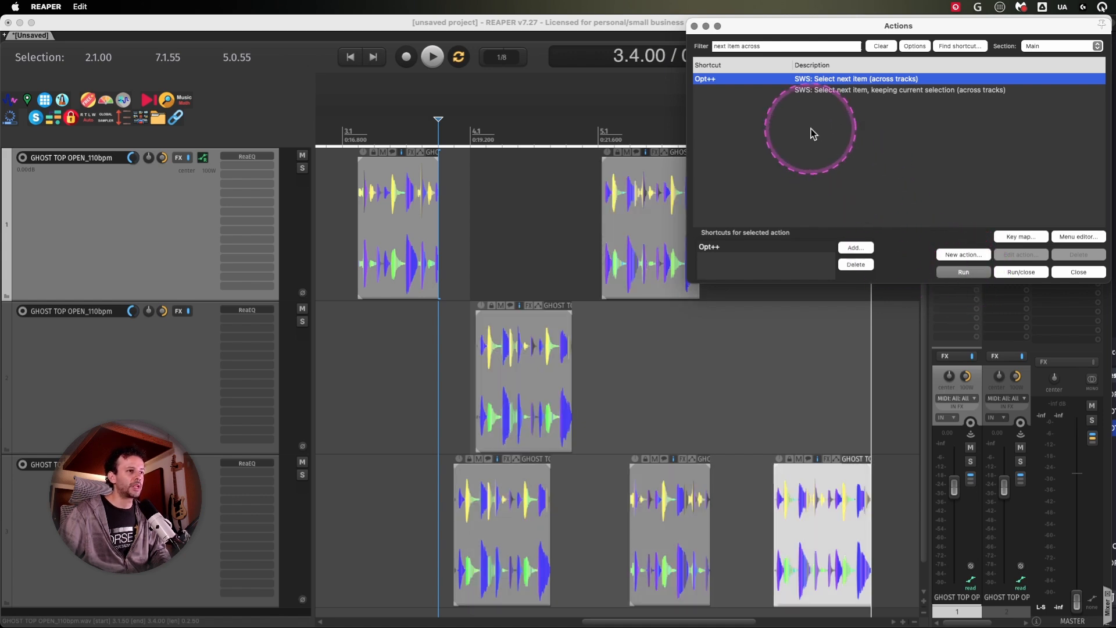
- Reselect the top track's first item and repeat "SWS: Select next item (across tracks)" from there
left_click(362, 180)
left_click(953, 273)
left_click(953, 273)
left_click(953, 273)
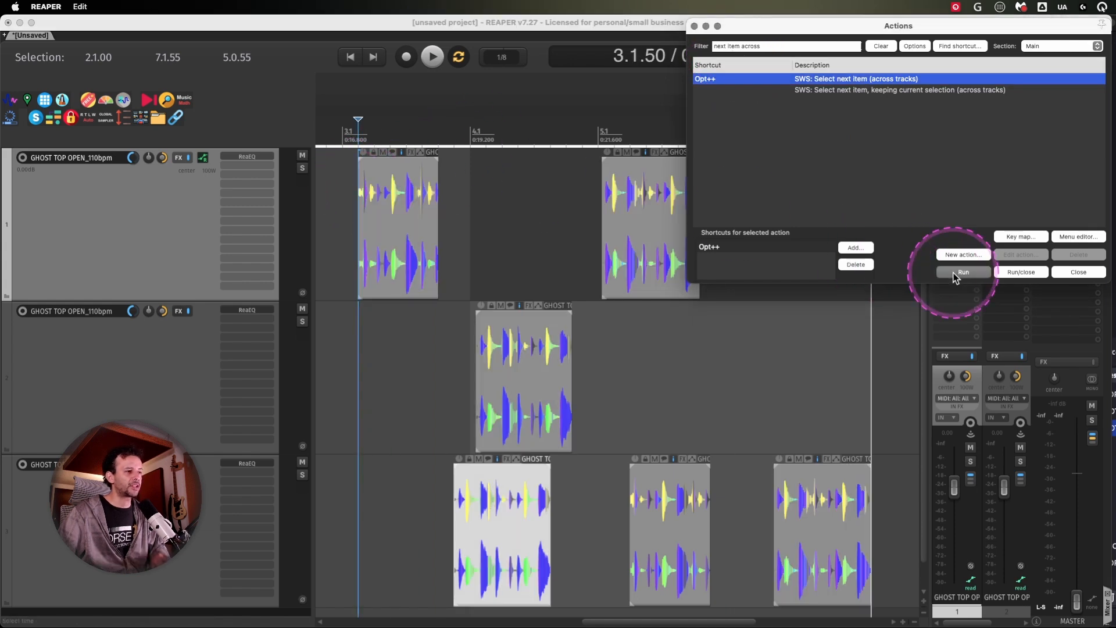
left_click(953, 273)
left_click(953, 273)
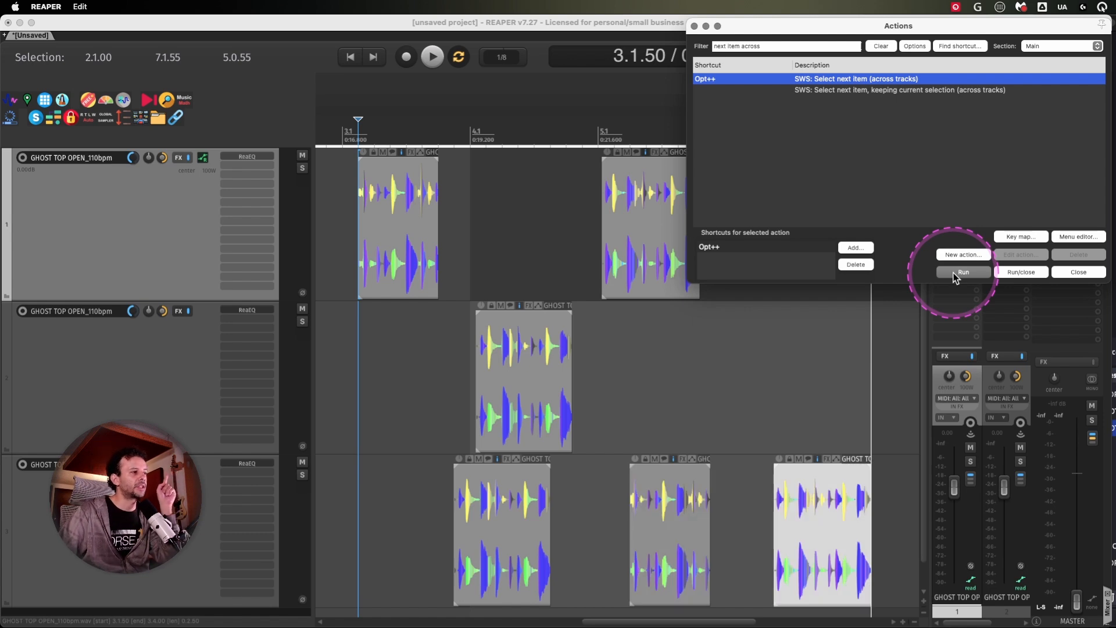
- Select the top track's first item again and move only the track selection down and up, ending on the top track
left_click(415, 225)
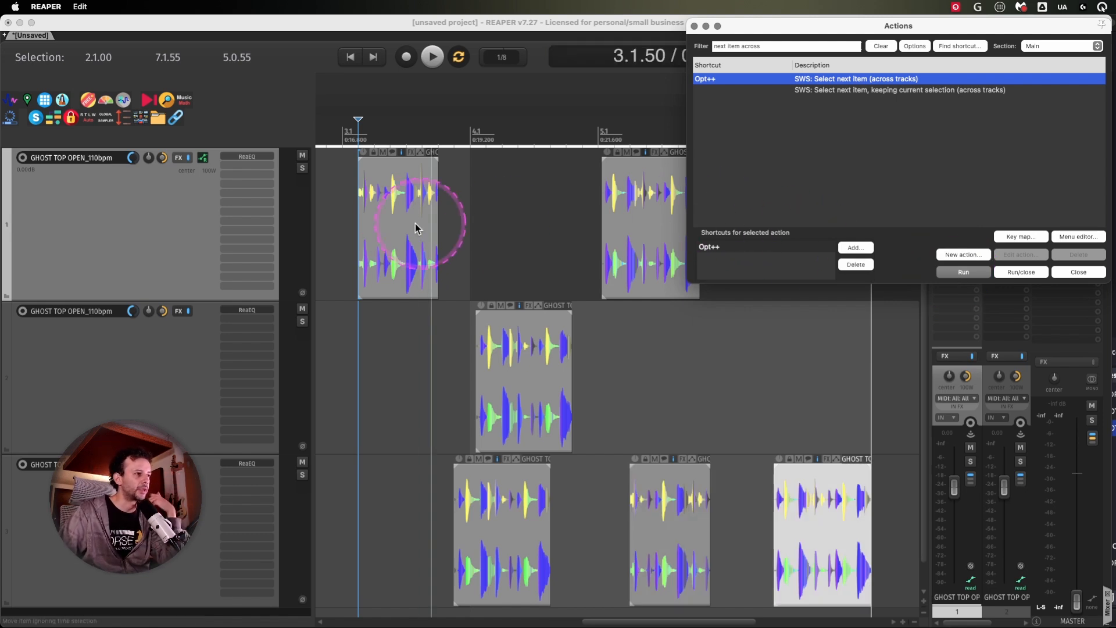
left_click(363, 211)
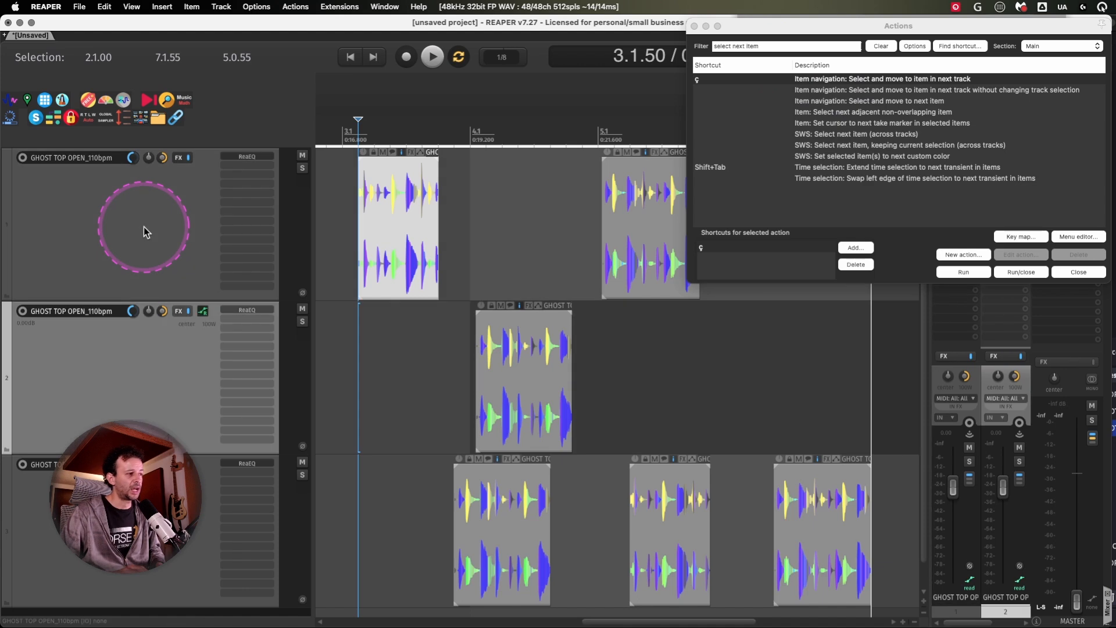
key("Down")
key("Up")
key("Up")
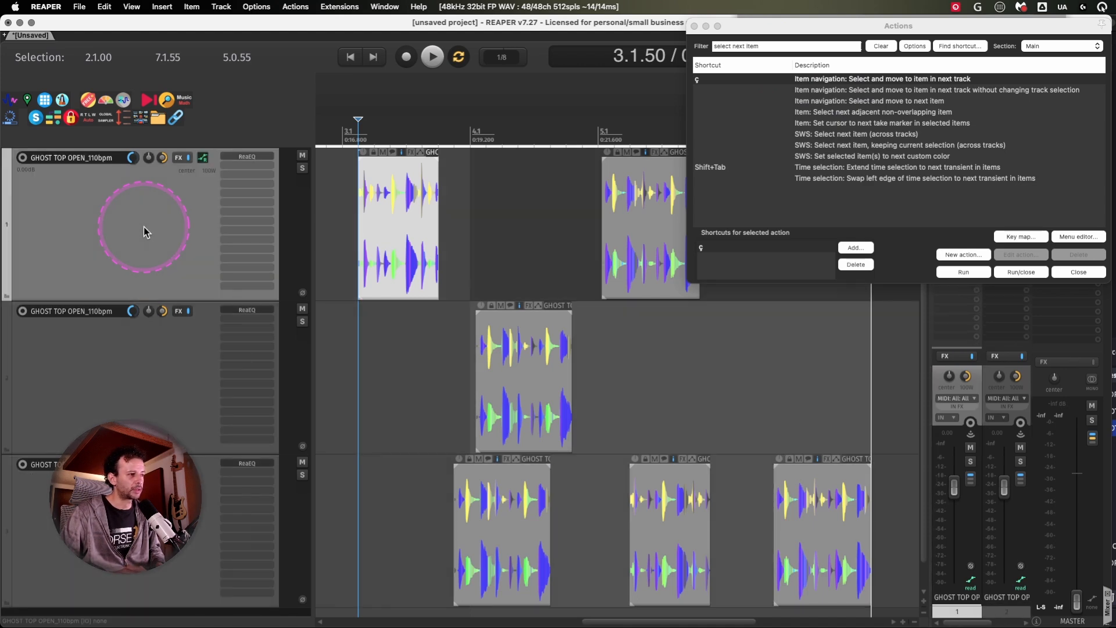
key("Down")
key("Down")
left_click(144, 226)
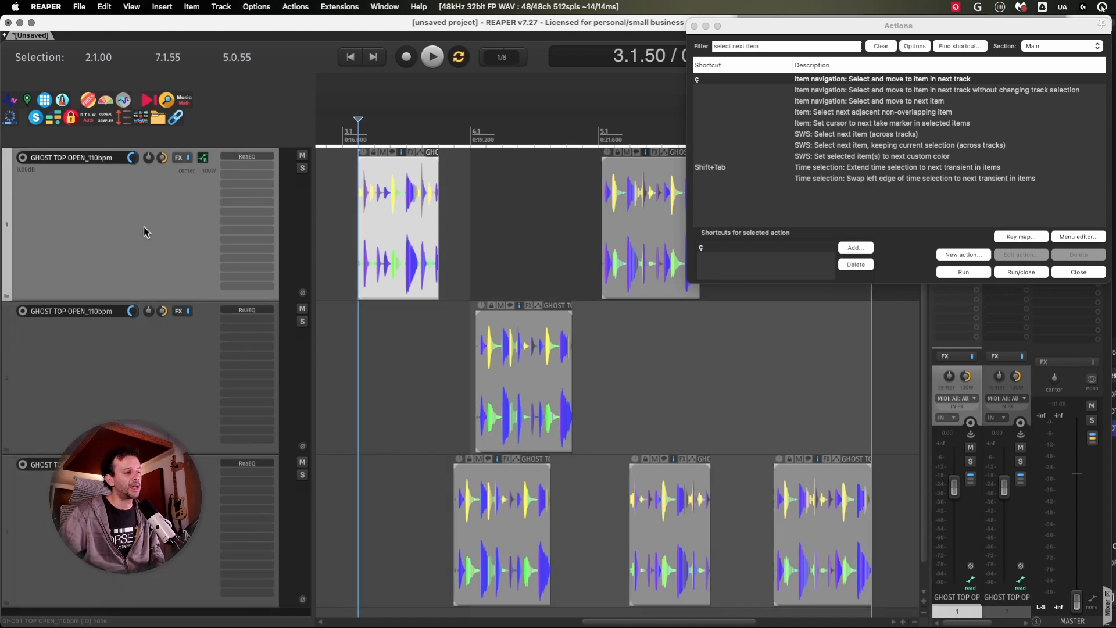
key("Down")
key("Up")
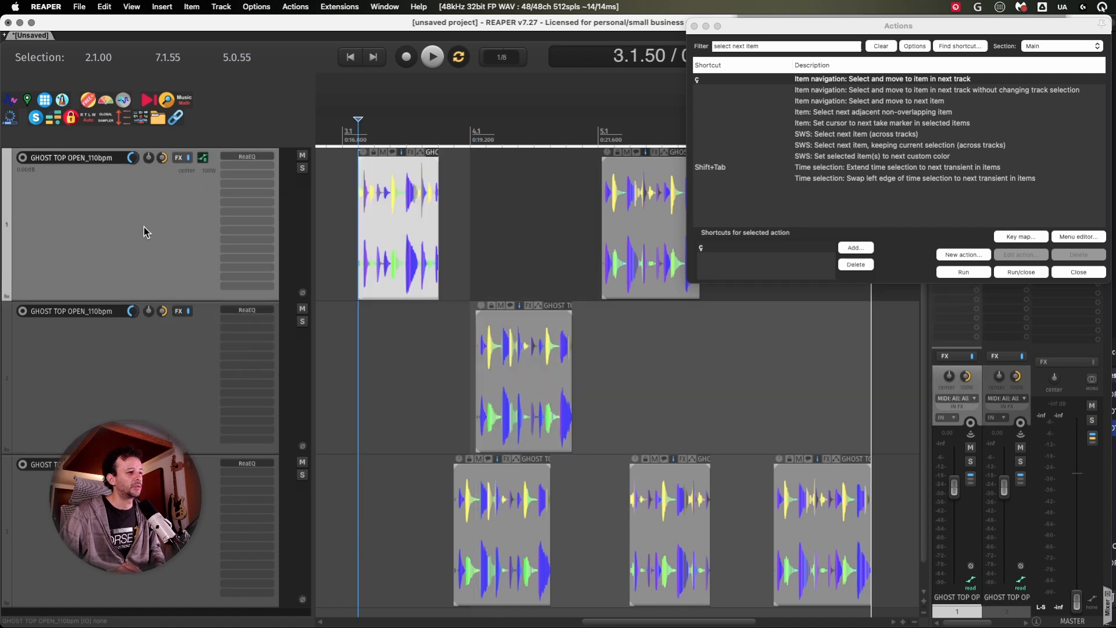
- Move the item selection from the top track's first item down to the third track and back up, repeating the round trip
key("Down")
key("Down")
key("Up")
key("Up")
key("Down")
key("Down")
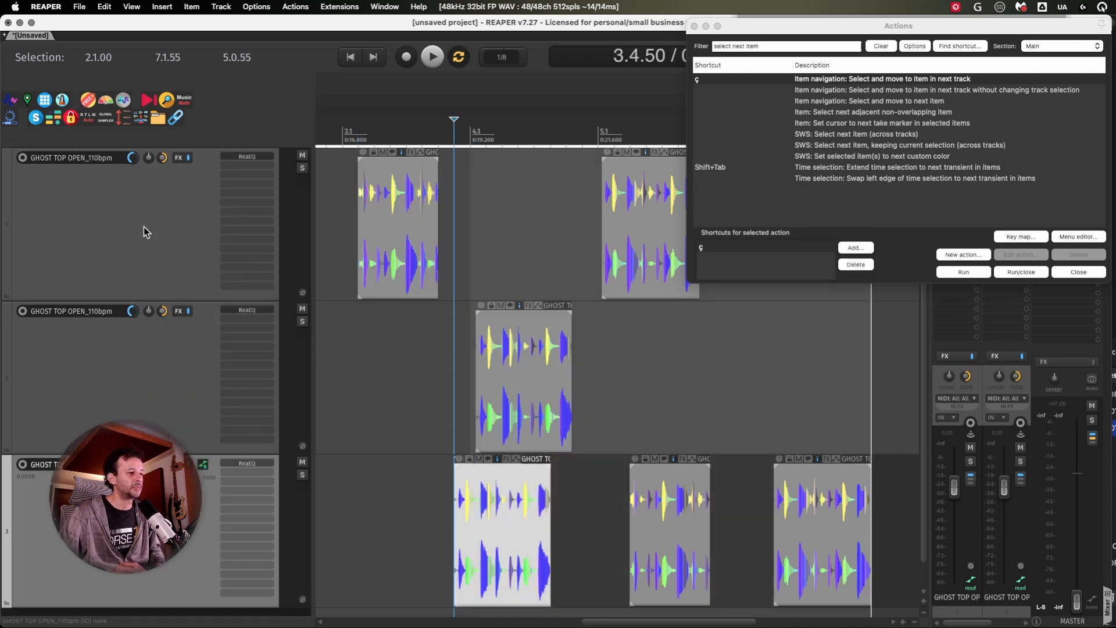
key("Up")
key("Up")
key("Down")
key("Down")
key("Up")
key("Up")
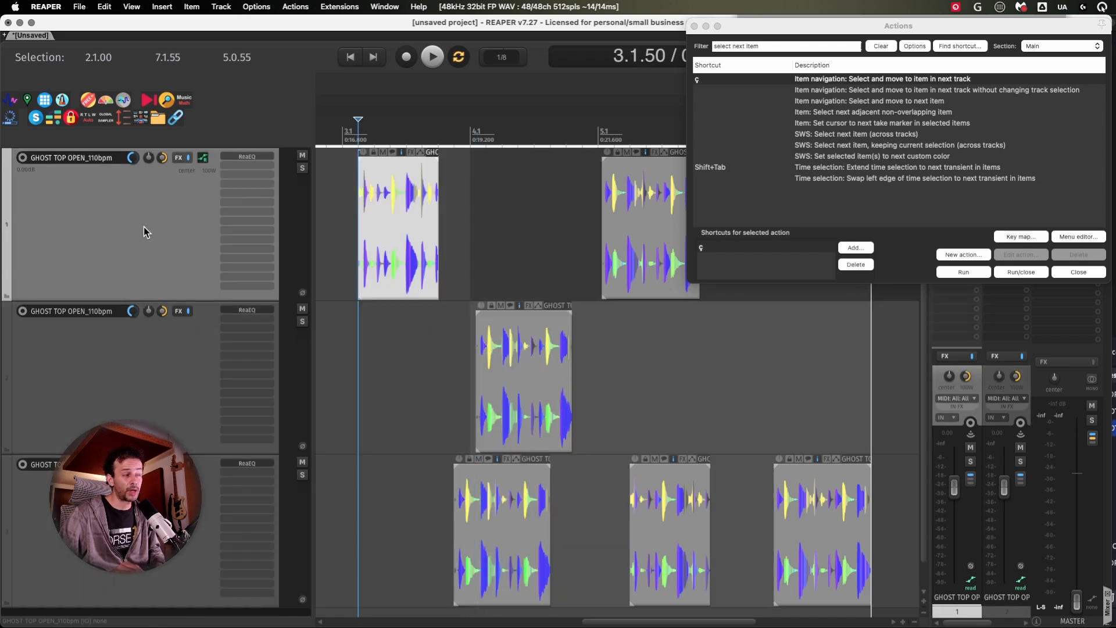
key("Down")
key("Down")
key("Up")
key("Up")
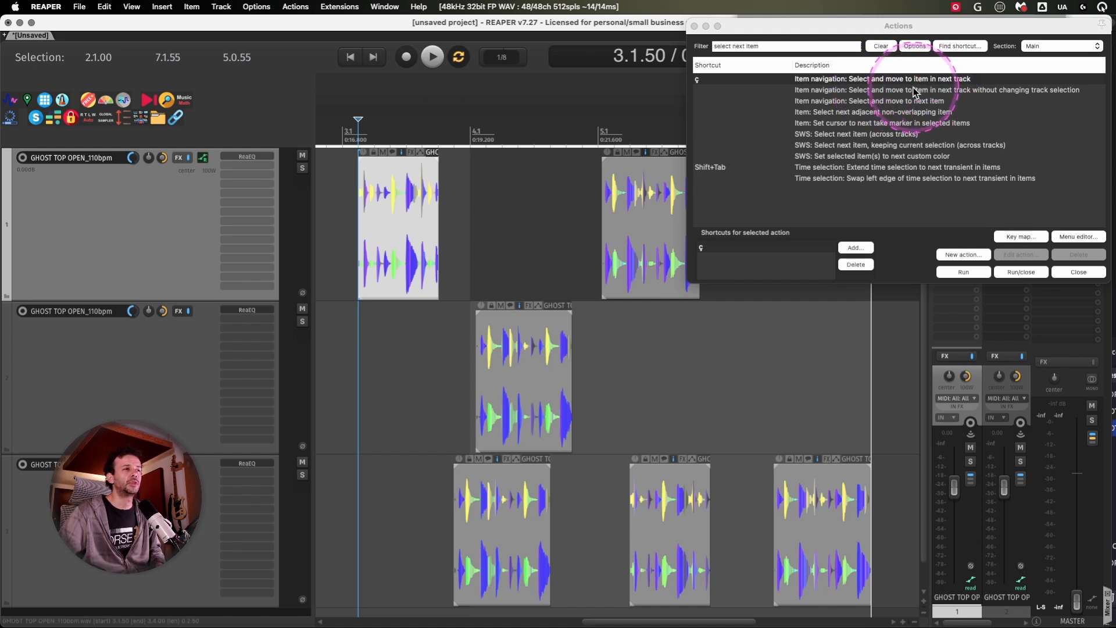
- Demonstrate "Item navigation: Select and move to item in next track" and its previous-track counterpart by cycling through items on all three tracks
key("Down")
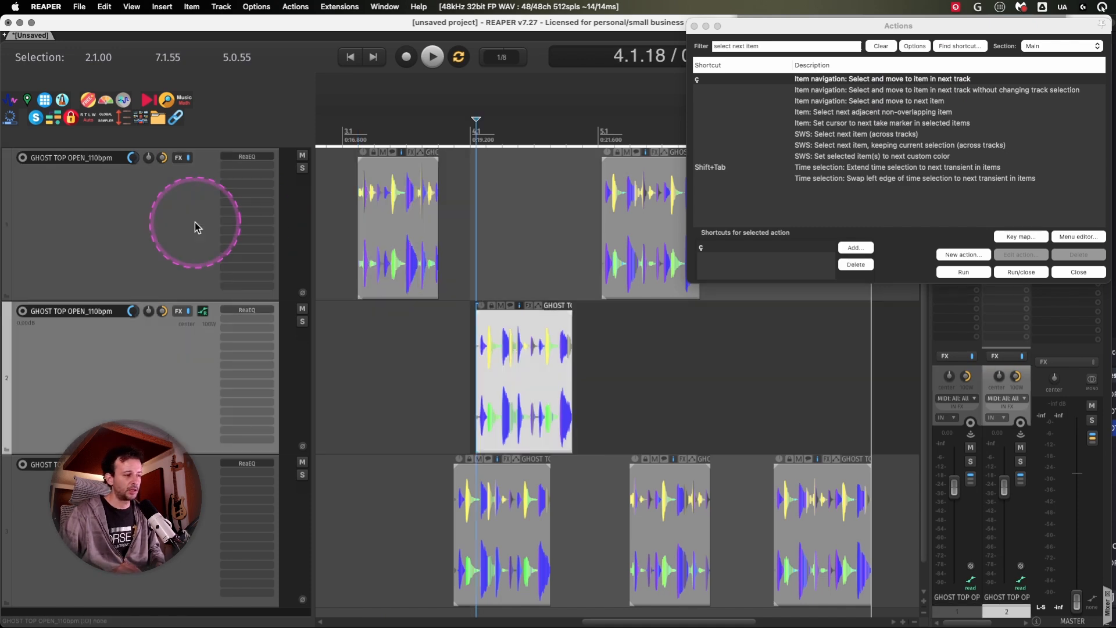
key("Down")
key("Up")
key("Up")
key("Down")
key("ccedilla")
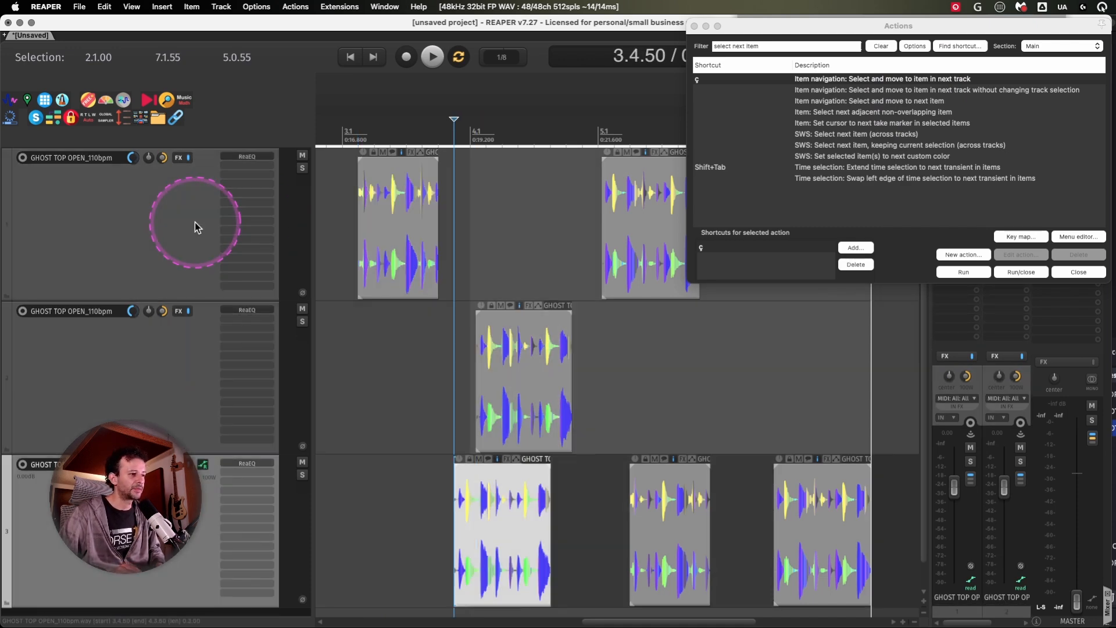
key("Up")
key("Up")
key("ccedilla")
key("ccedilla")
key("Up")
key("Up")
key("ccedilla")
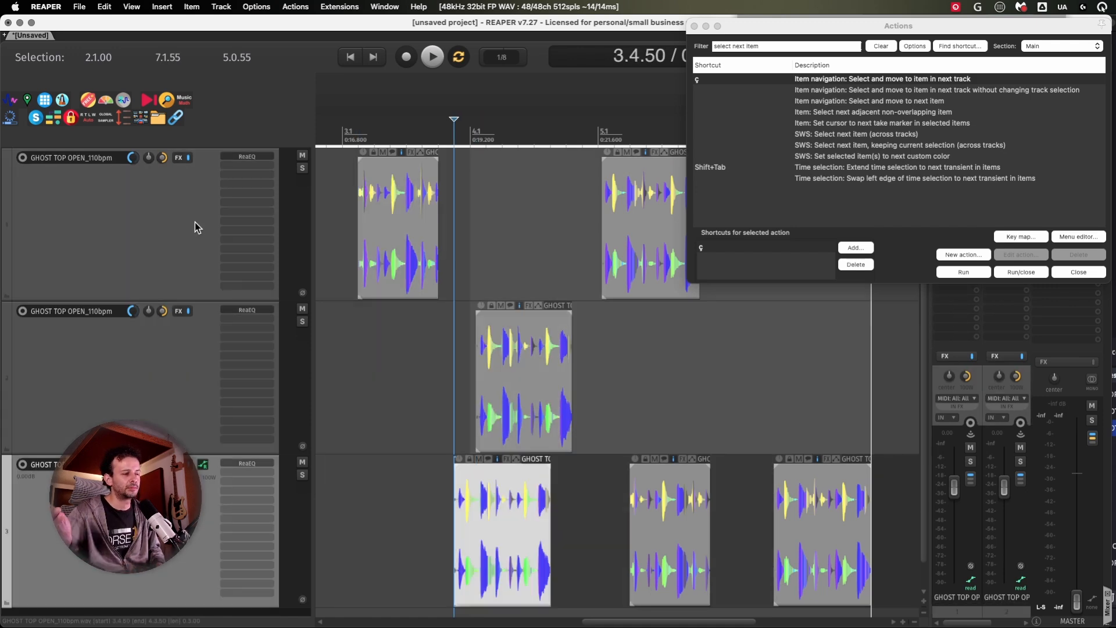
key("Up")
key("Up")
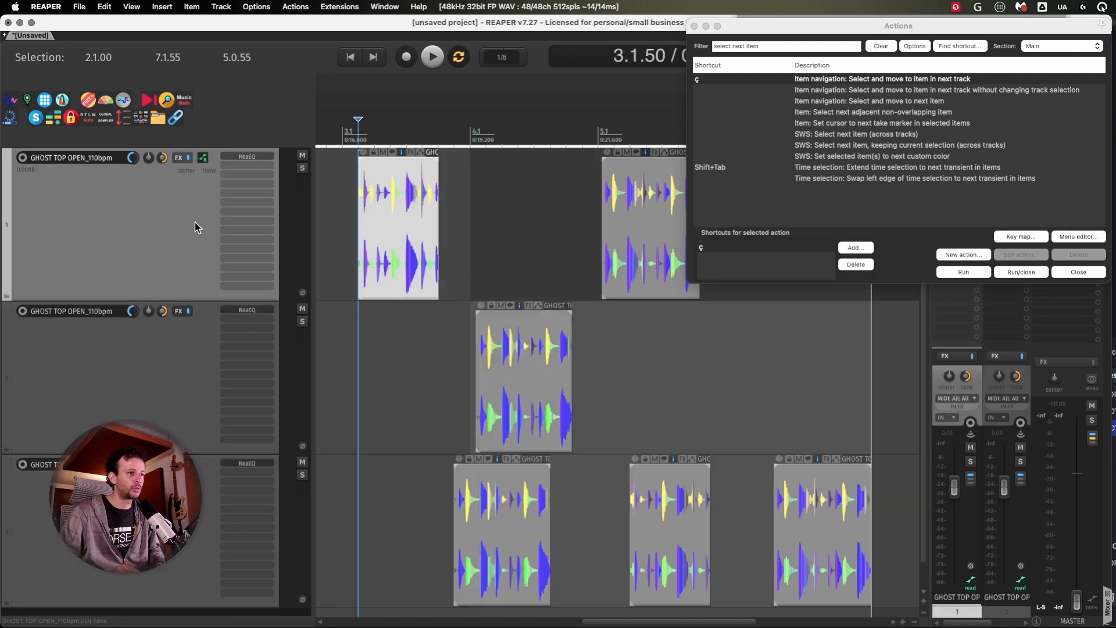
key("ccedilla")
key("ccedilla")
key("Up")
key("Up")
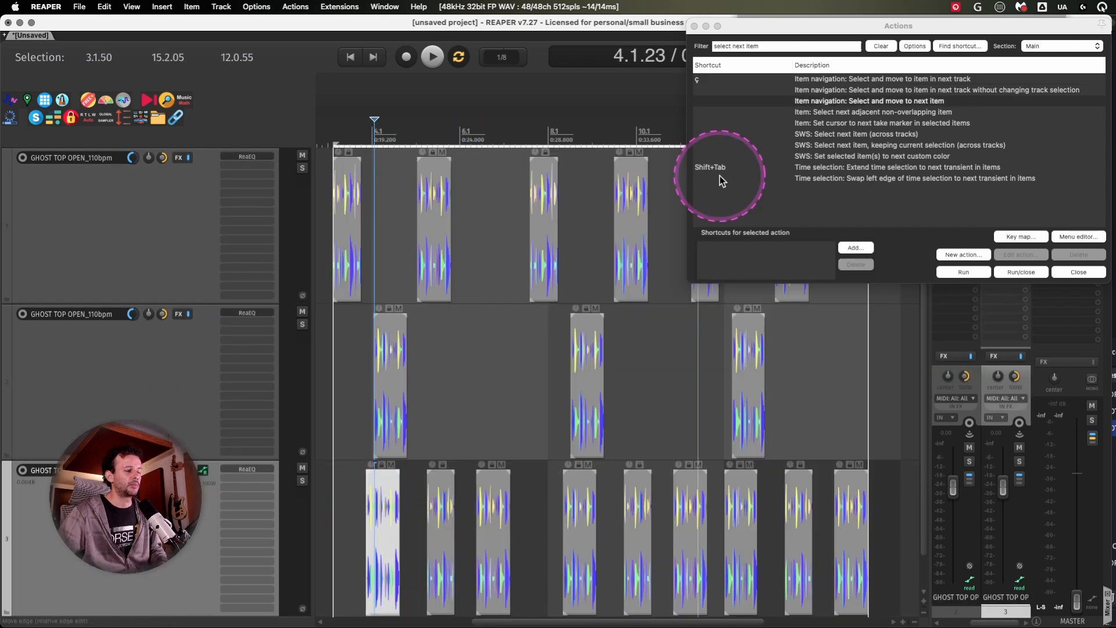
- Run "Item navigation: Select and move to next item" repeatedly until the third track's last item is selected
left_click(963, 272)
left_click(962, 271)
left_click(962, 272)
left_click(963, 272)
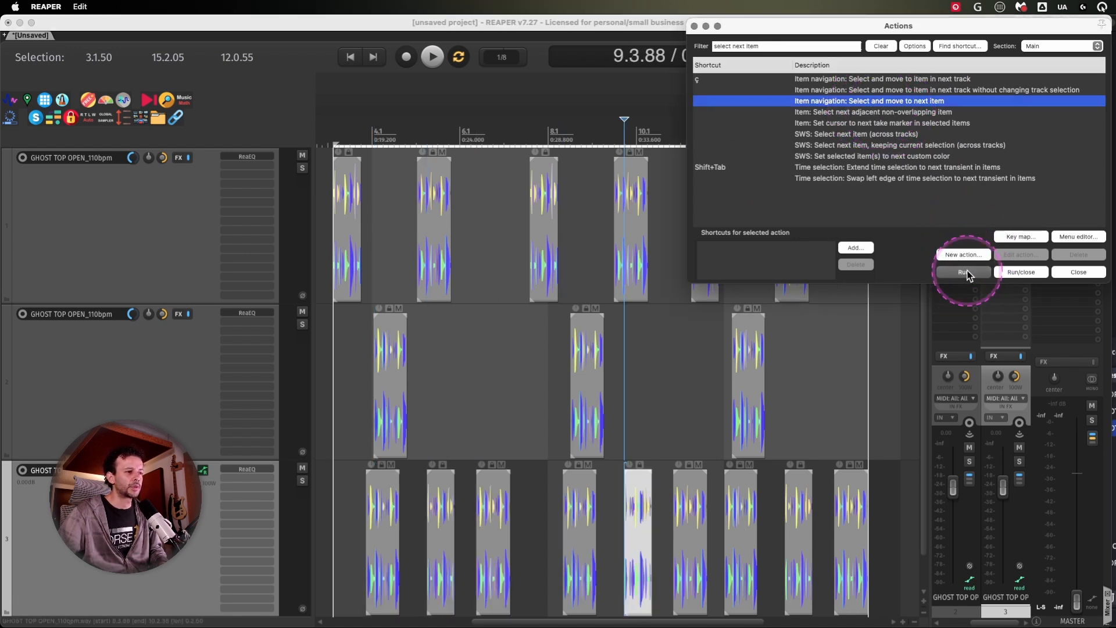
left_click(963, 272)
left_click(962, 272)
left_click(963, 272)
left_click(963, 272)
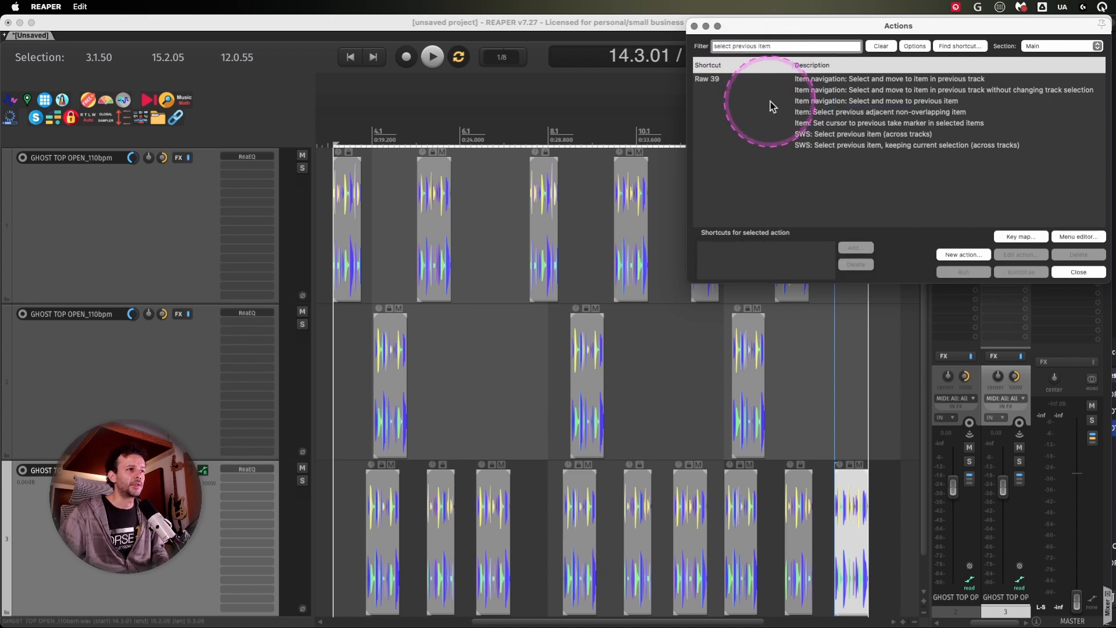
- Run "Item navigation: Select and move to previous item" repeatedly, moving back from the third track's last item to its third item
left_click(769, 101)
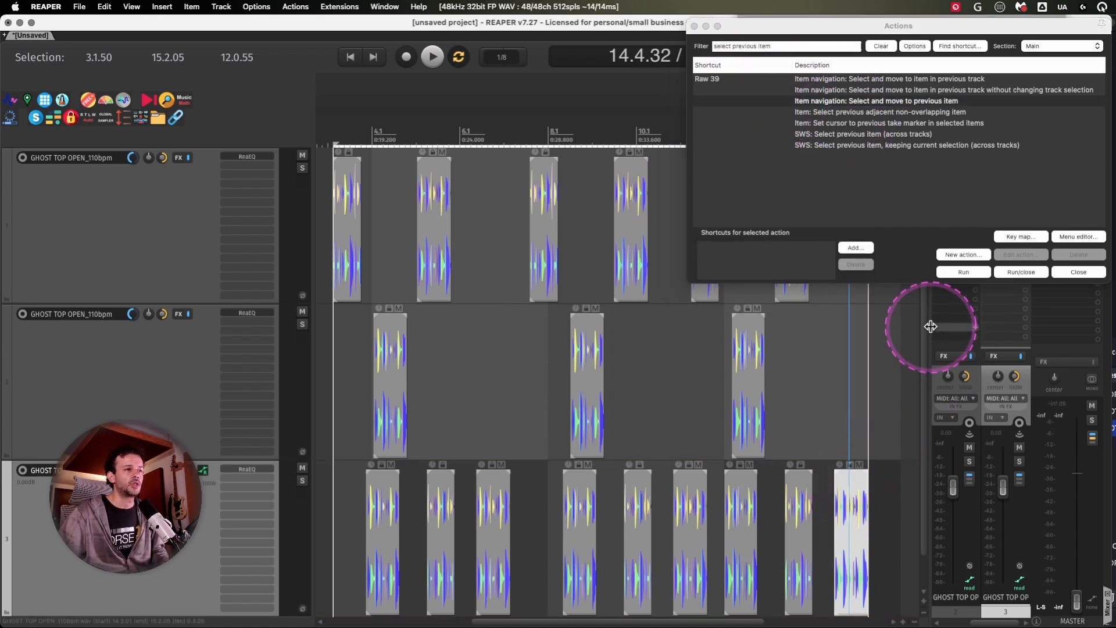
left_click(962, 272)
left_click(963, 272)
left_click(963, 272)
left_click(962, 272)
left_click(963, 271)
left_click(963, 272)
left_click(963, 272)
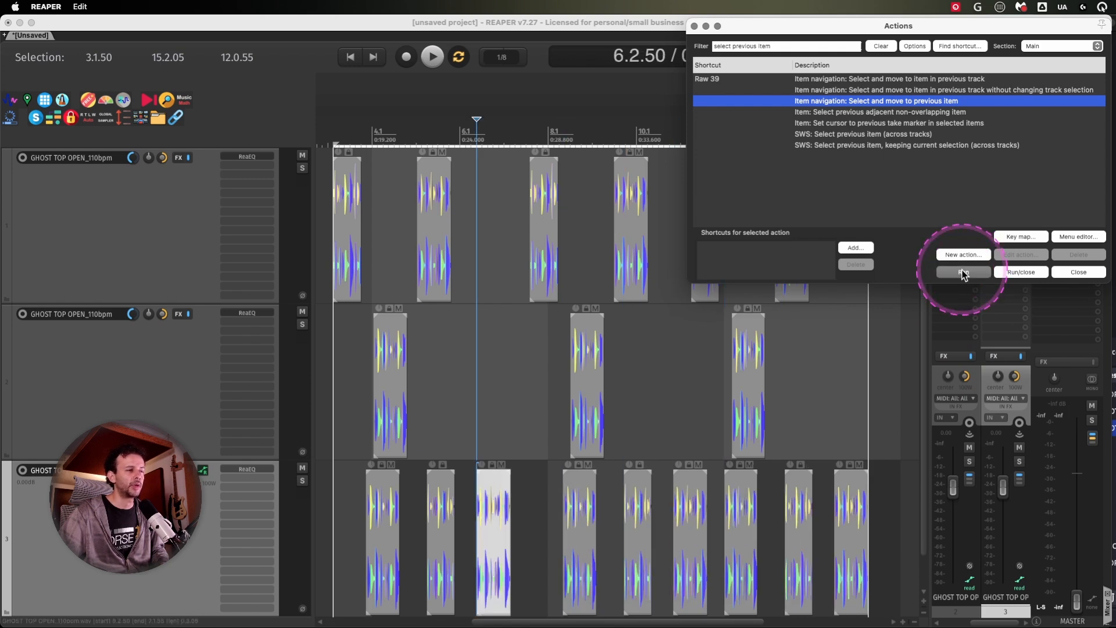
- Assign the shortcut Opt+Left to "Item navigation: Select and move to previous item"
left_click(861, 250)
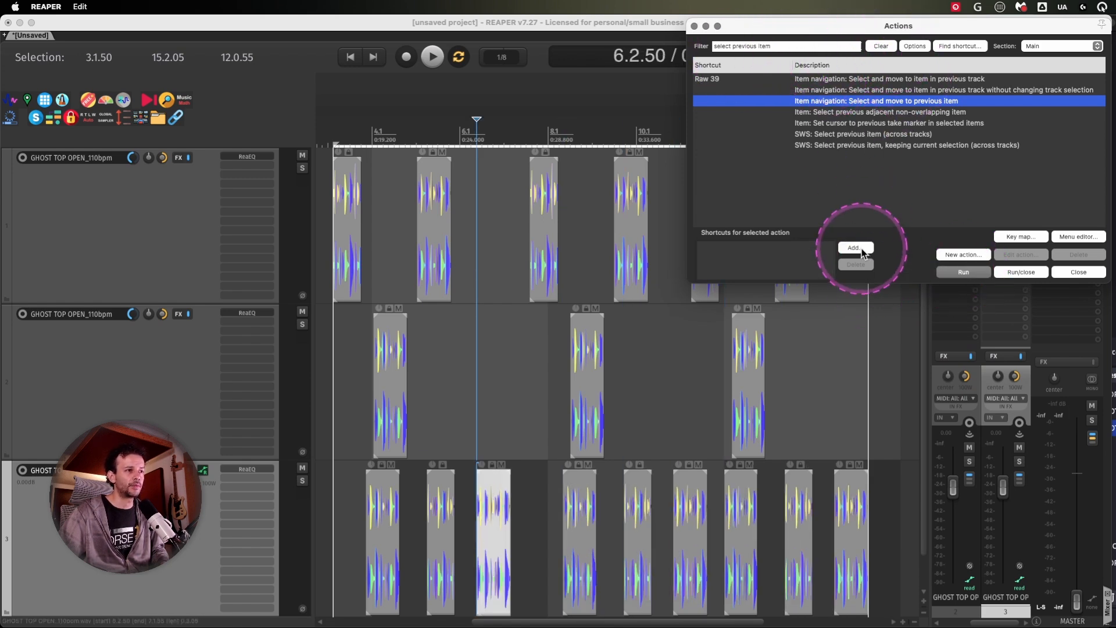
key("alt+Left")
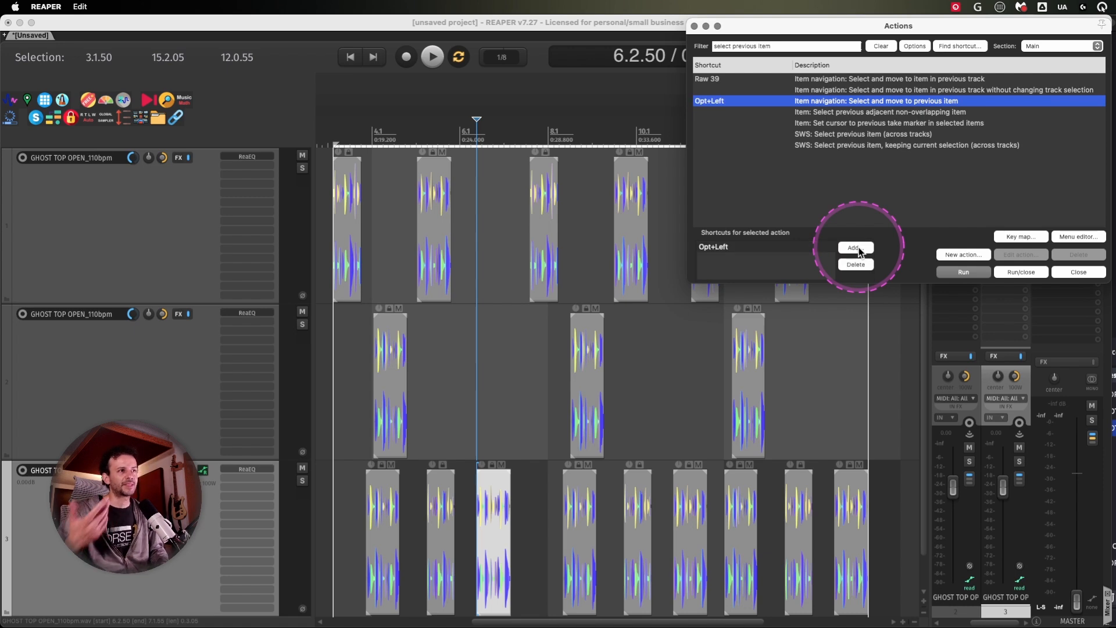
left_click(428, 386)
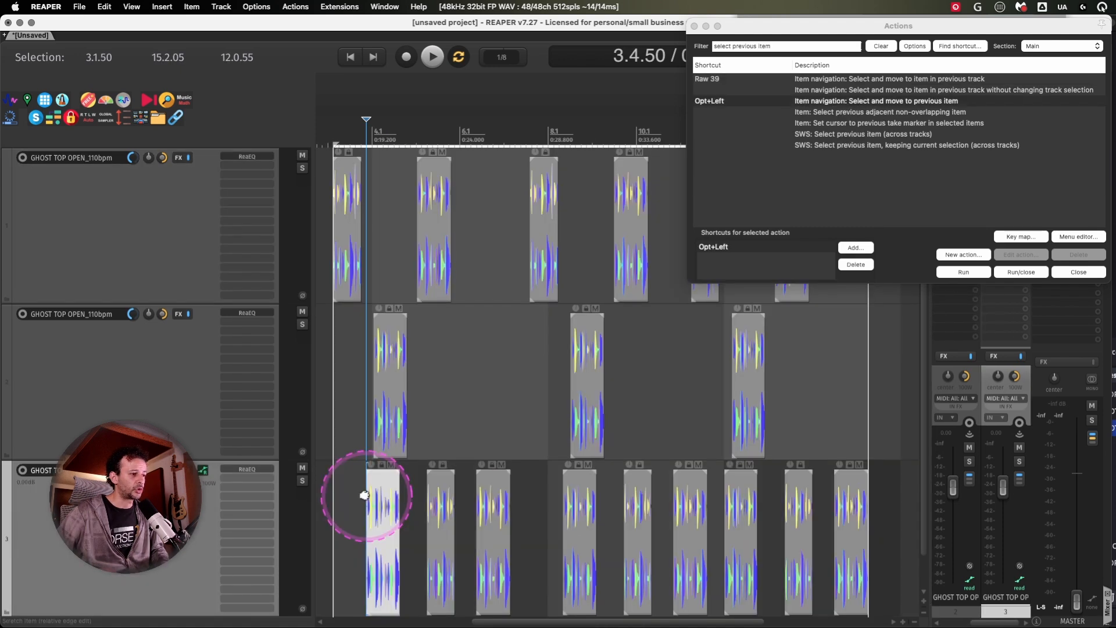
- Test the next-item and previous-item shortcuts by moving the selection forward and back along the third track's items
key("alt+Right")
key("alt+Right")
key("alt+Right")
key("alt+Right")
key("alt+Right")
key("alt+Left")
key("alt+Left")
key("alt+Left")
key("alt+Left")
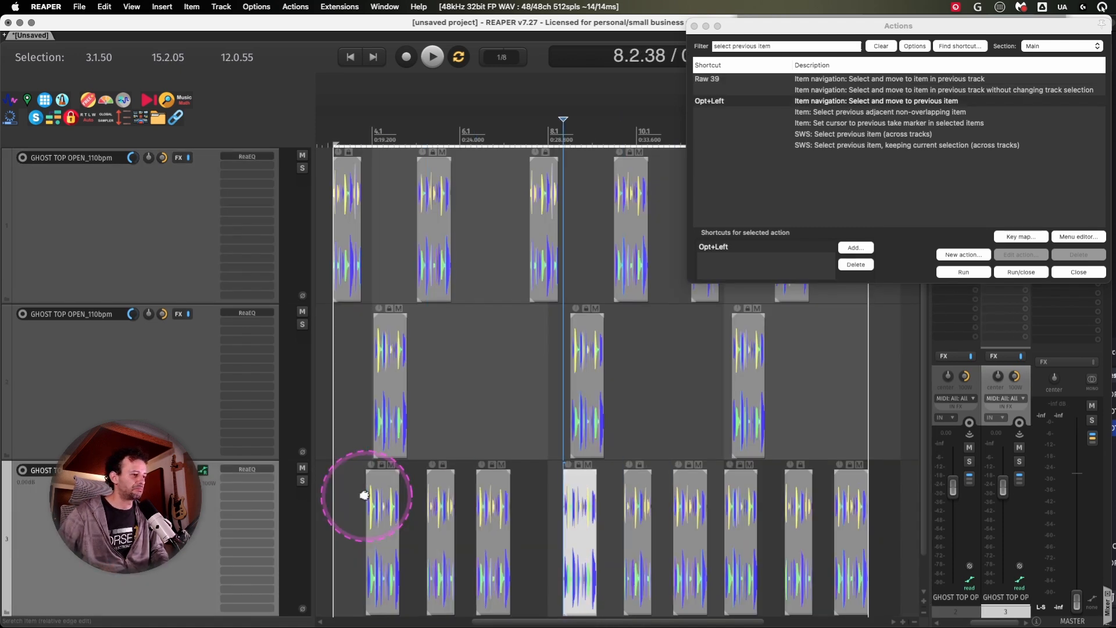
key("alt+Right")
key("alt+Right")
key("alt+Right")
key("alt+Right")
key("alt+Right")
key("alt+Left")
key("alt+Left")
key("alt+Left")
key("alt+Left")
key("alt+Left")
key("alt+Left")
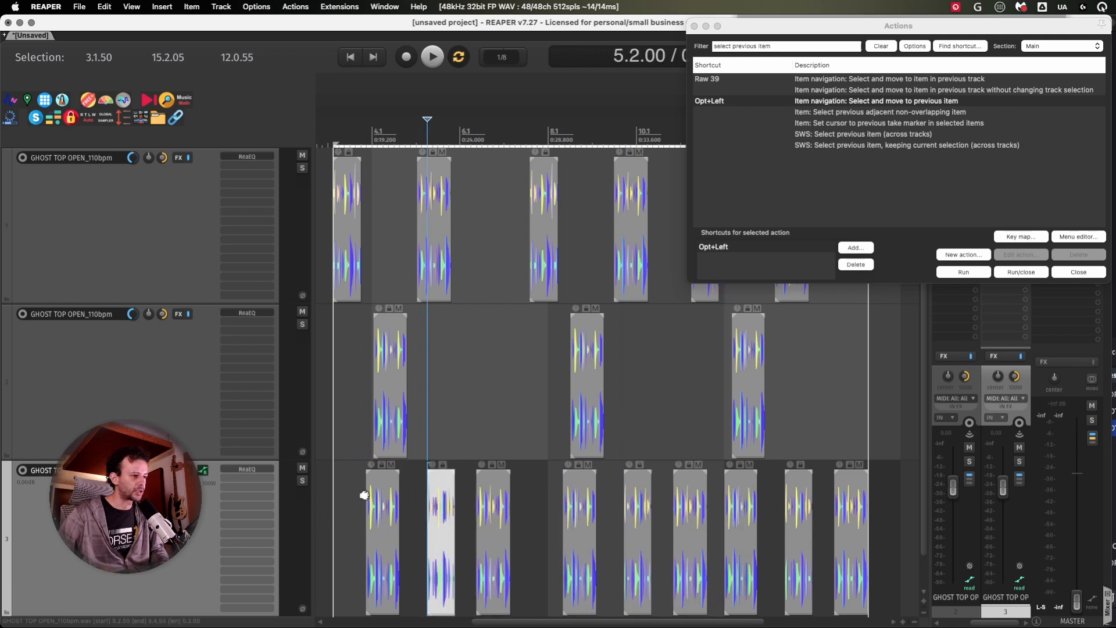
- Navigate forward on the third track, move between tracks, and finish on the second track's first item using the item-navigation shortcuts
key("alt+Right")
key("alt+Right")
key("alt+Right")
key("alt+Up")
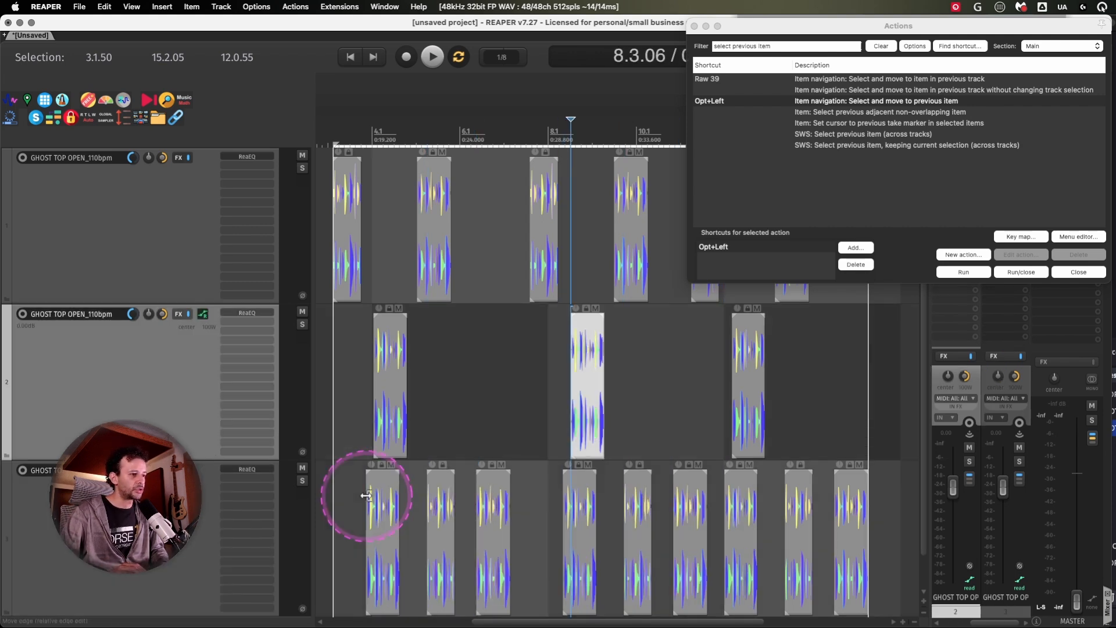
key("alt+Up")
key("alt+Down")
key("alt+Right")
key("alt+Left")
key("alt+Left")
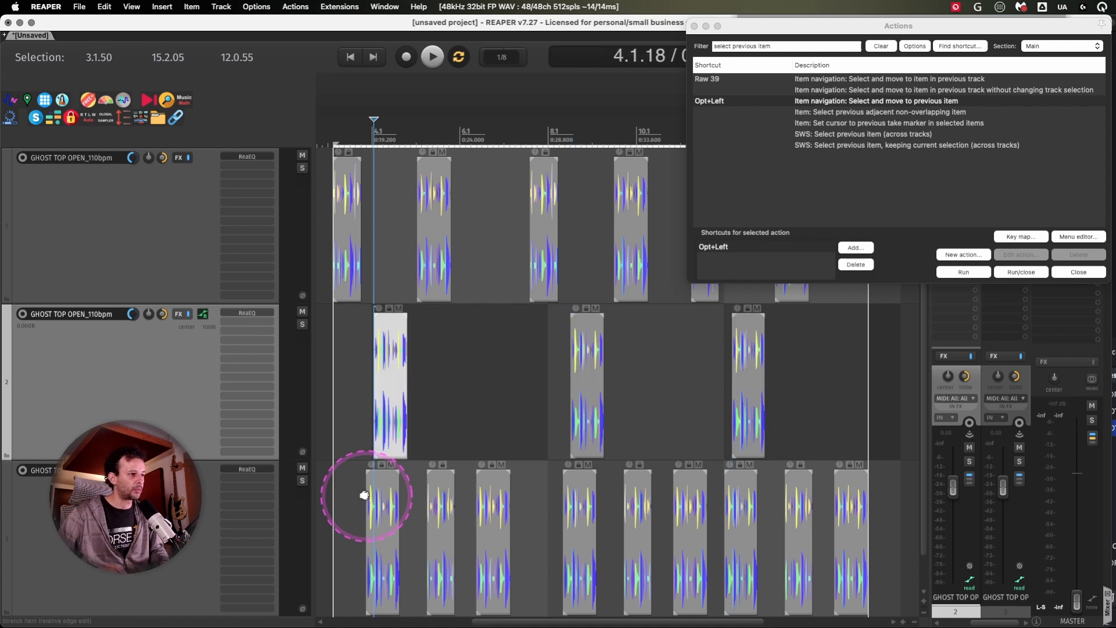
- Step forward and back through the second track's items, and run "Item navigation: Select and move to item in previous track"
key("alt+Right")
key("alt+Right")
key("alt+Left")
key("alt+Left")
key("alt+Right")
key("alt+Right")
double_click(881, 81)
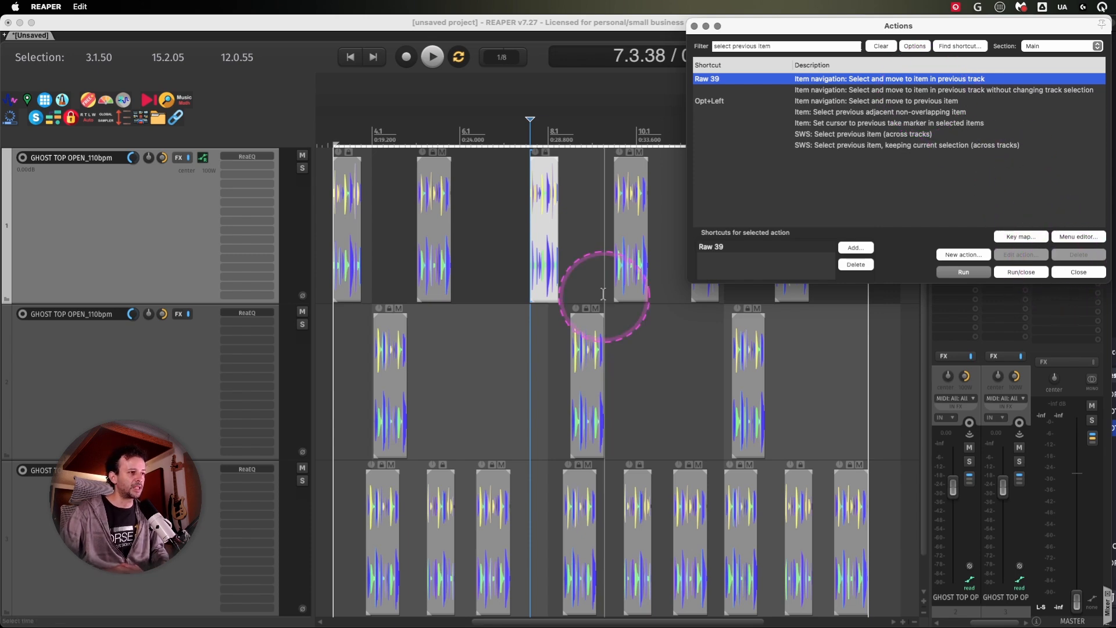
- Use the item-navigation shortcuts to move down to the second track, forward to its last item and on between tracks, and close the action list
left_click(520, 241)
key("alt+Down")
key("alt+Right")
key("alt+Right")
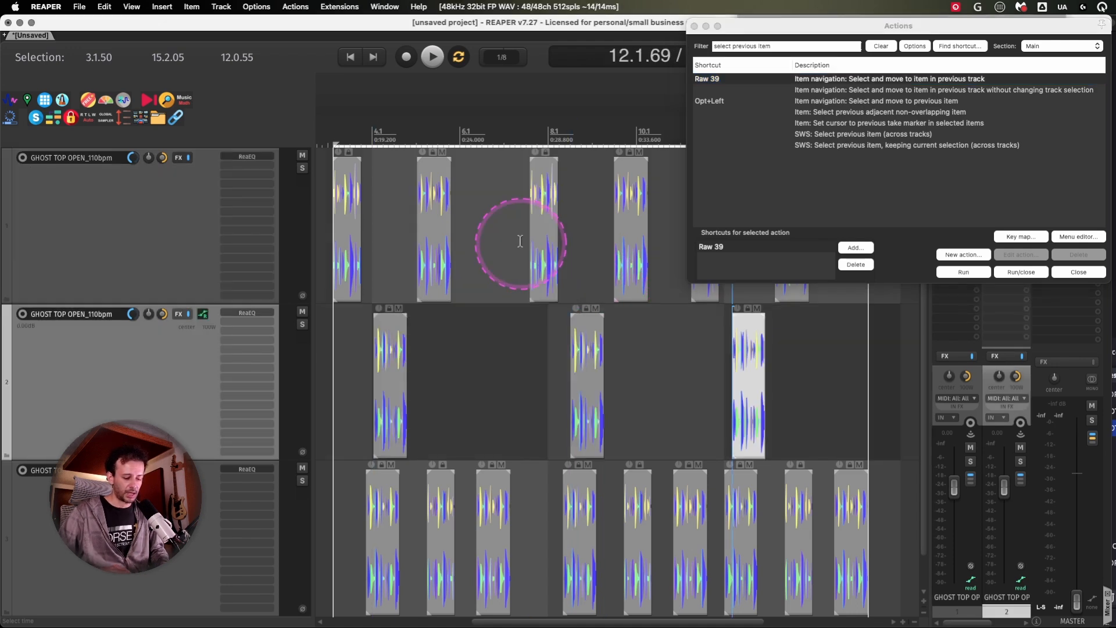
key("alt+Down")
key("alt+Left")
- Select all three tracks and give each one a different color
key("super+a")
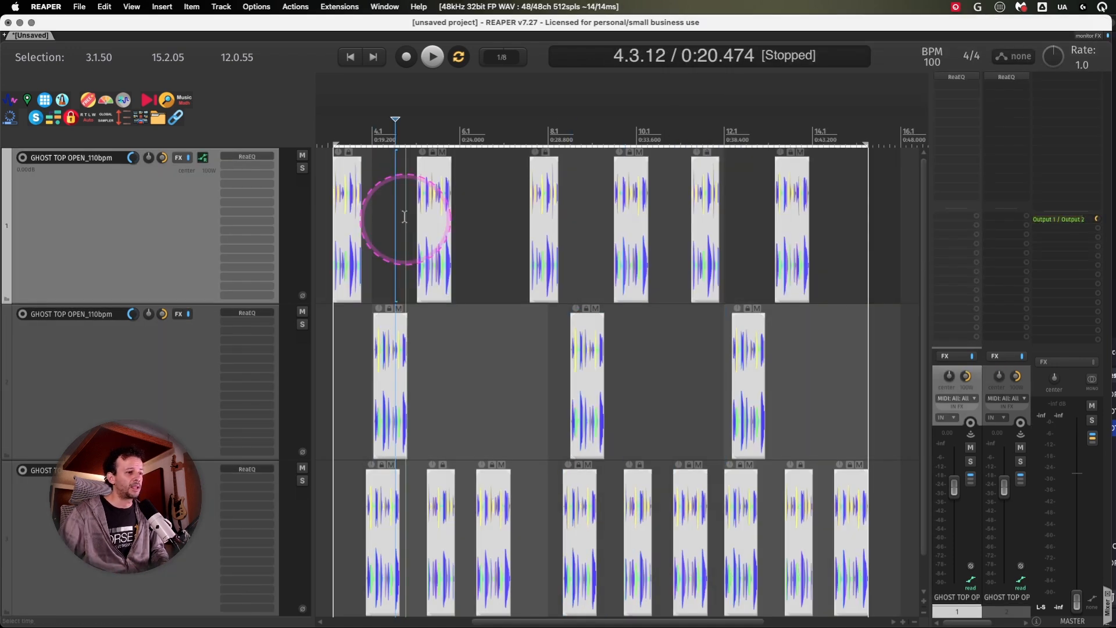
key("Home")
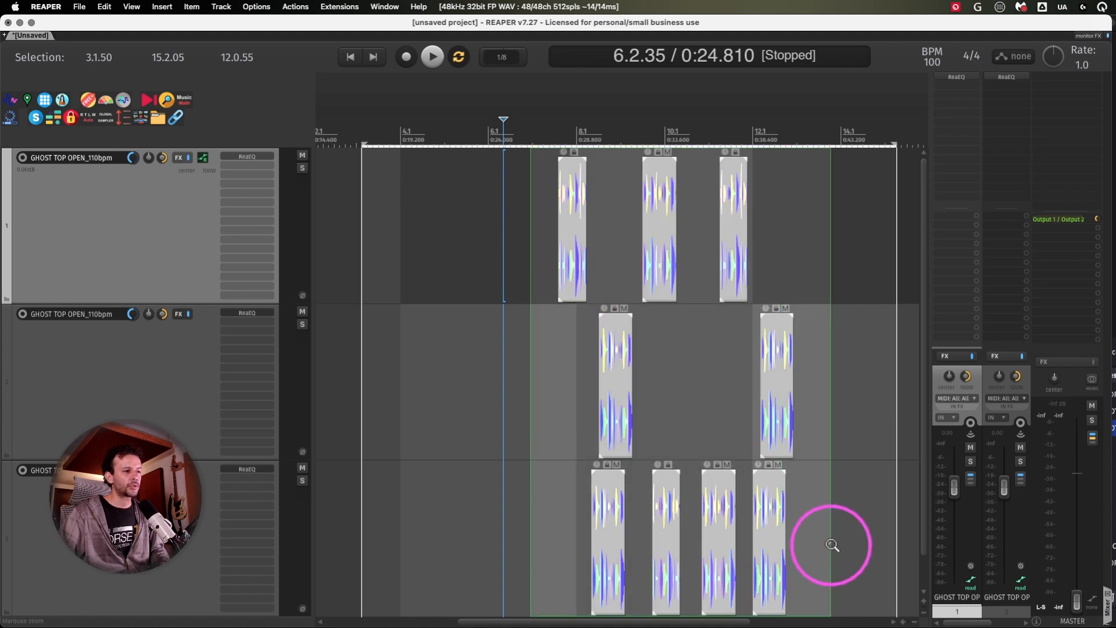
key("z")
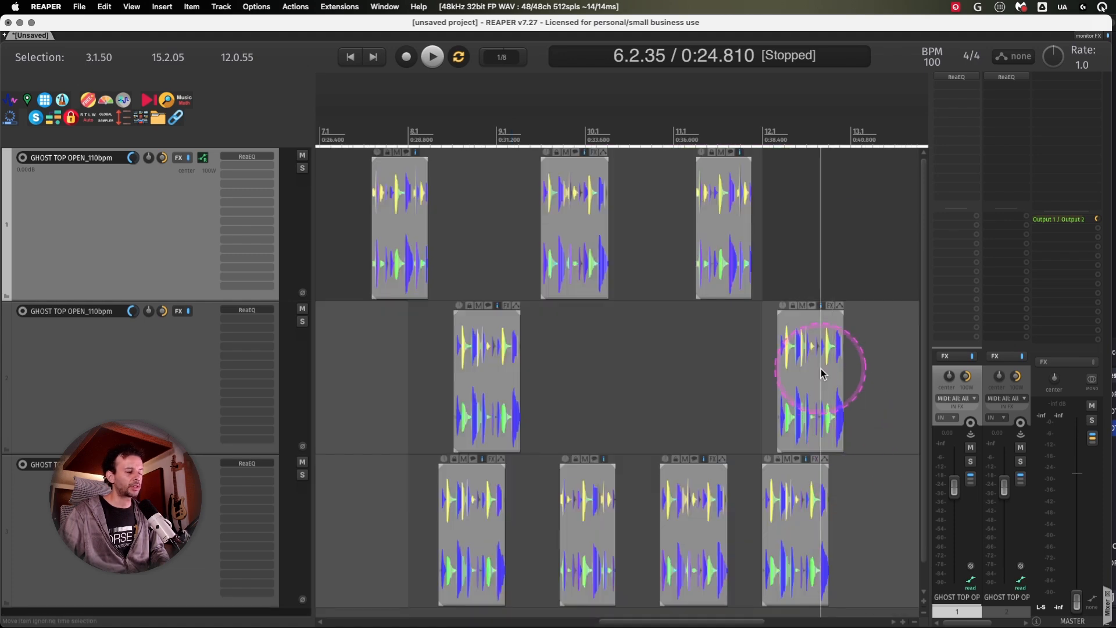
left_click(169, 530, "shift")
key("c")
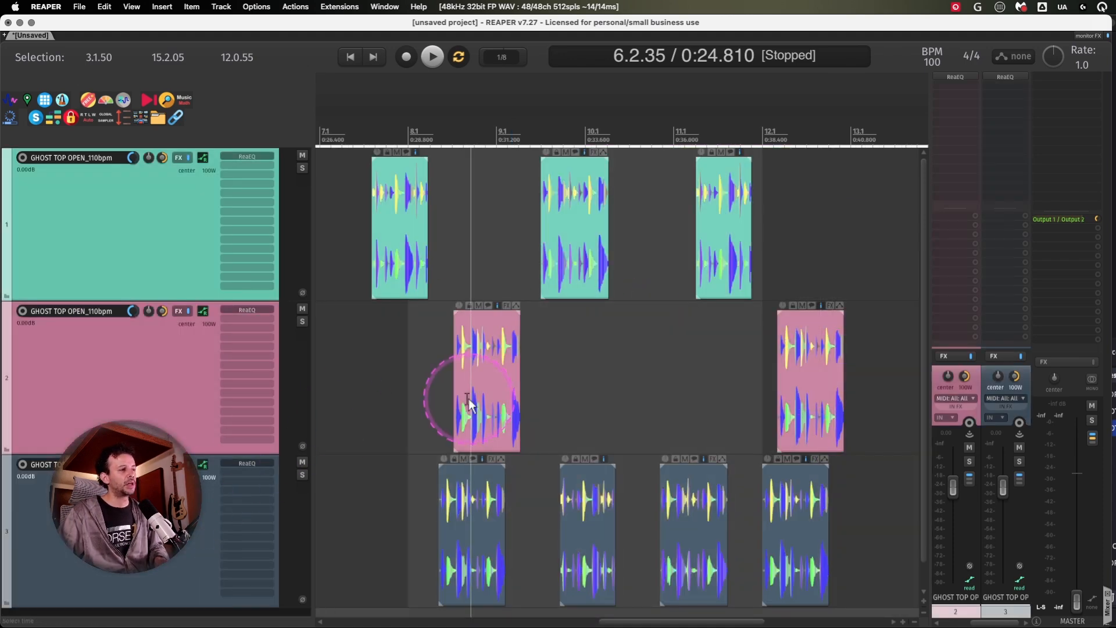
- Select all items on the first track and look up which action the G shortcut runs in the action list
left_click(466, 227)
double_click(92, 233)
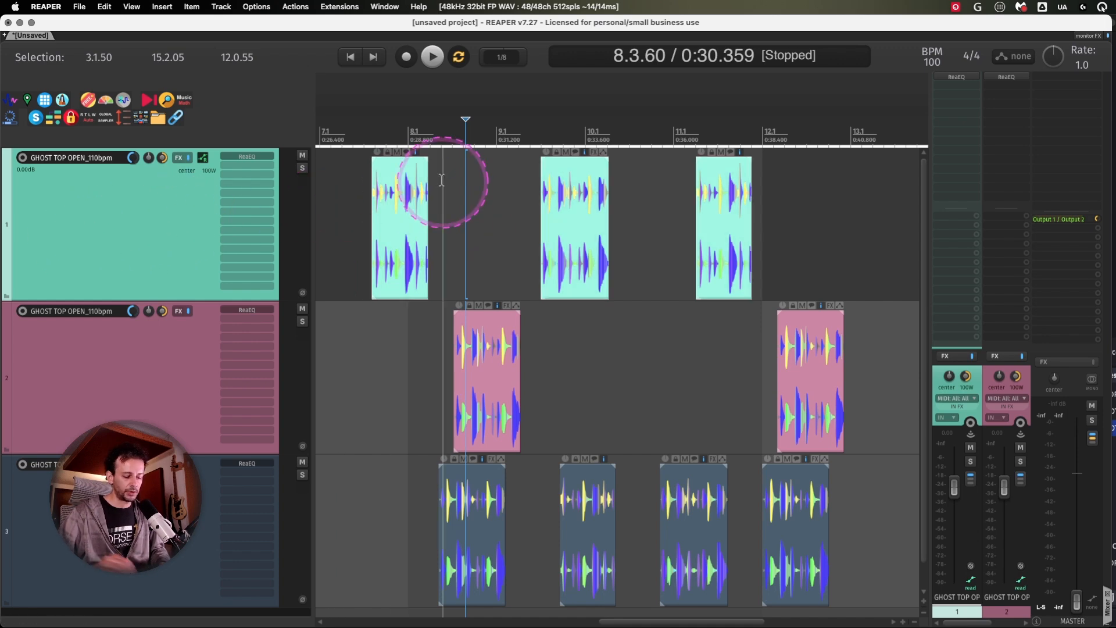
key("shift+slash")
left_click(959, 46)
key("g")
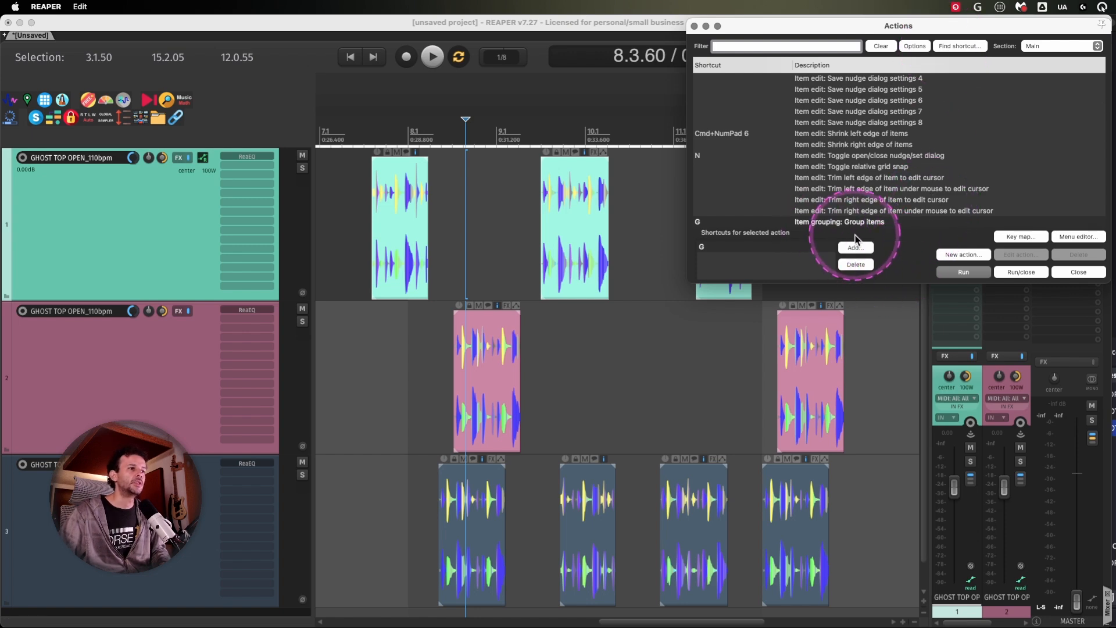
key("Escape")
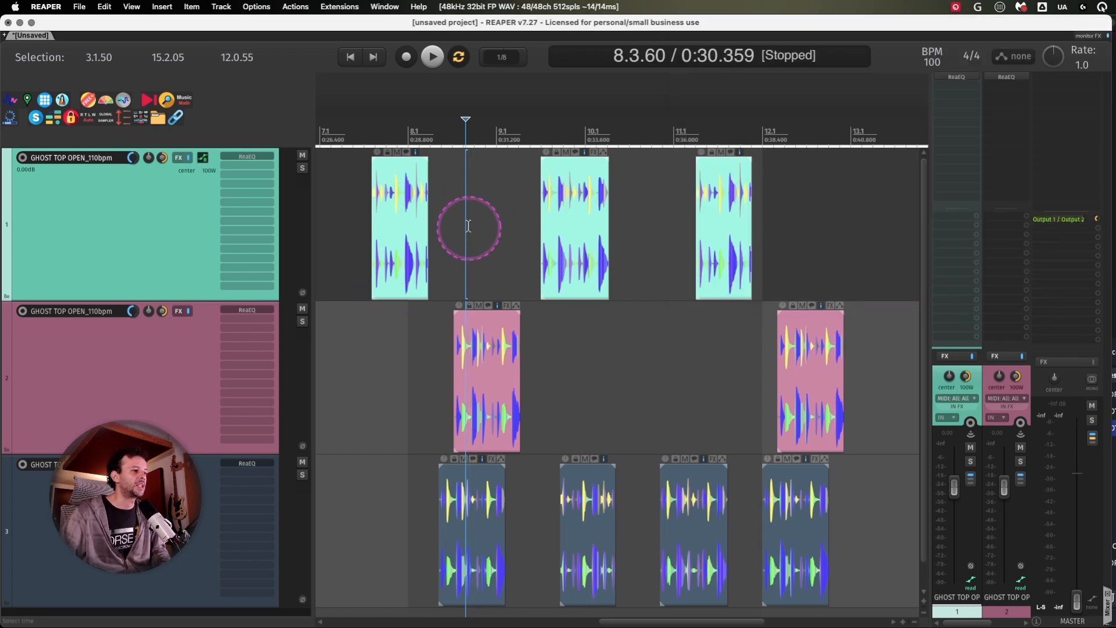
- Reselect all items on the first track and group them
left_click(469, 226)
left_click(339, 213)
double_click(97, 222)
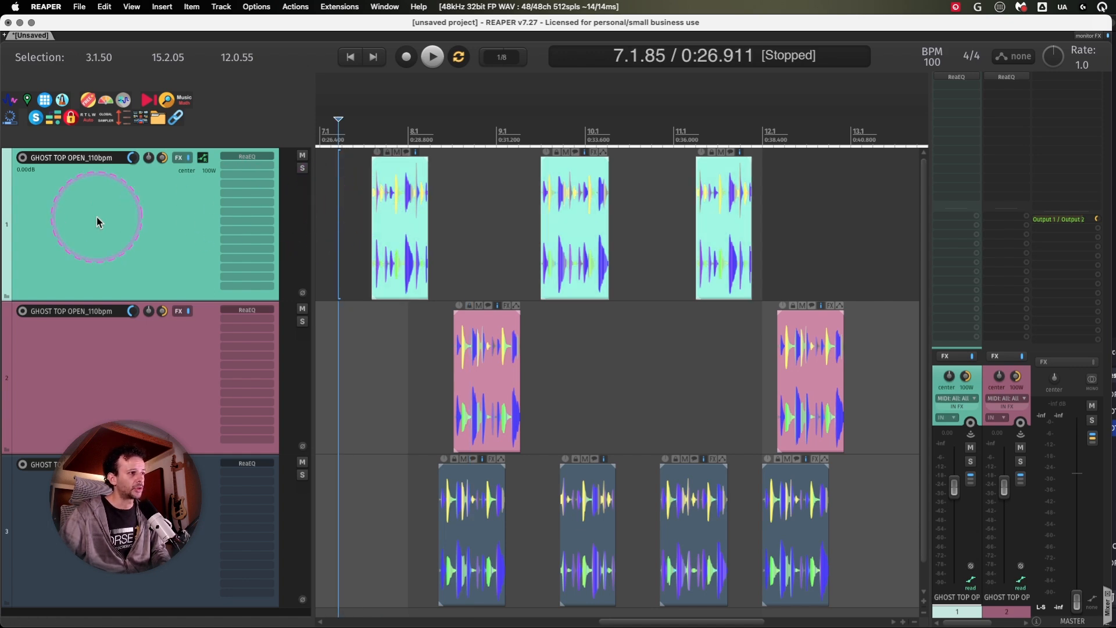
key("ctrl+g")
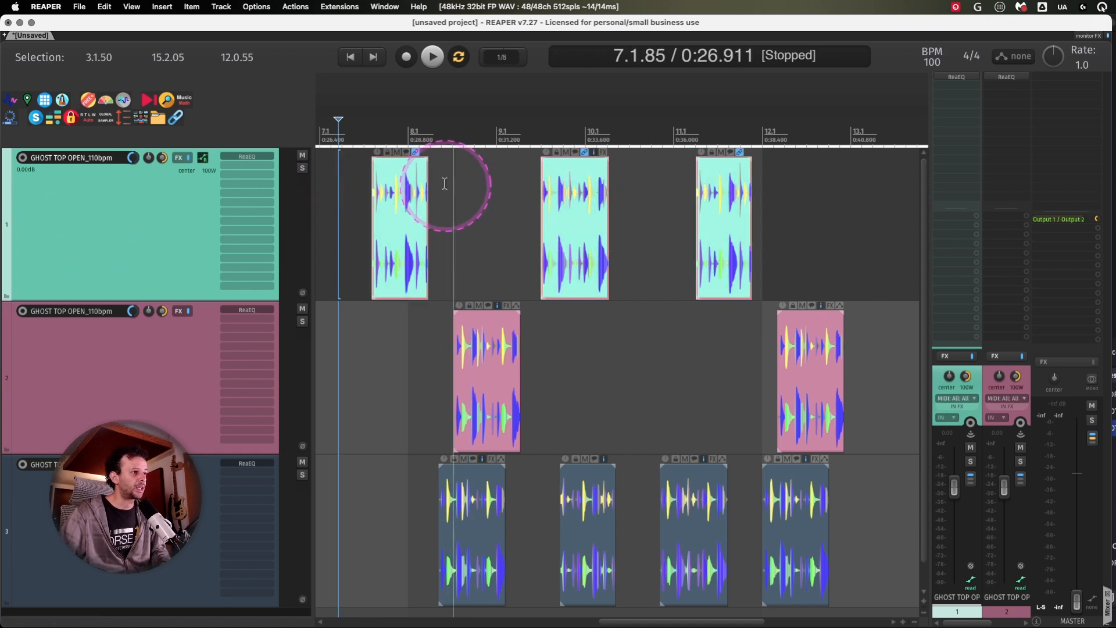
- Test the first track's item group by moving one of its items slightly earlier
left_click(397, 201)
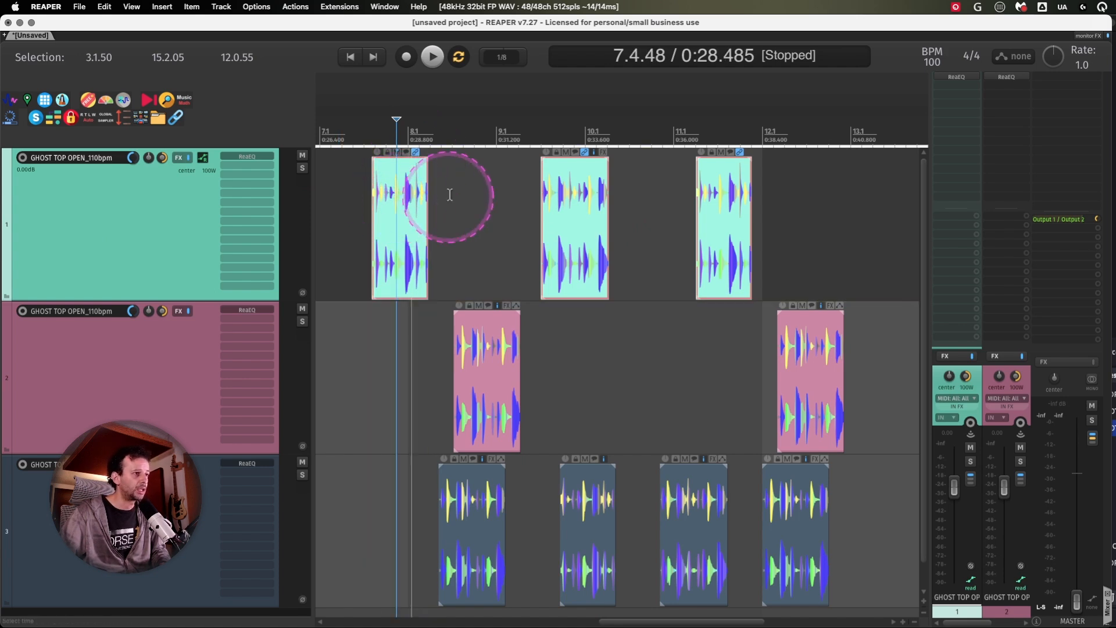
left_click(489, 194)
mouse_move(415, 189)
left_mouse_down()
mouse_move(521, 183)
mouse_move(402, 186)
mouse_move(470, 200)
mouse_move(397, 202)
left_mouse_up()
left_click(449, 215)
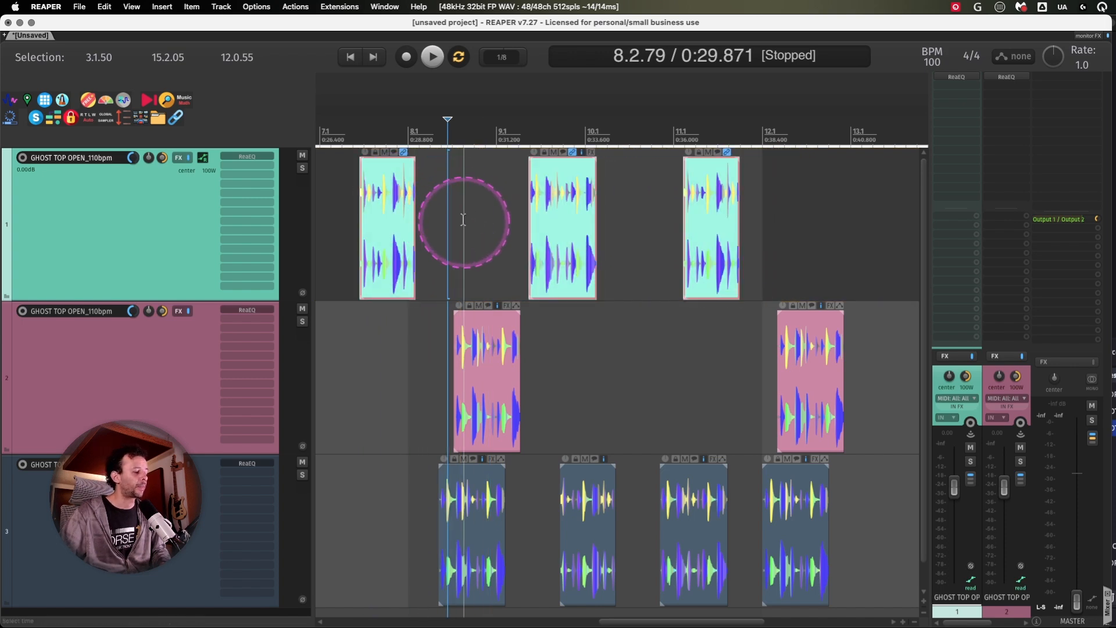
- Group all items on the second track and move the group later in time
left_click(463, 276)
left_click(428, 336)
double_click(40, 382)
key("g")
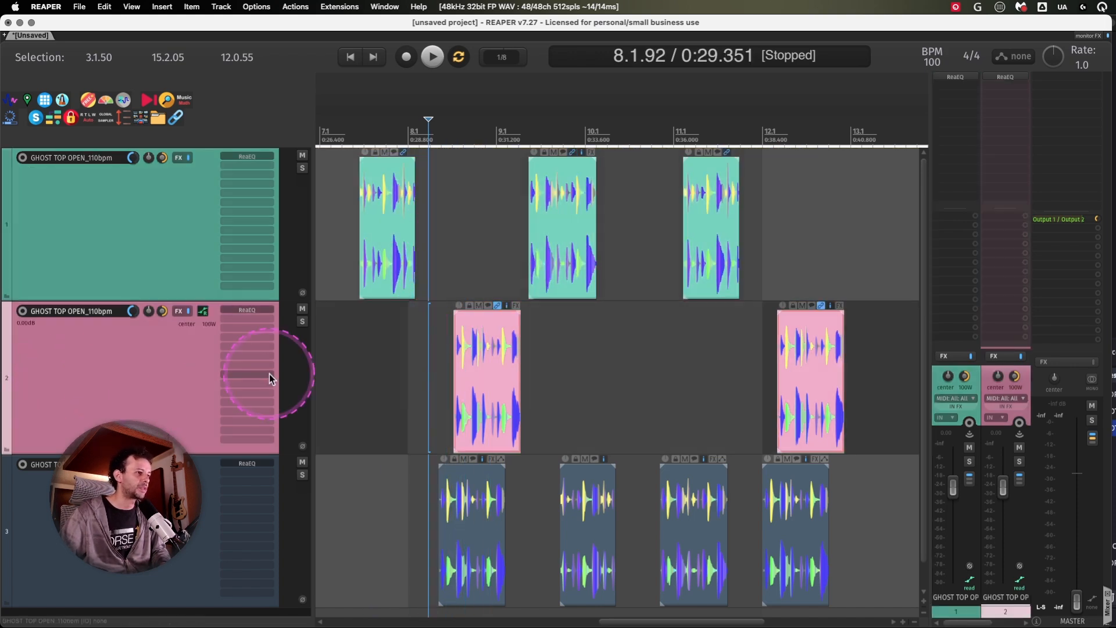
left_click_drag(480, 371, 577, 352)
left_click(355, 340)
- Move the first track's group later, and group the third track's items and move them earlier
left_click_drag(394, 195, 452, 196)
left_click(401, 359)
left_click_drag(436, 493, 360, 488)
left_click_drag(442, 319, 428, 390)
left_click(429, 389)
left_click(356, 229)
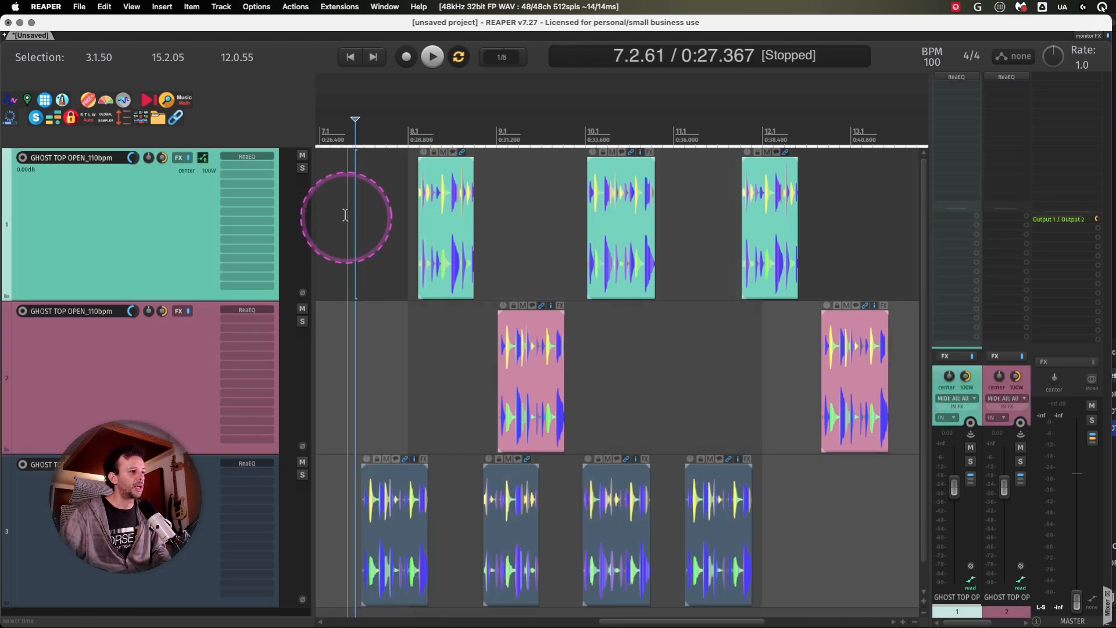
- Select the items across all three tracks, combine them into one group and move that group slightly earlier
left_click_drag(339, 208, 836, 560)
left_click(717, 334)
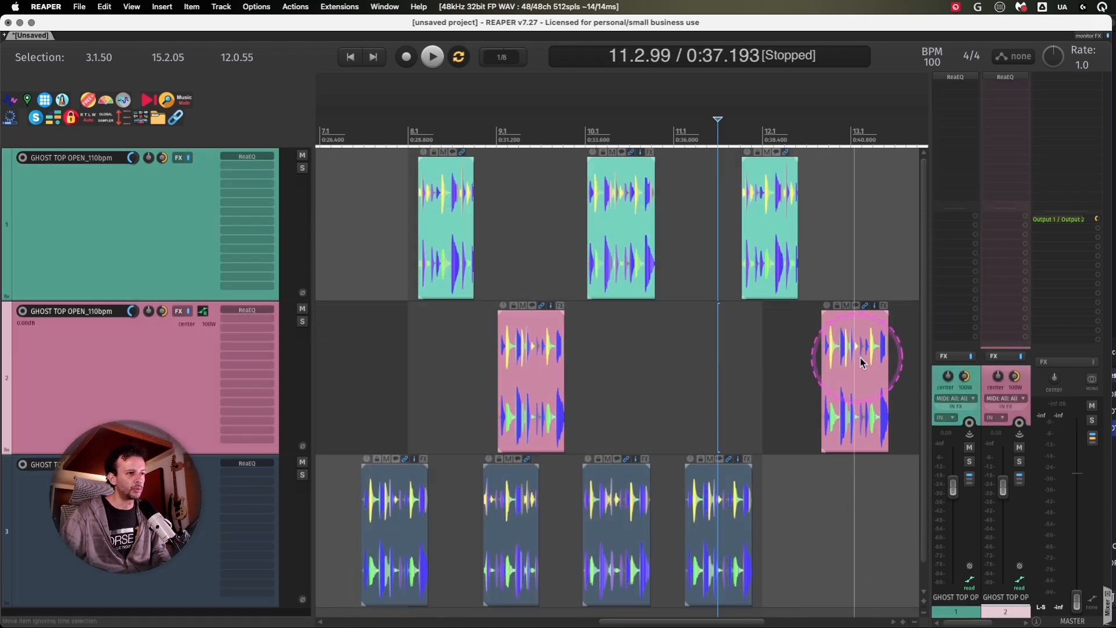
left_click_drag(862, 366, 847, 377)
left_click(624, 349)
left_click(761, 344)
- Undo the combined grouping and the group moves, back to before the second track's items were grouped
key("super+z")
key("super+z")
key("super+z")
key("super+z")
key("super+z")
key("super+z")
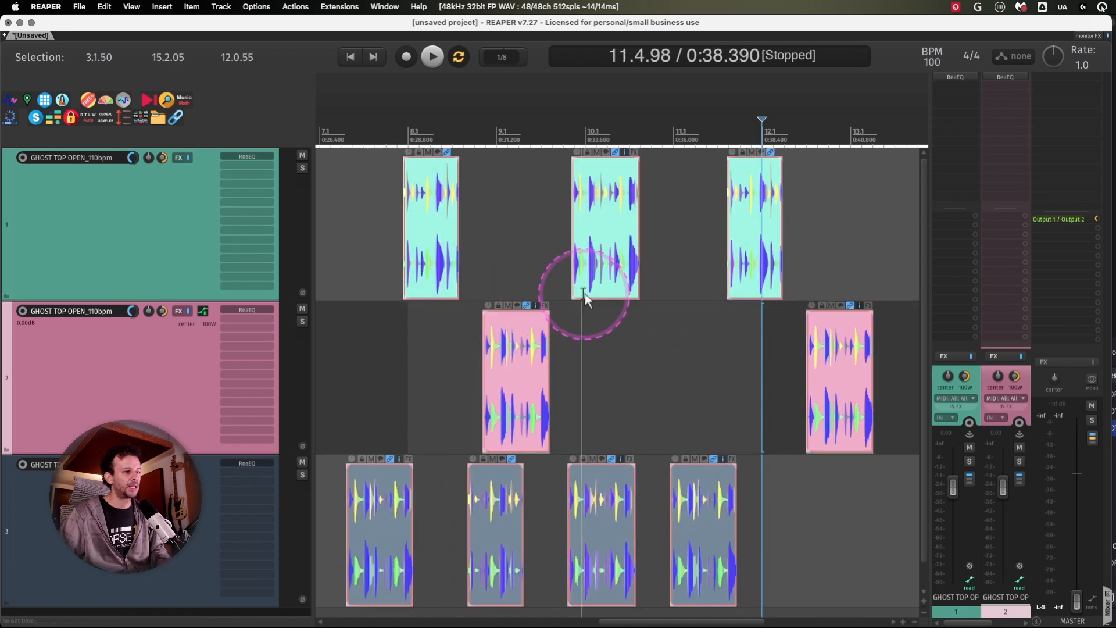
key("super+z")
key("super+z")
key("super+z")
key("super+z")
key("super+z")
key("super+z")
key("super+z")
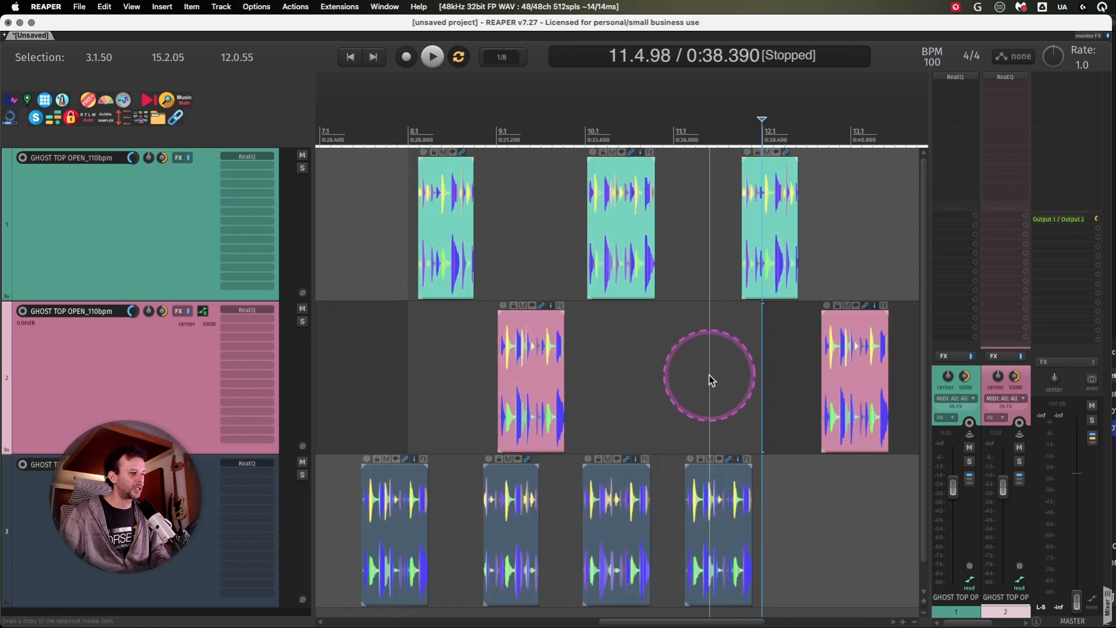
key("super+z")
key("super+z")
key("super+z")
key("super+z")
key("super+z")
key("super+z")
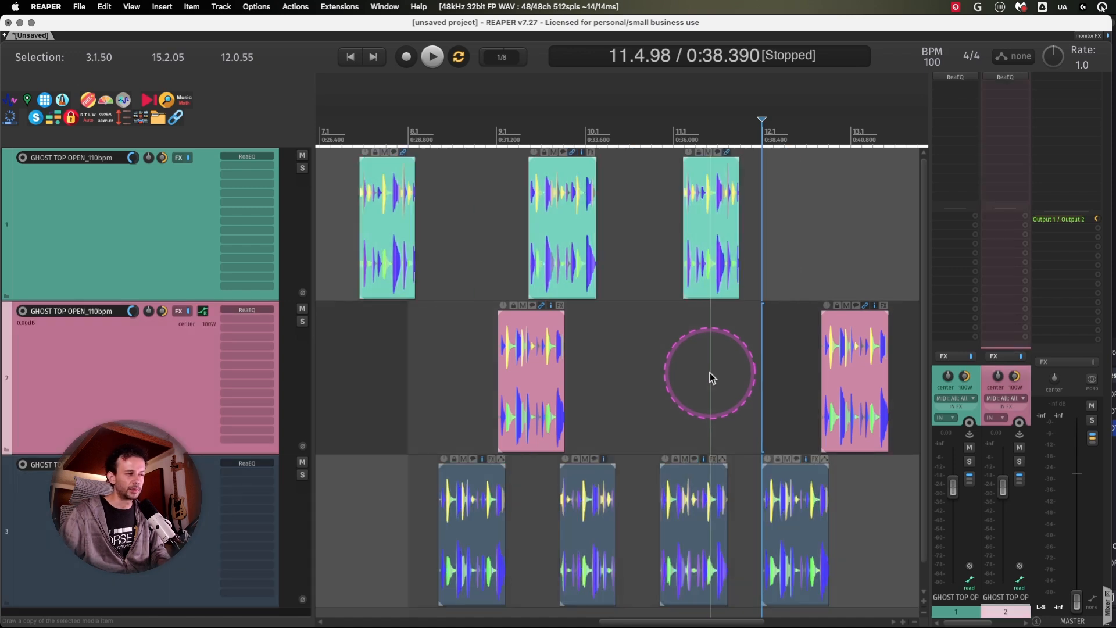
- Look up the actions assigned to the Opt+G and Cmd+A shortcuts in the action list
key("question")
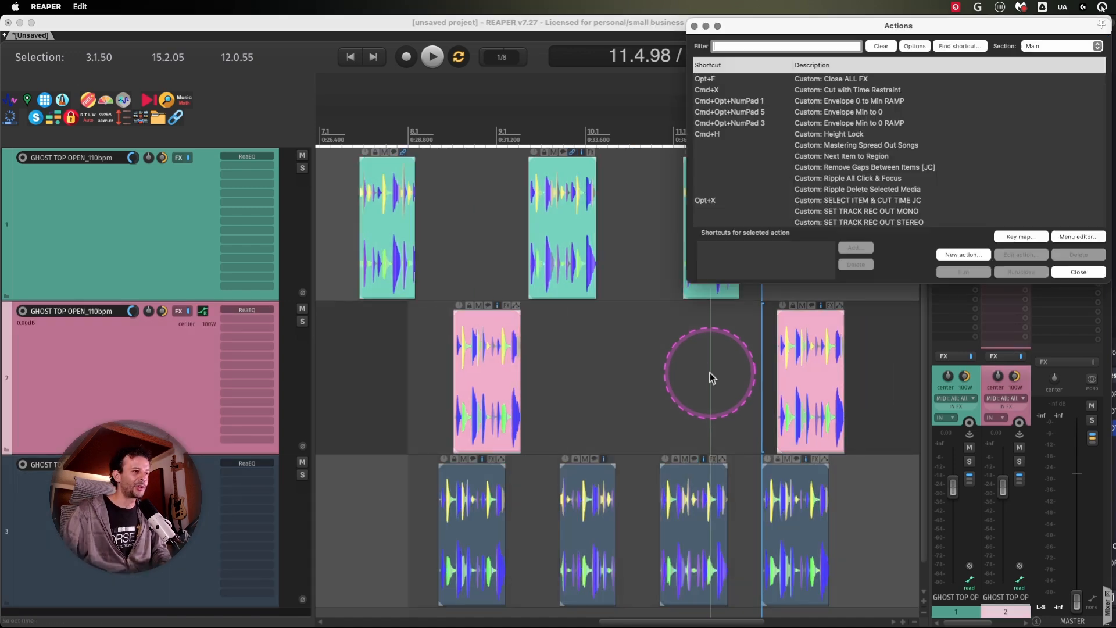
left_click(960, 47)
key("alt+g")
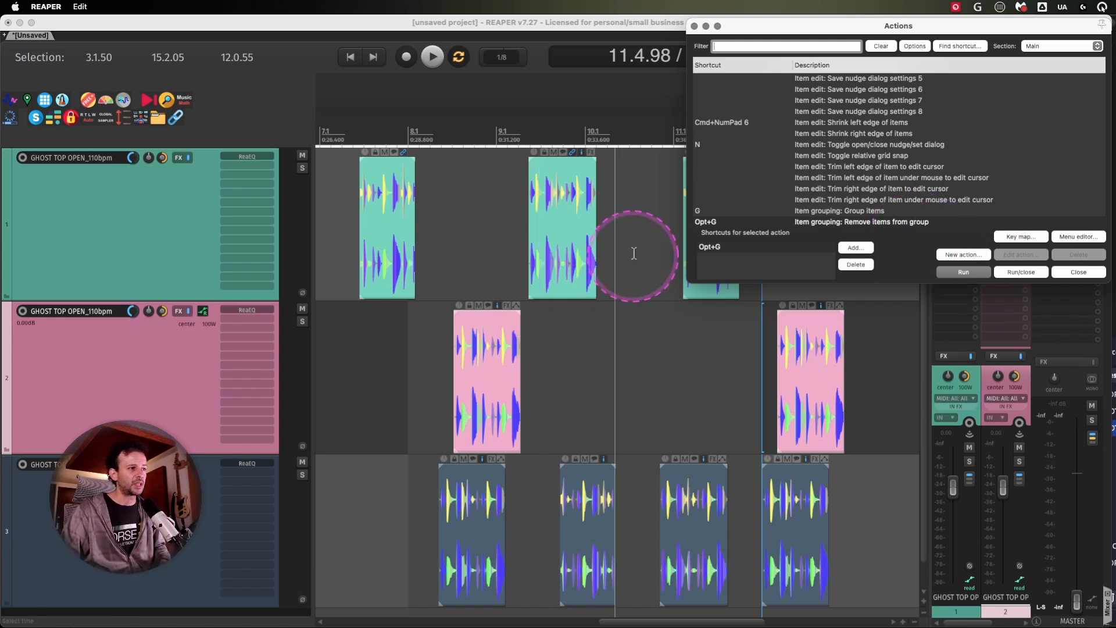
left_click(967, 48)
key("super+a")
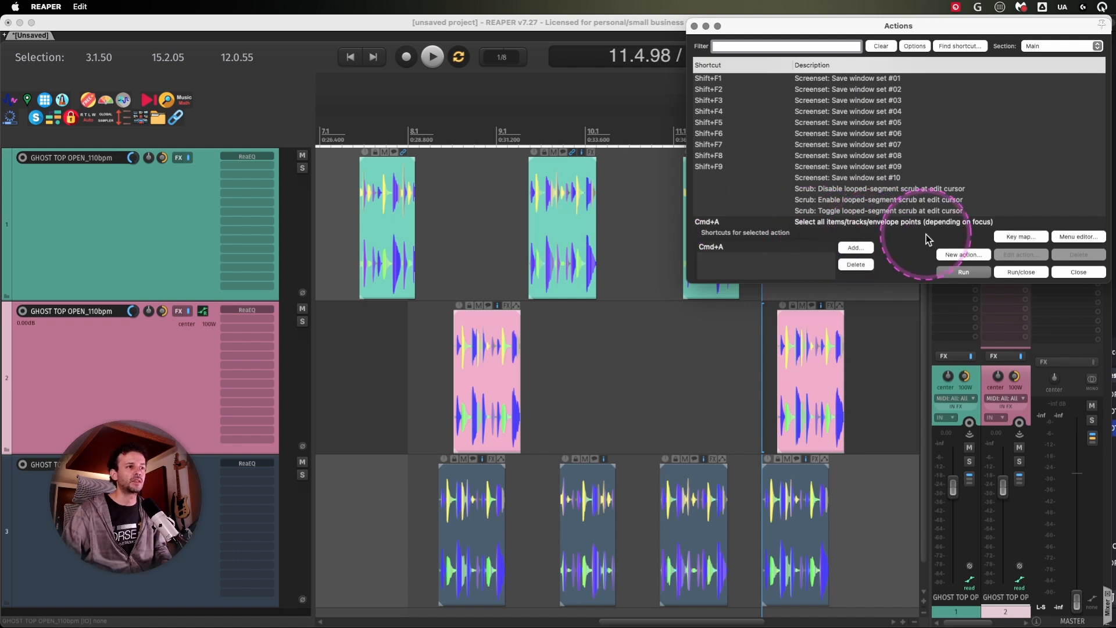
- Look up the Opt+G shortcut again, search the actions for "remove group", and close the action list
left_click(959, 46)
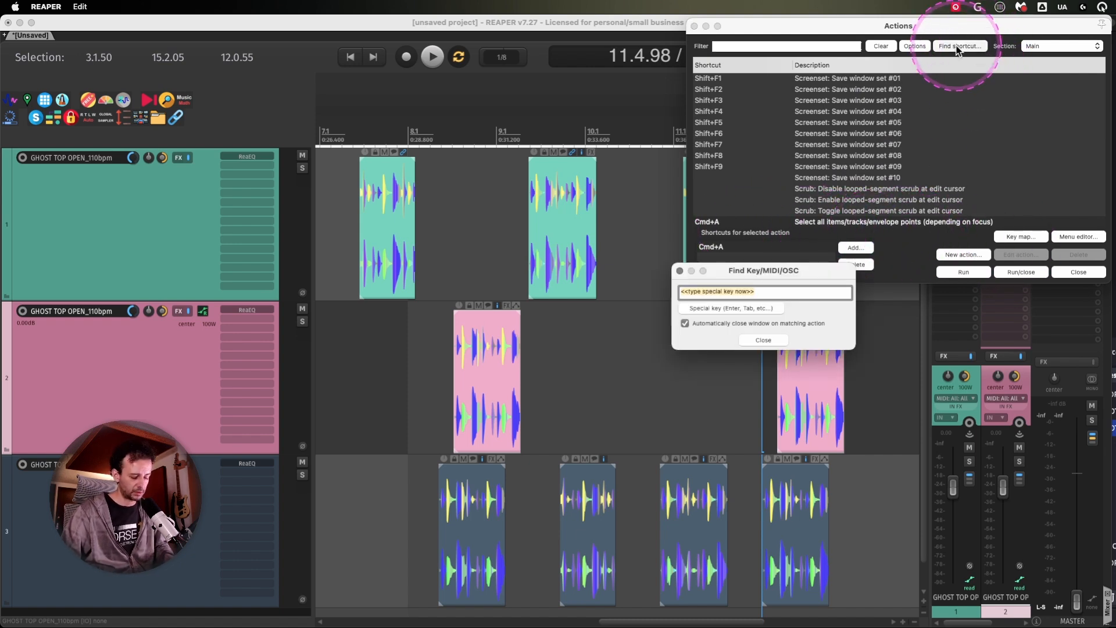
key("alt+g")
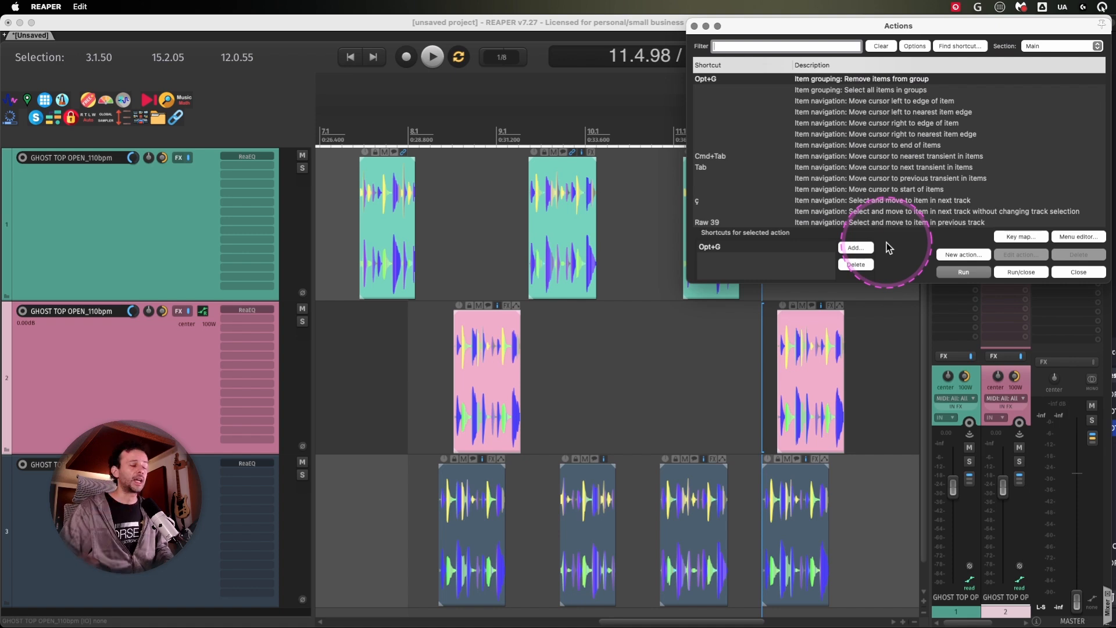
type("remove group")
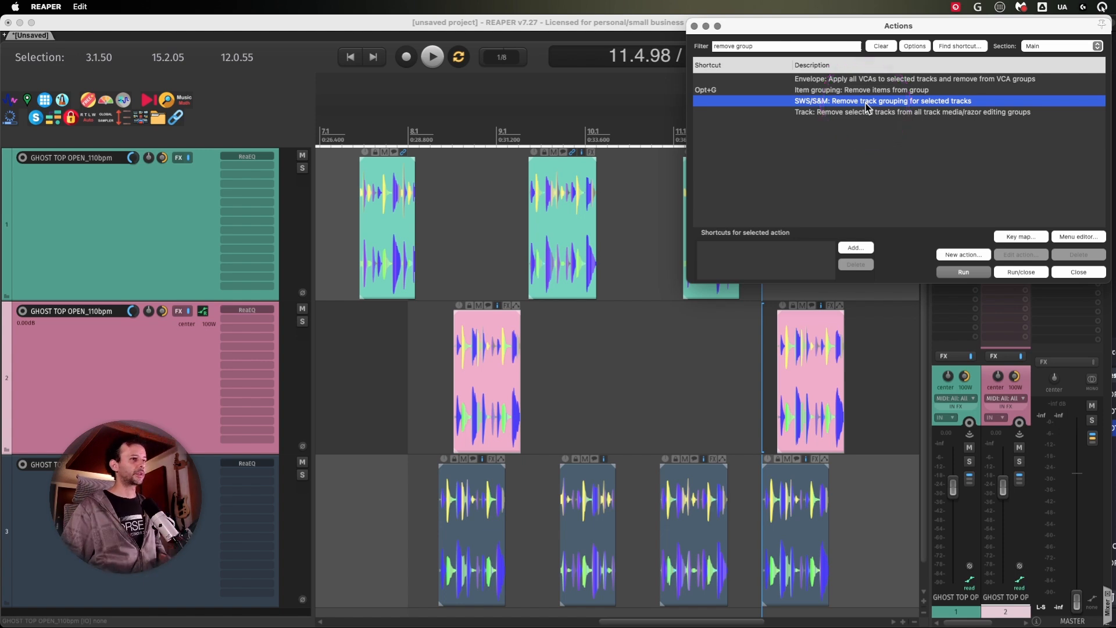
left_click(693, 26)
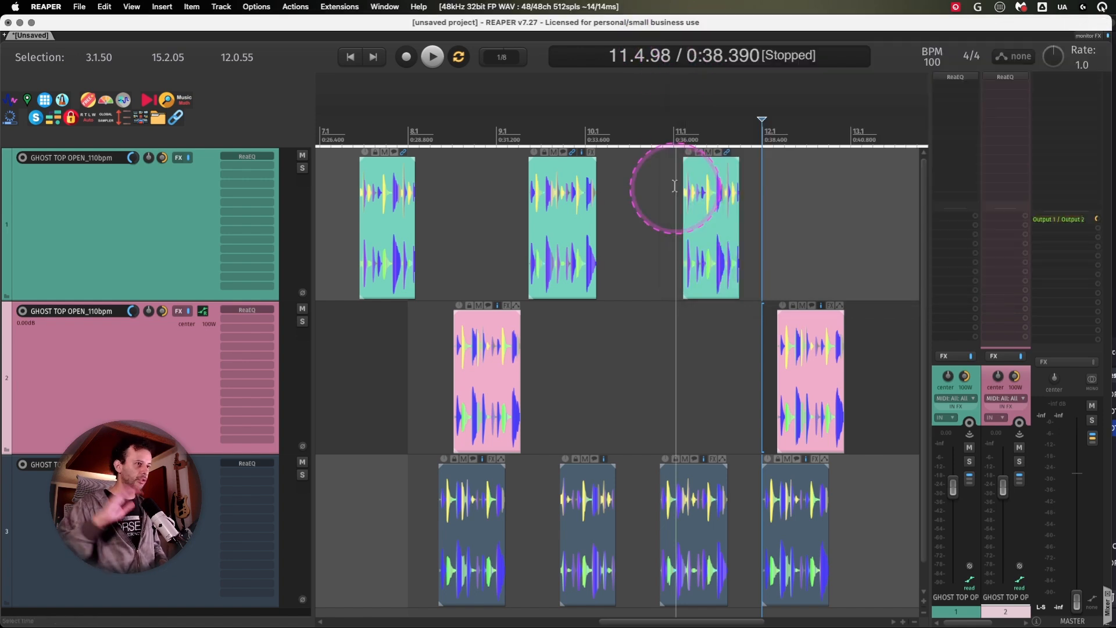
- Switch to the Obsidian checklist, review its MIDI Editor topics, and return to REAPER
key("super+Tab")
scroll(295, 432, "down", 4)
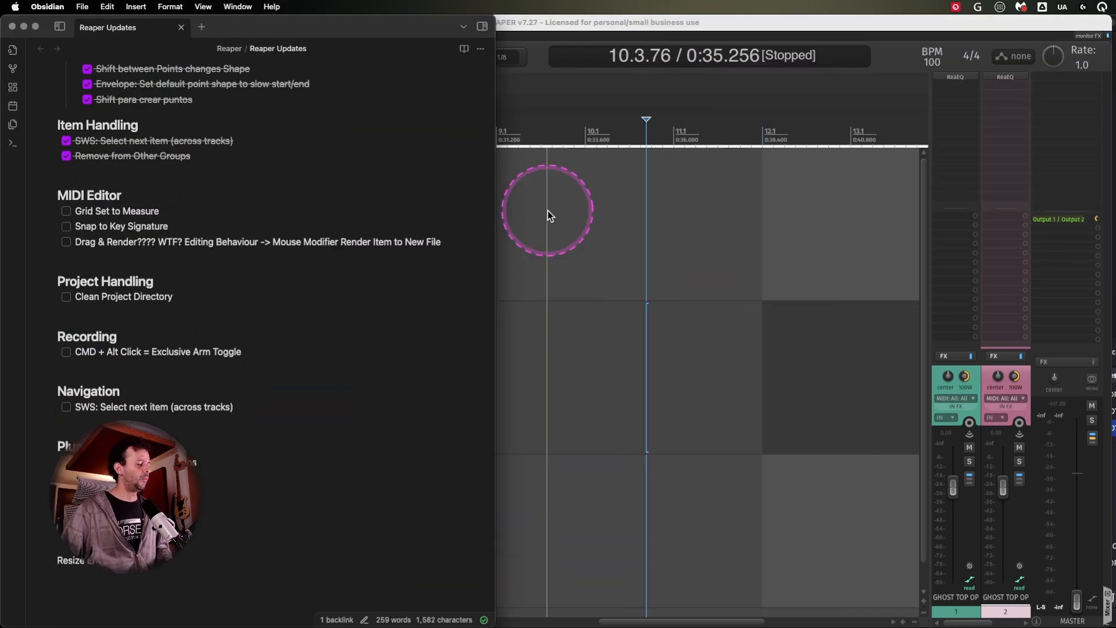
left_click(550, 216)
- Create a MIDI item from 8.1.00 to 9.1.00 on the first track and open it in the MIDI editor
left_click(423, 217)
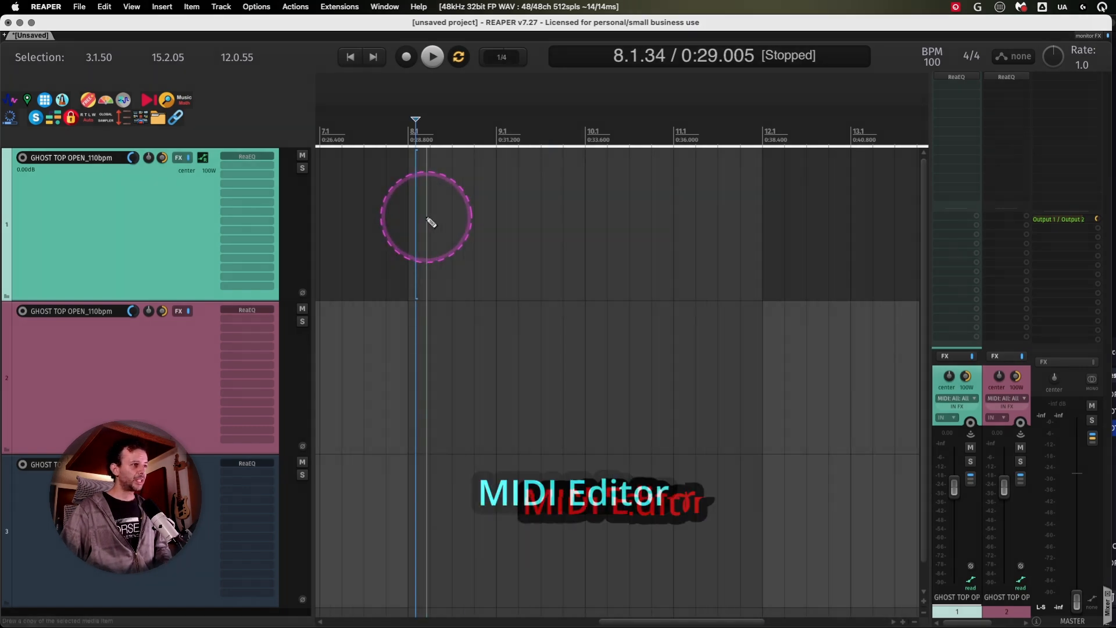
left_click_drag(411, 204, 501, 204)
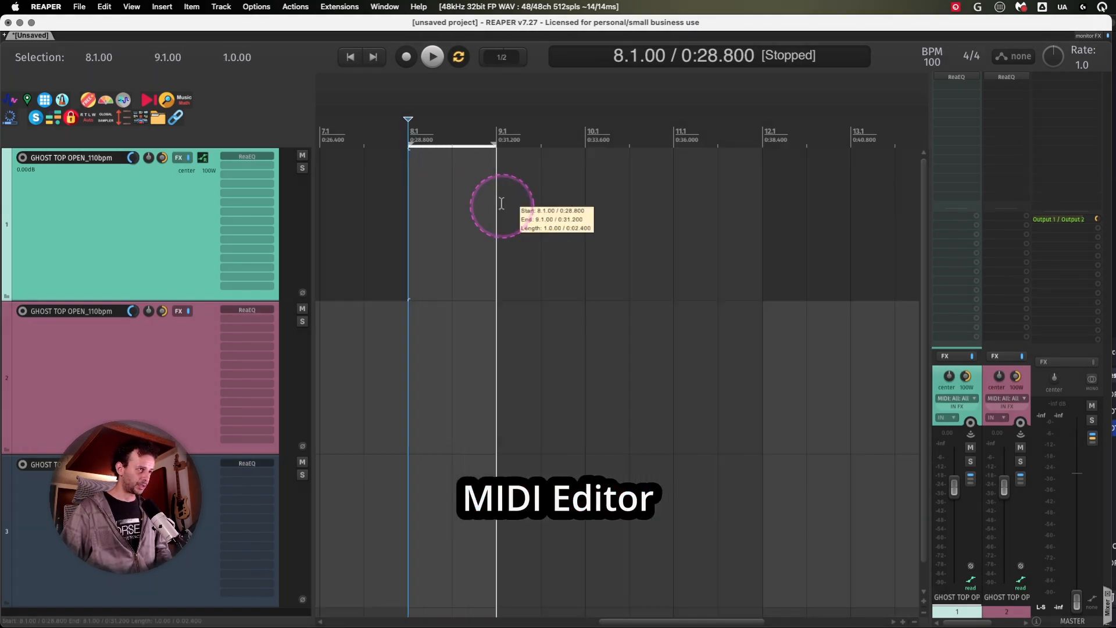
double_click(470, 204)
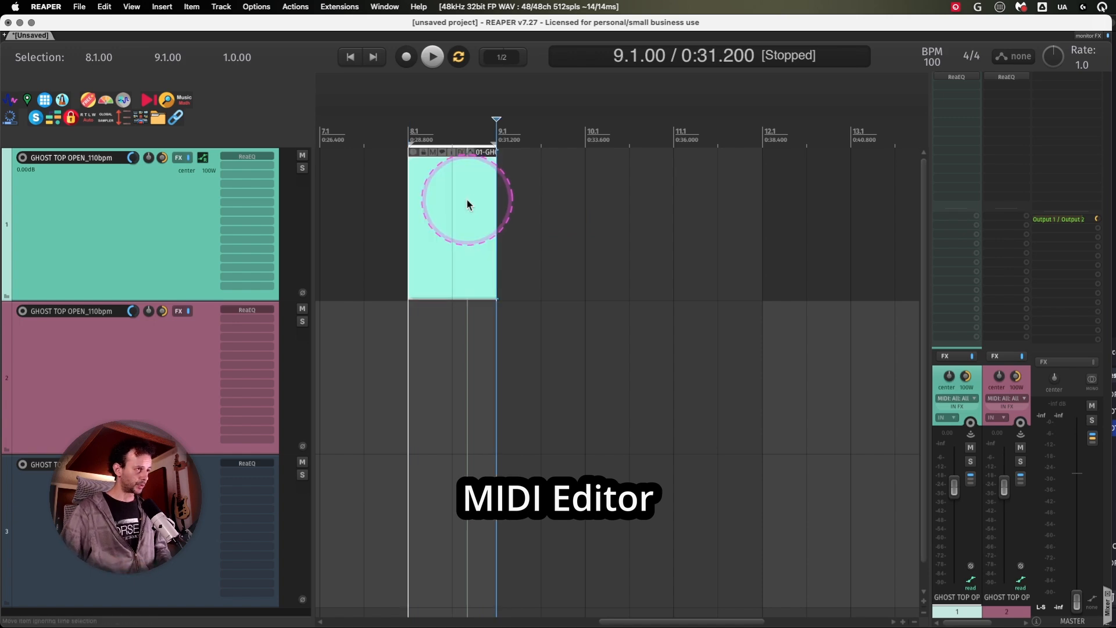
double_click(468, 198)
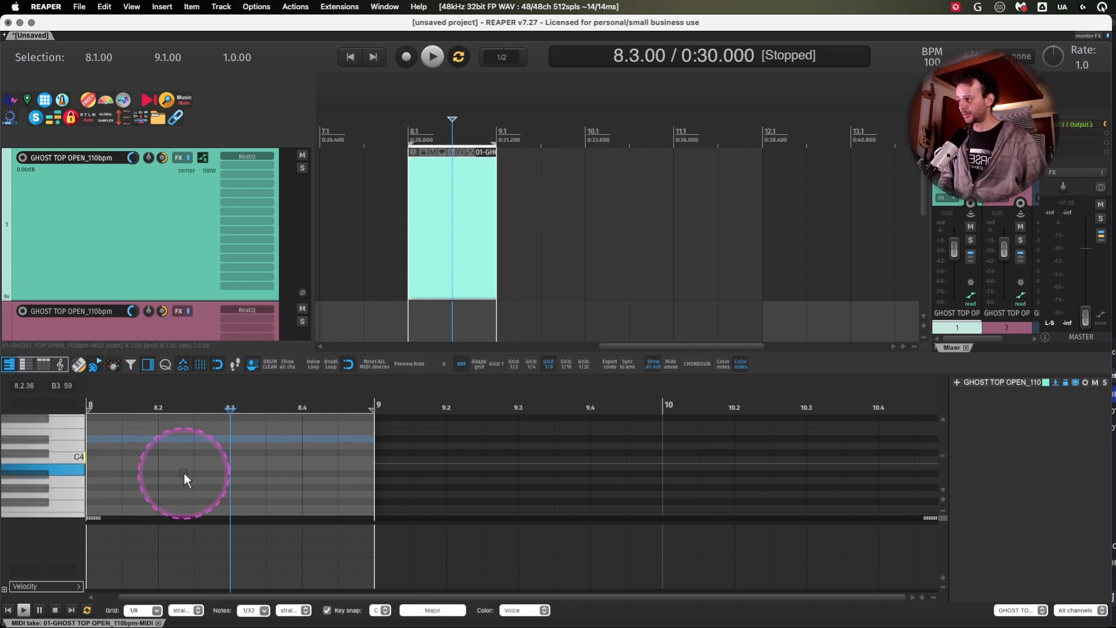
- Place the edit cursor at 8.1.50 and 8.3.50 in the MIDI editor, and tick "Grid Set to Measure" in the Obsidian checklist
left_click(106, 473)
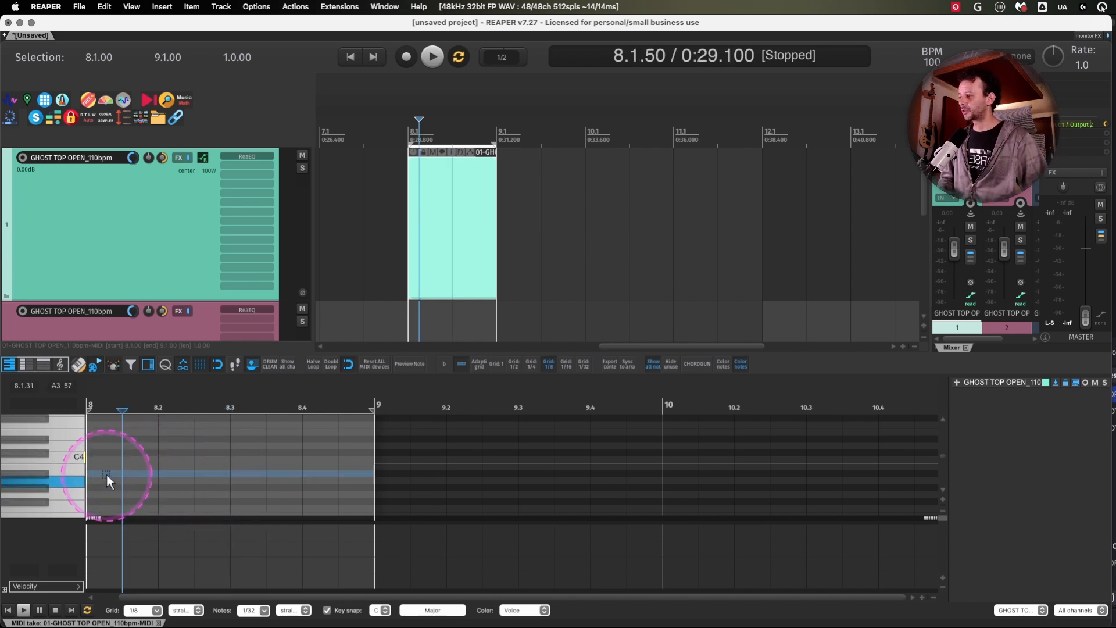
left_click(266, 487)
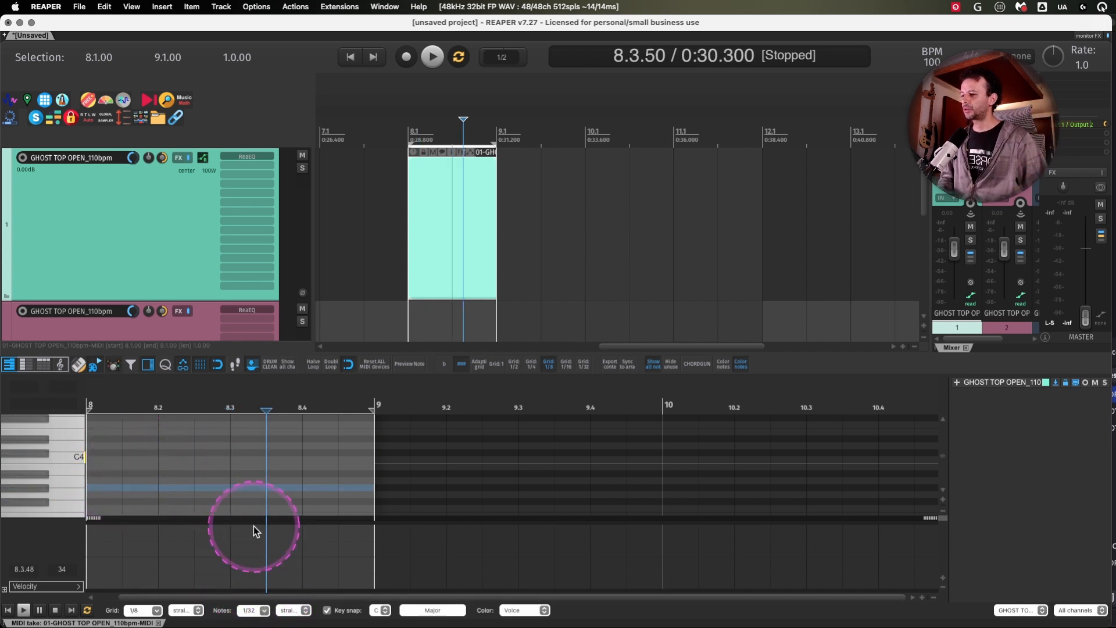
key("super+Tab")
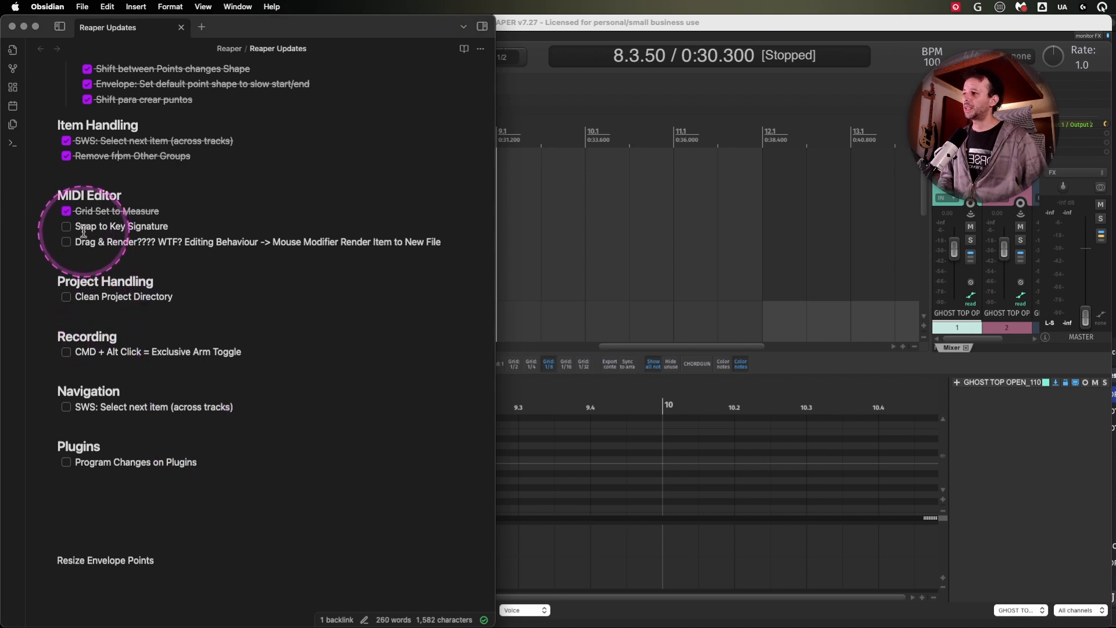
key("super+Tab")
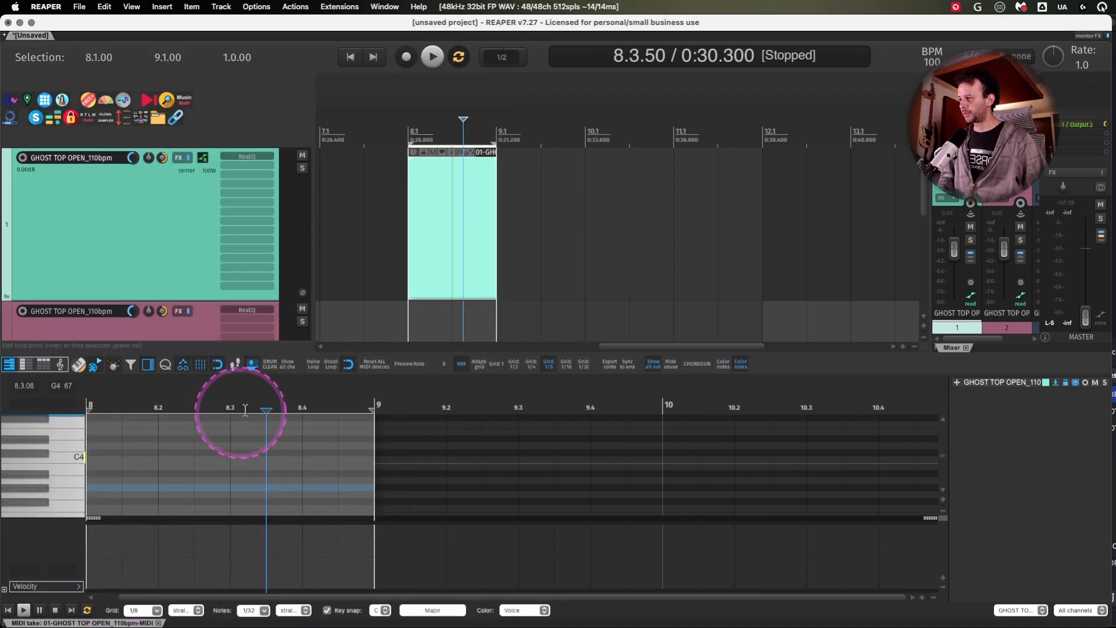
- Enlarge the MIDI editor and set its key snap to E Natural minor
left_click_drag(392, 351, 398, 246)
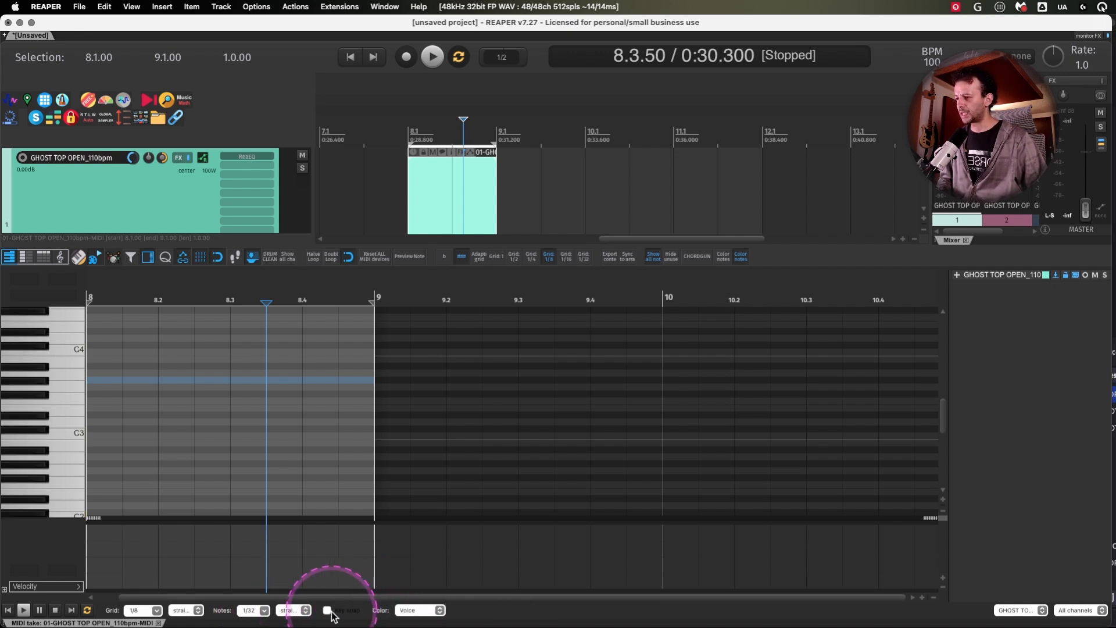
left_click(383, 610)
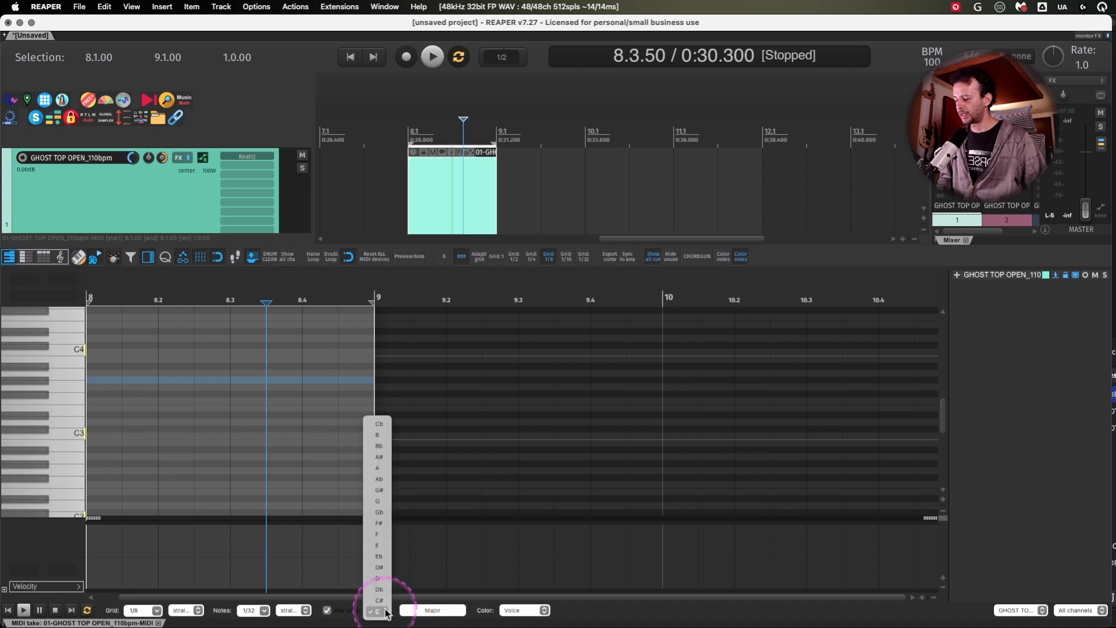
left_click(378, 545)
left_click(423, 610)
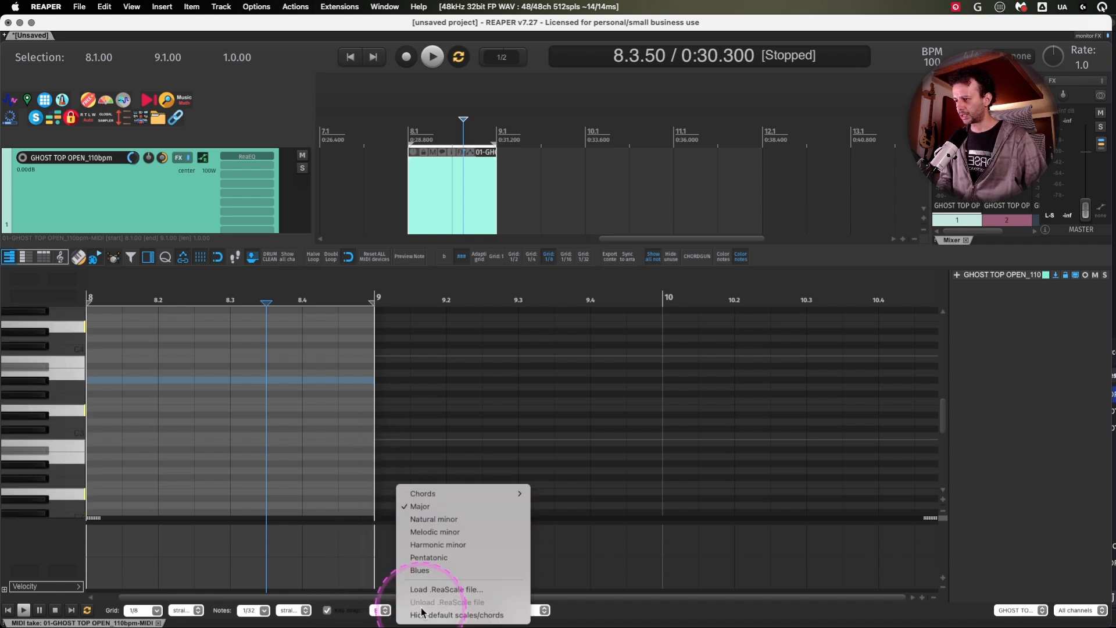
left_click(436, 520)
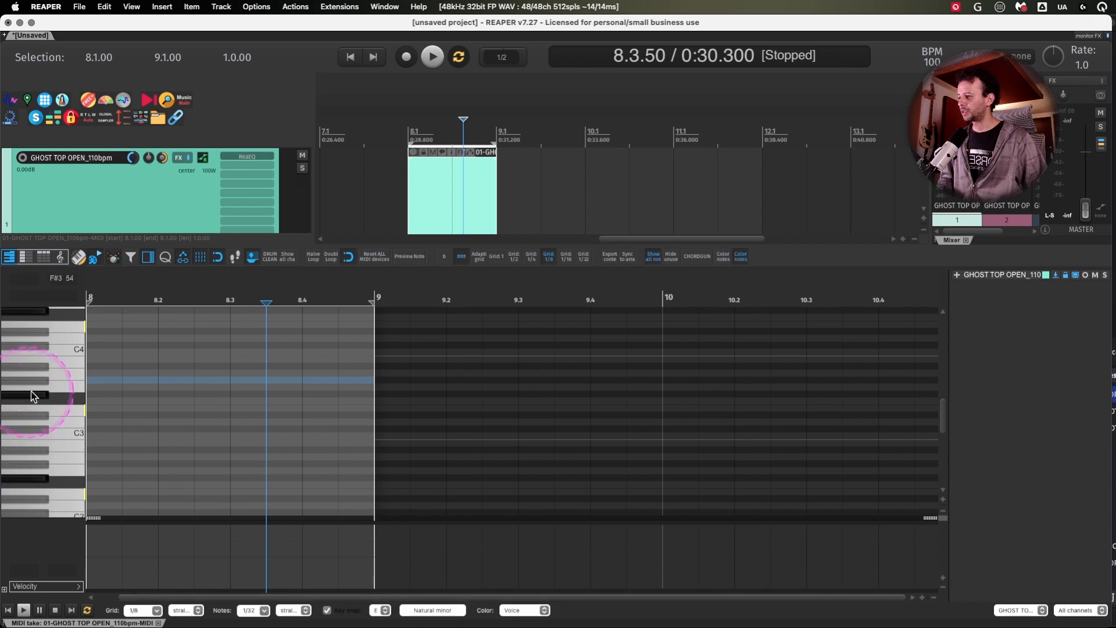
- Draw a G2 note spanning the whole MIDI item from 8.1.00 to 9.1.00
left_click(105, 472)
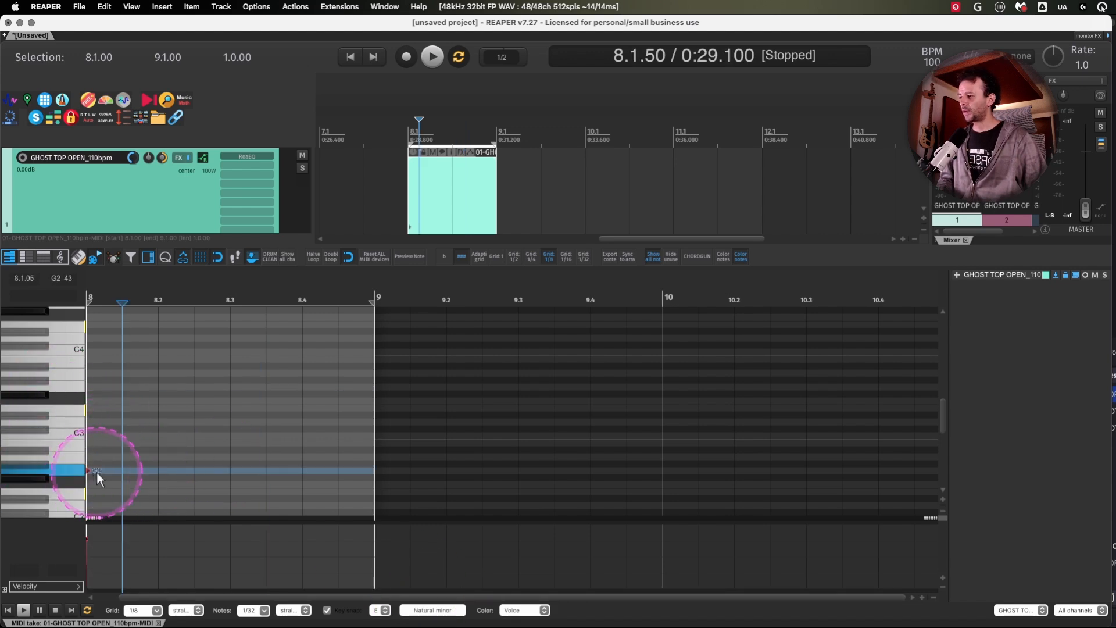
left_click_drag(106, 471, 140, 471)
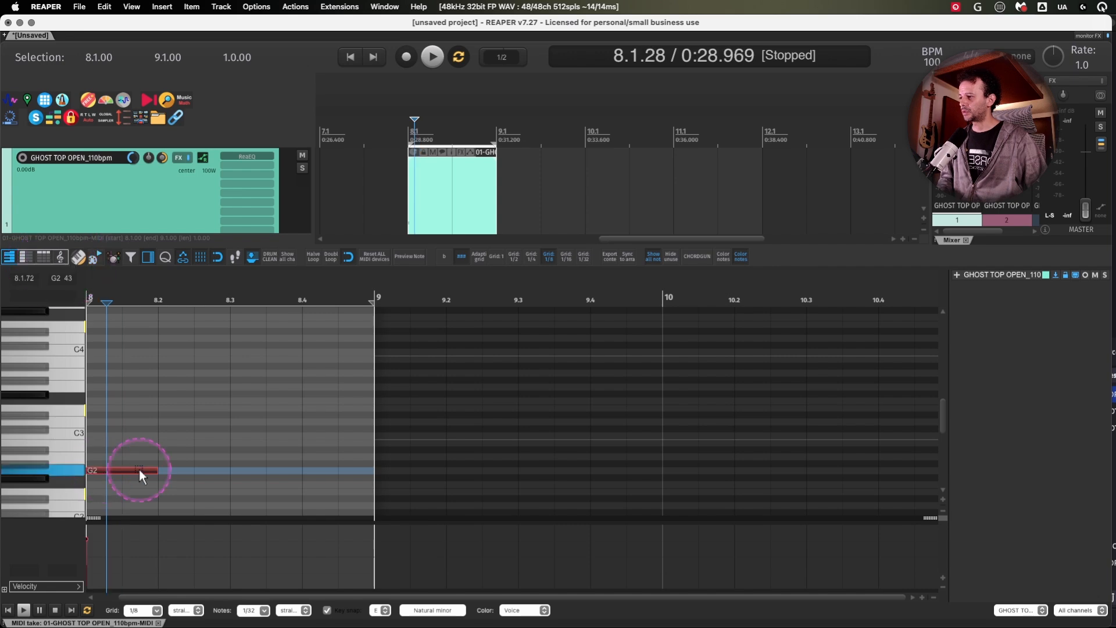
left_click_drag(360, 469, 360, 470)
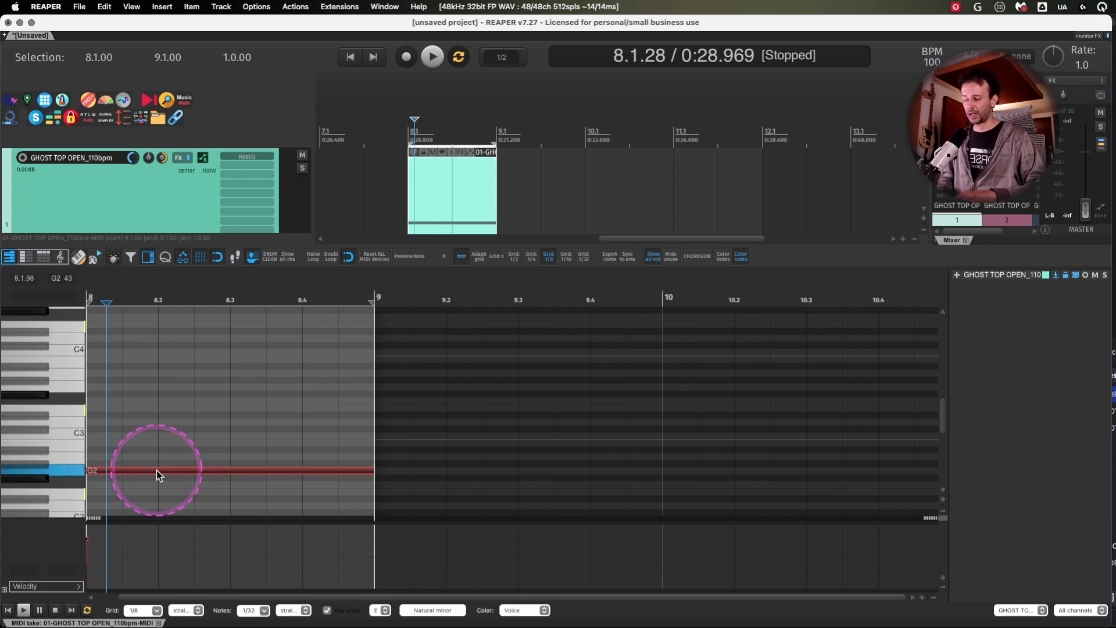
- Open the MIDI editor's action list and select "Edit: Move notes up one semitone"
key("shift+slash")
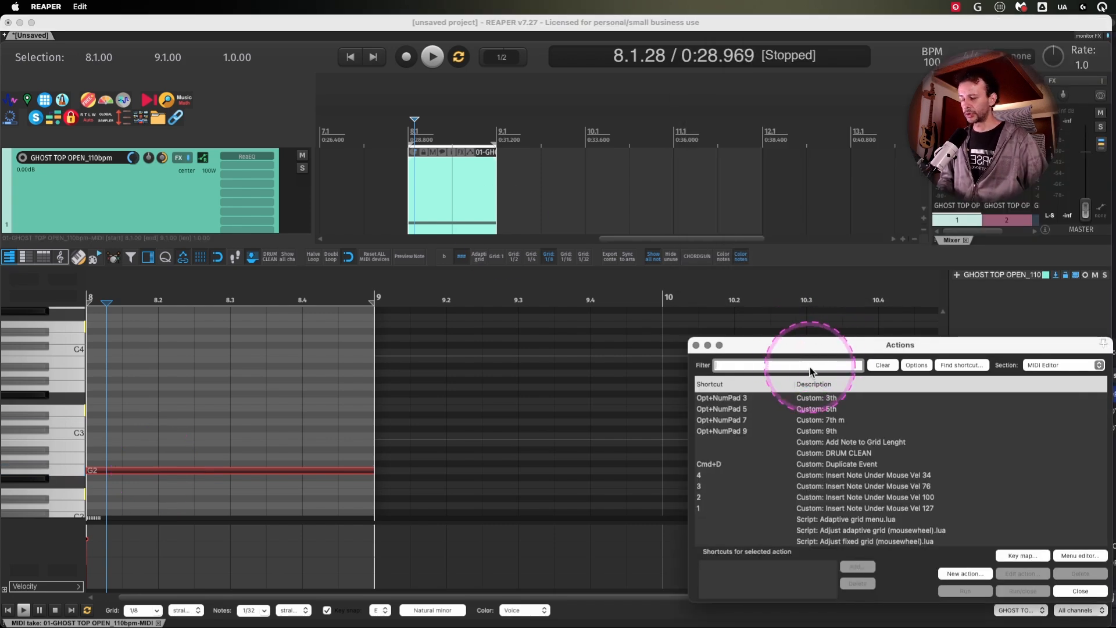
scroll(882, 476, "down", 5)
left_click(810, 530)
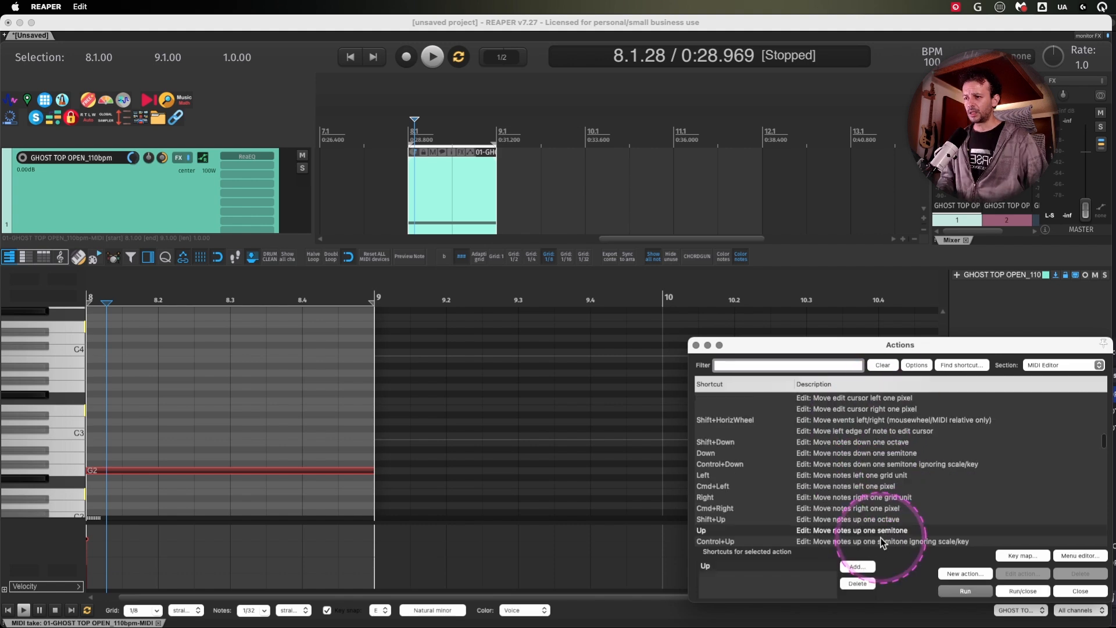
- Move the G2 note repeatedly up and down through the E natural minor scale, ending on E2
left_click(204, 471)
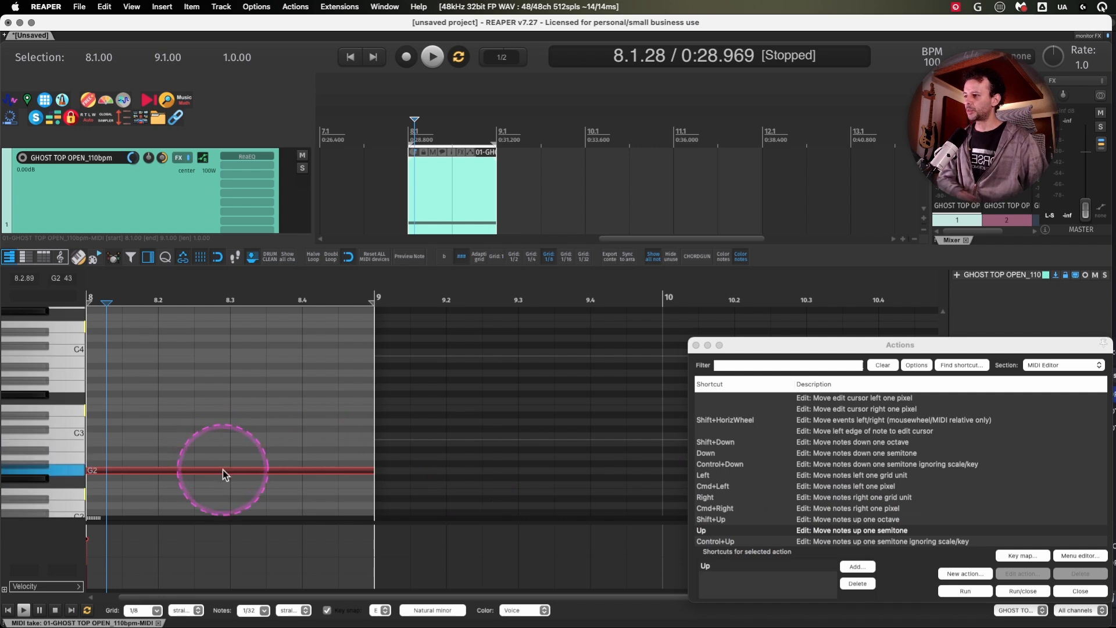
key("Up")
key("Up")
key("Down")
key("Down")
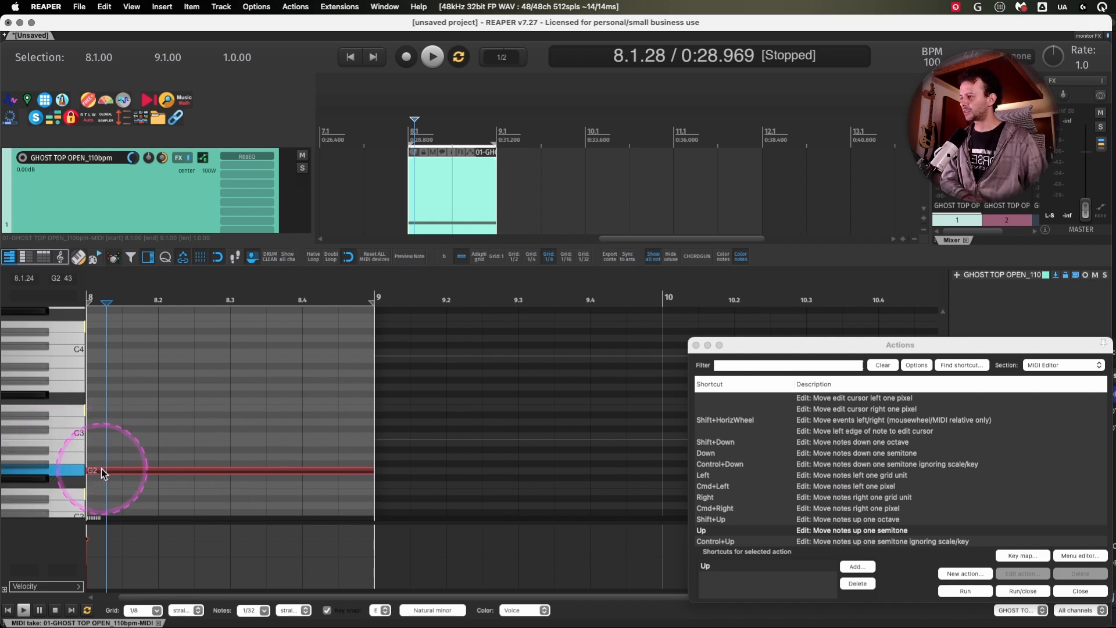
key("Up")
key("Up")
key("Up")
key("Down")
key("Down")
key("Down")
key("Down")
key("Down")
key("Down")
key("Down")
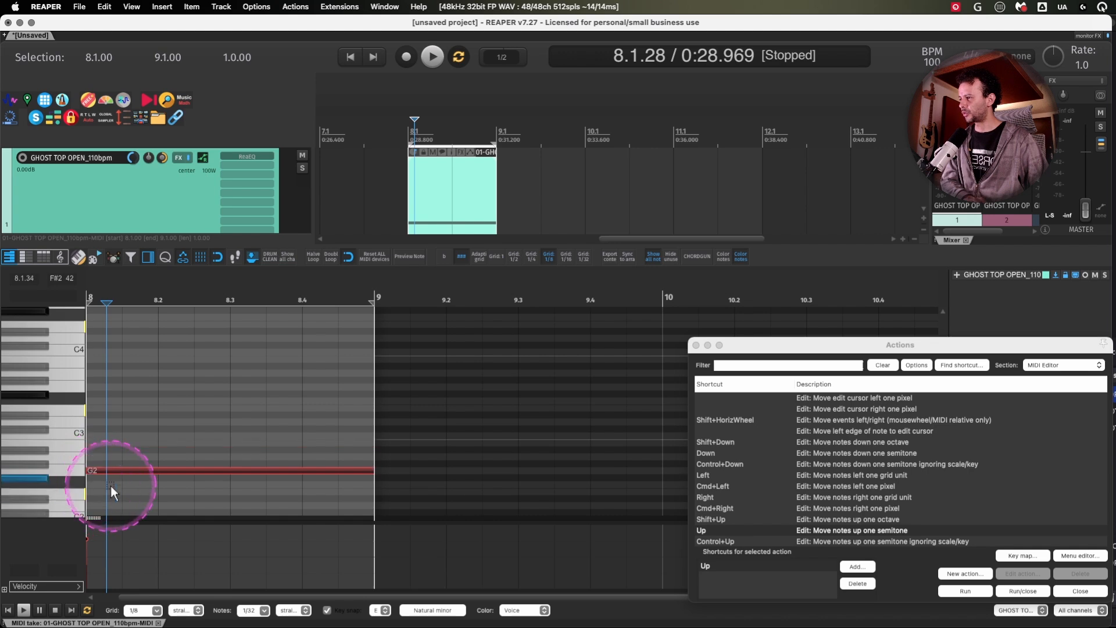
key("Up")
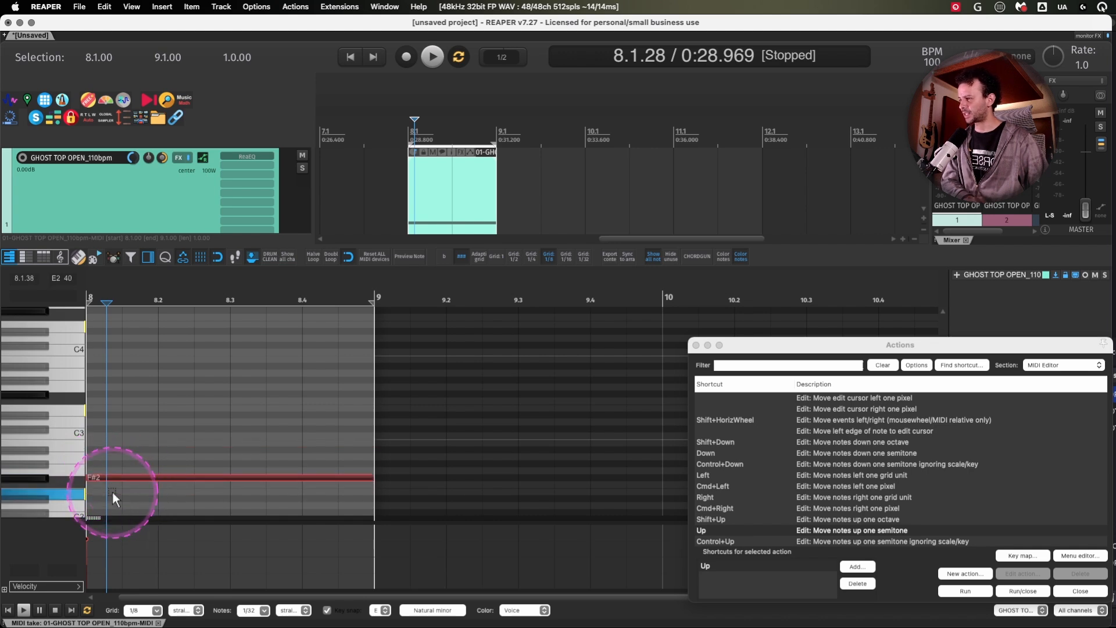
key("Down")
key("Up")
key("Up")
key("Up")
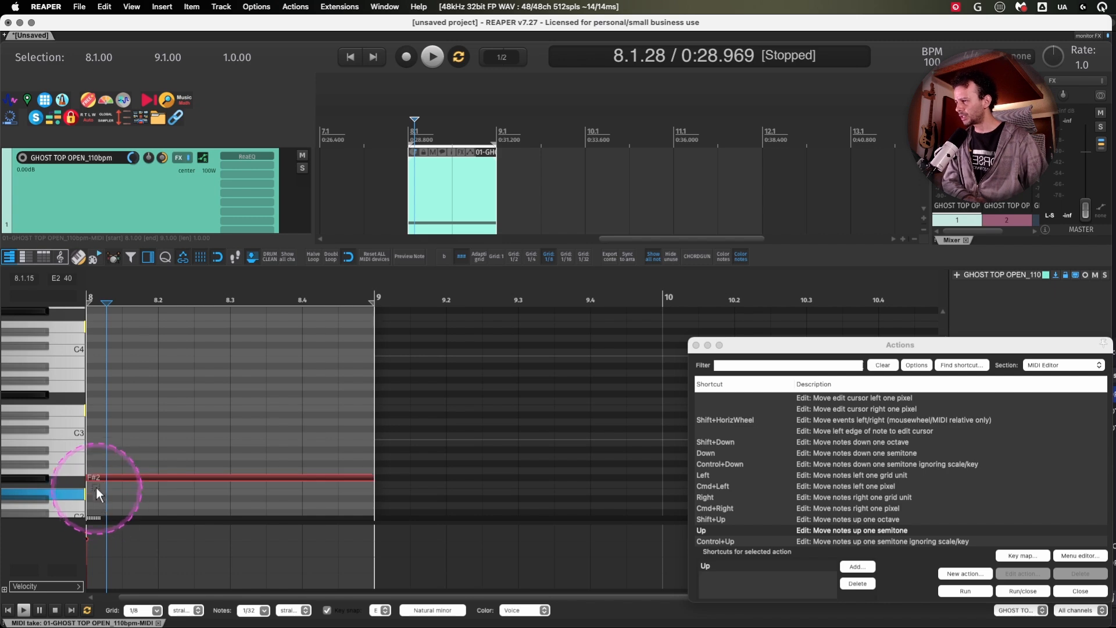
key("Up")
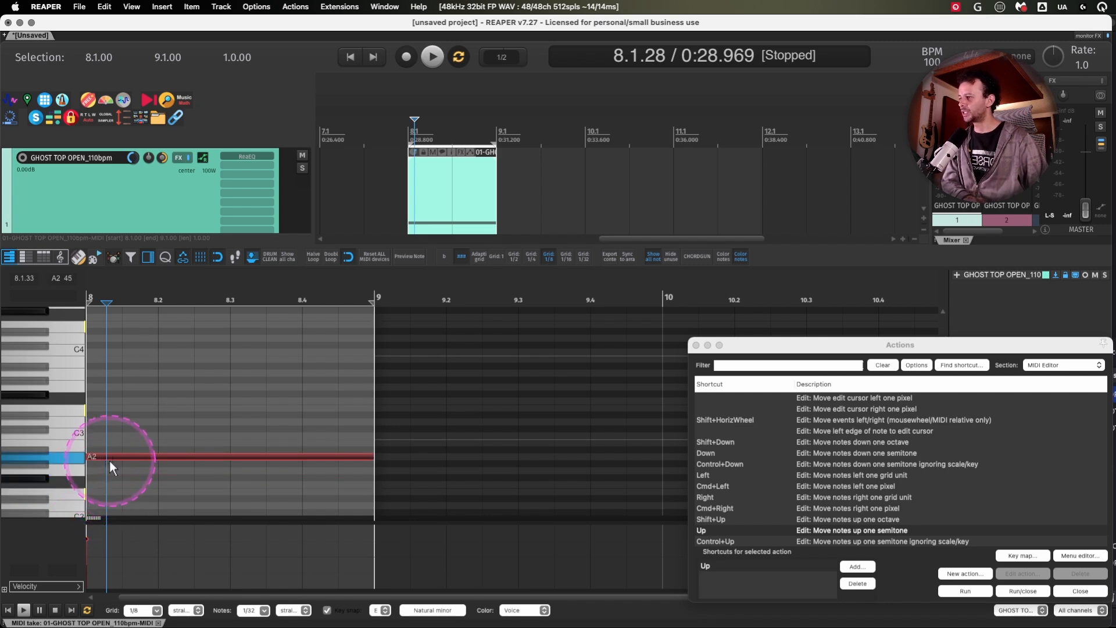
key("Up")
key("Down")
key("Down")
key("Down")
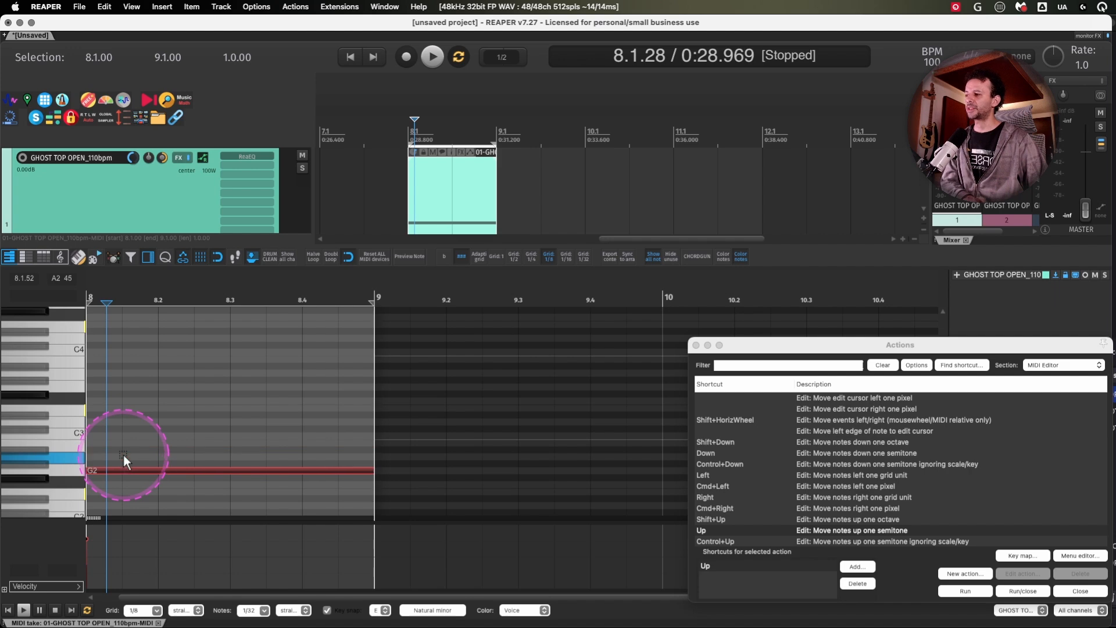
key("Down")
key("Down")
key("Down")
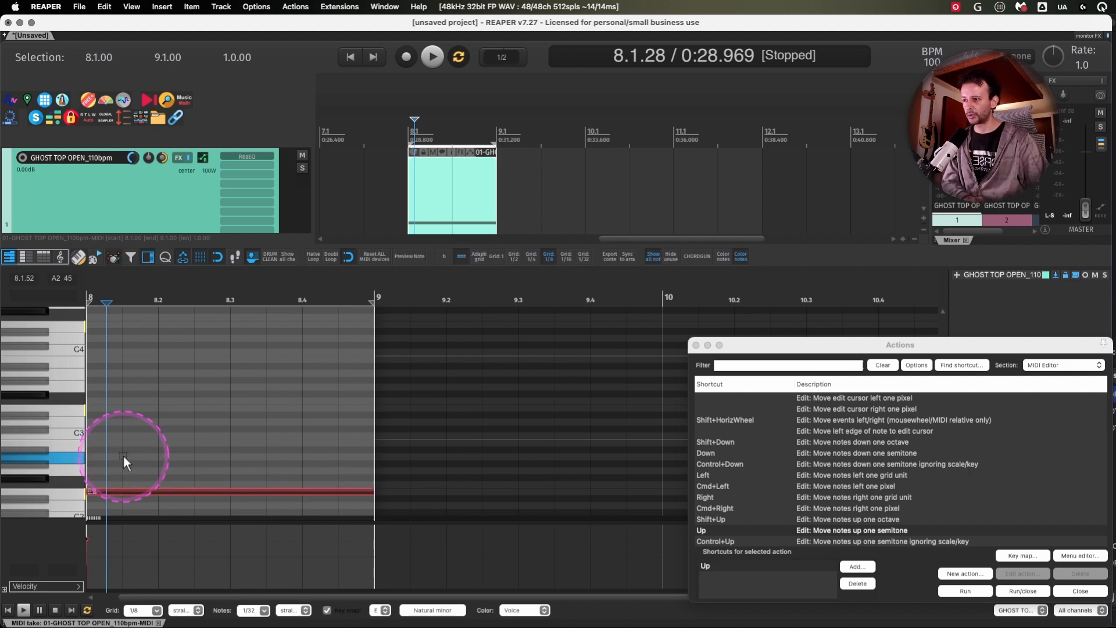
- Highlight the semitone-up actions with and without "ignoring scale/key", then move the E2 note up and down chromatically and back to E2
left_click(868, 541)
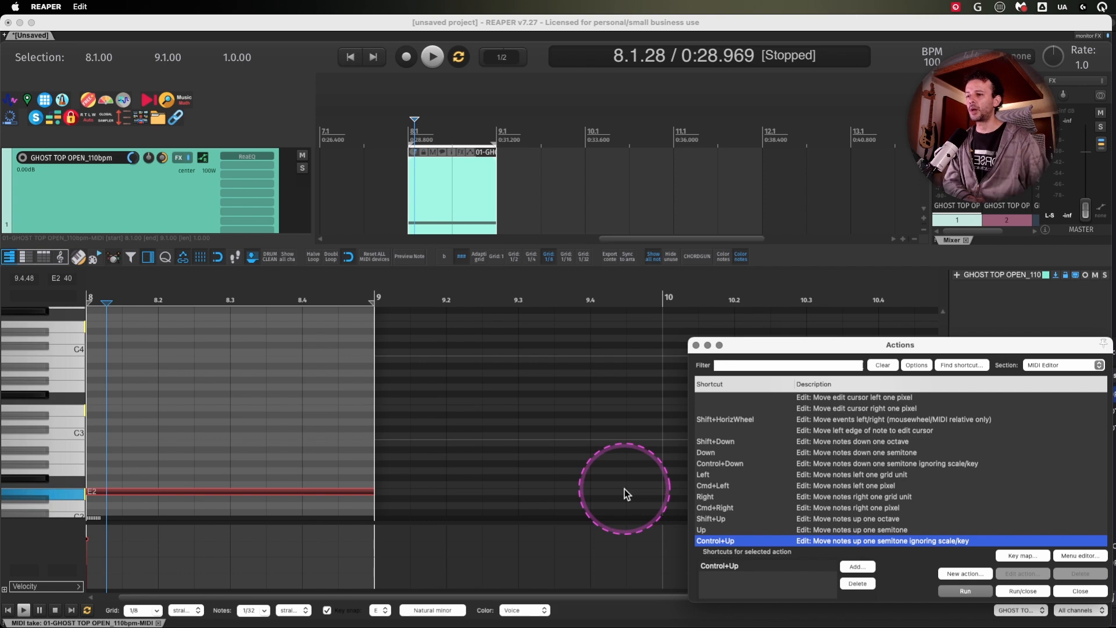
key("shift+Up")
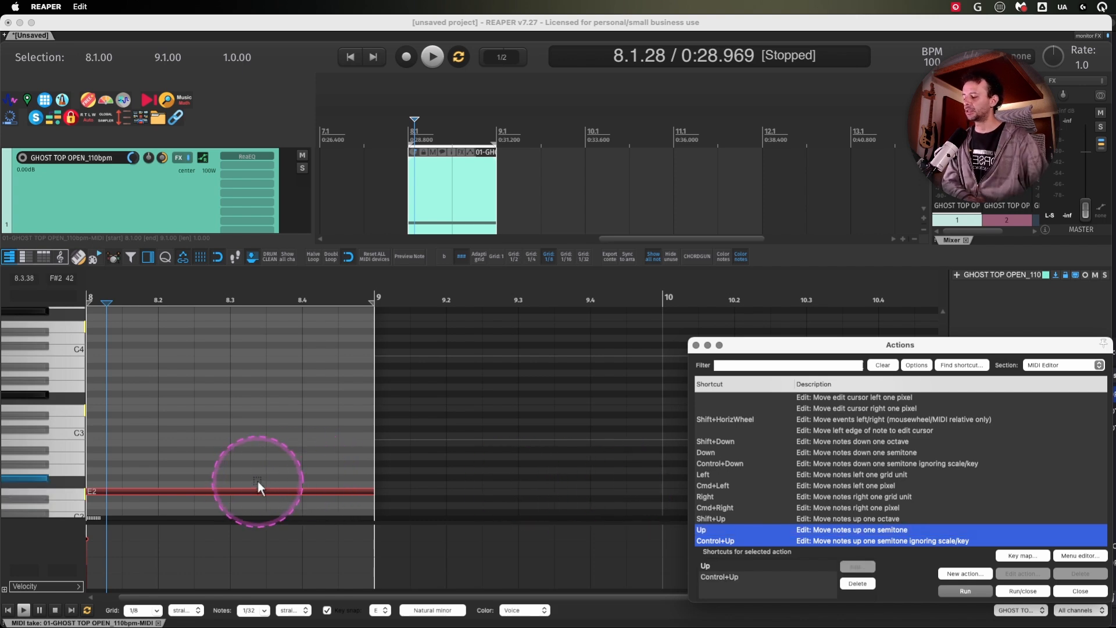
left_click(173, 491)
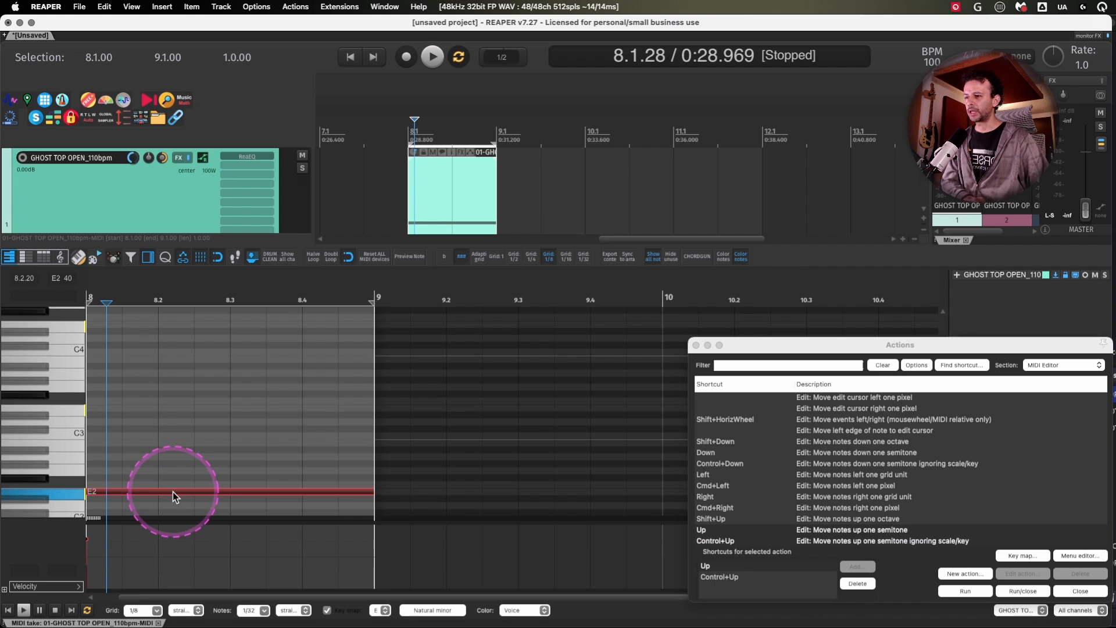
key("Up")
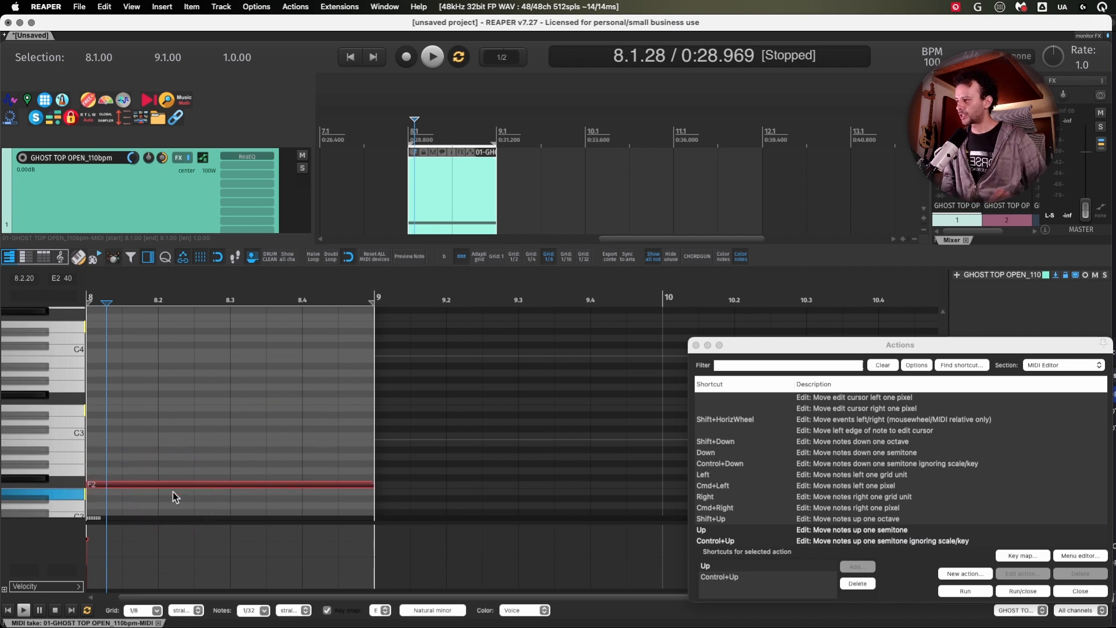
key("Down")
key("Up")
key("Up")
key("Up")
key("Down")
key("Down")
key("Down")
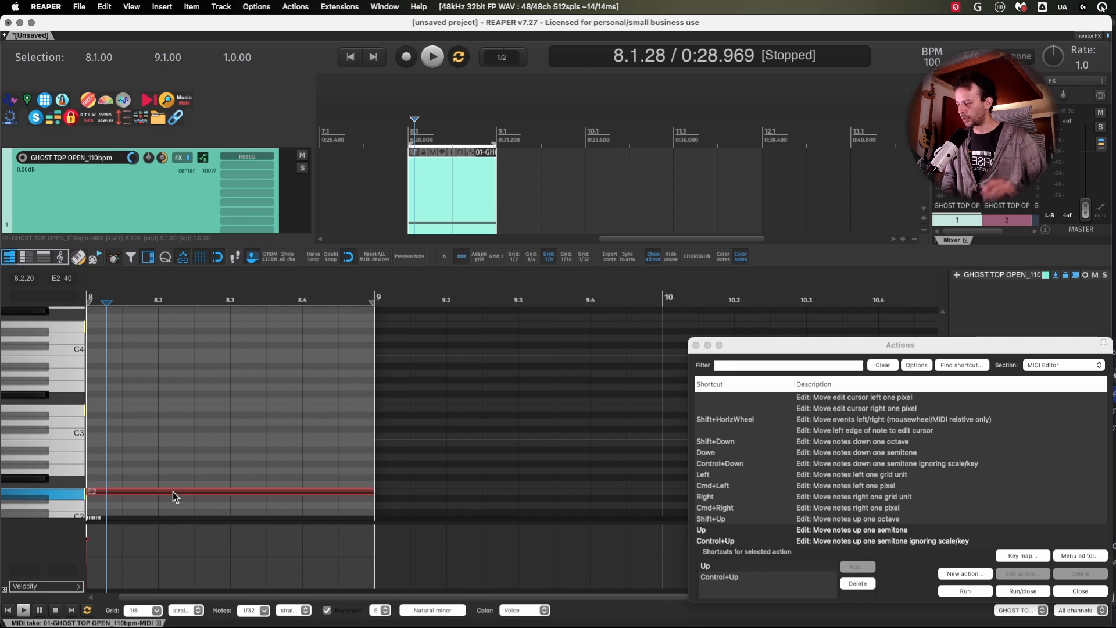
left_click(173, 491)
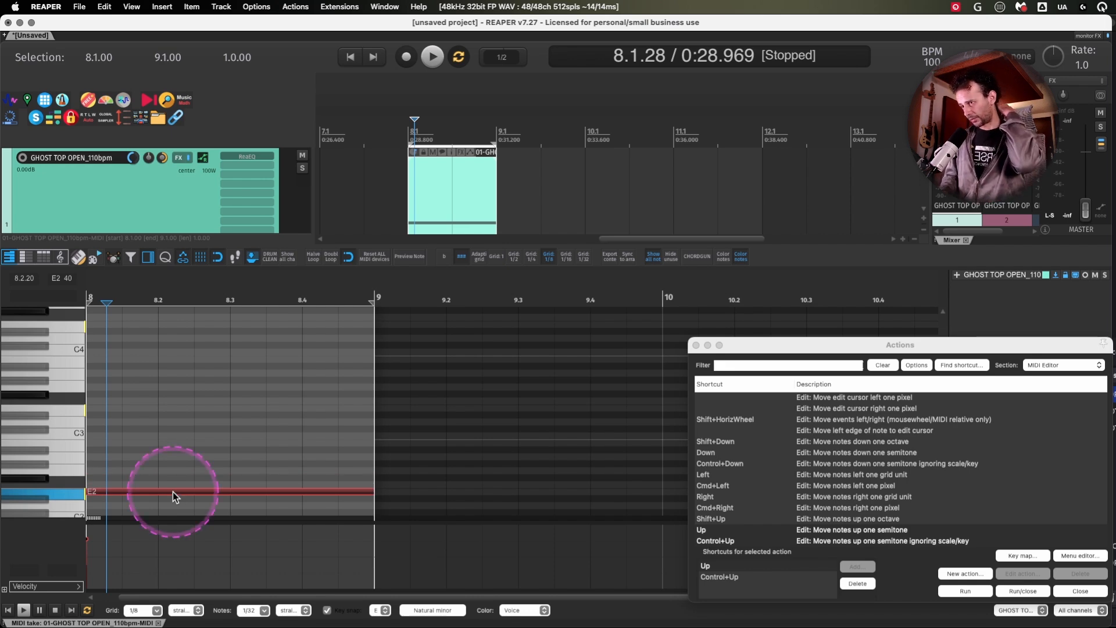
- Switch to the Obsidian checklist, tick "Snap to Key Signature", highlight the Drag & Render entry, and return to REAPER
key("super+Tab")
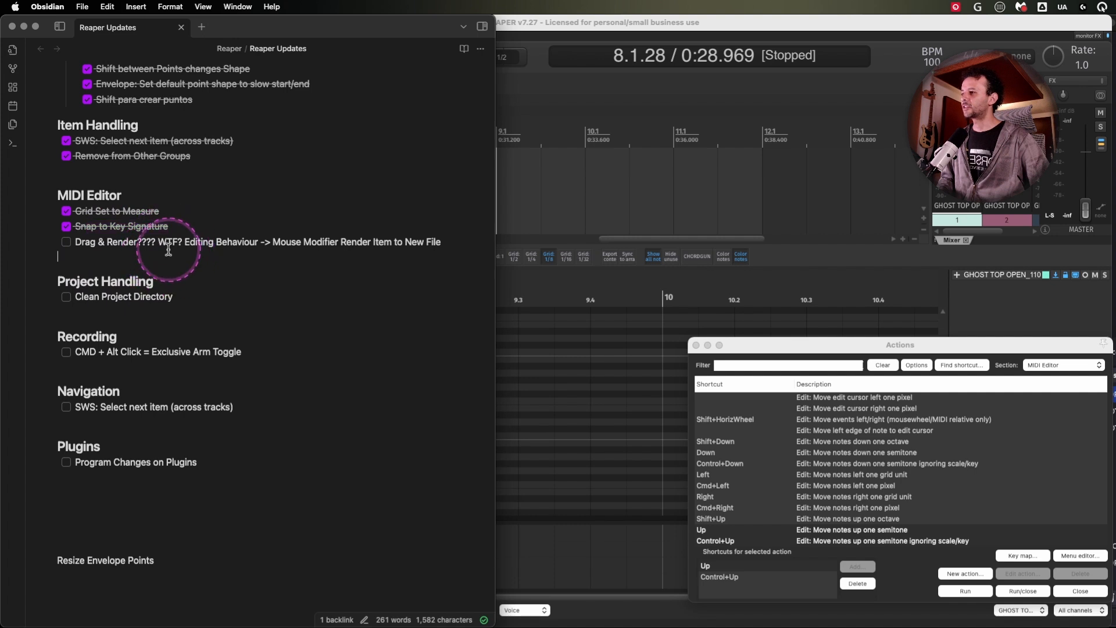
triple_click(176, 245)
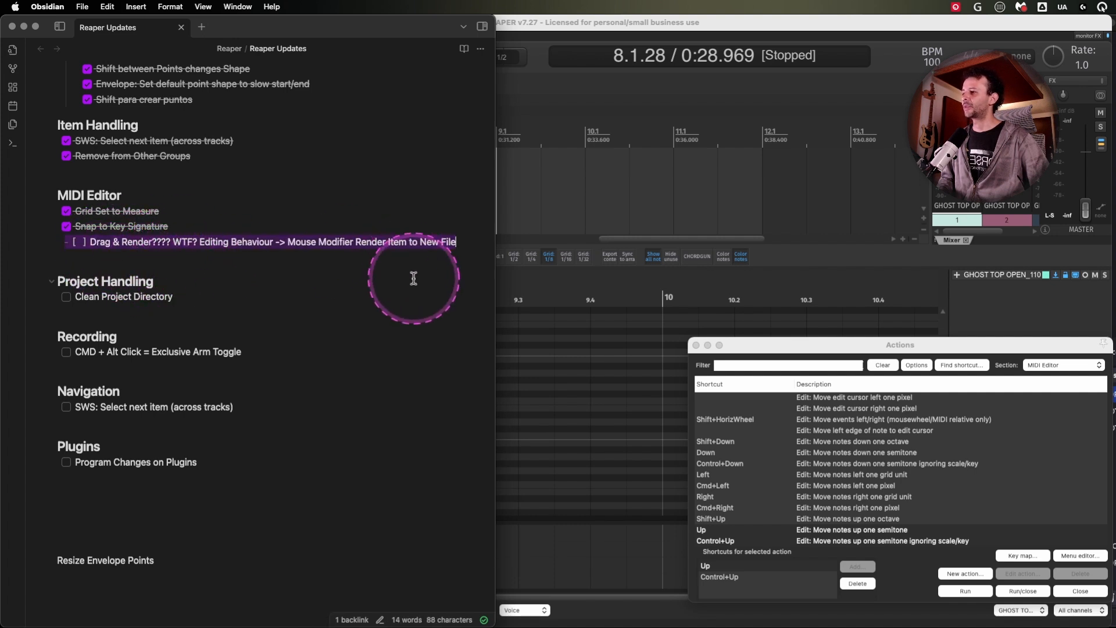
left_click(573, 202)
- Close the action list and the MIDI editor, and select the MIDI item on the first track
left_click(696, 345)
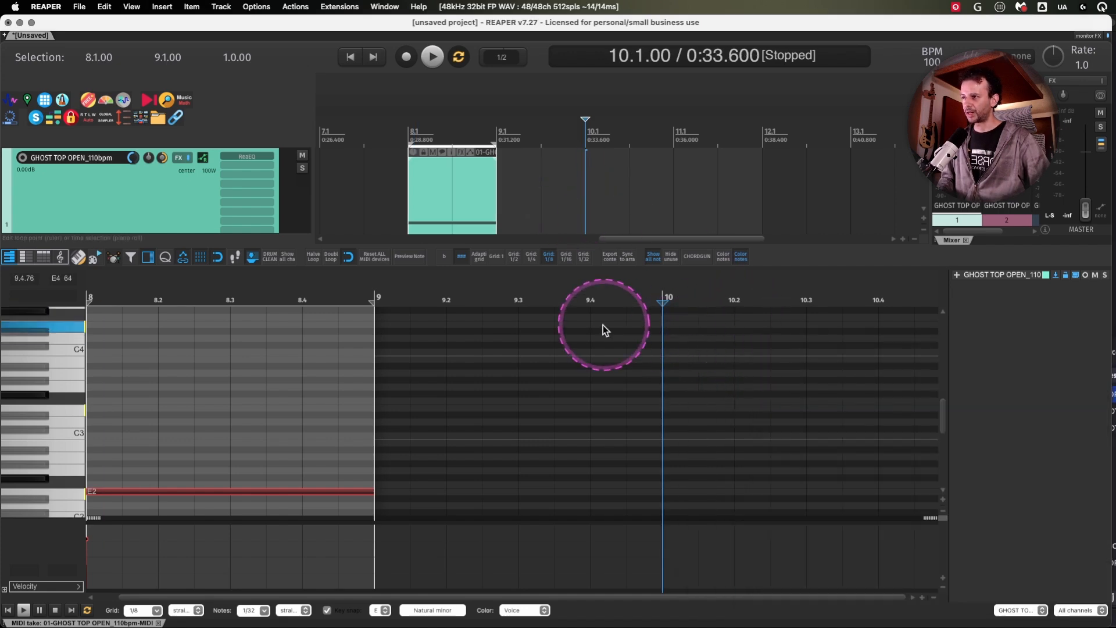
left_click(159, 623)
left_click(452, 203)
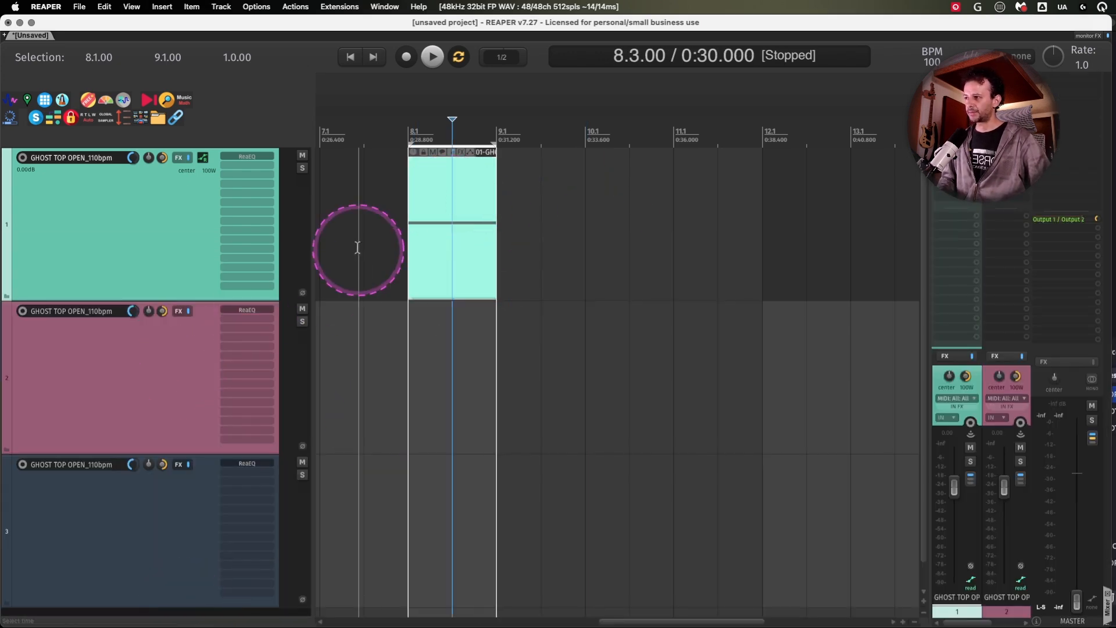
key("z")
- In the mouse modifier preferences, assign "Render item to new file" to Shift+Opt+Ctrl for media item left drag and apply it
key("super+comma")
scroll(737, 520, "down", 5)
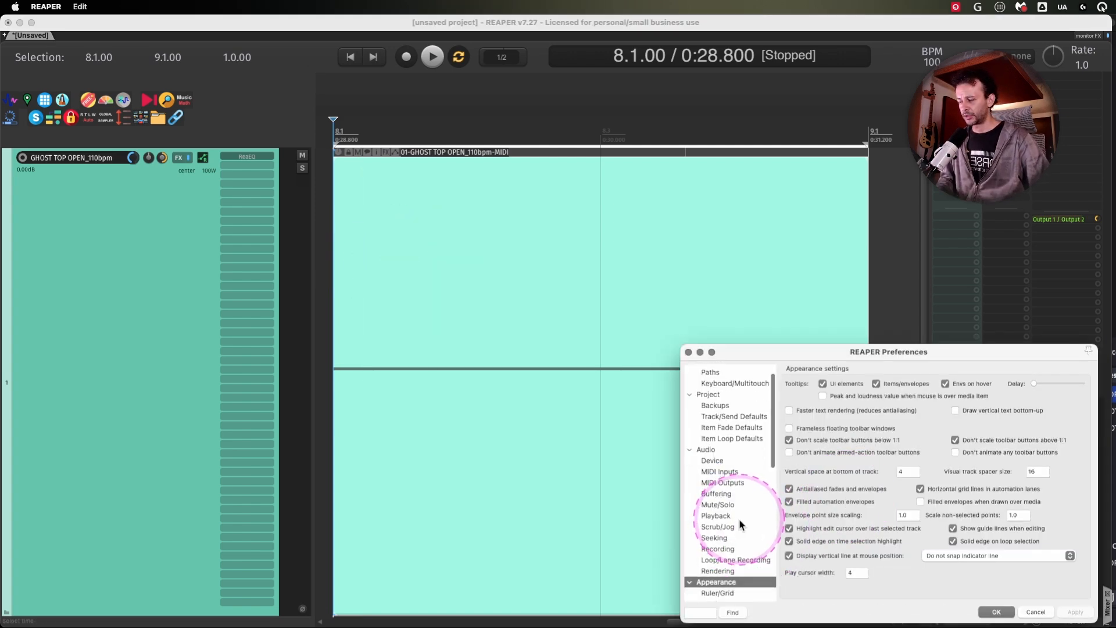
scroll(773, 488, "down", 5)
left_click(767, 507)
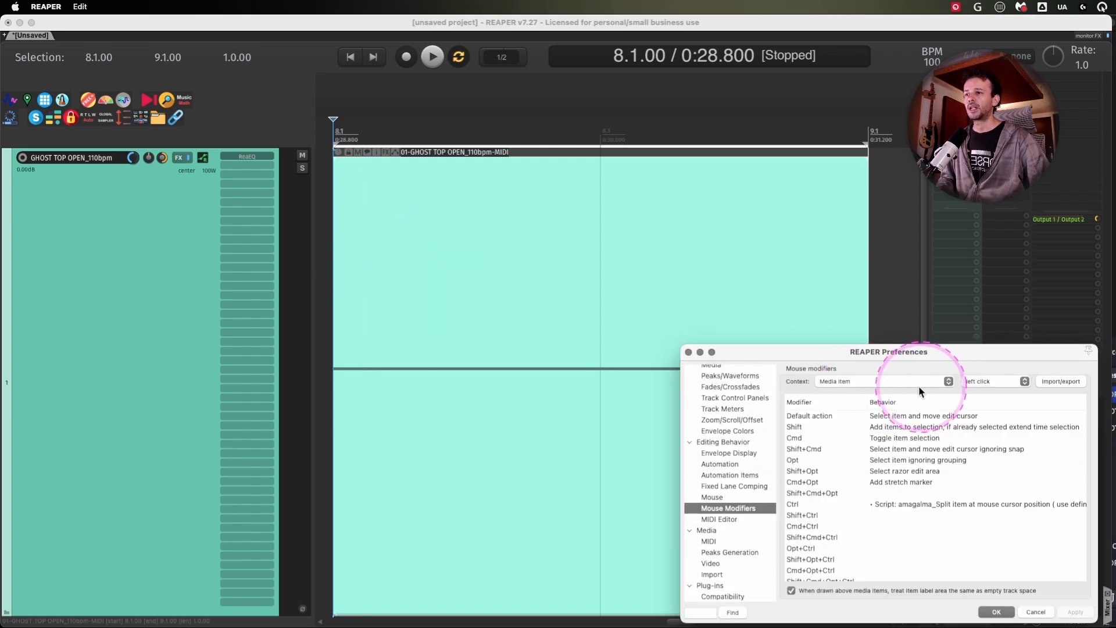
left_click(917, 558)
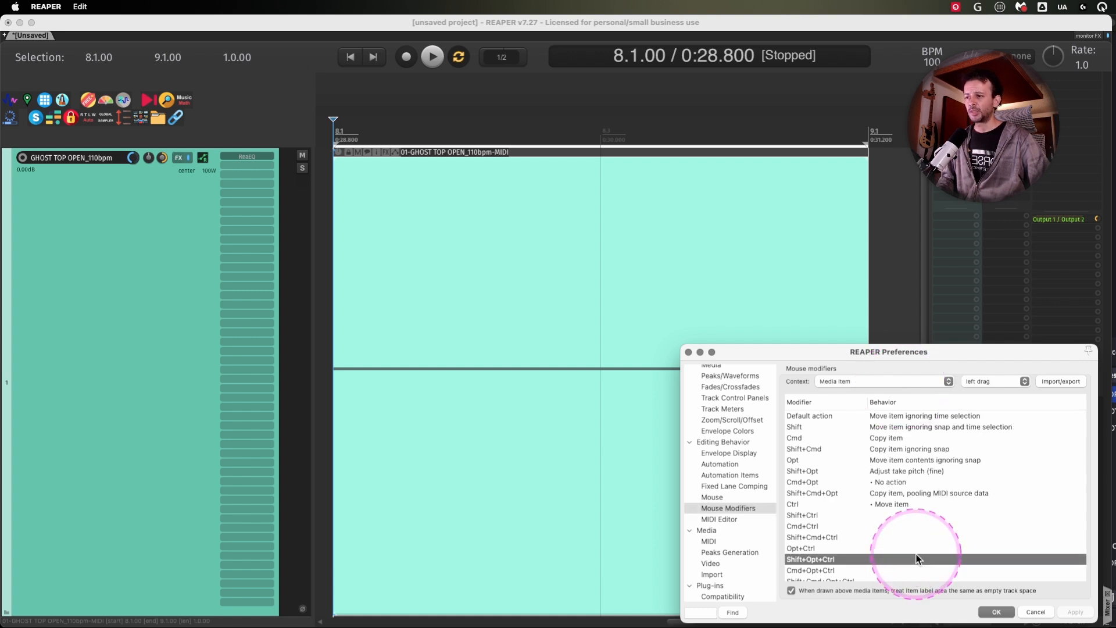
left_click(917, 558)
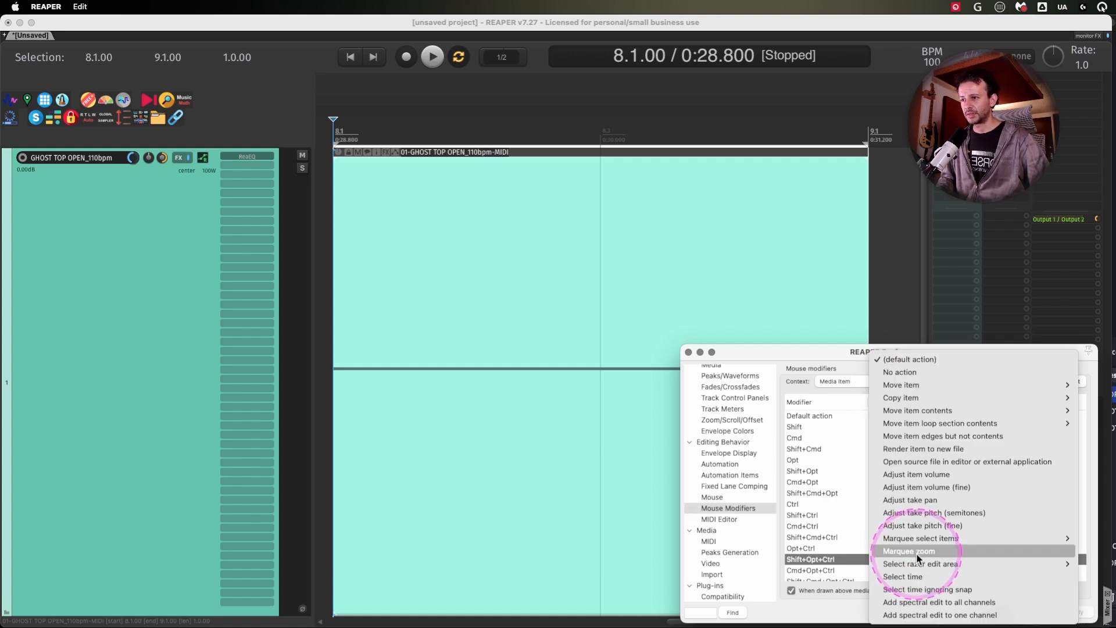
left_click(953, 449)
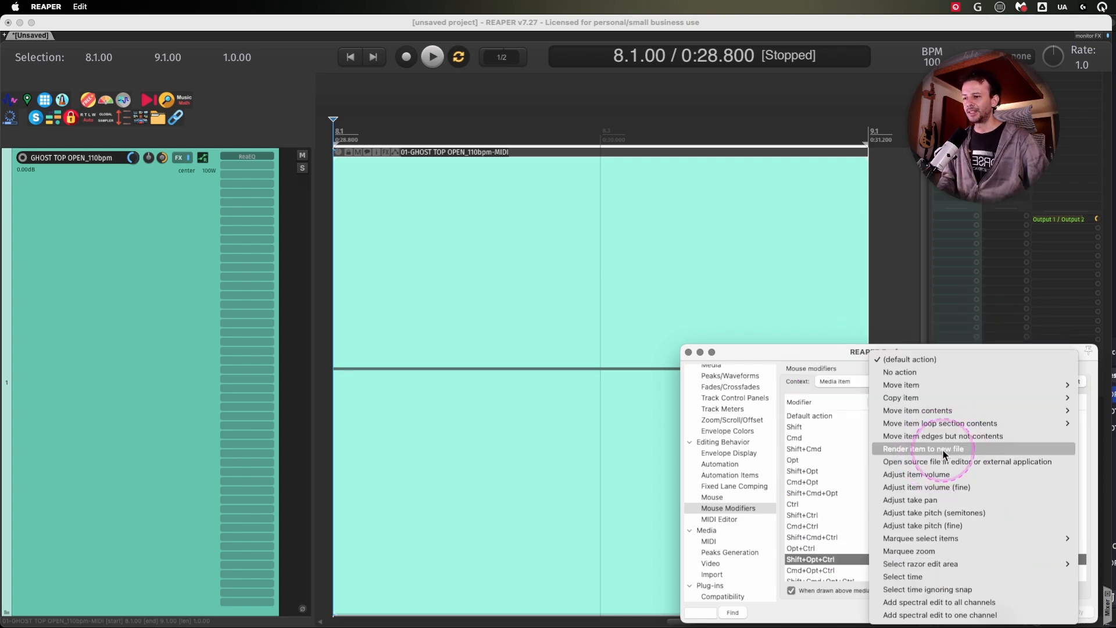
left_click(942, 449)
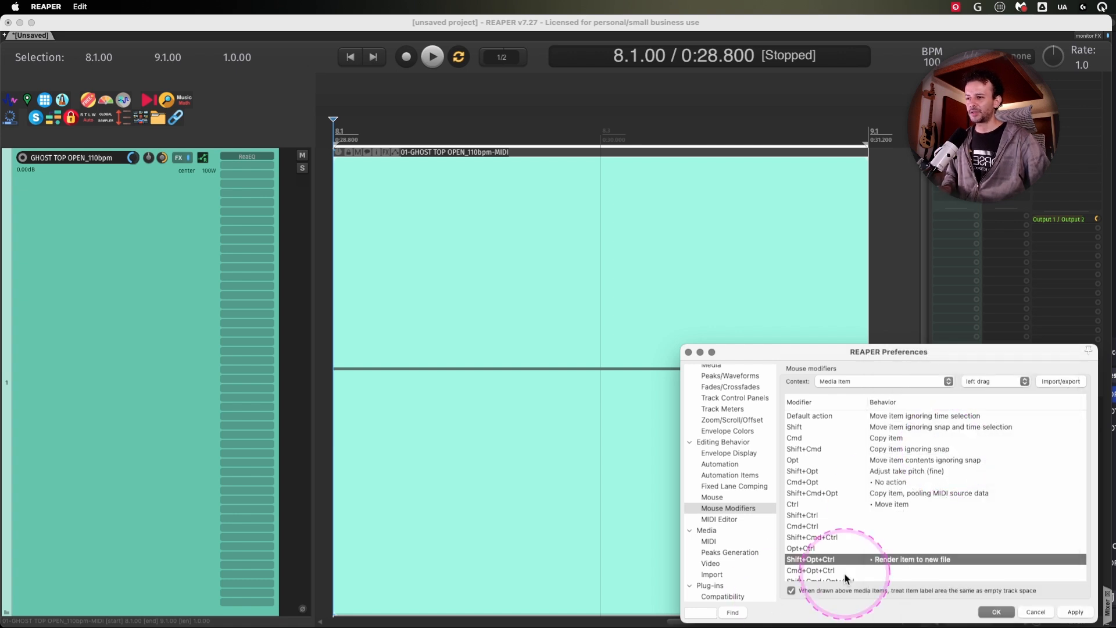
left_click(1058, 612)
- Add a second MIDI item at 9.1.00 on the first track, directly after the original, and select it
left_click(623, 312)
scroll(623, 312, "down", 3)
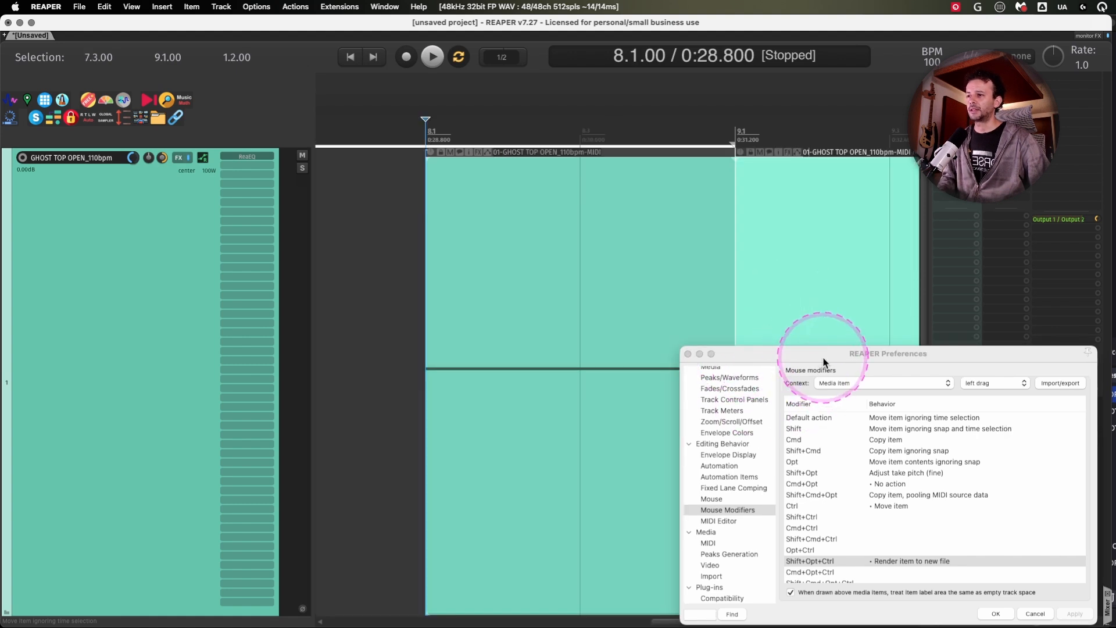
left_click(814, 261)
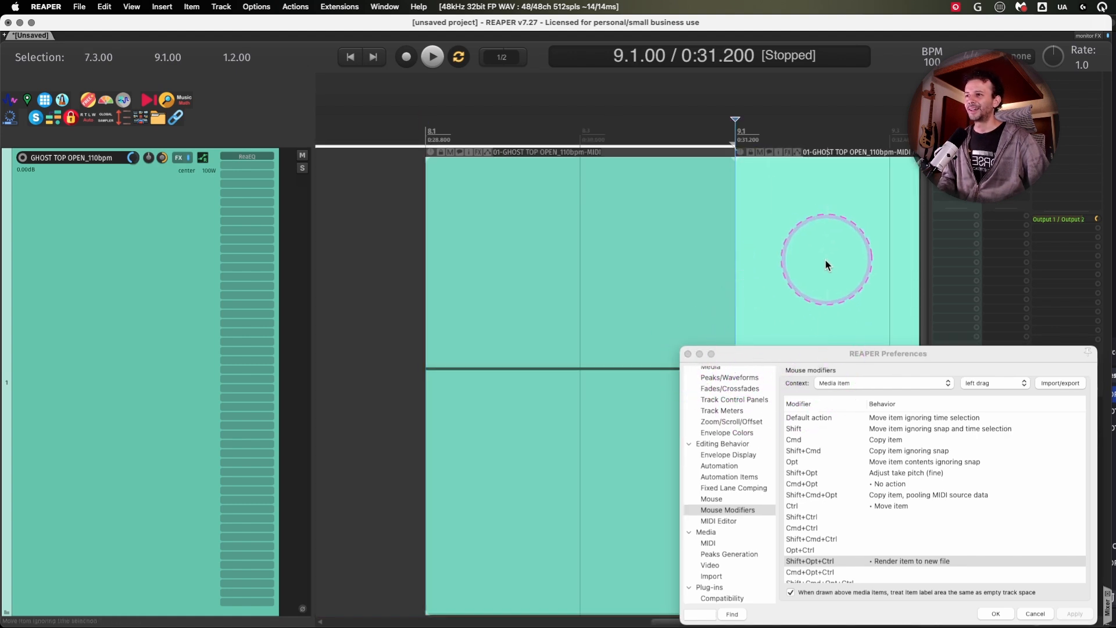
- Close the preferences and delete both MIDI items from the first track
left_click(687, 353)
scroll(811, 315, "down", 3)
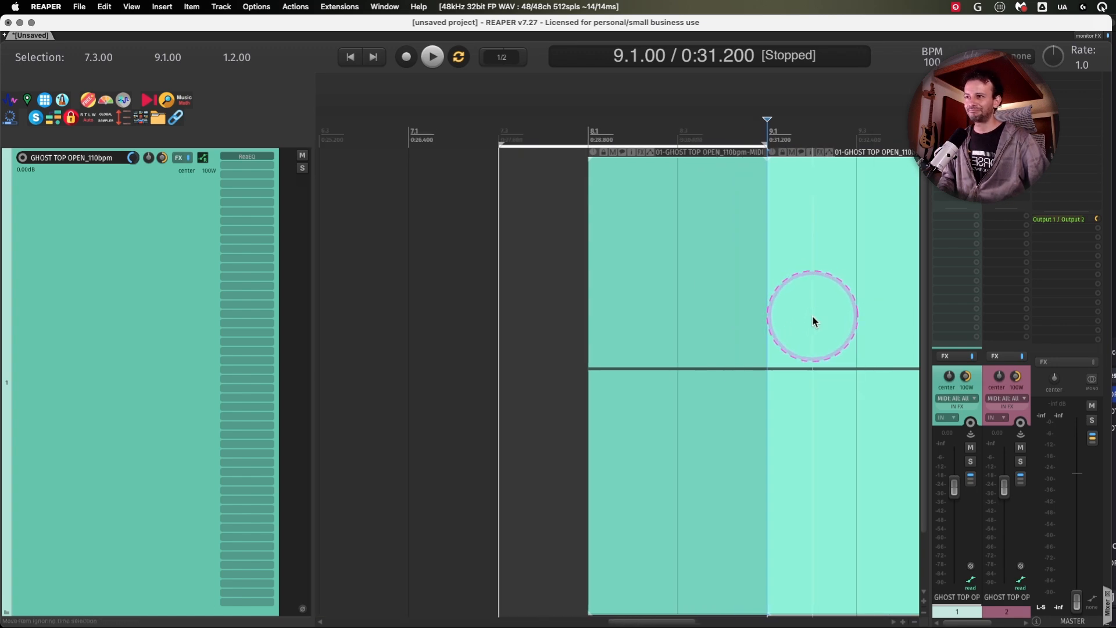
scroll(811, 315, "right", 2)
left_click(751, 308)
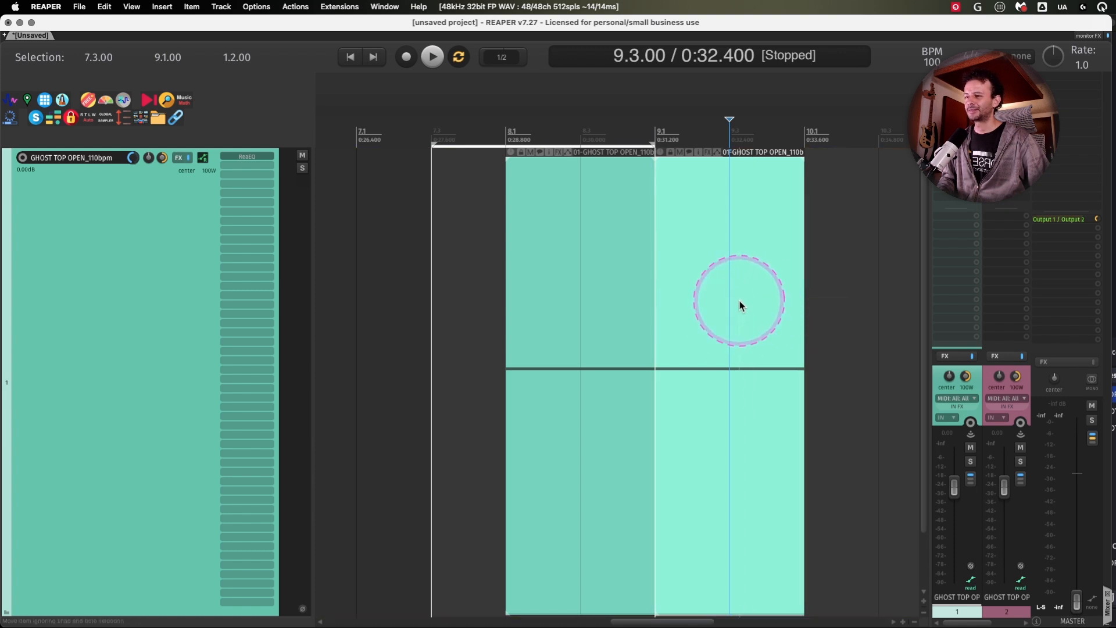
scroll(738, 298, "right", 4)
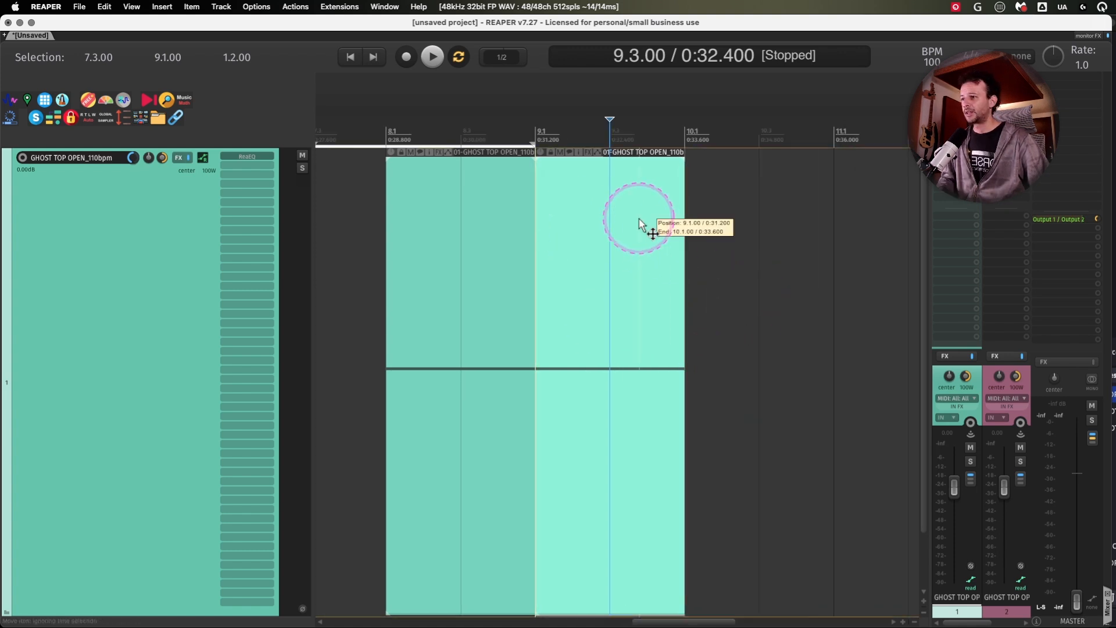
key("ctrl+a")
key("Delete")
left_click(412, 207)
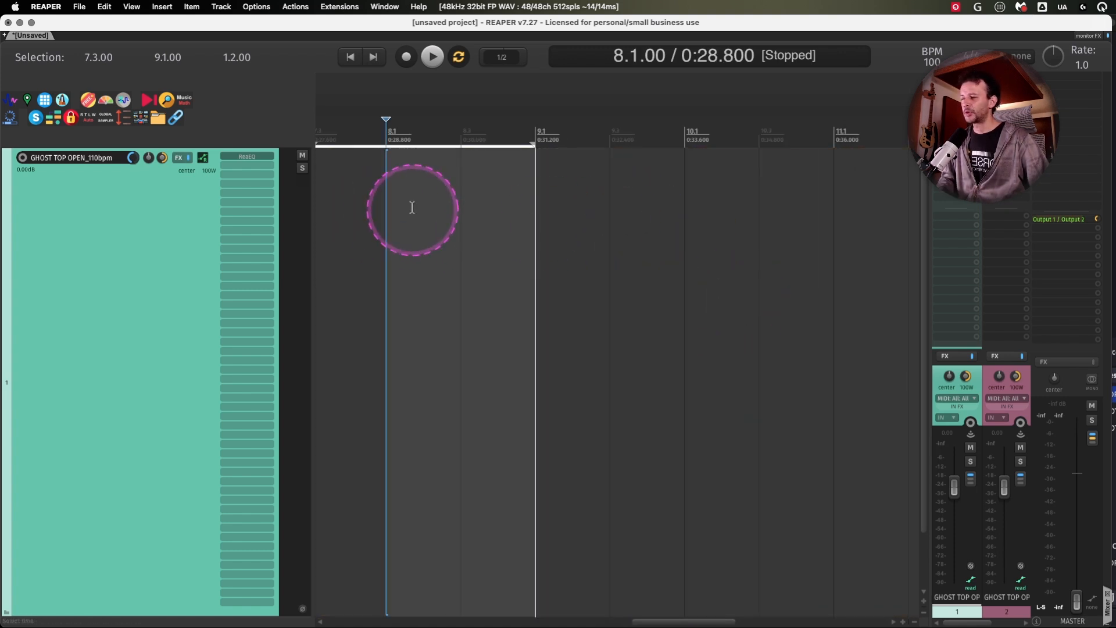
- Switch to the Obsidian checklist, tick the Drag & Render entry, highlight "Clean Project Directory", and return to REAPER
key("super+Tab")
left_click(103, 299)
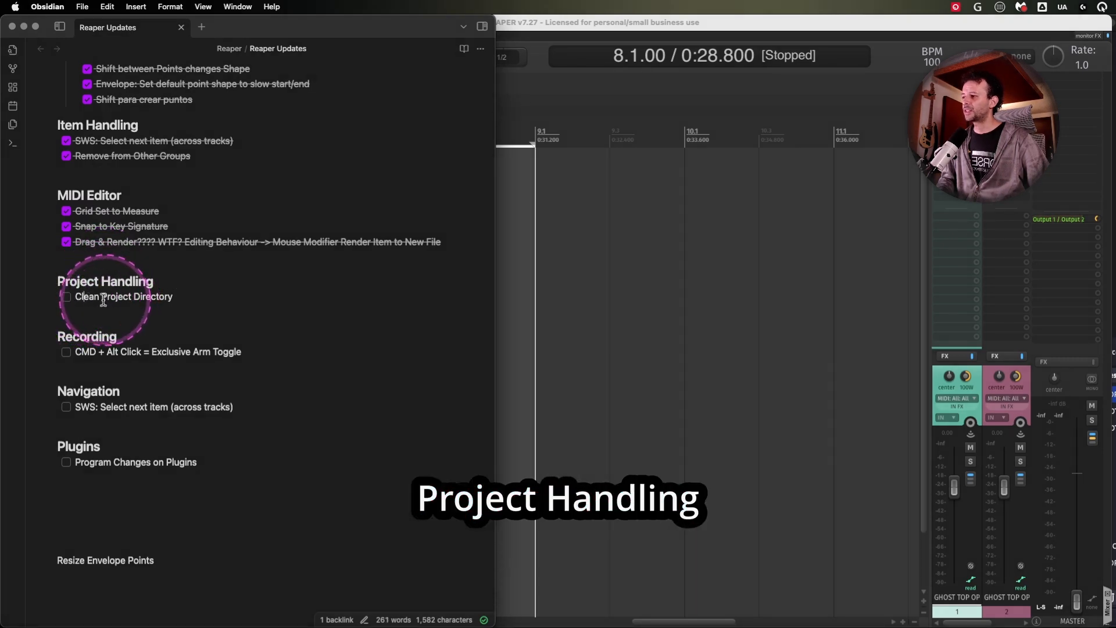
left_click(237, 294)
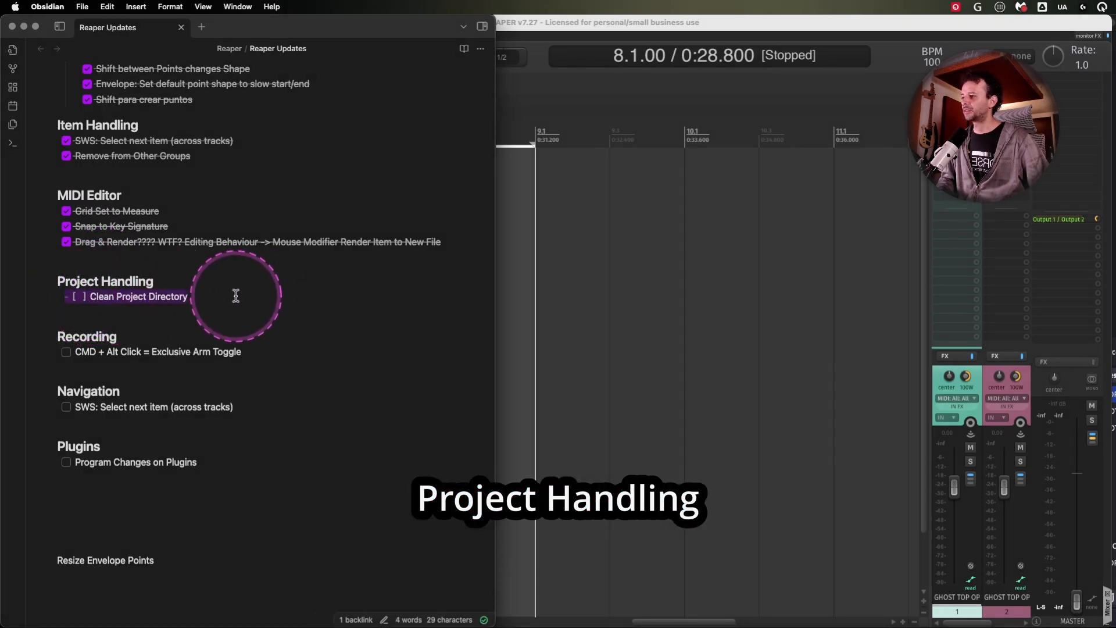
key("super+Tab")
- Filter the action list for "clean projec" and run "File: Clean current project directory..."
left_click(461, 254)
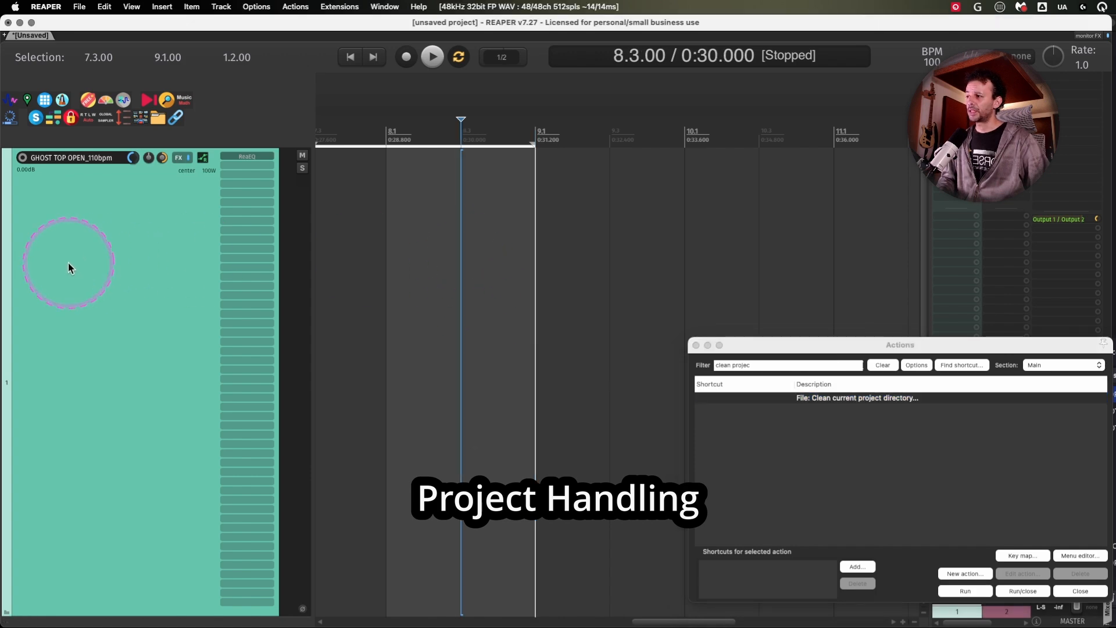
scroll(87, 261, "down", 10)
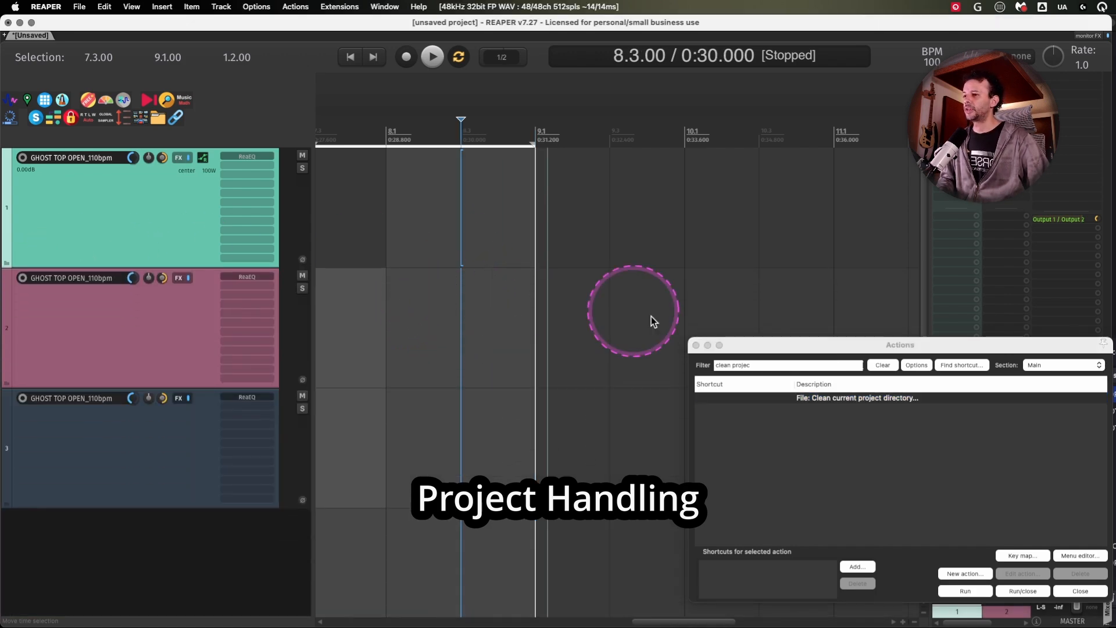
left_click(883, 403)
left_click(965, 591)
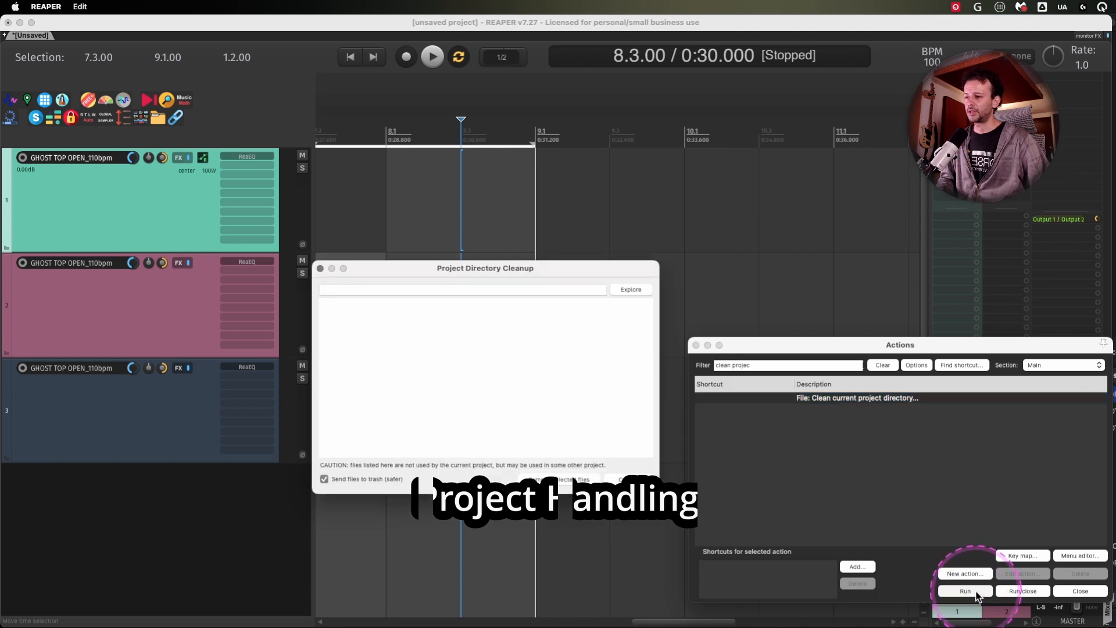
- Review the unused files in Project Directory Cleanup, select all of them, and remove them with "Send files to trash (safer)" enabled
left_click_drag(510, 273, 506, 204)
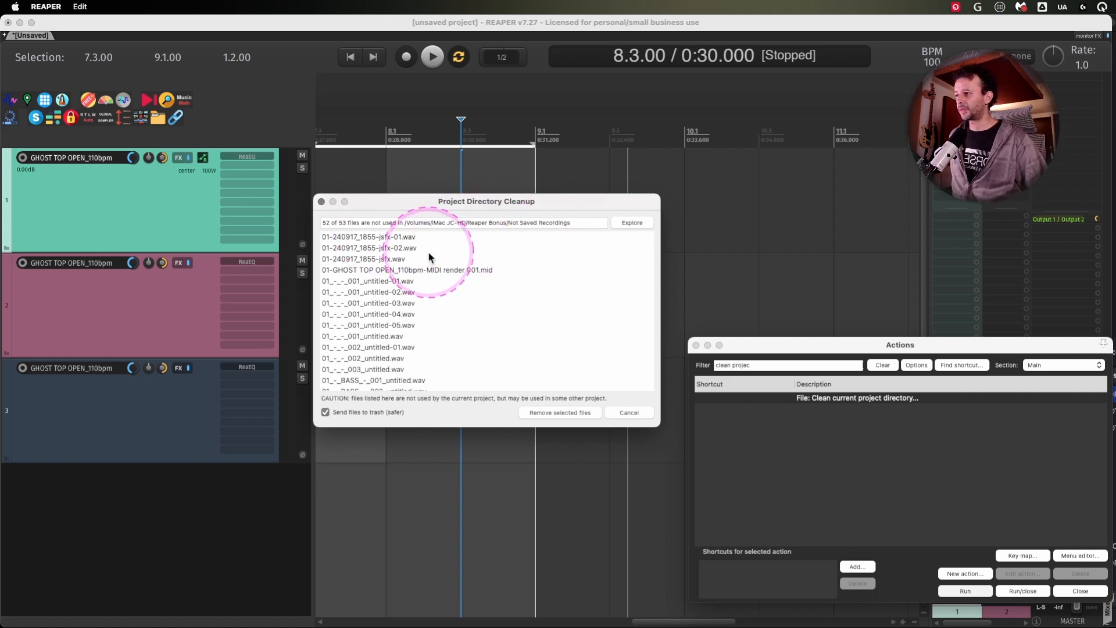
scroll(649, 265, "down", 1)
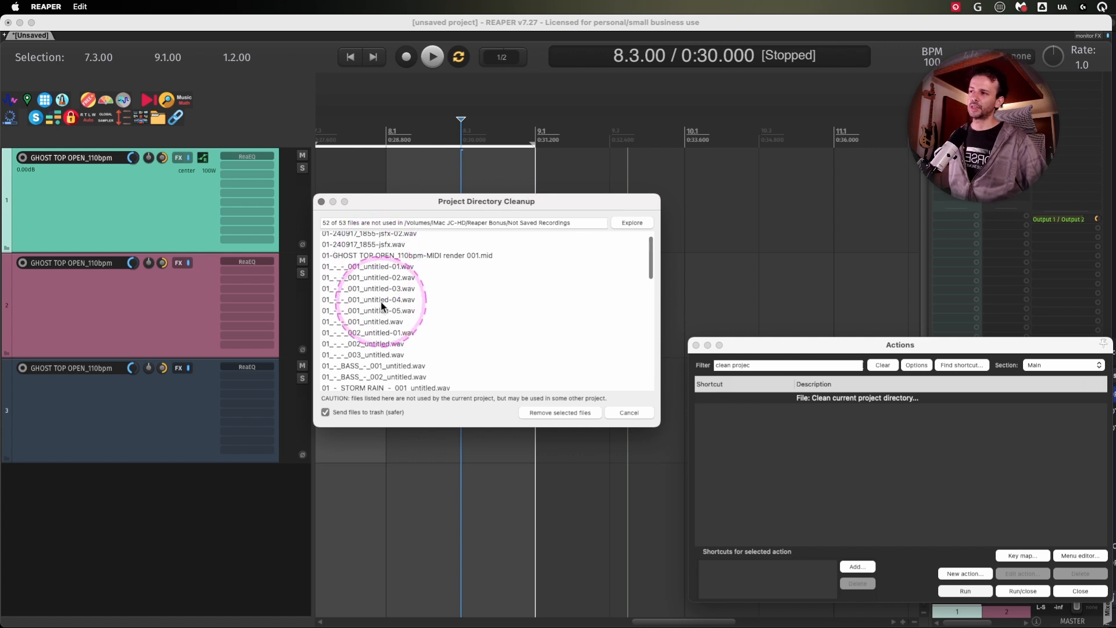
left_click_drag(650, 267, 657, 358)
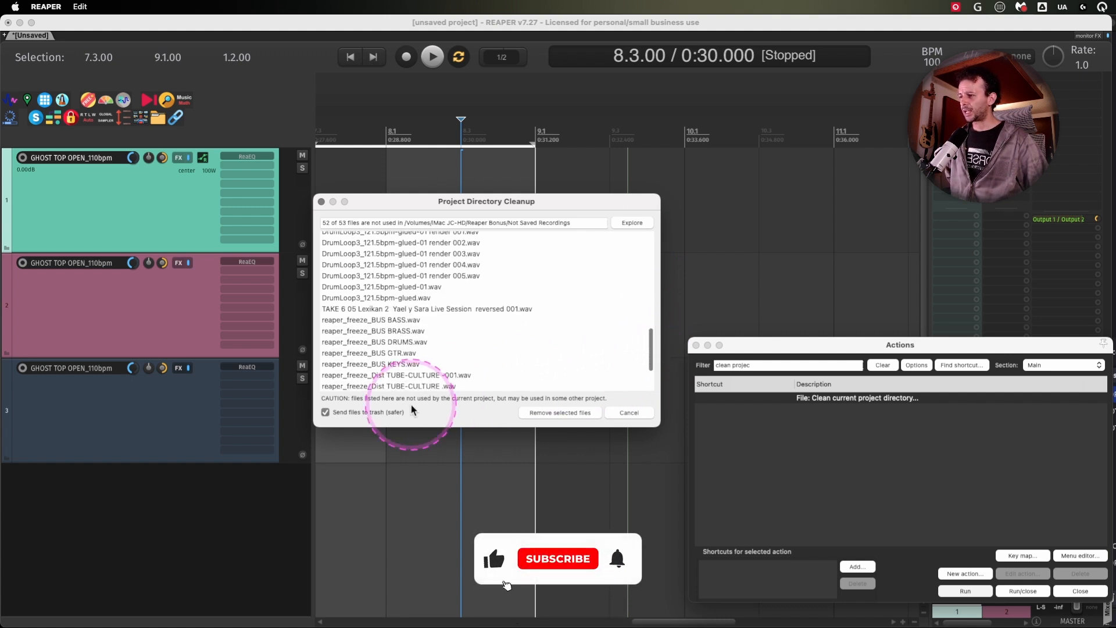
scroll(588, 347, "down", 3)
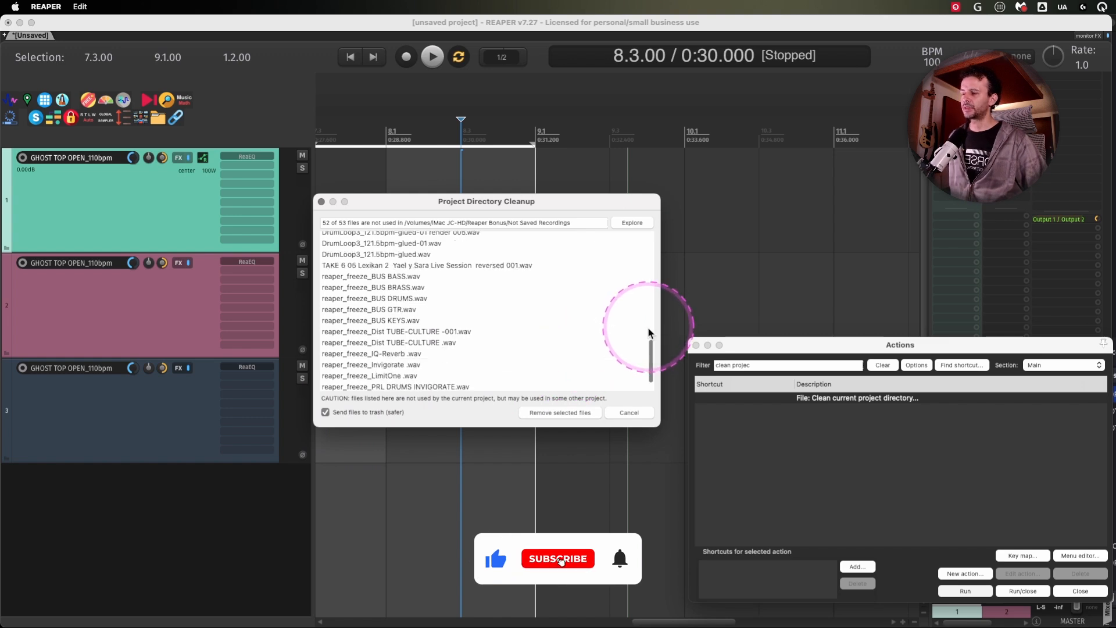
left_click_drag(650, 366, 651, 227)
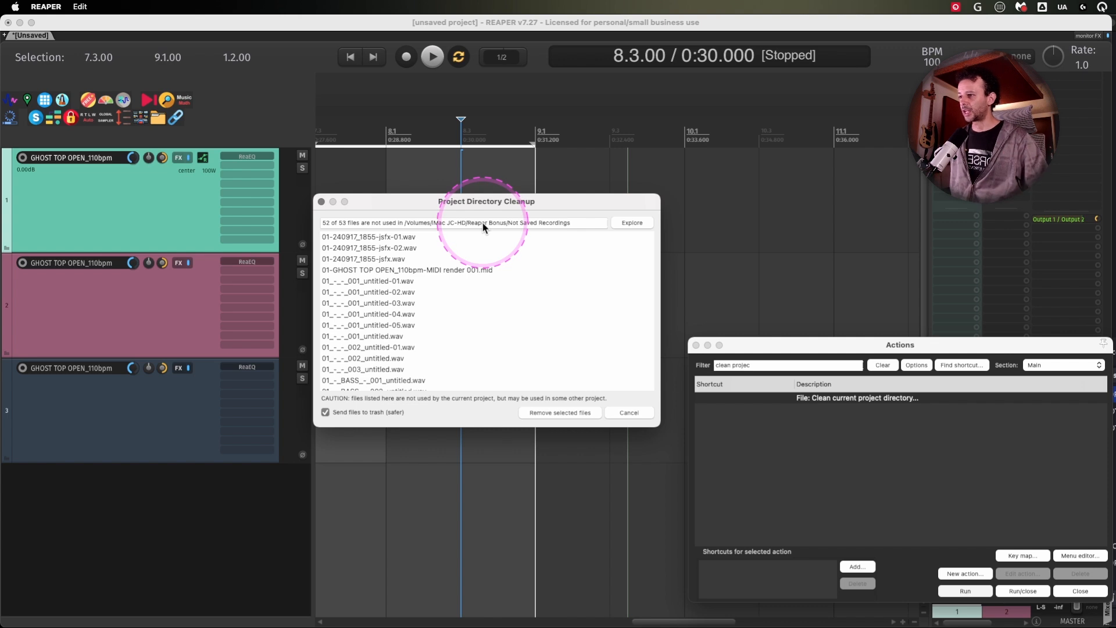
left_click(573, 413)
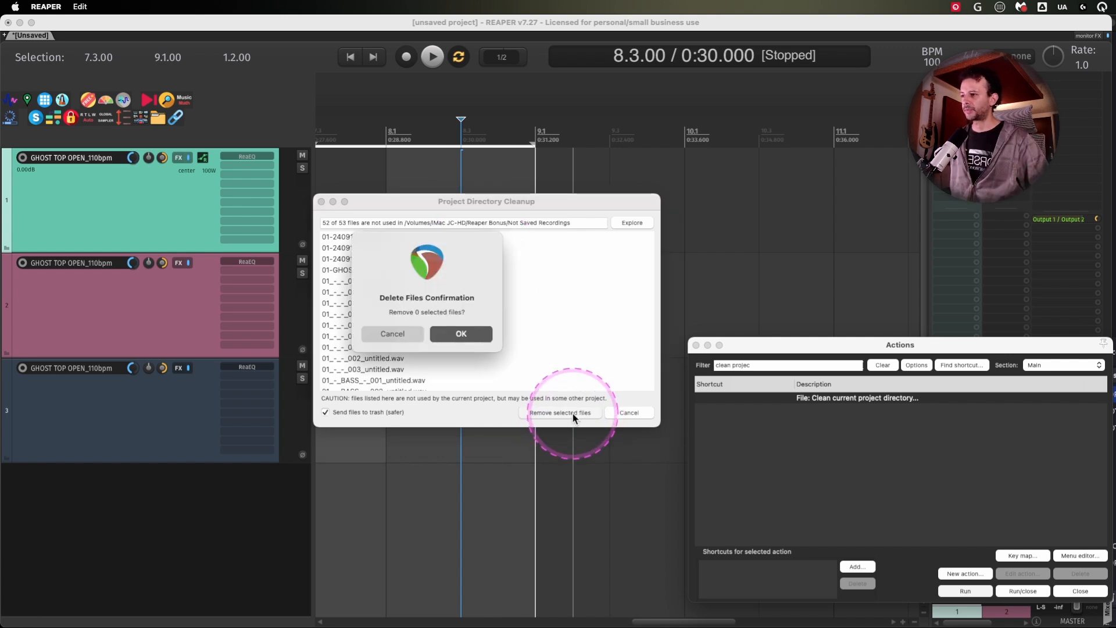
left_click(461, 333)
left_click(396, 339)
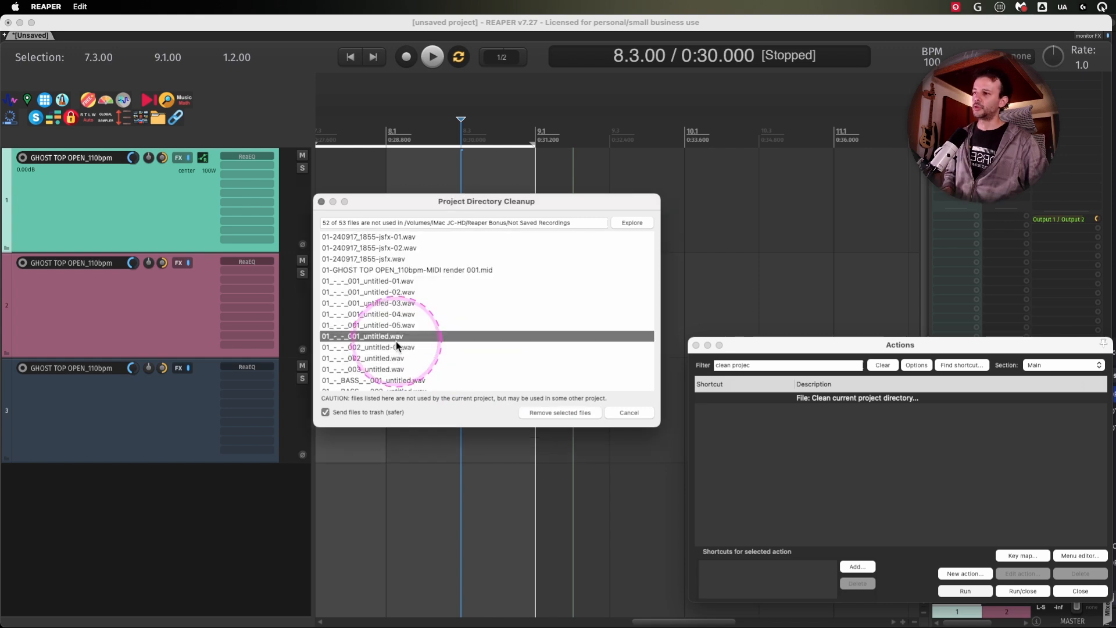
key("super+a")
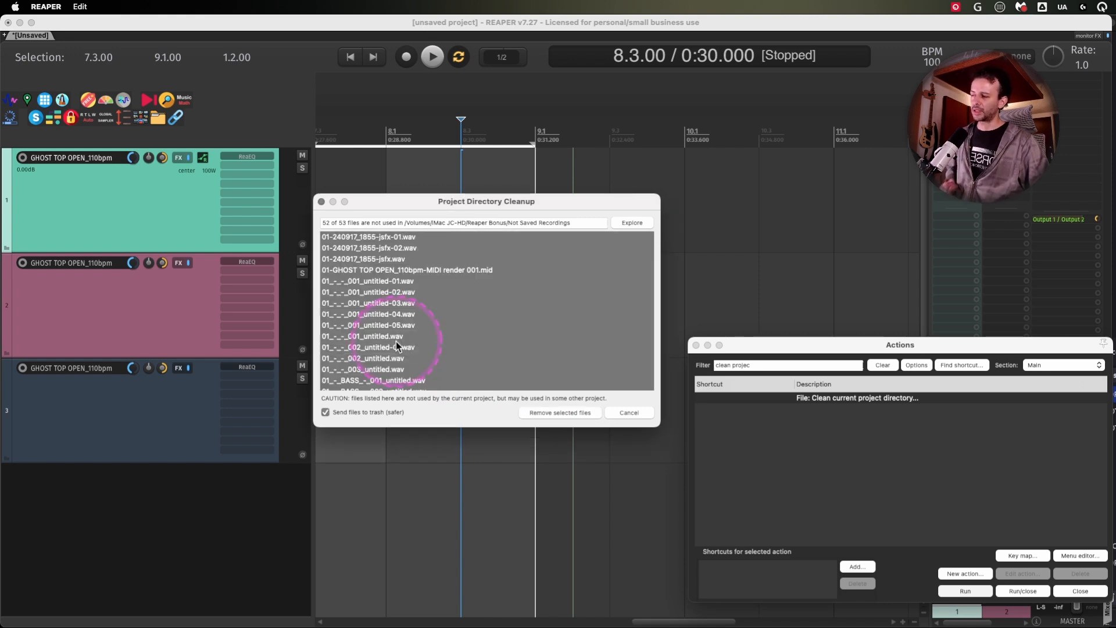
left_click(559, 411)
left_click(473, 335)
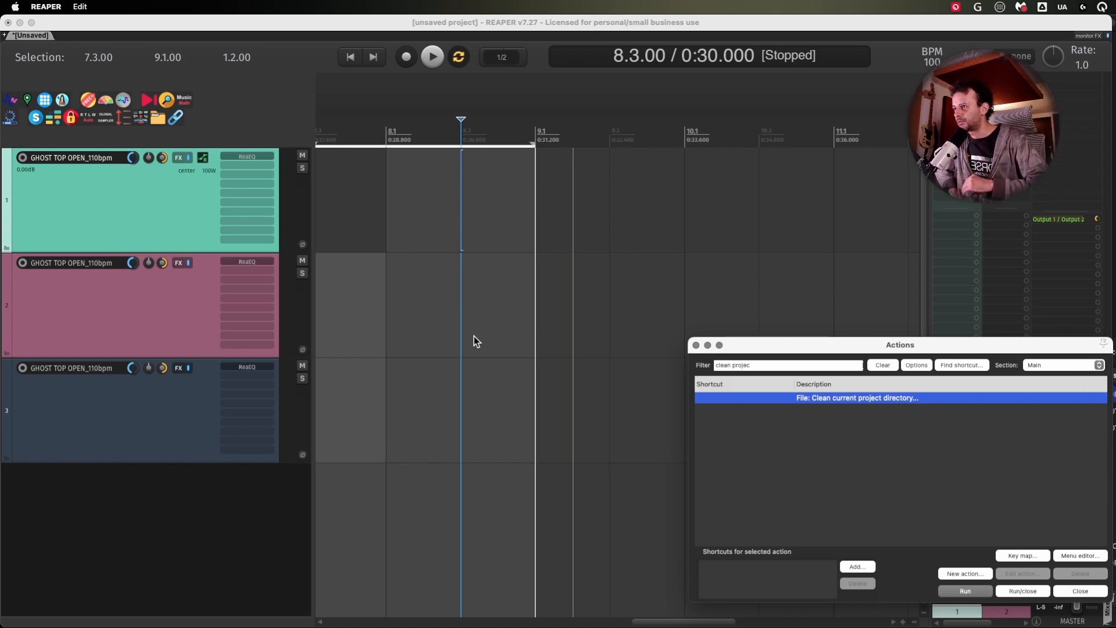
- Switch to the Obsidian checklist, tick "Clean Project Directory" and "CMD + Alt Click = Exclusive Arm Toggle", and return to REAPER
left_click(376, 214)
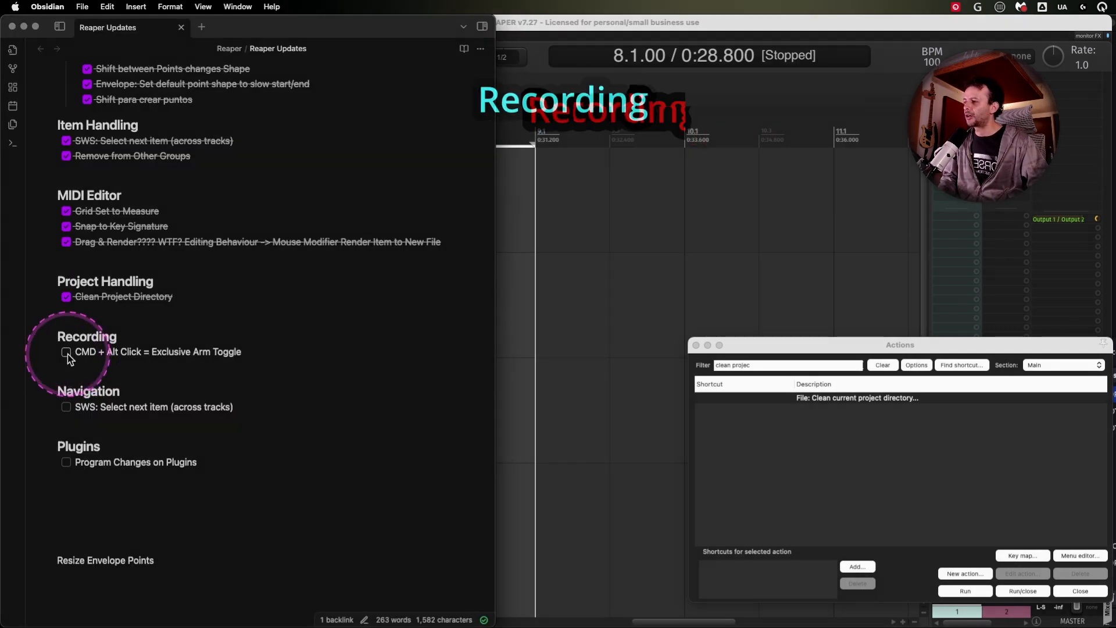
left_click(66, 351)
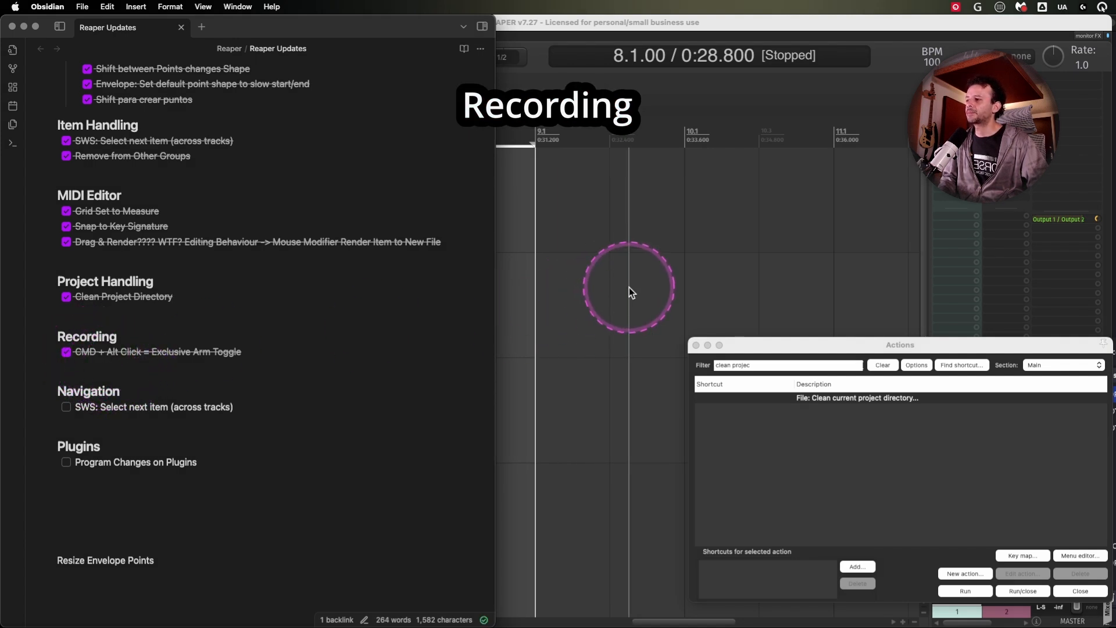
left_click(629, 288)
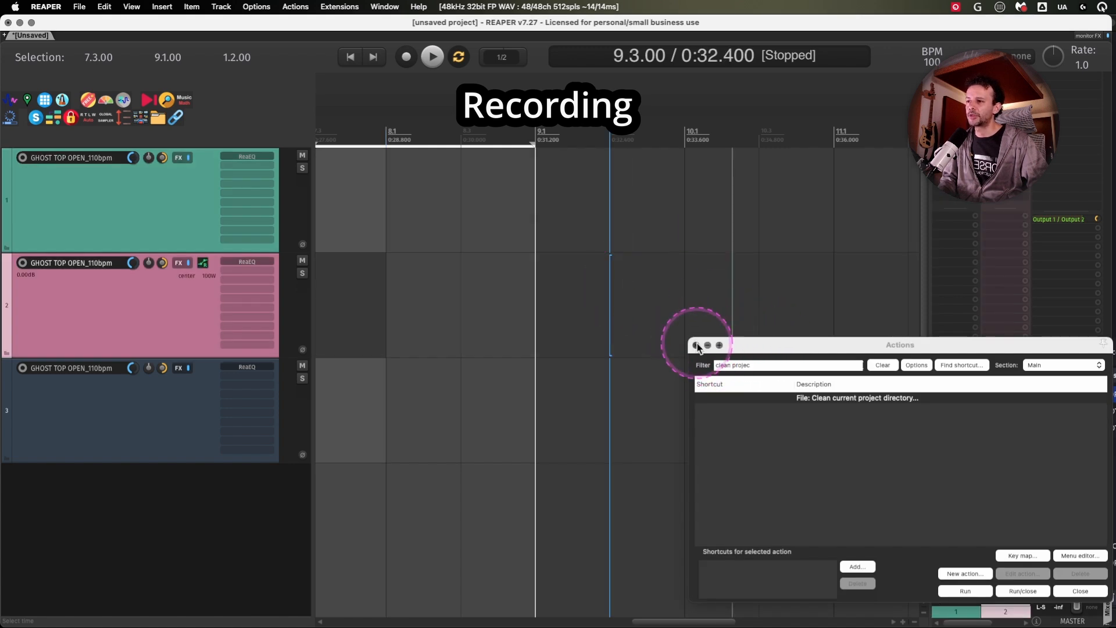
- Close the action list, widen the docked mixer, and add three empty tracks after track 3
left_click(696, 345)
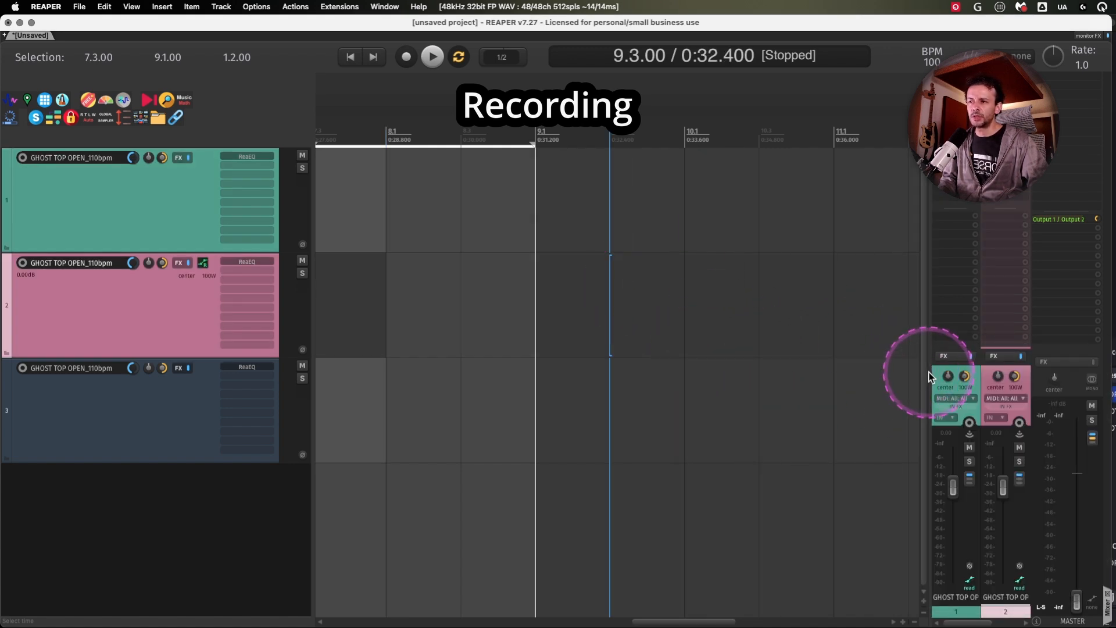
left_click_drag(928, 372, 556, 364)
double_click(280, 469)
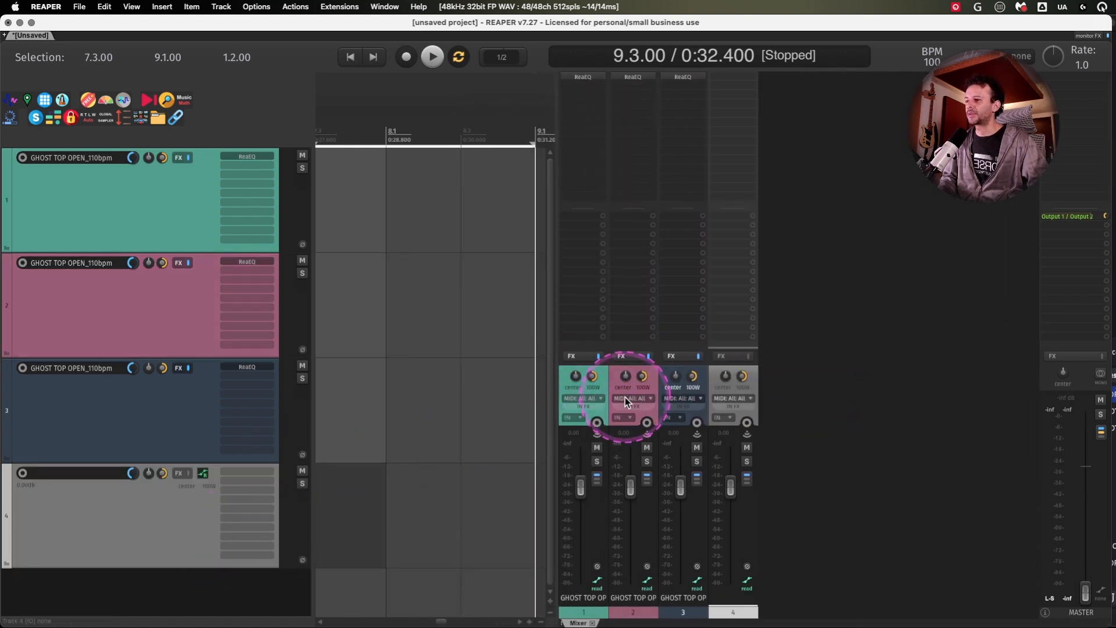
double_click(835, 380)
double_click(929, 372)
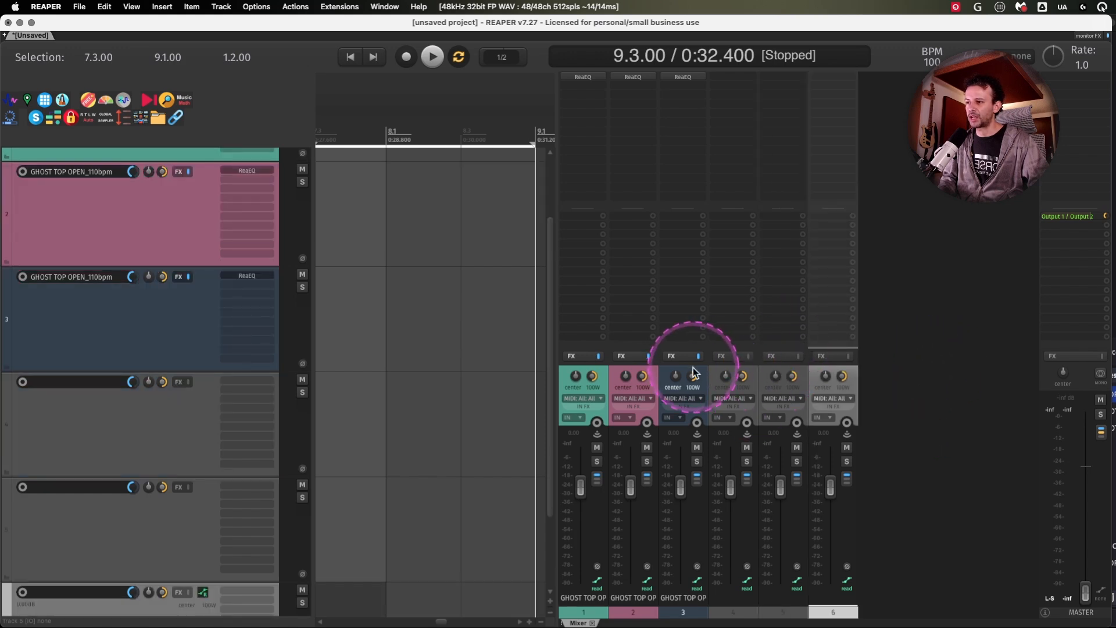
- For track 2, find "Track: Toggle automatic record-arm when track selected" by filtering actions for "arm when selec", and run it
left_click(654, 375)
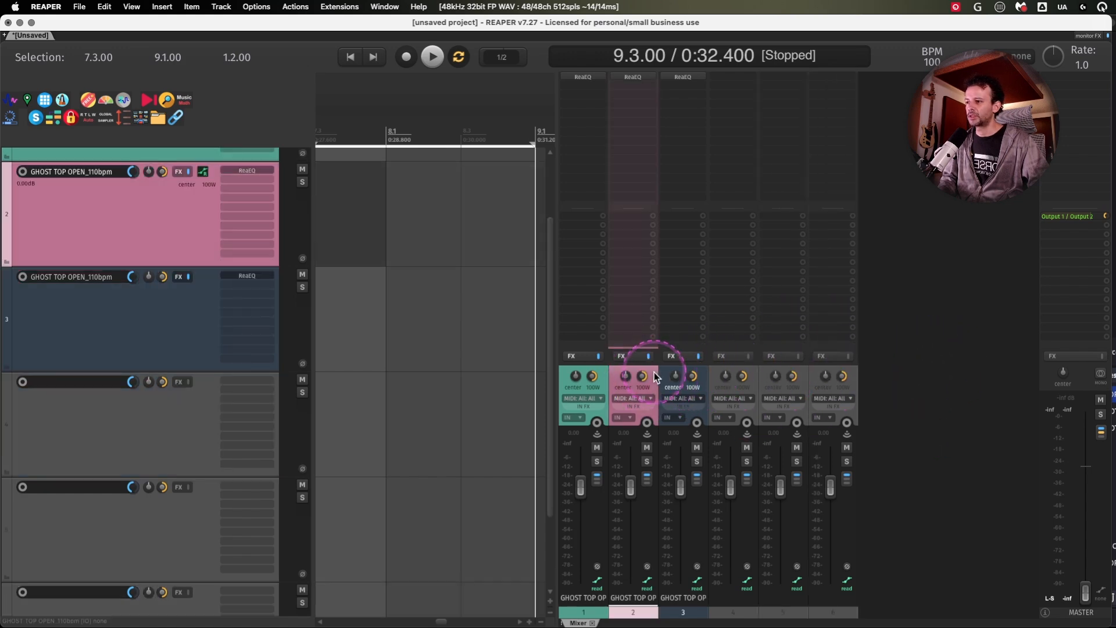
left_click(648, 433)
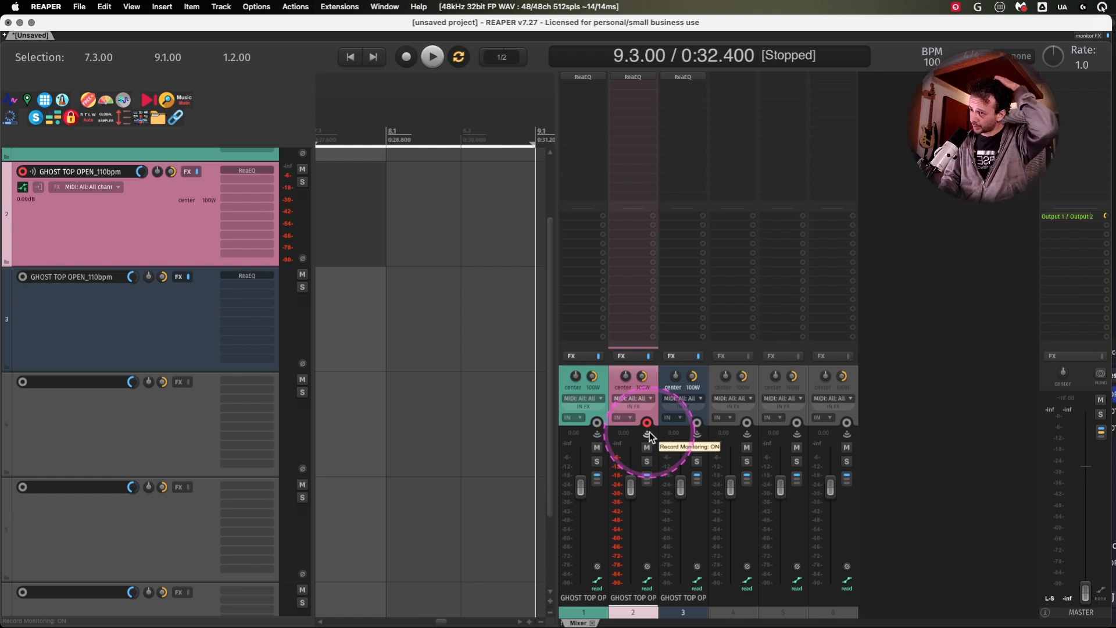
key("F7")
key("question")
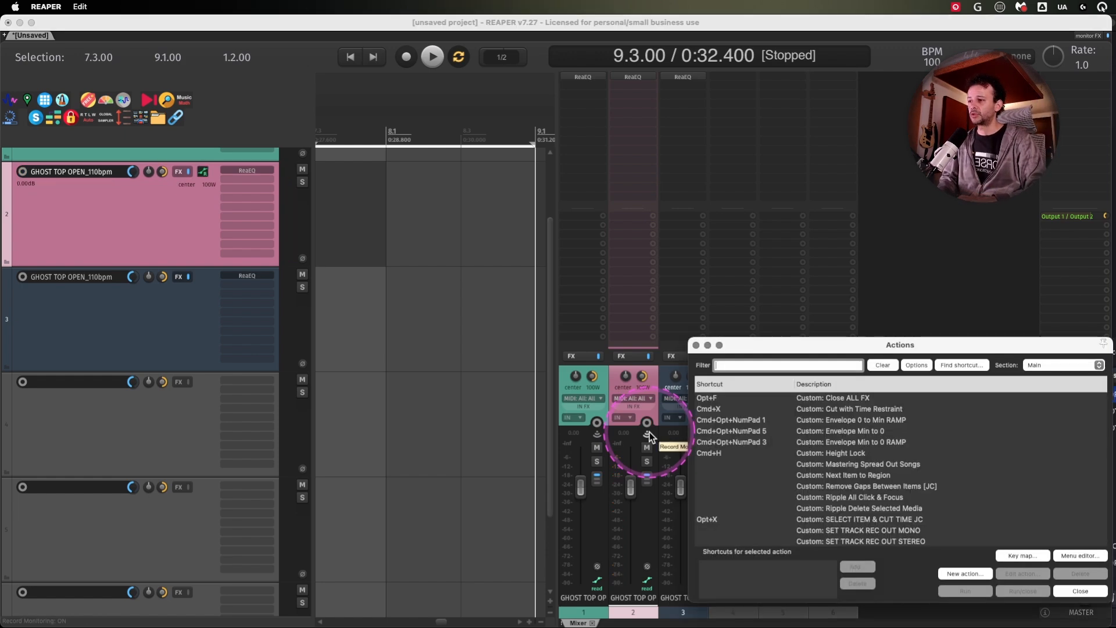
type("arm when selec")
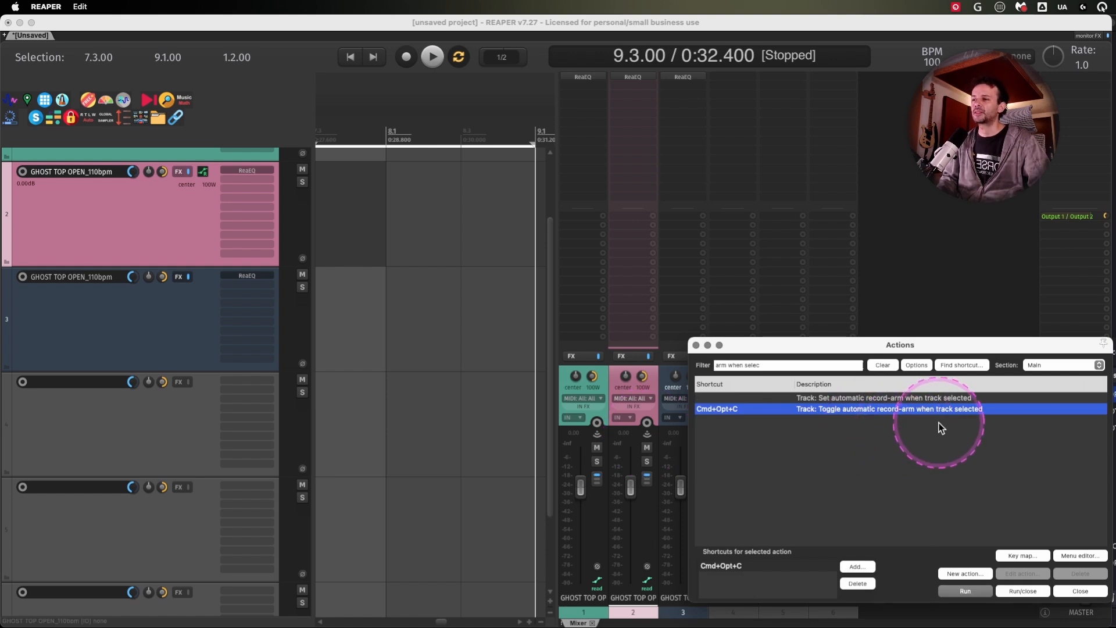
key("Return")
- Select tracks 4, 5 and 2 in turn in the mixer to check track 2's automatic record-arm
left_click(751, 372)
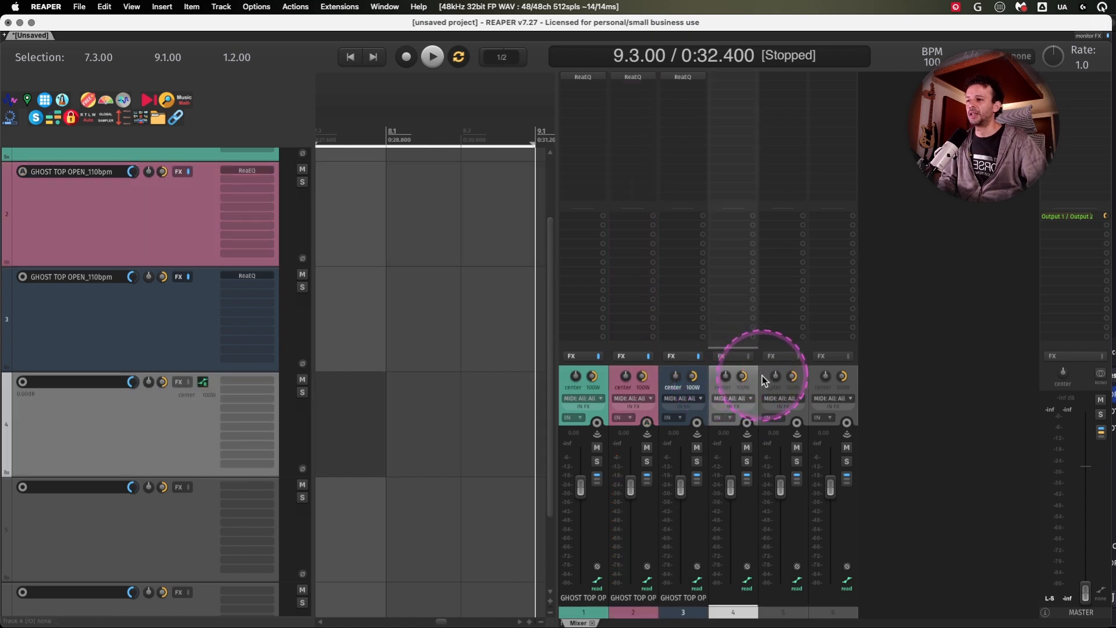
left_click(767, 375)
left_click(649, 373)
- Select tracks 3 through 6 in the mixer and turn on automatic record-arm for them
left_click(674, 375)
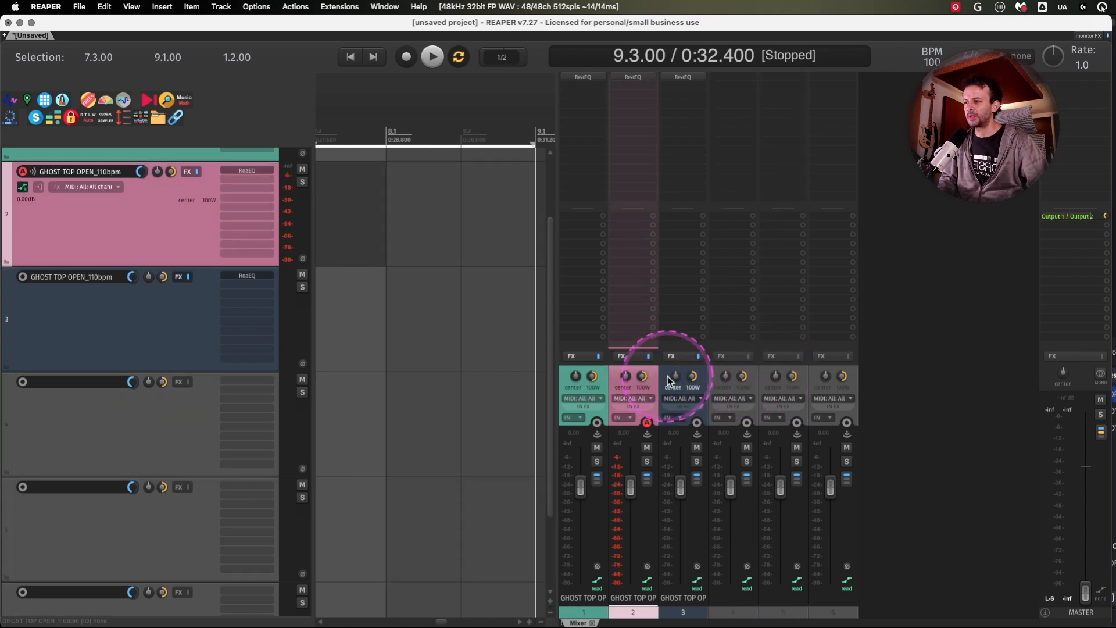
left_click(820, 378, "shift")
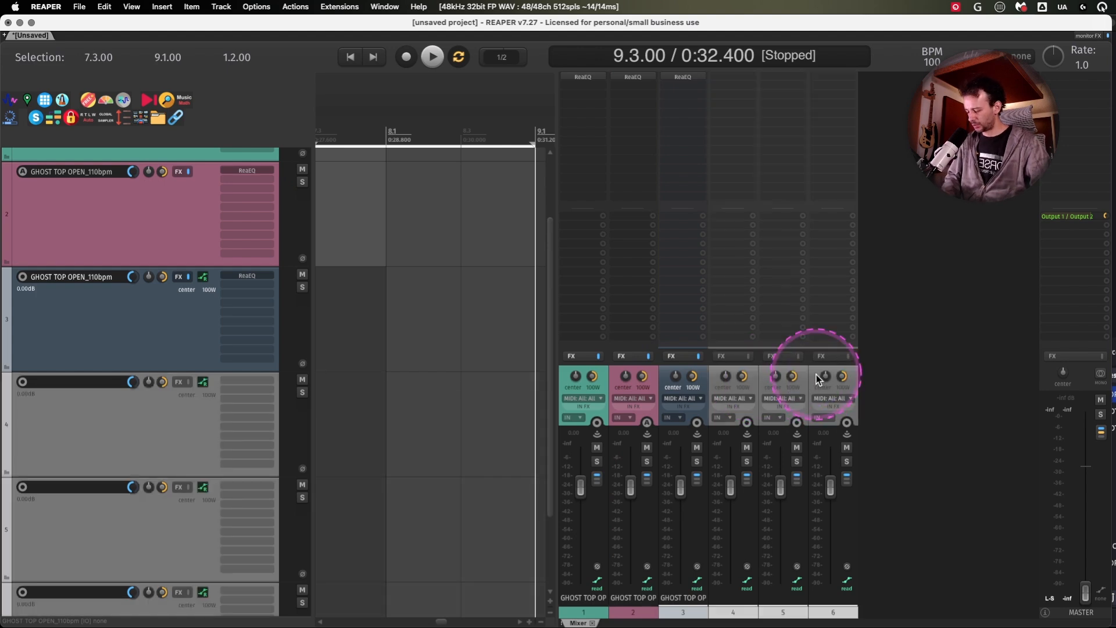
key("shift+a")
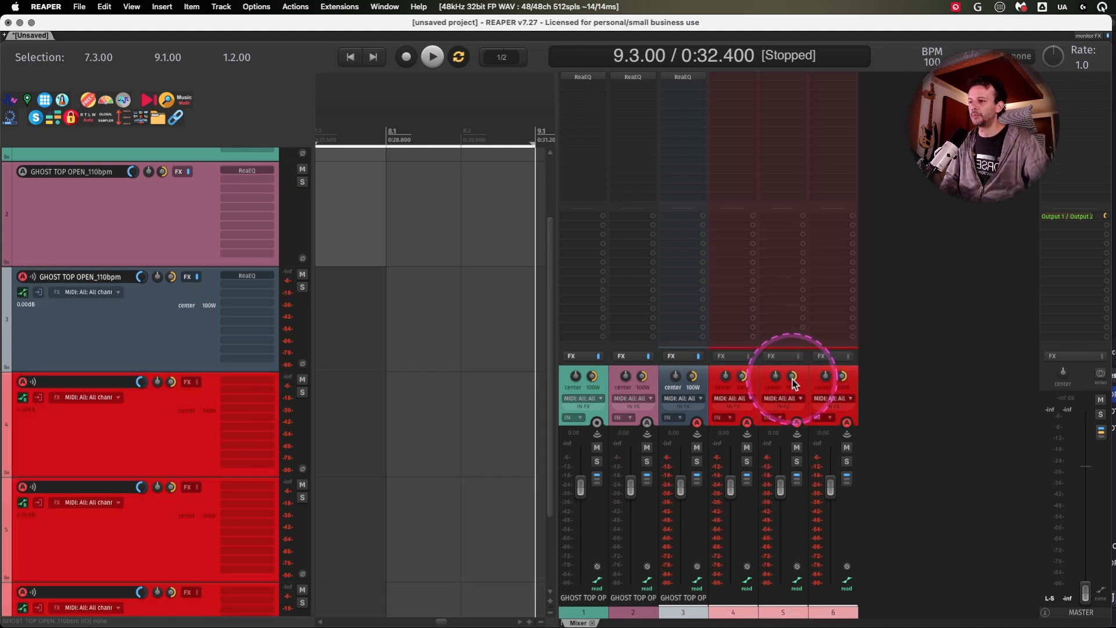
- Select all tracks, and step the selection down and up from track 1 to check how record-arm follows it
key("super+a")
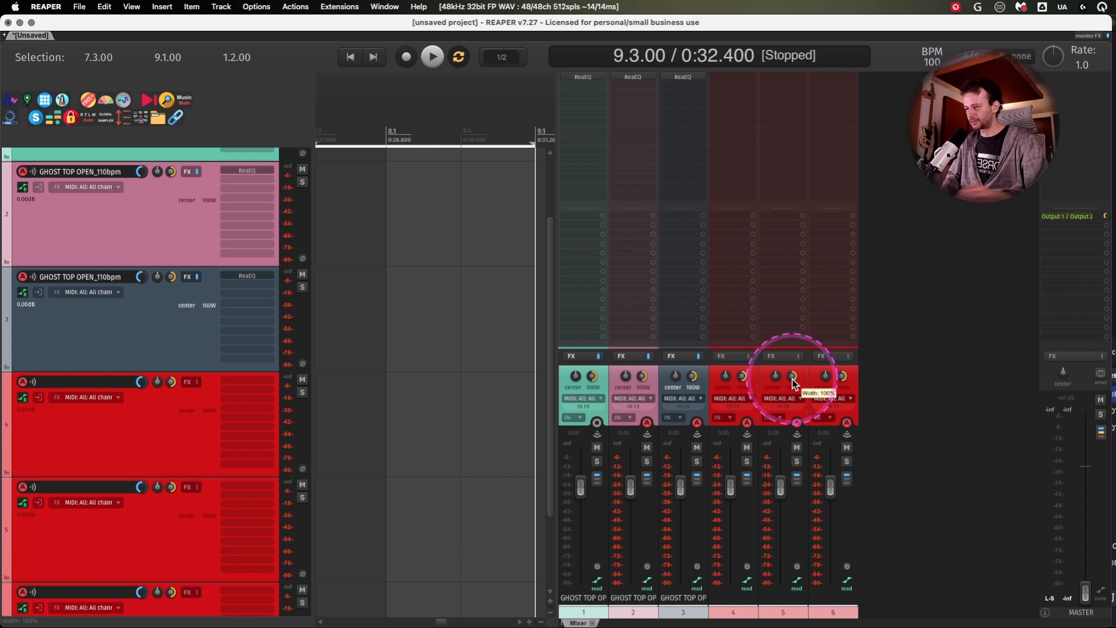
left_click(602, 376)
key("Down")
key("Down")
key("Down")
key("Down")
key("Down")
key("Up")
key("Up")
key("Up")
key("Up")
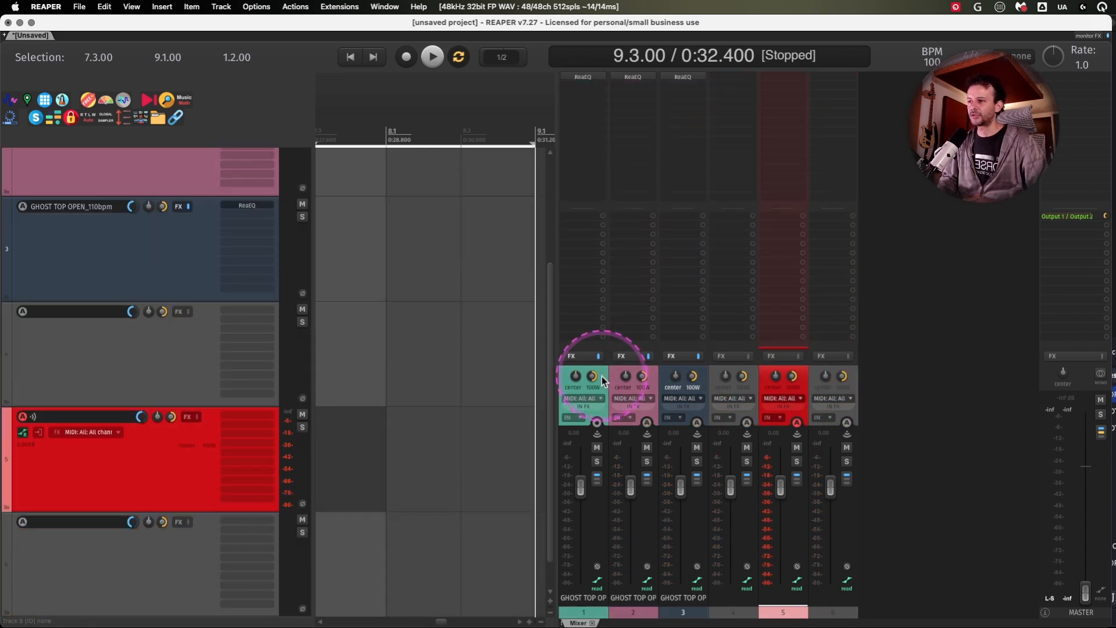
key("Down")
key("Down")
key("Down")
key("Down")
key("Up")
key("Up")
key("Down")
key("Down")
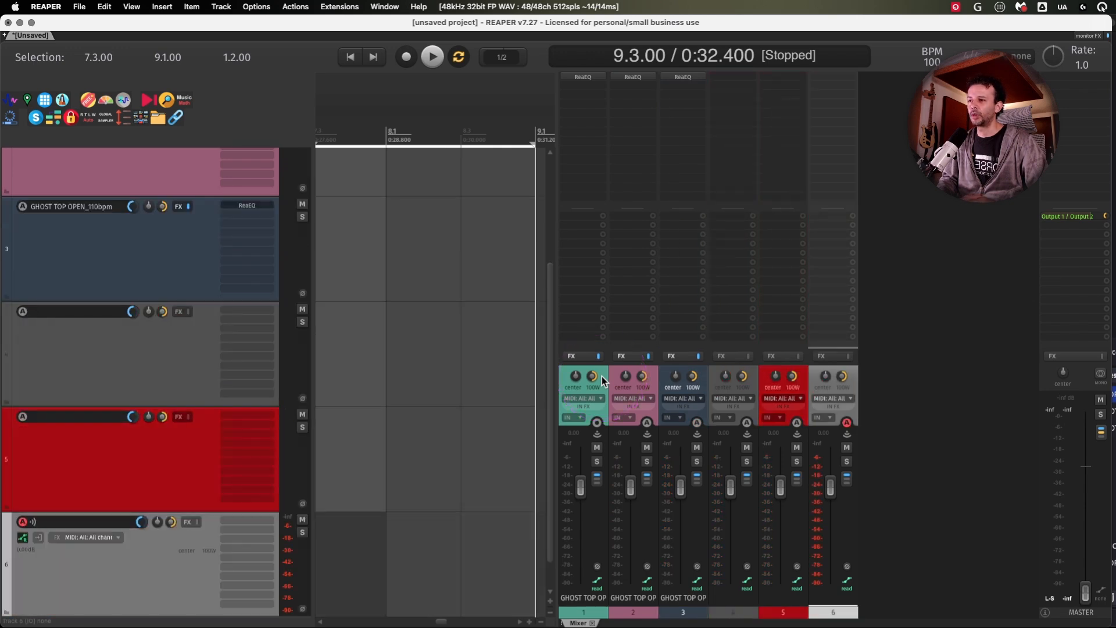
- Select tracks 2 through 6, turn off automatic record-arm for them, and move the selection to track 1
key("shift+Up")
key("shift+Up")
key("shift+Up")
key("shift+Up")
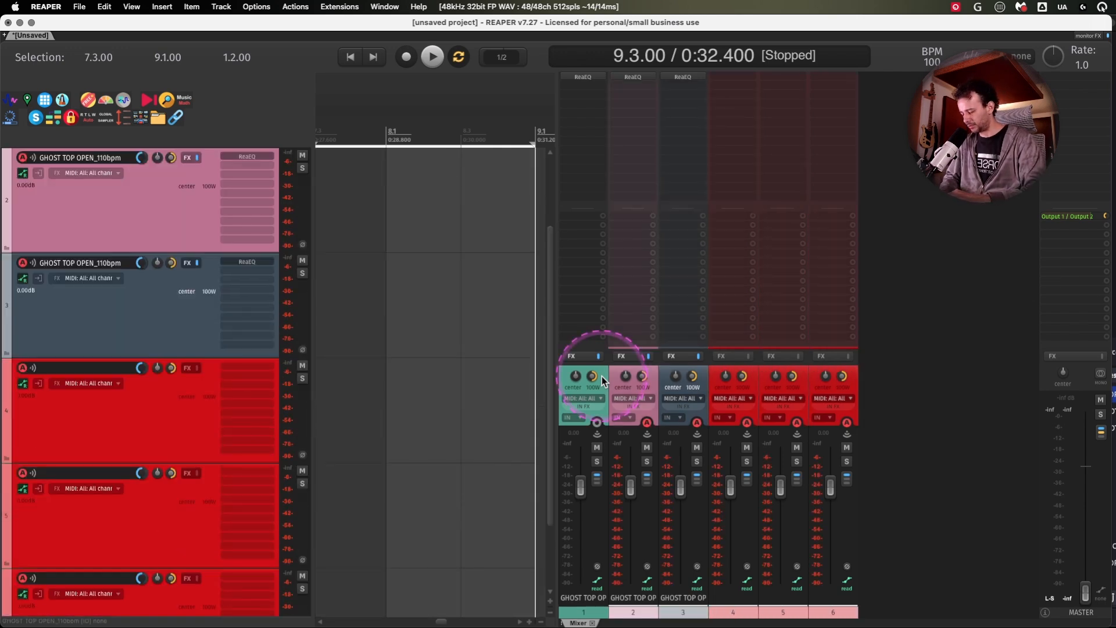
key("F7")
key("Up")
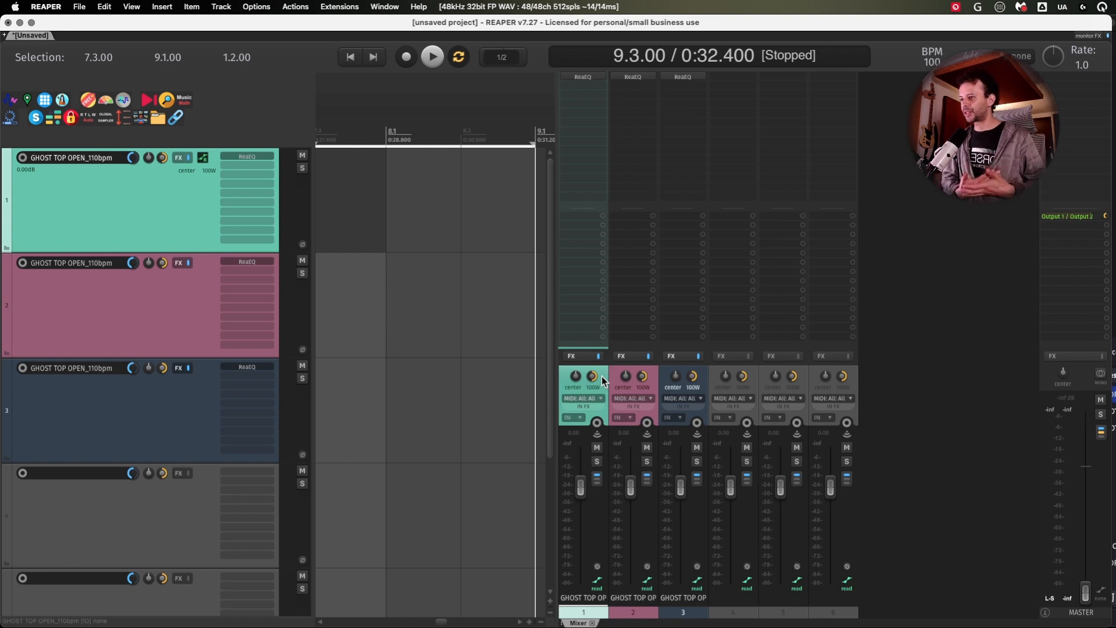
left_click(601, 375)
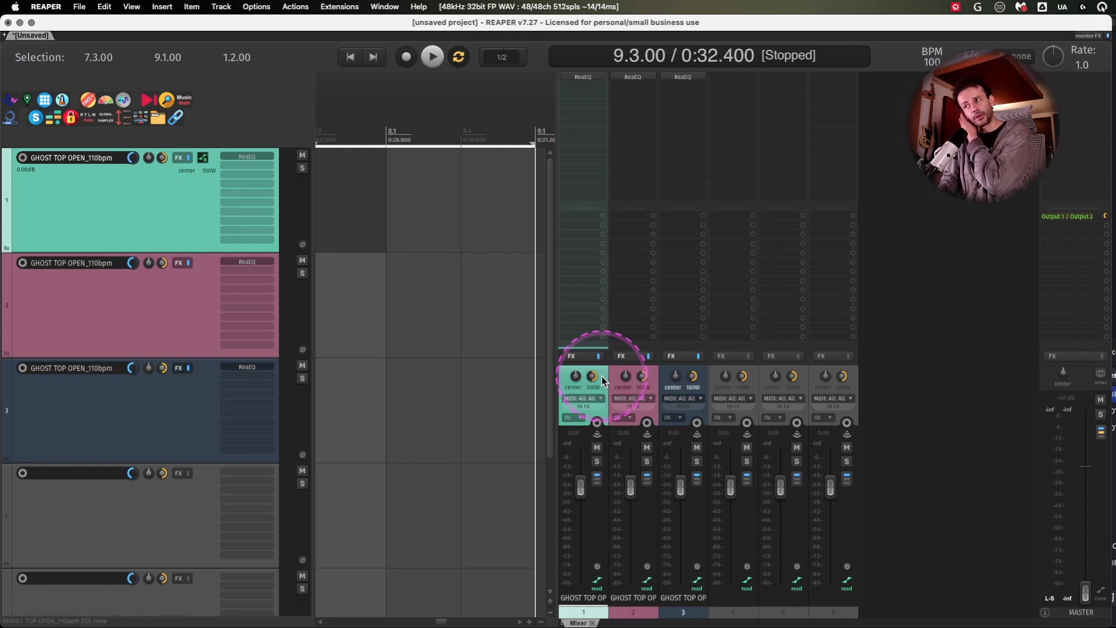
key("F7")
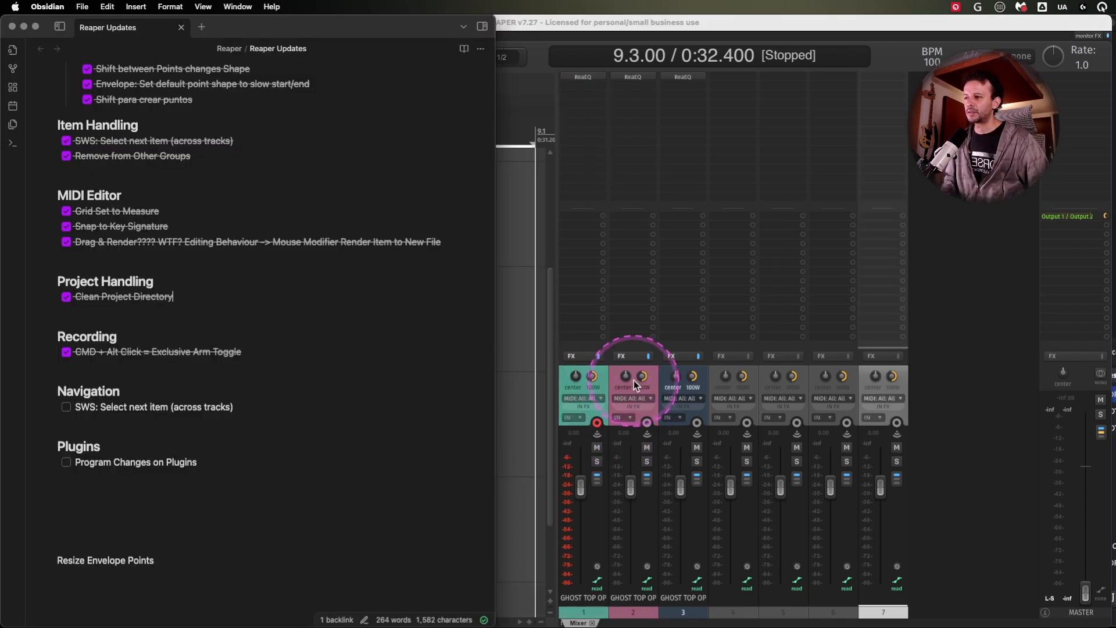
- Back in REAPER, exclusively record-arm tracks 2, 3, 5, 6, 7, 2, 1, 3, 5 and 2 in turn in the mixer, and disarm track 2
left_click(633, 380)
left_click(647, 422, "alt+super")
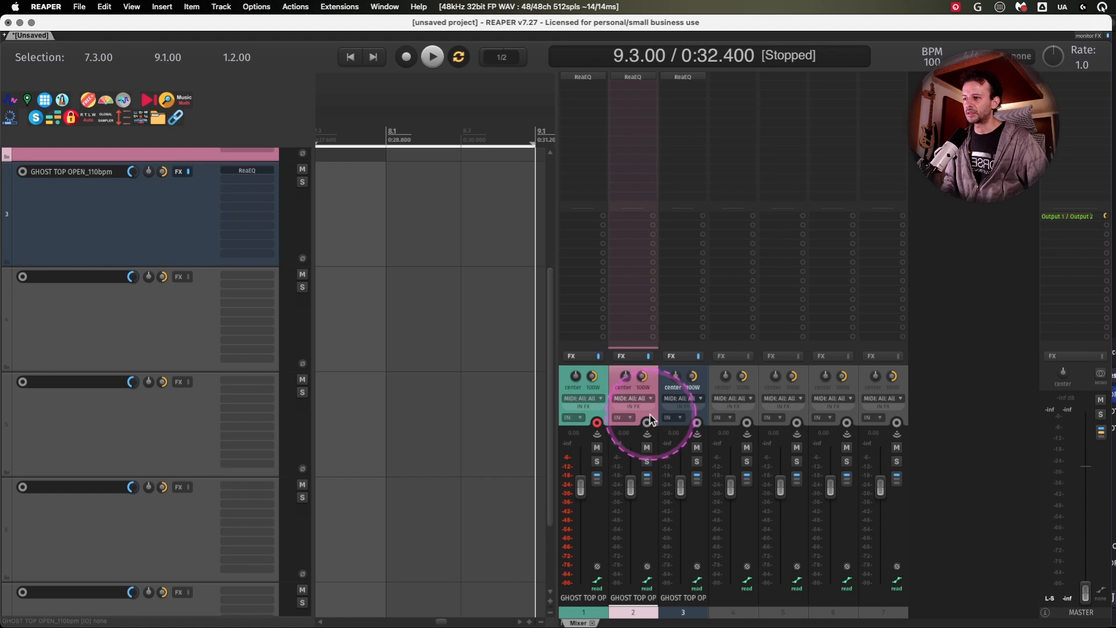
left_click(696, 422, "alt+super")
left_click(796, 422, "alt+super")
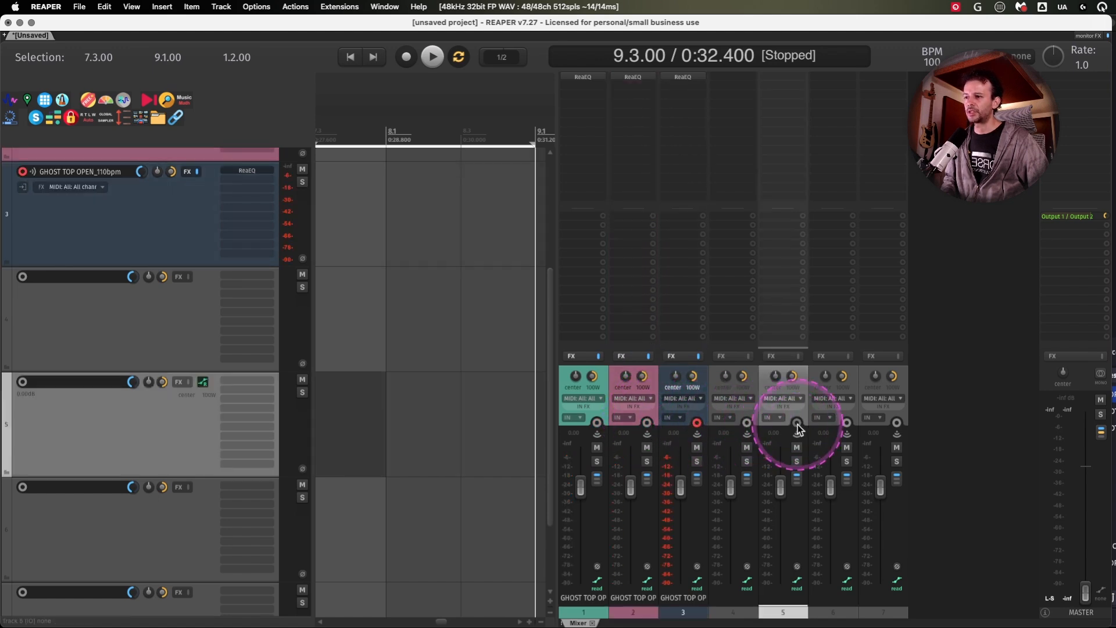
left_click(847, 423, "alt+super")
left_click(897, 422, "alt+super")
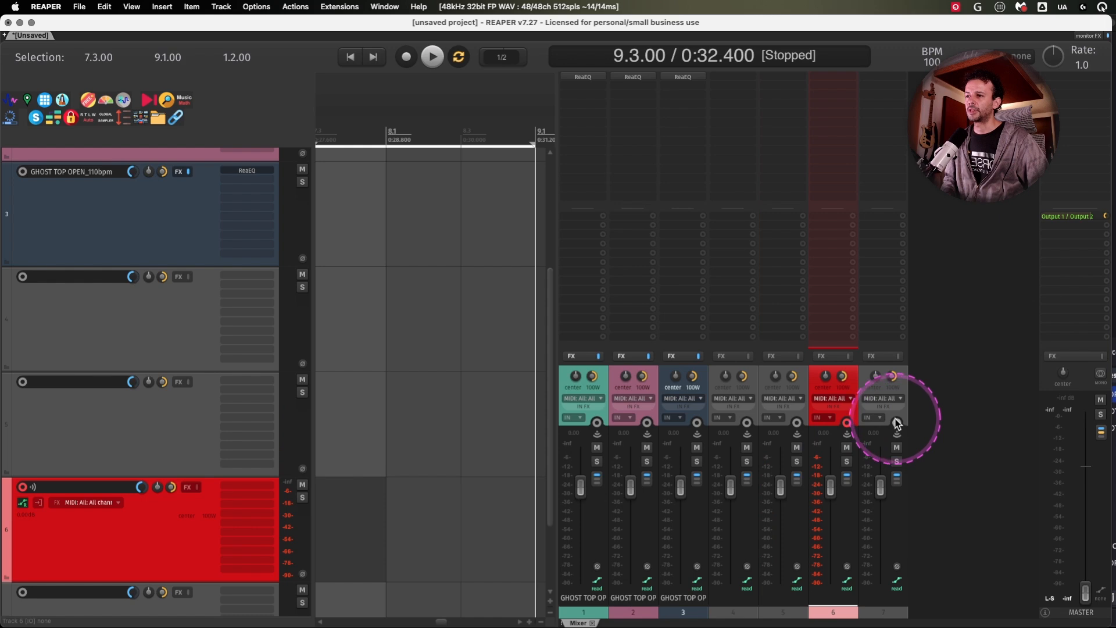
left_click(648, 423, "alt+super")
left_click(598, 422, "alt+super")
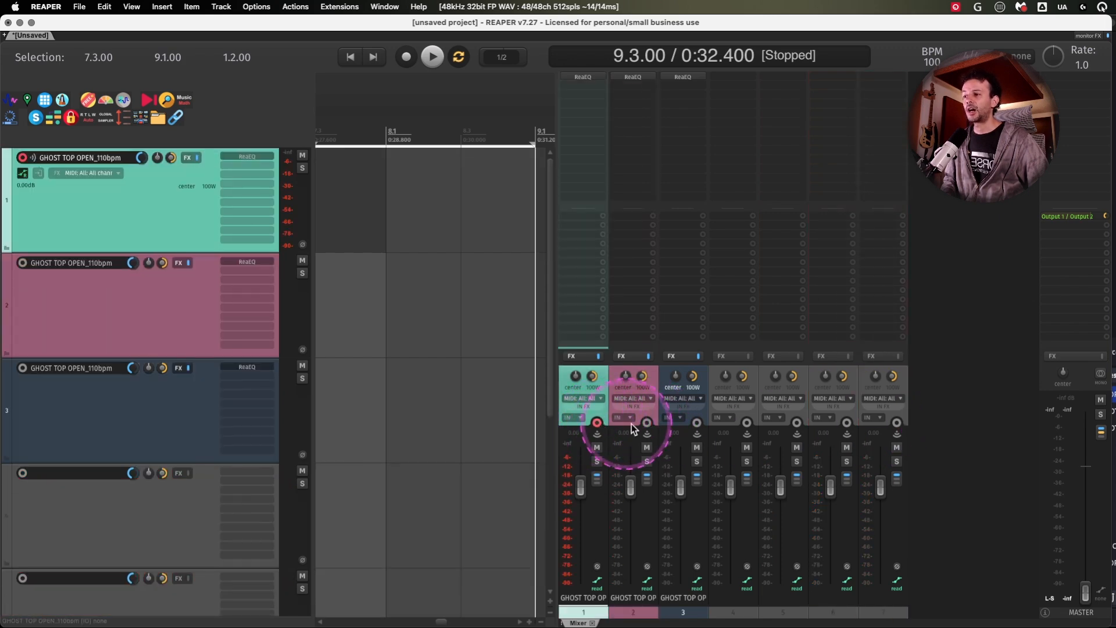
left_click(697, 422, "alt+super")
left_click(796, 422, "alt+super")
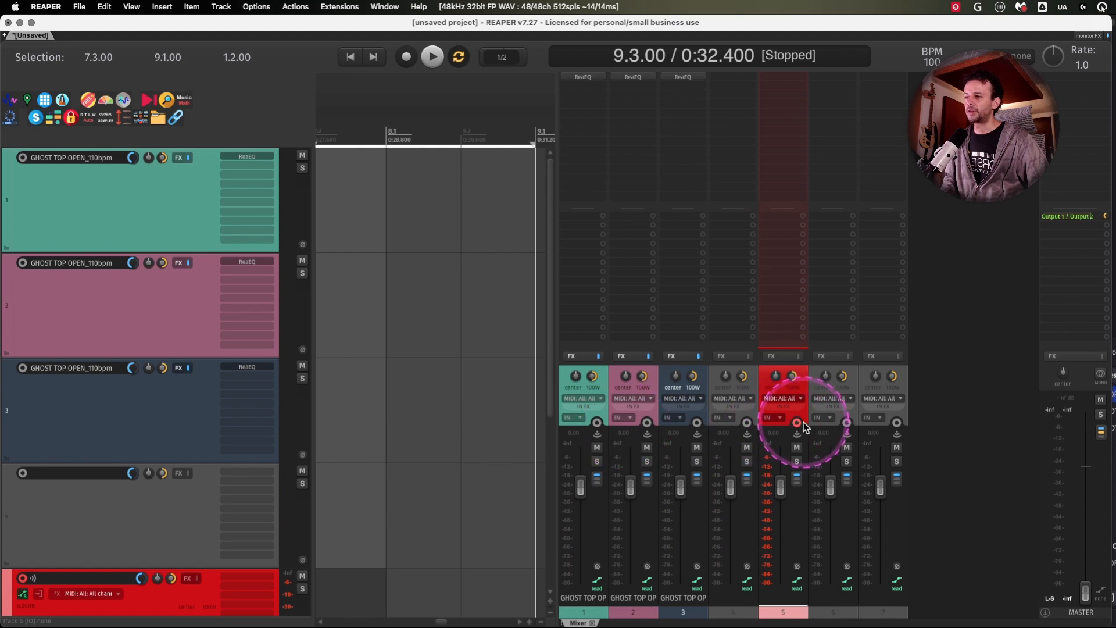
left_click(647, 422, "alt+super")
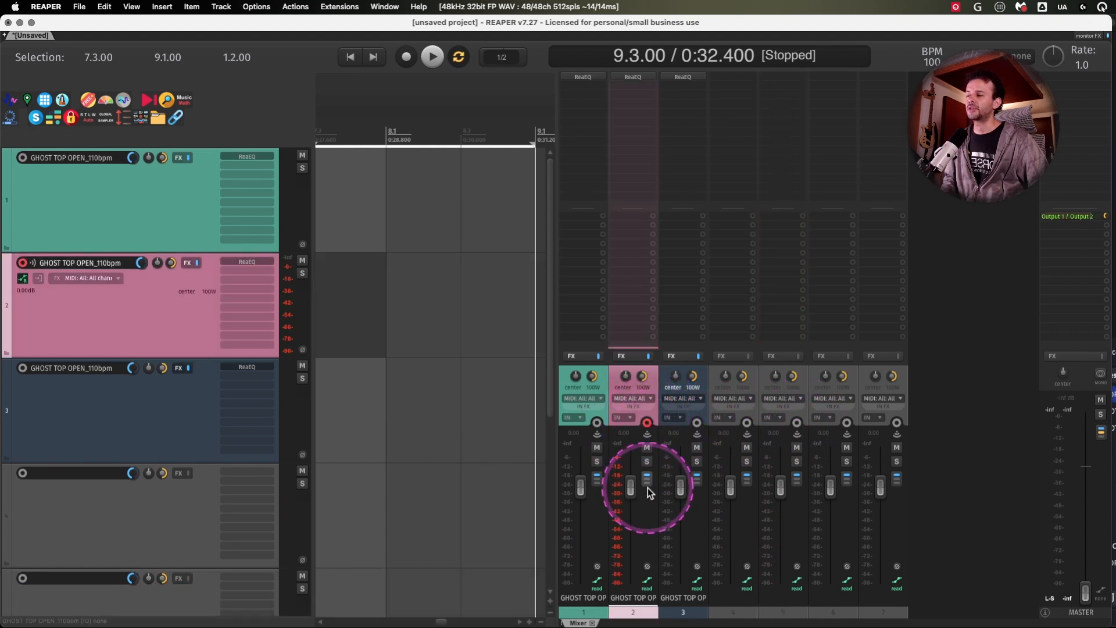
left_click(647, 423)
- Solo tracks 2 and 4 together in the mixer, and exclusively solo tracks 4, 2 and 1 in turn
left_click(647, 461)
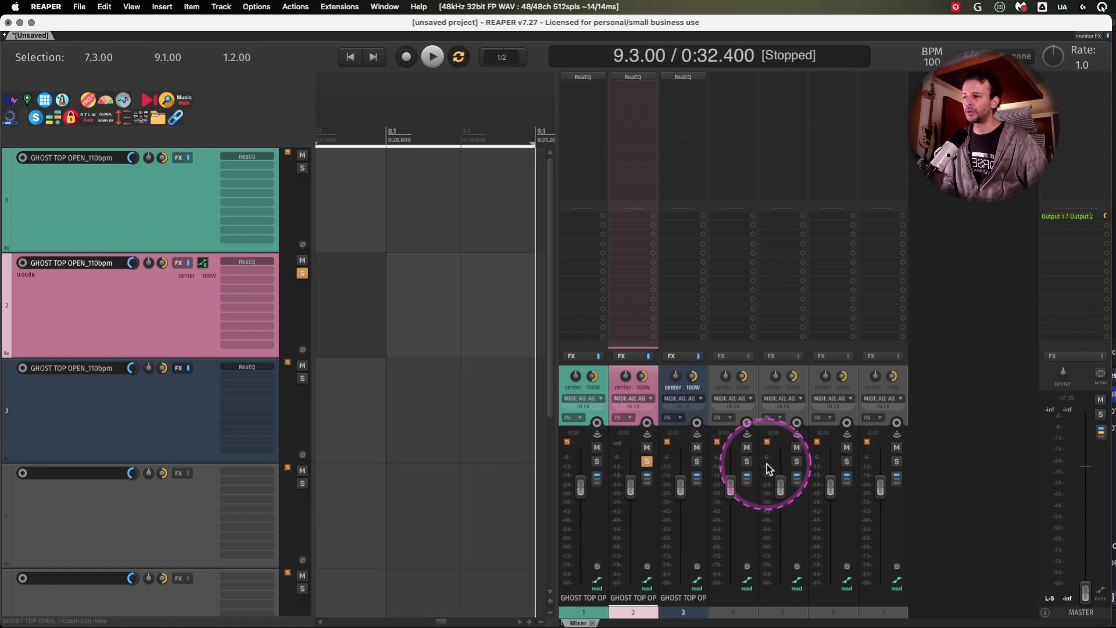
left_click(747, 461)
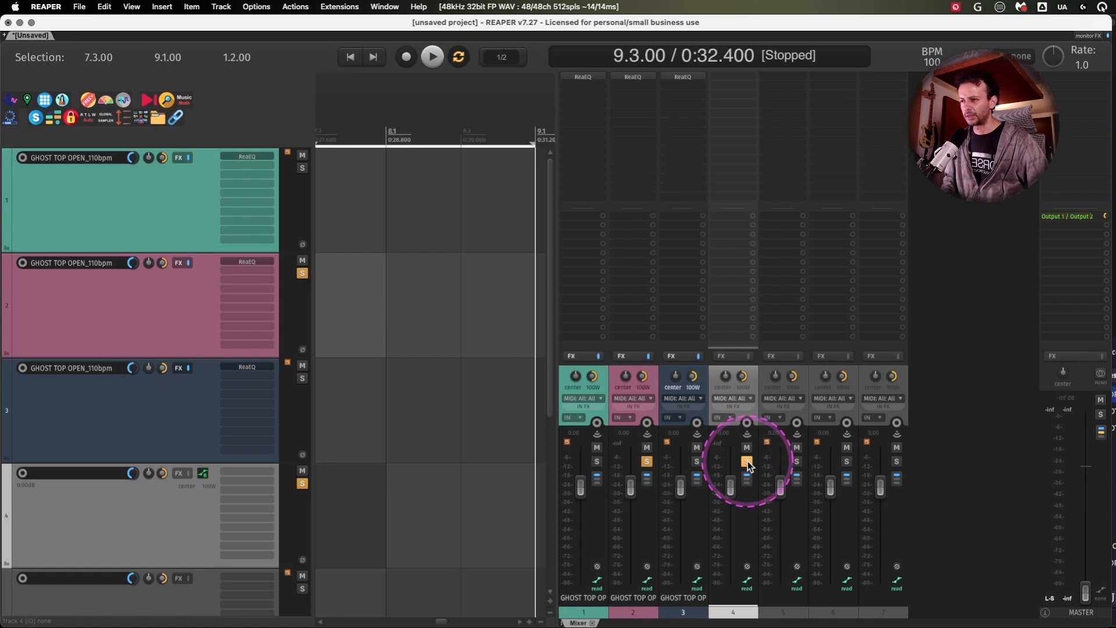
left_click(839, 461)
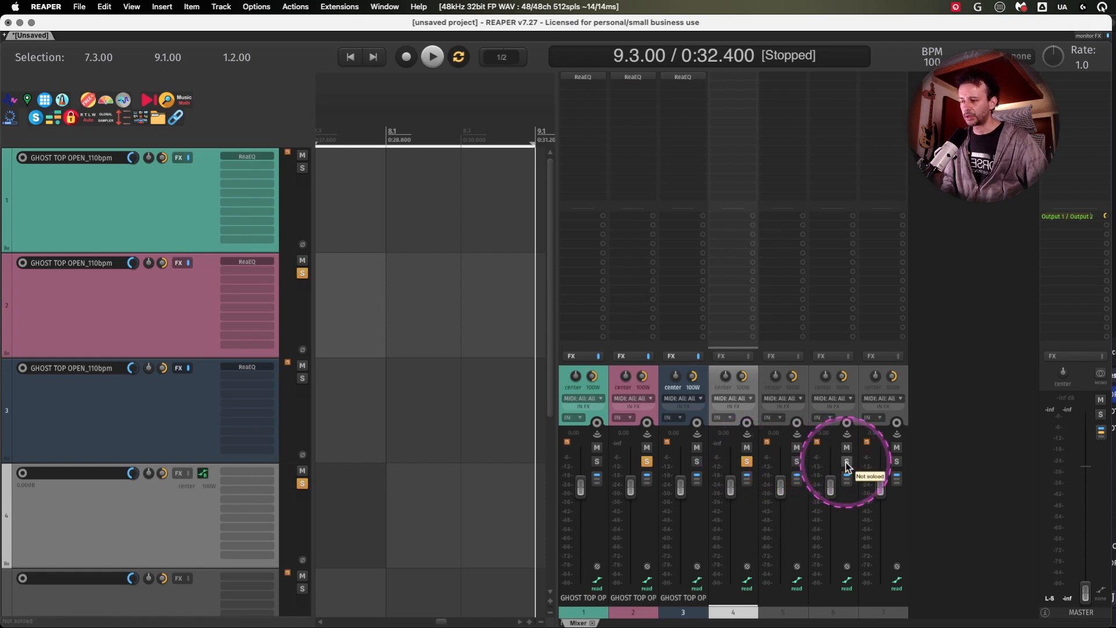
left_click(737, 459)
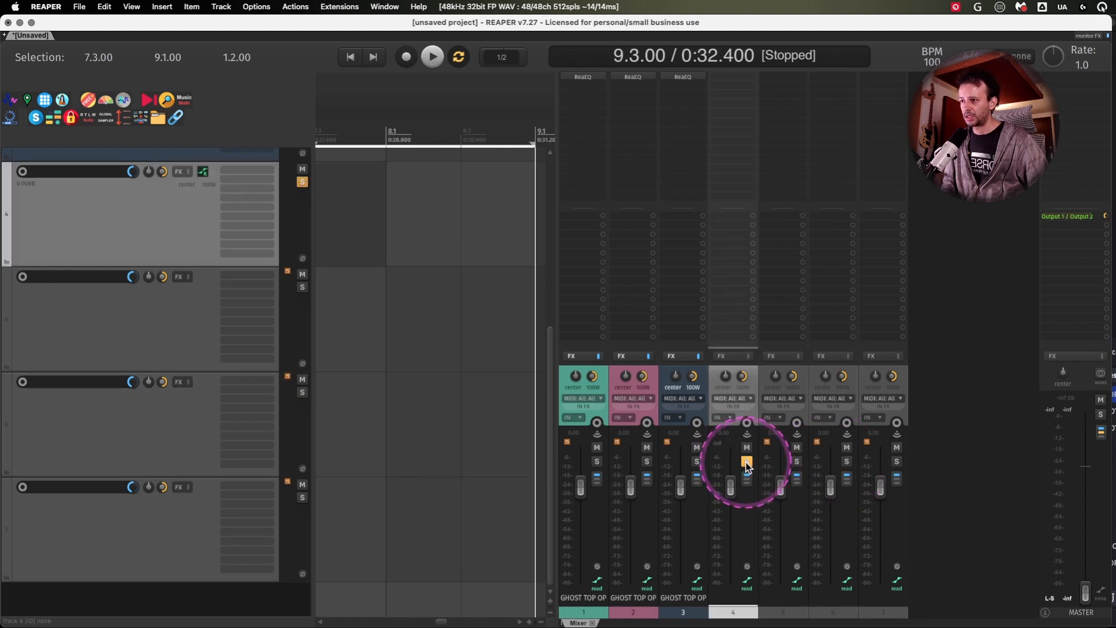
left_click(646, 461)
left_click(596, 462)
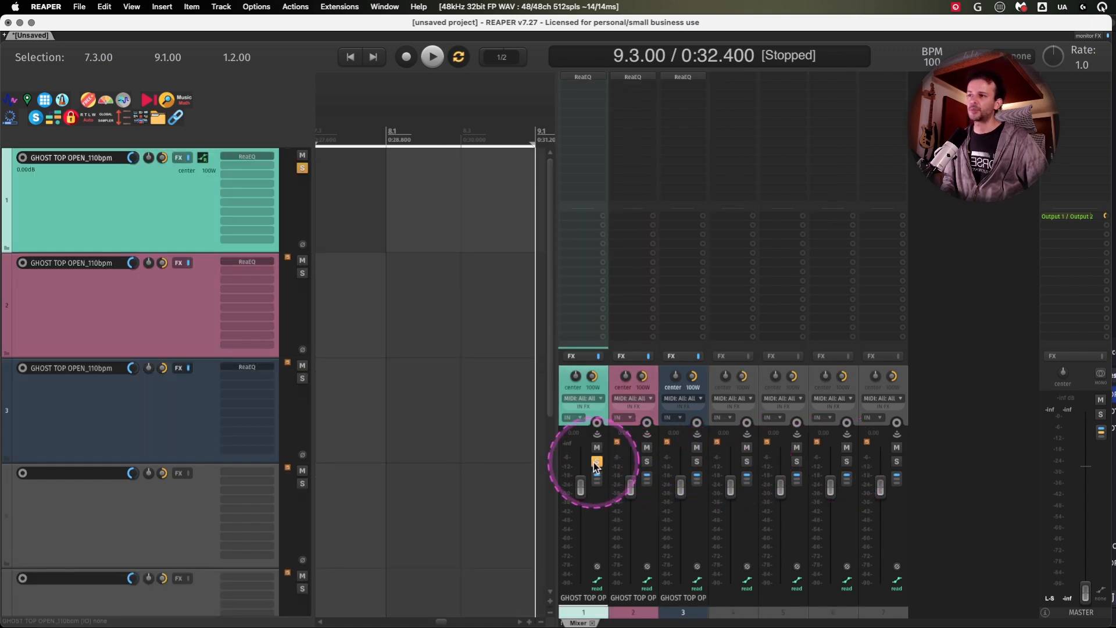
- Switch to the Reaper Updates note in Obsidian, highlight its Editing section, and review the whole 7,10 - 7,20 checklist
key("super+Tab")
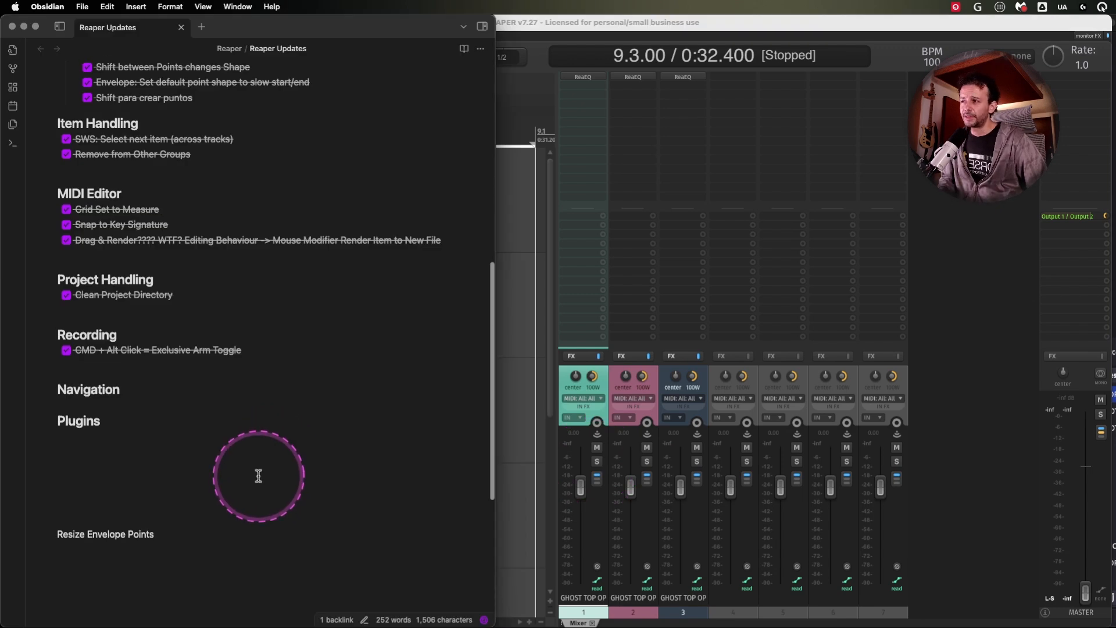
left_click_drag(489, 423, 200, 231)
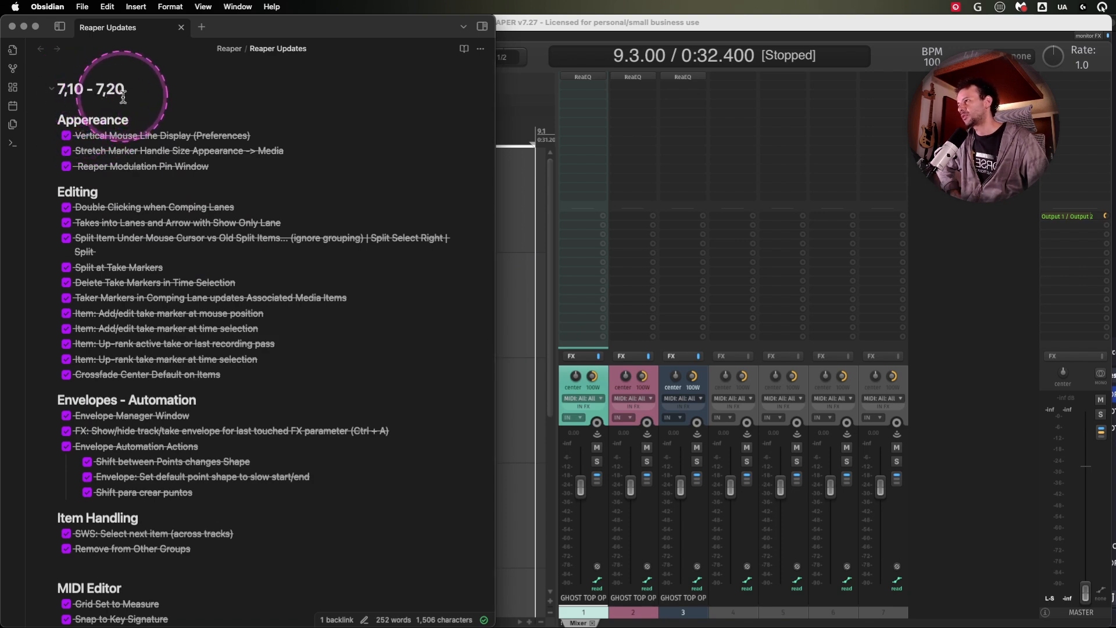
left_click_drag(295, 377, 47, 206)
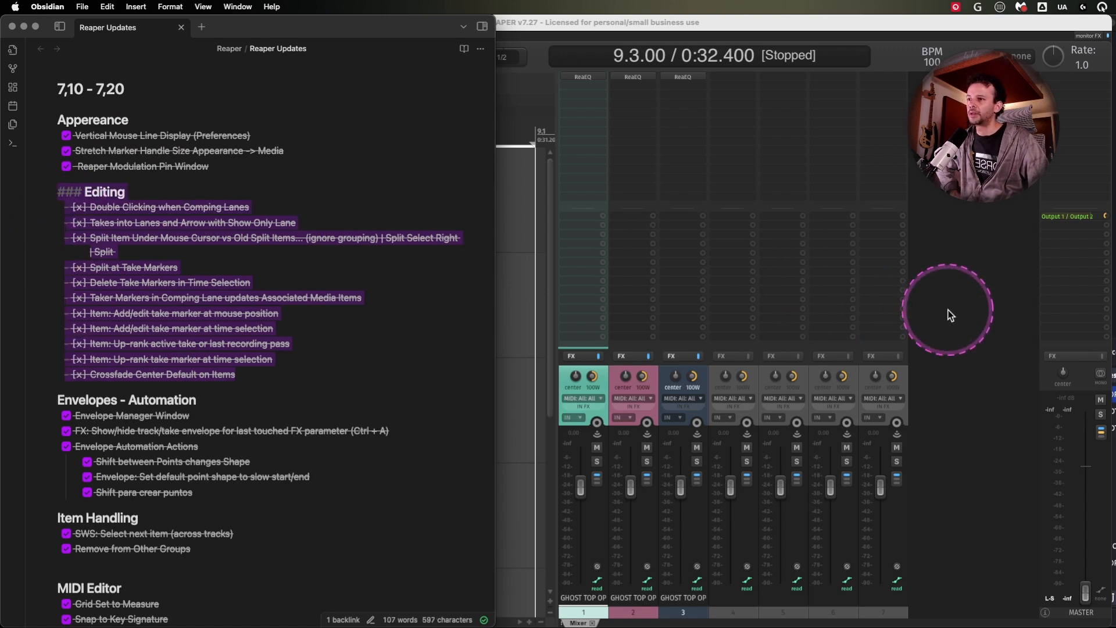
left_click(966, 323)
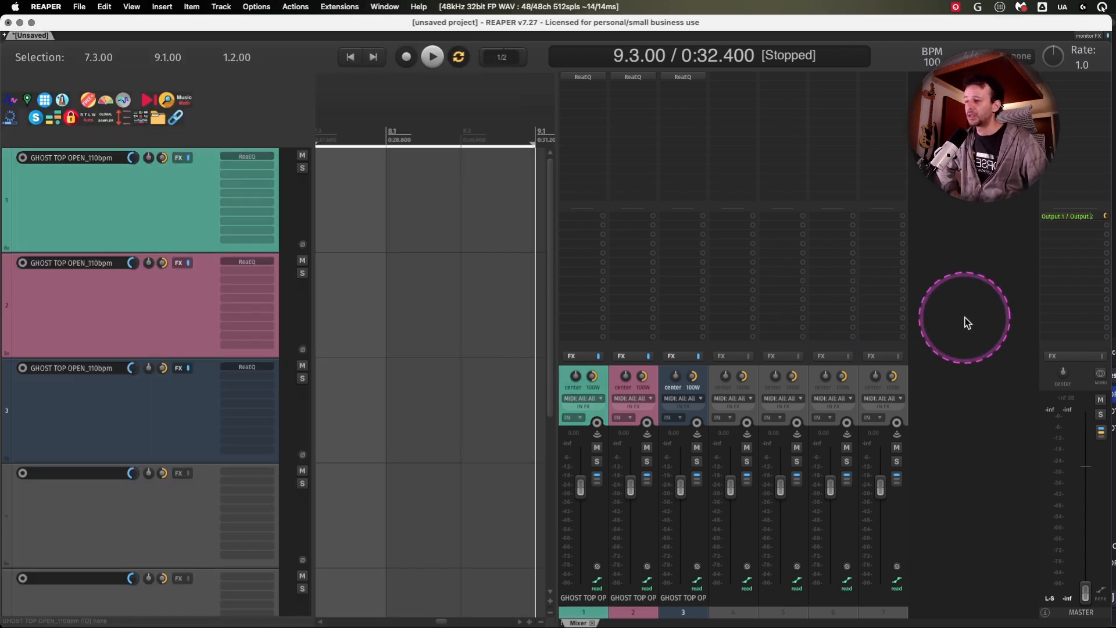
key("super+Tab")
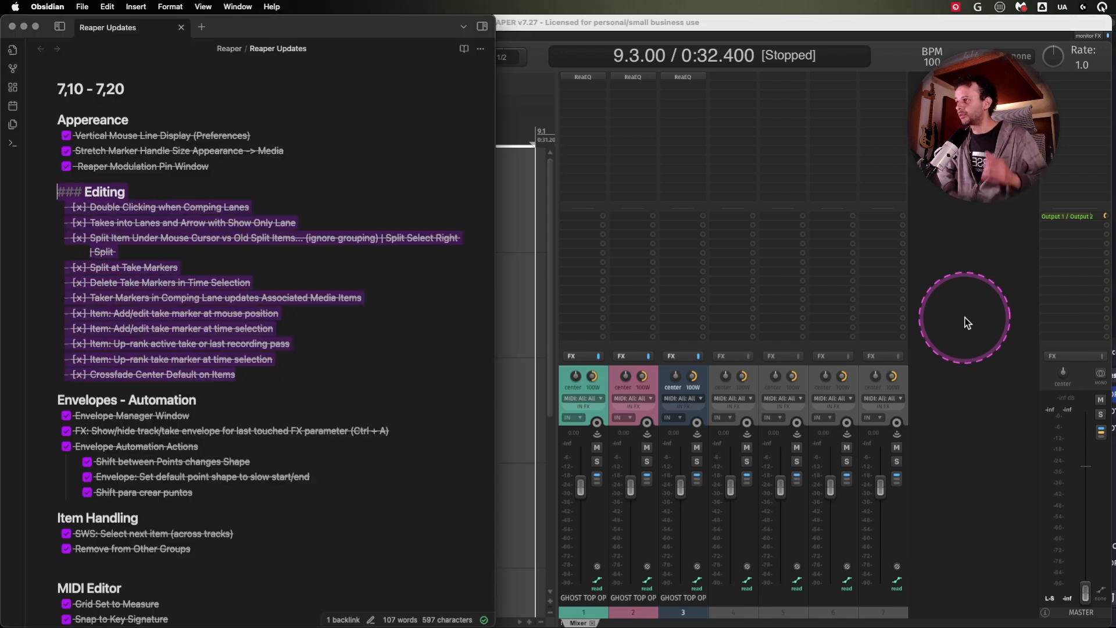
left_click(284, 344)
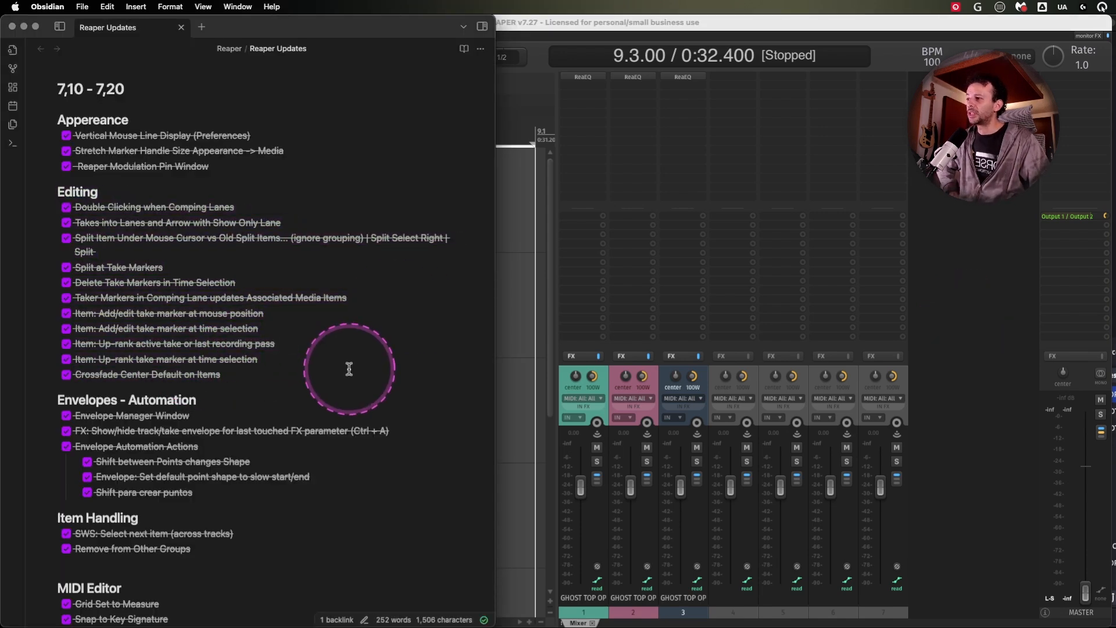
scroll(350, 369, "down", 9)
scroll(349, 369, "up", 7)
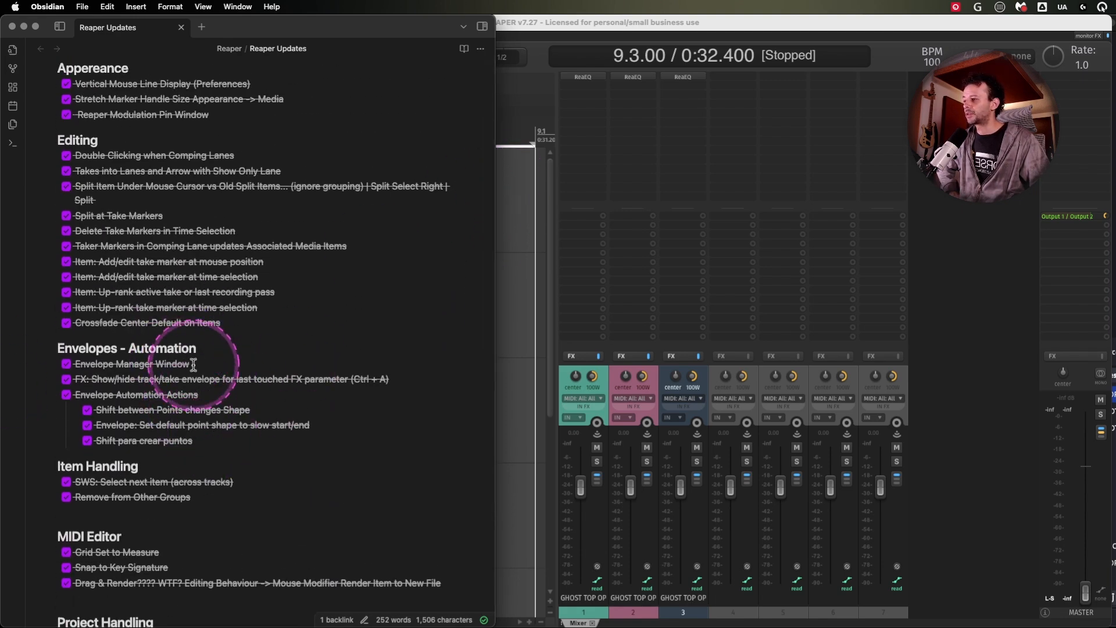
scroll(458, 422, "up", 1)
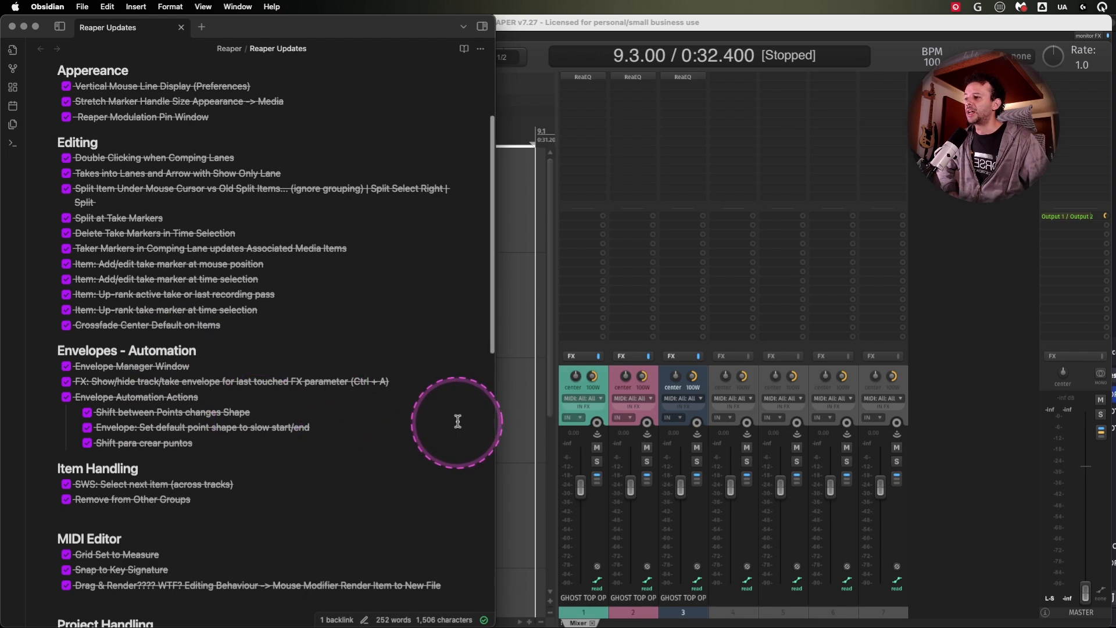
scroll(490, 348, "up", 2)
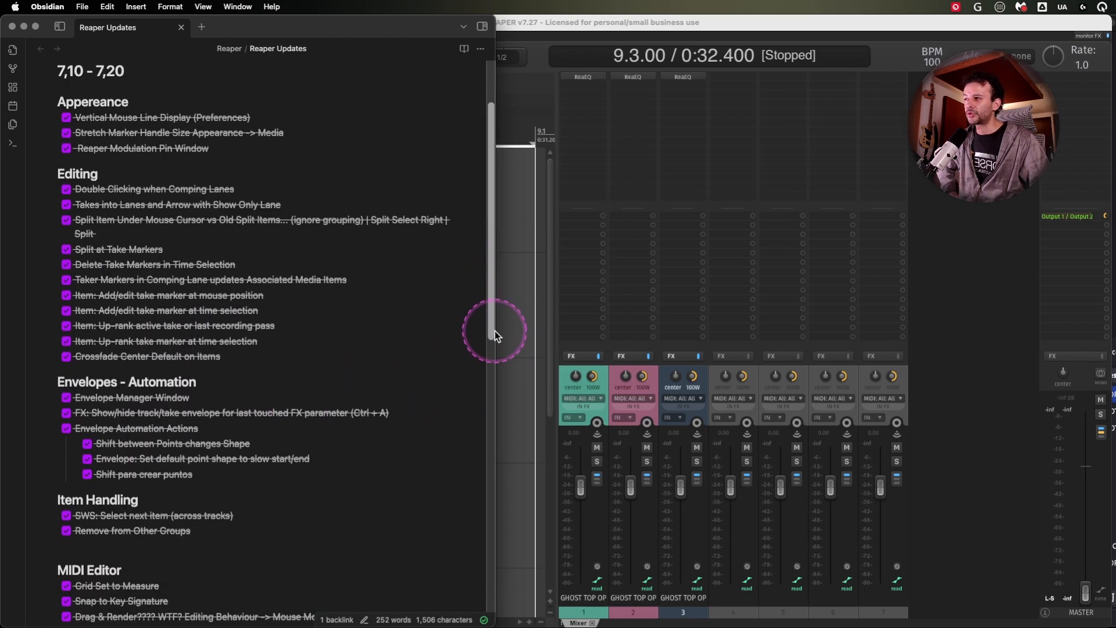